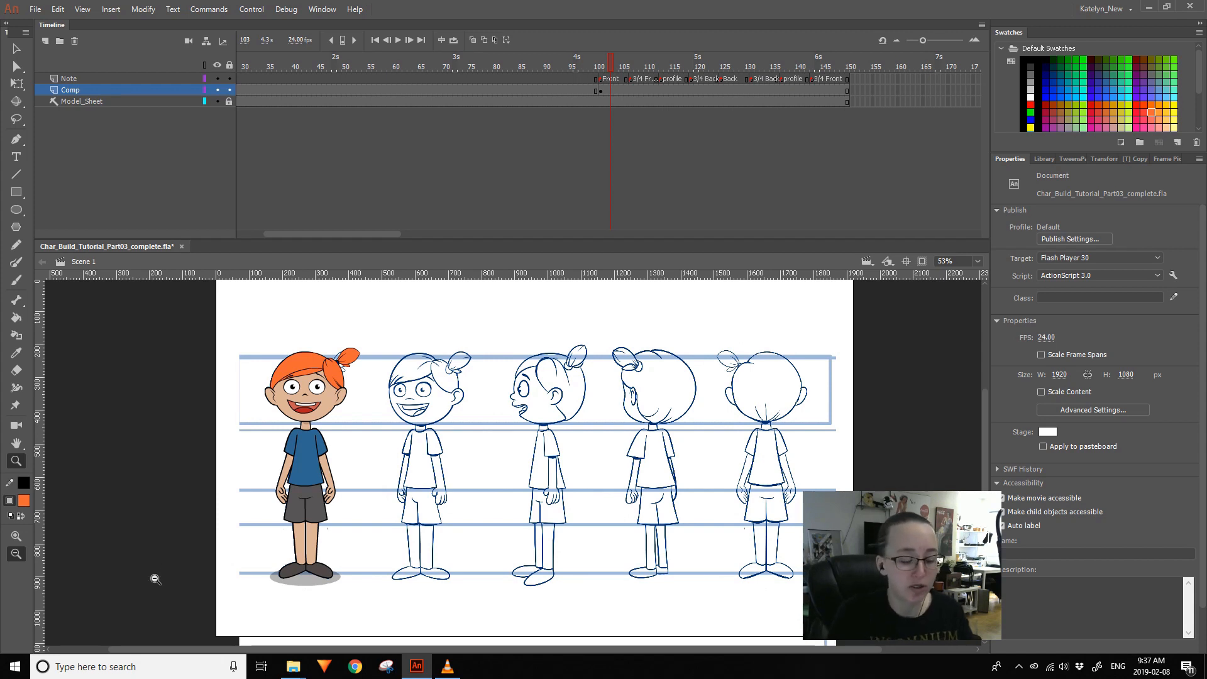
- Unlock the Model_Sheet layer and move its bitmap left so the three-quarter front sketch sits behind the coloured character
{"action": "left_click", "coordinate": [17, 84]}
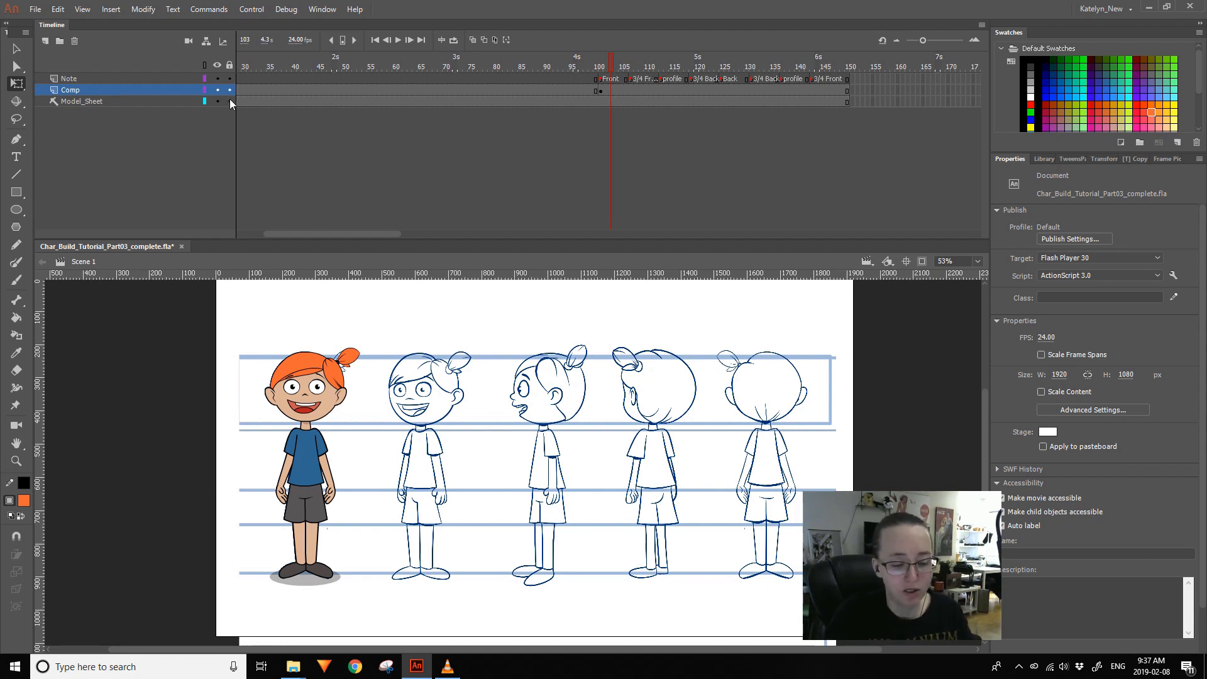
{"action": "left_click", "coordinate": [501, 328]}
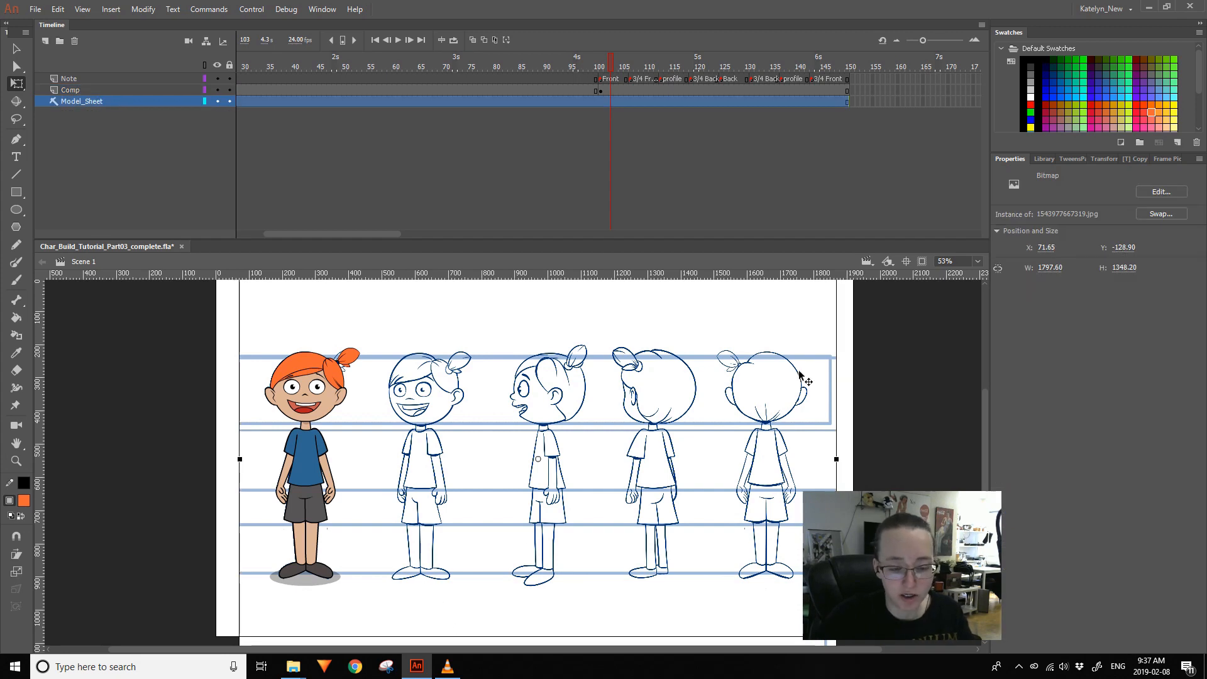
{"action": "left_click_drag", "start_coordinate": [808, 412], "coordinate": [686, 395]}
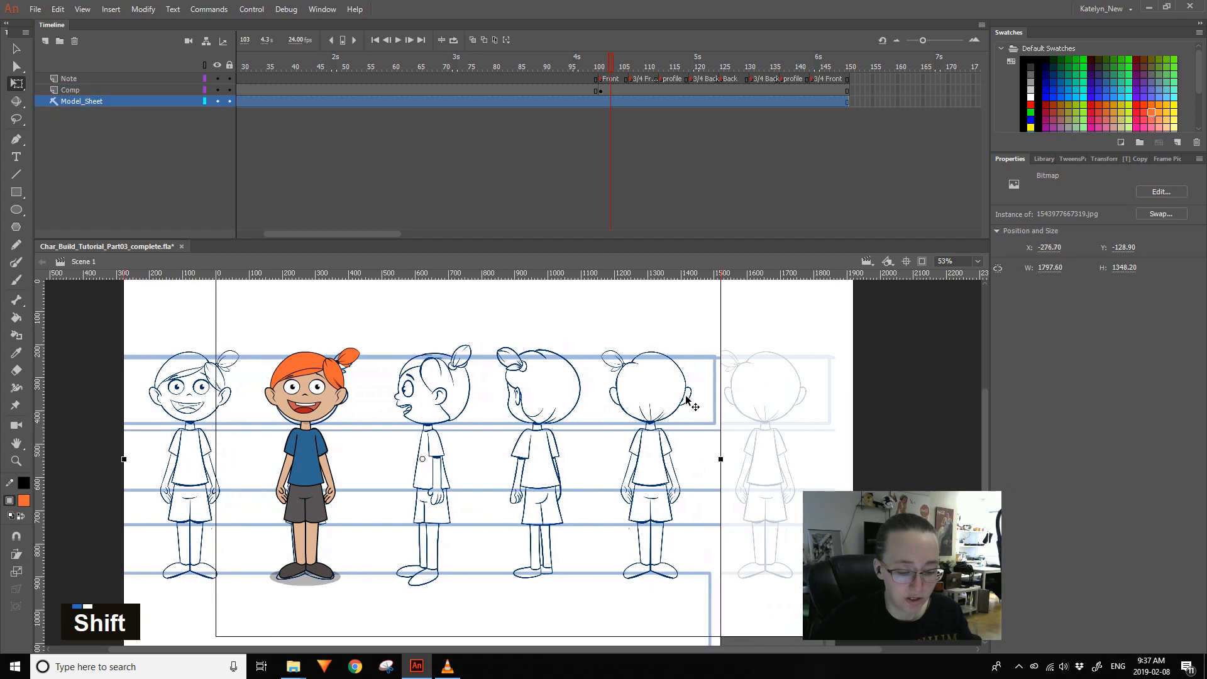
- Nudge the model sheet into fine alignment with the coloured character, ending at X -276.65 and Y -136.50
{"action": "key", "text": "shift+Up"}
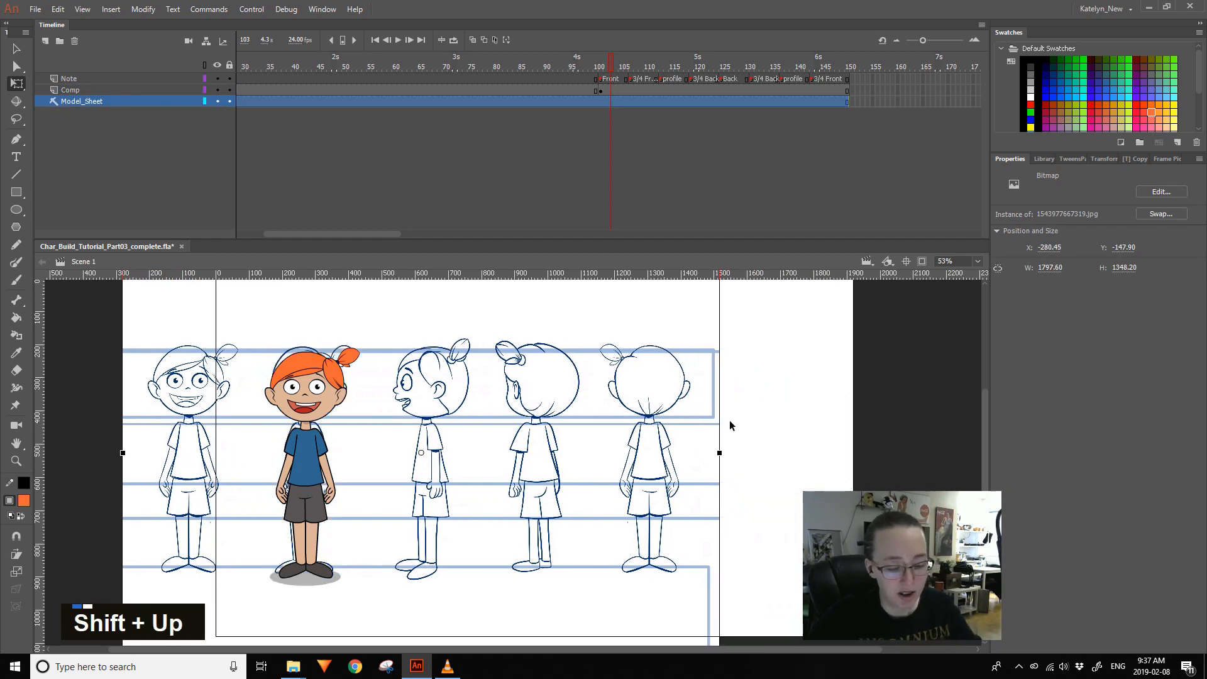
{"action": "key", "text": "Down"}
{"action": "key", "text": "Down"}
{"action": "key", "text": "Down"}
{"action": "key", "text": "Down"}
{"action": "key", "text": "Down"}
{"action": "key", "text": "Down"}
{"action": "key", "text": "Right"}
{"action": "key", "text": "Right"}
{"action": "key", "text": "Up"}
{"action": "key", "text": "Down"}
{"action": "key", "text": "Down"}
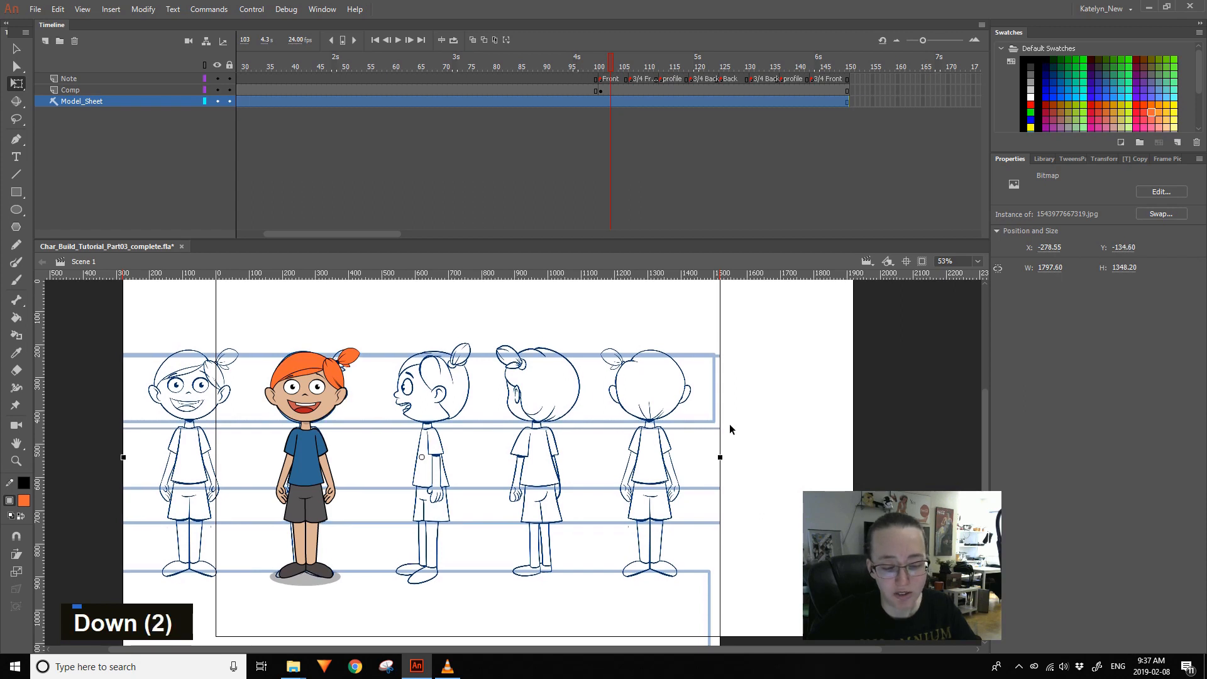
{"action": "key", "text": "Up"}
{"action": "key", "text": "Left"}
{"action": "key", "text": "Right"}
- Examine the coloured head up close against the three-quarter sketch, hiding and reshowing the Comp layer
{"action": "left_click", "coordinate": [16, 460]}
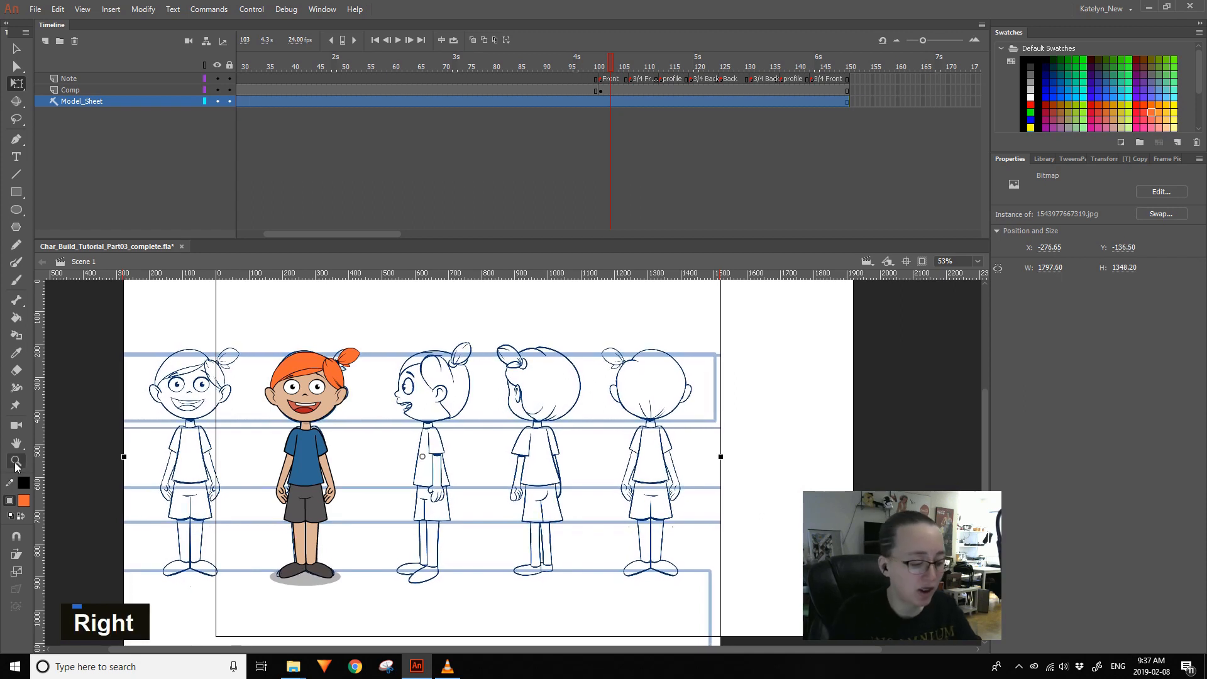
{"action": "left_click_drag", "start_coordinate": [269, 516], "coordinate": [539, 315]}
{"action": "left_click", "coordinate": [16, 84]}
{"action": "key", "text": "space"}
{"action": "left_click_drag", "start_coordinate": [482, 485], "coordinate": [667, 476]}
{"action": "left_click", "coordinate": [16, 460]}
{"action": "left_click_drag", "start_coordinate": [390, 316], "coordinate": [755, 556]}
{"action": "key", "text": "space"}
{"action": "left_click_drag", "start_coordinate": [663, 365], "coordinate": [732, 361]}
{"action": "left_click", "coordinate": [17, 83]}
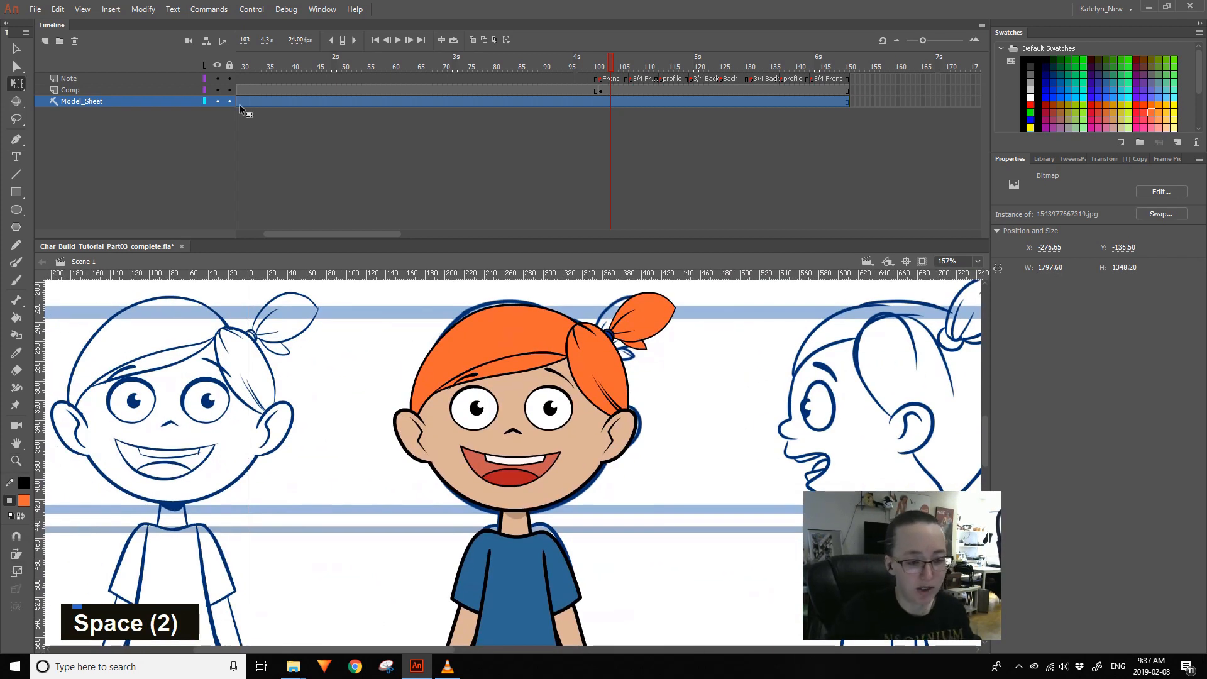
{"action": "left_click", "coordinate": [217, 89]}
{"action": "left_click", "coordinate": [218, 90]}
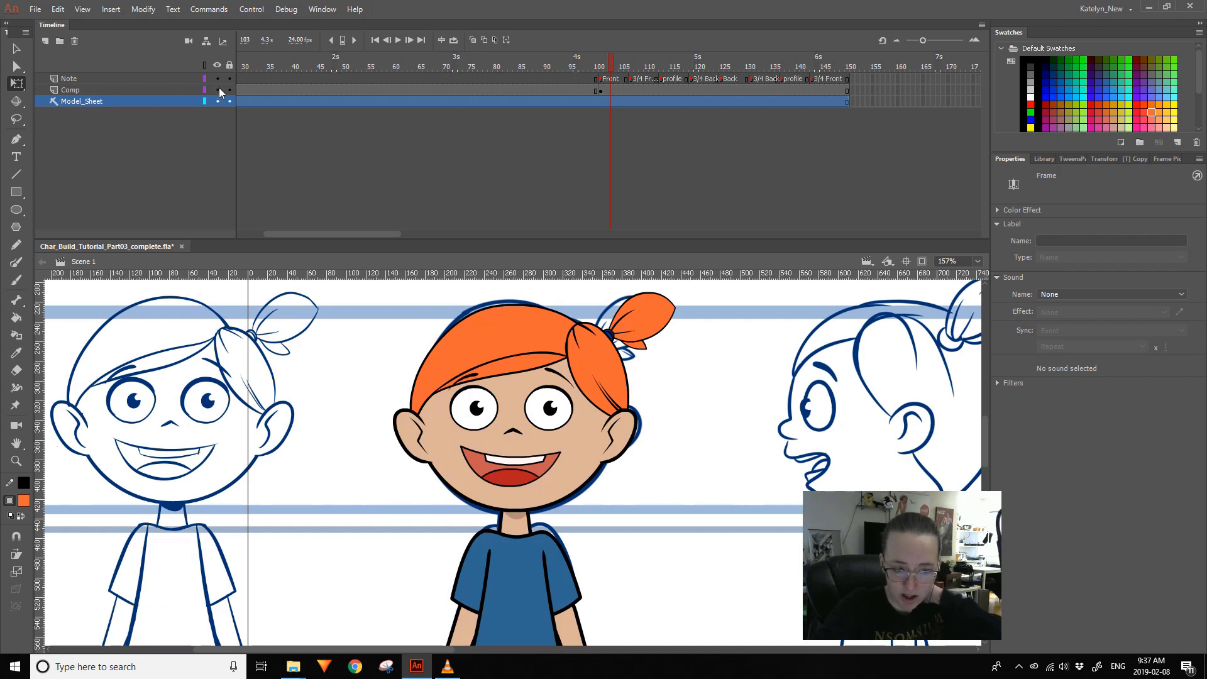
- Place horizontal ruler guides along the top of the head and at the chin line
{"action": "left_click", "coordinate": [57, 10]}
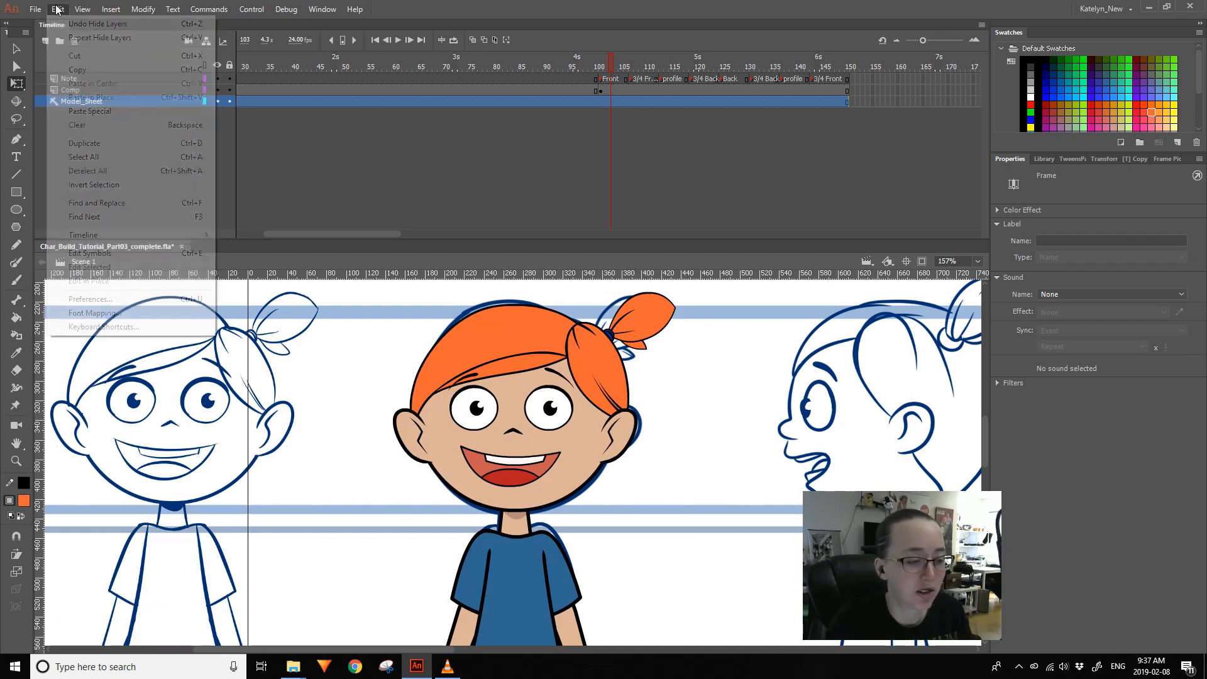
{"action": "mouse_move", "coordinate": [82, 10]}
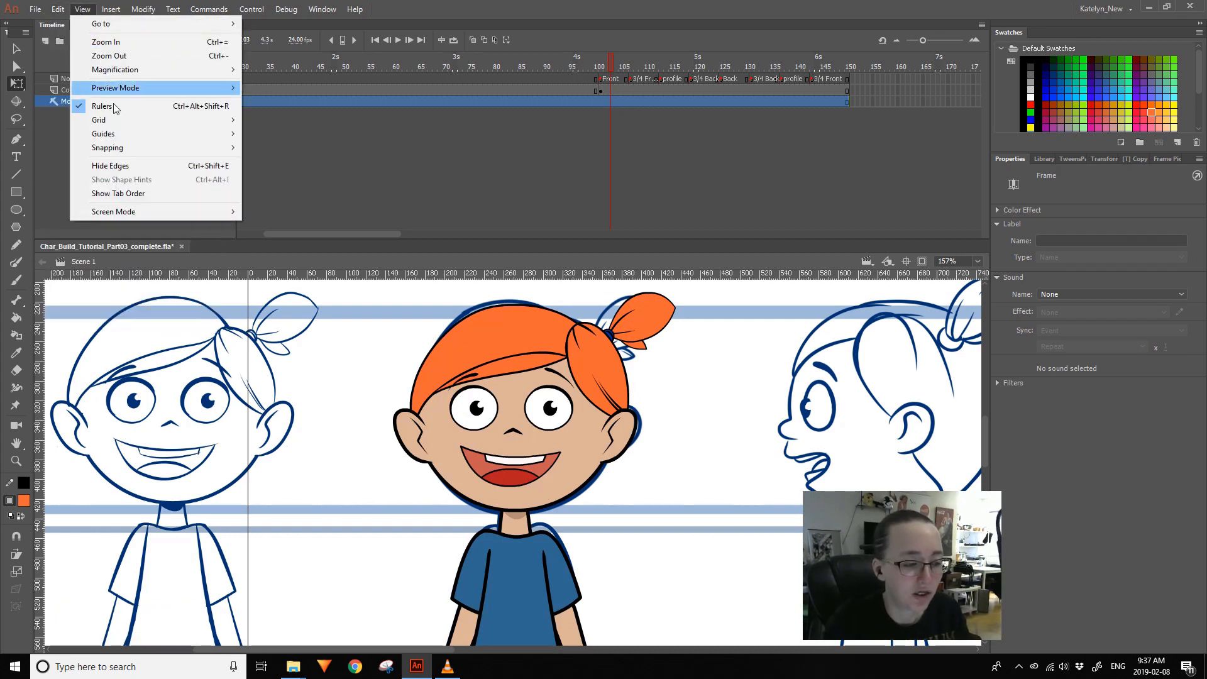
{"action": "mouse_move", "coordinate": [122, 141]}
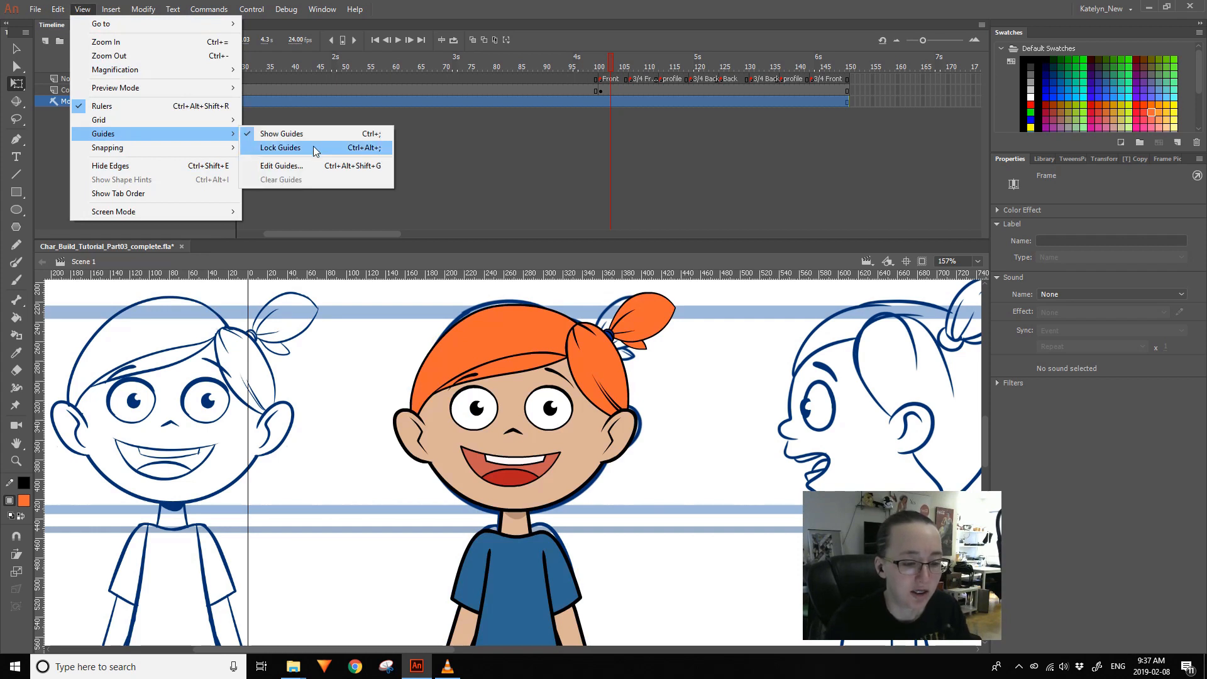
{"action": "left_click", "coordinate": [634, 283]}
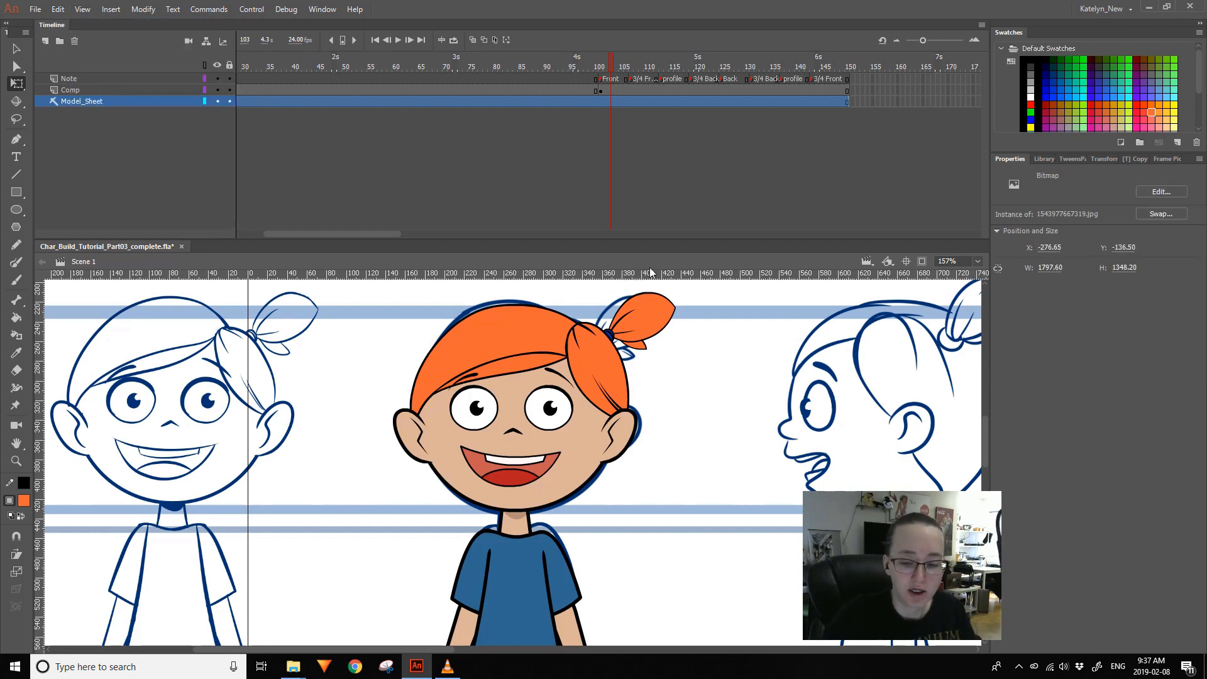
{"action": "left_click_drag", "start_coordinate": [693, 281], "coordinate": [640, 511]}
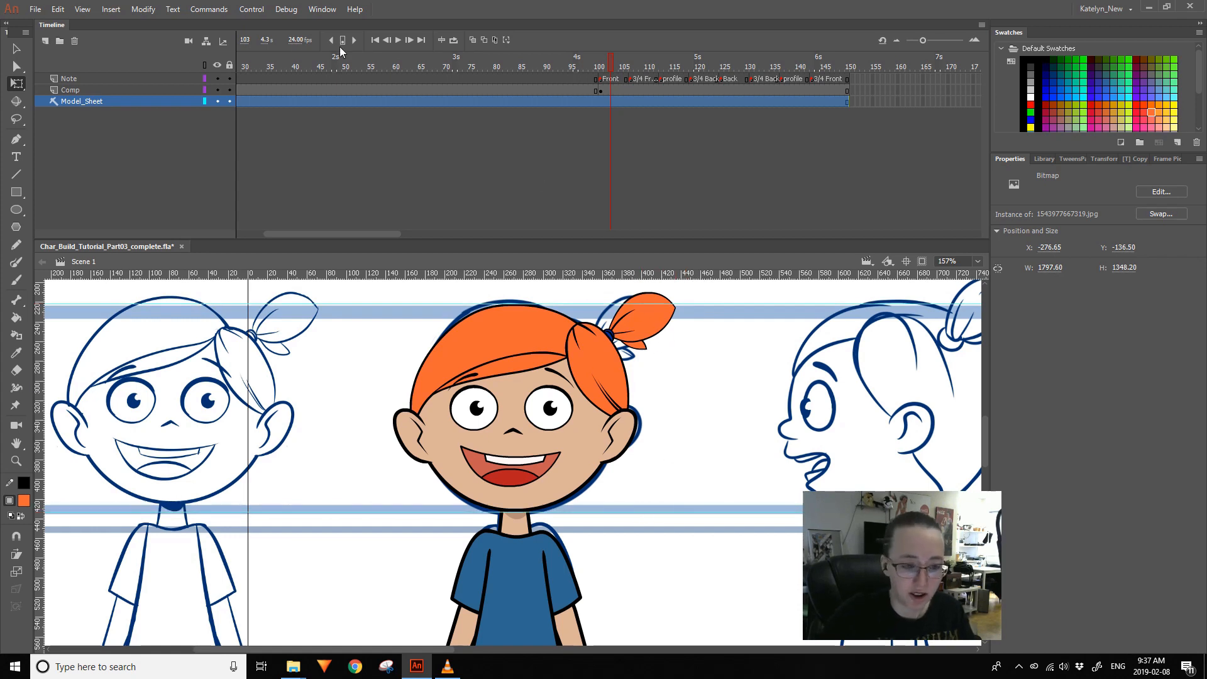
- Toggle layer visibility to check the guides against the head sketch, and undo those visibility changes
{"action": "left_click", "coordinate": [217, 90]}
{"action": "left_click", "coordinate": [218, 91]}
{"action": "left_click", "coordinate": [217, 93]}
{"action": "left_click", "coordinate": [218, 100]}
{"action": "key", "text": "ctrl+z"}
{"action": "key", "text": "ctrl+z"}
{"action": "key", "text": "ctrl+z"}
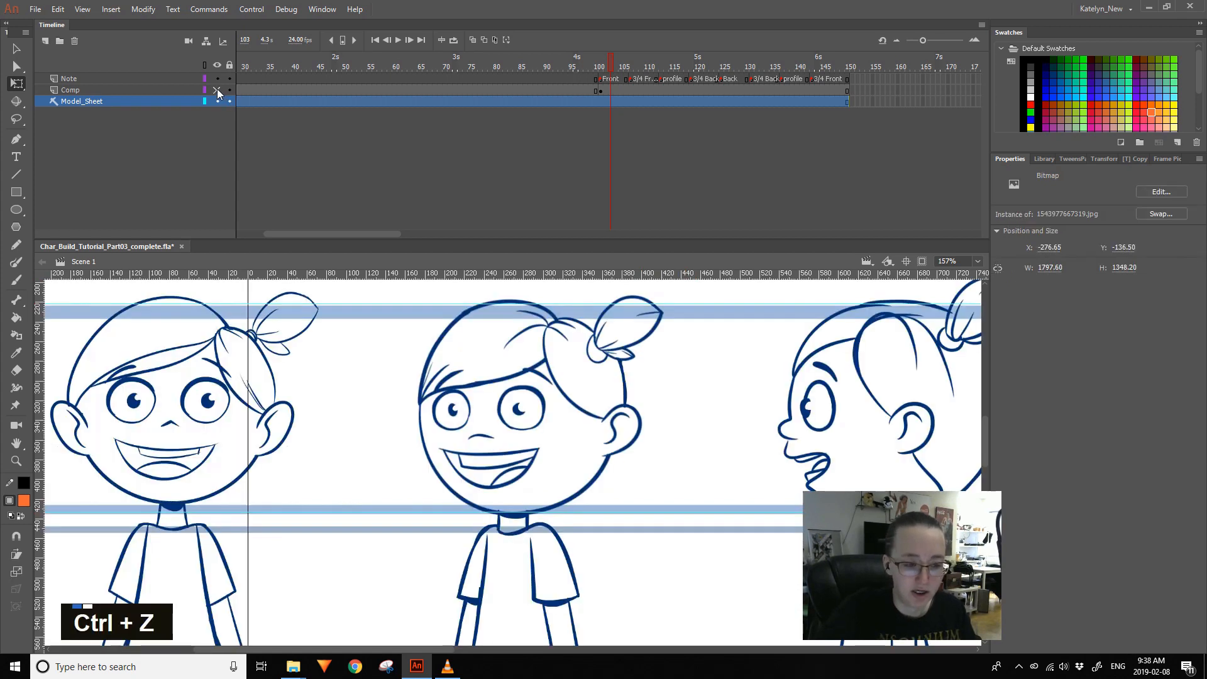
{"action": "key", "text": "ctrl+z"}
{"action": "key", "text": "ctrl+z"}
{"action": "key", "text": "ctrl+z"}
- Add a horizontal guide along the top of the eyes and compare it with the sketch by toggling the Comp layer
{"action": "left_click_drag", "start_coordinate": [596, 279], "coordinate": [538, 385]}
{"action": "left_click", "coordinate": [218, 89]}
{"action": "left_click", "coordinate": [218, 89]}
{"action": "left_click", "coordinate": [217, 89]}
{"action": "left_click", "coordinate": [218, 89]}
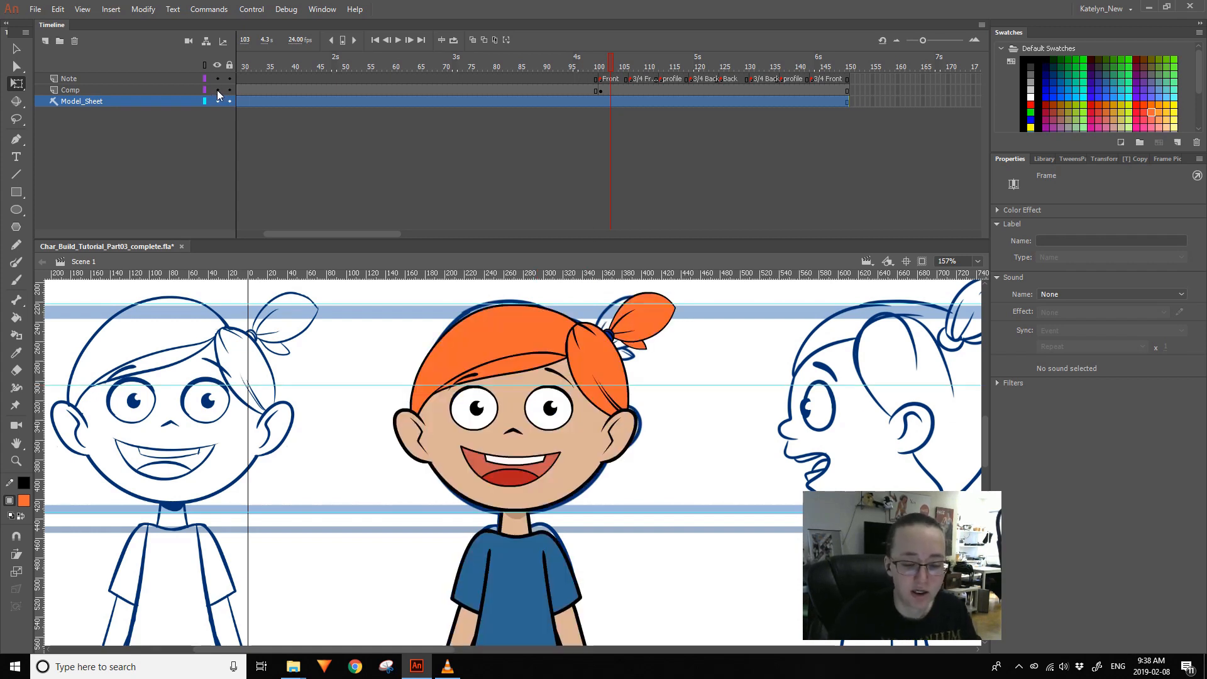
- Insert a keyframe on the Comp layer at frame 107, where the 3/4 Front label starts
{"action": "left_click", "coordinate": [606, 69]}
{"action": "left_click", "coordinate": [631, 69]}
{"action": "left_click", "coordinate": [631, 90]}
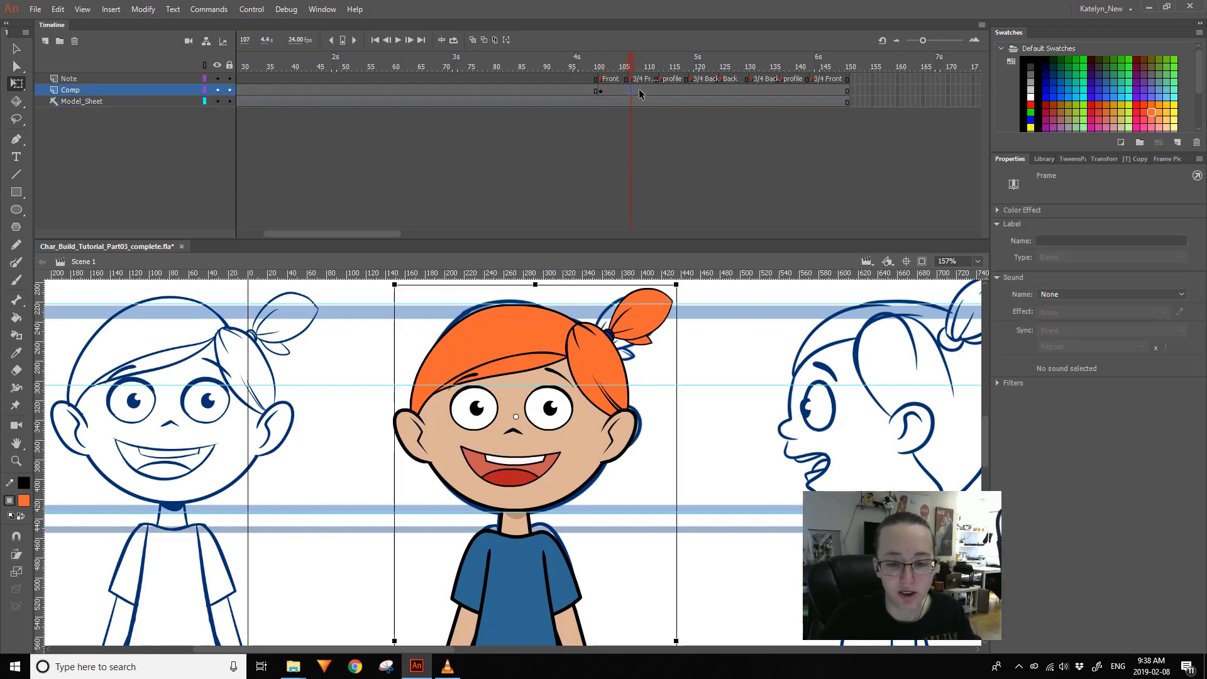
{"action": "key", "text": "F6"}
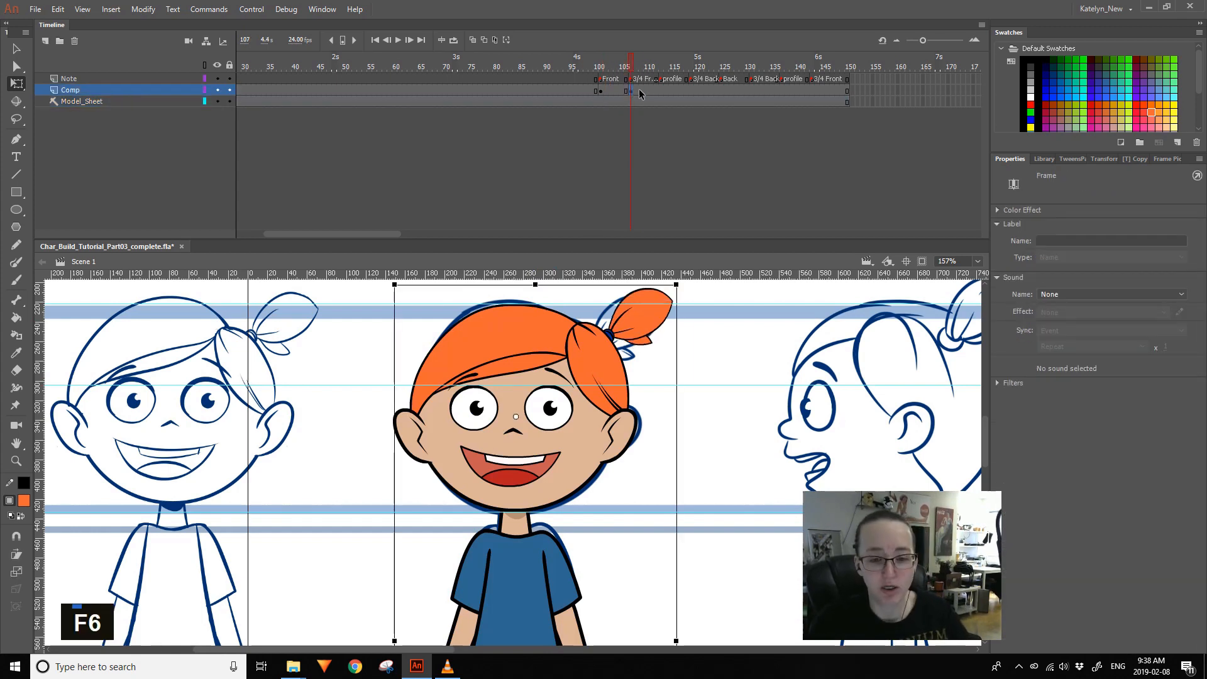
- Open the Mia_Comp symbol and insert keyframes at frame 107 on all body part layers from Head to Shadow
{"action": "left_click", "coordinate": [514, 321]}
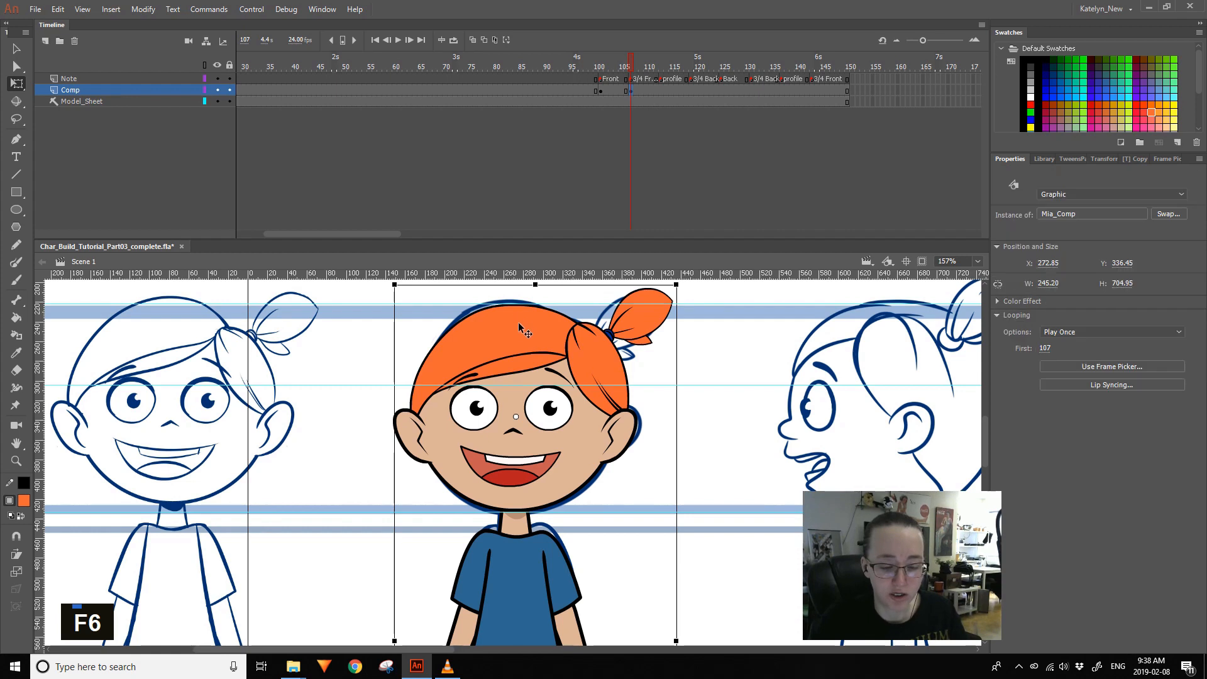
{"action": "left_click", "coordinate": [19, 91]}
{"action": "left_click", "coordinate": [352, 434]}
{"action": "left_click", "coordinate": [427, 472]}
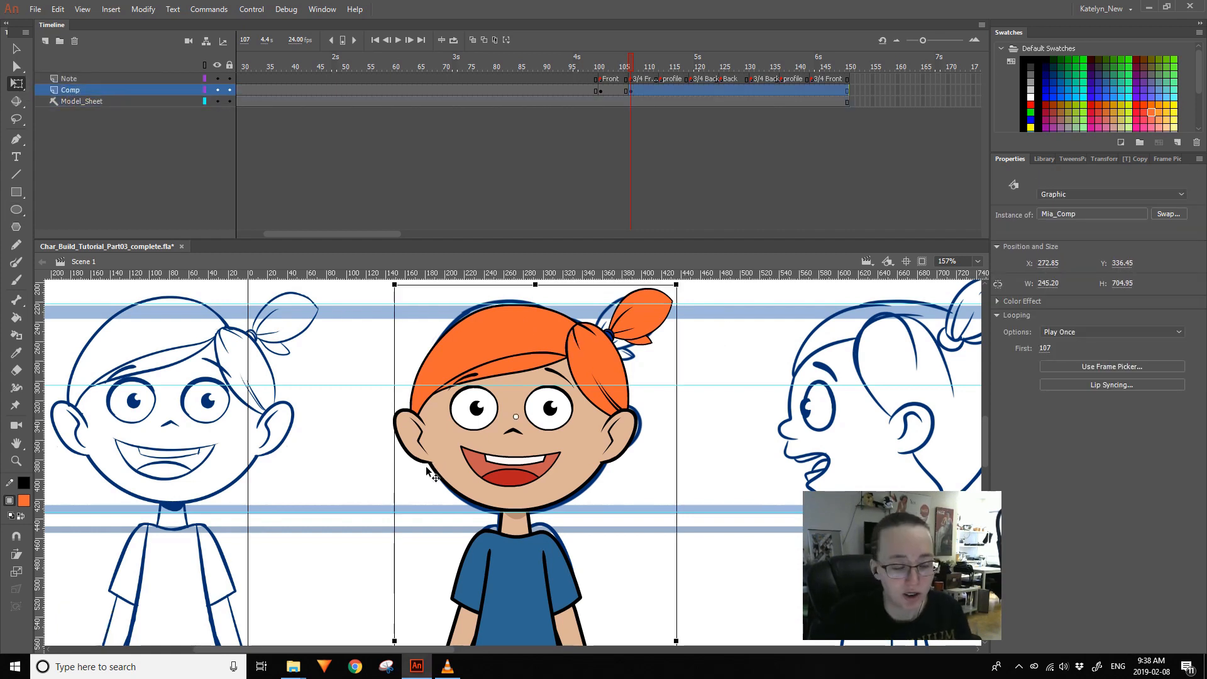
{"action": "double_click", "coordinate": [599, 360]}
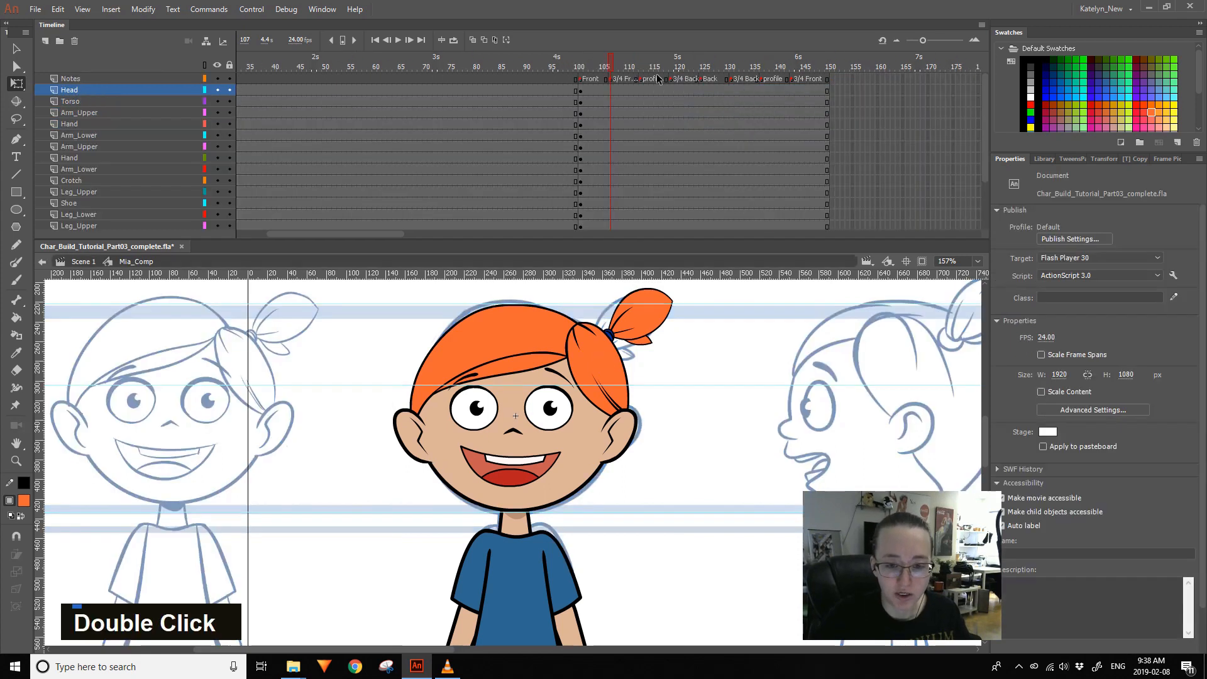
{"action": "left_click_drag", "start_coordinate": [613, 89], "coordinate": [608, 223]}
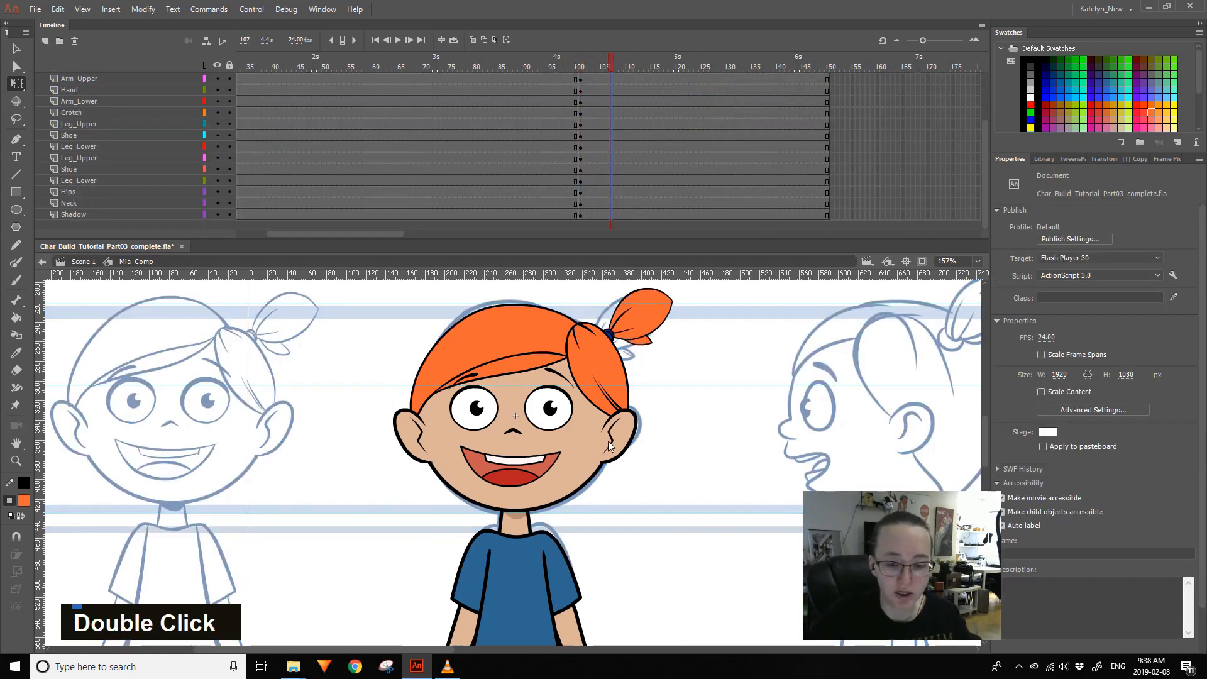
{"action": "left_click", "coordinate": [611, 60]}
{"action": "left_click_drag", "start_coordinate": [985, 143], "coordinate": [981, 196]}
{"action": "left_click", "coordinate": [613, 90]}
{"action": "left_click", "coordinate": [611, 215], "text": "shift"}
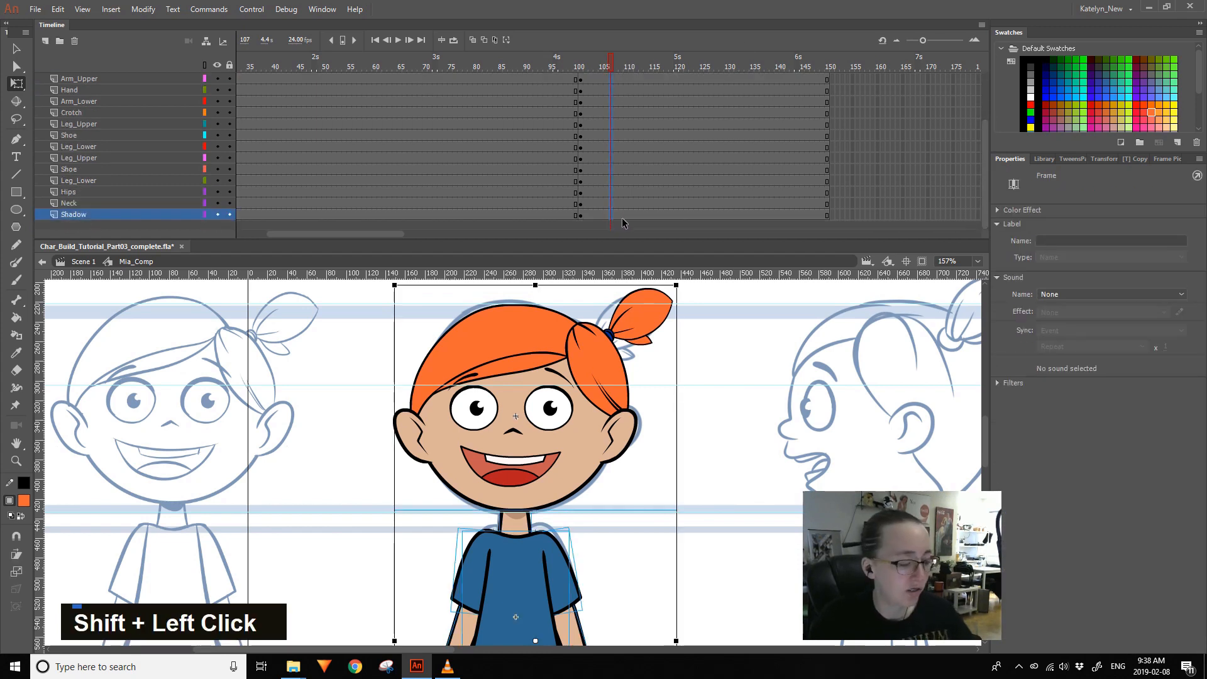
{"action": "key", "text": "F6"}
- Open the nested Mia_Head symbol and insert keyframes at frame 107 on all of its facial feature and hair layers
{"action": "left_click", "coordinate": [682, 336]}
{"action": "left_click", "coordinate": [540, 323]}
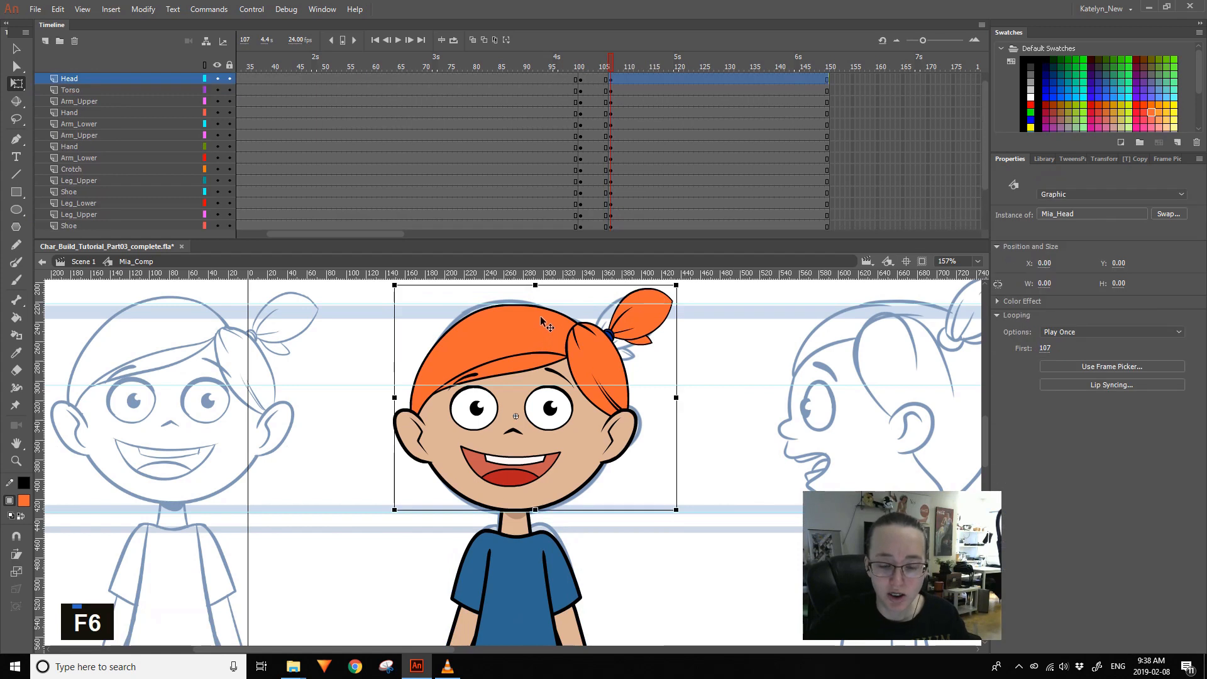
{"action": "double_click", "coordinate": [541, 327]}
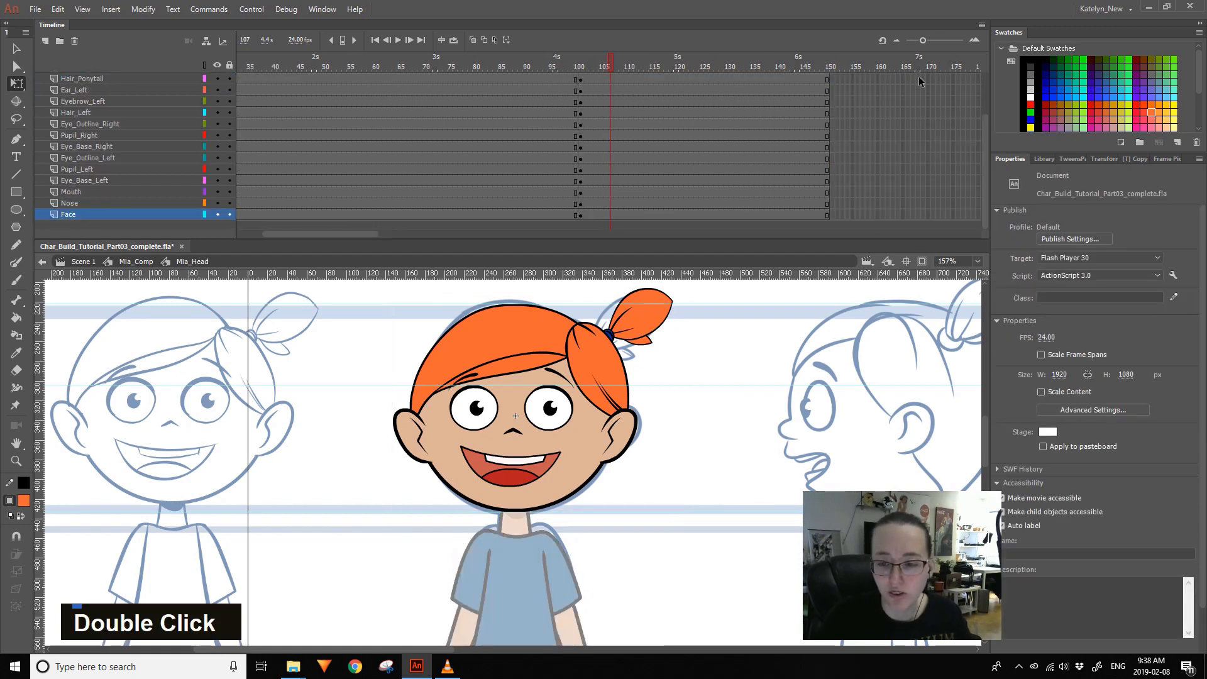
{"action": "scroll", "coordinate": [817, 76], "scroll_direction": "up", "scroll_amount": 2}
{"action": "scroll", "coordinate": [611, 94], "scroll_direction": "down", "scroll_amount": 3}
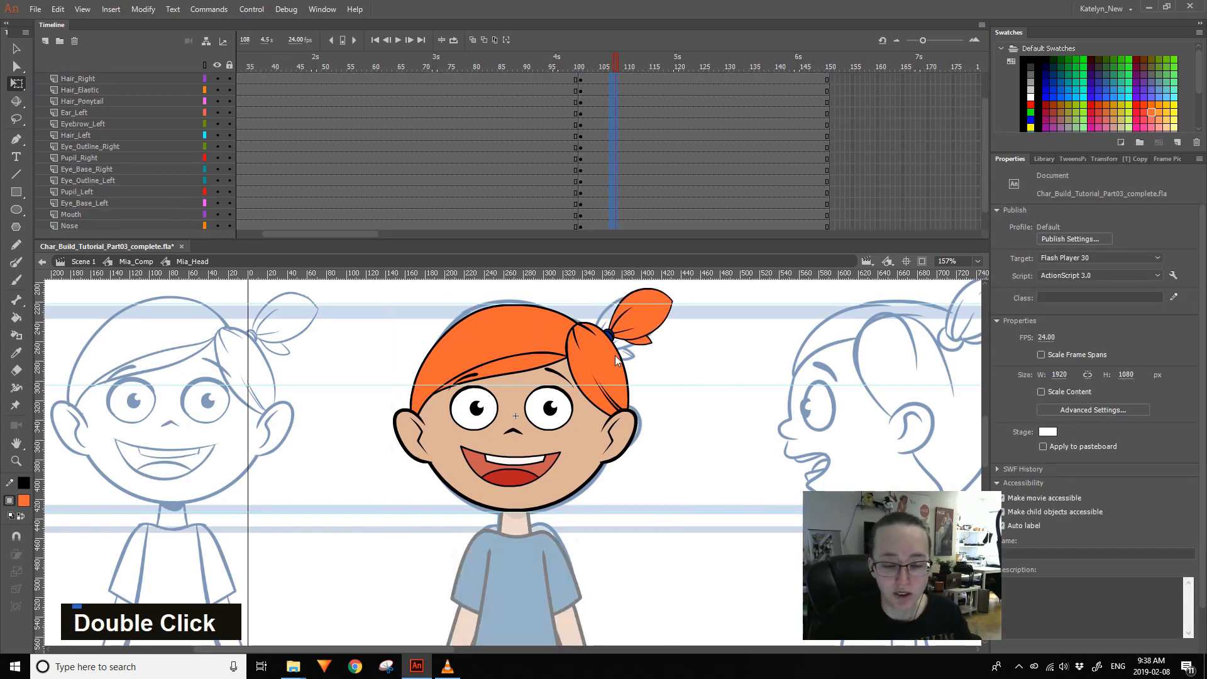
{"action": "left_click_drag", "start_coordinate": [610, 355], "coordinate": [611, 355]}
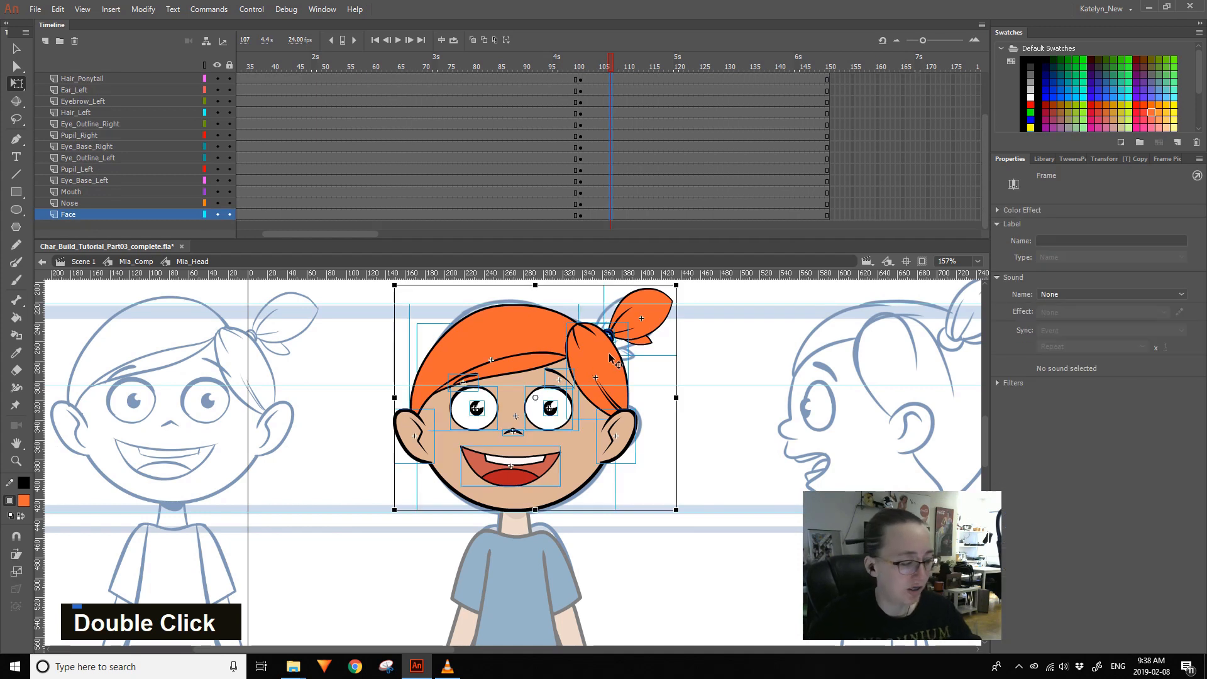
{"action": "key", "text": "F6"}
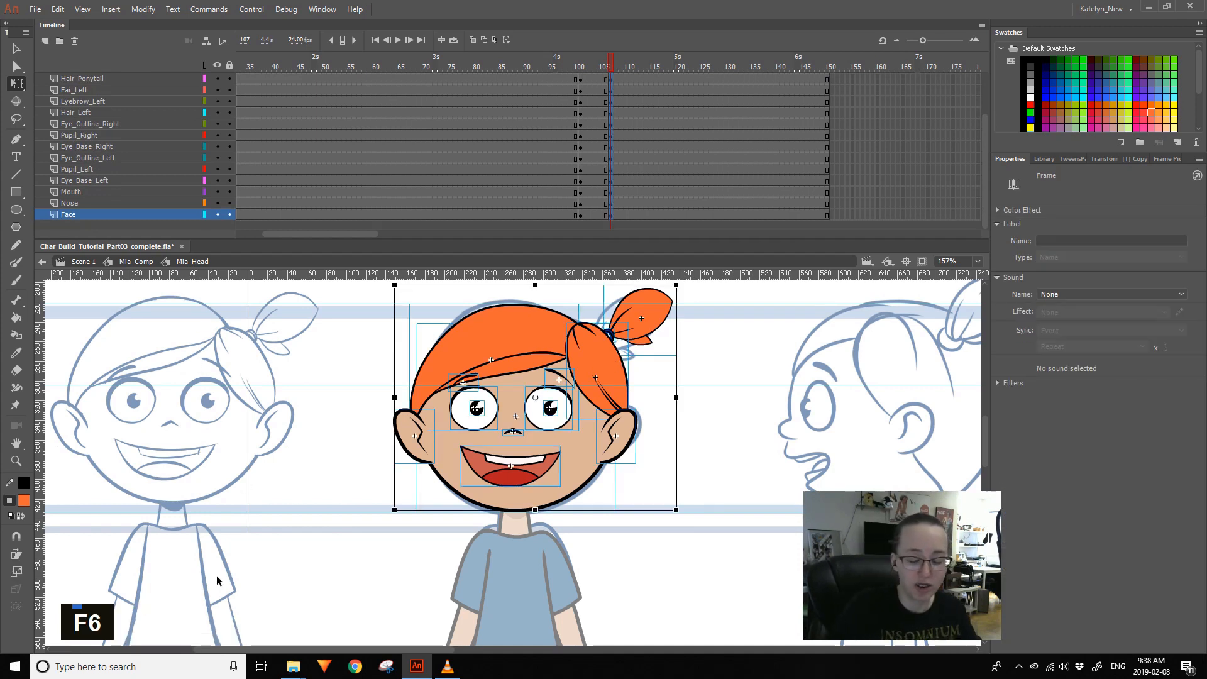
- Scrub the playhead between the front and three-quarter frames to check the head's keyframes
{"action": "left_click", "coordinate": [718, 373]}
{"action": "left_click", "coordinate": [594, 67]}
{"action": "left_click", "coordinate": [624, 65]}
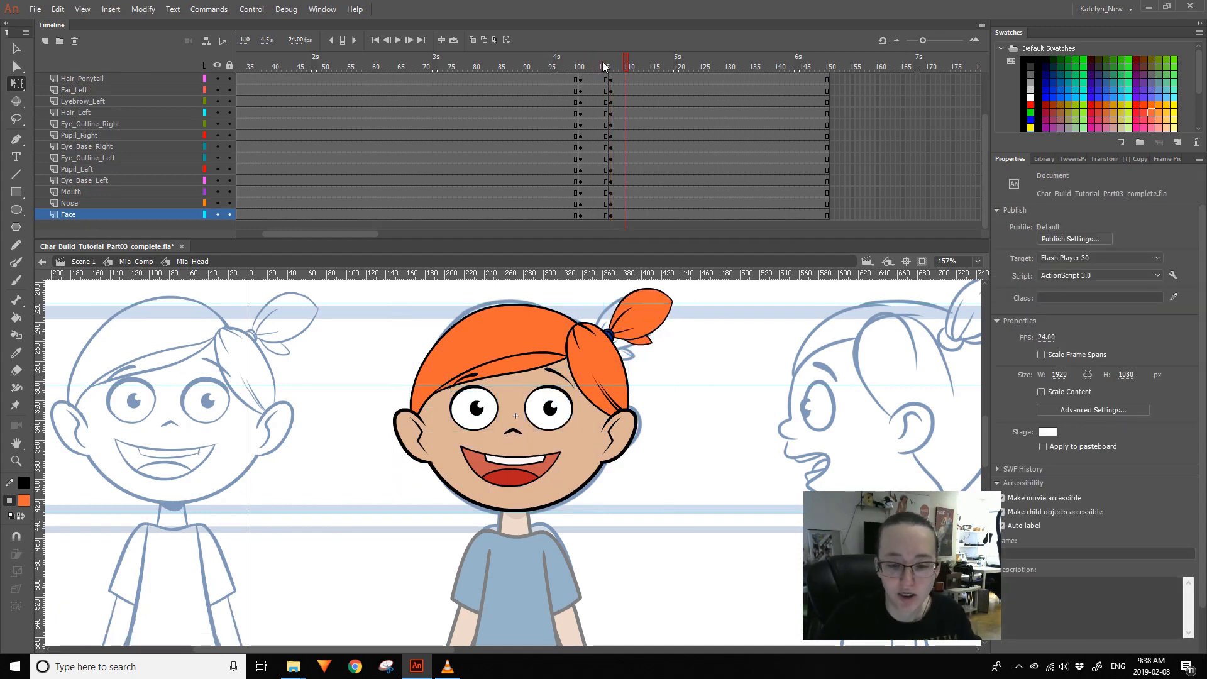
{"action": "left_click", "coordinate": [600, 64]}
{"action": "left_click", "coordinate": [566, 68]}
{"action": "left_click", "coordinate": [591, 67]}
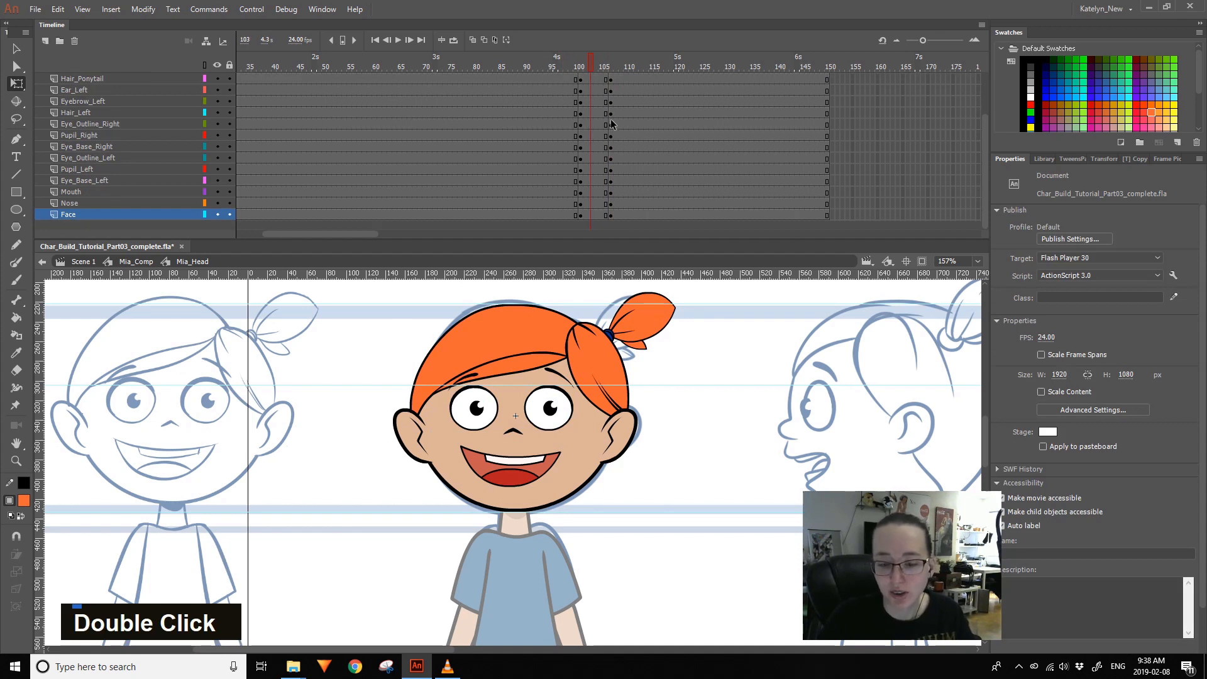
- Step out of the Mia_Head and Mia_Comp symbols to the main scene to review the nesting levels
{"action": "mouse_move", "coordinate": [702, 341]}
{"action": "left_mouse_down"}
{"action": "mouse_move", "coordinate": [692, 361]}
{"action": "mouse_move", "coordinate": [697, 353]}
{"action": "left_mouse_up"}
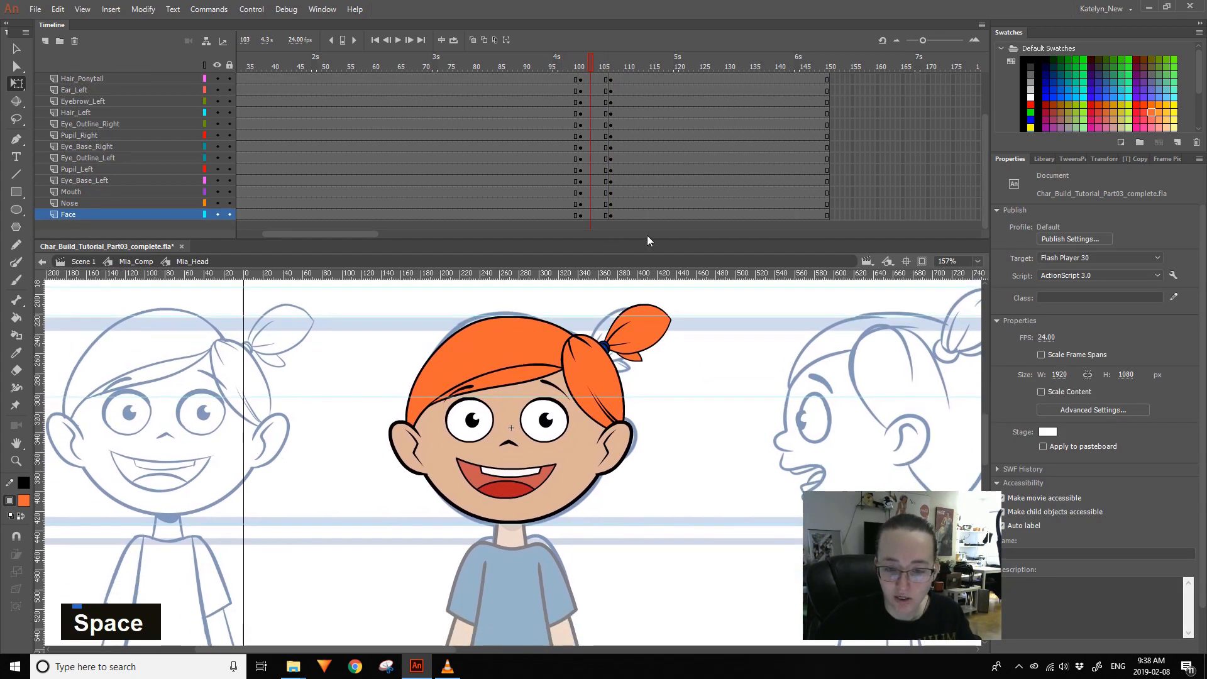
{"action": "double_click", "coordinate": [690, 319]}
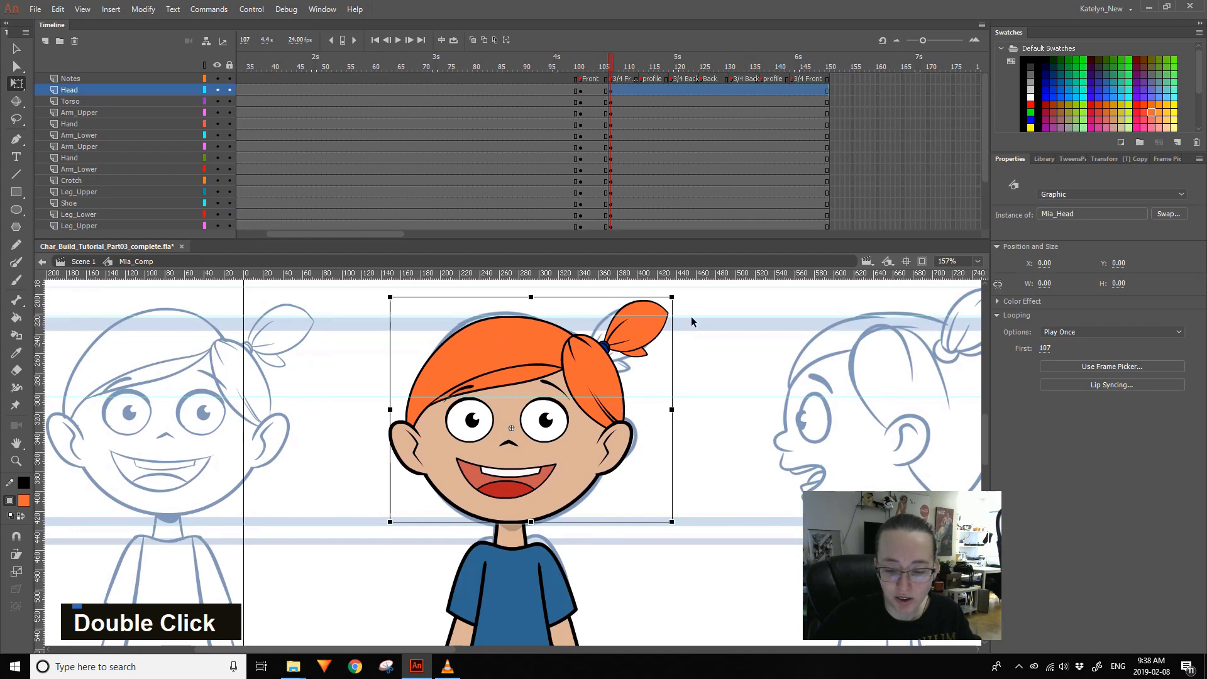
{"action": "double_click", "coordinate": [687, 327]}
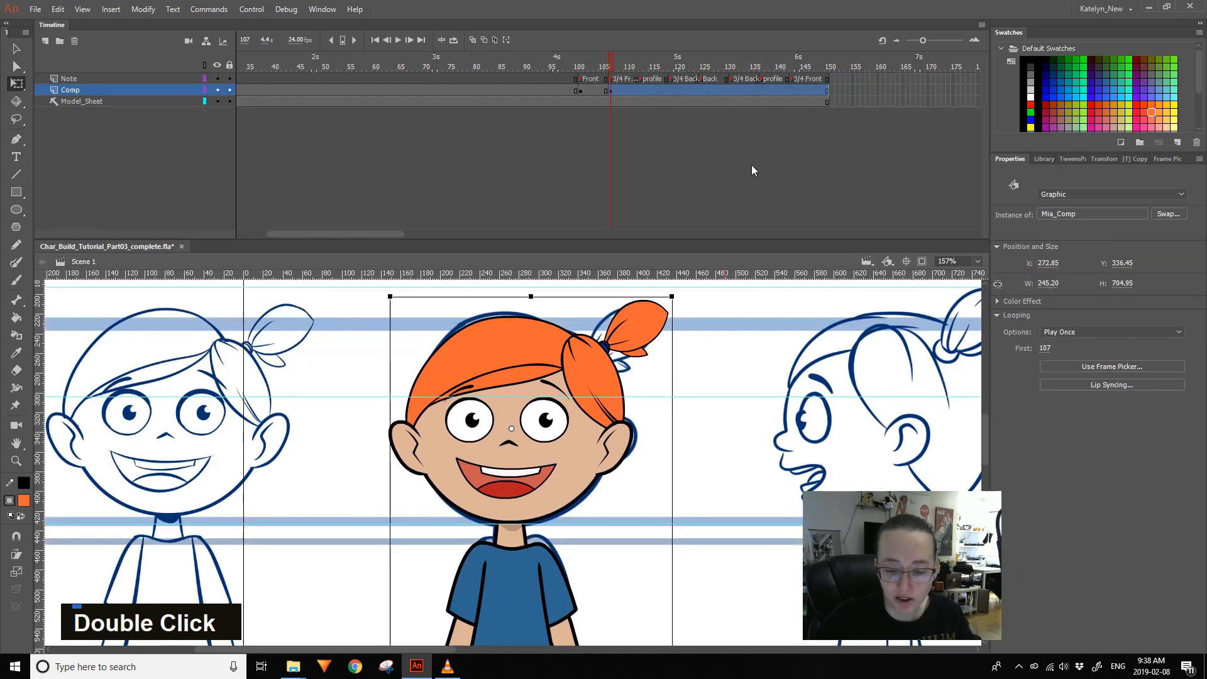
- Reopen Mia_Head inside Mia_Comp and select the keyframes at frame 107 across the head layers
{"action": "double_click", "coordinate": [636, 328]}
{"action": "left_click", "coordinate": [596, 67]}
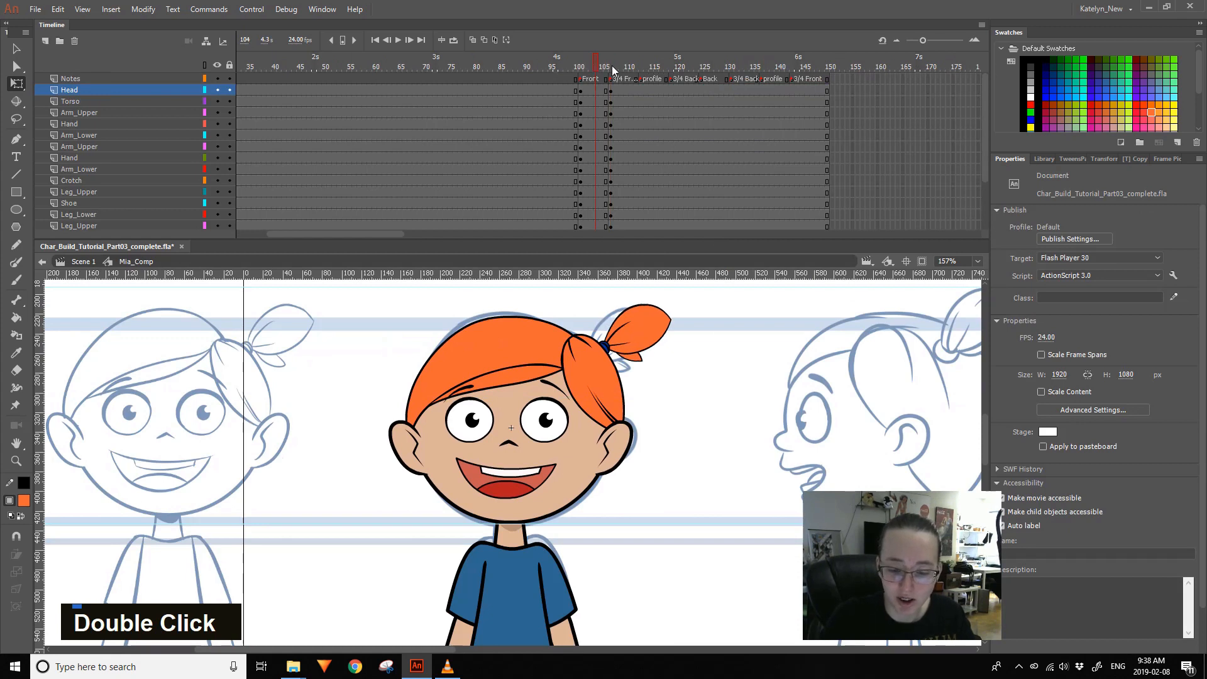
{"action": "double_click", "coordinate": [628, 310]}
{"action": "left_click", "coordinate": [626, 66]}
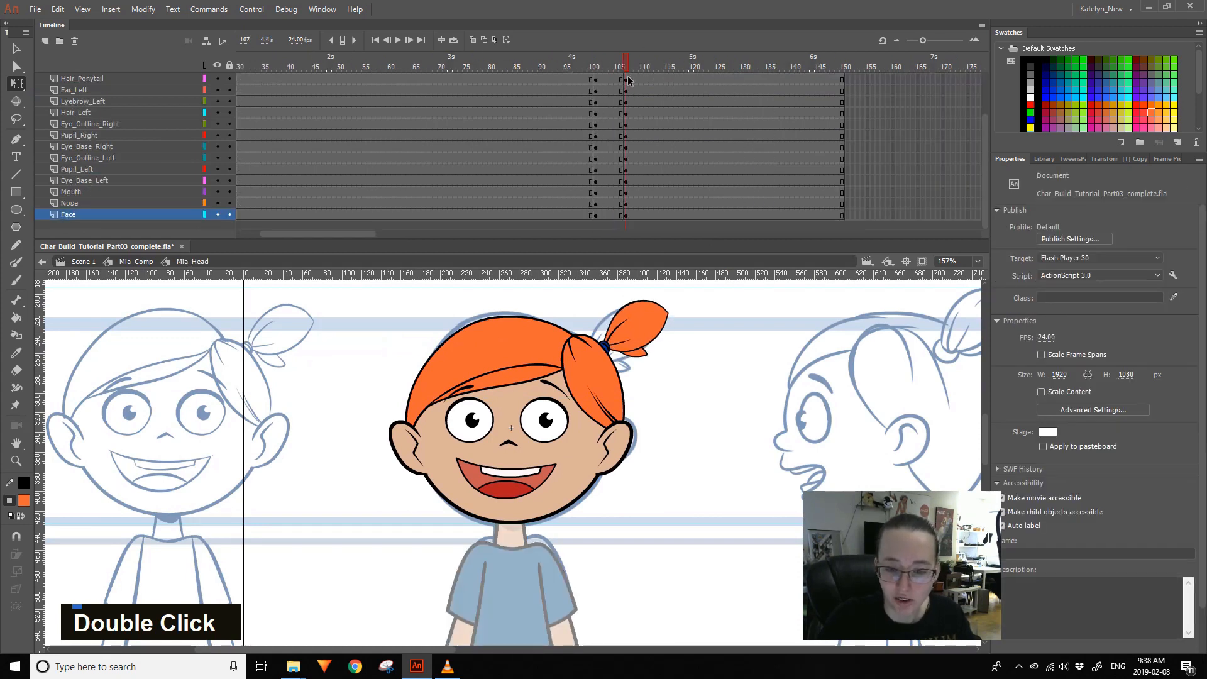
{"action": "left_click_drag", "start_coordinate": [628, 73], "coordinate": [627, 214]}
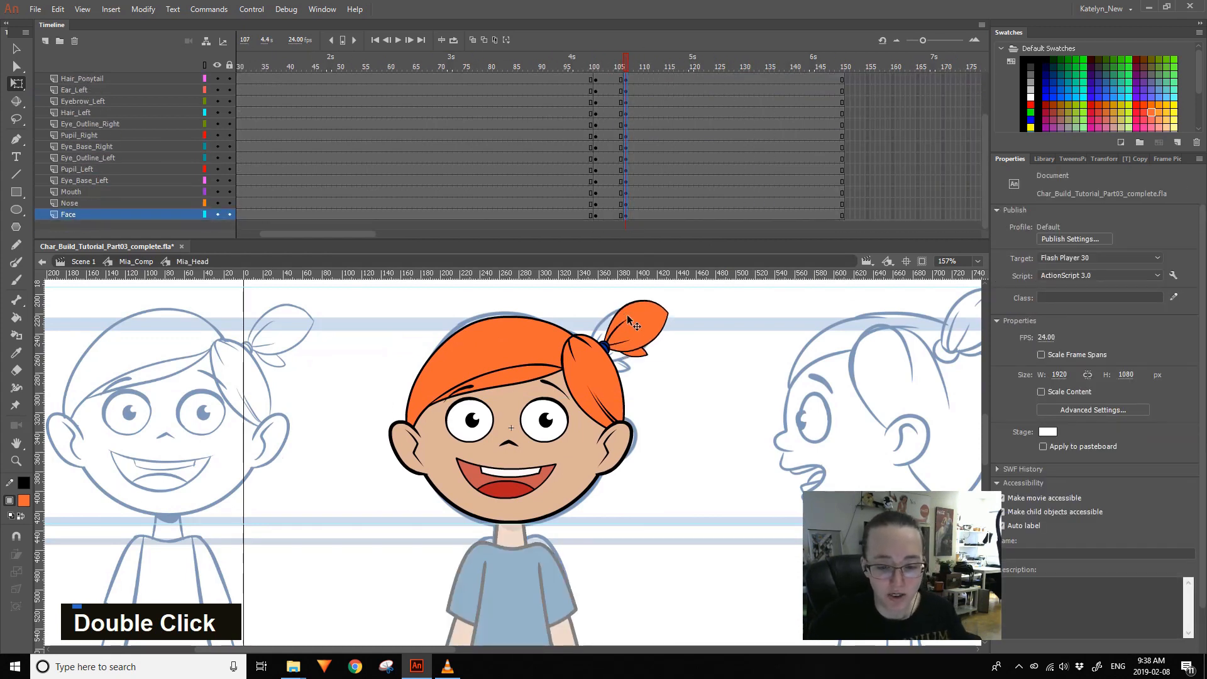
- Open the ponytail symbol, clear the keyframe at frame 107 on its Small layer, and return to Mia_Comp
{"action": "double_click", "coordinate": [638, 335]}
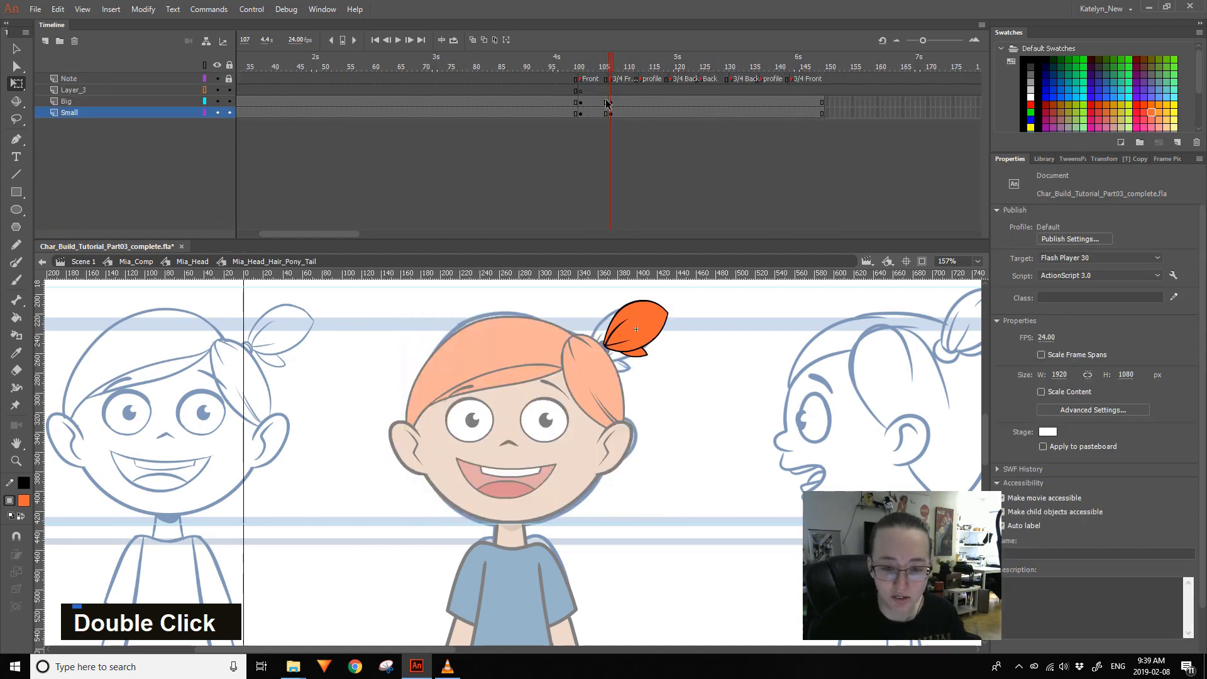
{"action": "key", "text": "shift+F6"}
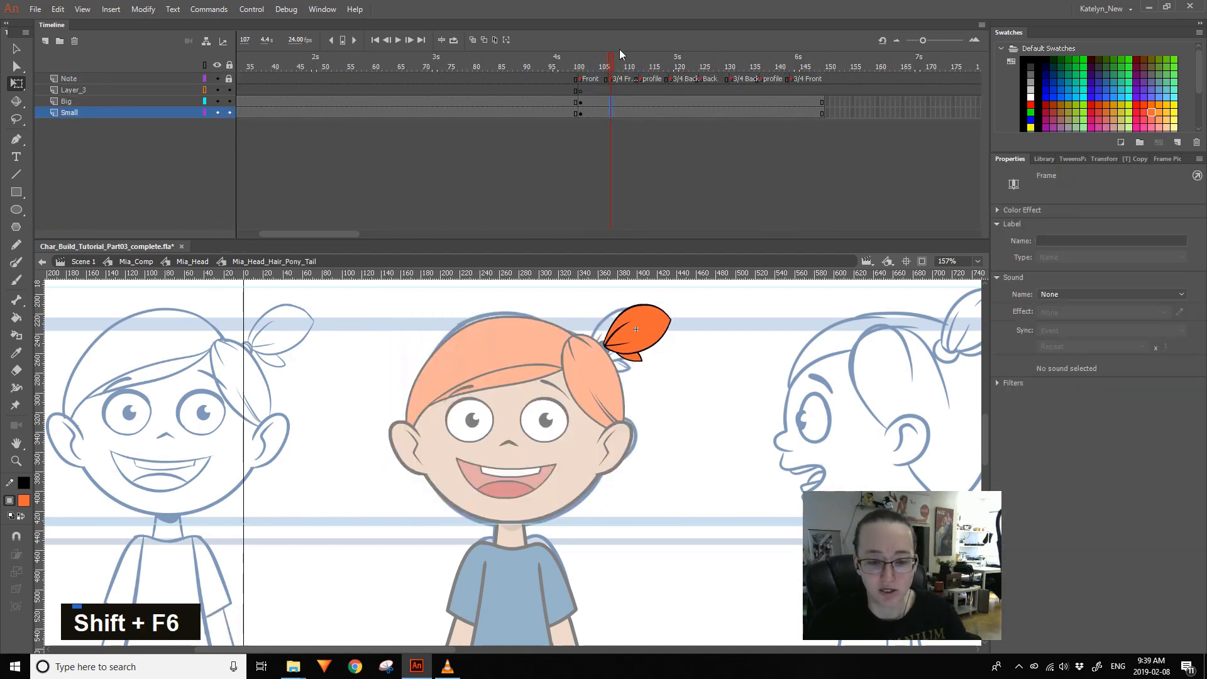
{"action": "double_click", "coordinate": [691, 315]}
{"action": "left_click", "coordinate": [692, 322]}
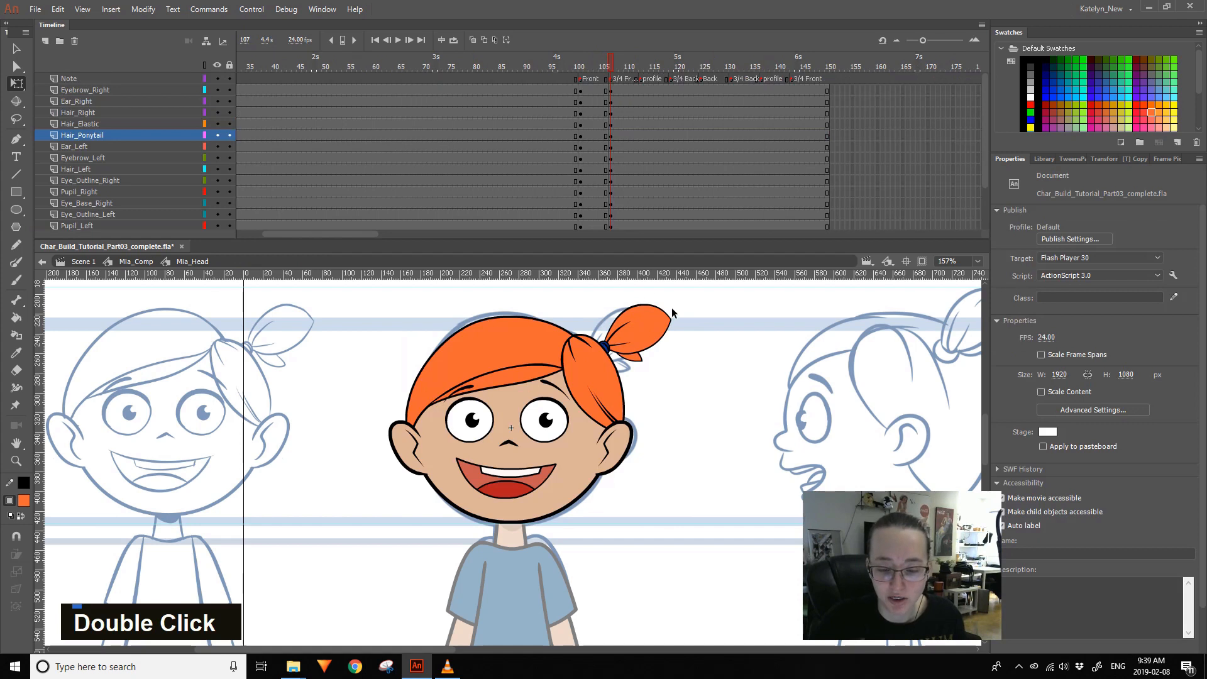
{"action": "double_click", "coordinate": [668, 295]}
- Compare the character's three-quarter frame with the model sheet sketch, checking layer visibility in Mia_Comp and the timeline inside Mia_Head
{"action": "mouse_move", "coordinate": [628, 66]}
{"action": "left_mouse_down"}
{"action": "mouse_move", "coordinate": [613, 66]}
{"action": "mouse_move", "coordinate": [632, 69]}
{"action": "left_mouse_up"}
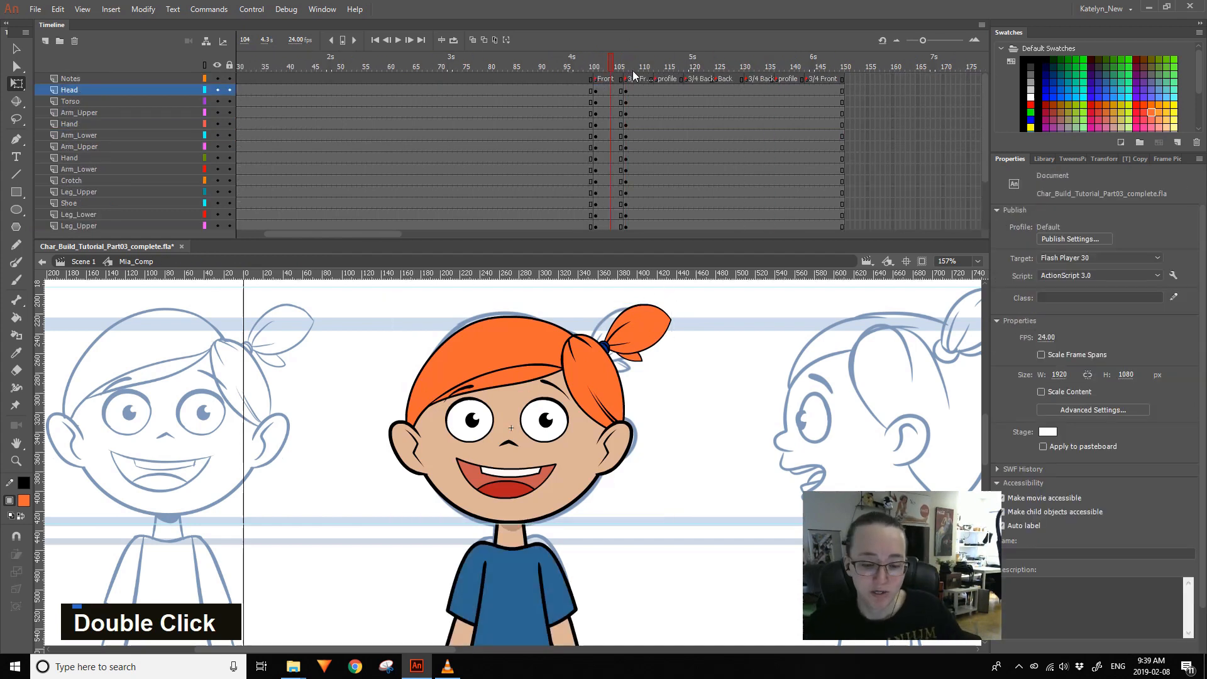
{"action": "left_click", "coordinate": [635, 79]}
{"action": "key", "text": "space"}
{"action": "left_click_drag", "start_coordinate": [658, 425], "coordinate": [680, 402]}
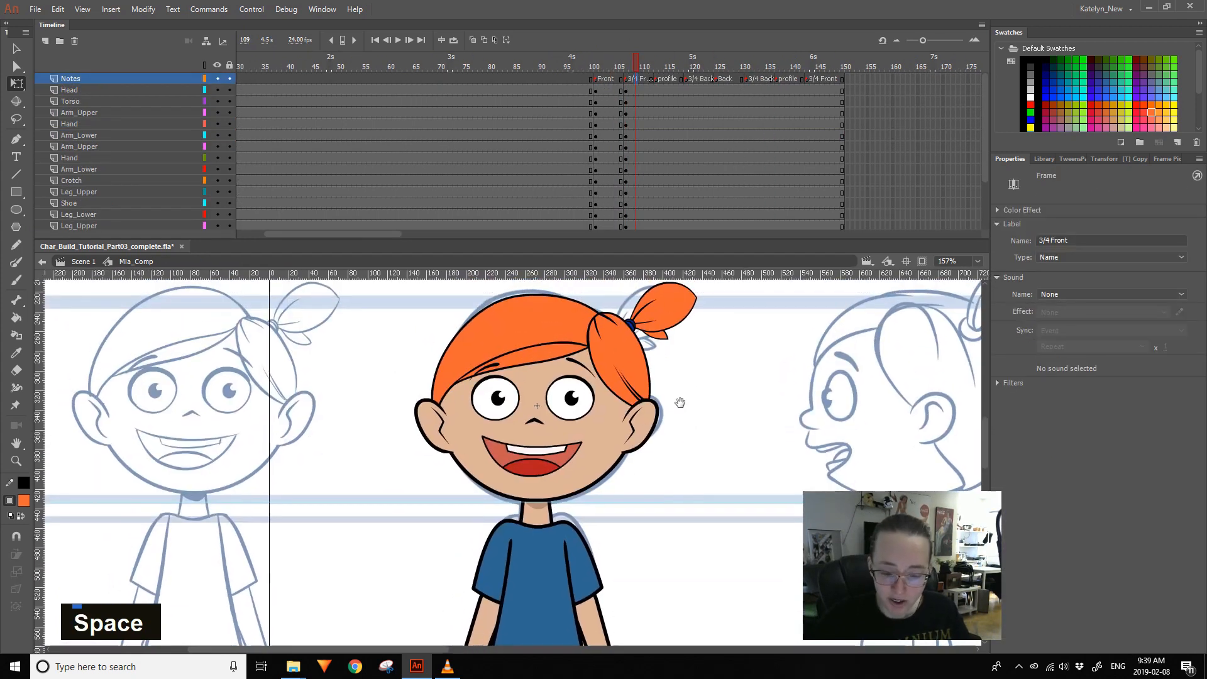
{"action": "left_click", "coordinate": [674, 397]}
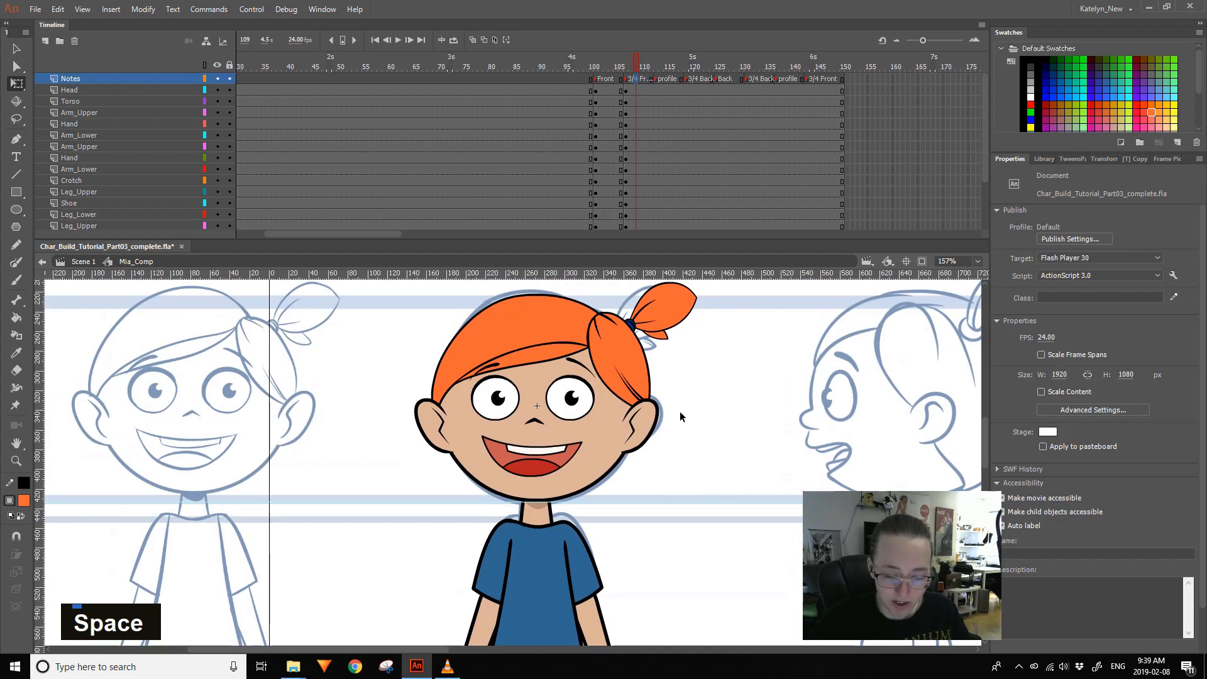
{"action": "left_click", "coordinate": [217, 65]}
{"action": "left_click", "coordinate": [217, 66]}
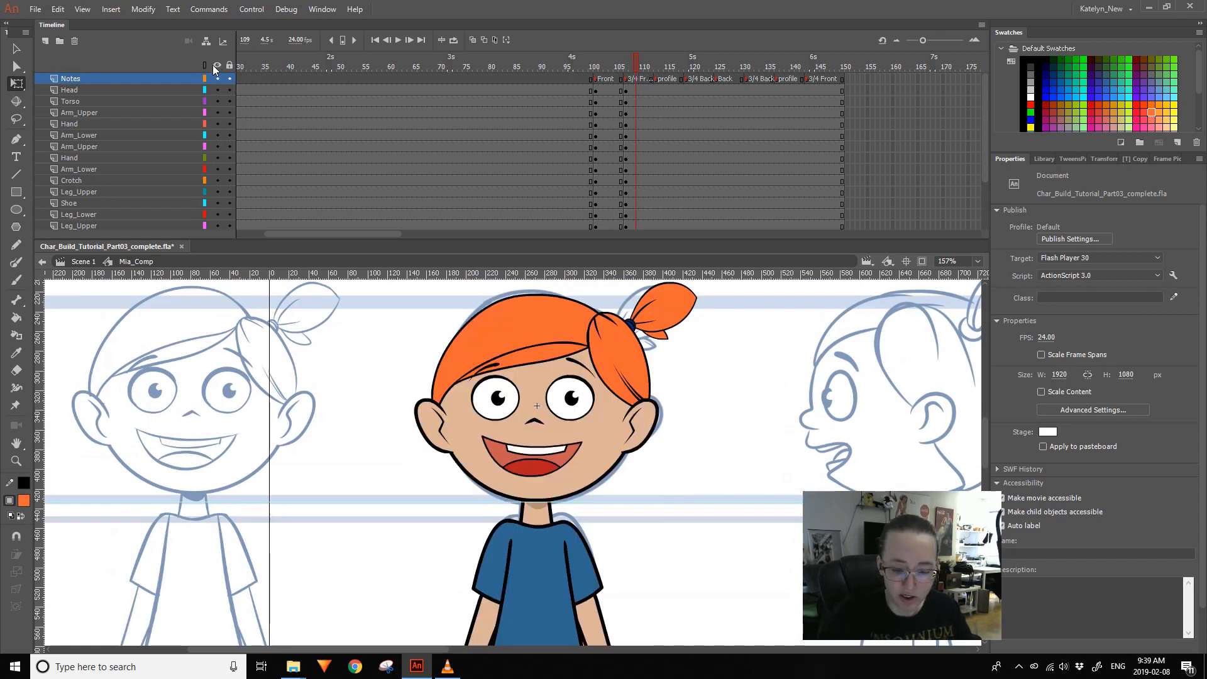
{"action": "double_click", "coordinate": [562, 319]}
{"action": "left_click", "coordinate": [607, 67]}
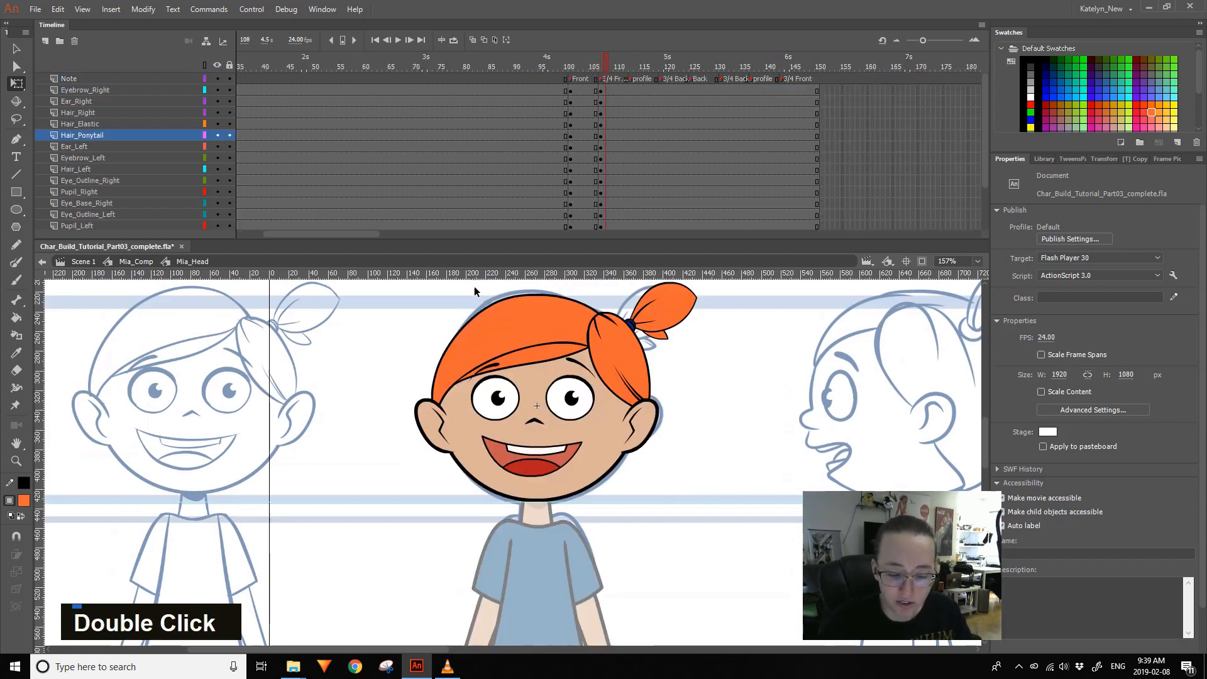
{"action": "double_click", "coordinate": [449, 305]}
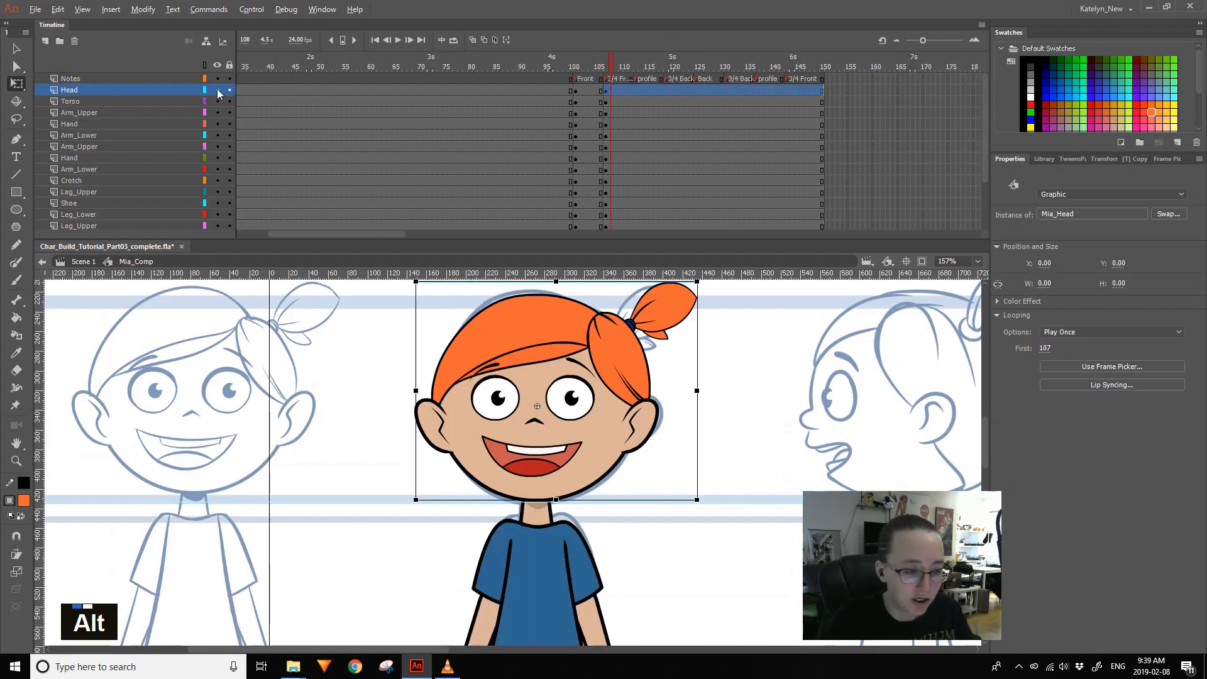
- Hide every layer except Head in Mia_Comp, reopen Mia_Head, and flick its layers' visibility to compare with the sketch
{"action": "left_click", "coordinate": [217, 90], "text": "alt"}
{"action": "double_click", "coordinate": [568, 357]}
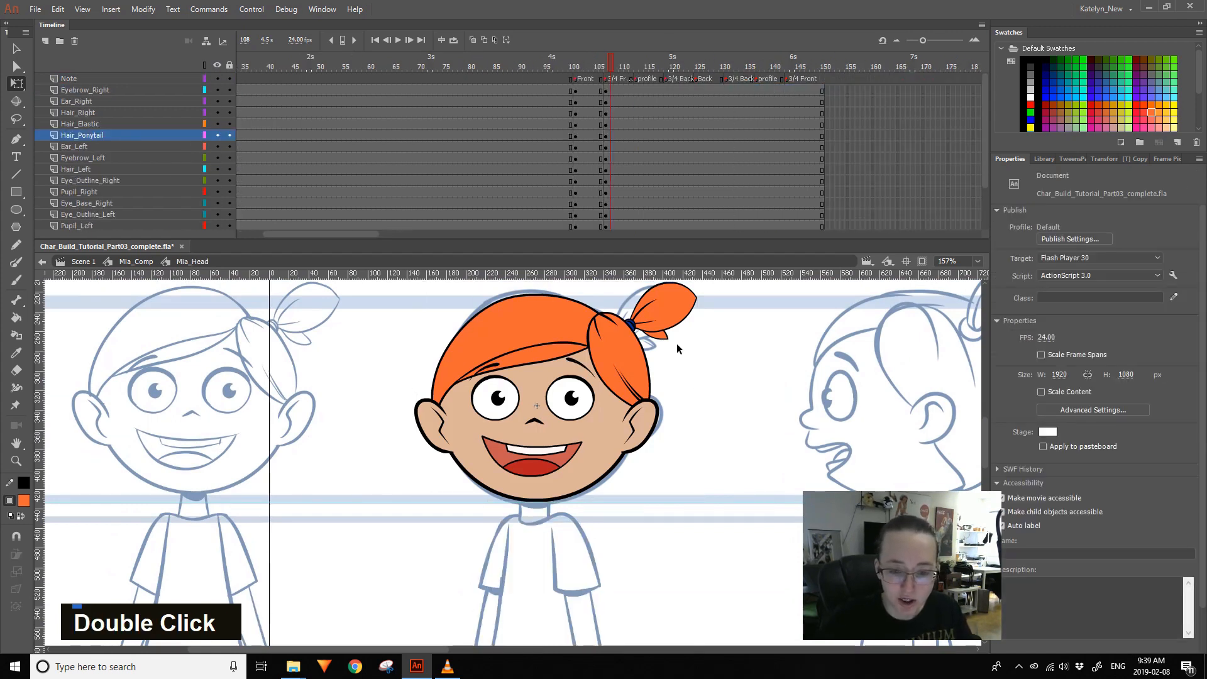
{"action": "left_click", "coordinate": [217, 65]}
{"action": "left_click", "coordinate": [216, 66]}
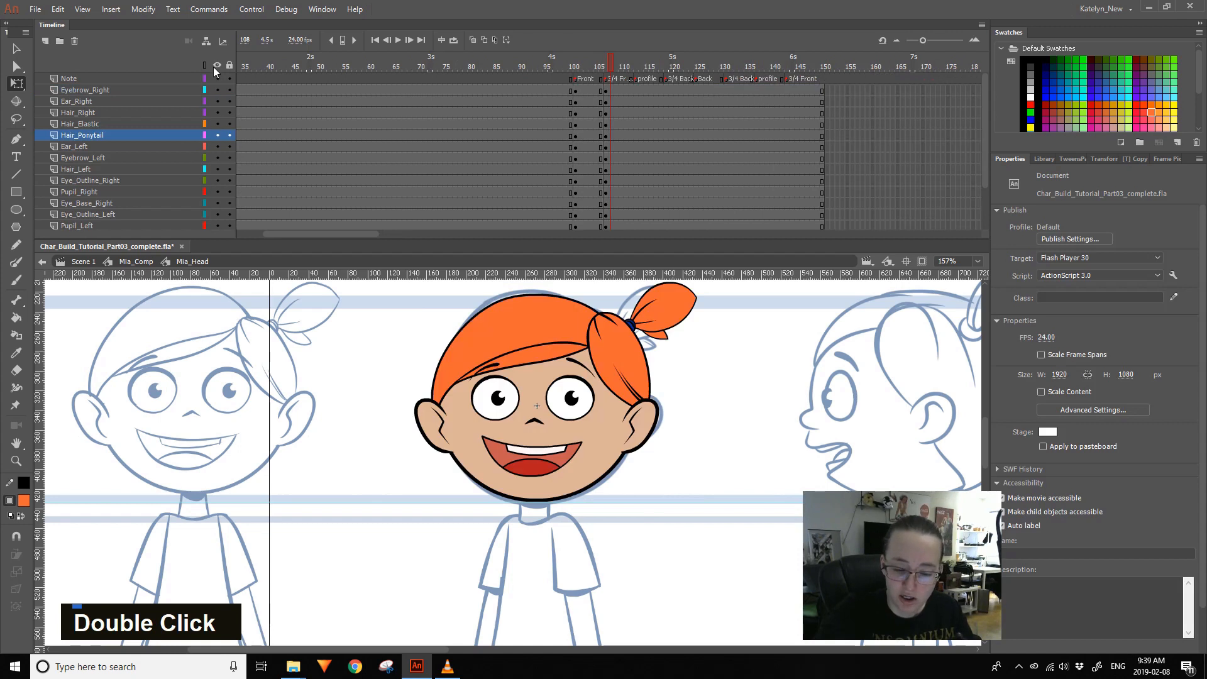
{"action": "left_click", "coordinate": [215, 67]}
{"action": "left_click", "coordinate": [214, 68]}
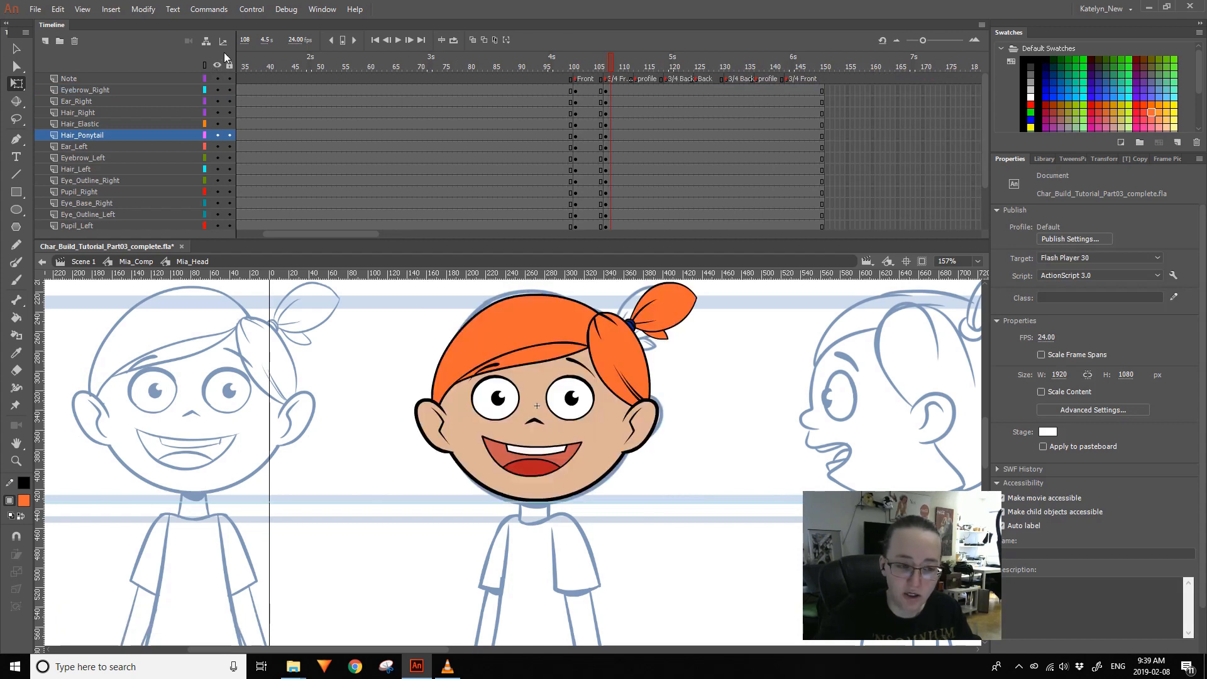
- Hide the Hair_Left, Hair_Right, Hair_Elastic and Hair_Ponytail layers to expose the bare face
{"action": "left_click", "coordinate": [188, 169]}
{"action": "left_click", "coordinate": [217, 169]}
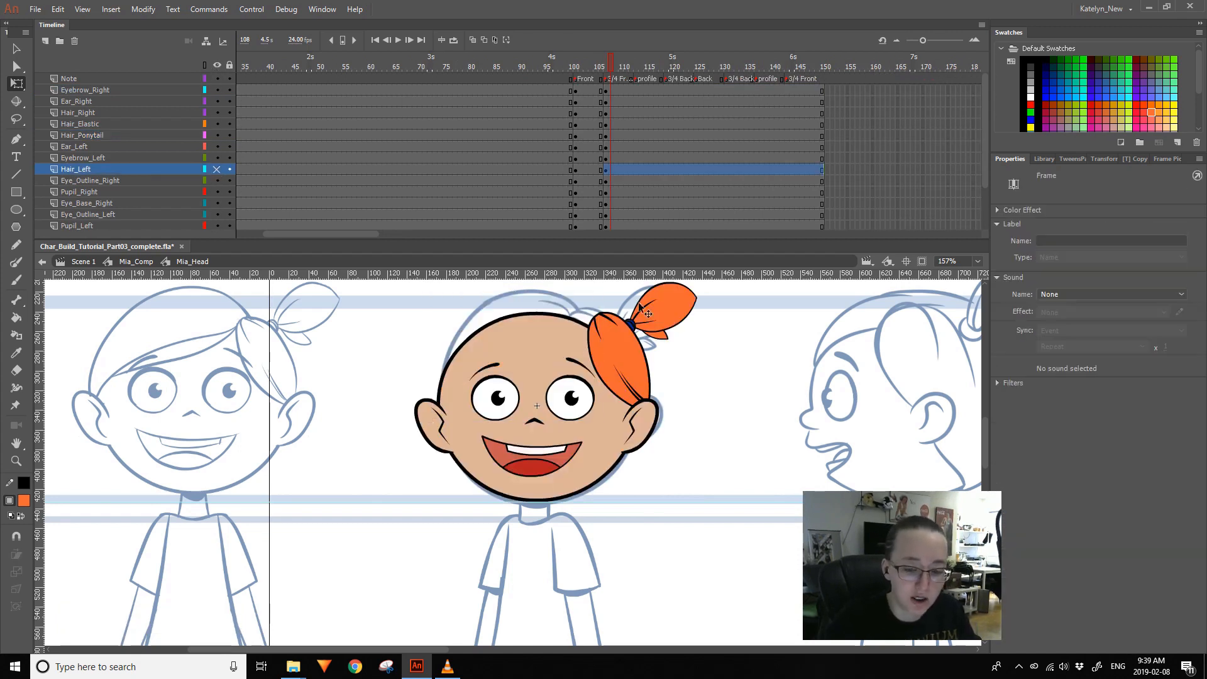
{"action": "left_click", "coordinate": [624, 330]}
{"action": "left_click", "coordinate": [217, 112]}
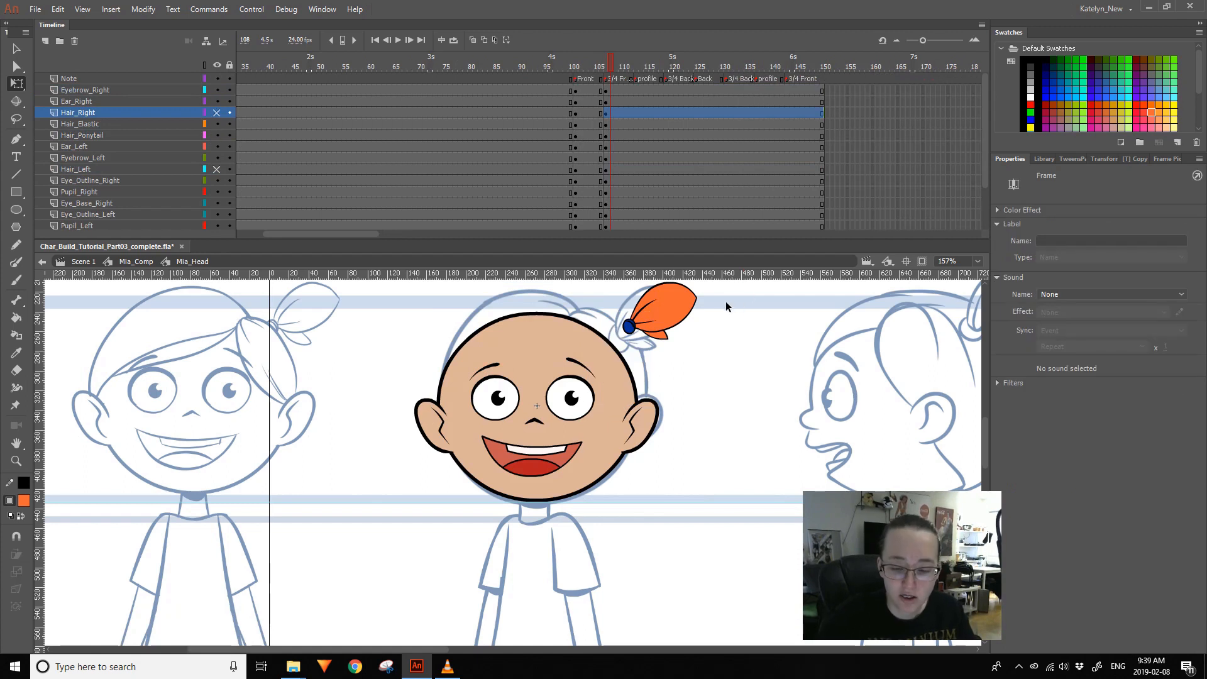
{"action": "left_click", "coordinate": [629, 324]}
{"action": "left_click", "coordinate": [216, 123]}
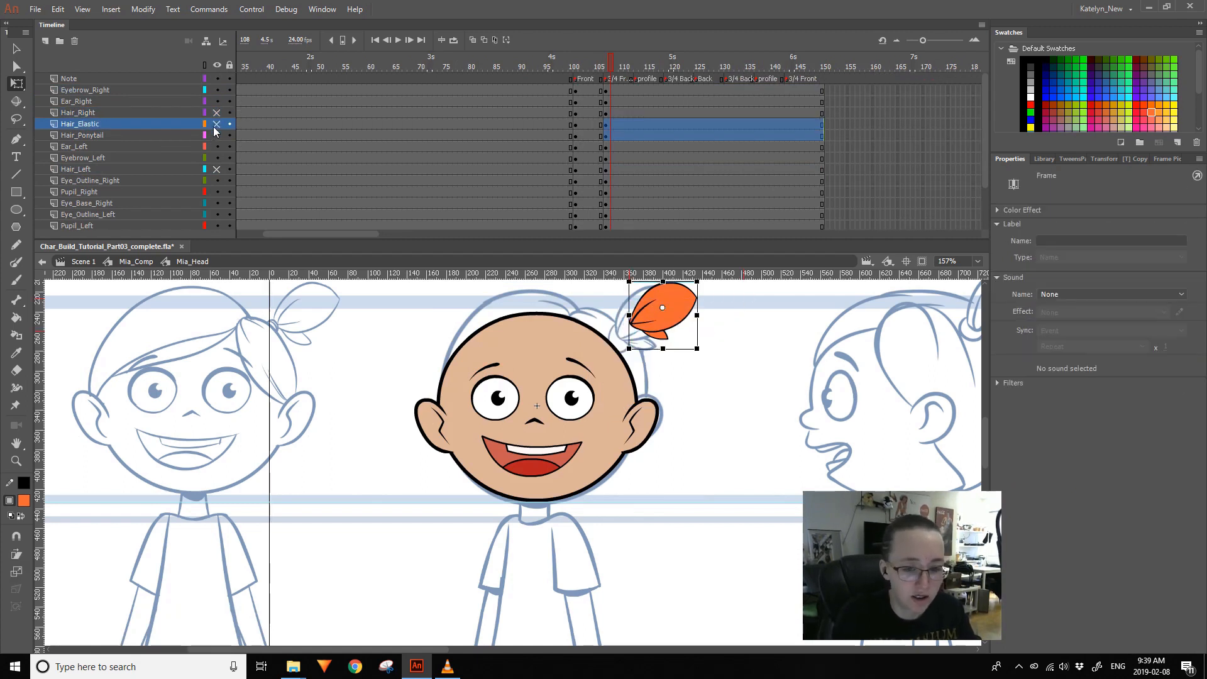
{"action": "left_click", "coordinate": [602, 76]}
{"action": "left_click", "coordinate": [663, 294]}
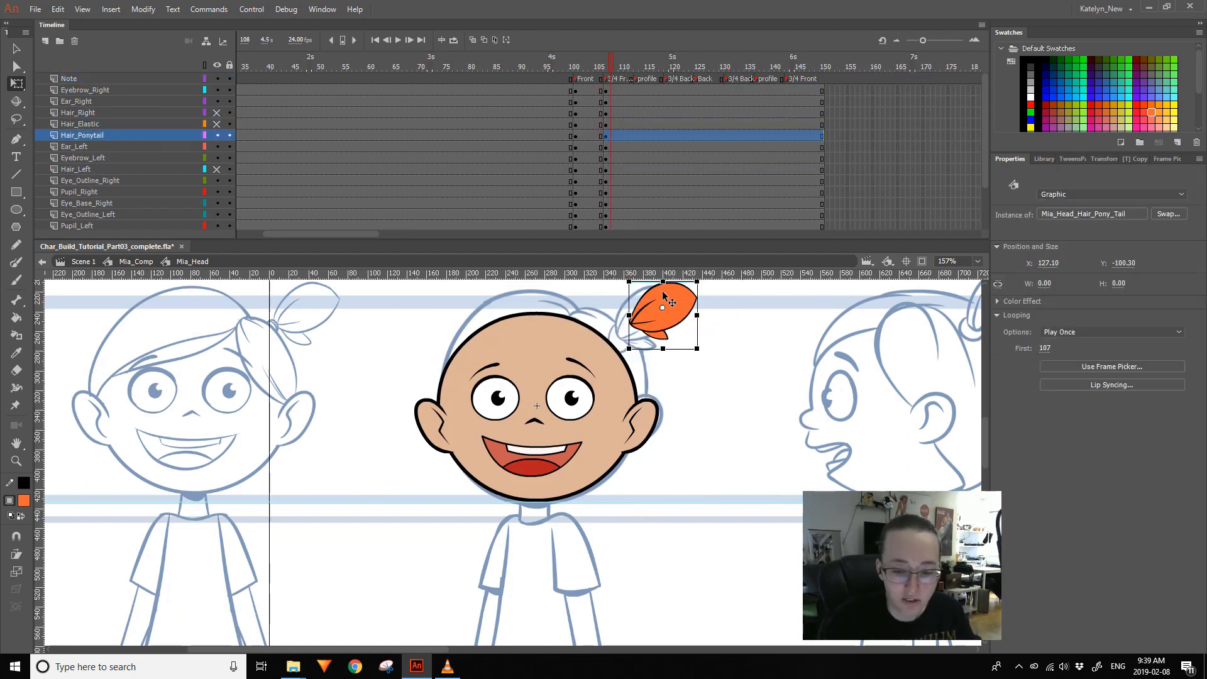
{"action": "left_click", "coordinate": [217, 146]}
{"action": "left_click", "coordinate": [216, 136]}
{"action": "left_click", "coordinate": [217, 146]}
- Scrub between the front and three-quarter frames to examine the bare face against the sketch
{"action": "left_click", "coordinate": [591, 73]}
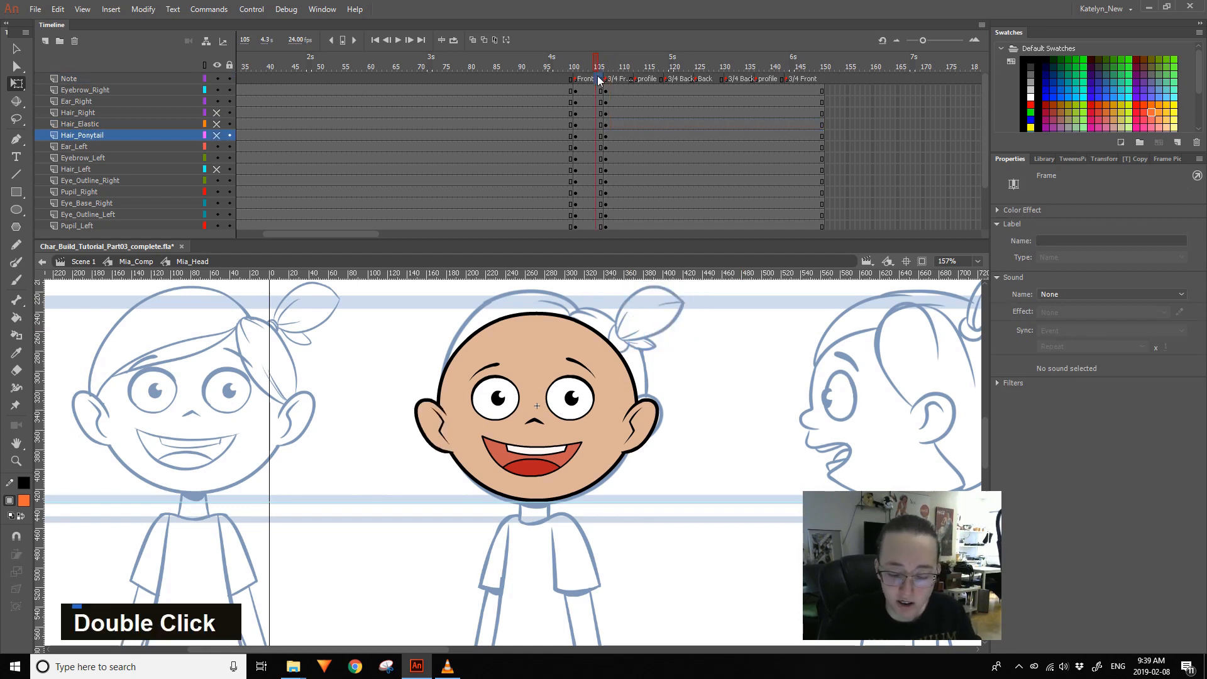
{"action": "left_click_drag", "start_coordinate": [590, 73], "coordinate": [616, 72]}
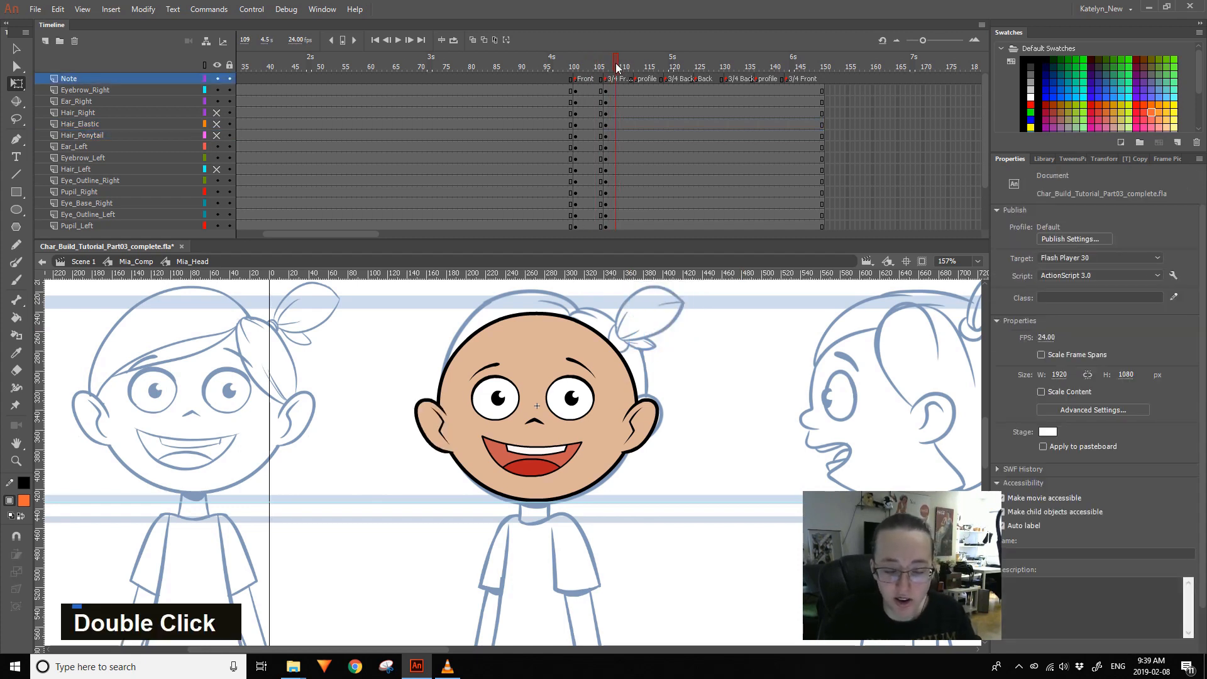
{"action": "left_click", "coordinate": [565, 389]}
{"action": "left_click_drag", "start_coordinate": [615, 64], "coordinate": [611, 68]}
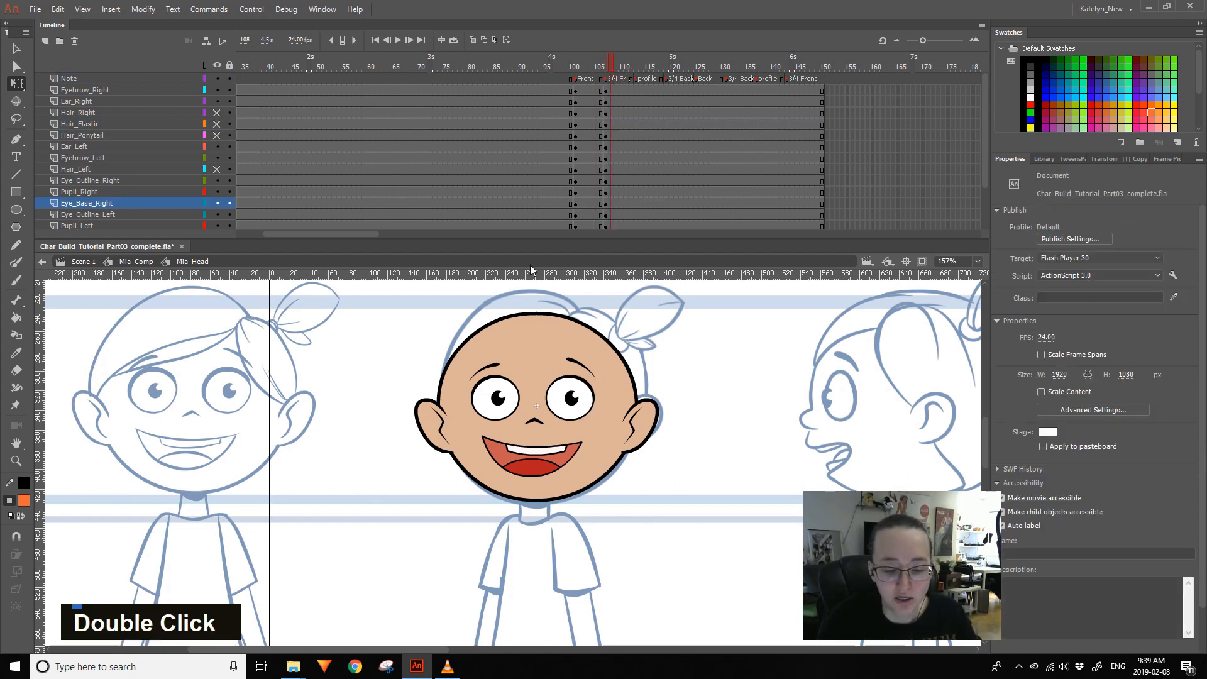
- Cut the left ear from the Ear_Left layer at the three-quarter front pose
{"action": "double_click", "coordinate": [431, 428]}
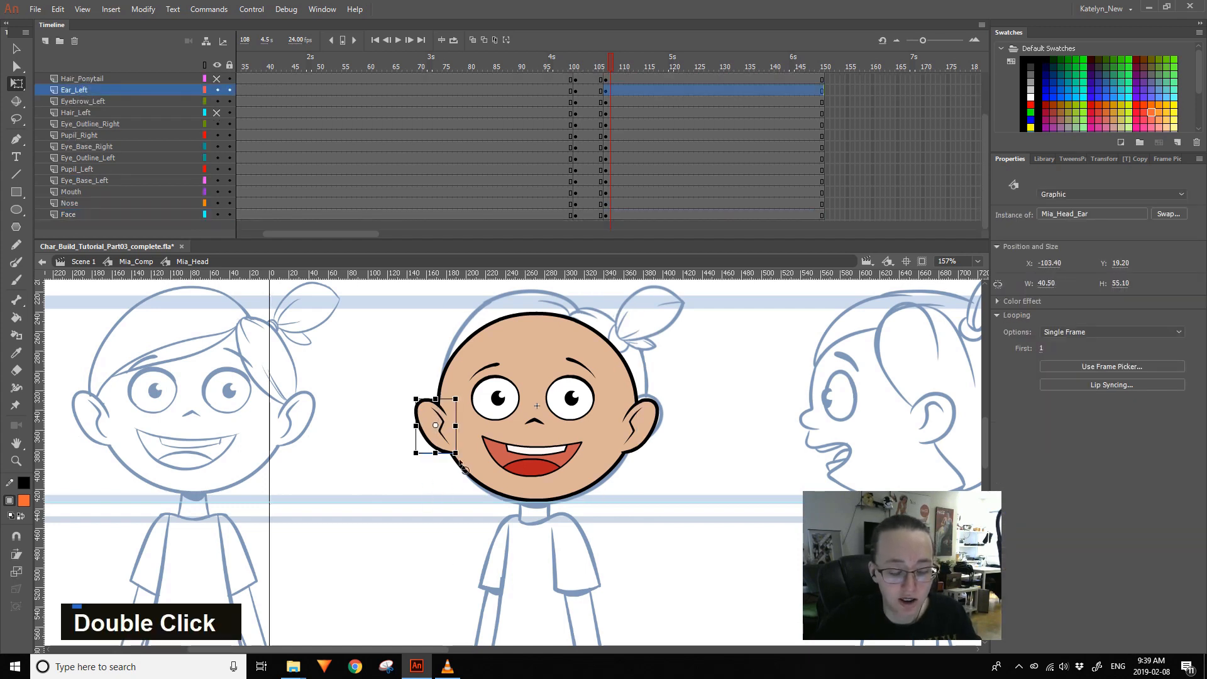
{"action": "key", "text": "ctrl+c"}
{"action": "left_click", "coordinate": [453, 371]}
{"action": "left_click", "coordinate": [430, 447]}
{"action": "key", "text": "ctrl+x"}
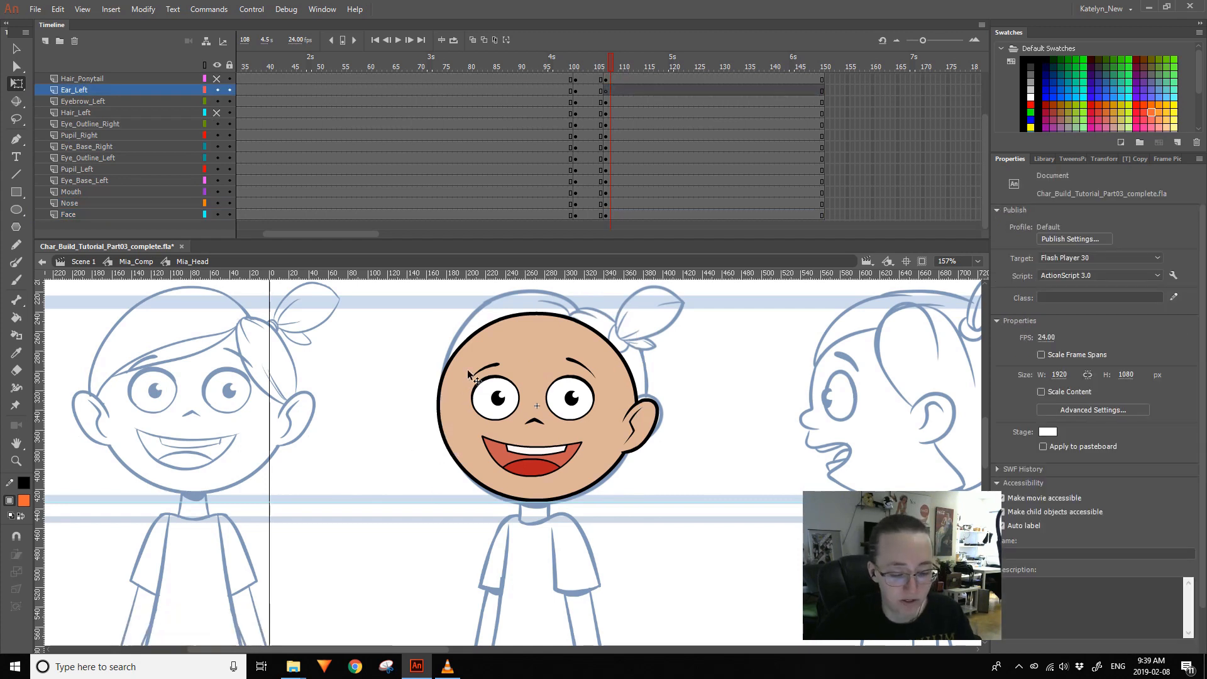
- Add a new layer beneath Face and paste the cut ear in place on it
{"action": "left_click", "coordinate": [455, 439]}
{"action": "left_click", "coordinate": [45, 40]}
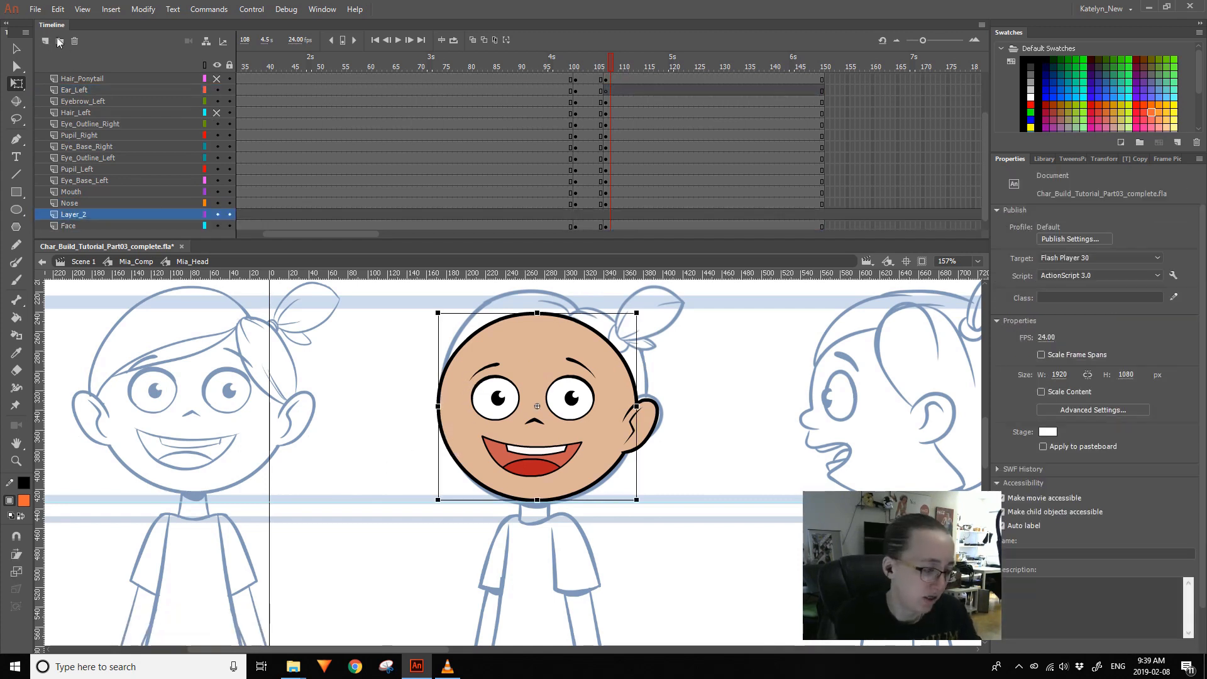
{"action": "left_click_drag", "start_coordinate": [71, 213], "coordinate": [77, 236]}
{"action": "key", "text": "ctrl+shift+v"}
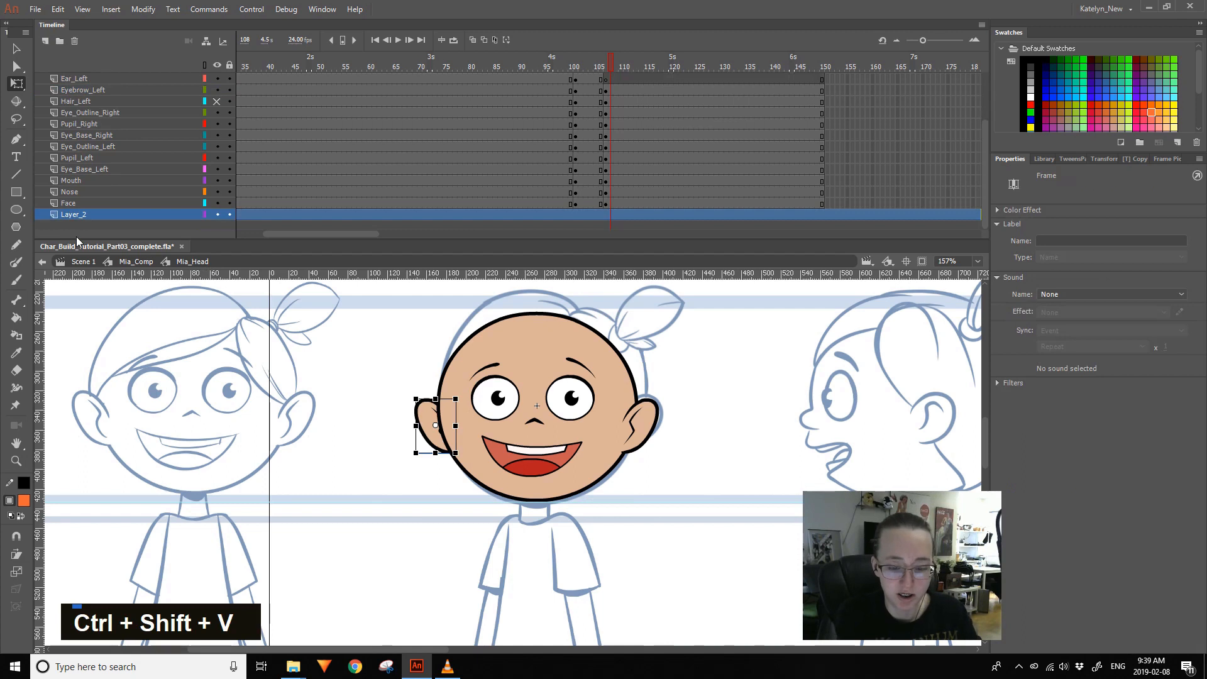
- Insert a keyframe at frame 107 on the new bottom layer, and try moving the ear behind the face before undoing the move
{"action": "left_click_drag", "start_coordinate": [610, 184], "coordinate": [610, 191]}
{"action": "double_click", "coordinate": [609, 214]}
{"action": "left_click", "coordinate": [605, 215]}
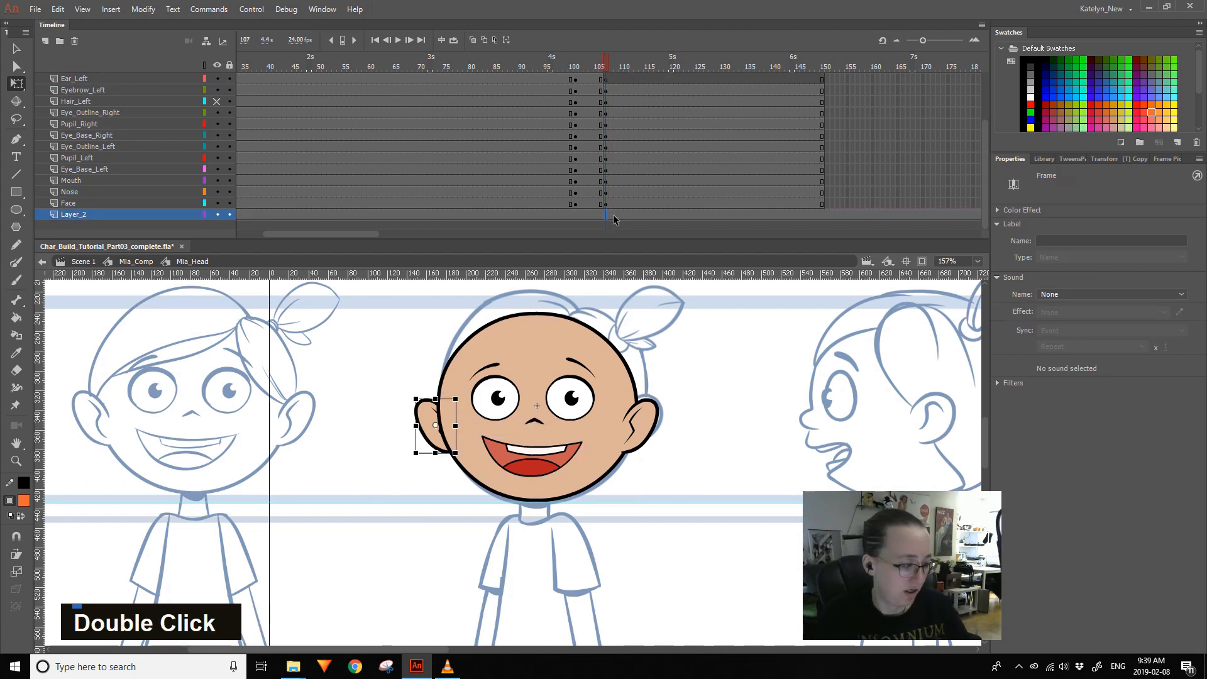
{"action": "key", "text": "F6"}
{"action": "left_click_drag", "start_coordinate": [423, 409], "coordinate": [442, 394]}
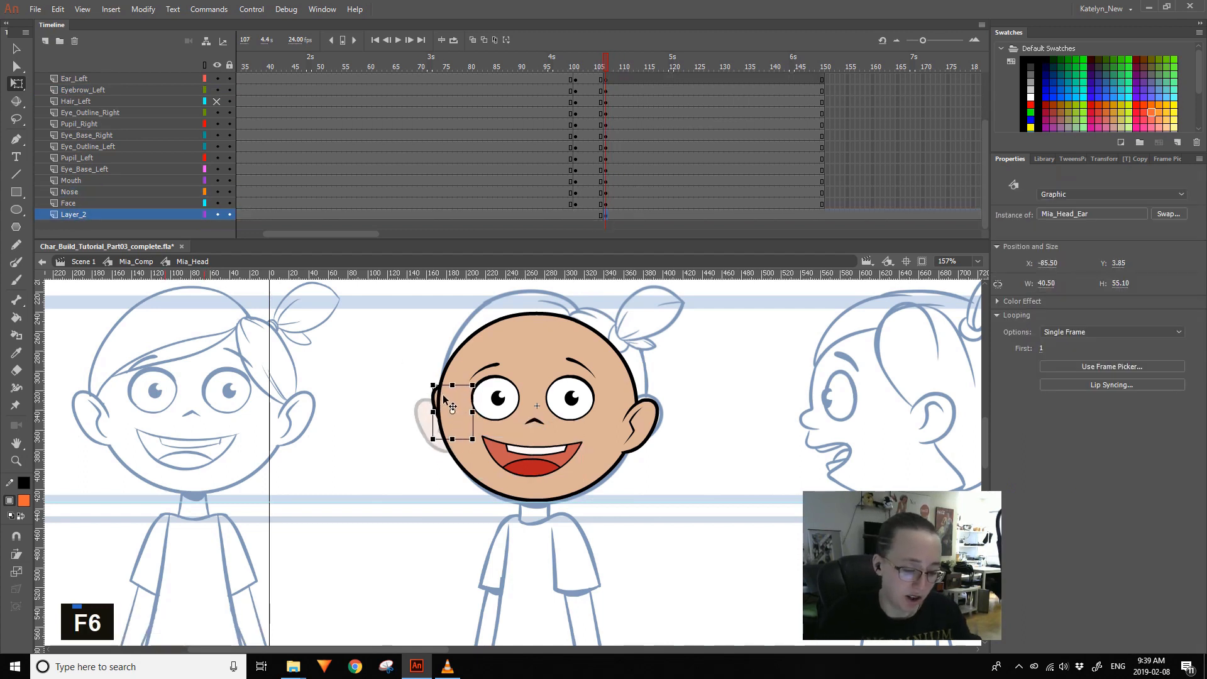
{"action": "key", "text": "ctrl+z"}
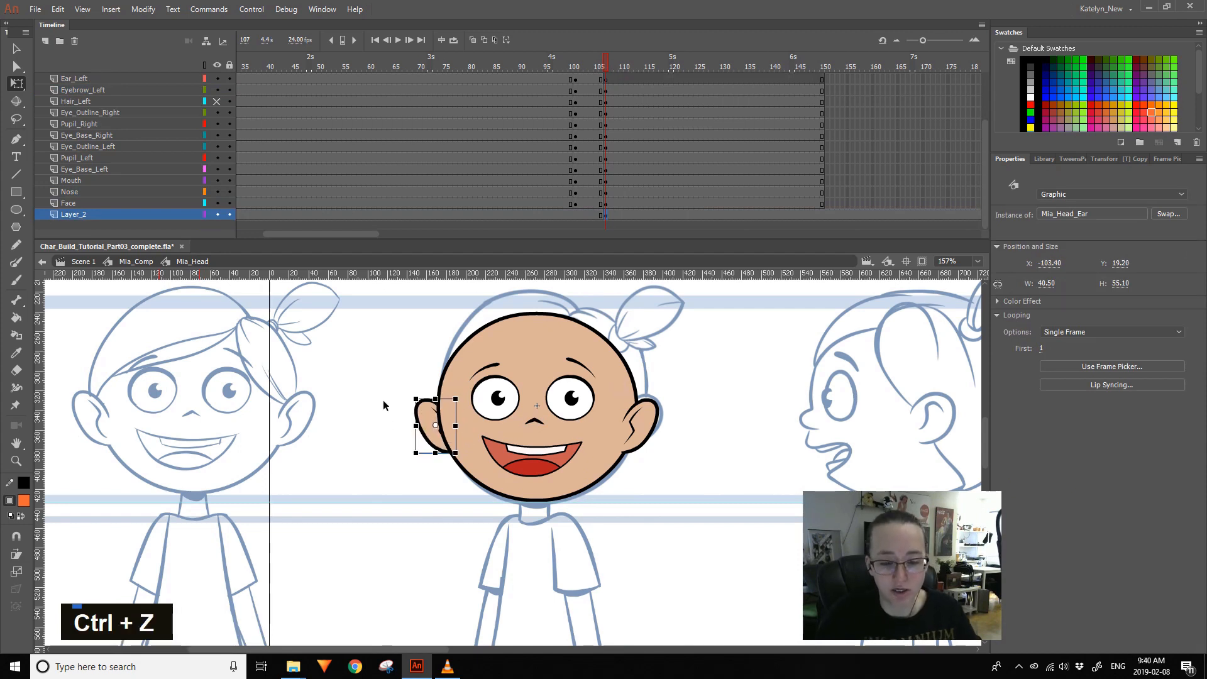
- Delete the ear from the bottom layer at frame 107 and insert a keyframe on that layer at frame 101
{"action": "key", "text": "Delete"}
{"action": "left_click", "coordinate": [577, 216]}
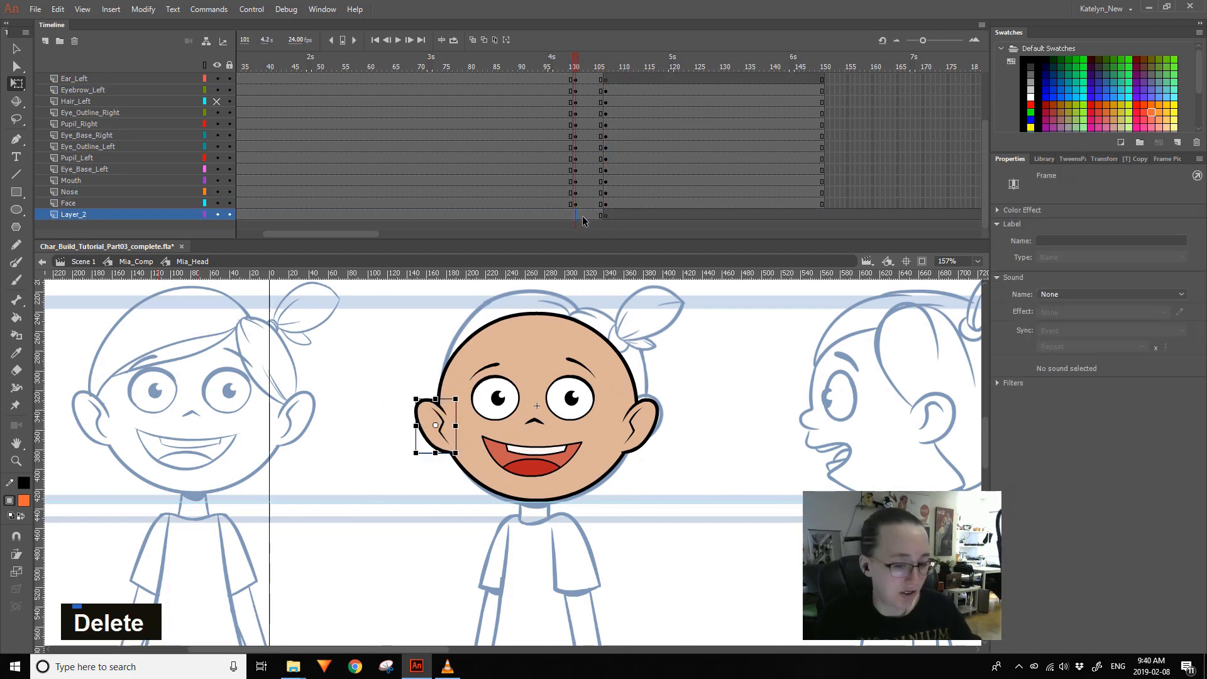
{"action": "left_click", "coordinate": [600, 94]}
{"action": "key", "text": "F6"}
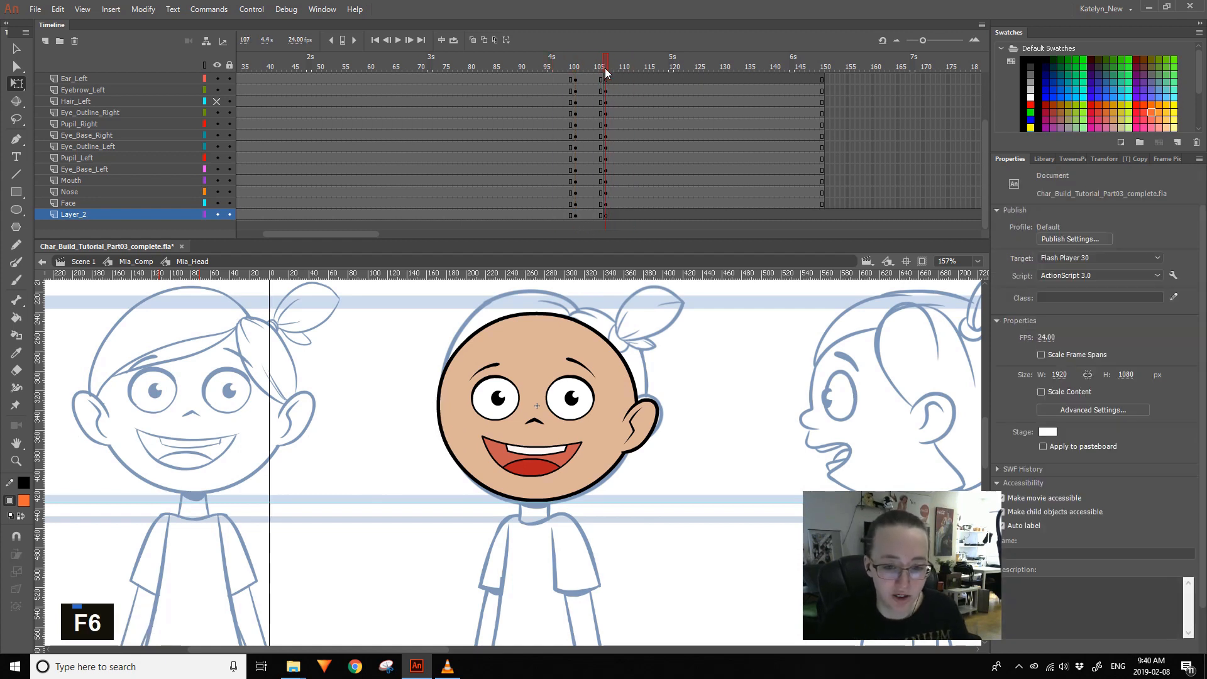
- Hide all head layers to view the sketch, show them all again, and save the file
{"action": "left_click", "coordinate": [217, 65]}
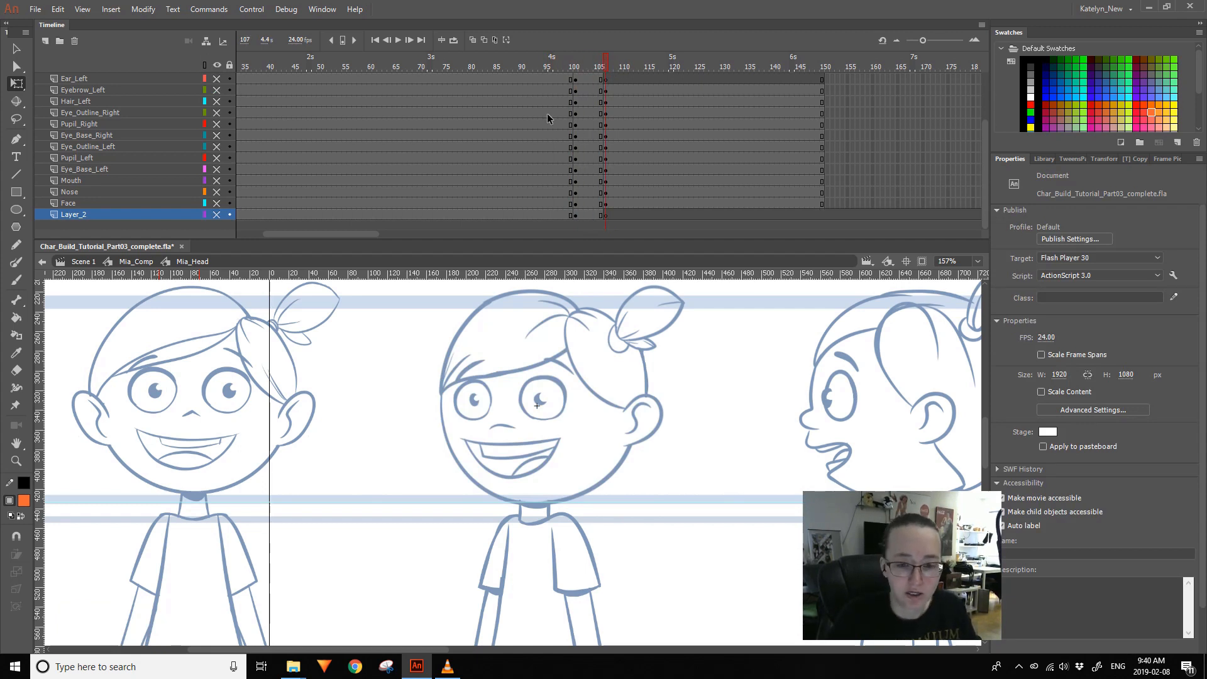
{"action": "left_click", "coordinate": [217, 65]}
{"action": "key", "text": "ctrl+s"}
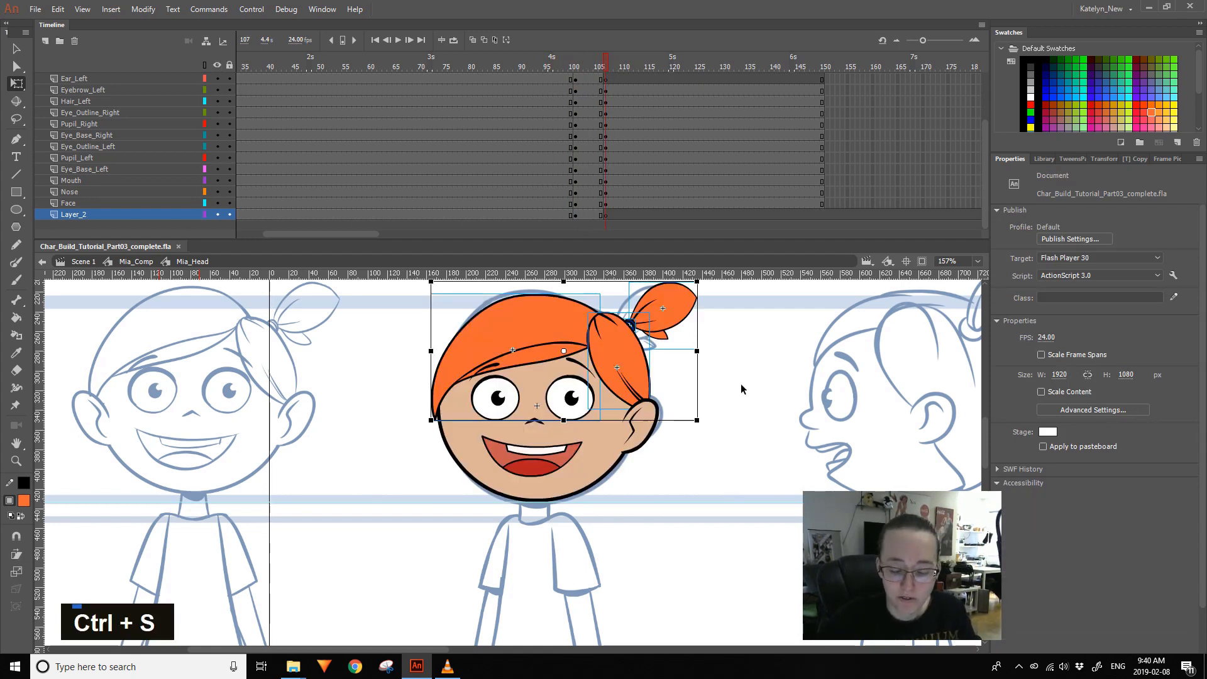
- Hide the two hair section layers, the ponytail and the hair elastic again, leaving the face and its features displayed
{"action": "left_click", "coordinate": [739, 388]}
{"action": "left_click", "coordinate": [564, 312]}
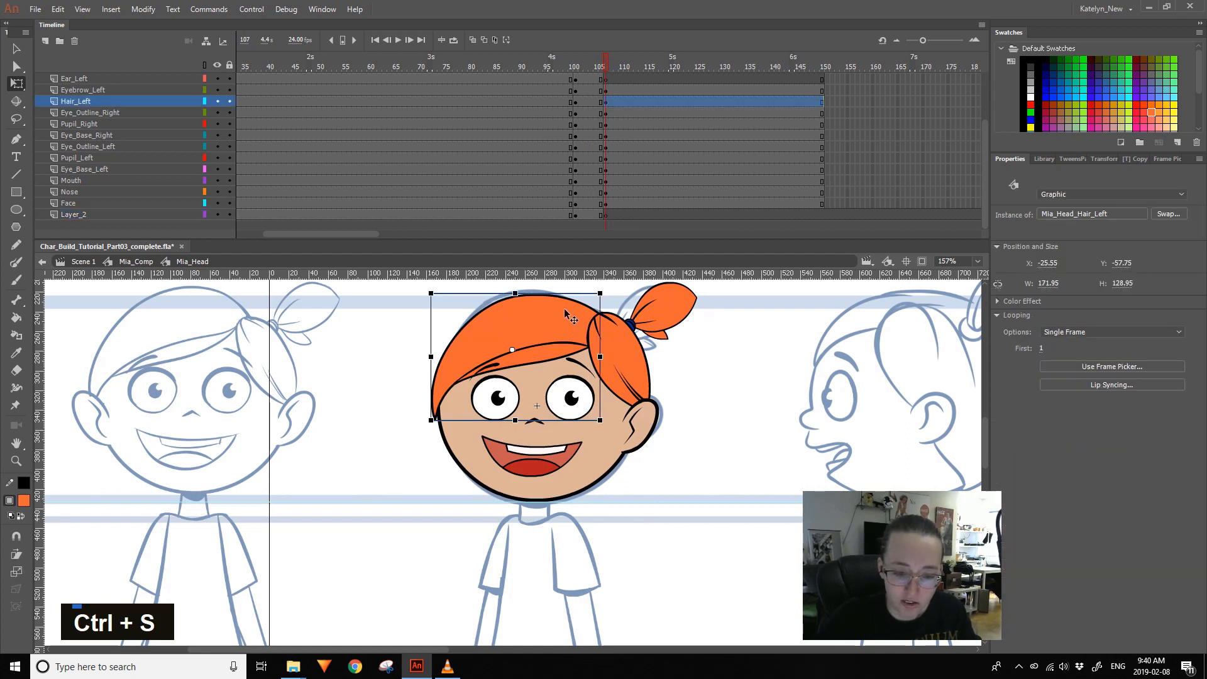
{"action": "left_click", "coordinate": [217, 102]}
{"action": "left_click", "coordinate": [610, 339]}
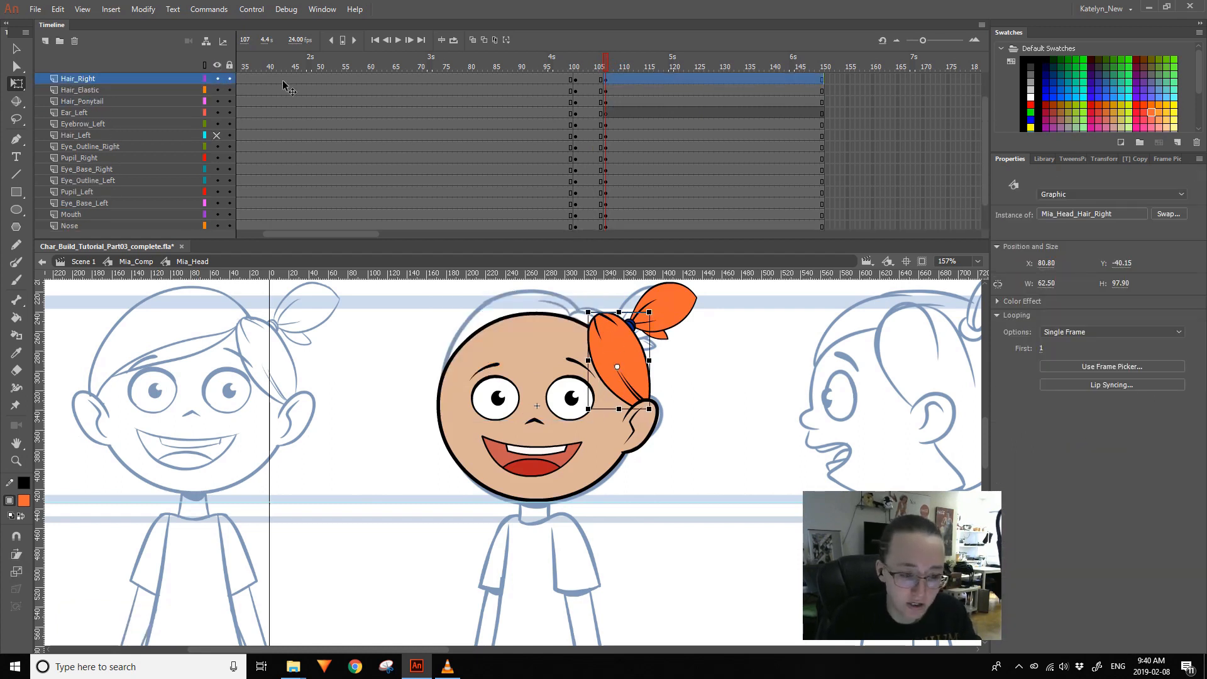
{"action": "left_click", "coordinate": [218, 79]}
{"action": "left_click", "coordinate": [630, 325]}
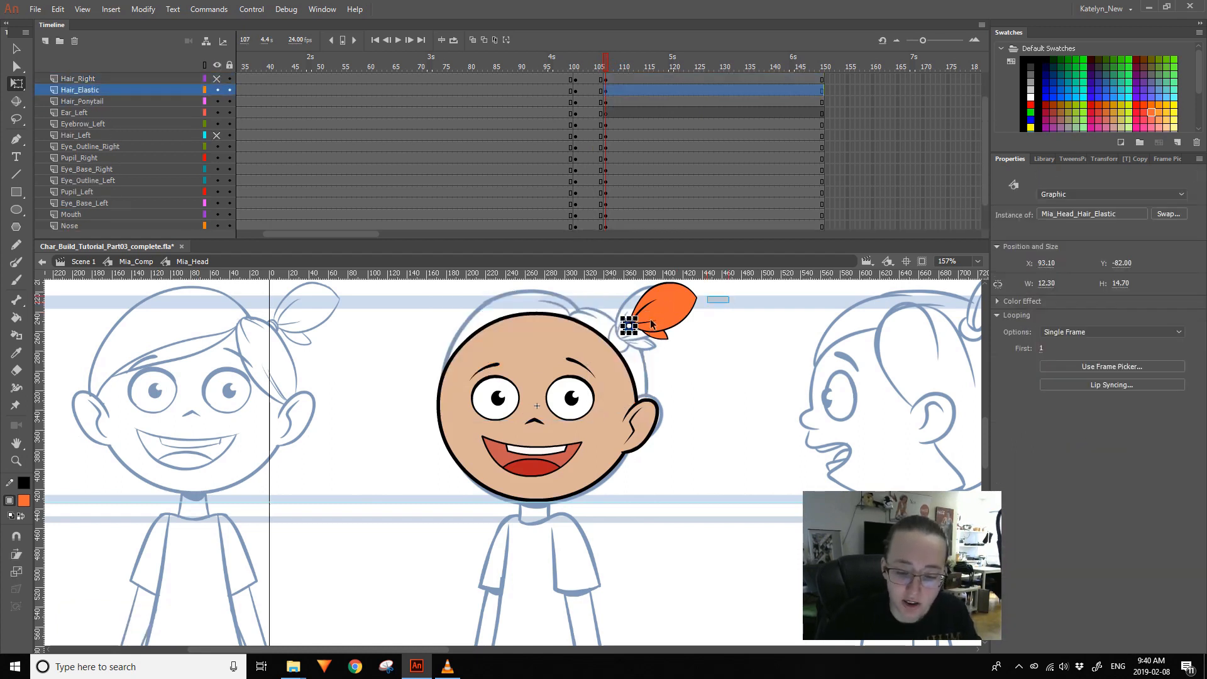
{"action": "left_click", "coordinate": [679, 311], "text": "shift"}
{"action": "left_click", "coordinate": [217, 101]}
{"action": "left_click_drag", "start_coordinate": [606, 67], "coordinate": [590, 69]}
{"action": "left_click", "coordinate": [629, 333]}
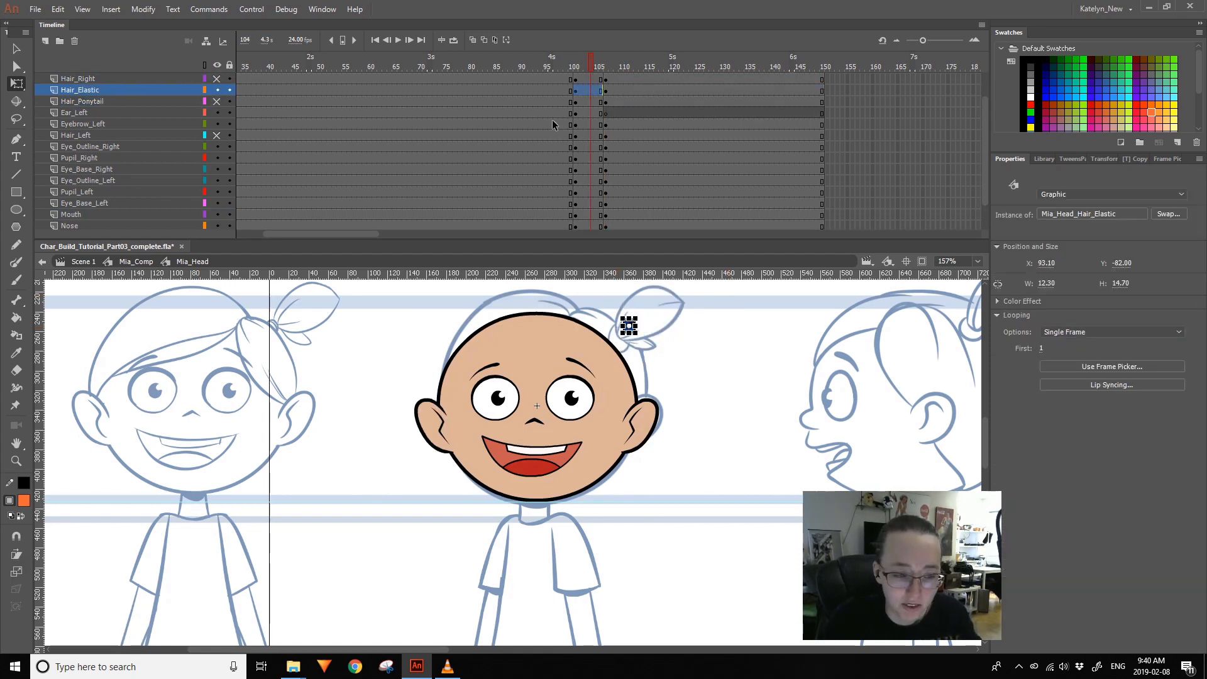
{"action": "left_click", "coordinate": [217, 90]}
- At frame 108, shift the eyebrows, eyes, nose and mouth left on the face, leaving the ear in place
{"action": "left_click", "coordinate": [609, 68]}
{"action": "left_click_drag", "start_coordinate": [417, 303], "coordinate": [708, 530]}
{"action": "left_click", "coordinate": [613, 358], "text": "ctrl+shift"}
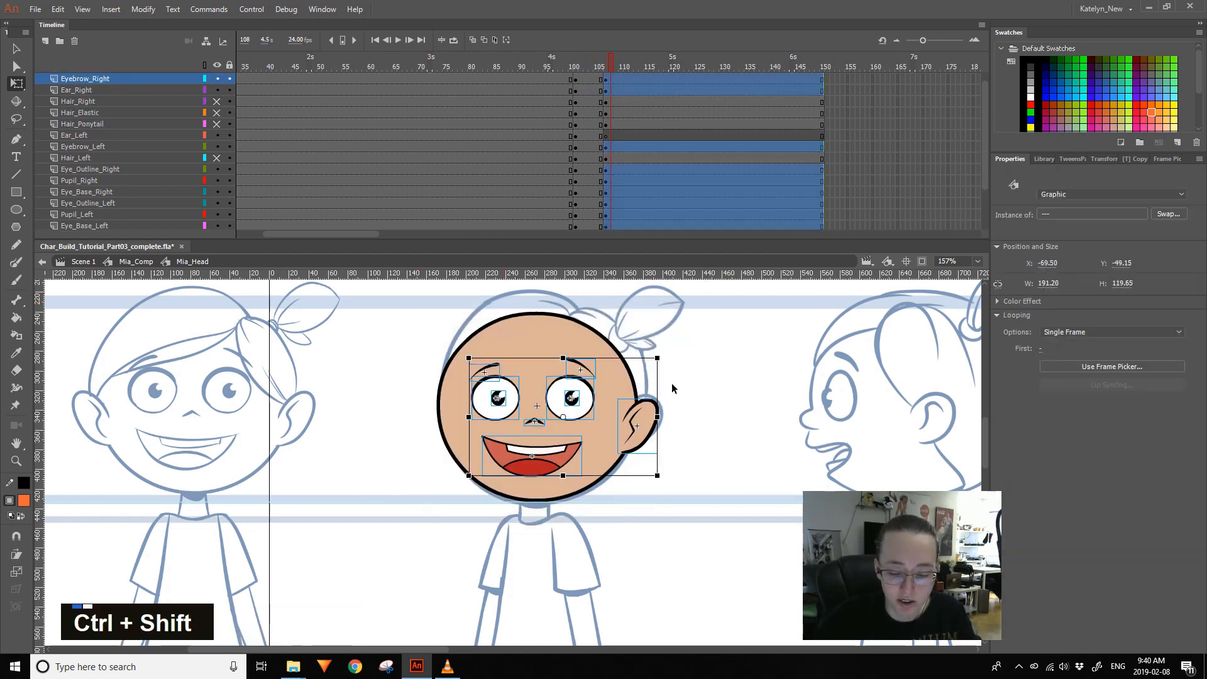
{"action": "left_click", "coordinate": [650, 425], "text": "ctrl+shift"}
{"action": "left_click_drag", "start_coordinate": [587, 400], "coordinate": [576, 400]}
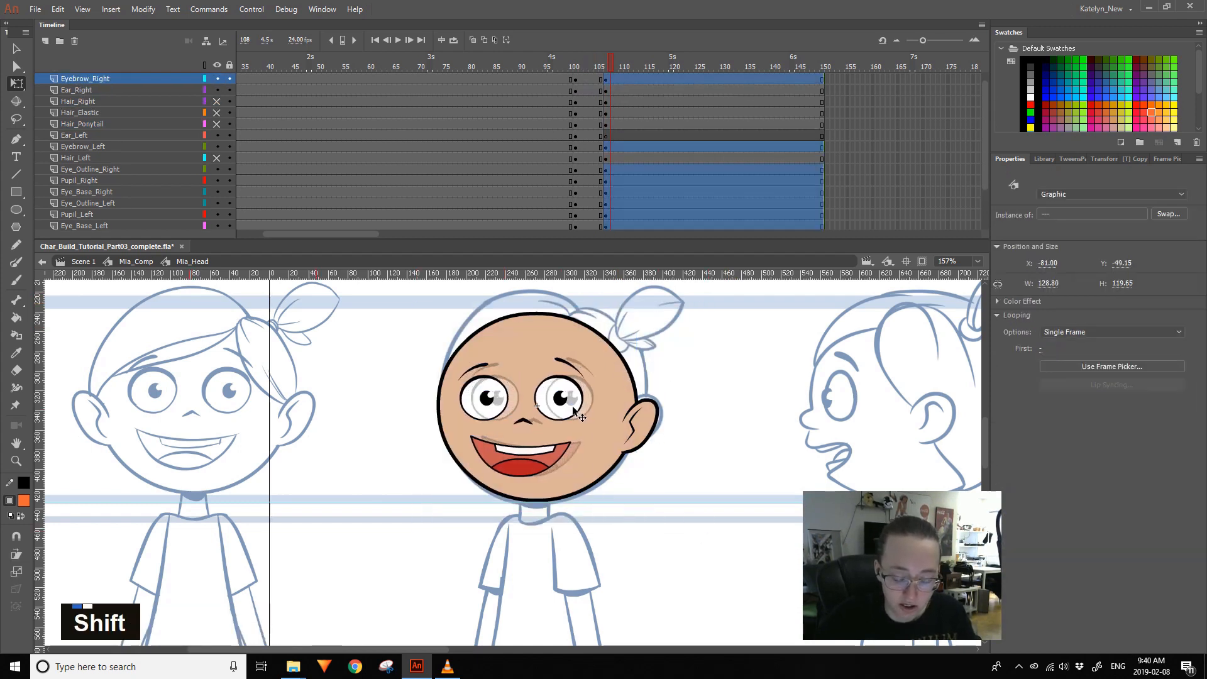
- Hide the Face layer and move the eyebrows, eyes, nose and mouth further left until they line up with the sketch
{"action": "left_click", "coordinate": [516, 341]}
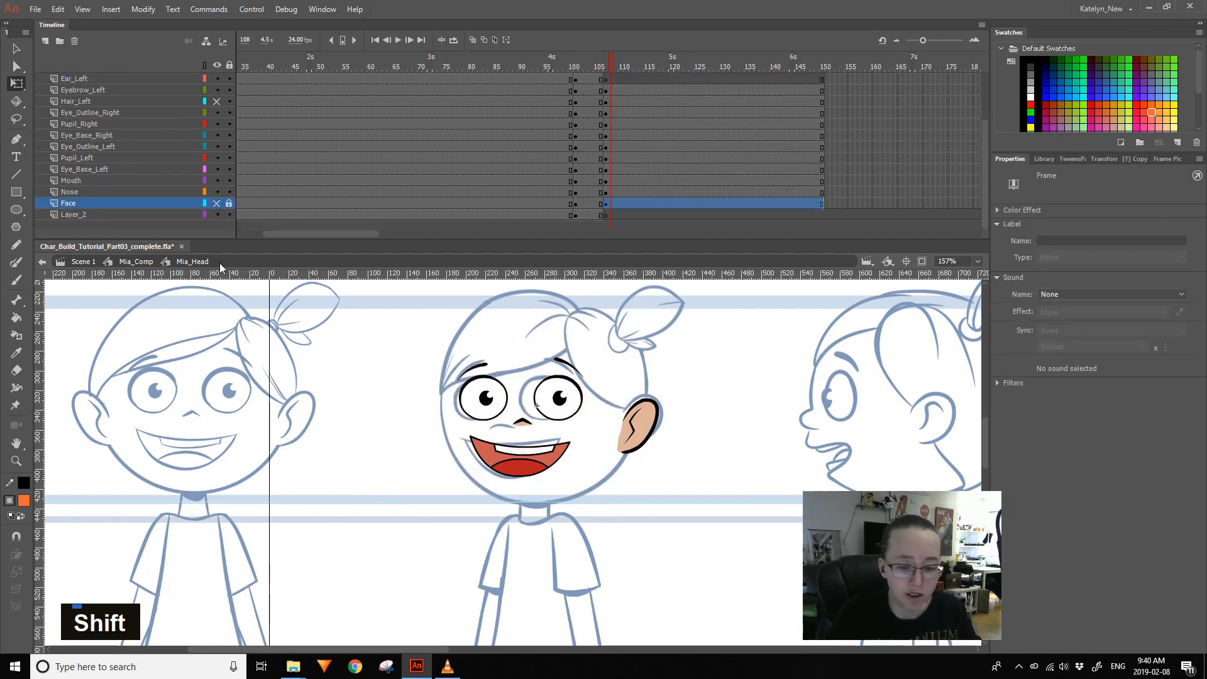
{"action": "left_click_drag", "start_coordinate": [605, 336], "coordinate": [365, 539]}
{"action": "left_click_drag", "start_coordinate": [575, 408], "coordinate": [561, 409]}
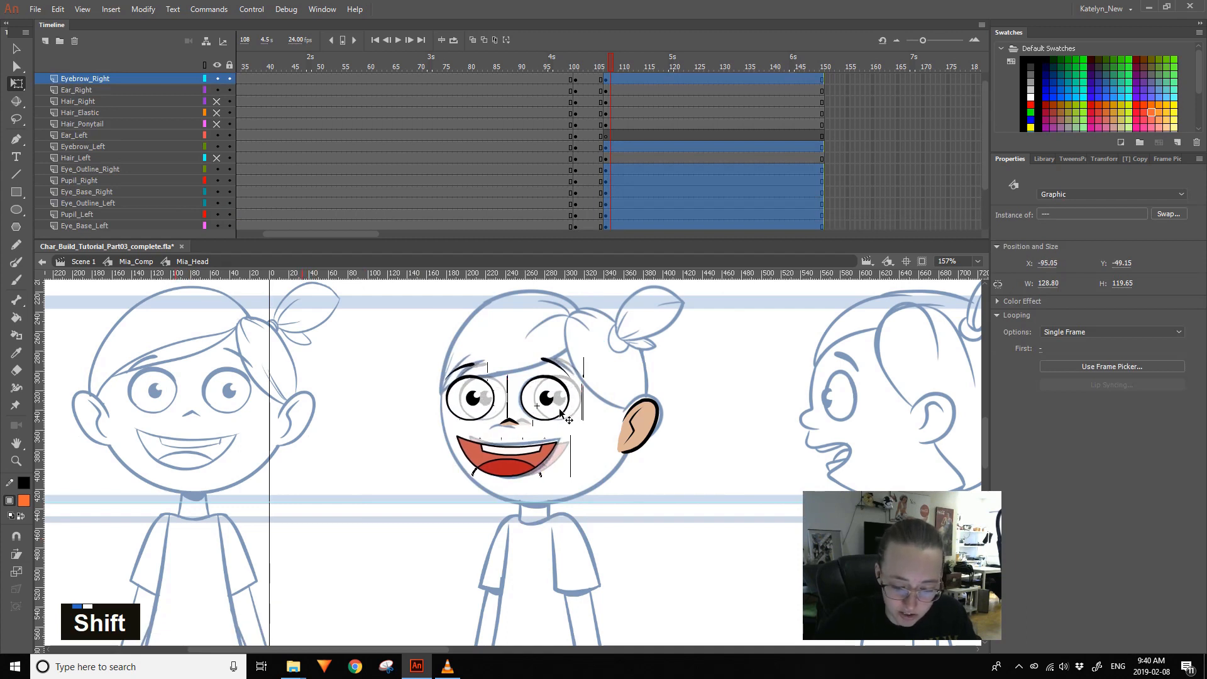
{"action": "left_click_drag", "start_coordinate": [562, 408], "coordinate": [561, 409]}
{"action": "left_click_drag", "start_coordinate": [573, 330], "coordinate": [318, 601]}
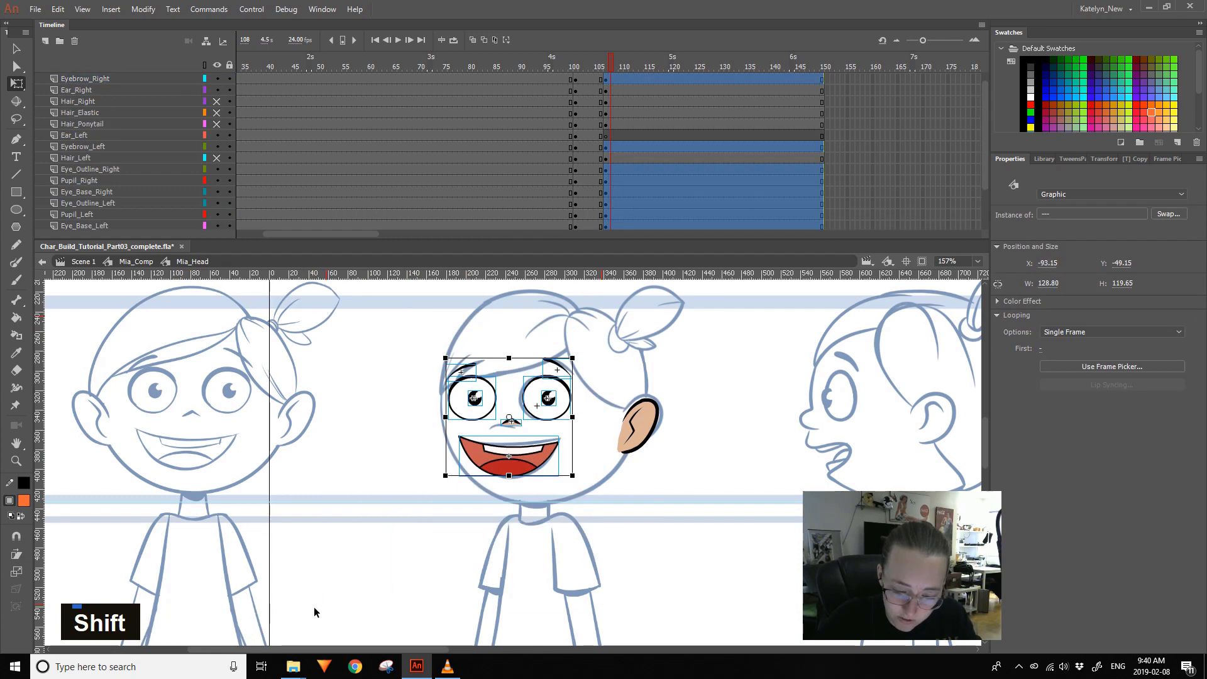
{"action": "left_click_drag", "start_coordinate": [569, 409], "coordinate": [560, 403]}
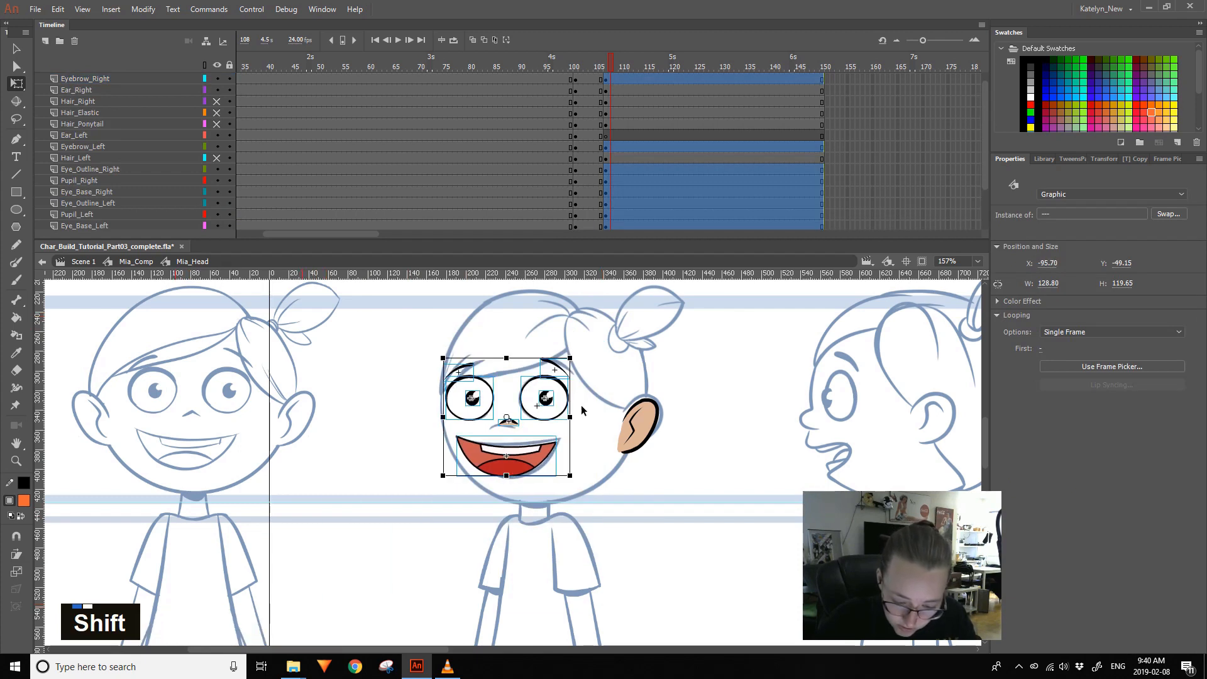
{"action": "key", "text": "Left"}
{"action": "key", "text": "Left"}
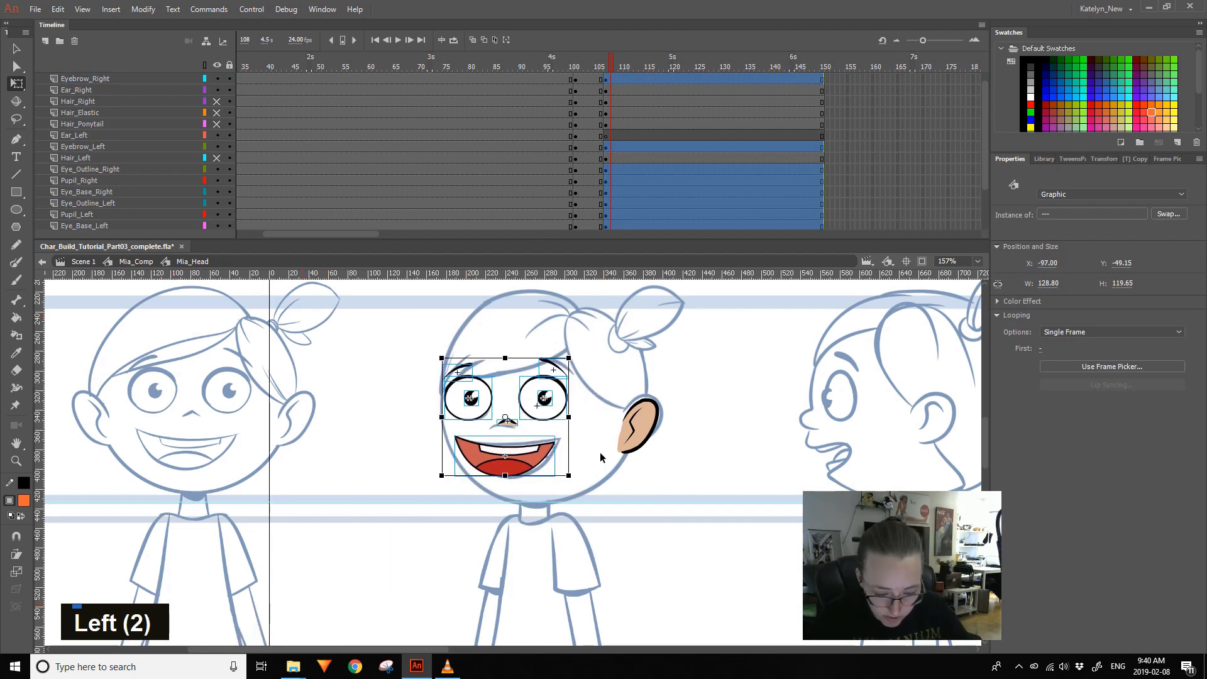
- Move the nose left on its own toward its sketched position
{"action": "left_click", "coordinate": [599, 452]}
{"action": "left_click", "coordinate": [511, 423]}
{"action": "key", "text": "shift+Left"}
{"action": "key", "text": "Left"}
{"action": "key", "text": "Right"}
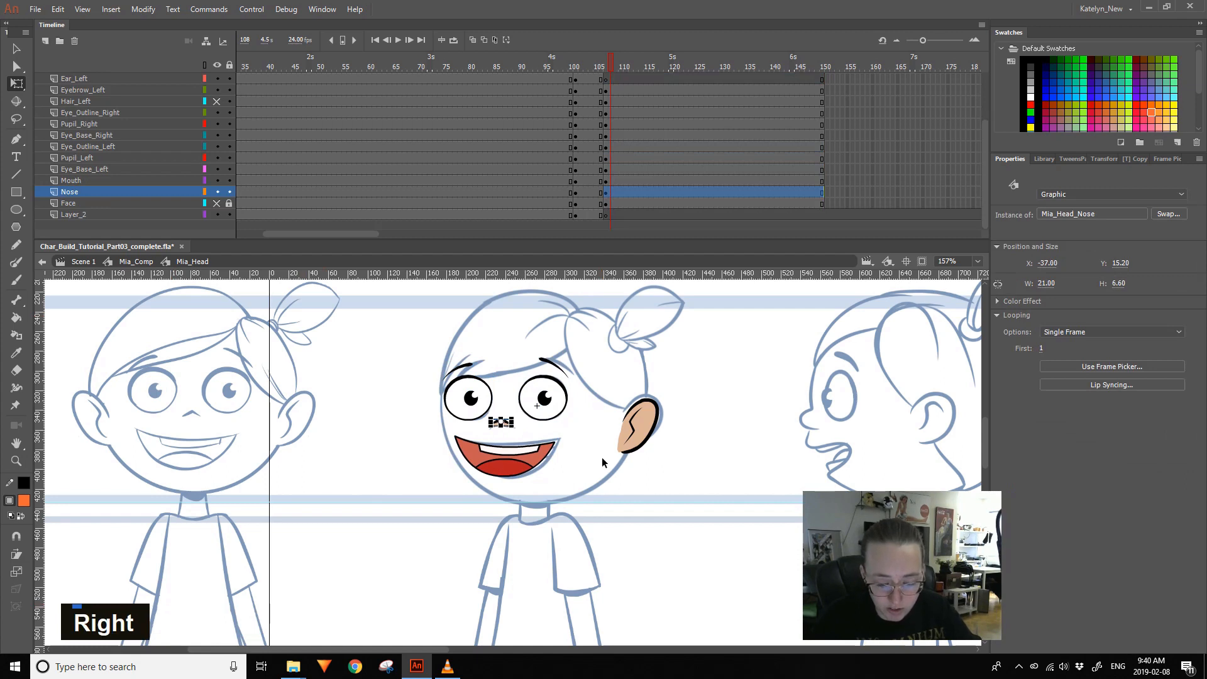
{"action": "key", "text": "Right"}
- Nudge the mouth right to fit the sketched smile, and shift the nose slightly right
{"action": "left_click", "coordinate": [538, 461]}
{"action": "key", "text": "Right"}
{"action": "key", "text": "Right"}
{"action": "key", "text": "Right"}
{"action": "key", "text": "Right"}
{"action": "key", "text": "Right"}
{"action": "key", "text": "Right"}
{"action": "key", "text": "Right"}
{"action": "left_click", "coordinate": [506, 422]}
{"action": "key", "text": "Right"}
{"action": "key", "text": "Right"}
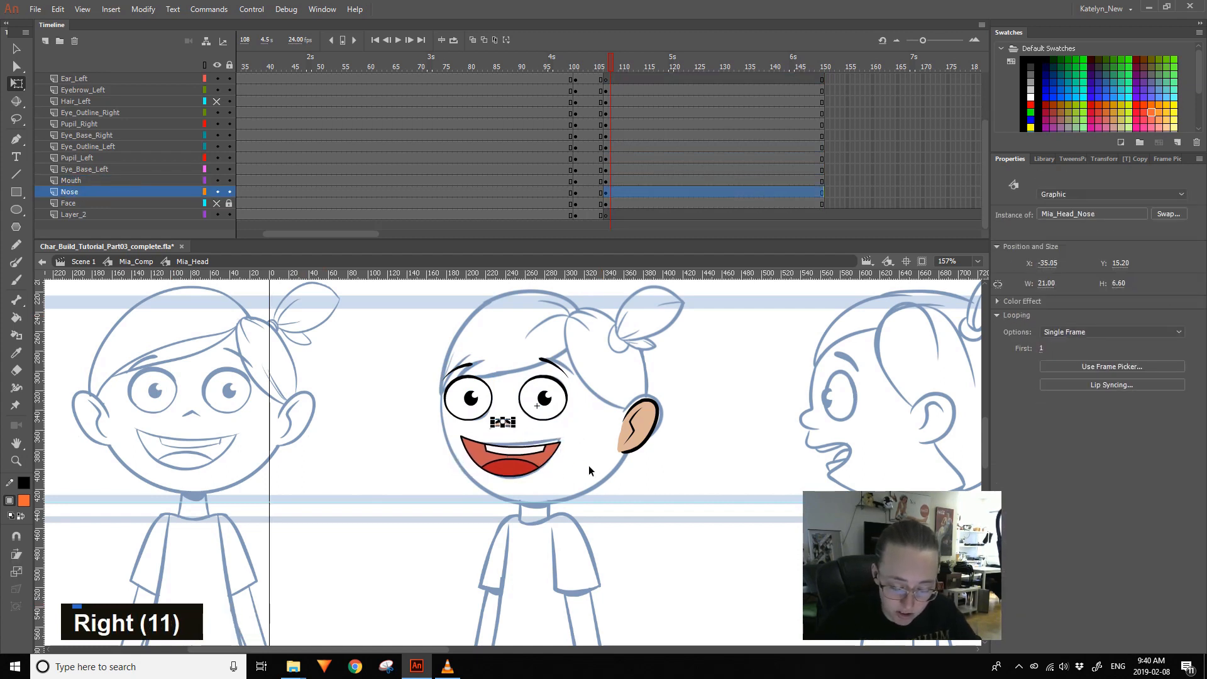
- Shift the left eyebrow, the left eye's parts and the nose together slightly right to match the sketch
{"action": "left_click", "coordinate": [586, 425]}
{"action": "left_click_drag", "start_coordinate": [420, 345], "coordinate": [501, 435]}
{"action": "key", "text": "shift+Right"}
{"action": "key", "text": "Left"}
{"action": "key", "text": "Left"}
{"action": "key", "text": "Left"}
{"action": "key", "text": "Right"}
{"action": "key", "text": "Right"}
{"action": "key", "text": "Right"}
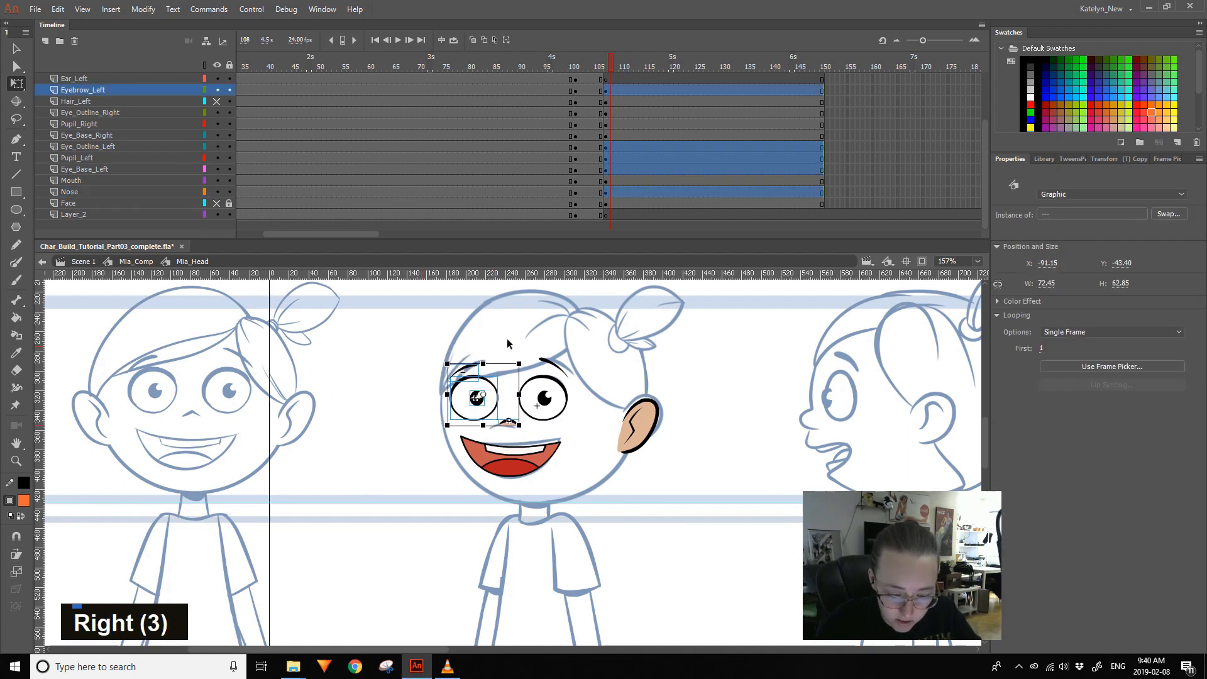
- Skew the left eyebrow with Free Transform to a steeper slant that follows the sketched eyebrow
{"action": "left_click", "coordinate": [511, 316]}
{"action": "left_click", "coordinate": [471, 368]}
{"action": "key", "text": "z"}
{"action": "left_click_drag", "start_coordinate": [415, 504], "coordinate": [644, 337]}
{"action": "double_click", "coordinate": [16, 102]}
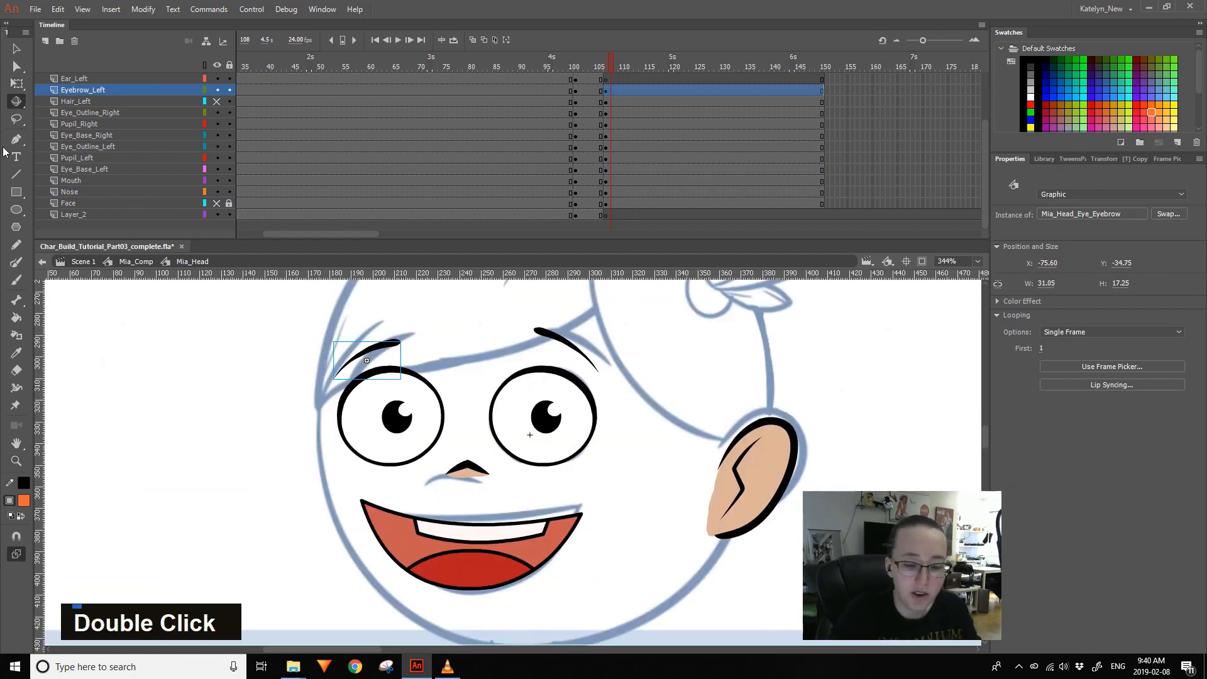
{"action": "left_click", "coordinate": [16, 84]}
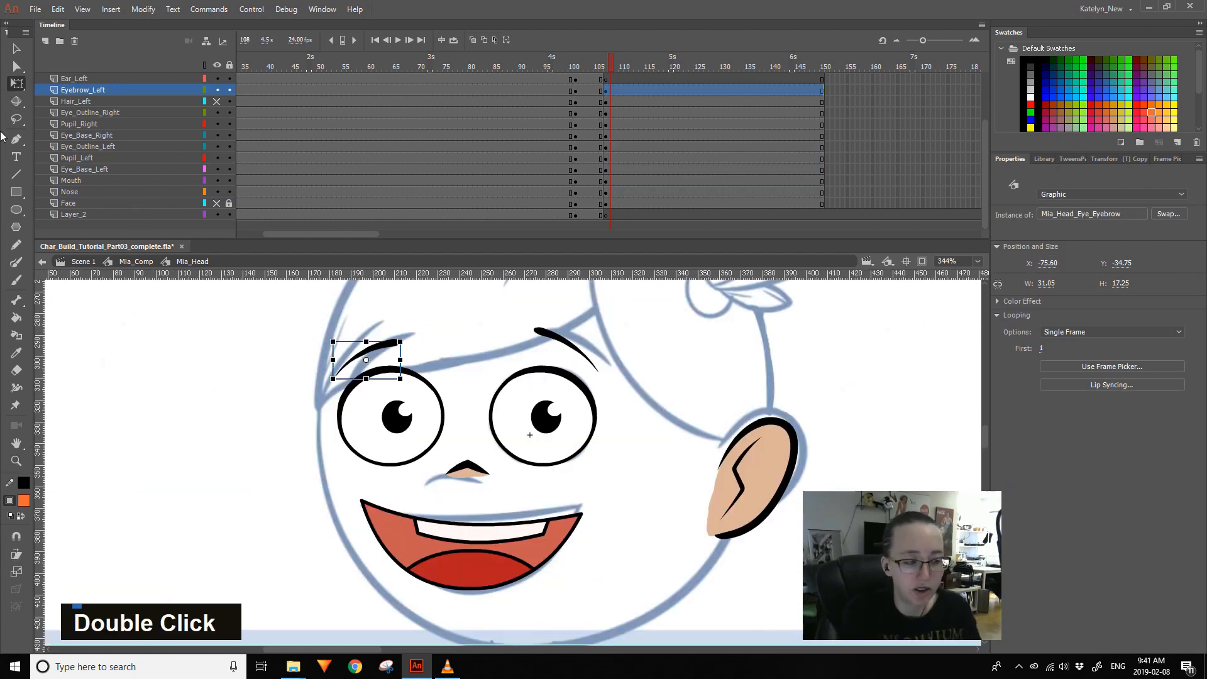
{"action": "left_click_drag", "start_coordinate": [400, 343], "coordinate": [403, 336]}
{"action": "left_click_drag", "start_coordinate": [332, 367], "coordinate": [333, 373]}
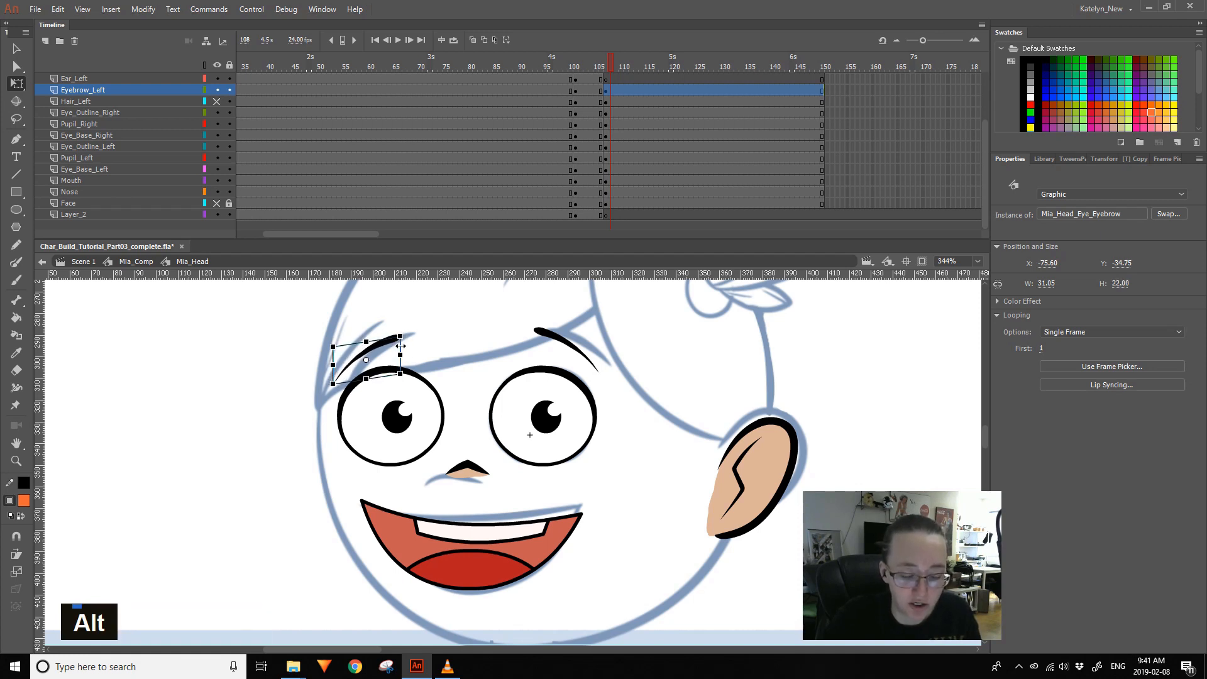
{"action": "left_click_drag", "start_coordinate": [401, 346], "coordinate": [400, 346]}
{"action": "left_click", "coordinate": [401, 358]}
{"action": "left_click", "coordinate": [387, 351]}
{"action": "left_click_drag", "start_coordinate": [376, 377], "coordinate": [382, 377]}
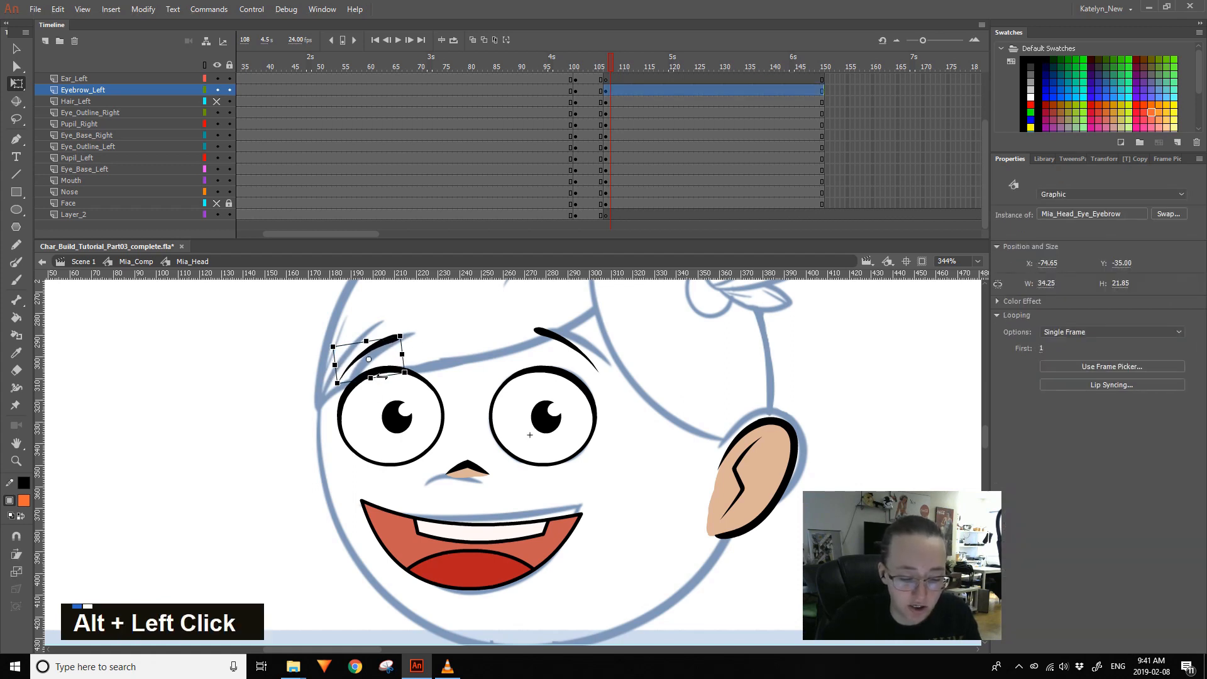
- Compare the three-quarter pose with the preceding front pose and nudge the left eyebrow slightly left
{"action": "left_click", "coordinate": [454, 336]}
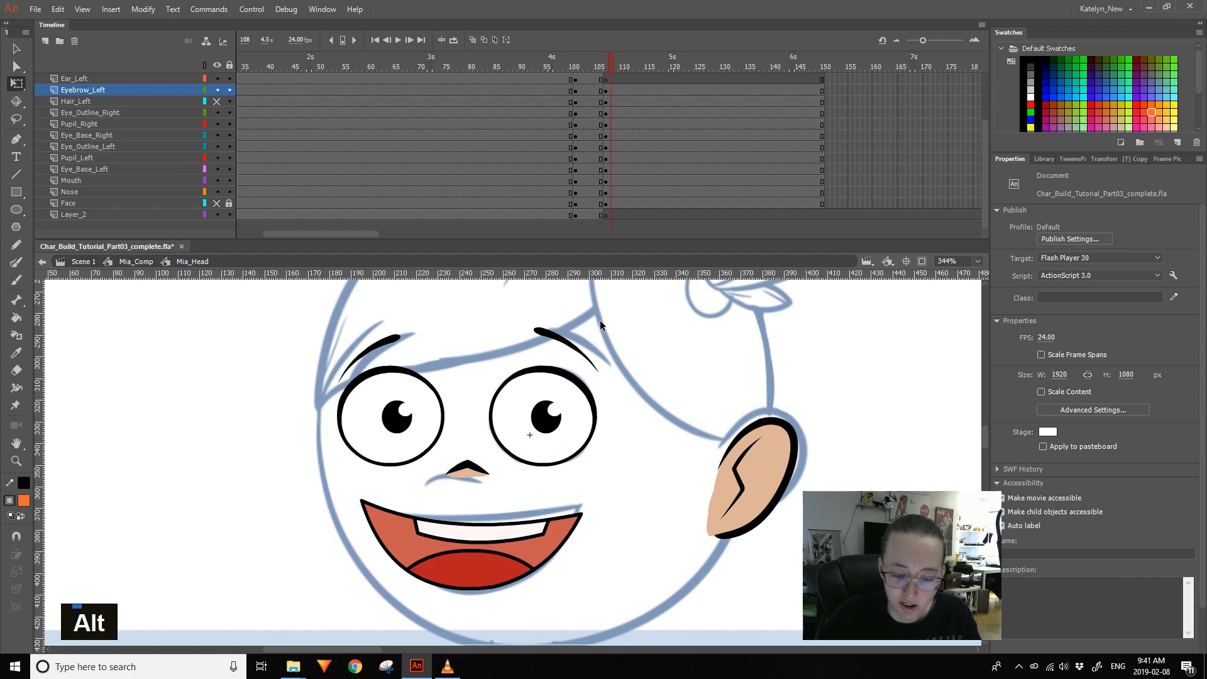
{"action": "left_click", "coordinate": [595, 64]}
{"action": "left_click", "coordinate": [611, 73]}
{"action": "left_click", "coordinate": [587, 79]}
{"action": "left_click", "coordinate": [617, 76]}
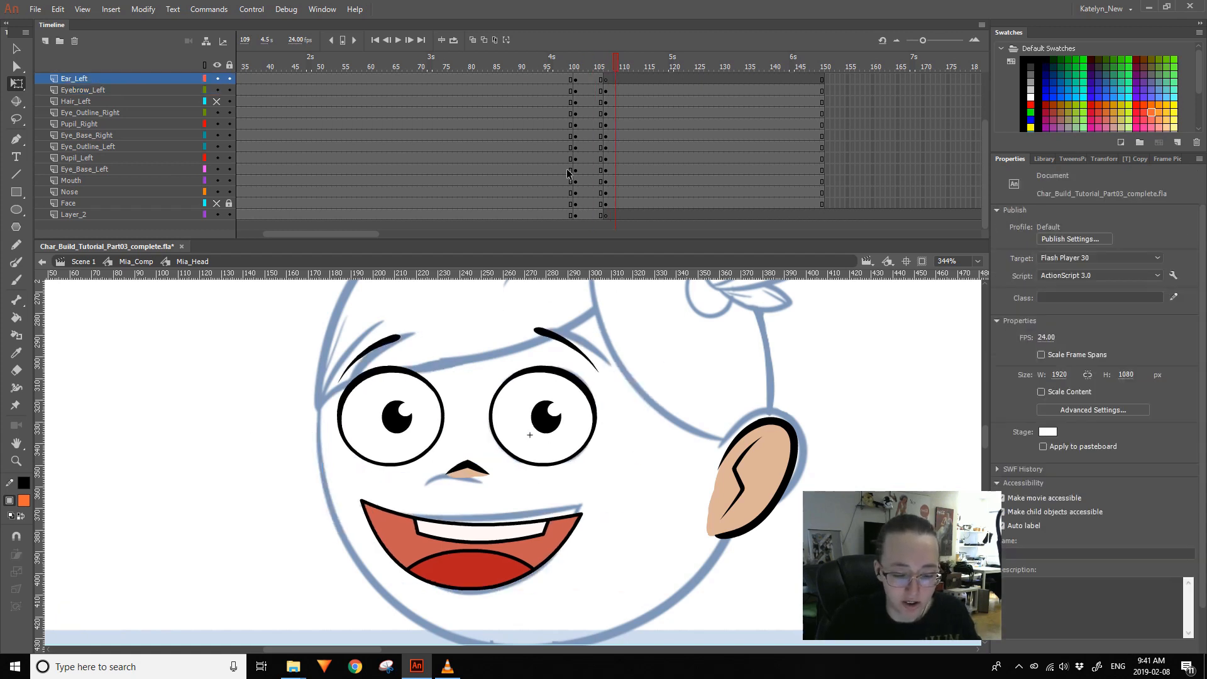
{"action": "left_click", "coordinate": [386, 342]}
{"action": "key", "text": "Left"}
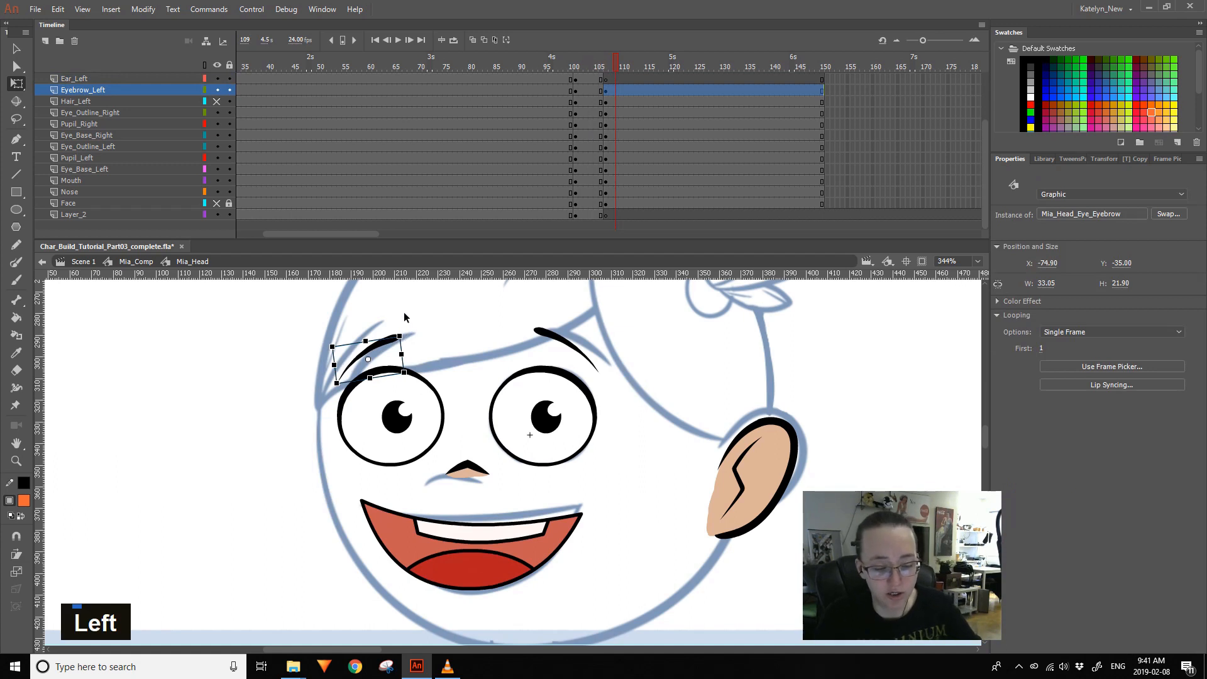
{"action": "key", "text": "Left"}
- Try a classic tween on the Eyebrow_Left layer between frames 101 and 107, preview it, and remove the tween
{"action": "double_click", "coordinate": [595, 90]}
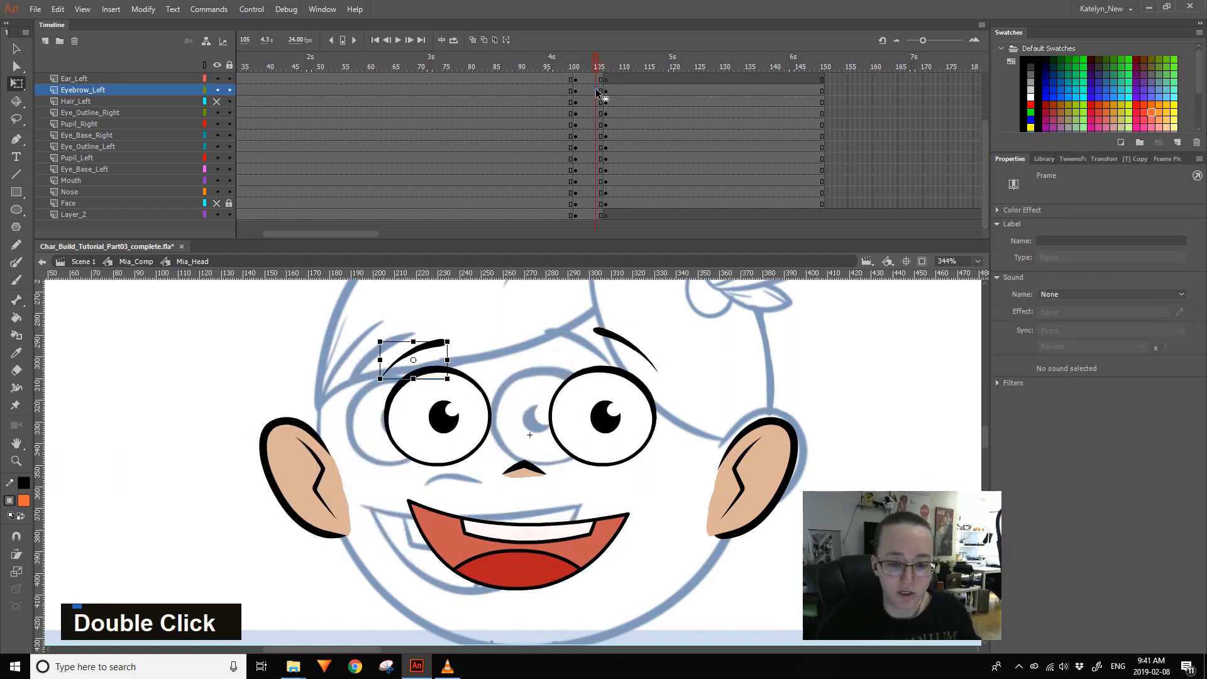
{"action": "right_click", "coordinate": [594, 87]}
{"action": "left_click", "coordinate": [682, 124]}
{"action": "left_click_drag", "start_coordinate": [616, 67], "coordinate": [594, 88]}
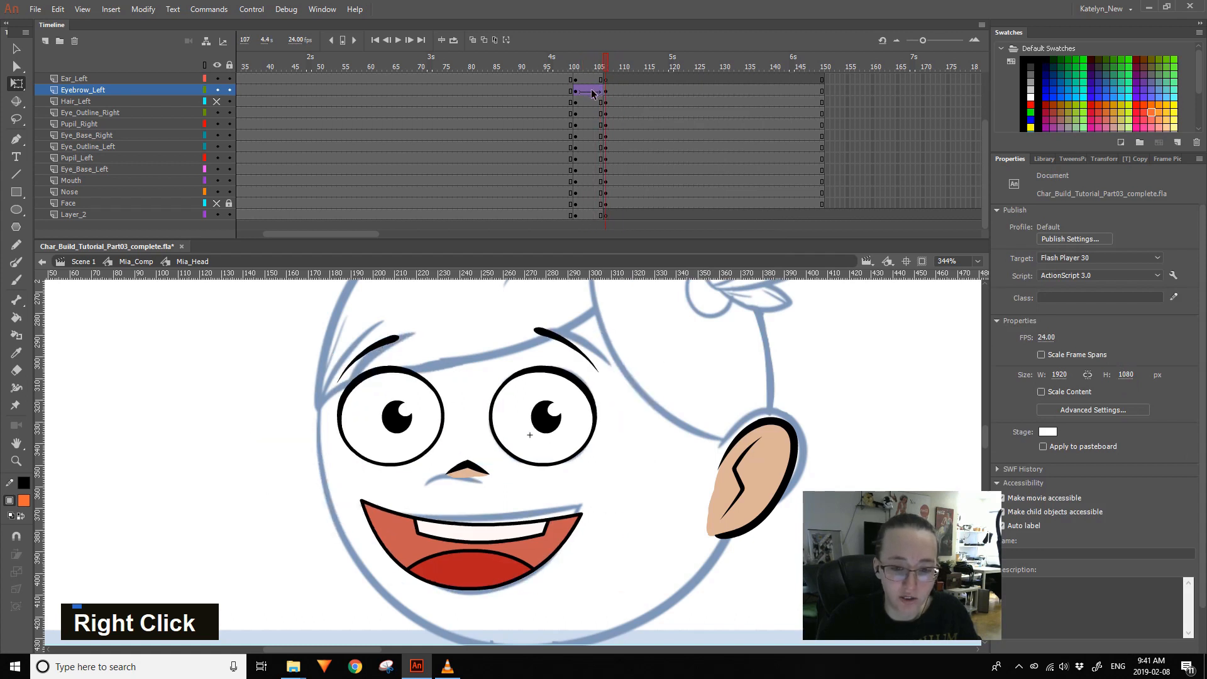
{"action": "right_click", "coordinate": [595, 90]}
{"action": "left_click", "coordinate": [648, 119]}
{"action": "left_click", "coordinate": [613, 68]}
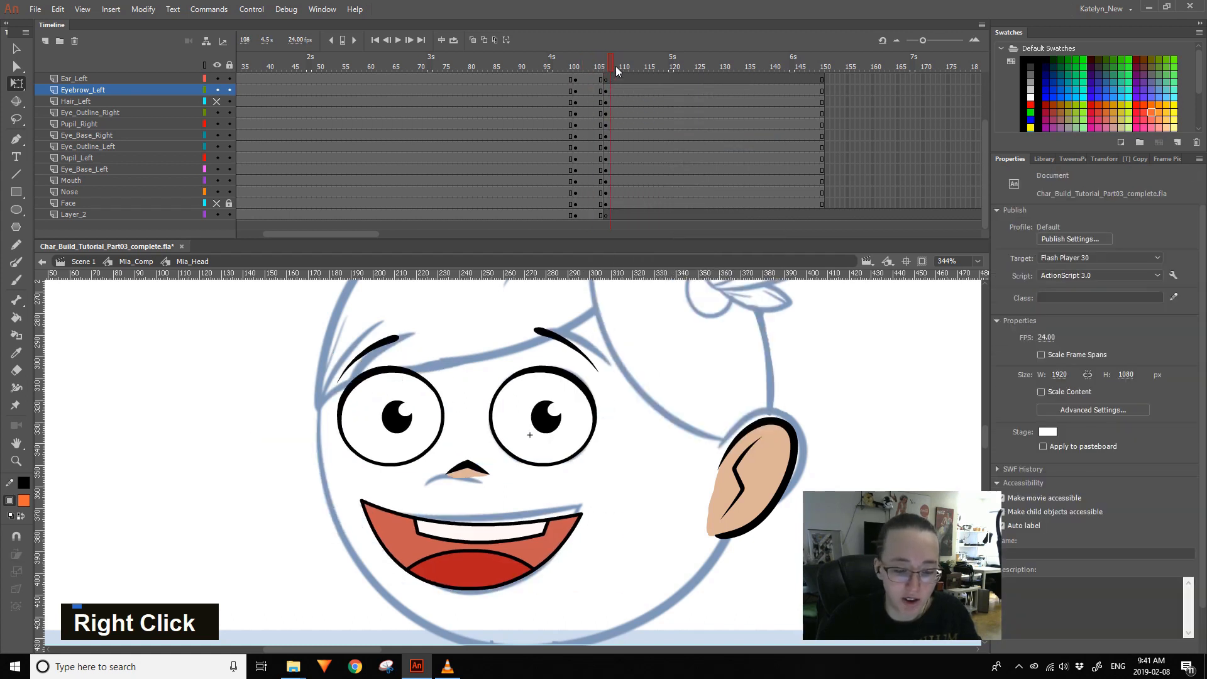
- Scale the left eye's outline, pupil and base to 95% without the eyebrow, and compare the result with the front pose
{"action": "key", "text": "space"}
{"action": "left_click_drag", "start_coordinate": [709, 487], "coordinate": [721, 453]}
{"action": "left_click_drag", "start_coordinate": [334, 431], "coordinate": [449, 344]}
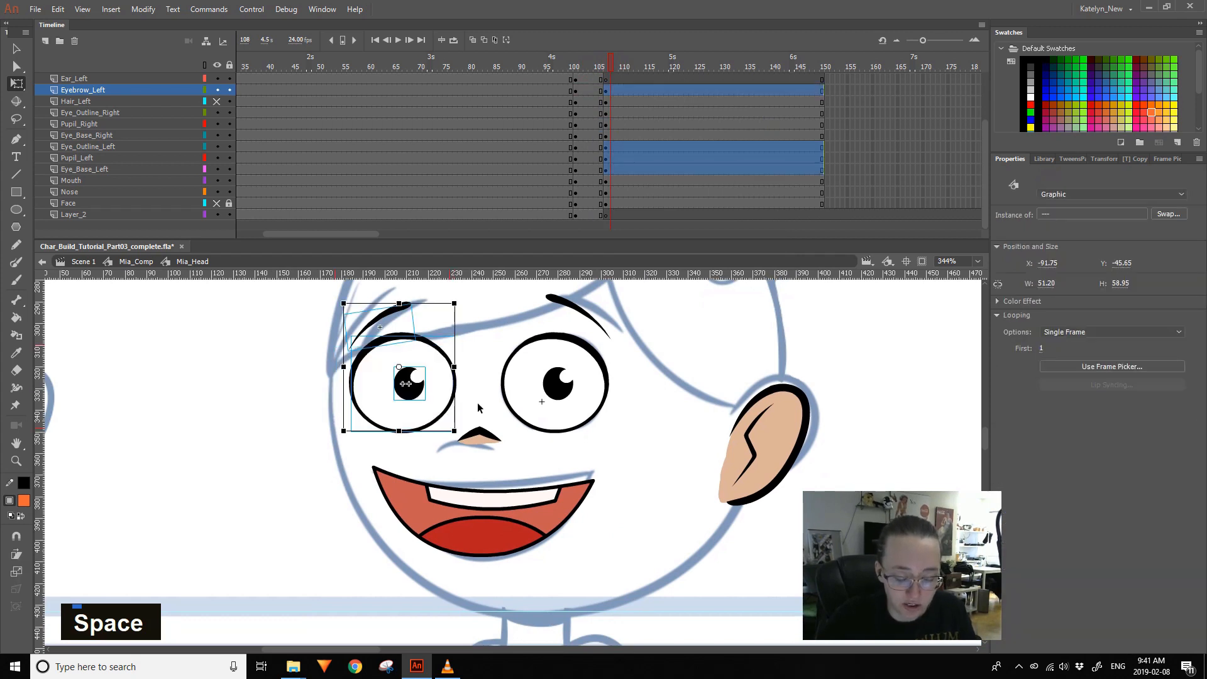
{"action": "left_click", "coordinate": [398, 316], "text": "ctrl+shift"}
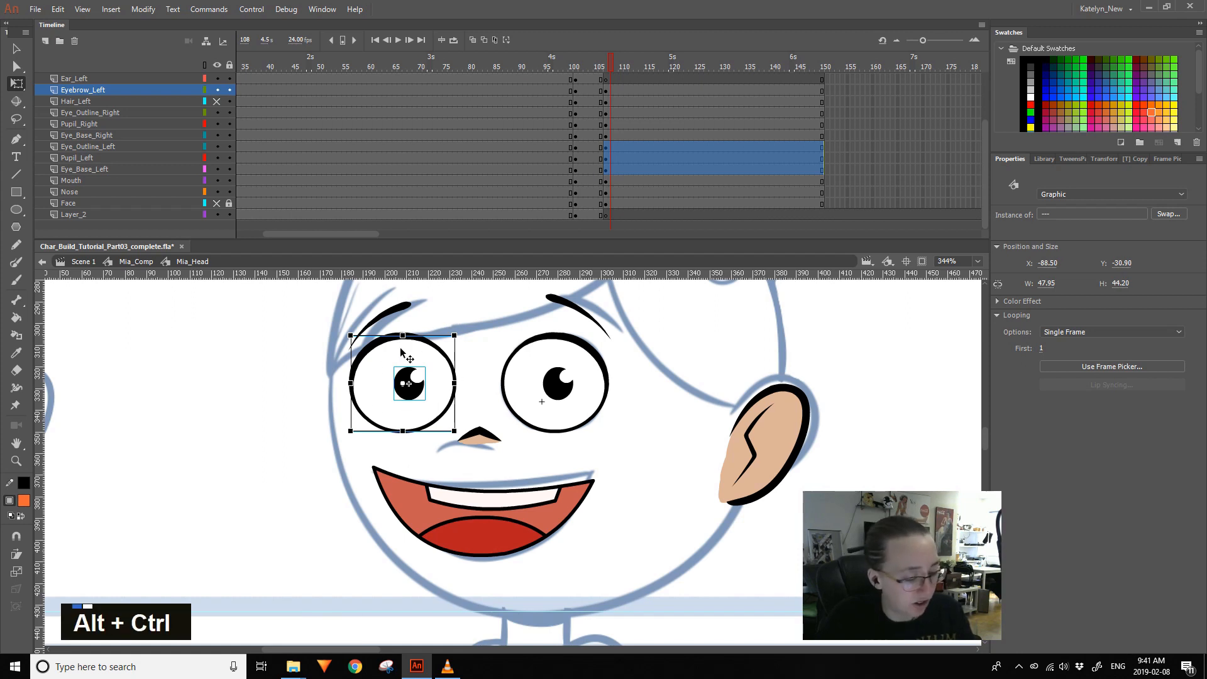
{"action": "key", "text": "ctrl+alt+s"}
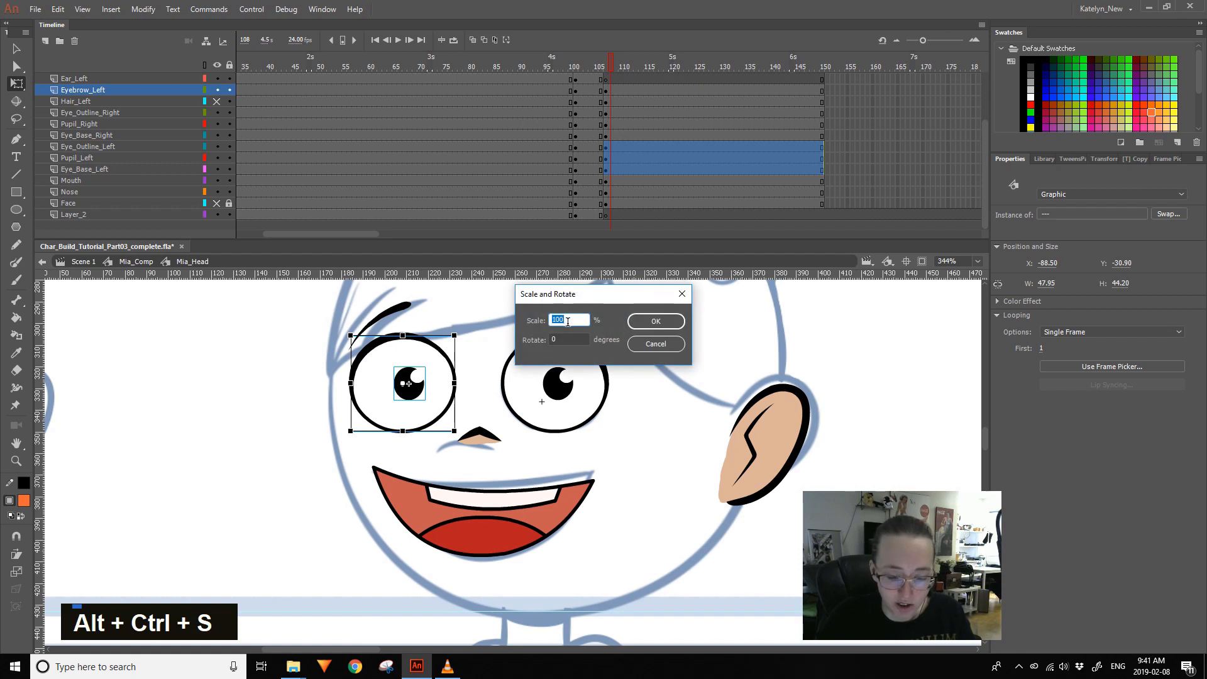
{"action": "type", "text": "95"}
{"action": "left_click", "coordinate": [654, 320]}
{"action": "left_click", "coordinate": [455, 358]}
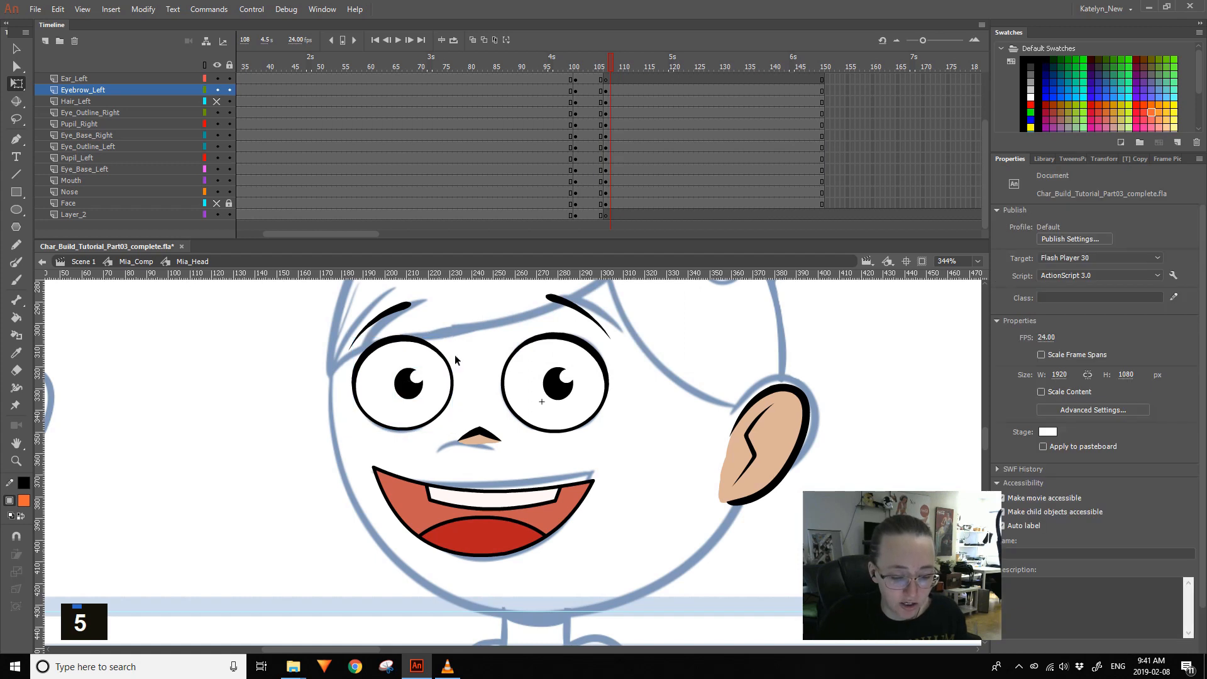
{"action": "left_click", "coordinate": [591, 62]}
{"action": "left_click", "coordinate": [610, 66]}
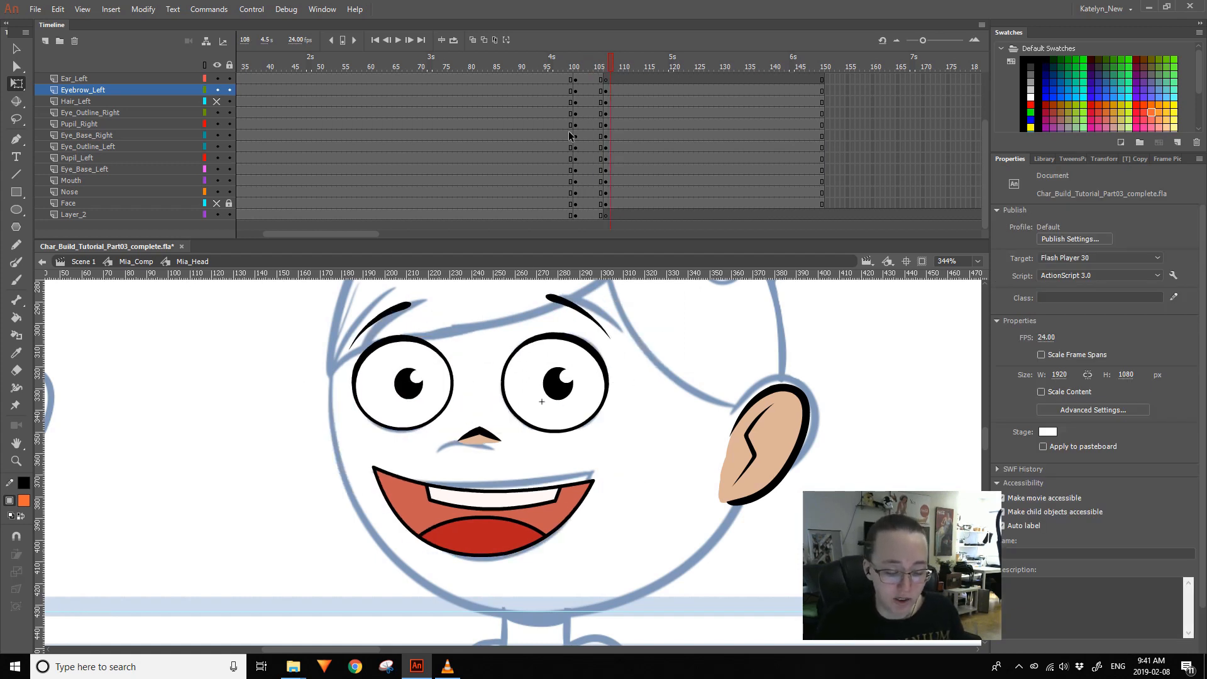
- Try scaling the left eye's outline, pupil and base by another 95%, and undo it
{"action": "left_click_drag", "start_coordinate": [349, 455], "coordinate": [454, 352]}
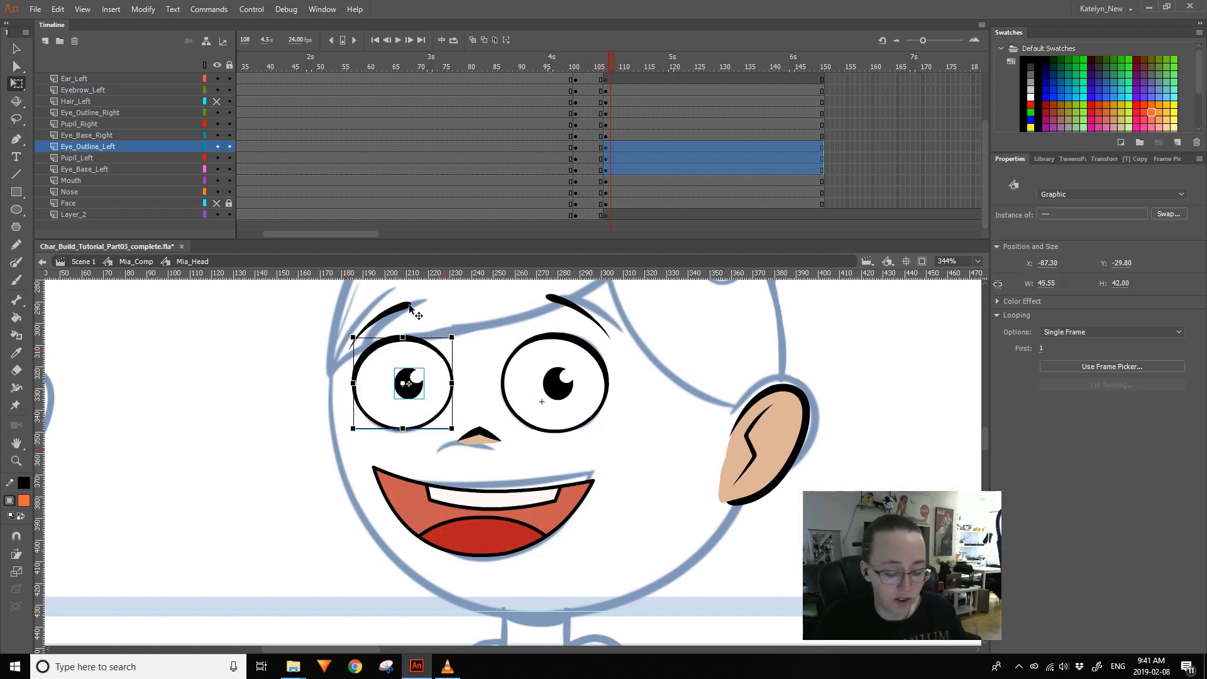
{"action": "left_click", "coordinate": [445, 418]}
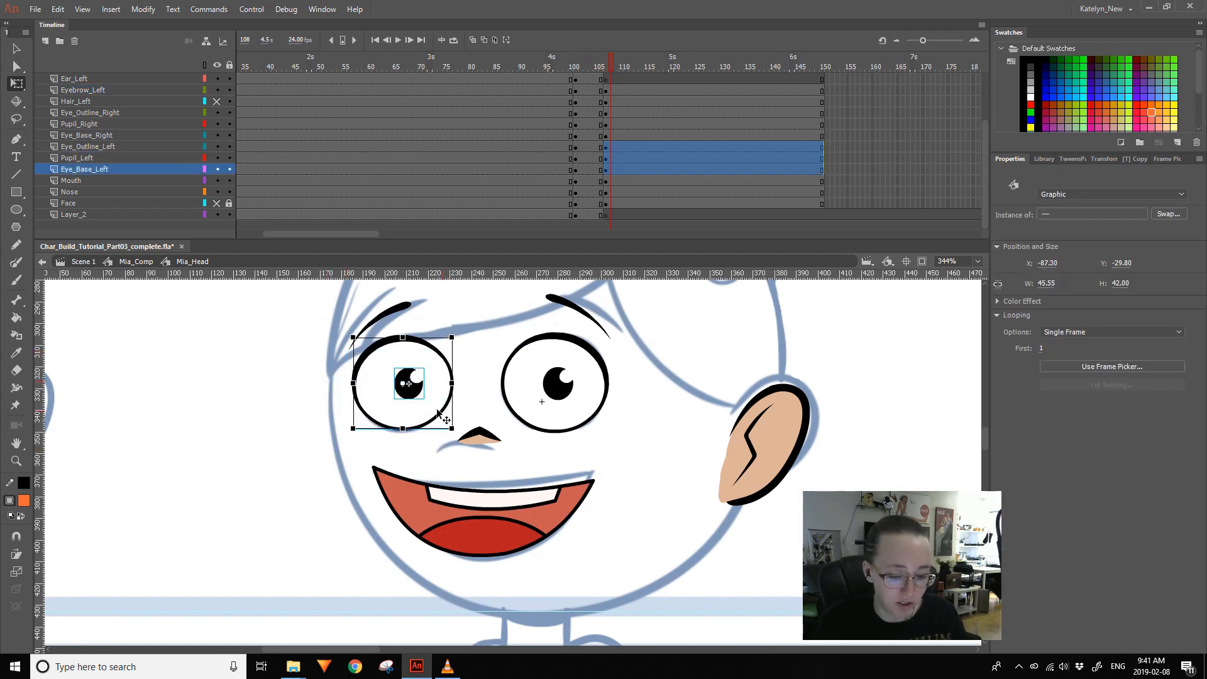
{"action": "key", "text": "ctrl+alt+x"}
{"action": "type", "text": "95"}
{"action": "key", "text": "Return"}
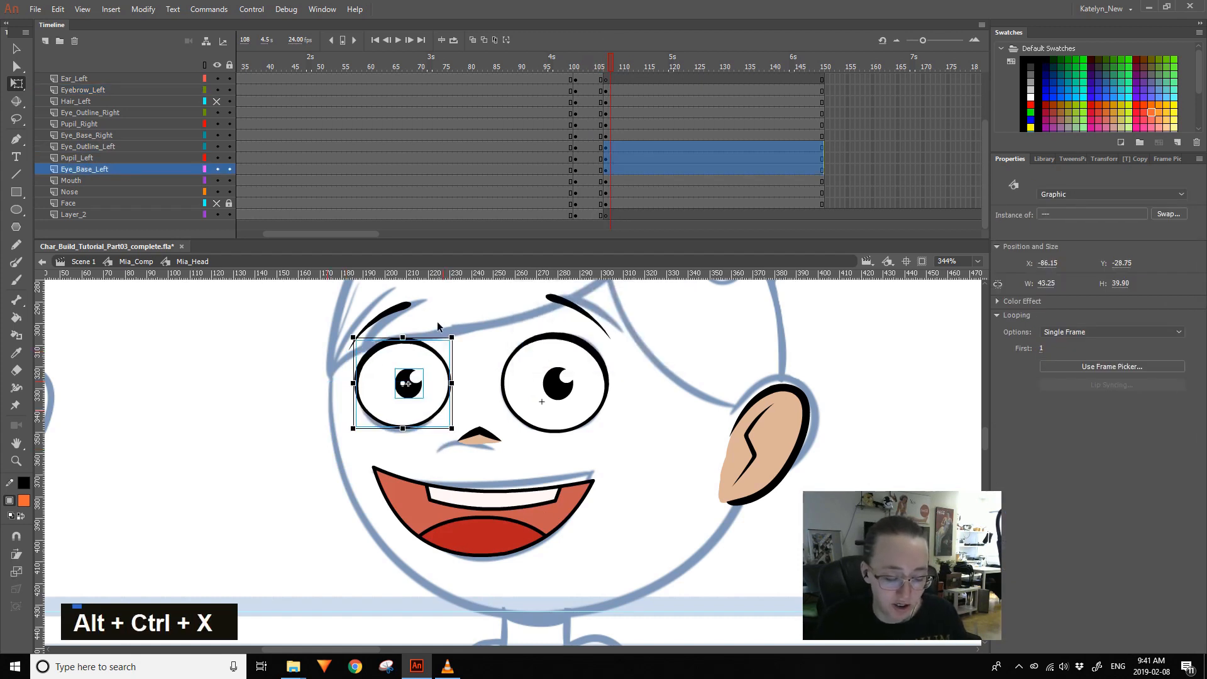
{"action": "key", "text": "ctrl+z"}
{"action": "left_click_drag", "start_coordinate": [358, 419], "coordinate": [450, 339]}
{"action": "key", "text": "ctrl+z"}
- Move the left pupil toward the left side of its eye at frame 109
{"action": "left_click", "coordinate": [598, 65]}
{"action": "left_click", "coordinate": [616, 65]}
{"action": "left_click", "coordinate": [413, 391]}
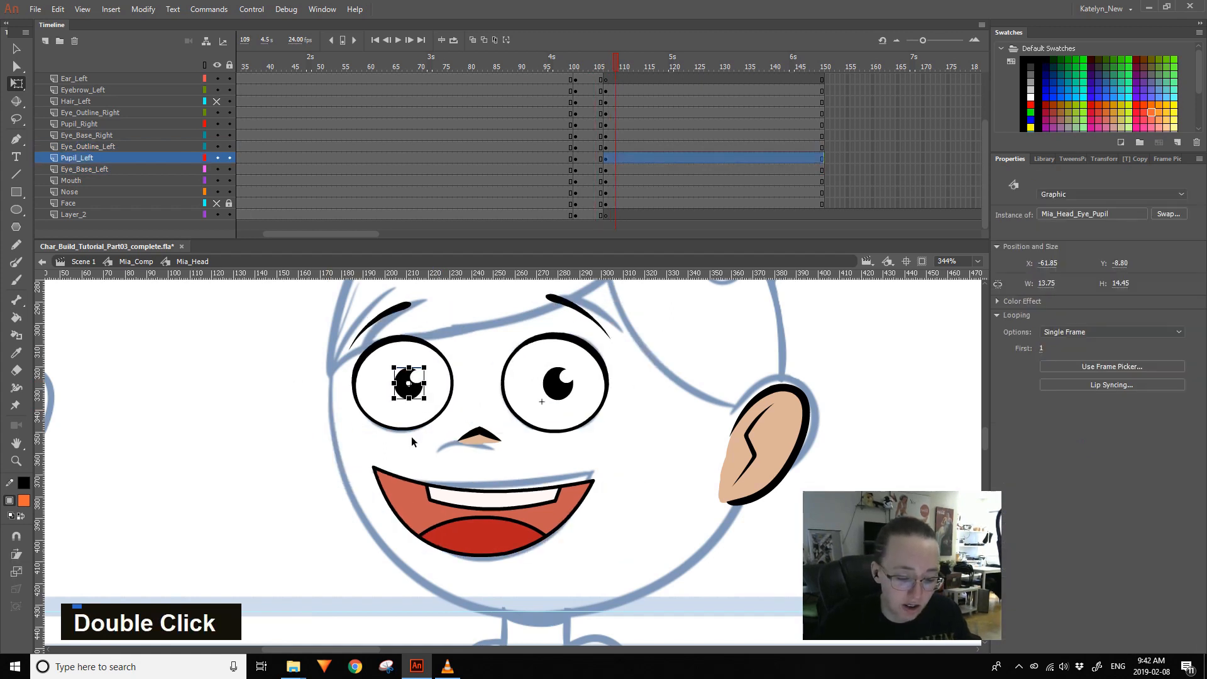
{"action": "left_click", "coordinate": [417, 380], "text": "ctrl+shift"}
{"action": "left_click", "coordinate": [414, 387], "text": "ctrl"}
{"action": "left_click_drag", "start_coordinate": [418, 391], "coordinate": [403, 391]}
- Move the right pupil left within its eye to match the left pupil's gaze, keeping its height unchanged
{"action": "left_click", "coordinate": [570, 373], "text": "shift"}
{"action": "left_click", "coordinate": [566, 378], "text": "shift"}
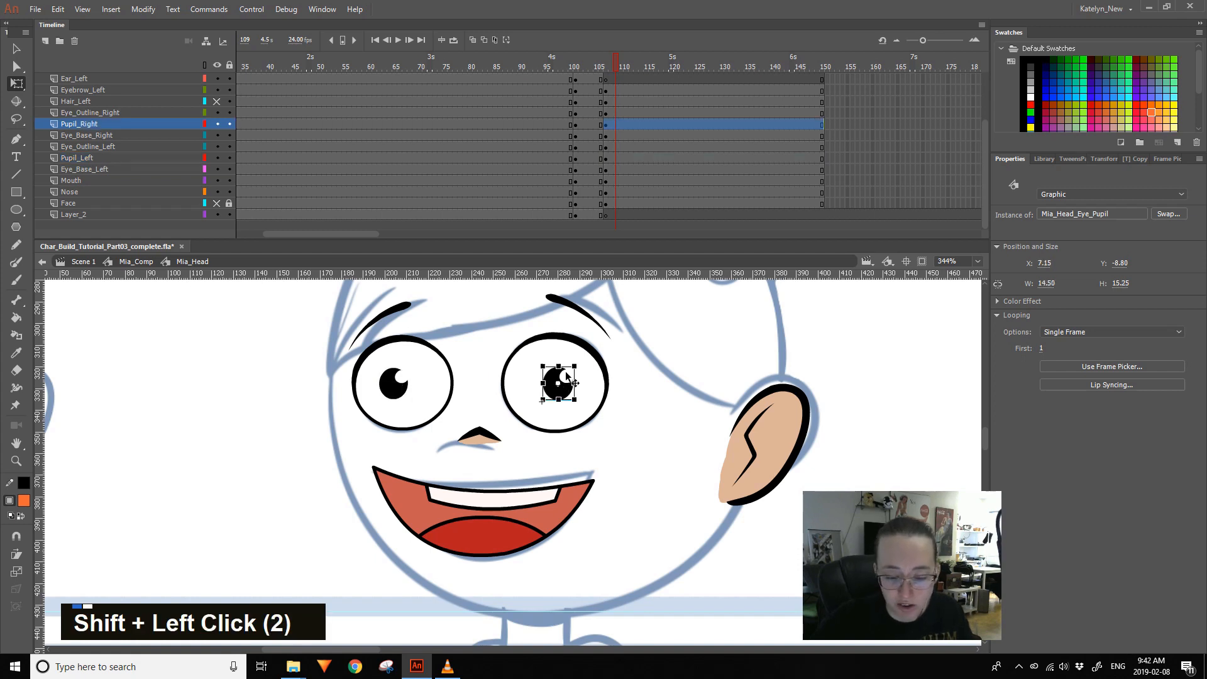
{"action": "key", "text": "v"}
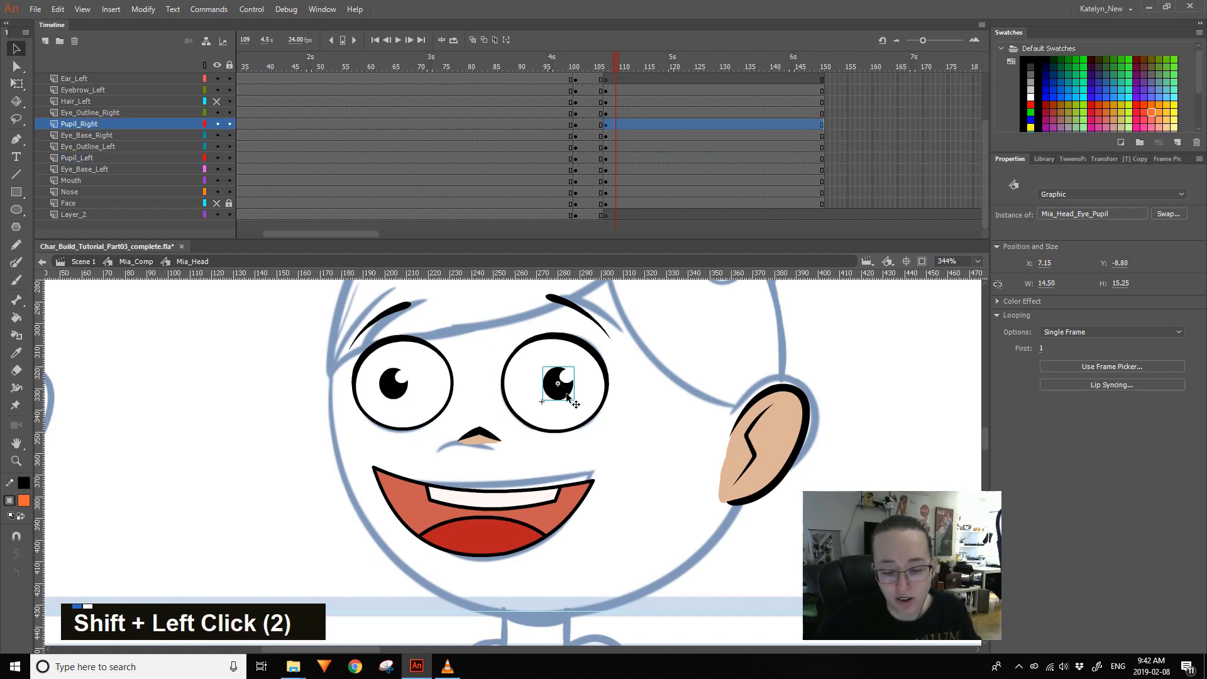
{"action": "left_click_drag", "start_coordinate": [564, 395], "coordinate": [554, 394]}
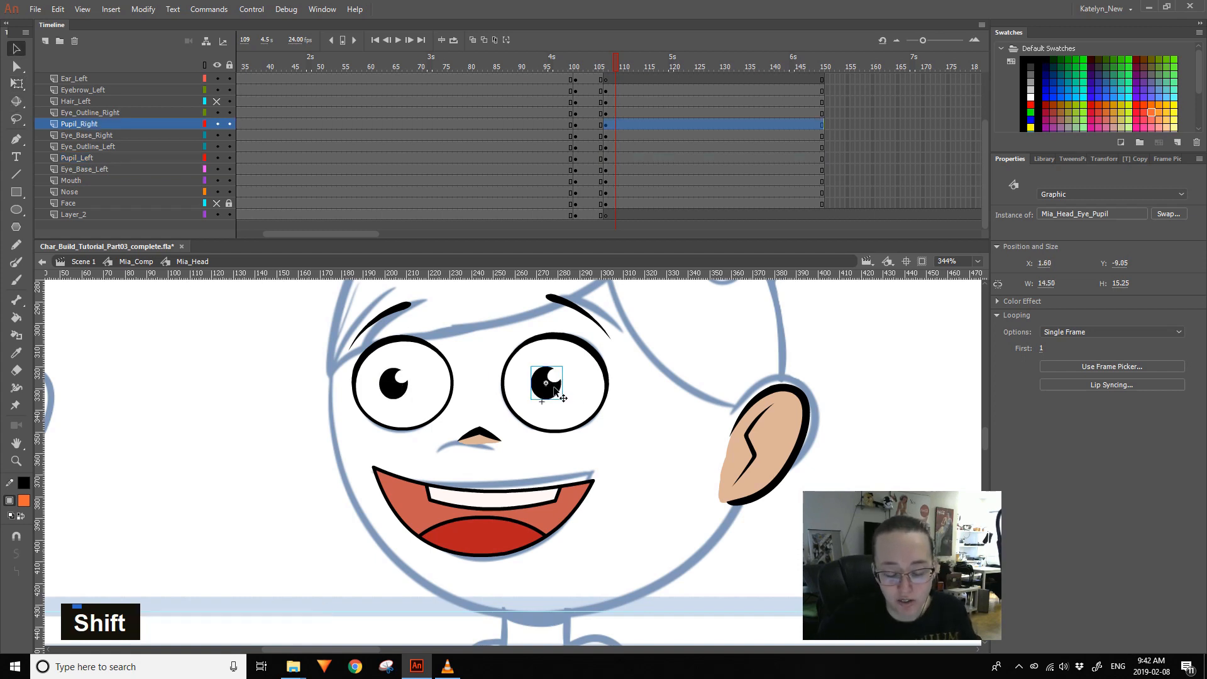
{"action": "left_click_drag", "start_coordinate": [558, 393], "coordinate": [555, 391]}
{"action": "key", "text": "ctrl+z"}
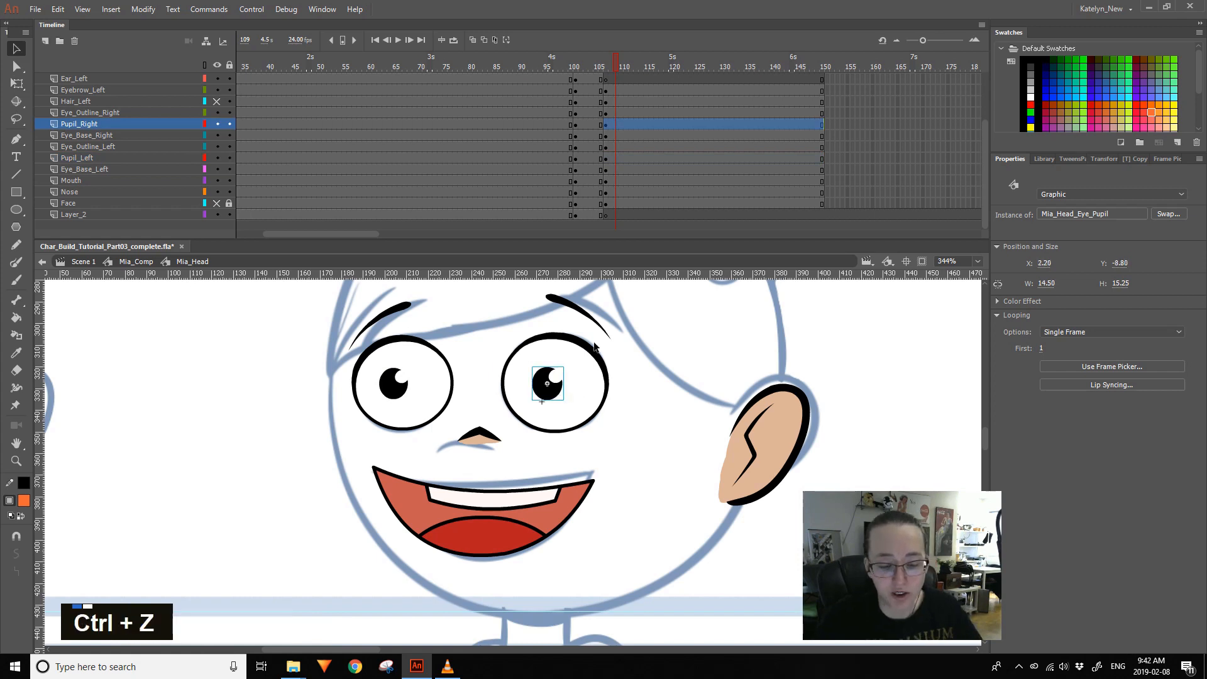
{"action": "key", "text": "Left"}
{"action": "key", "text": "Left"}
- Try nudging the left pupil further left and move it back, and select the left eye's base
{"action": "double_click", "coordinate": [265, 486]}
{"action": "left_click", "coordinate": [404, 385]}
{"action": "key", "text": "Left"}
{"action": "key", "text": "Left"}
{"action": "key", "text": "Right"}
{"action": "key", "text": "Right"}
{"action": "left_click", "coordinate": [243, 580]}
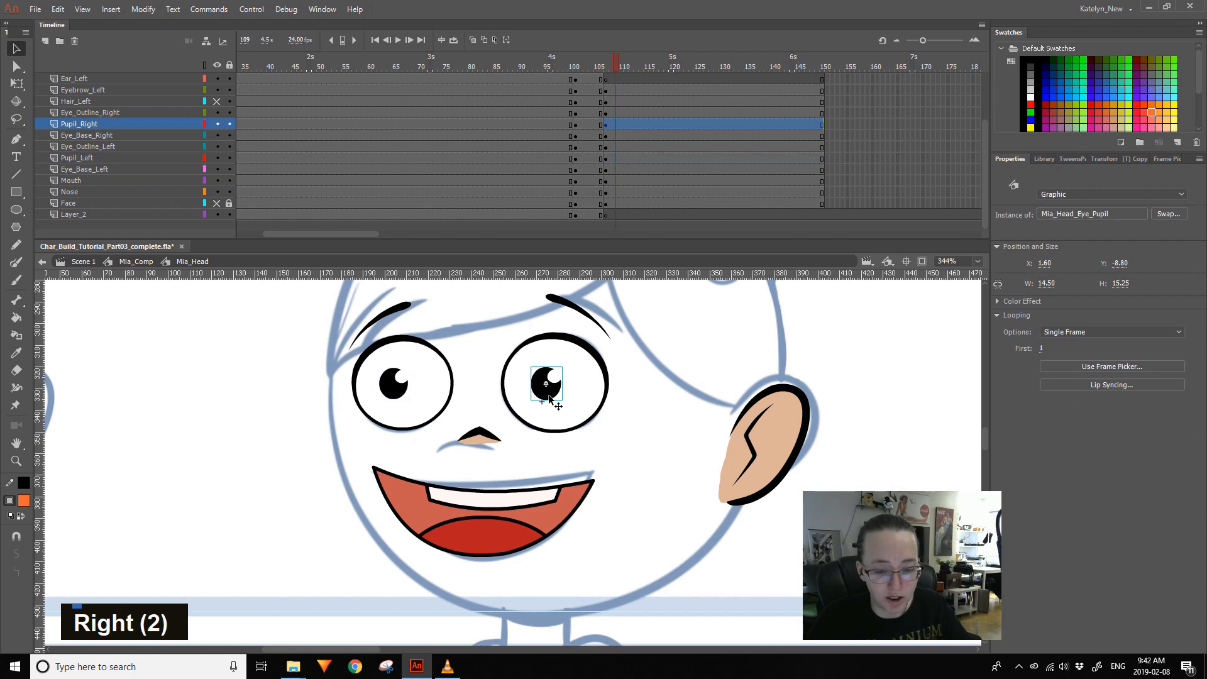
{"action": "left_click", "coordinate": [433, 402]}
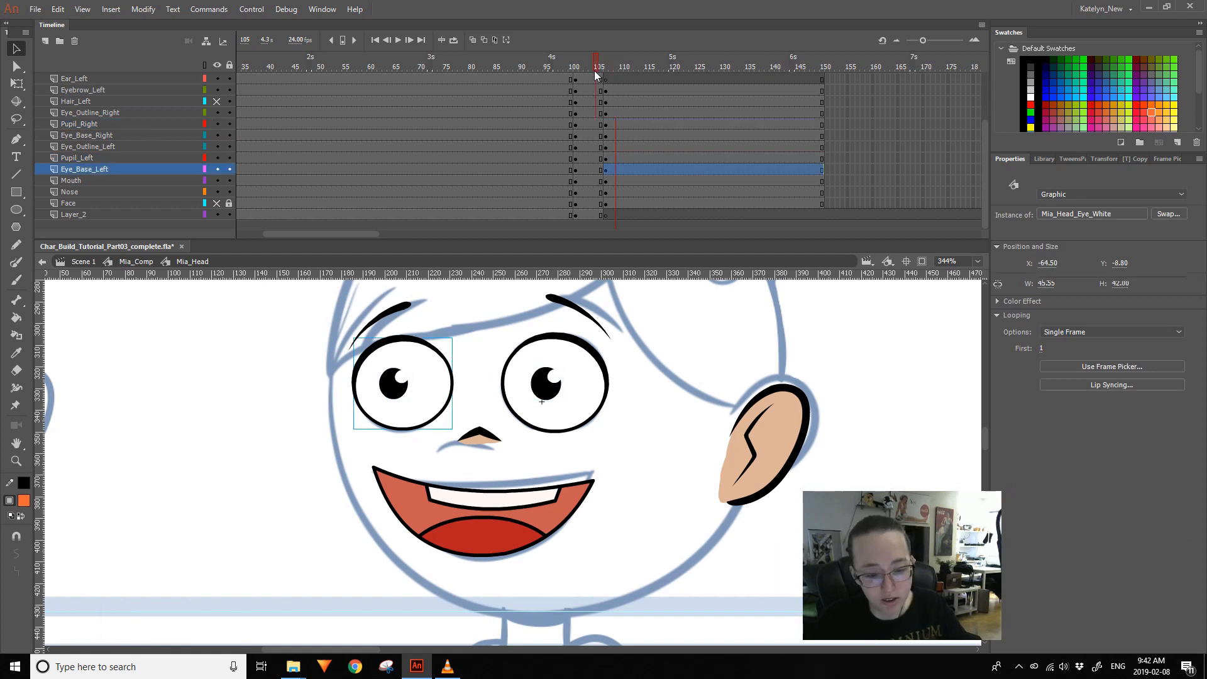
- Shift the nose slightly left in the three-quarter view, comparing it against the front-view frames
{"action": "left_click", "coordinate": [613, 64]}
{"action": "left_click_drag", "start_coordinate": [602, 70], "coordinate": [613, 73]}
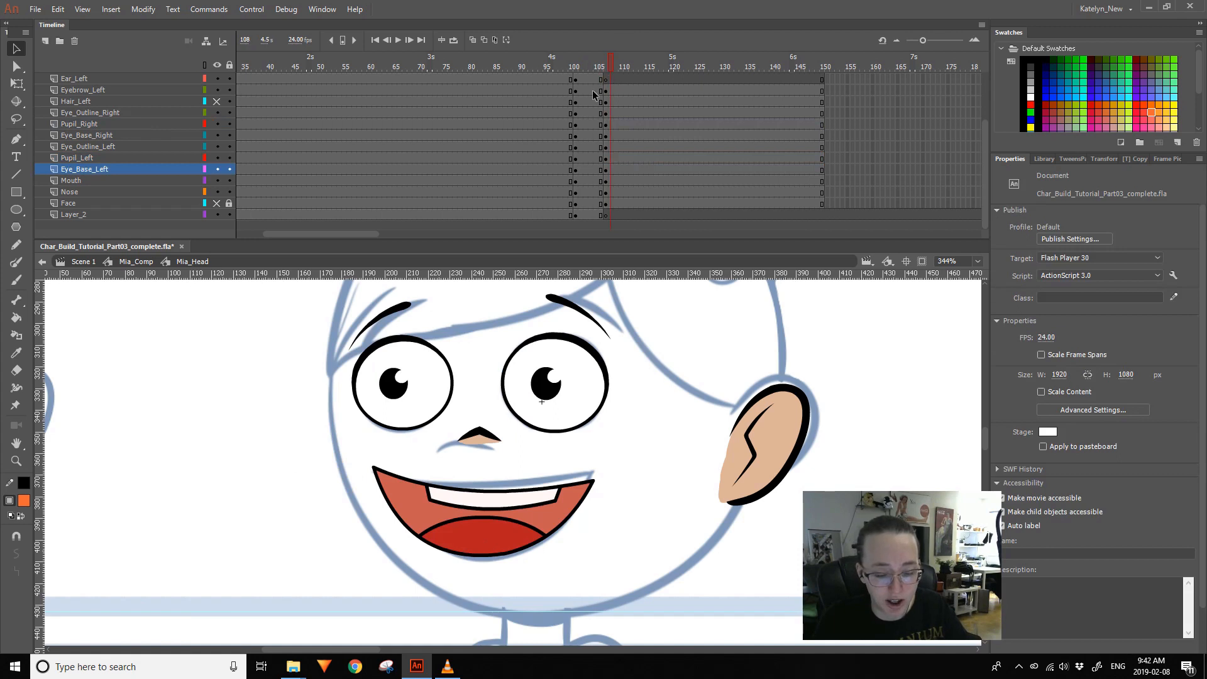
{"action": "left_click", "coordinate": [478, 440]}
{"action": "left_click_drag", "start_coordinate": [488, 440], "coordinate": [476, 439]}
{"action": "left_click", "coordinate": [615, 64]}
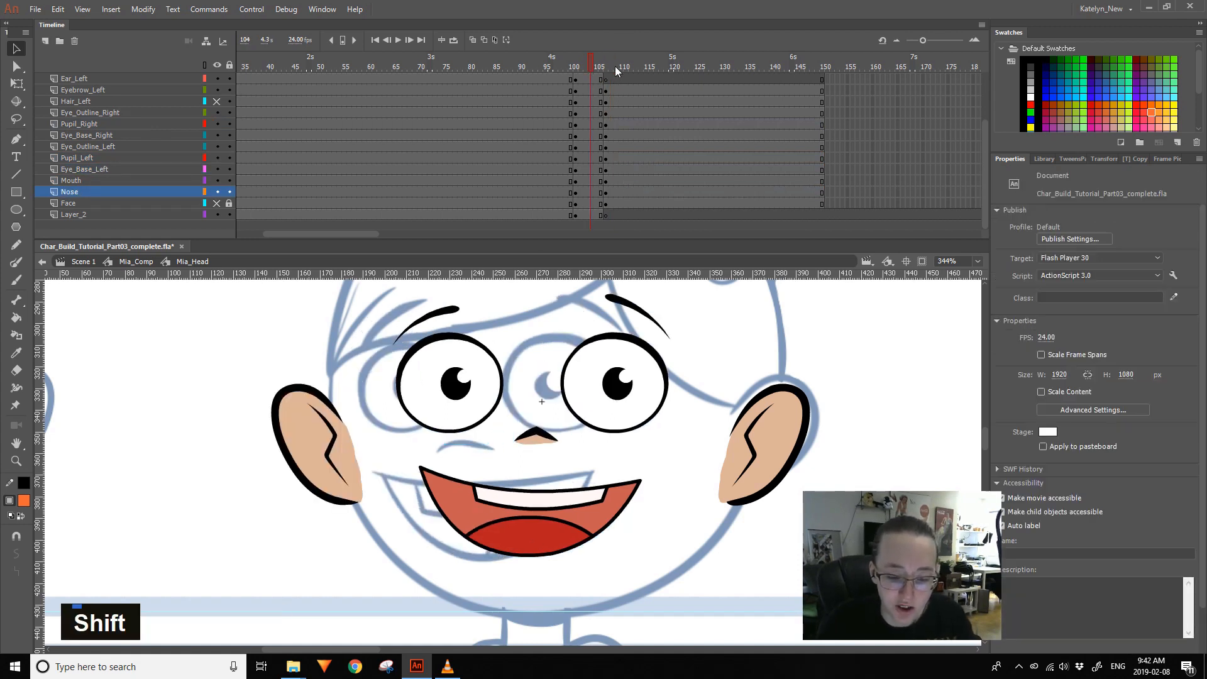
- Try nudging the left eye's base to the left, and undo it
{"action": "left_click", "coordinate": [401, 387]}
{"action": "left_click", "coordinate": [449, 368]}
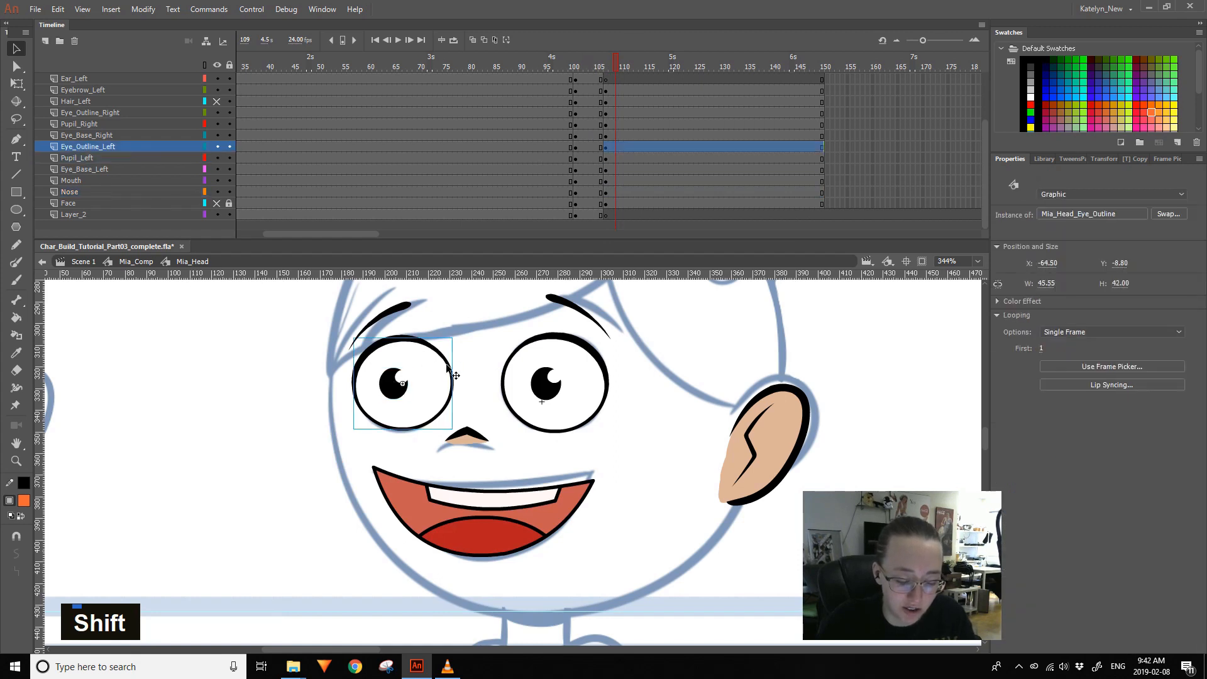
{"action": "left_click", "coordinate": [442, 388]}
{"action": "key", "text": "Left"}
{"action": "key", "text": "Left"}
{"action": "key", "text": "Left"}
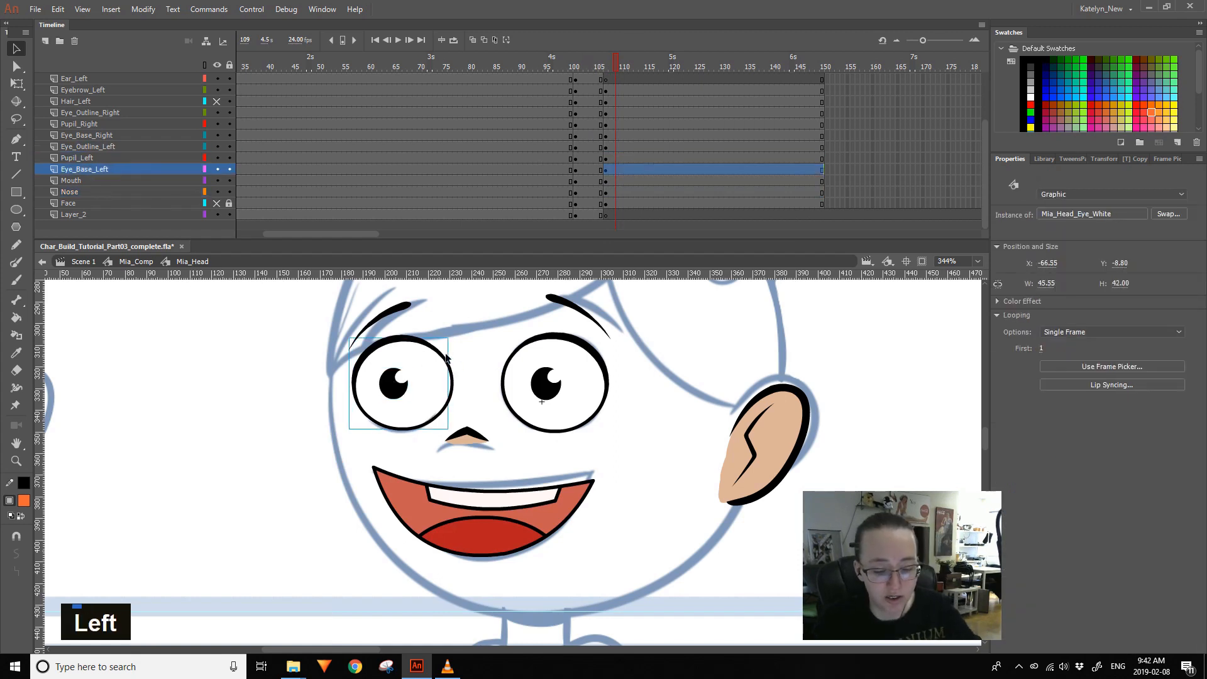
{"action": "key", "text": "ctrl+z"}
{"action": "key", "text": "ctrl+z"}
{"action": "key", "text": "ctrl+z"}
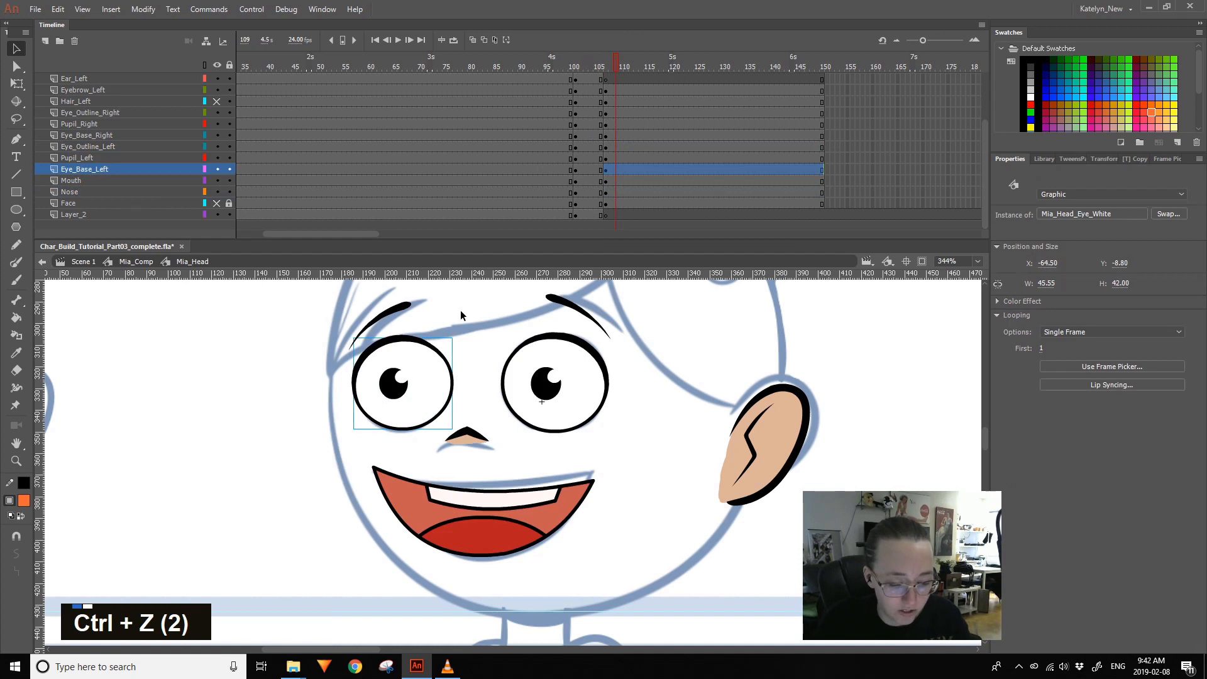
- Nudge the left eye's outline and base together slightly left, keeping the pupil in place
{"action": "left_click", "coordinate": [435, 376], "text": "shift"}
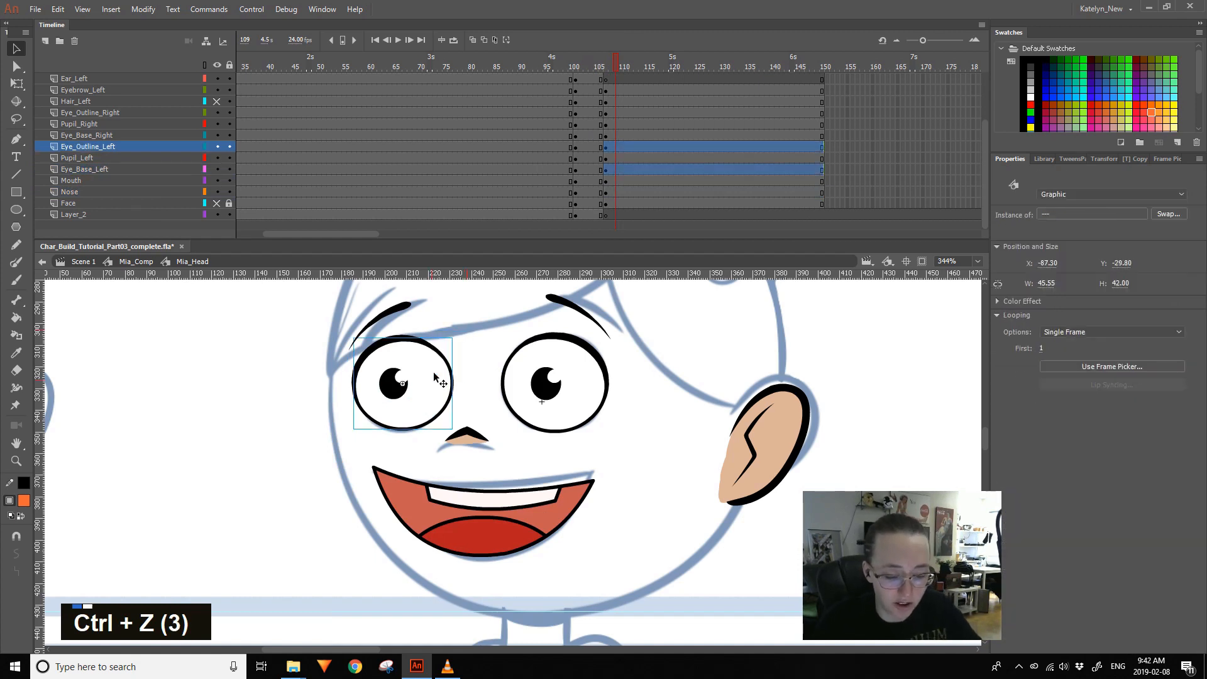
{"action": "key", "text": "Right"}
{"action": "key", "text": "Right"}
{"action": "key", "text": "Right"}
{"action": "left_click", "coordinate": [644, 476]}
{"action": "key", "text": "space"}
{"action": "left_click_drag", "start_coordinate": [683, 477], "coordinate": [649, 507]}
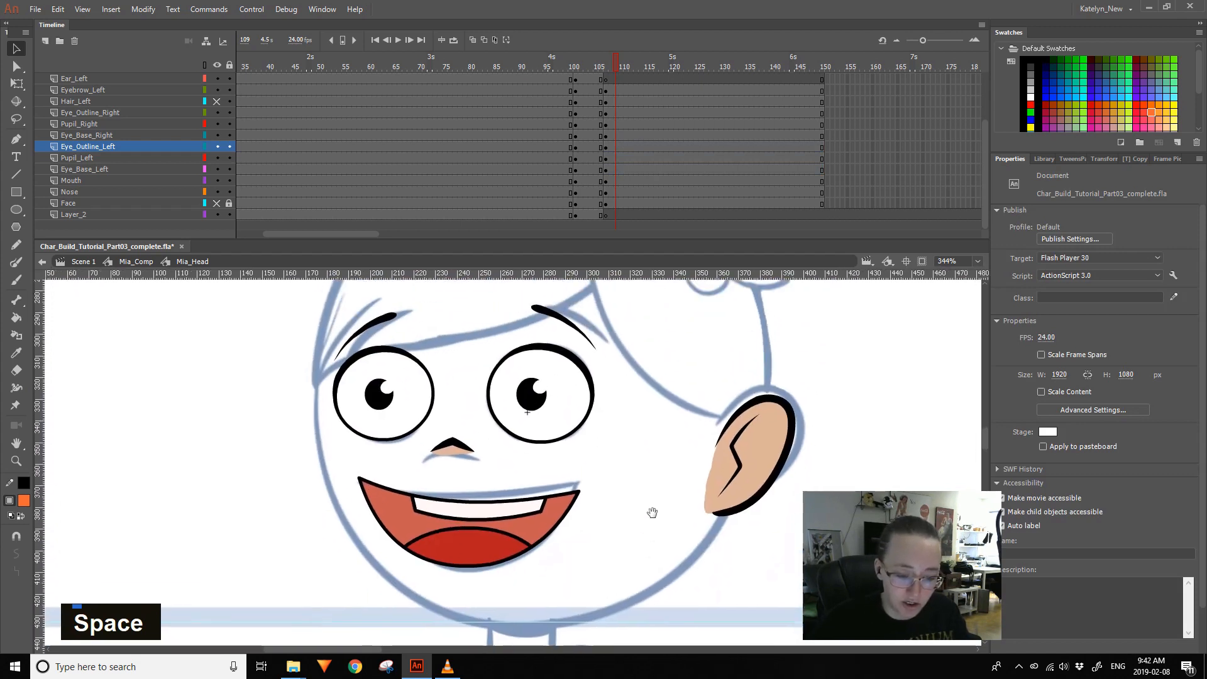
- Hide and restore the layers to check the sketch, and nudge the left eye's pupil, outline and base slightly right
{"action": "left_click", "coordinate": [217, 66]}
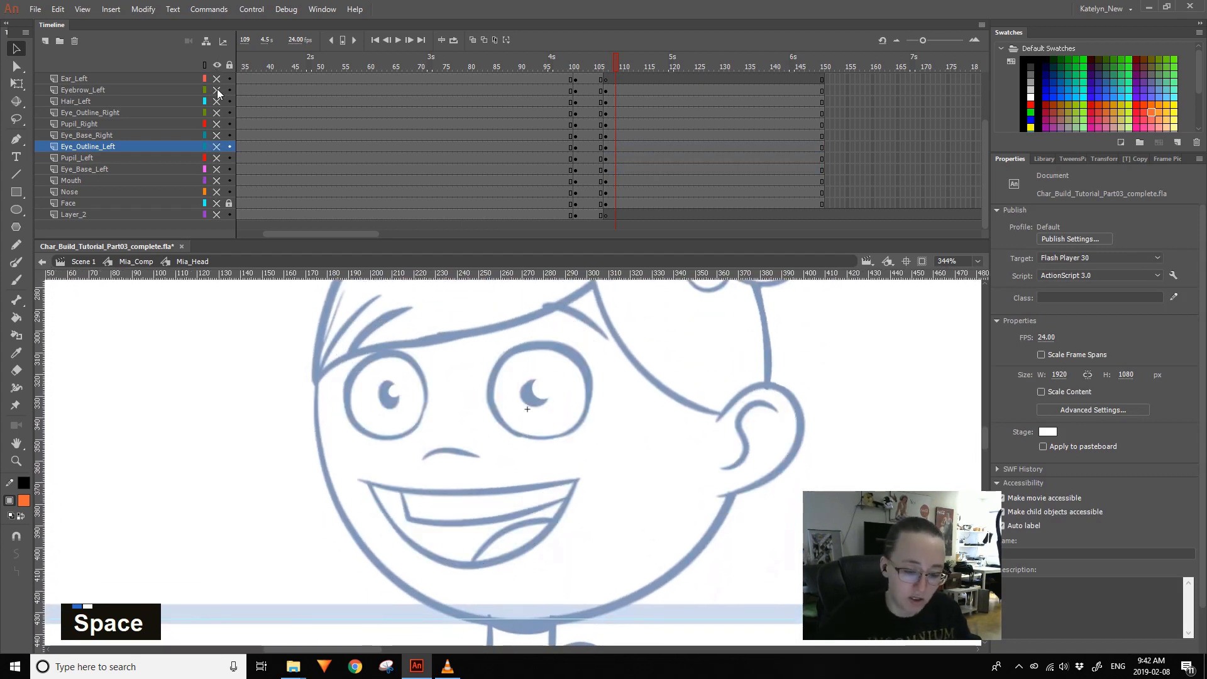
{"action": "key", "text": "ctrl+z"}
{"action": "left_click", "coordinate": [215, 66]}
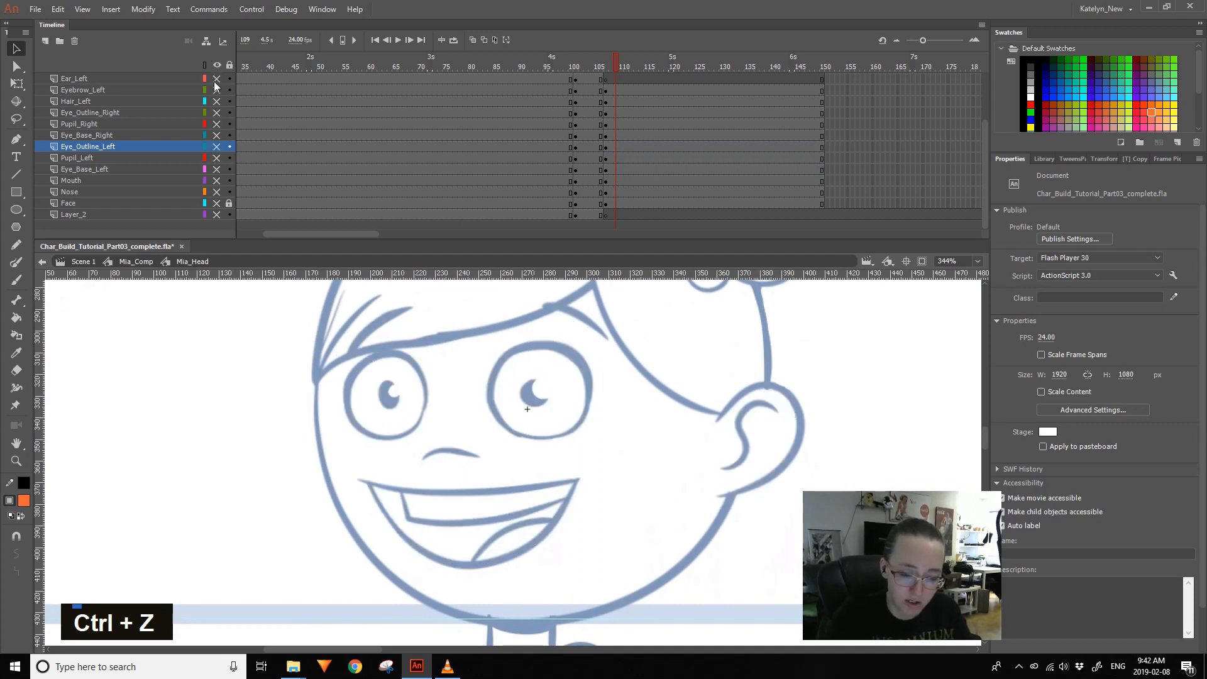
{"action": "key", "text": "ctrl+z"}
{"action": "left_click", "coordinate": [383, 399]}
{"action": "left_click", "coordinate": [421, 403], "text": "shift"}
{"action": "left_click", "coordinate": [332, 382], "text": "shift"}
{"action": "key", "text": "shift+Right"}
{"action": "key", "text": "Left"}
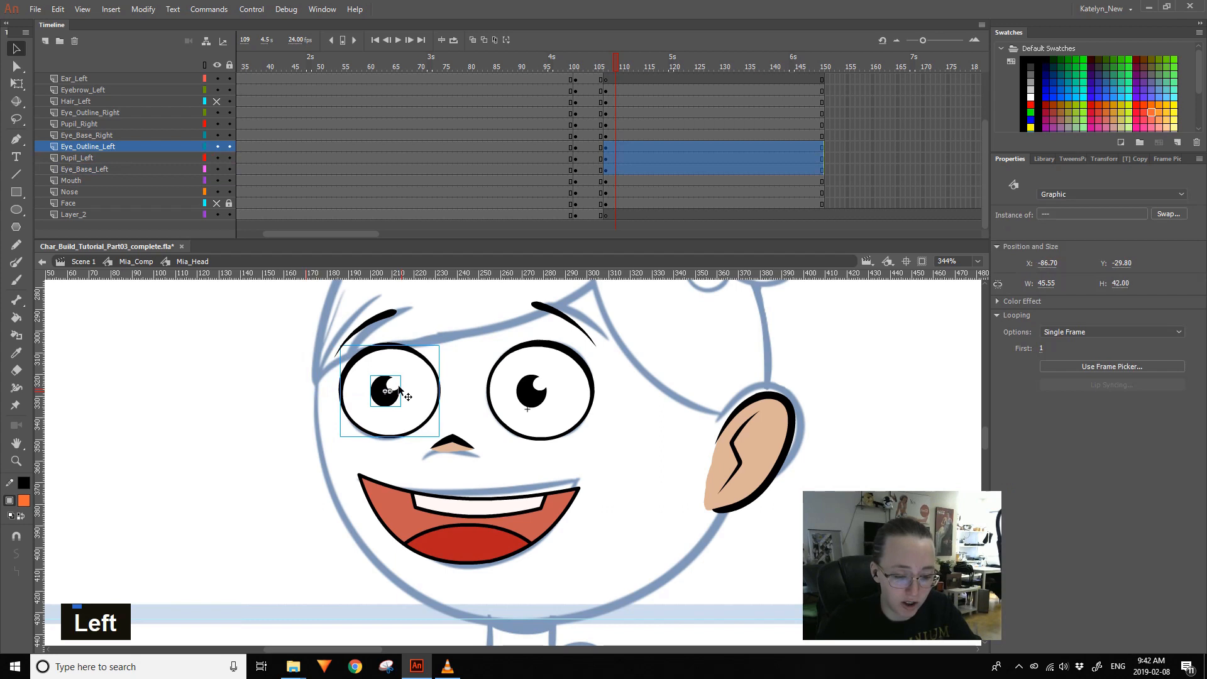
- Make all the head layers visible and hide the Hair_Left layer
{"action": "left_click", "coordinate": [216, 66]}
{"action": "left_click", "coordinate": [216, 66]}
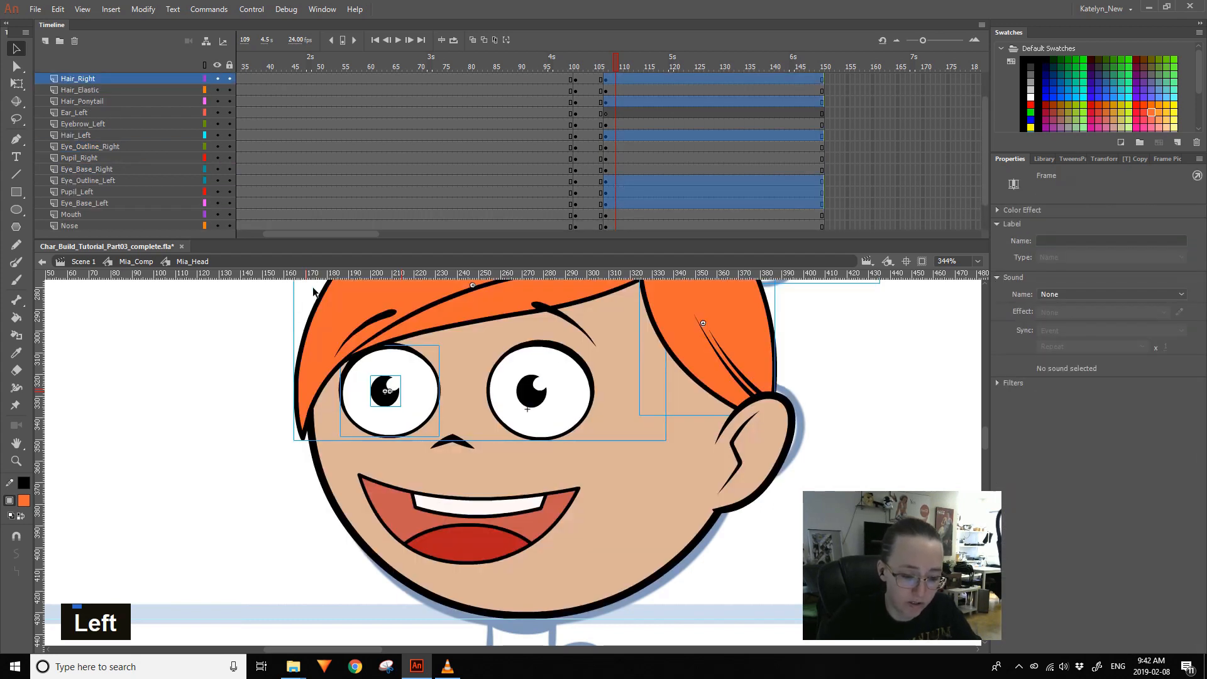
{"action": "left_click", "coordinate": [609, 63]}
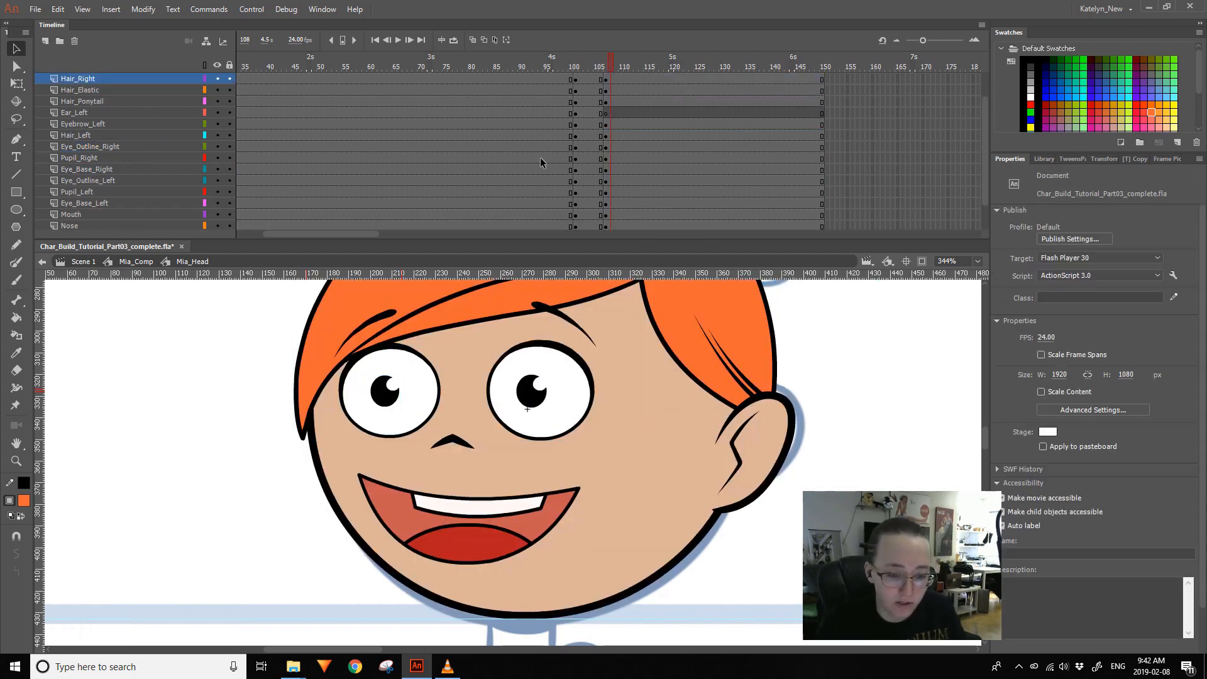
{"action": "left_click", "coordinate": [563, 295]}
{"action": "left_click", "coordinate": [217, 135]}
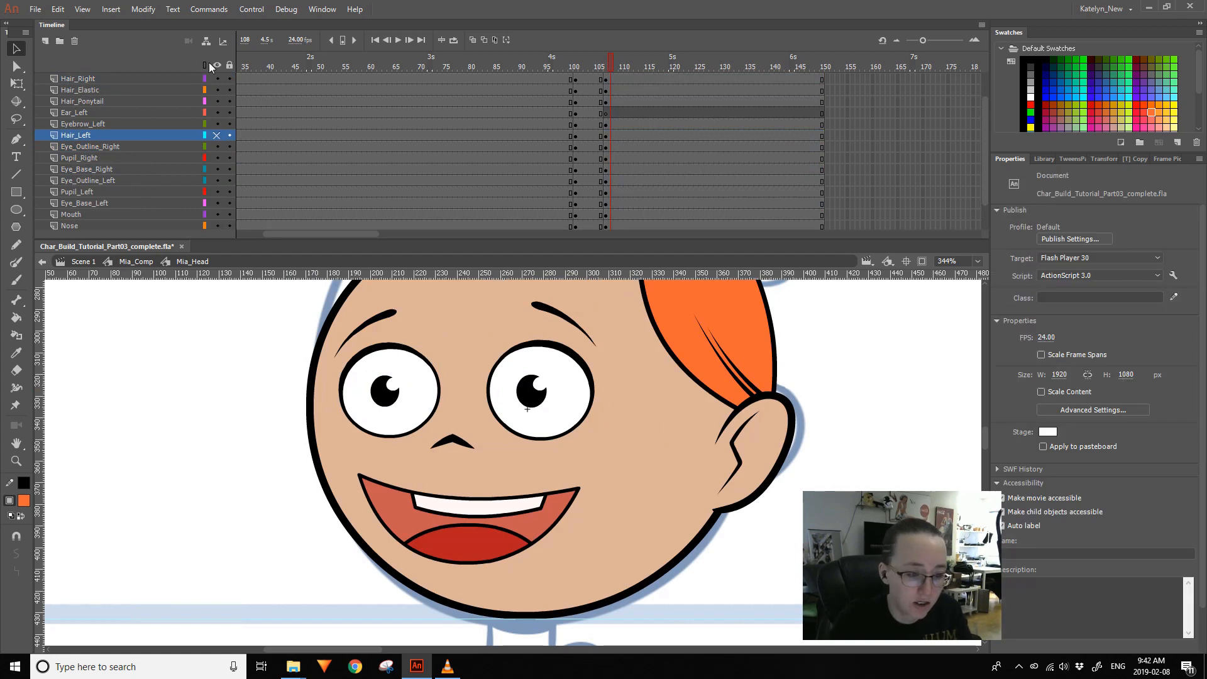
{"action": "left_click", "coordinate": [532, 507]}
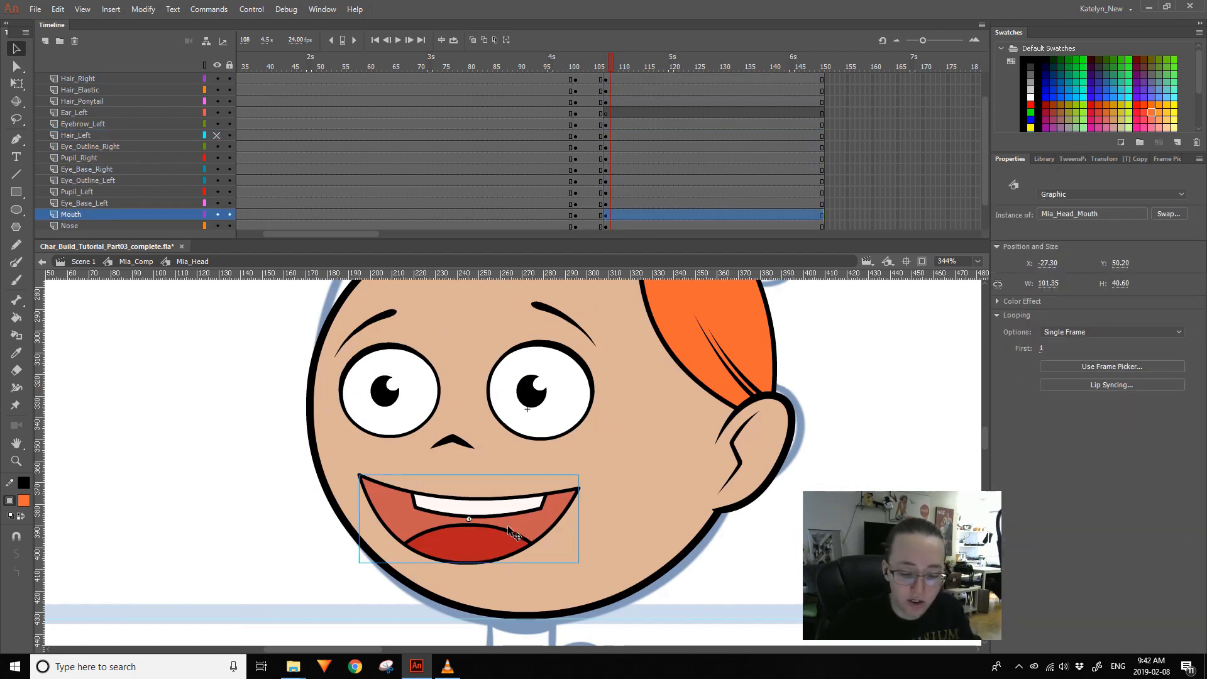
{"action": "key", "text": "ctrl+z"}
- Hide the Hair_Right and Ear_Right layers, and display the Face layer as an outline
{"action": "left_click", "coordinate": [764, 292]}
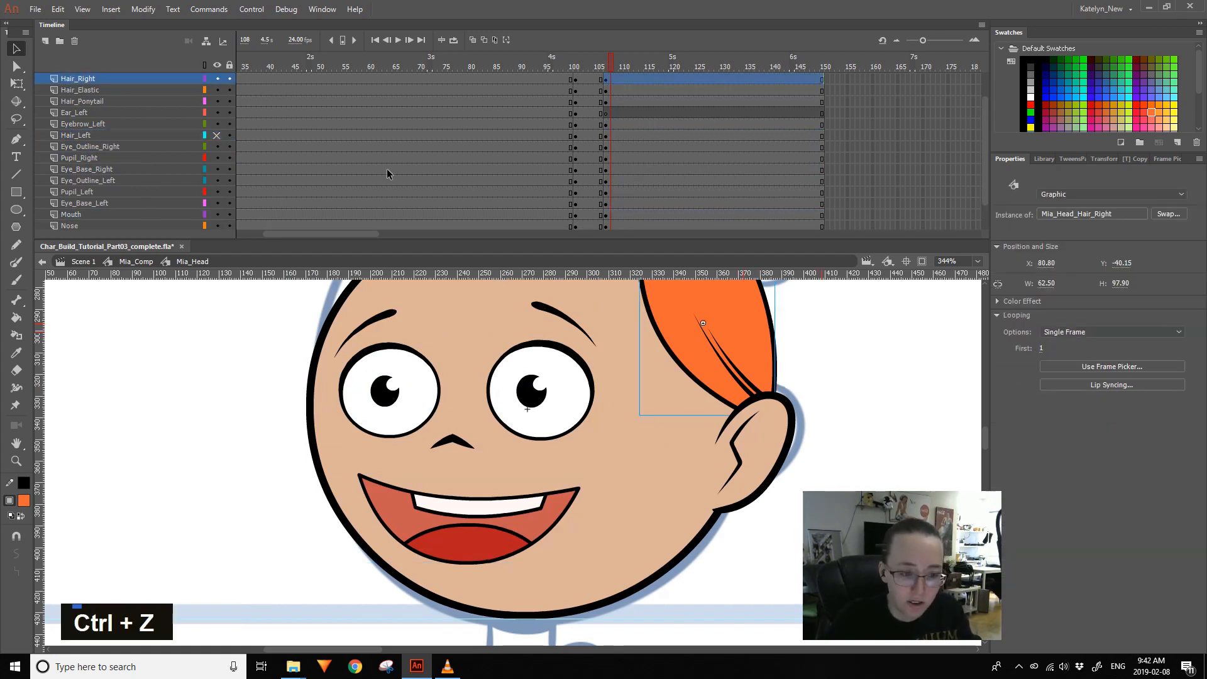
{"action": "left_click", "coordinate": [217, 79]}
{"action": "left_click", "coordinate": [748, 418]}
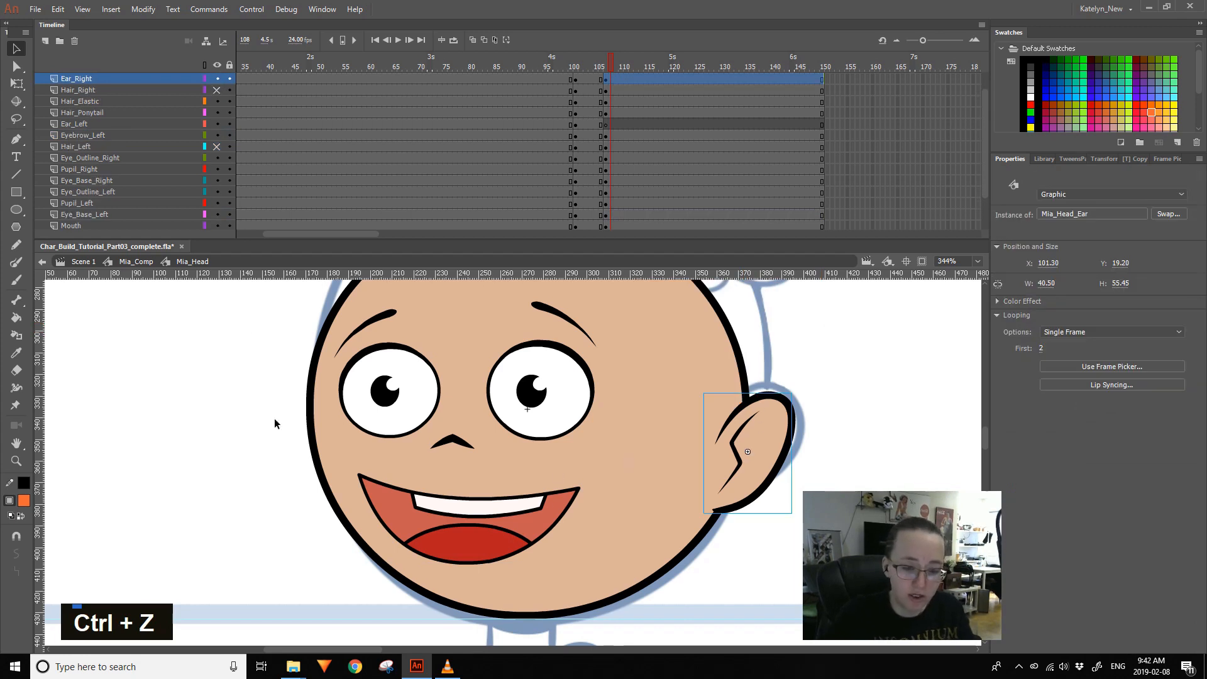
{"action": "left_click", "coordinate": [217, 79]}
{"action": "left_click", "coordinate": [692, 347]}
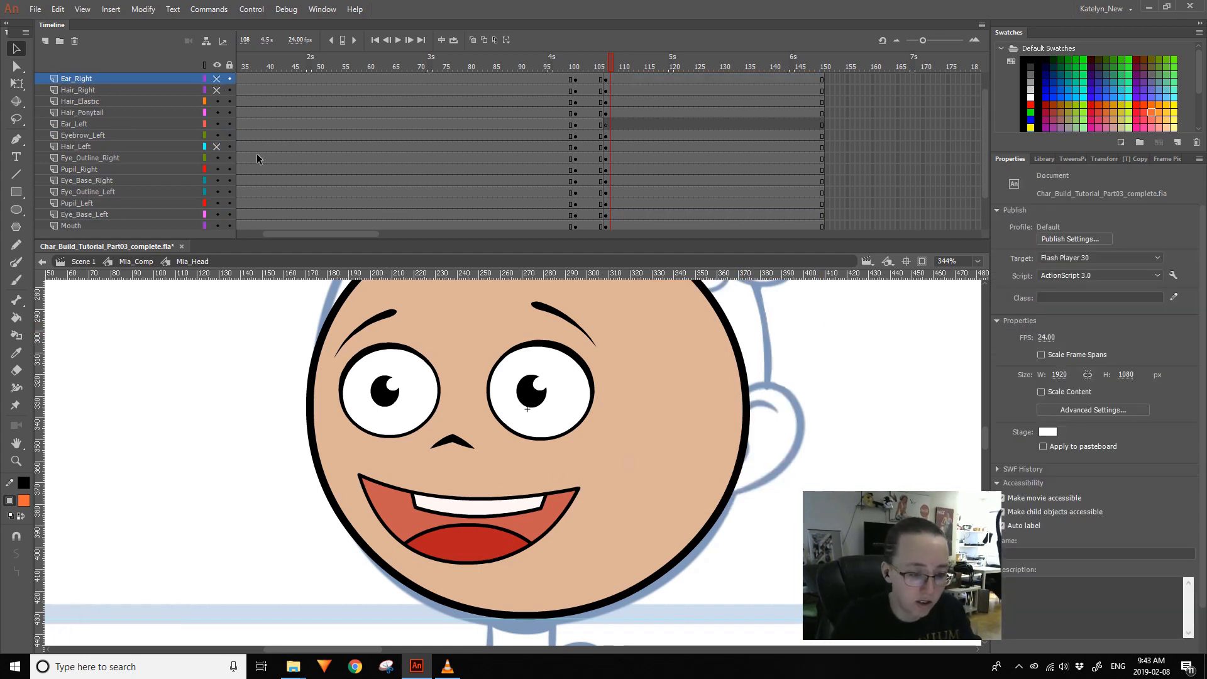
{"action": "scroll", "coordinate": [978, 183], "scroll_direction": "down", "scroll_amount": 2}
{"action": "left_click", "coordinate": [204, 201]}
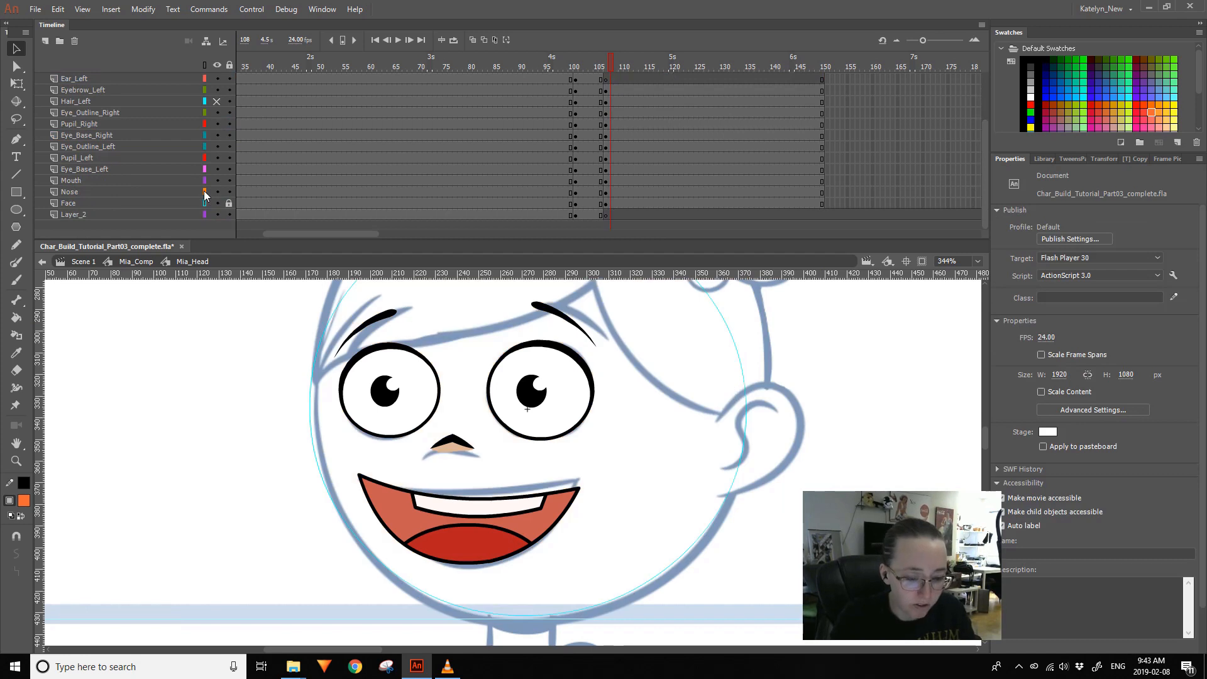
- Open the mouth symbol for editing and scrub between its front and 3/4 lipsync sections
{"action": "double_click", "coordinate": [510, 526]}
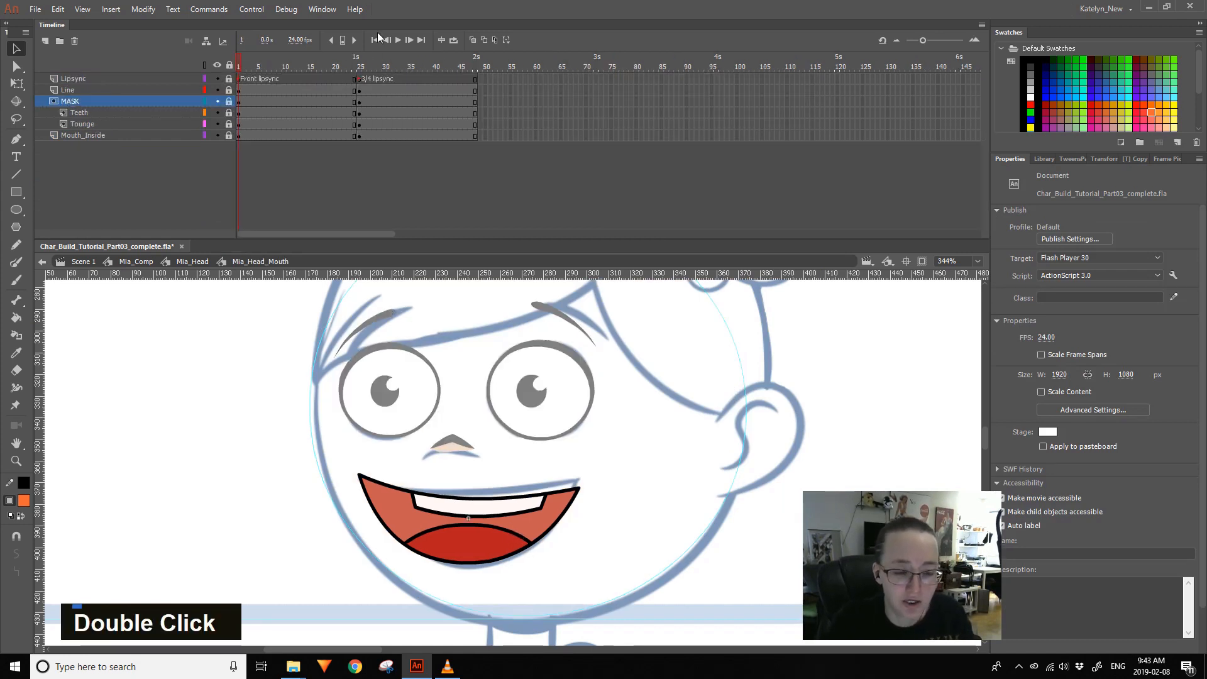
{"action": "left_click", "coordinate": [364, 66]}
{"action": "left_click_drag", "start_coordinate": [365, 66], "coordinate": [238, 115]}
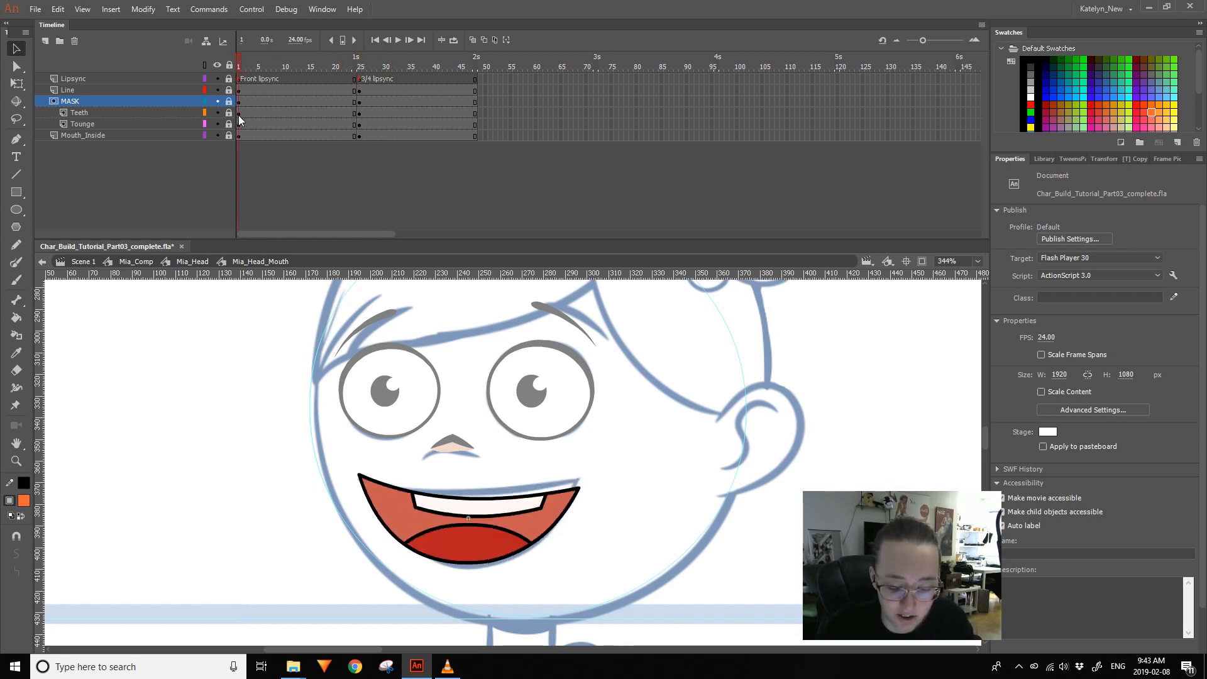
- Clear the 3/4-section keyframes from the Line, MASK, Teeth, Tounge and Mouth_Inside layers
{"action": "left_click_drag", "start_coordinate": [354, 90], "coordinate": [353, 141]}
{"action": "left_click", "coordinate": [353, 142]}
{"action": "left_click_drag", "start_coordinate": [360, 92], "coordinate": [519, 134]}
{"action": "left_click", "coordinate": [363, 79]}
{"action": "left_click_drag", "start_coordinate": [359, 89], "coordinate": [360, 140]}
{"action": "key", "text": "shift+F6"}
{"action": "left_click_drag", "start_coordinate": [520, 90], "coordinate": [524, 141]}
{"action": "key", "text": "shift+F6"}
- Remove the extra frames beyond frame 48 from the mouth layers below Lipsync
{"action": "left_click", "coordinate": [372, 62]}
{"action": "left_click_drag", "start_coordinate": [360, 89], "coordinate": [361, 128]}
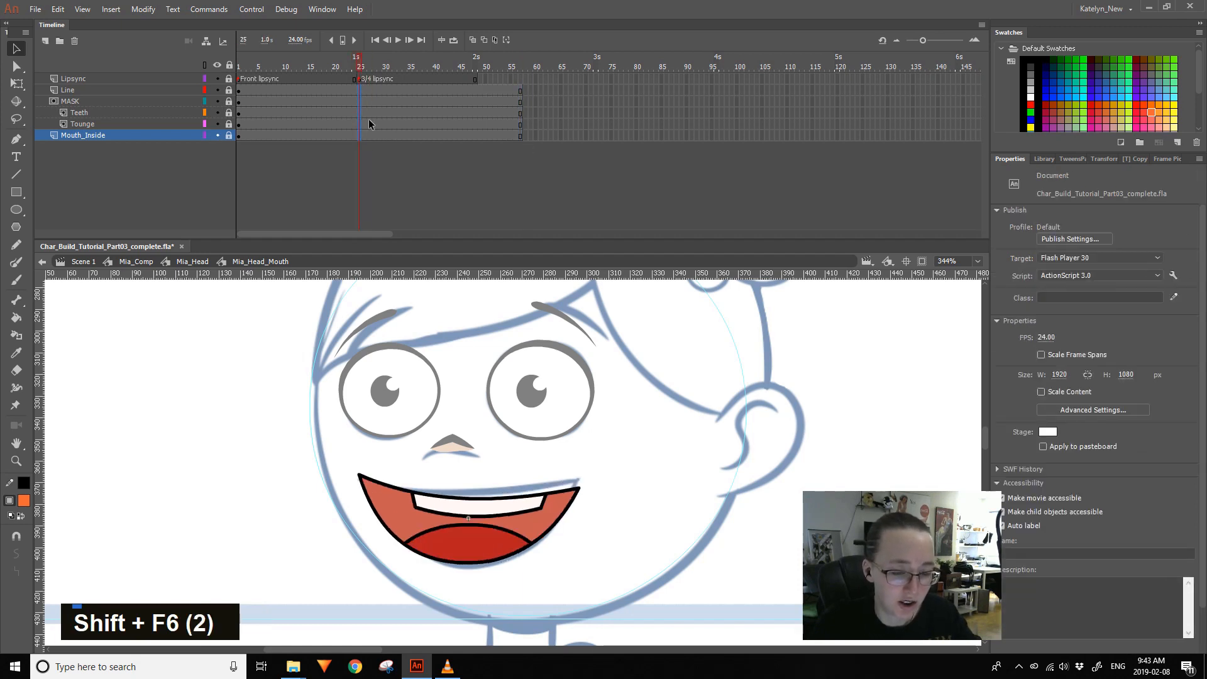
{"action": "left_click_drag", "start_coordinate": [524, 79], "coordinate": [486, 143]}
{"action": "key", "text": "shift+F5"}
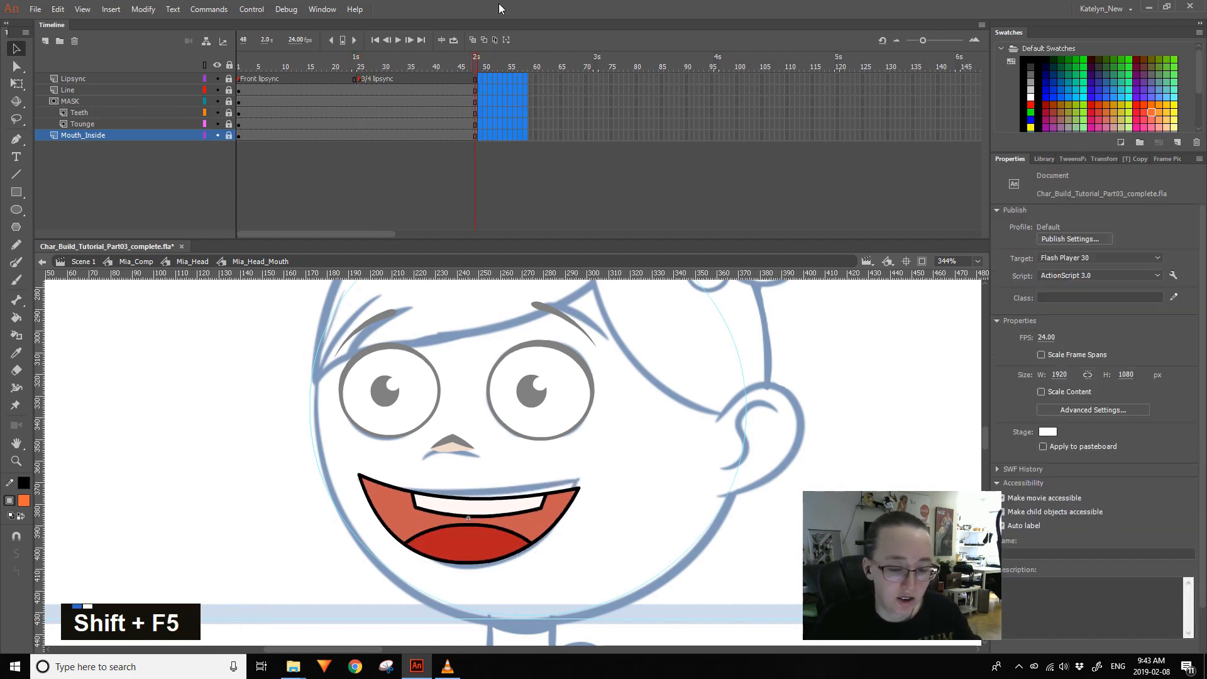
- Unlock the mouth's layers and insert keyframes at frame 25 on Line, MASK, Teeth, Tounge and Mouth_Inside
{"action": "left_click", "coordinate": [356, 62]}
{"action": "left_click", "coordinate": [228, 79], "text": "alt"}
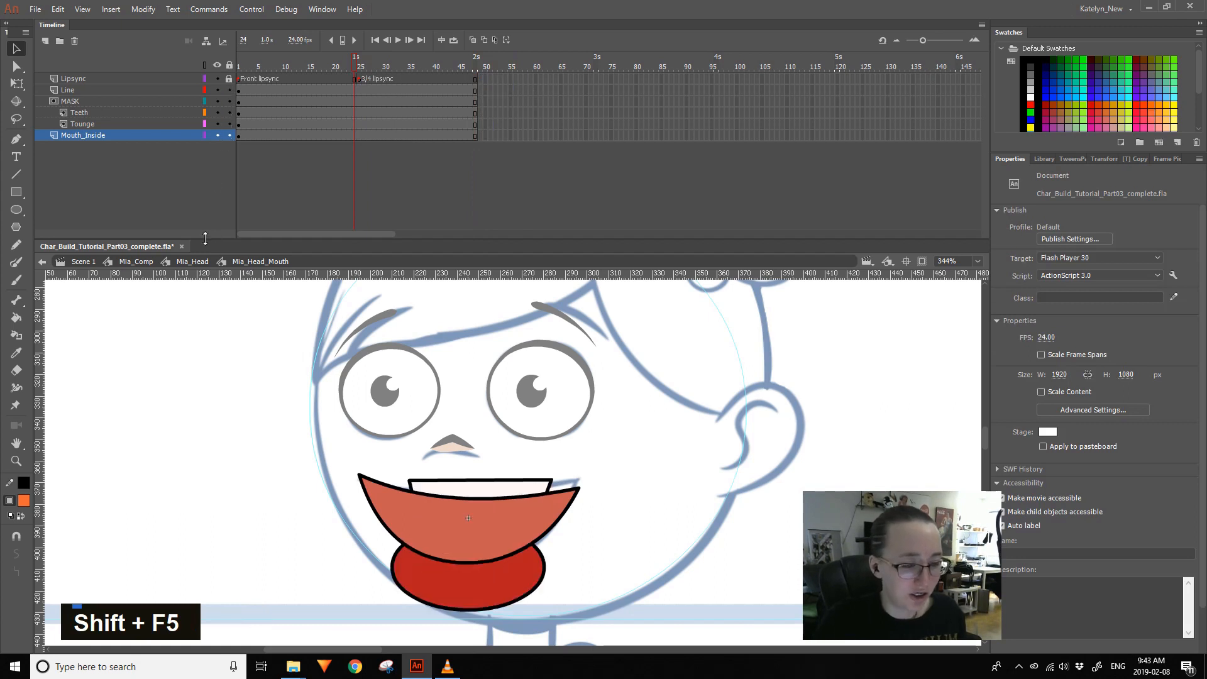
{"action": "left_click", "coordinate": [362, 67]}
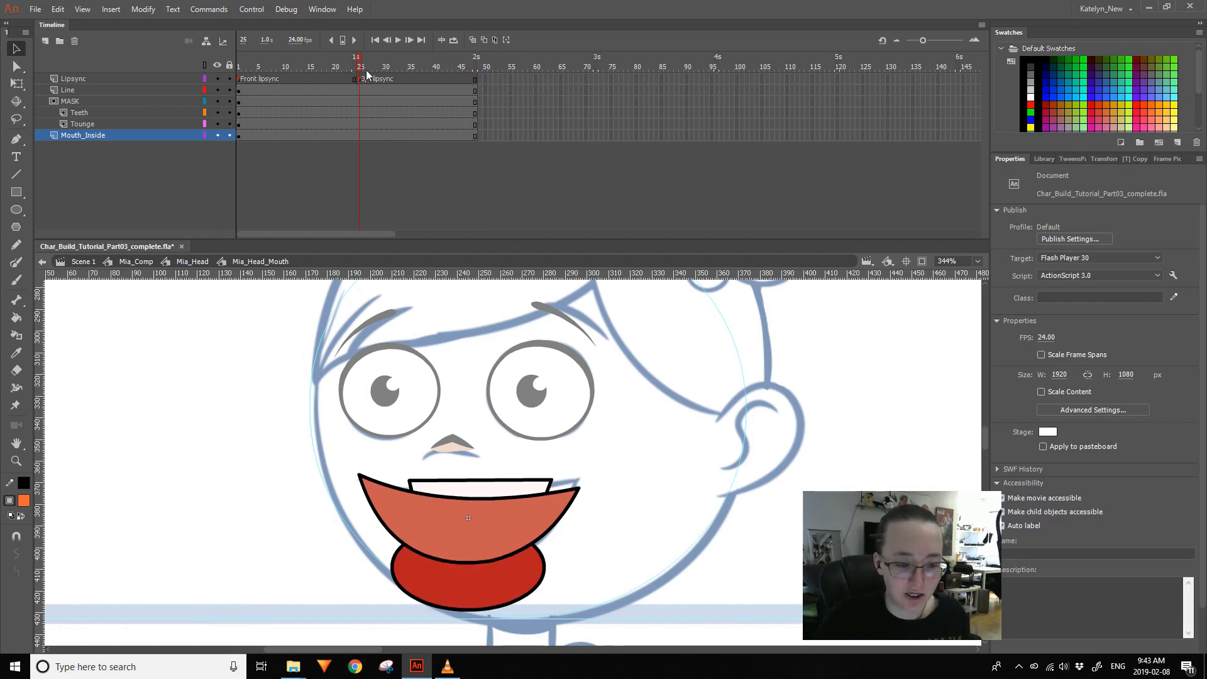
{"action": "left_click_drag", "start_coordinate": [360, 169], "coordinate": [360, 168]}
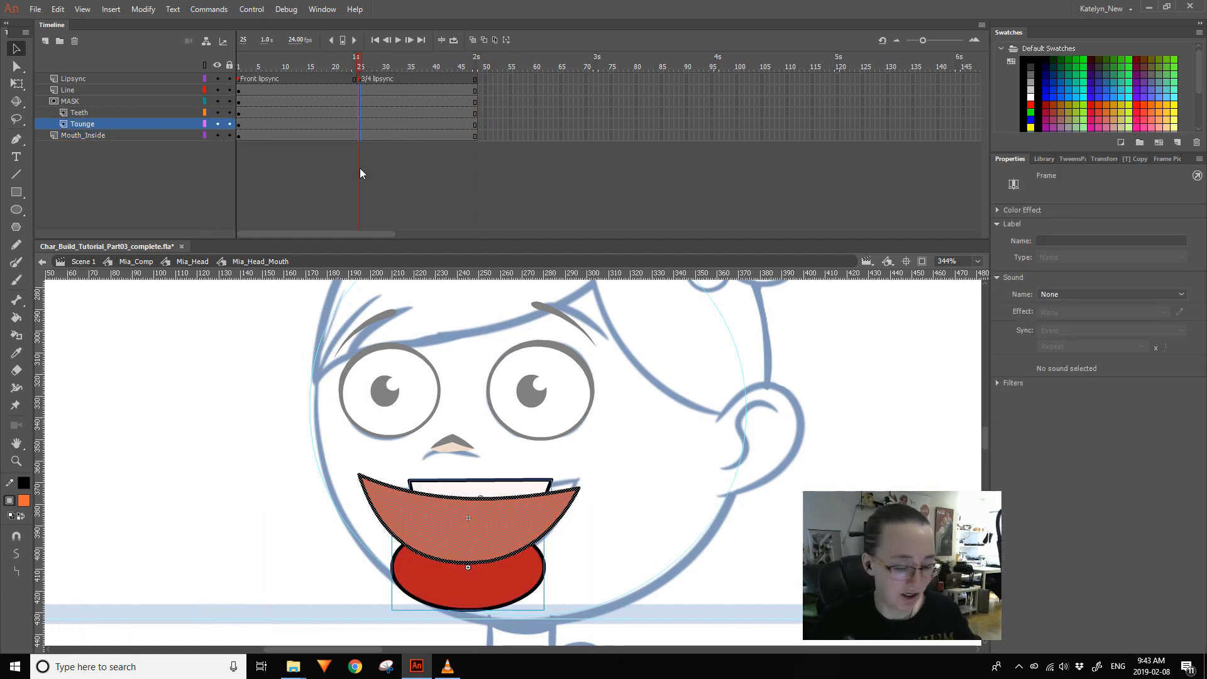
{"action": "key", "text": "F6"}
{"action": "left_click", "coordinate": [482, 324]}
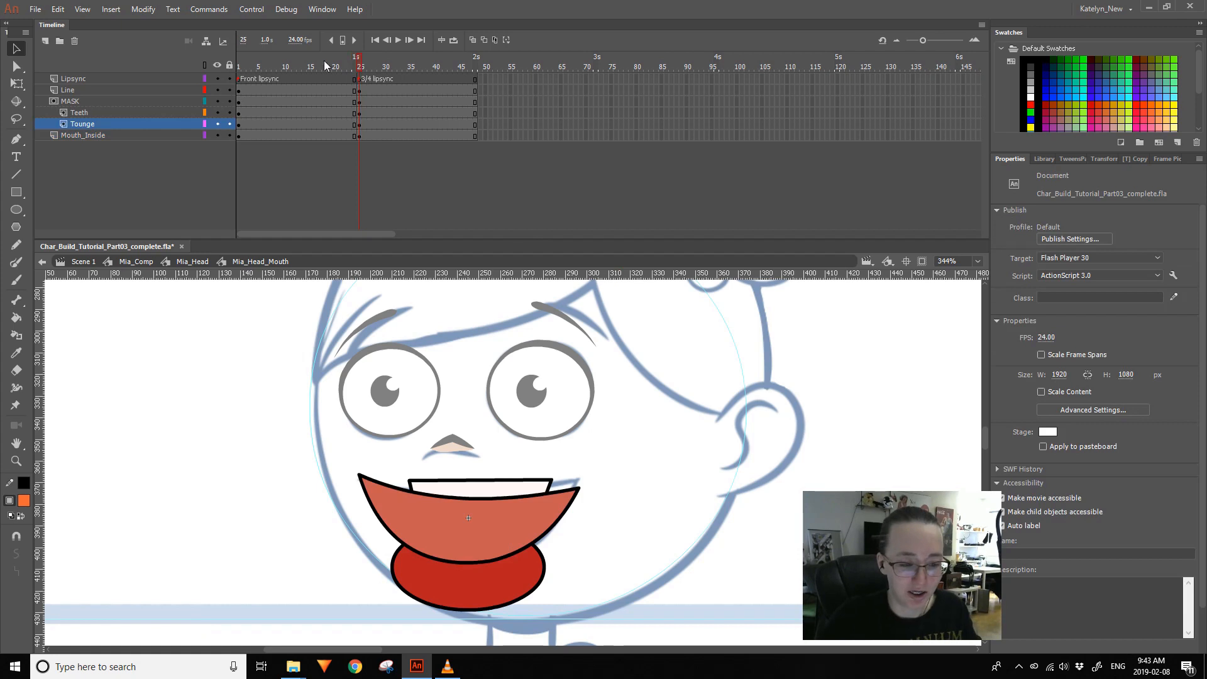
- Display the MASK layer as an outline, keep the Line layer solid, and select the 3/4 lipsync frames
{"action": "left_click", "coordinate": [205, 90]}
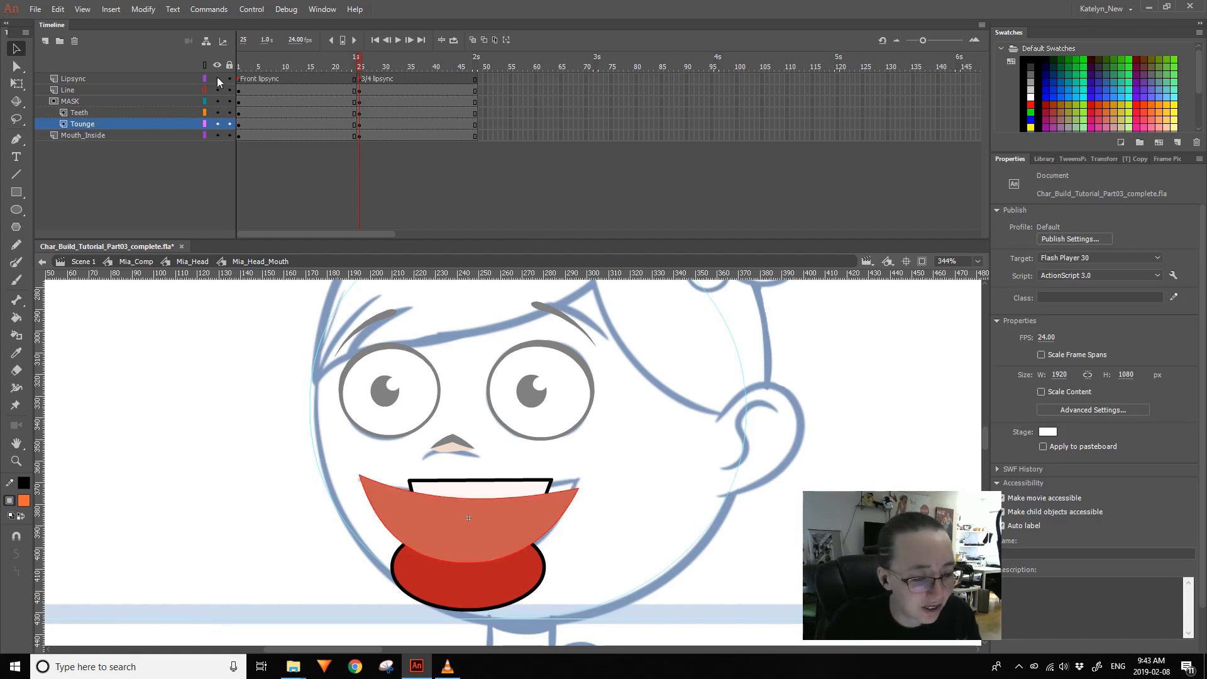
{"action": "left_click", "coordinate": [205, 101]}
{"action": "left_click", "coordinate": [205, 90]}
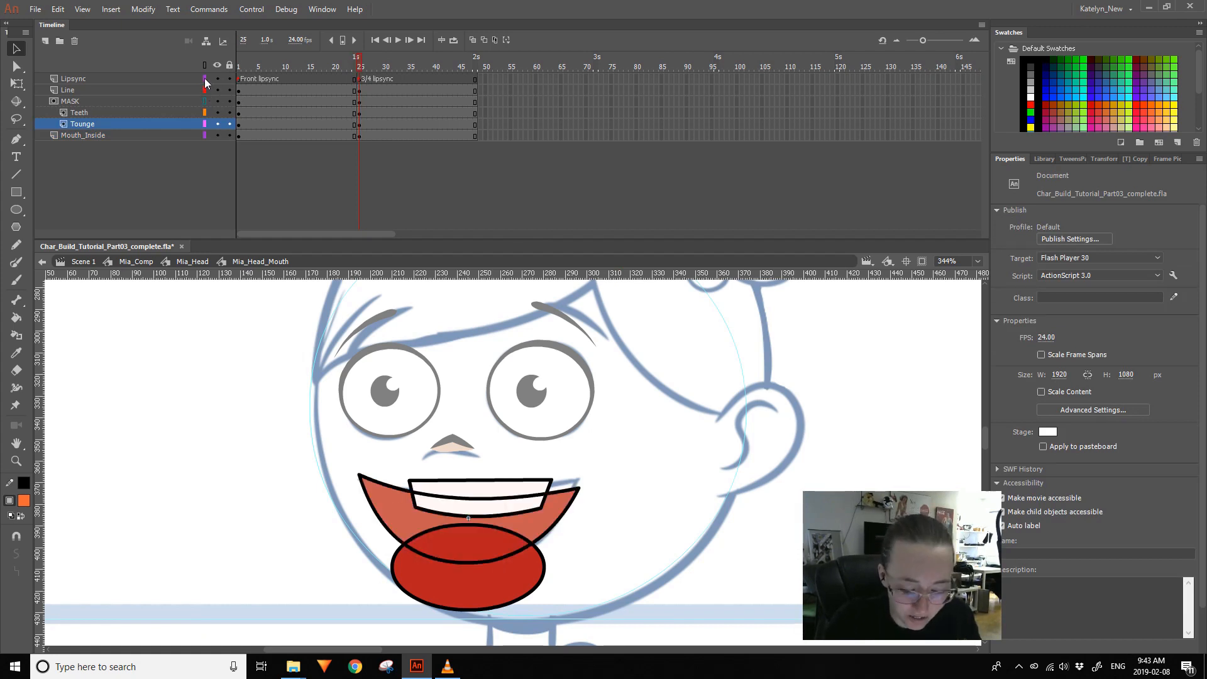
{"action": "double_click", "coordinate": [382, 78]}
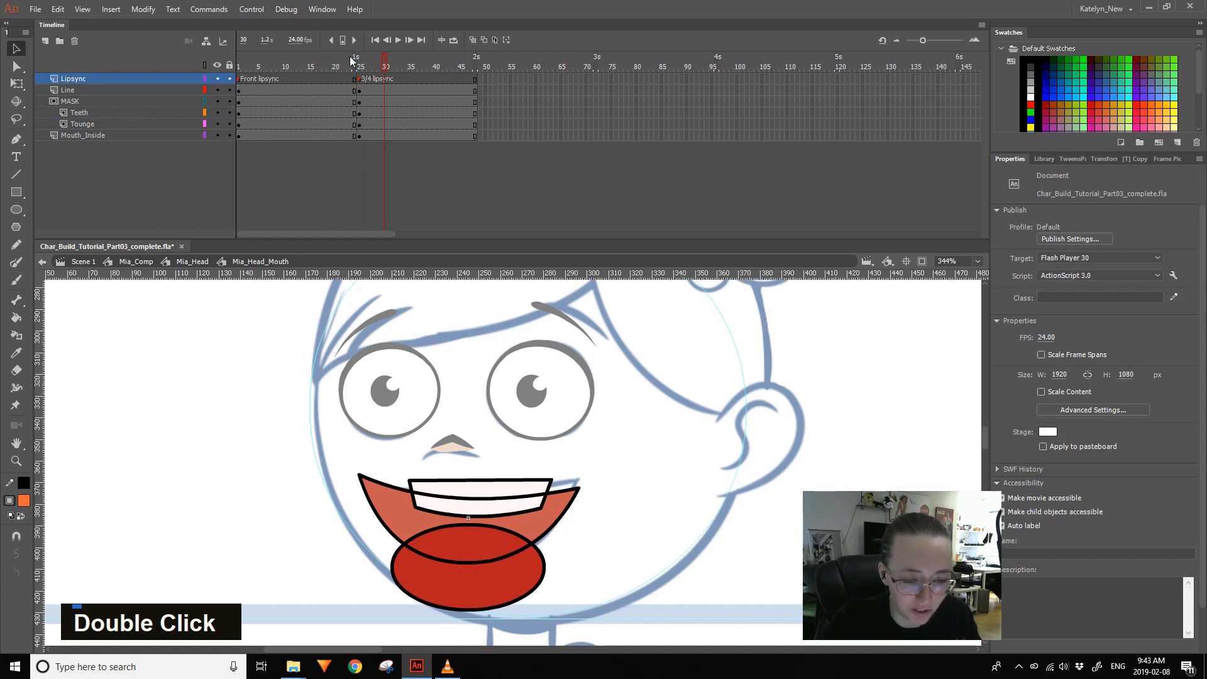
- Open the teeth symbol, remove its second frame, and return to the mouth symbol
{"action": "double_click", "coordinate": [531, 491]}
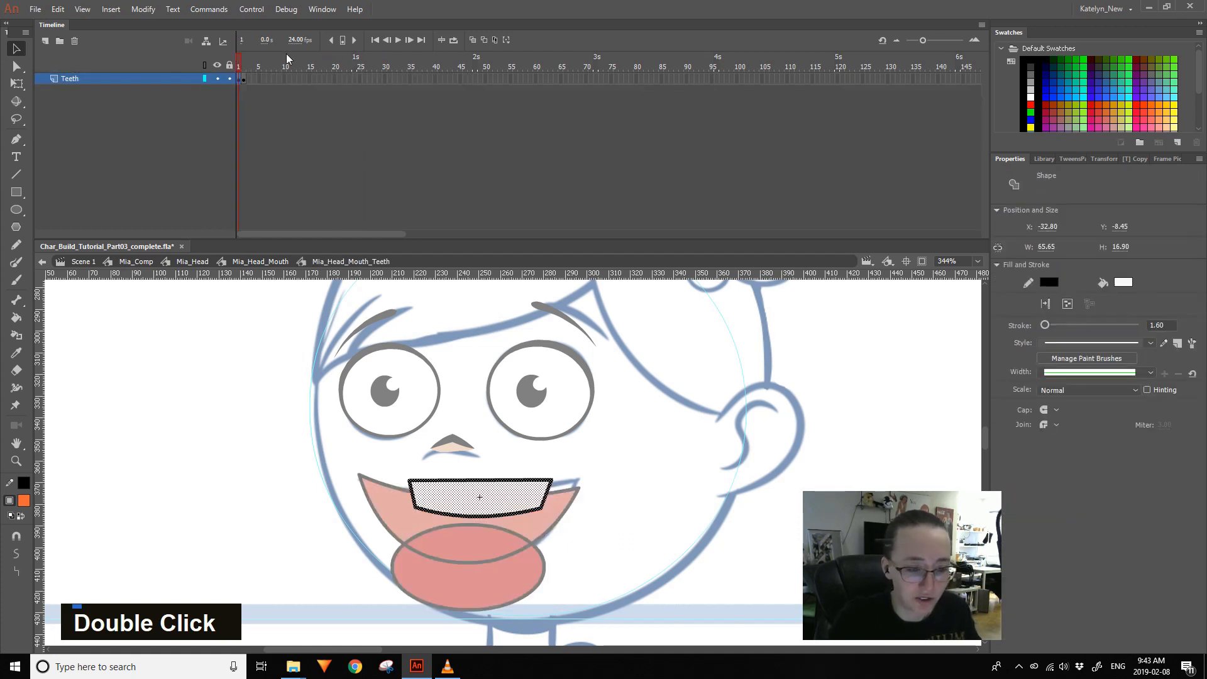
{"action": "left_click", "coordinate": [243, 79]}
{"action": "key", "text": "shift+F5"}
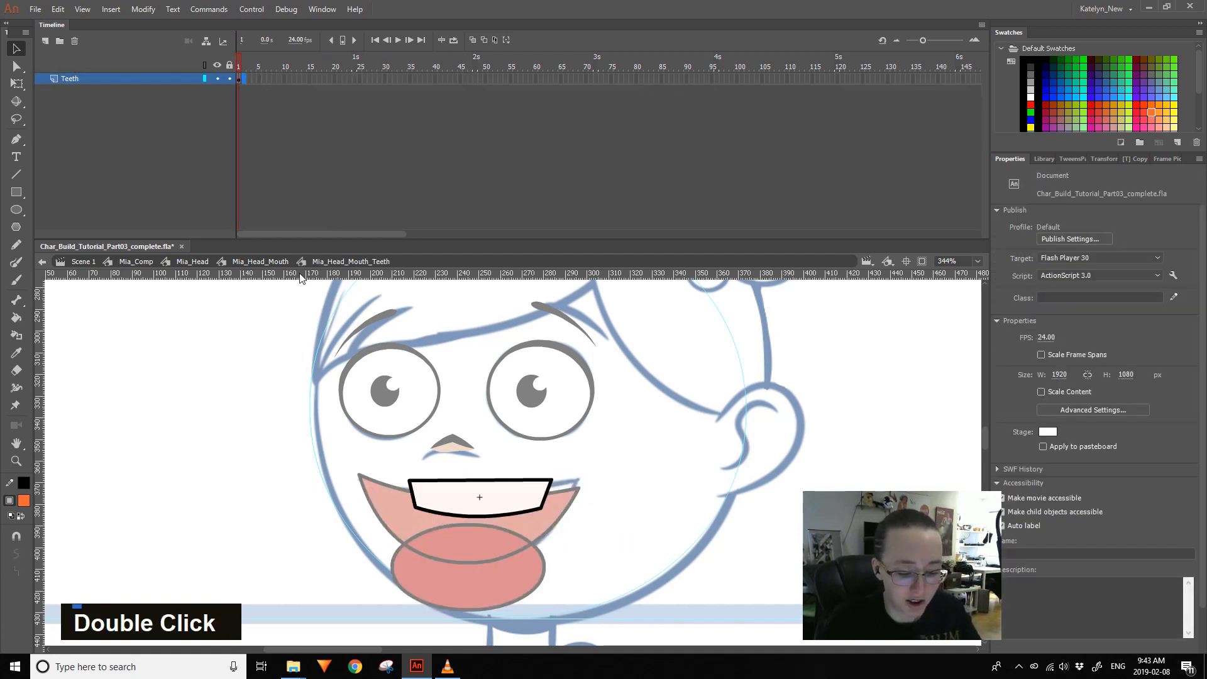
{"action": "double_click", "coordinate": [469, 398]}
- Inspect the tongue symbol's timeline, return to the mouth, and check the frames around the start of the 3/4 lipsync
{"action": "double_click", "coordinate": [465, 531]}
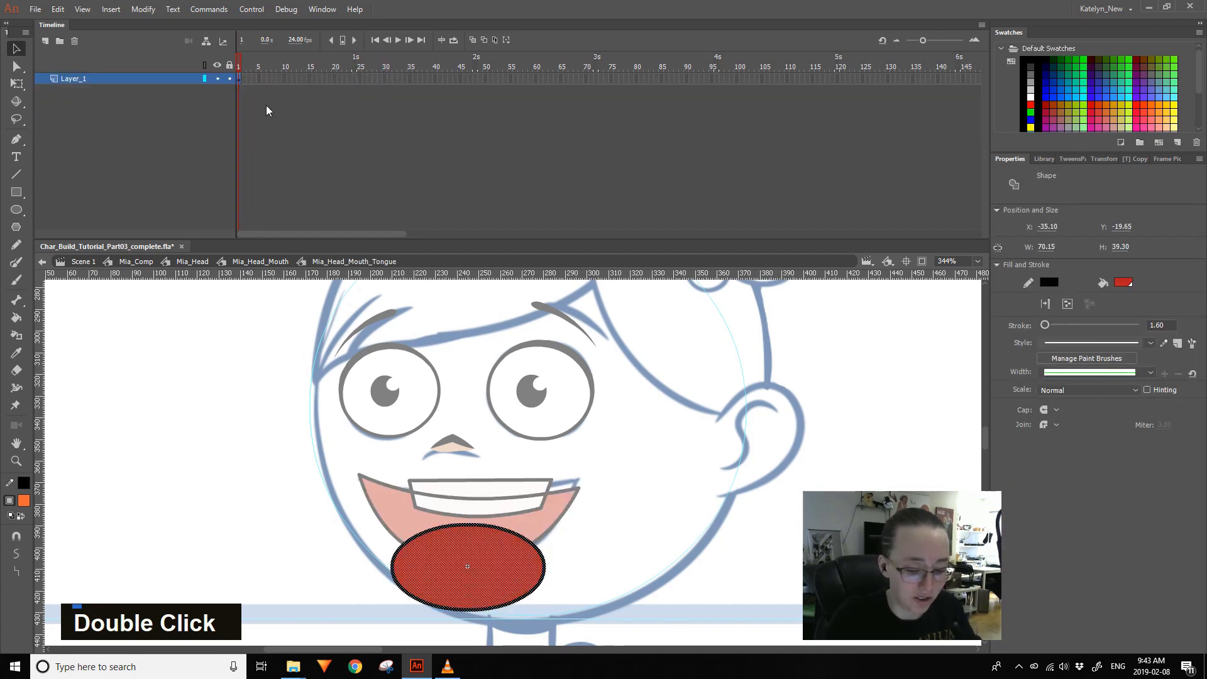
{"action": "double_click", "coordinate": [264, 365]}
{"action": "left_click", "coordinate": [356, 388]}
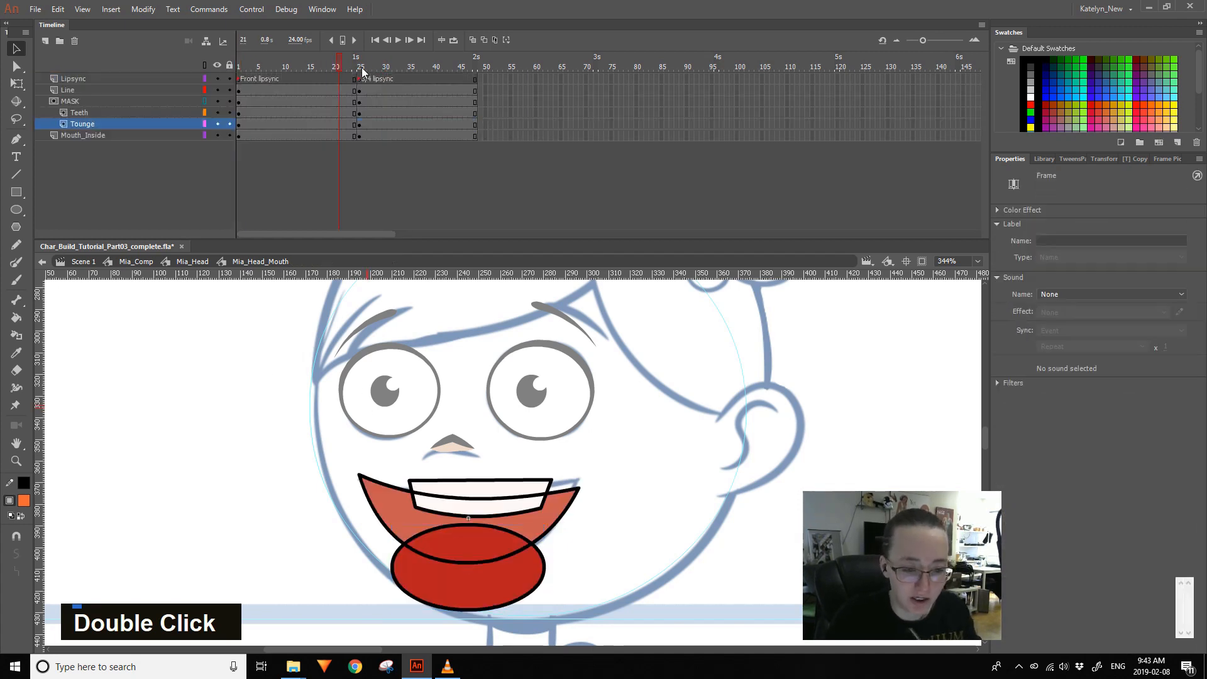
{"action": "left_click", "coordinate": [368, 68]}
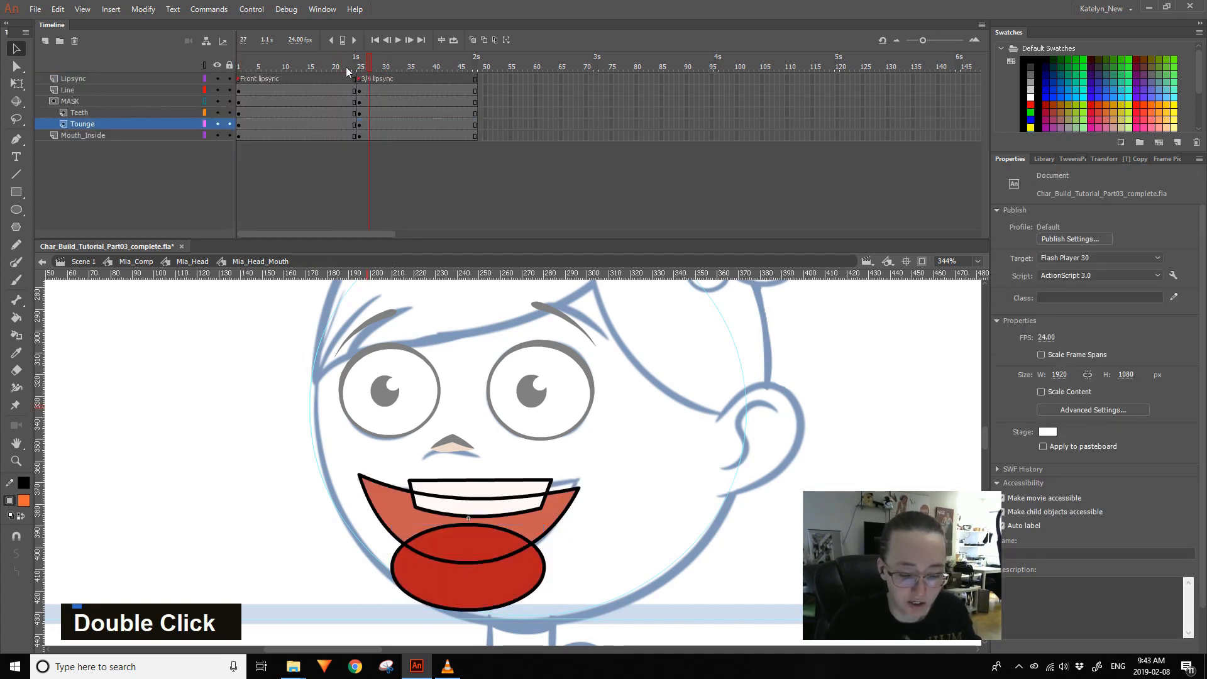
- Return to the head symbol and compare the front-view frames with the three-quarter view at frame 110
{"action": "double_click", "coordinate": [287, 314]}
{"action": "left_click", "coordinate": [587, 65]}
{"action": "left_click", "coordinate": [620, 66]}
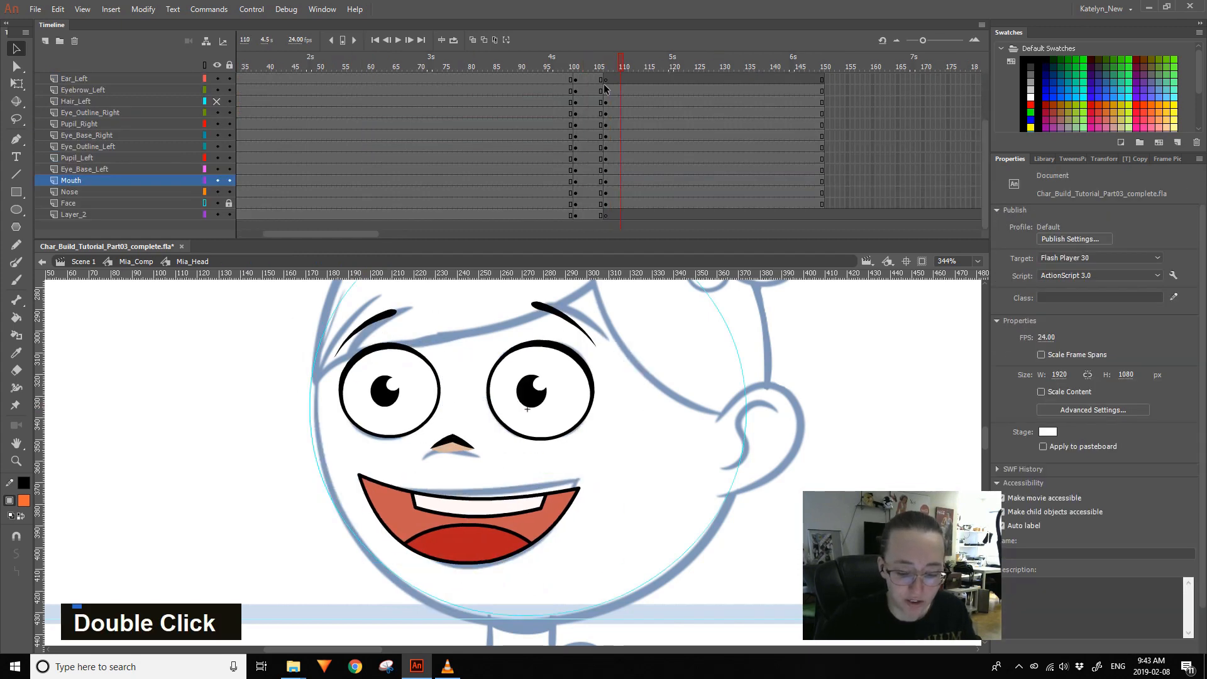
- Open the mouth symbol and go to frame 25, where the 3/4 lipsync frames start
{"action": "double_click", "coordinate": [526, 504]}
{"action": "left_click", "coordinate": [526, 504]}
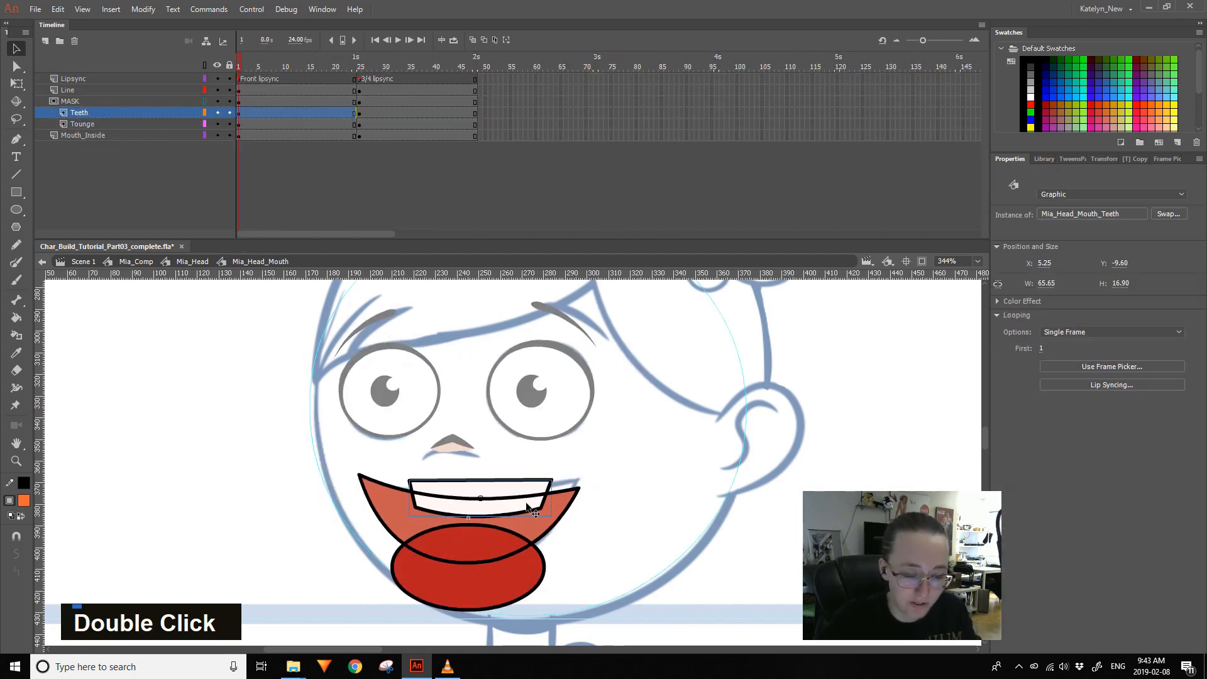
{"action": "left_click", "coordinate": [361, 66]}
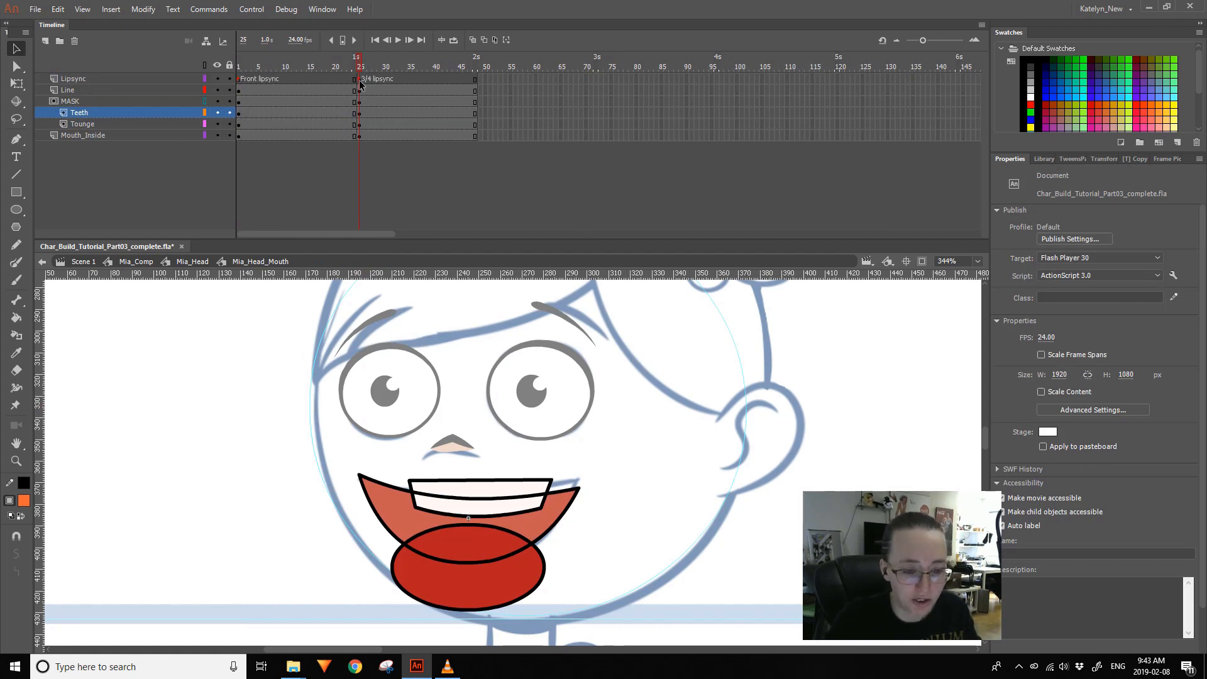
{"action": "left_click_drag", "start_coordinate": [360, 138], "coordinate": [361, 129]}
{"action": "left_click", "coordinate": [399, 176]}
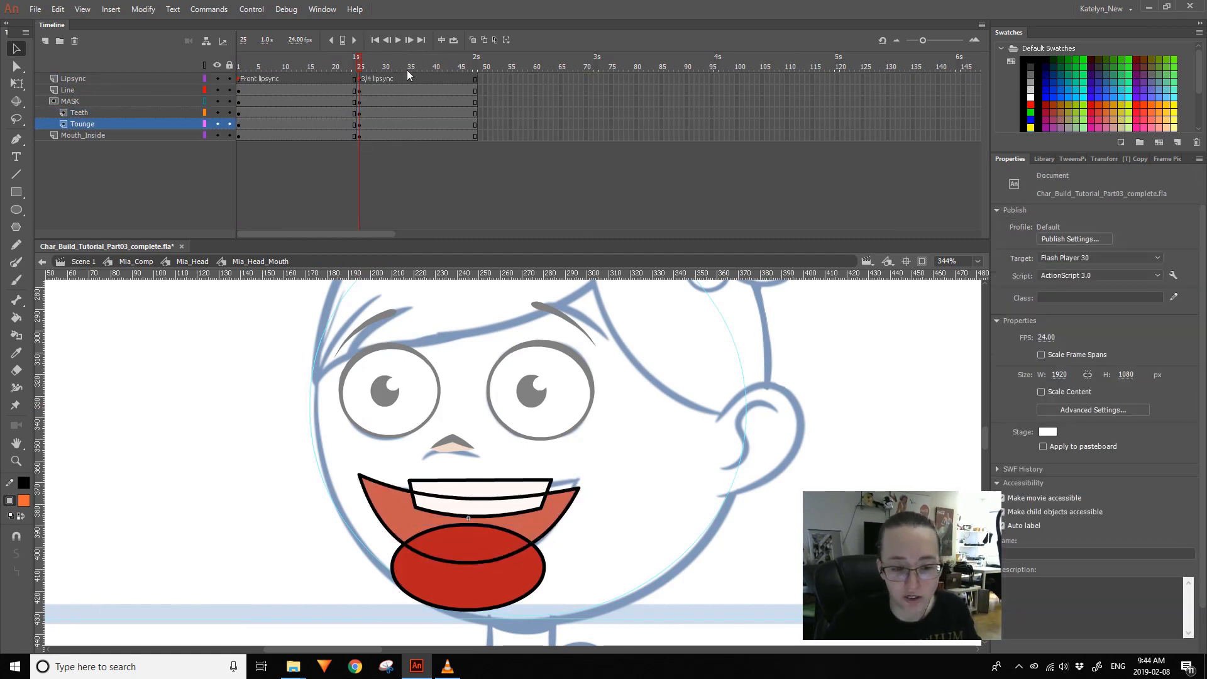
{"action": "left_click_drag", "start_coordinate": [252, 75], "coordinate": [360, 69]}
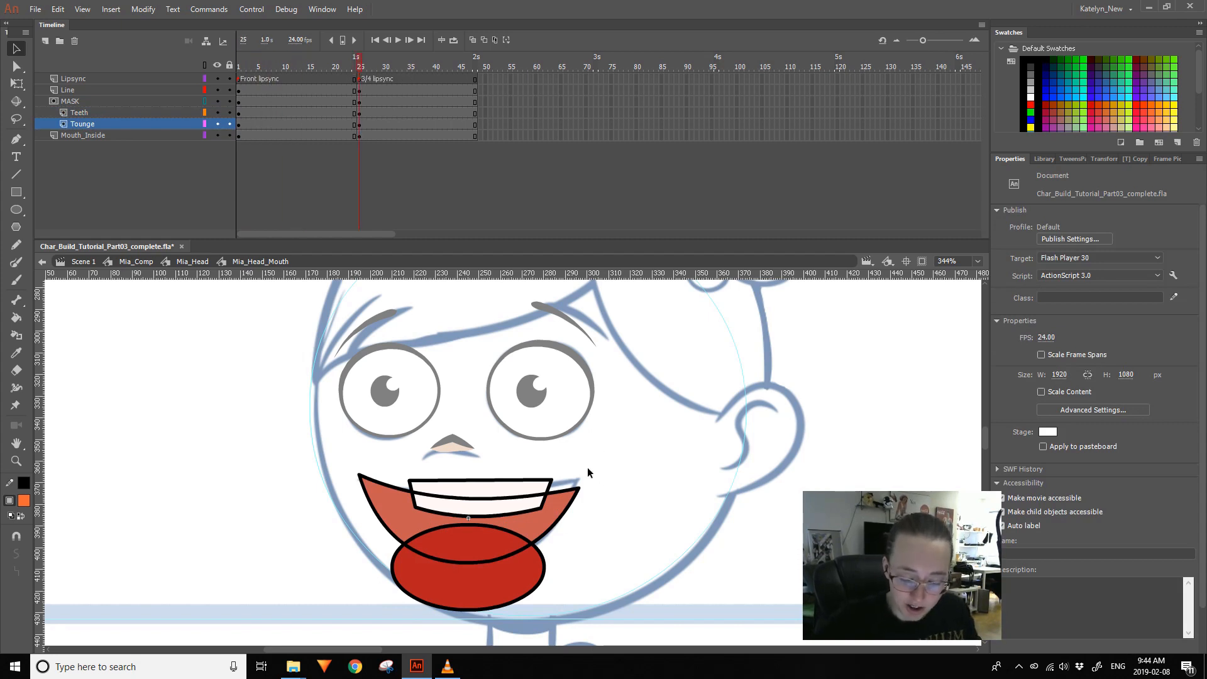
- Isolate the Line layer and skew the whole 3/4 mouth outline so its two ends line up with the sketch
{"action": "left_click", "coordinate": [563, 498]}
{"action": "left_click", "coordinate": [568, 513]}
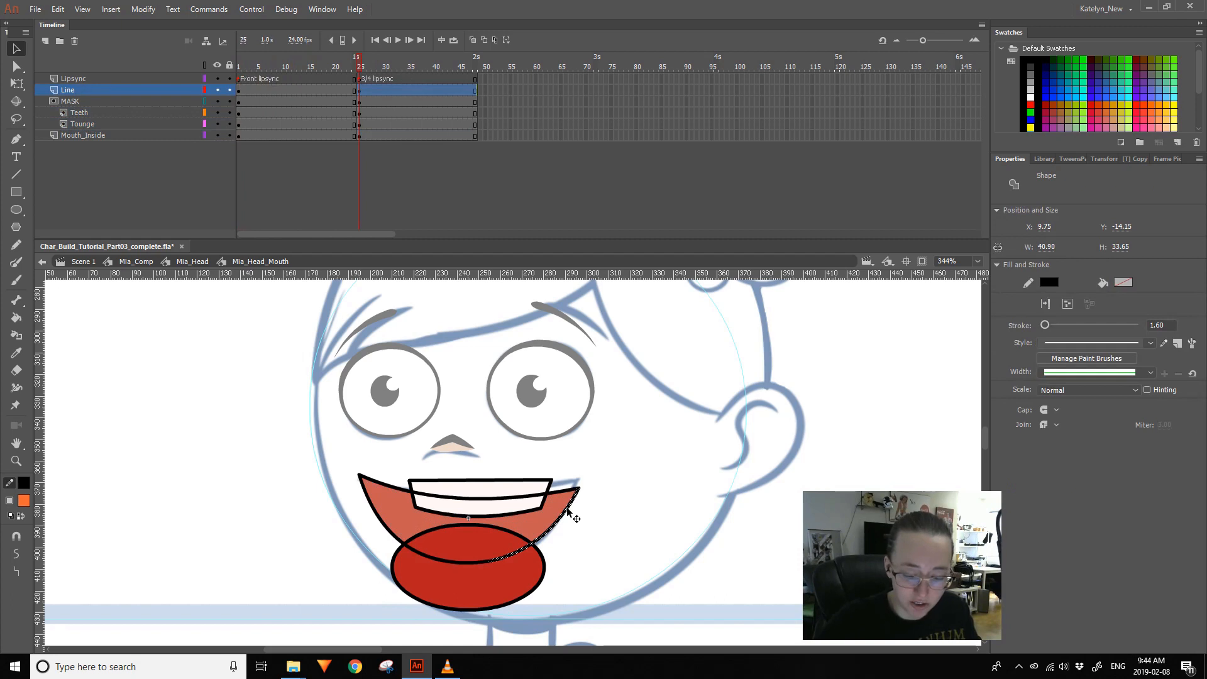
{"action": "left_click", "coordinate": [217, 89], "text": "alt"}
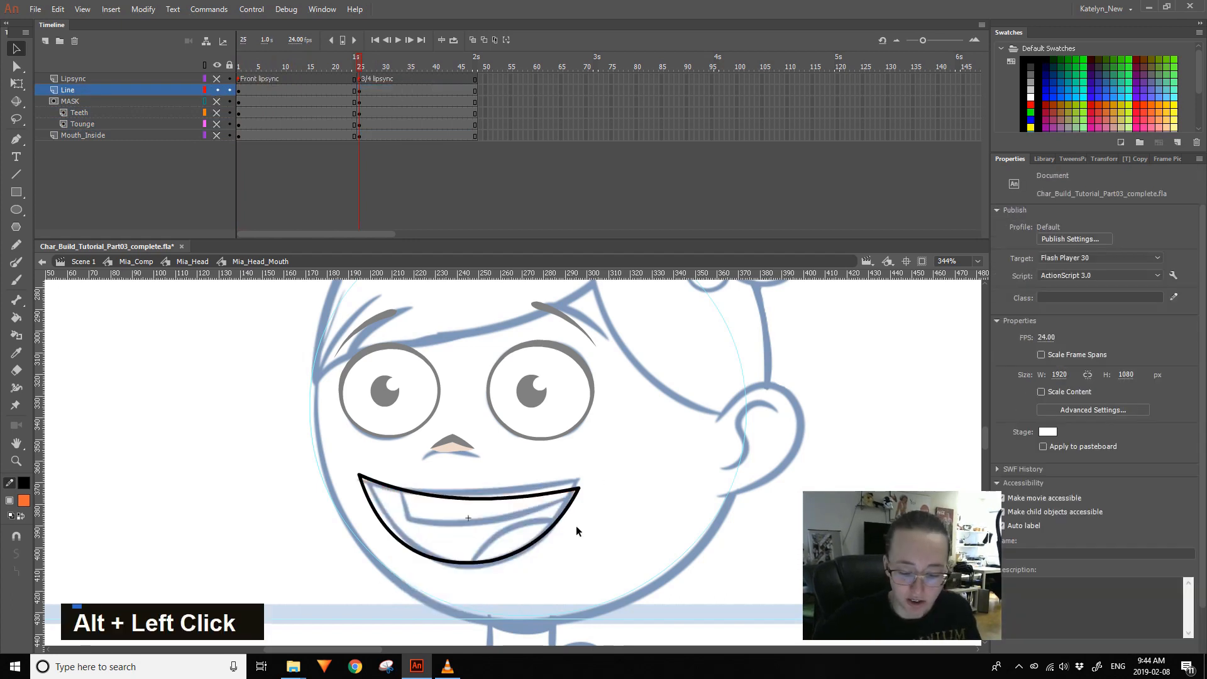
{"action": "double_click", "coordinate": [577, 496]}
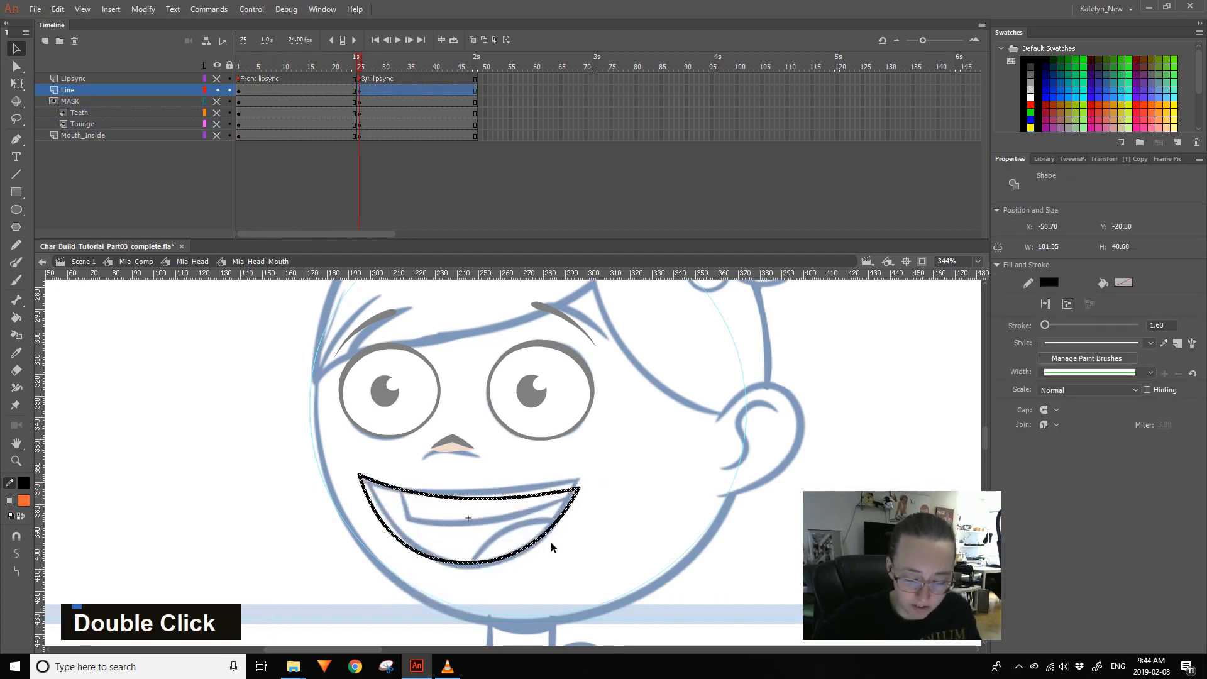
{"action": "key", "text": "q"}
{"action": "left_click_drag", "start_coordinate": [361, 494], "coordinate": [365, 524]}
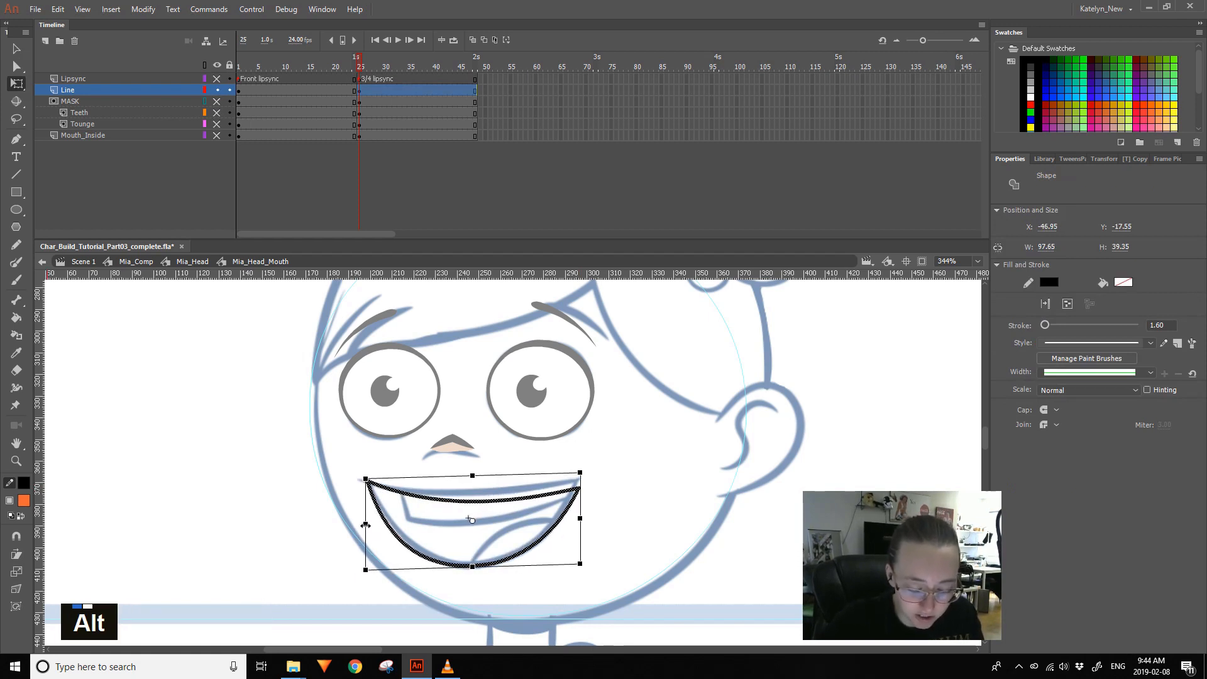
{"action": "left_click_drag", "start_coordinate": [580, 539], "coordinate": [580, 507]}
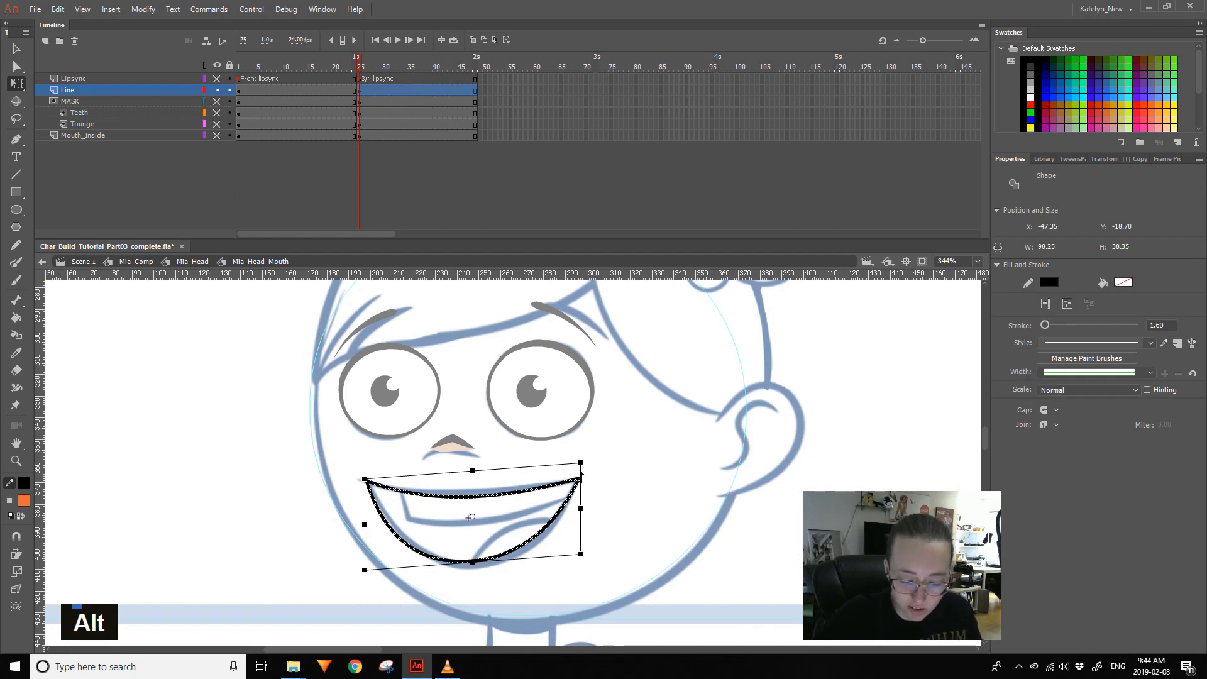
- Refine the 3/4 mouth outline's corner and lower curve to follow the sketch, and delete the stray piece of line at the corner
{"action": "left_click", "coordinate": [366, 450]}
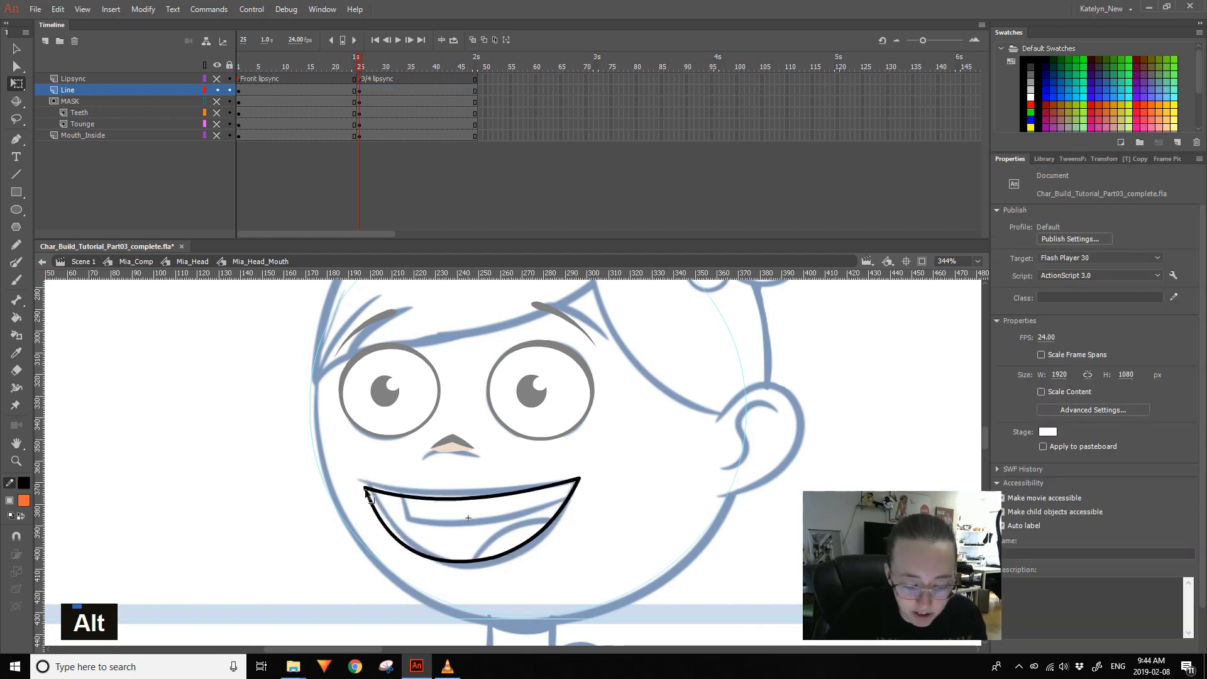
{"action": "left_click_drag", "start_coordinate": [468, 561], "coordinate": [472, 563]}
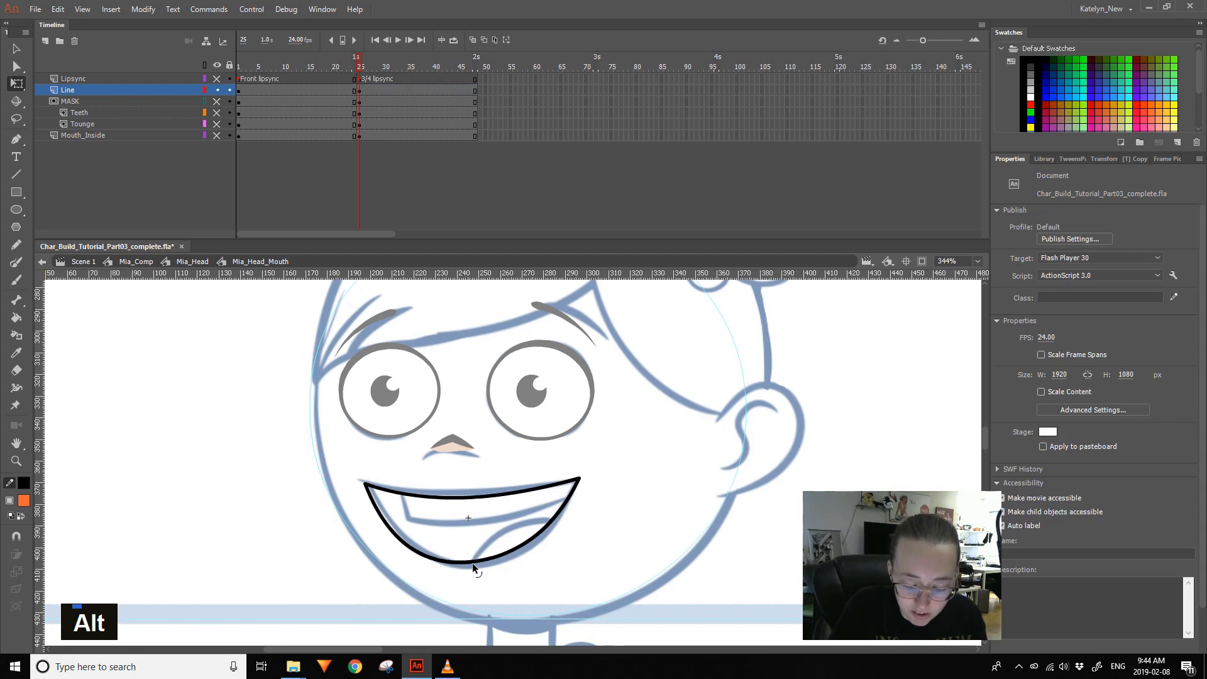
{"action": "key", "text": "ctrl+z"}
{"action": "left_click", "coordinate": [500, 557], "text": "ctrl+shift"}
{"action": "left_click", "coordinate": [454, 560], "text": "ctrl+shift"}
{"action": "left_click_drag", "start_coordinate": [482, 561], "coordinate": [497, 564]}
{"action": "key", "text": "ctrl+z"}
{"action": "key", "text": "ctrl+z"}
{"action": "left_click", "coordinate": [589, 498]}
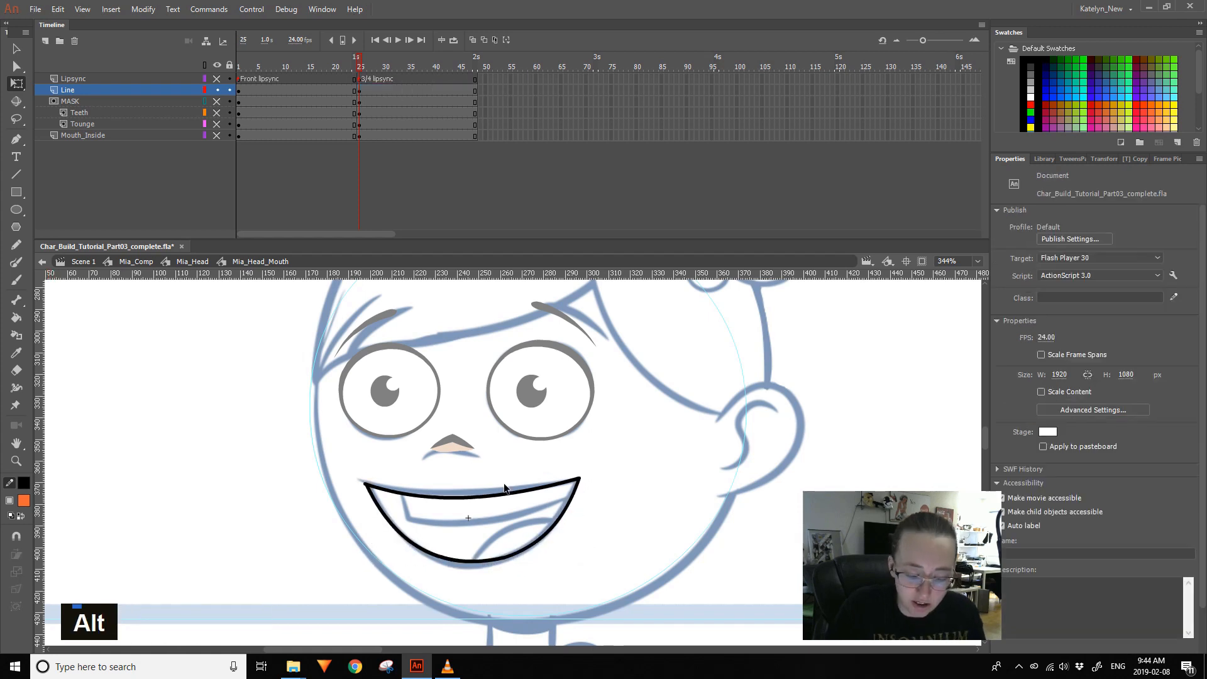
{"action": "left_click", "coordinate": [364, 488]}
{"action": "key", "text": "Delete"}
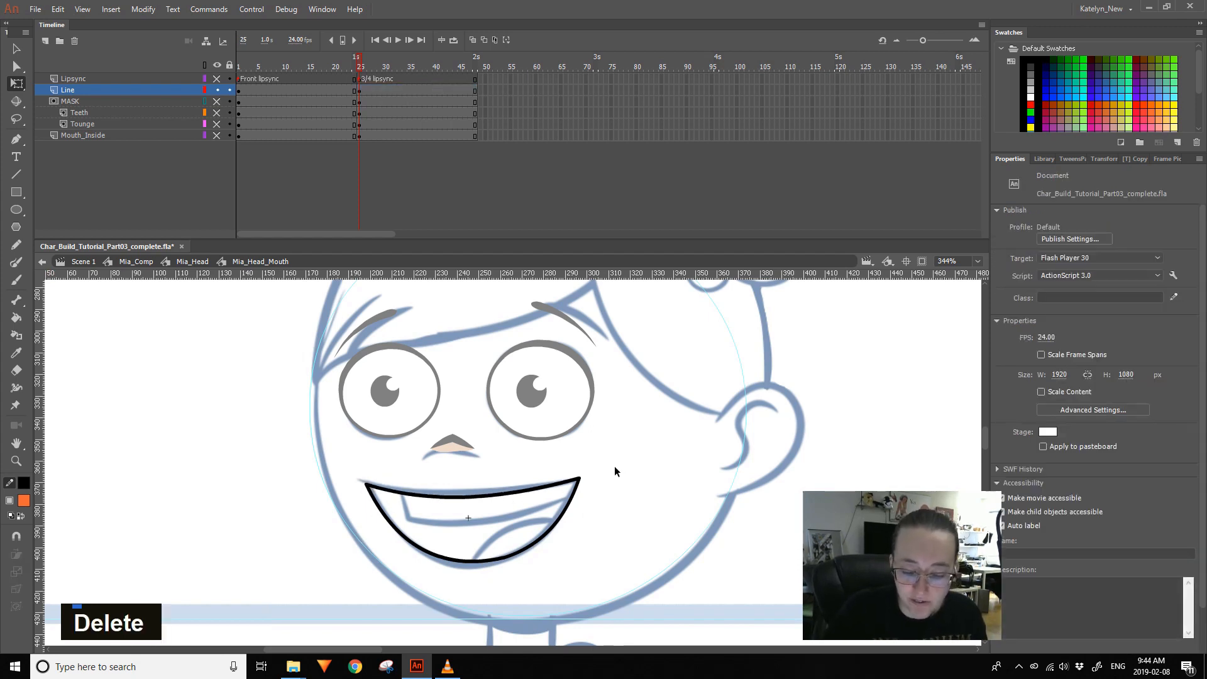
- Copy the 3/4 mouth outline's keyframe at frame 25 from the Line layer to the Mouth_Inside layer
{"action": "left_click", "coordinate": [323, 63]}
{"action": "left_click", "coordinate": [376, 66]}
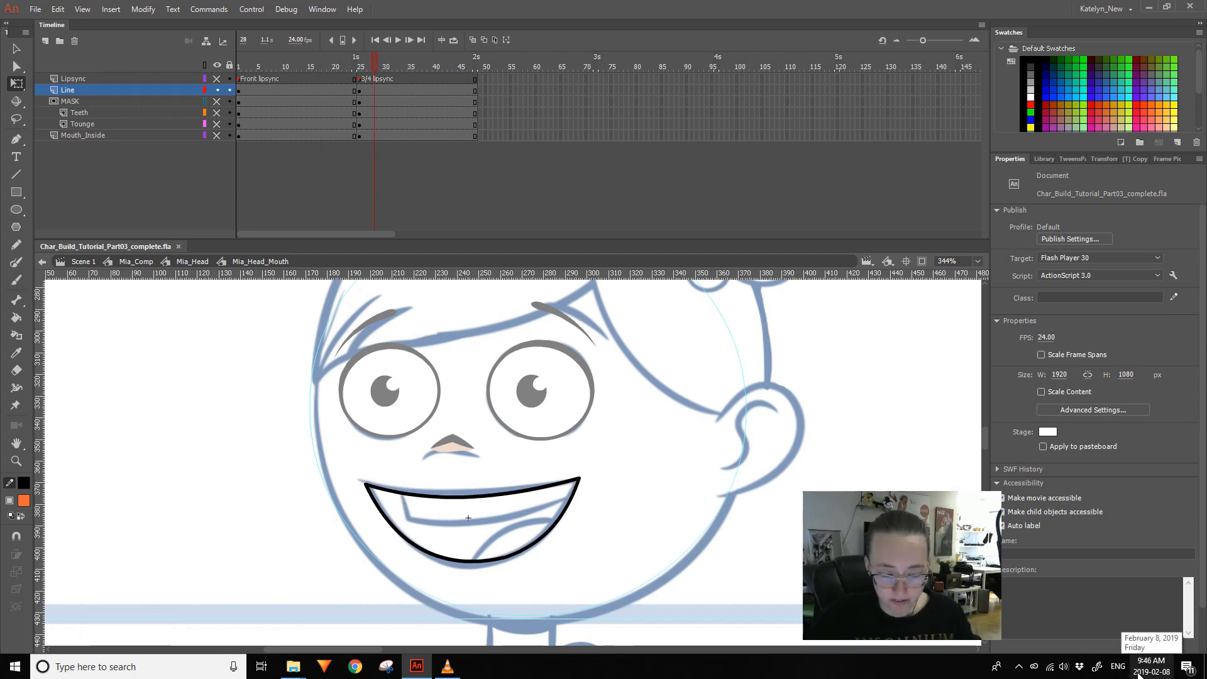
{"action": "left_click", "coordinate": [363, 64]}
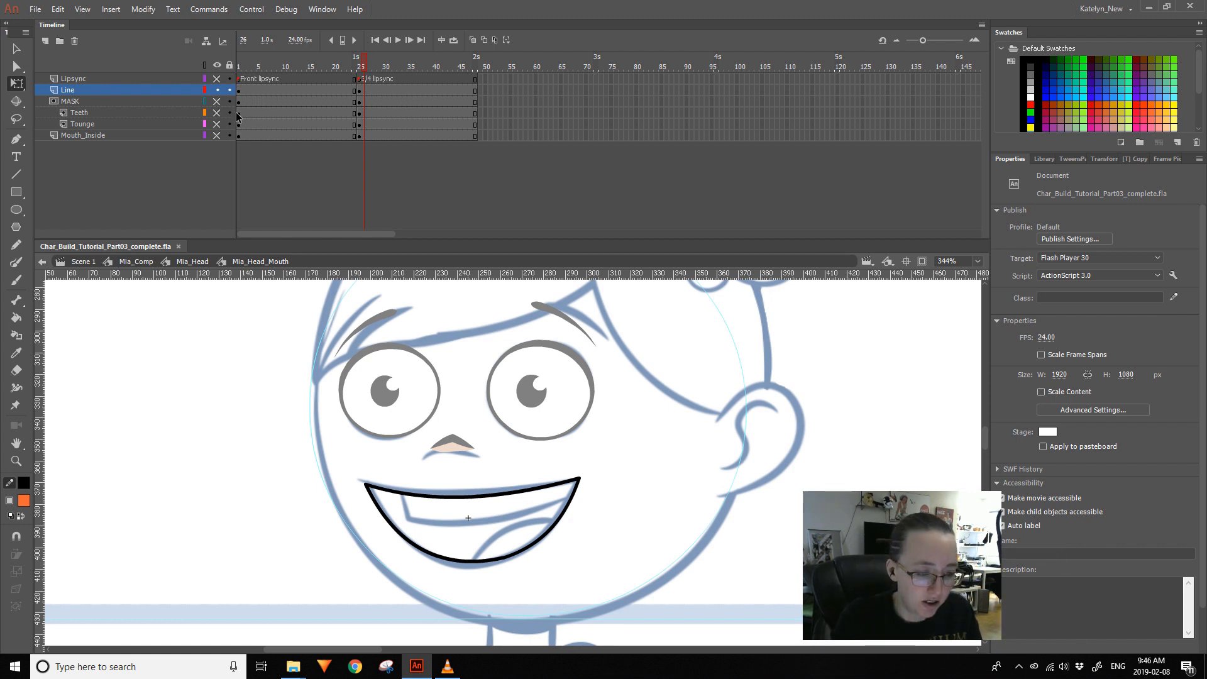
{"action": "left_click", "coordinate": [360, 91]}
{"action": "left_click_drag", "start_coordinate": [356, 91], "coordinate": [357, 132]}
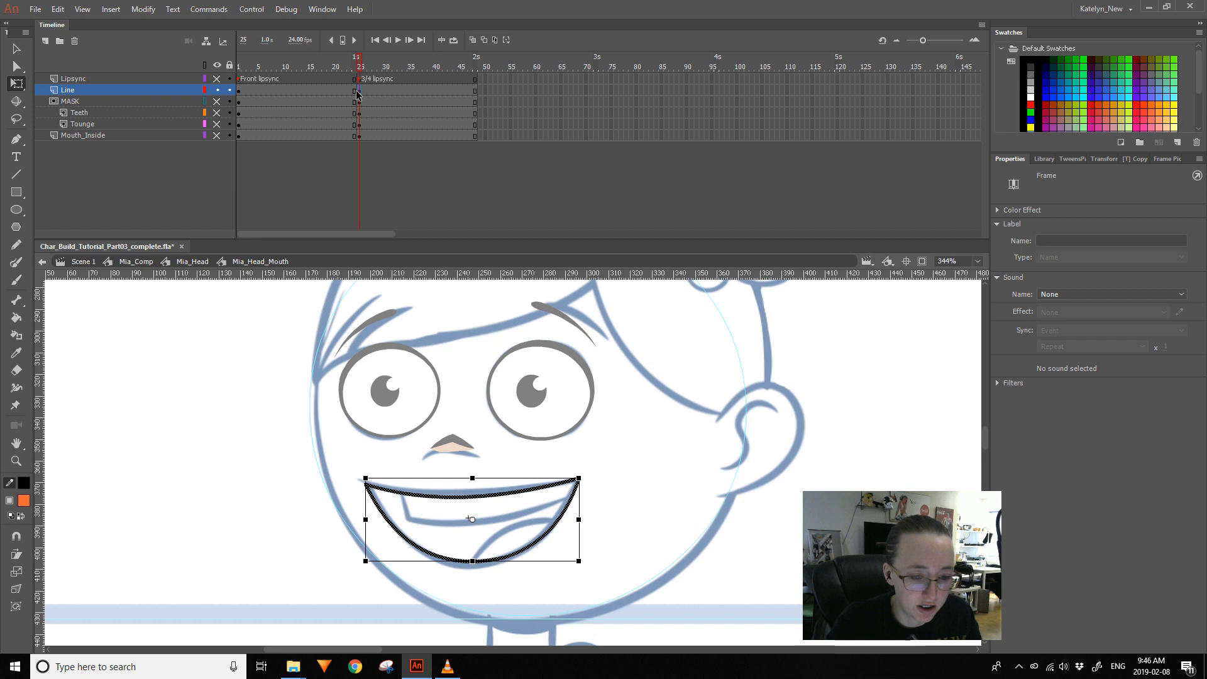
{"action": "left_click", "coordinate": [277, 188]}
- Sample the red-orange of the front-view mouth interior and fill the 3/4 mouth shape with it
{"action": "left_click", "coordinate": [303, 67]}
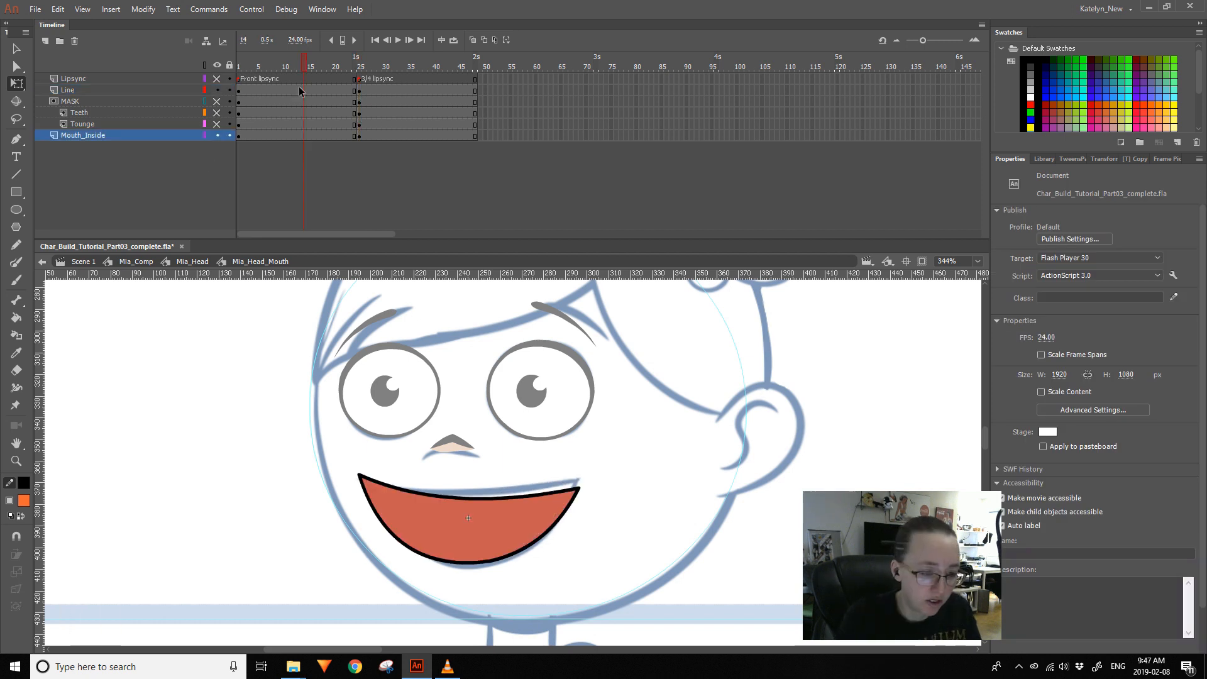
{"action": "left_click", "coordinate": [17, 352]}
{"action": "left_click", "coordinate": [440, 521]}
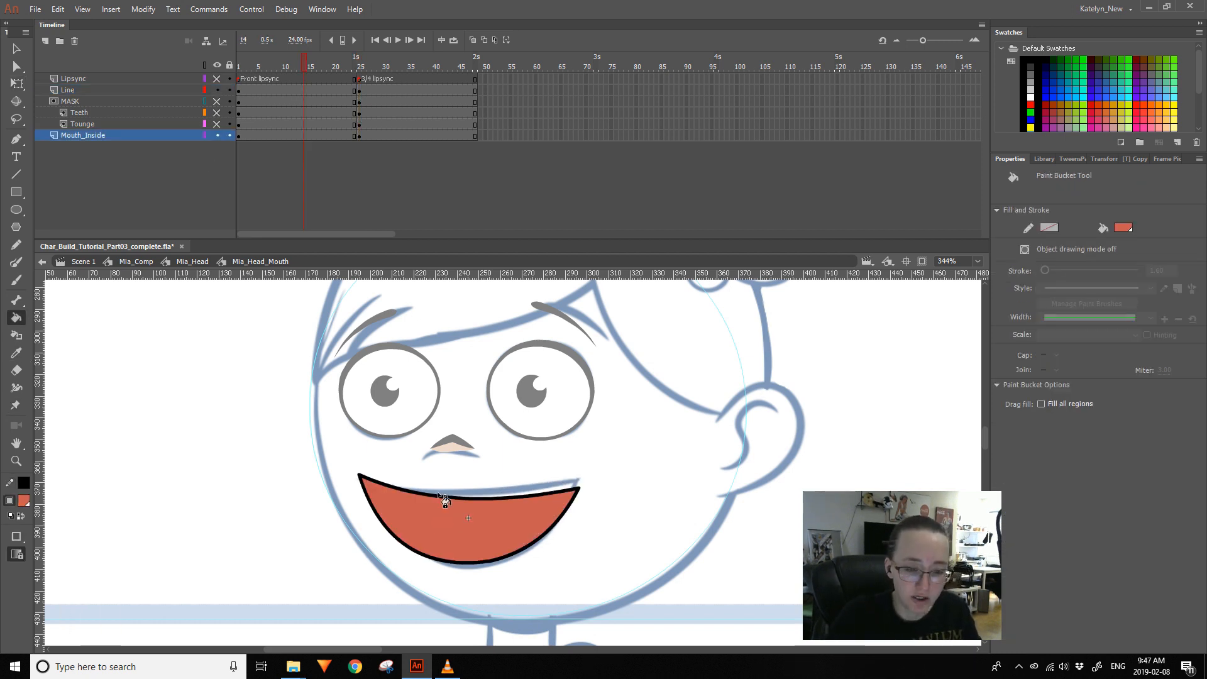
{"action": "left_click", "coordinate": [389, 66]}
{"action": "left_click", "coordinate": [524, 518]}
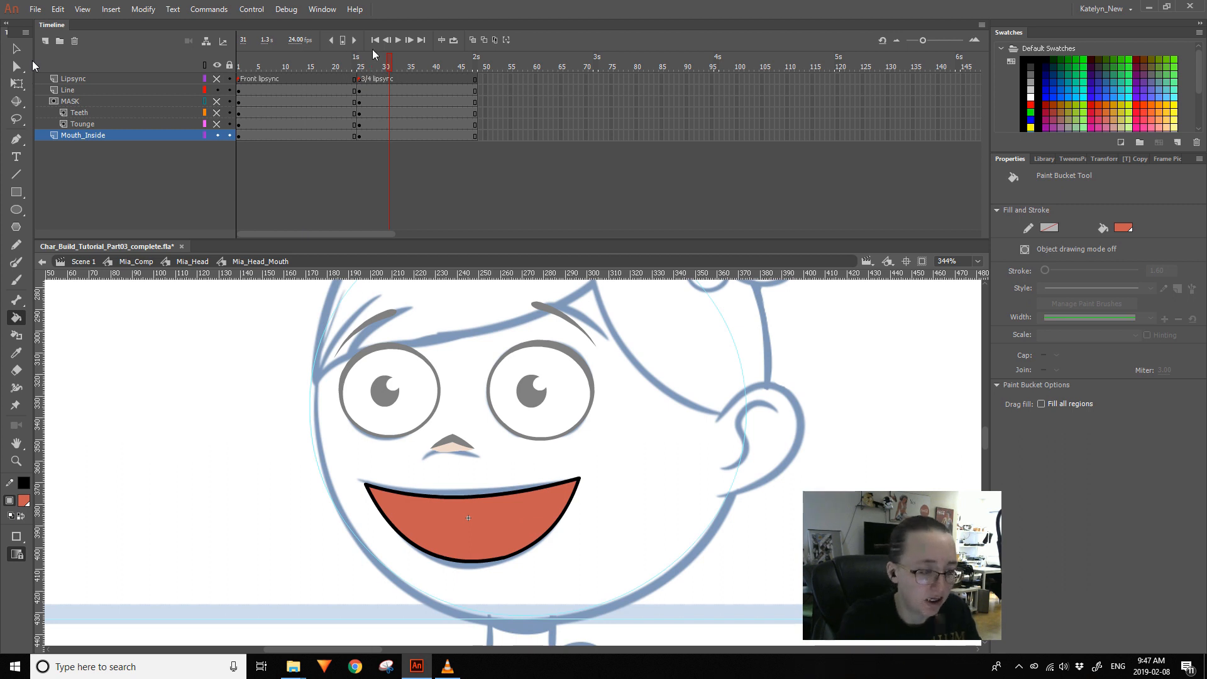
- Show the Tounge layer, and hide and lock the Mouth_Inside layer
{"action": "left_click", "coordinate": [217, 124]}
{"action": "key", "text": "q"}
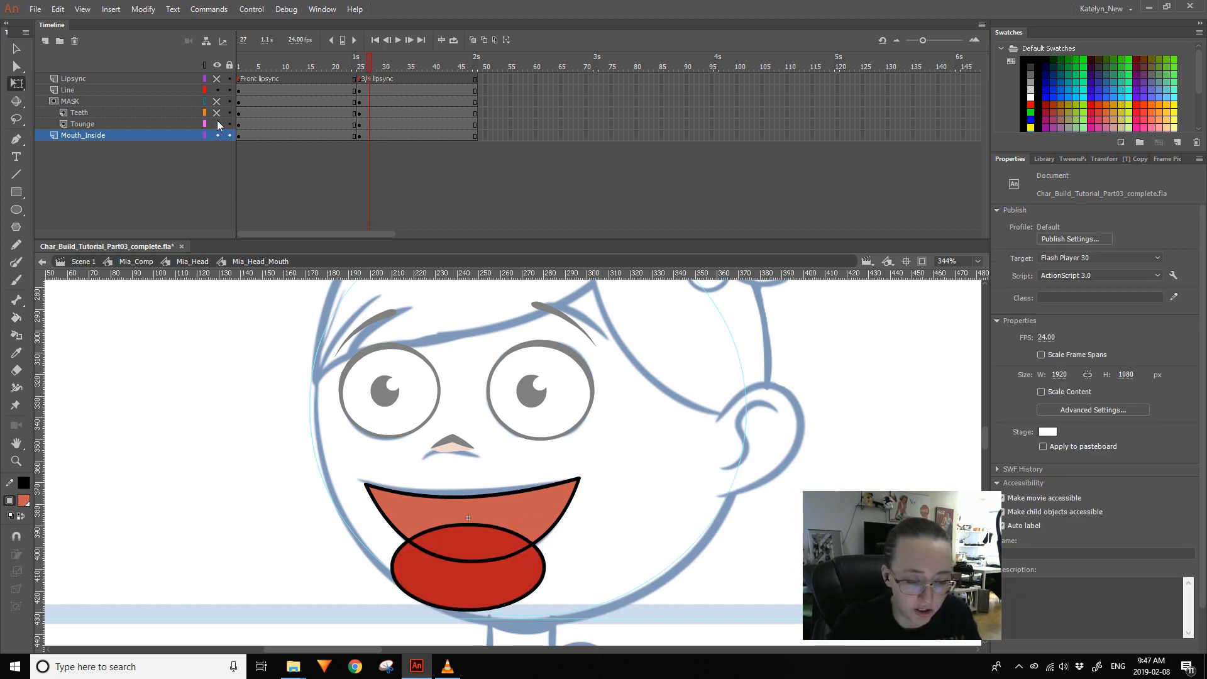
{"action": "left_click", "coordinate": [218, 135]}
{"action": "left_click", "coordinate": [229, 135]}
- Move the 3/4 tongue toward the ear side of the mouth and tilt it to match the sketched tongue curve
{"action": "left_click", "coordinate": [28, 85]}
{"action": "left_click", "coordinate": [30, 87]}
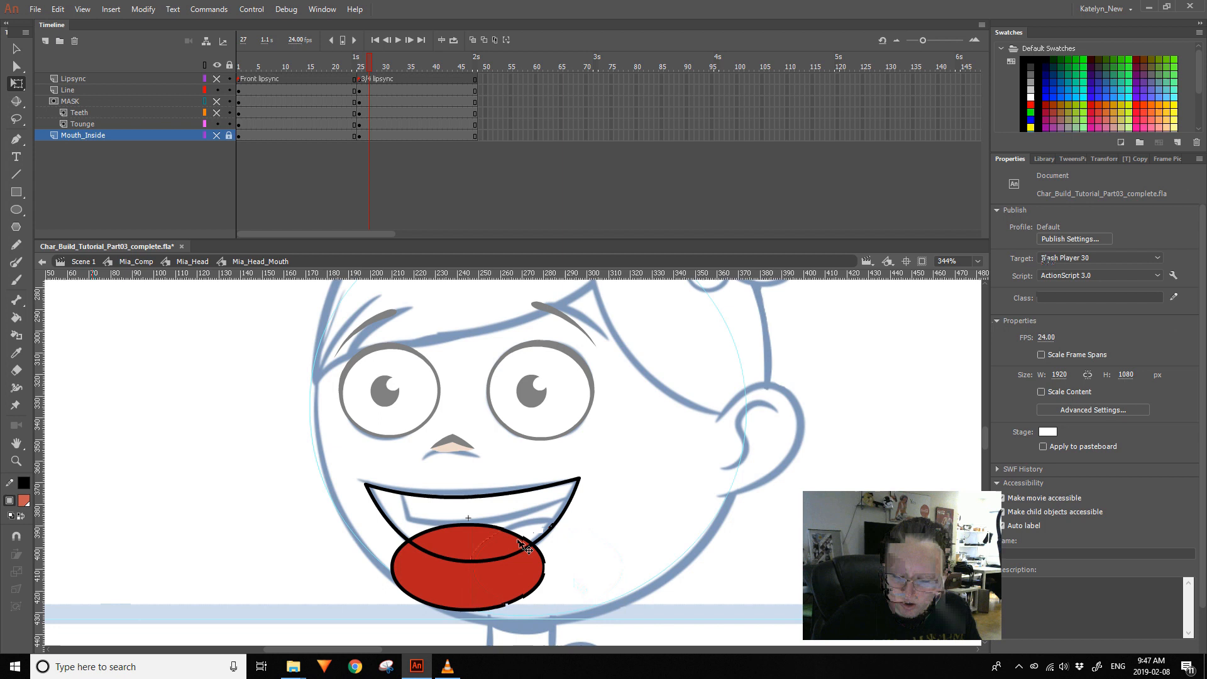
{"action": "key", "text": "ctrl+y"}
{"action": "left_click_drag", "start_coordinate": [621, 550], "coordinate": [591, 550]}
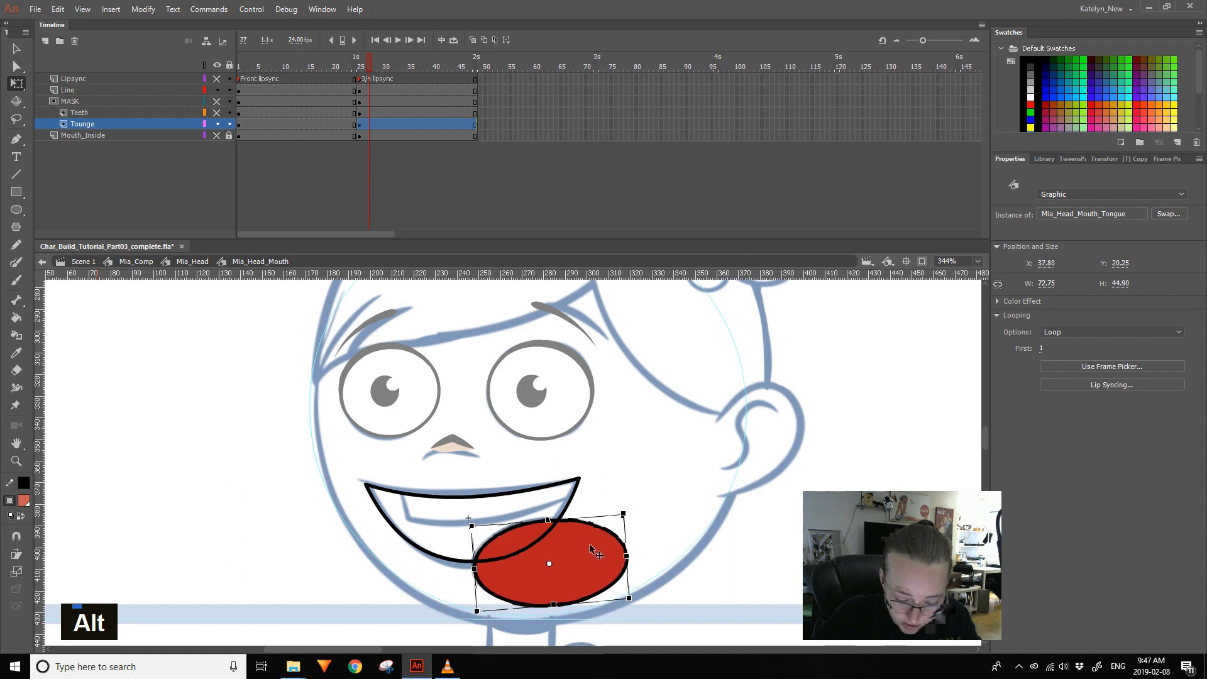
- Show the Teeth layer, open the teeth symbol, and duplicate its first keyframe onto frame 2
{"action": "left_click", "coordinate": [216, 112]}
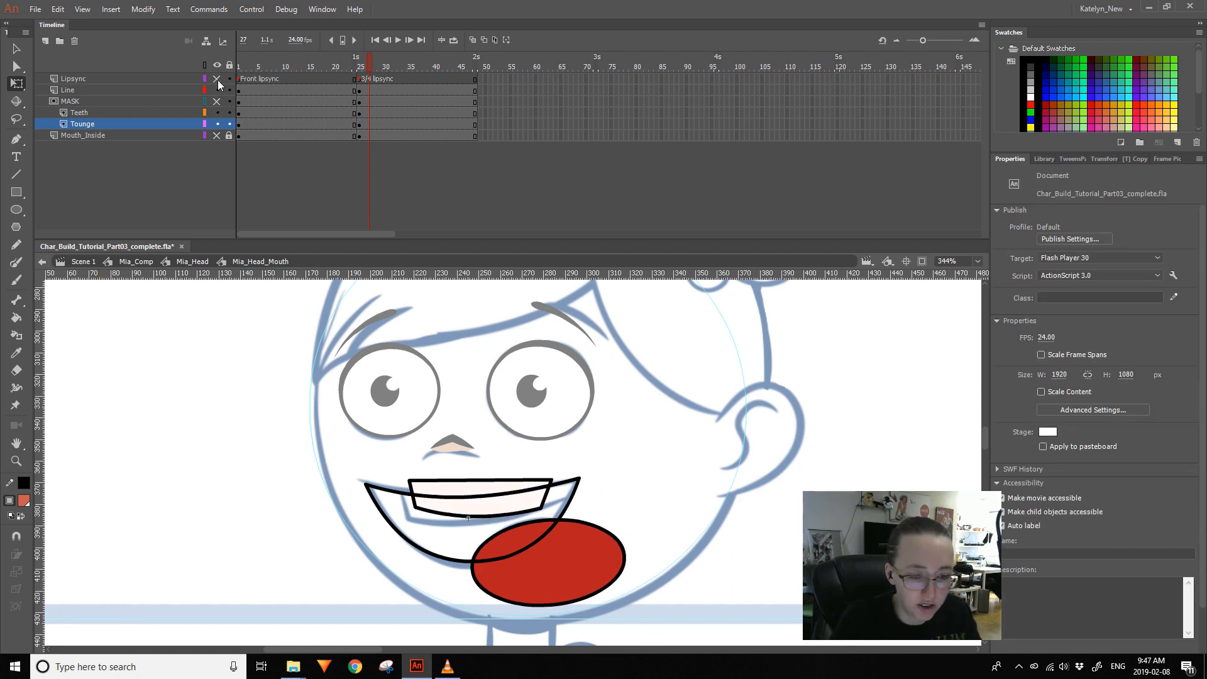
{"action": "left_click", "coordinate": [530, 505]}
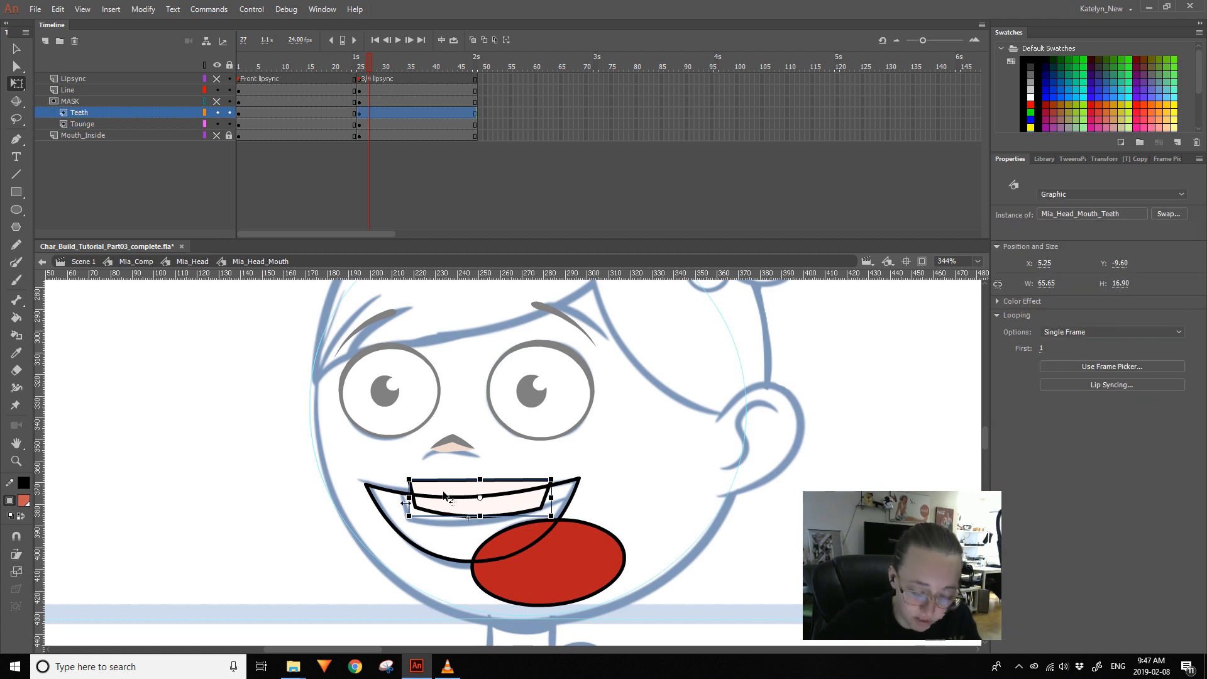
{"action": "left_click", "coordinate": [240, 79]}
{"action": "left_click_drag", "start_coordinate": [240, 79], "coordinate": [244, 78], "text": "alt"}
{"action": "left_click", "coordinate": [622, 420]}
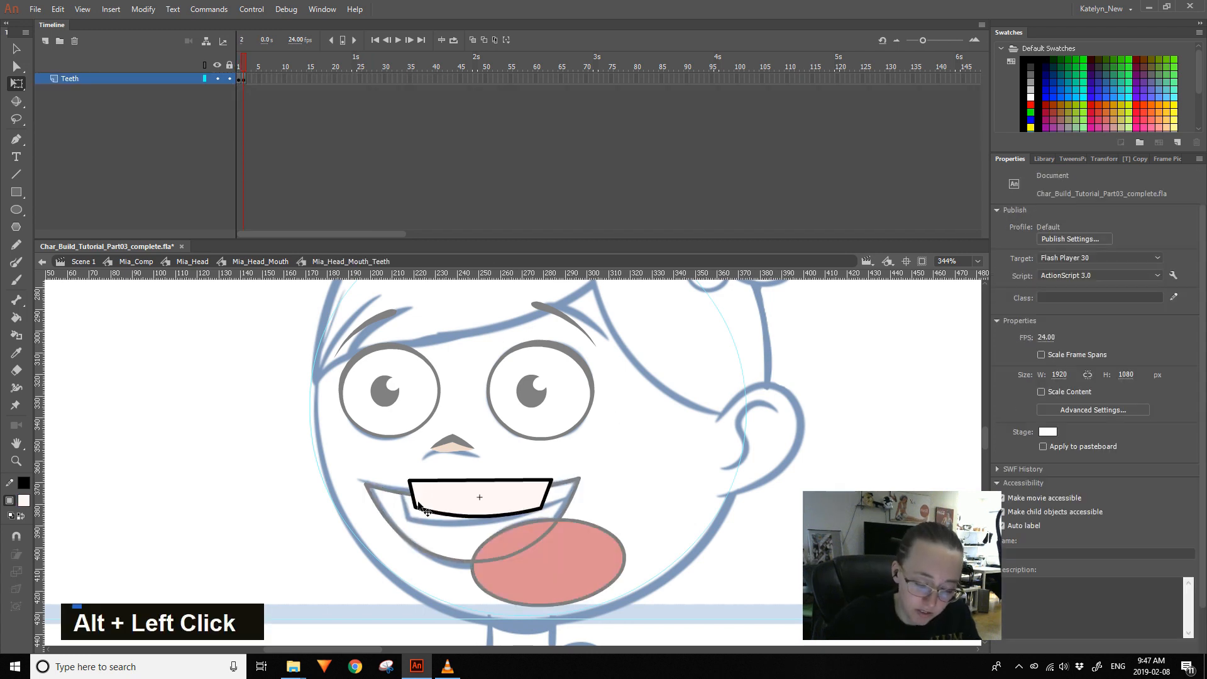
- Skew the teeth on frame 2 and extend their corners to match the three-quarter teeth in the sketch
{"action": "key", "text": "ctrl+a"}
{"action": "left_click_drag", "start_coordinate": [409, 480], "coordinate": [409, 489], "text": "alt"}
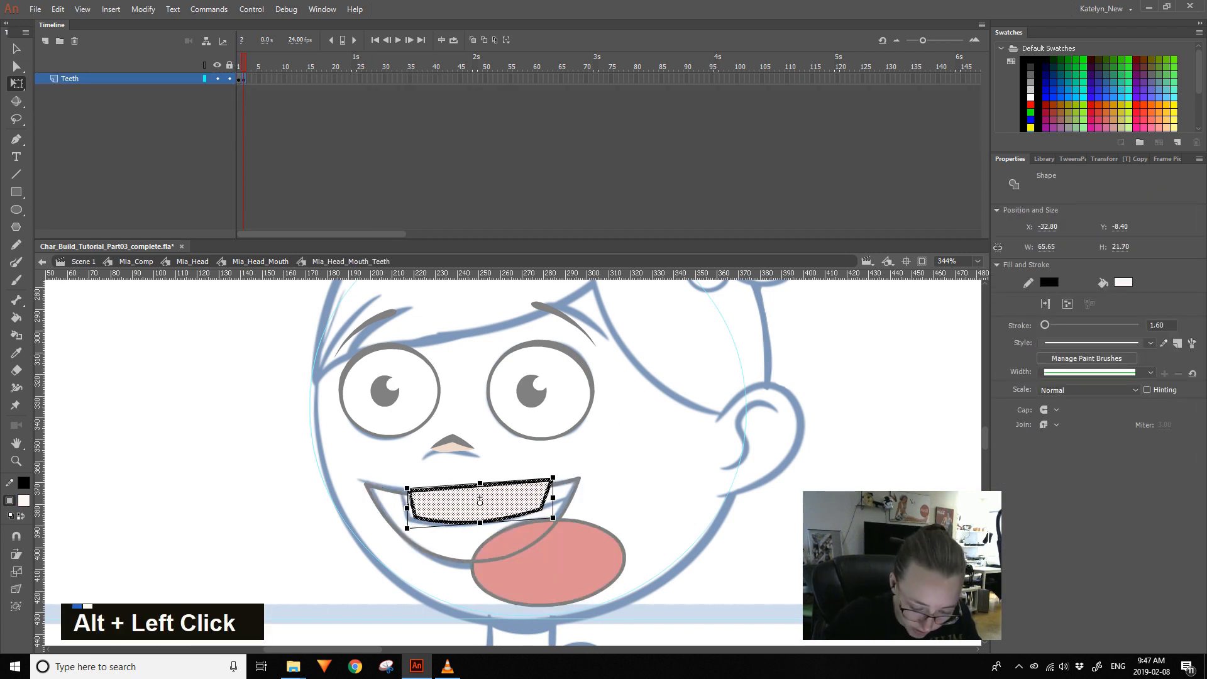
{"action": "left_click_drag", "start_coordinate": [528, 521], "coordinate": [528, 521], "text": "alt"}
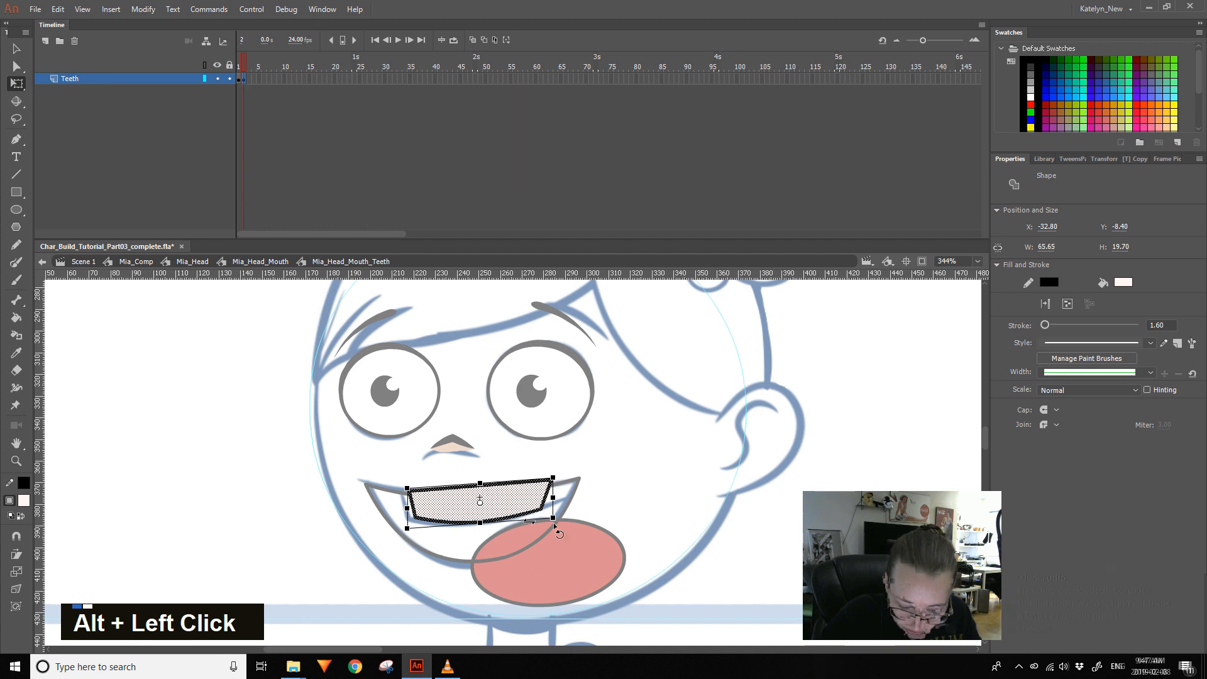
{"action": "left_click", "coordinate": [598, 503]}
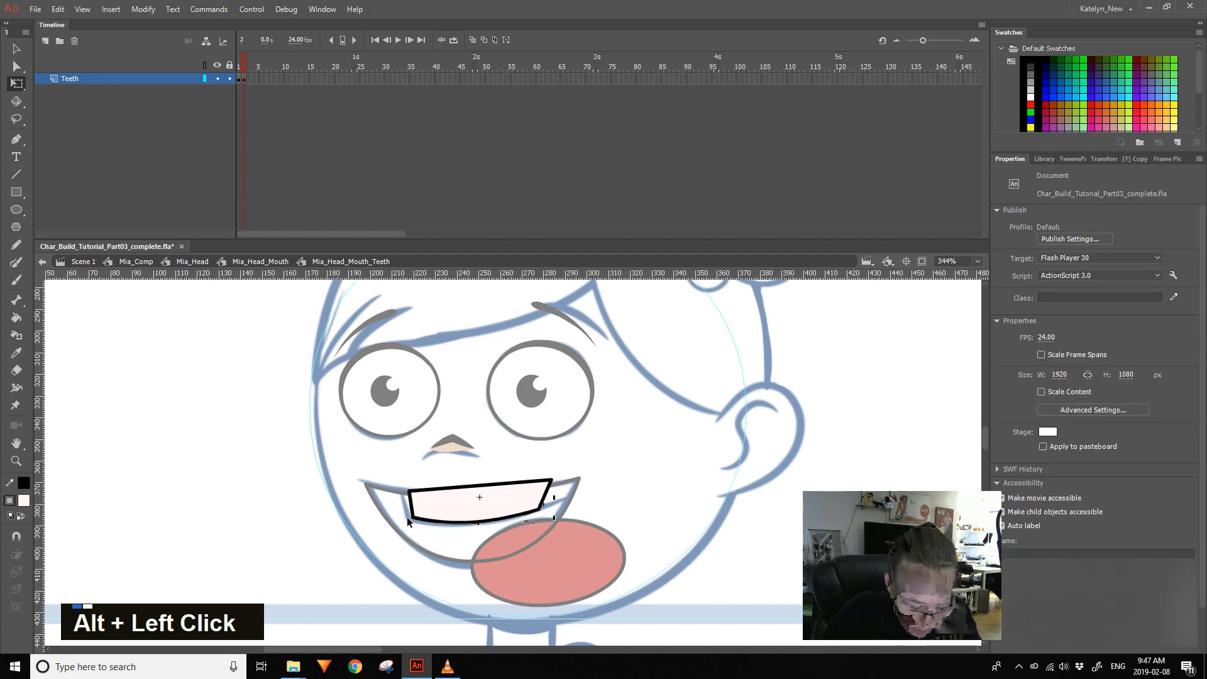
{"action": "left_click_drag", "start_coordinate": [410, 491], "coordinate": [399, 489], "text": "alt"}
{"action": "left_click_drag", "start_coordinate": [537, 508], "coordinate": [552, 480]}
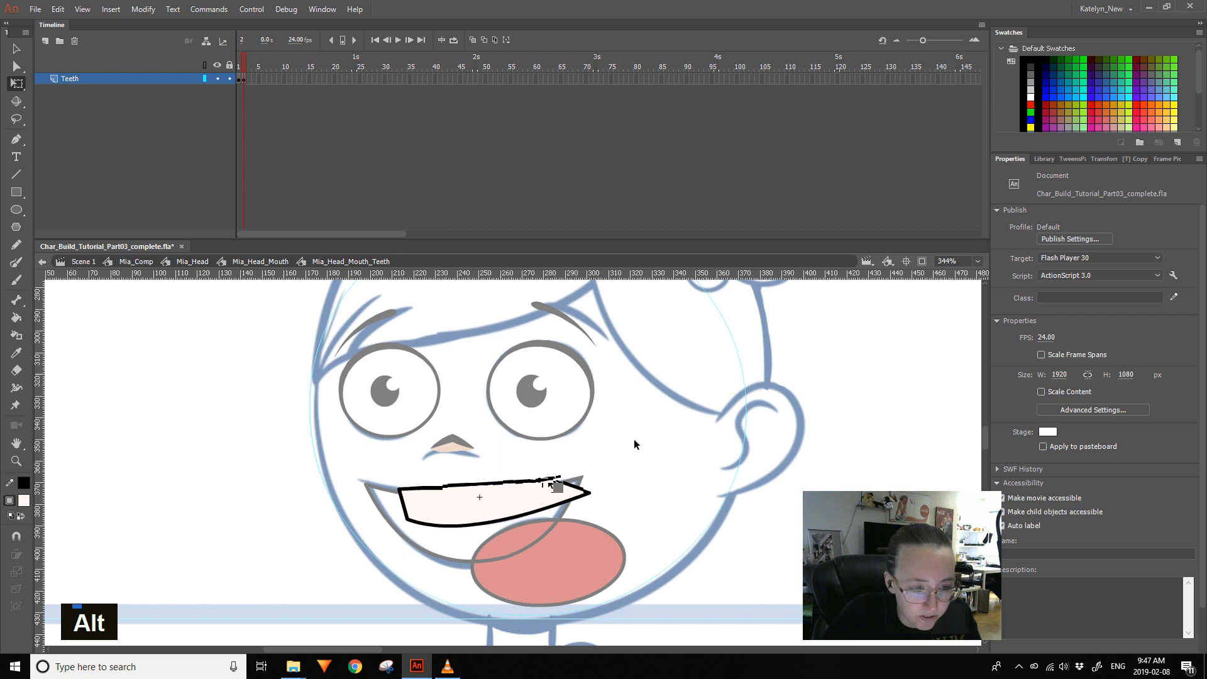
- Return to the mouth symbol and set the 3/4 teeth instance to display its second frame
{"action": "double_click", "coordinate": [649, 499]}
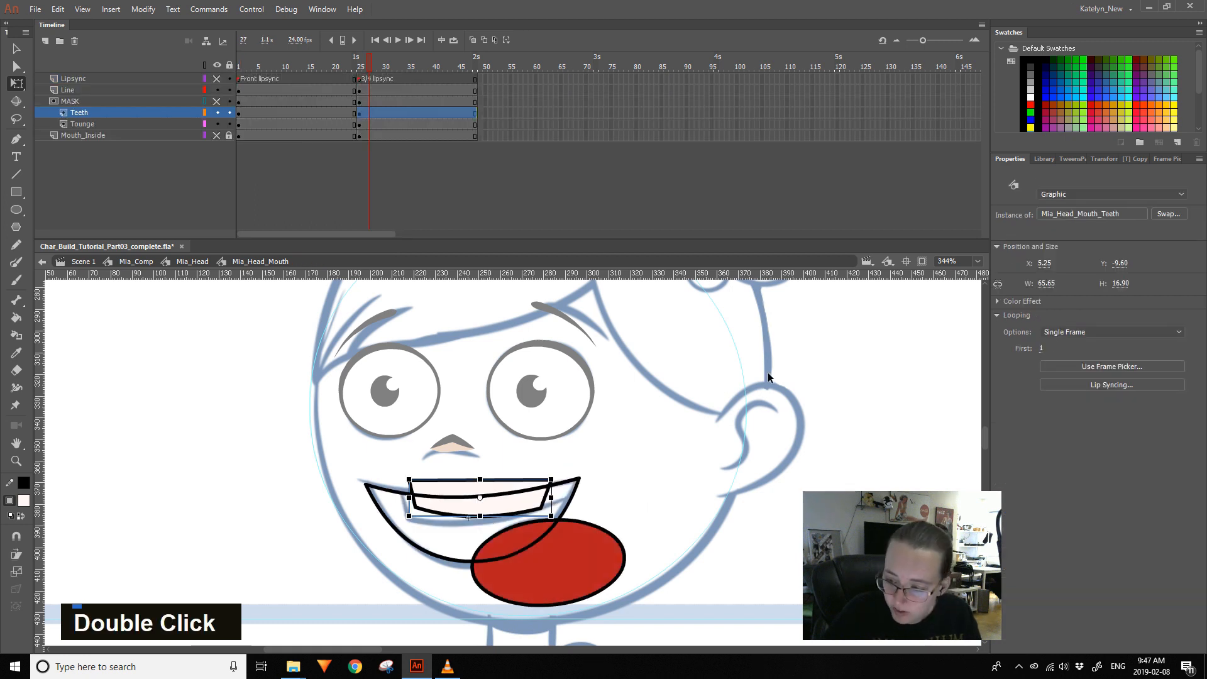
{"action": "left_click", "coordinate": [851, 476]}
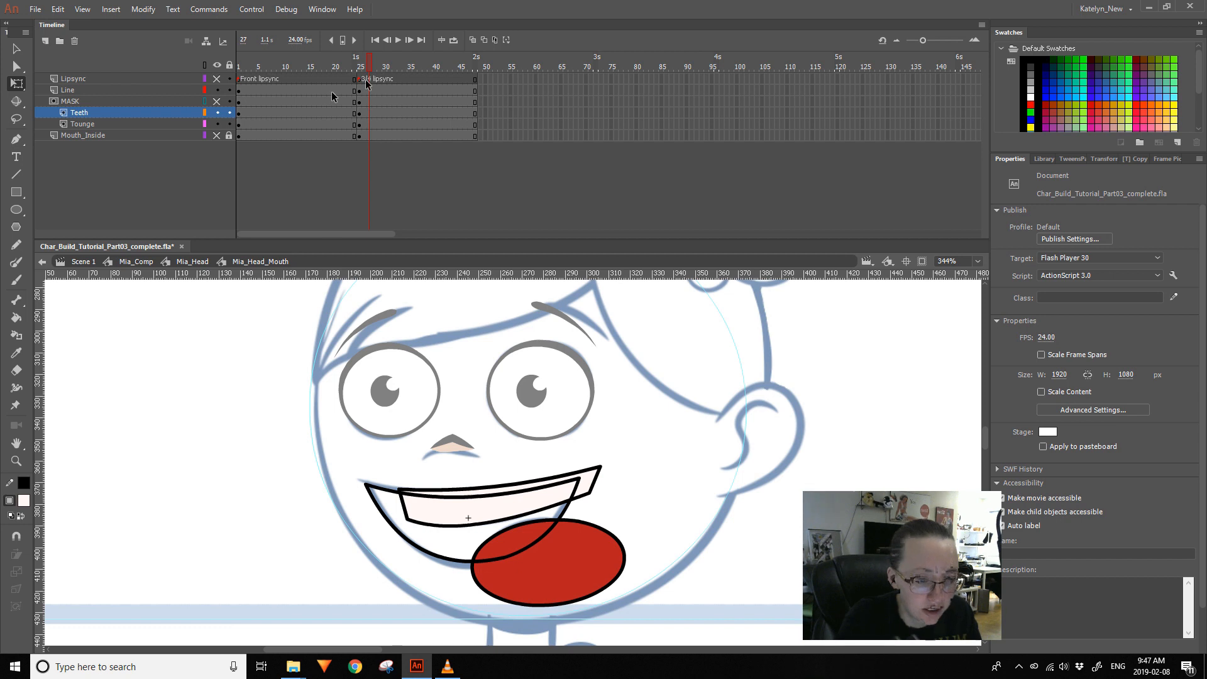
- Show the MASK layer in full fill and replace its 3/4 keyframe with a copy of the Mouth_Inside keyframe at frame 25
{"action": "left_click", "coordinate": [216, 102]}
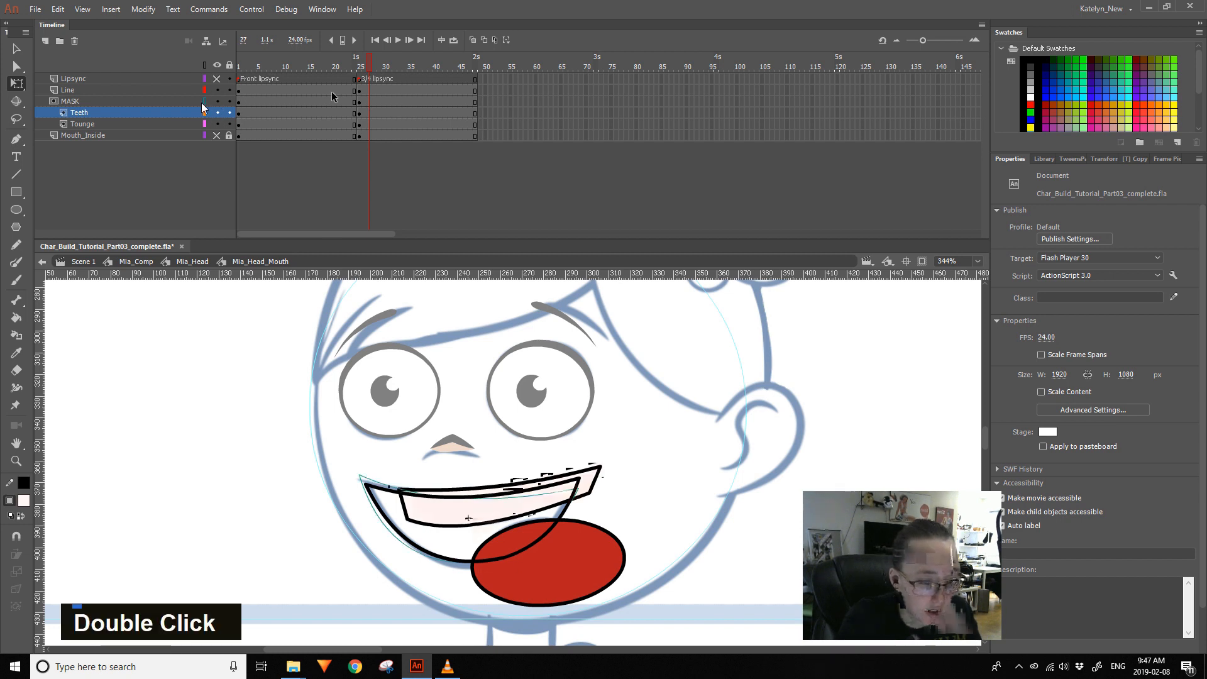
{"action": "left_click", "coordinate": [204, 101]}
{"action": "left_click", "coordinate": [18, 86]}
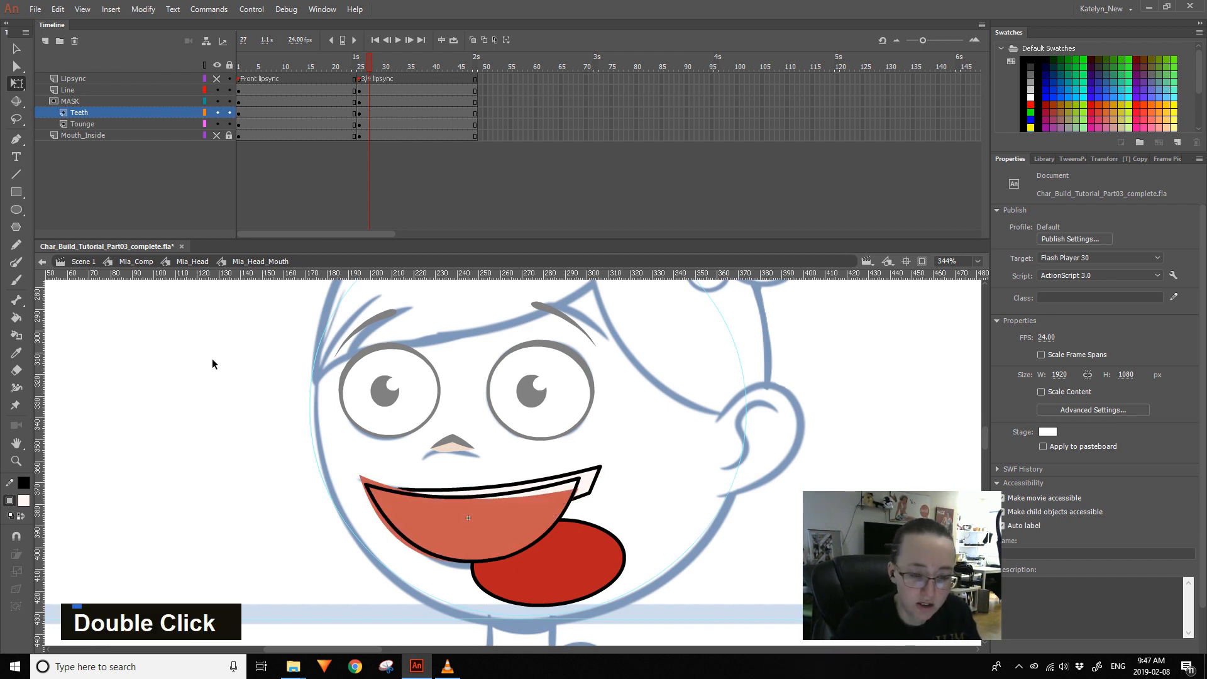
{"action": "left_click", "coordinate": [360, 136]}
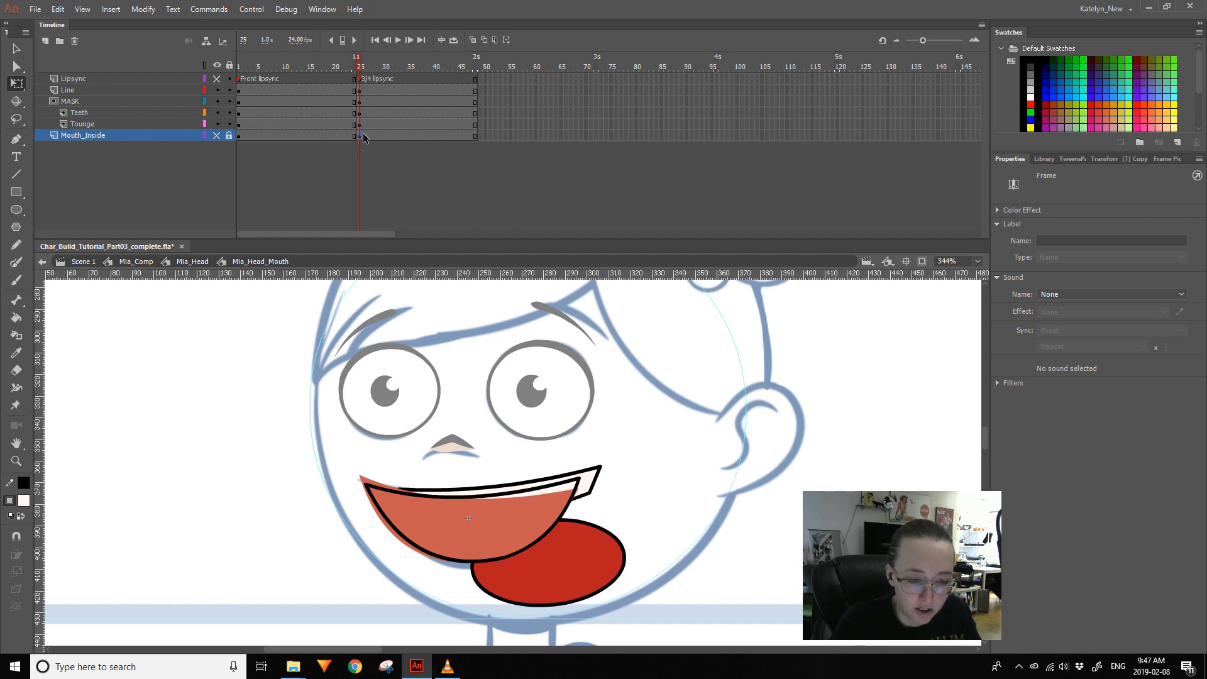
{"action": "left_click_drag", "start_coordinate": [359, 136], "coordinate": [358, 134]}
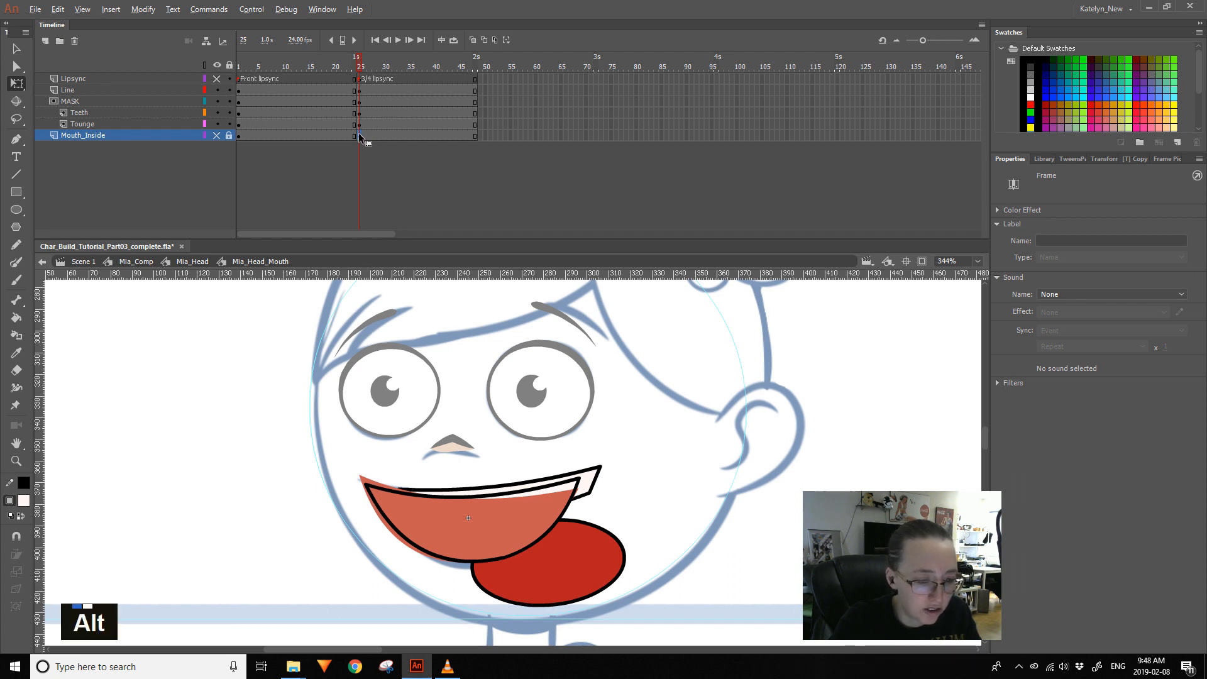
{"action": "left_click_drag", "start_coordinate": [359, 135], "coordinate": [359, 102]}
{"action": "left_click", "coordinate": [257, 363]}
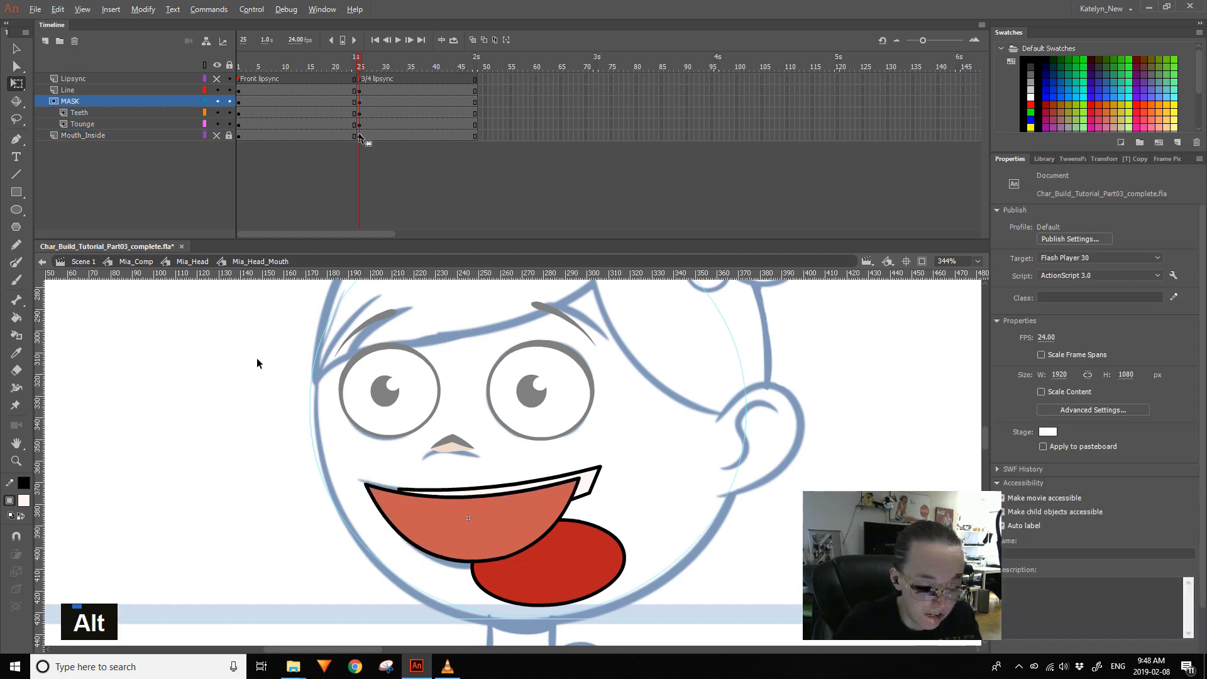
{"action": "double_click", "coordinate": [375, 489]}
{"action": "key", "text": "Delete"}
{"action": "left_click", "coordinate": [229, 65]}
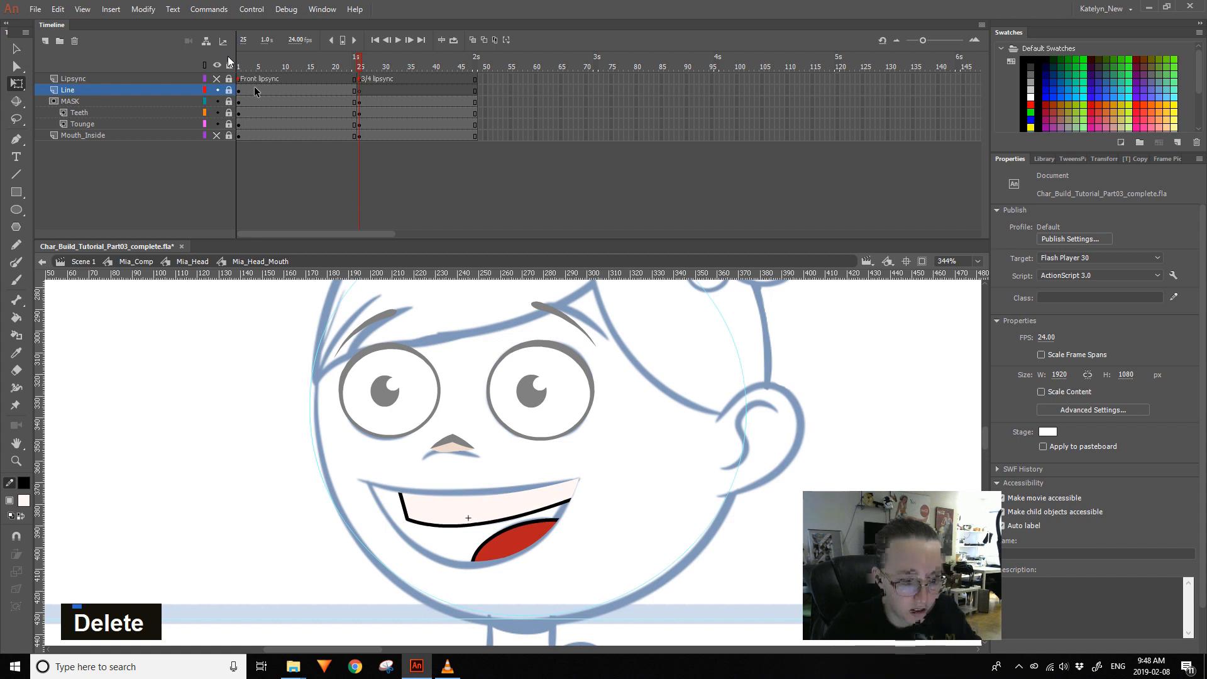
{"action": "key", "text": "ctrl+z"}
{"action": "key", "text": "ctrl+z"}
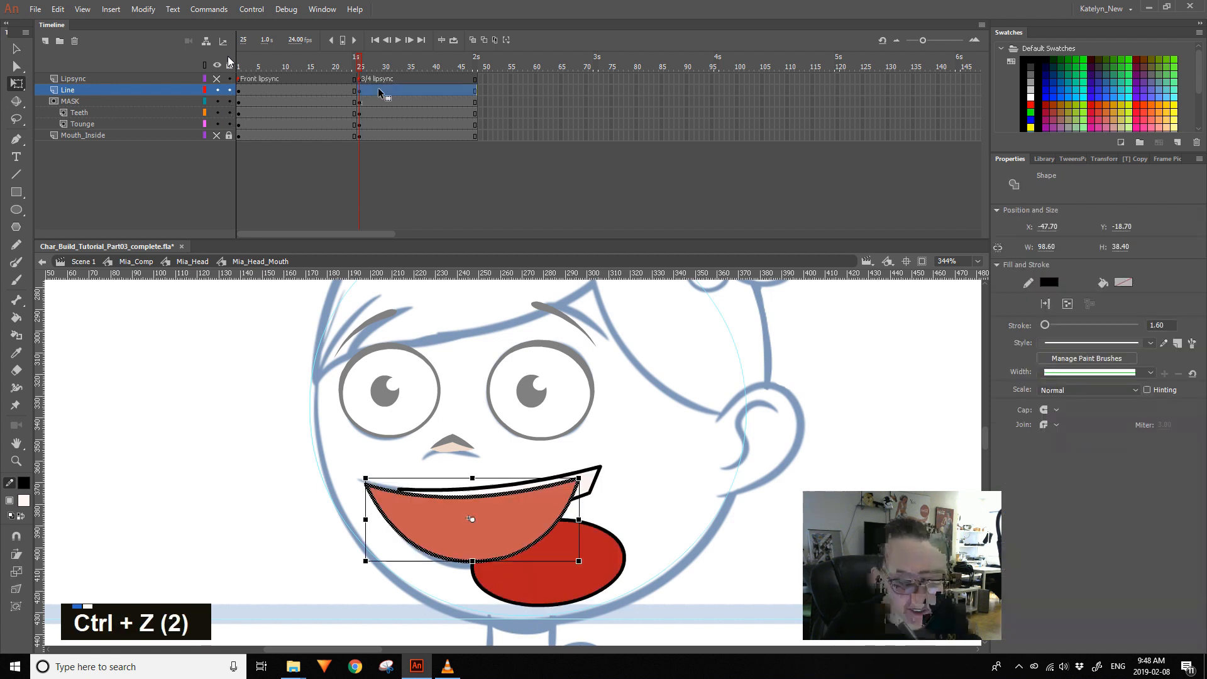
- Delete the outline stroke from the 3/4 mask shape and preview the masked mouth with all layers locked and Line and Mouth_Inside visible
{"action": "double_click", "coordinate": [370, 493]}
{"action": "key", "text": "Delete"}
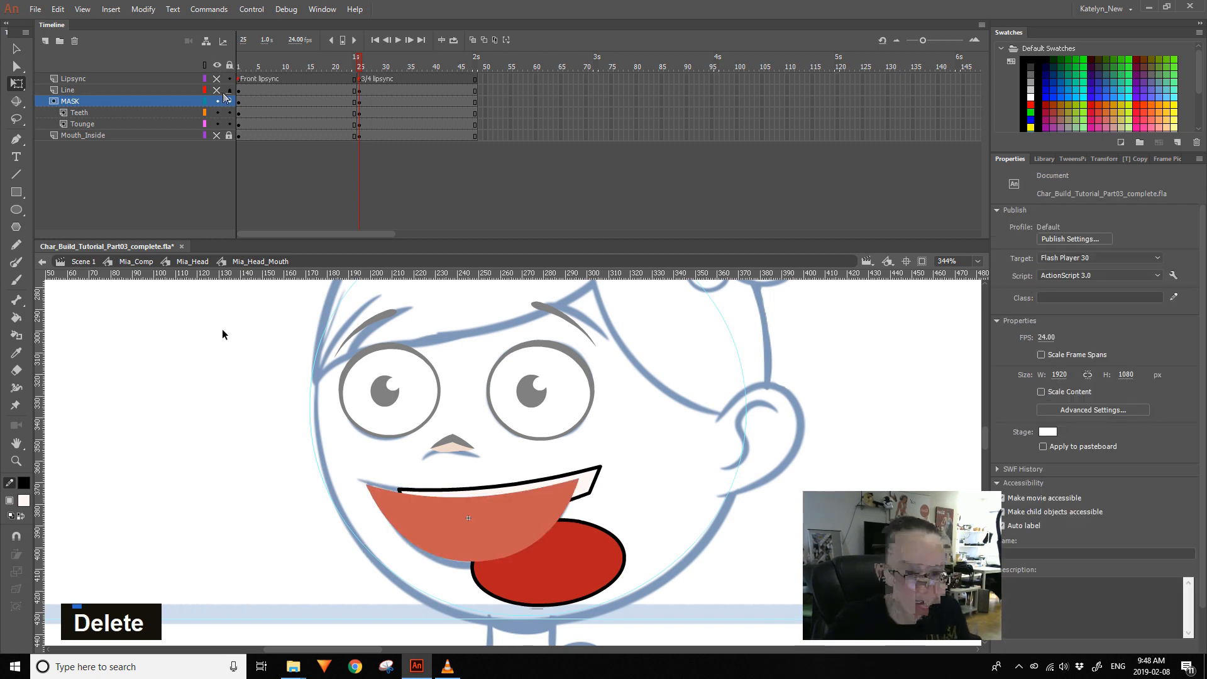
{"action": "left_click", "coordinate": [229, 64]}
{"action": "left_click", "coordinate": [217, 90]}
{"action": "left_click", "coordinate": [217, 135]}
- Return to the head symbol and set the 3/4 mouth instance to display frame 48
{"action": "double_click", "coordinate": [694, 506]}
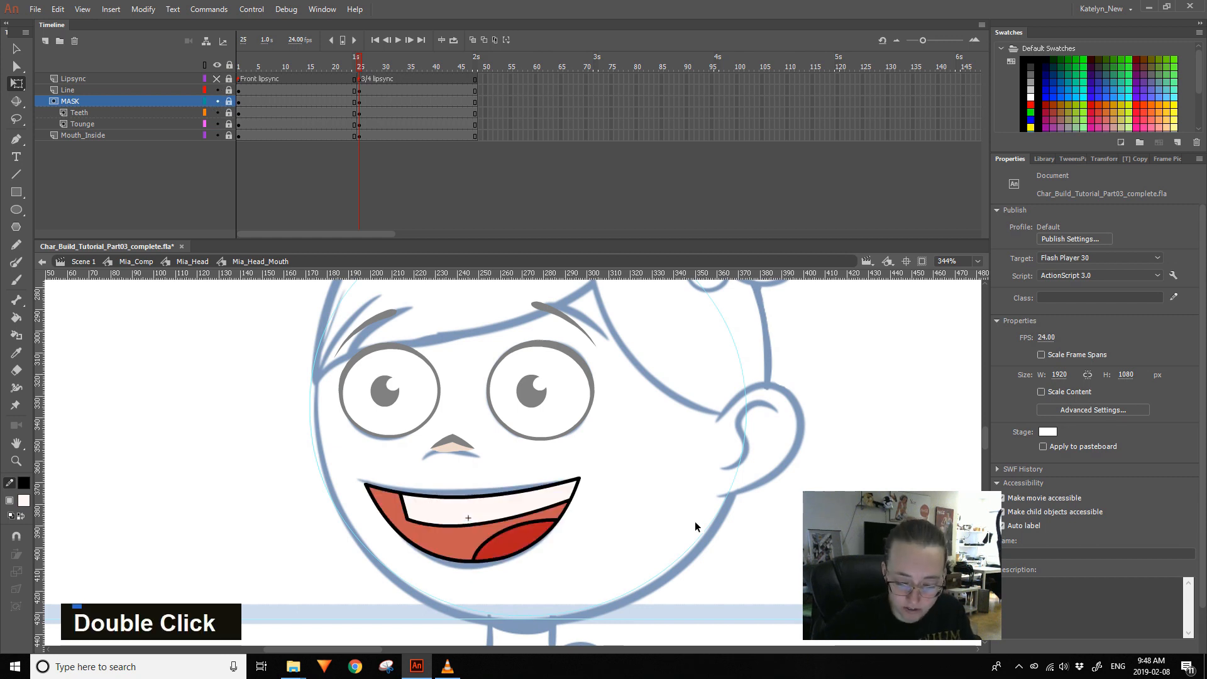
{"action": "left_click_drag", "start_coordinate": [1041, 349], "coordinate": [1058, 344]}
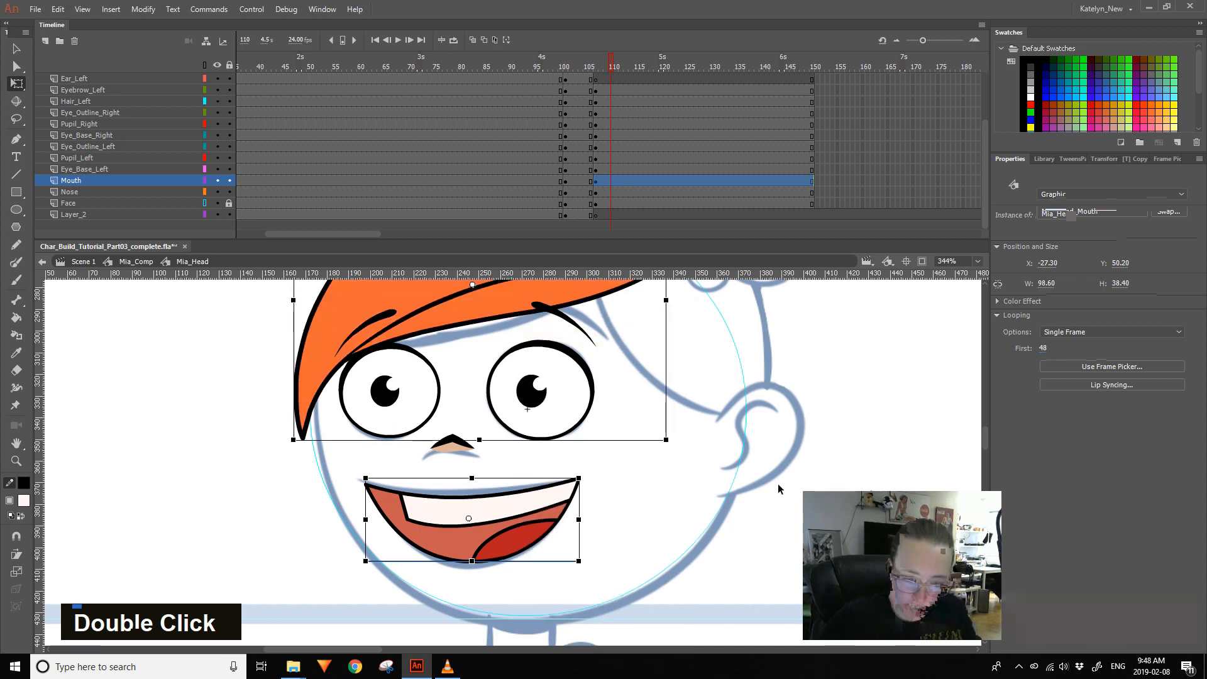
{"action": "left_click", "coordinate": [778, 488]}
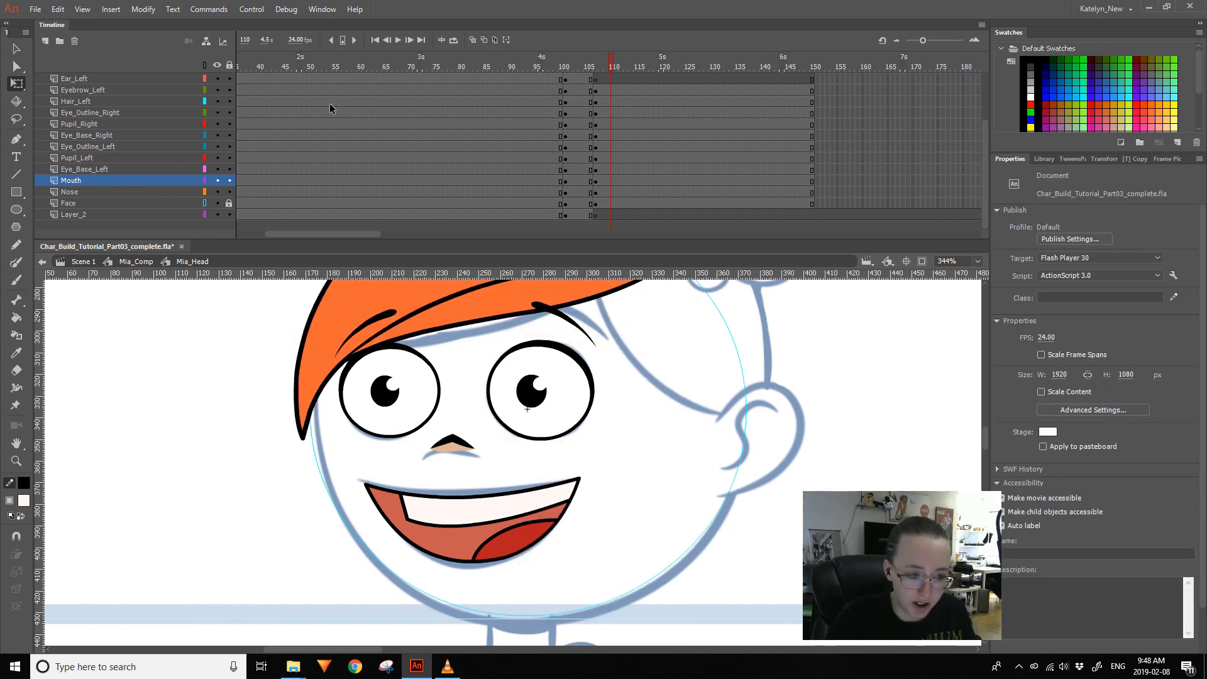
- Display the Face layer filled instead of outlined and turn the right ear and hair layers back on
{"action": "left_click", "coordinate": [204, 203]}
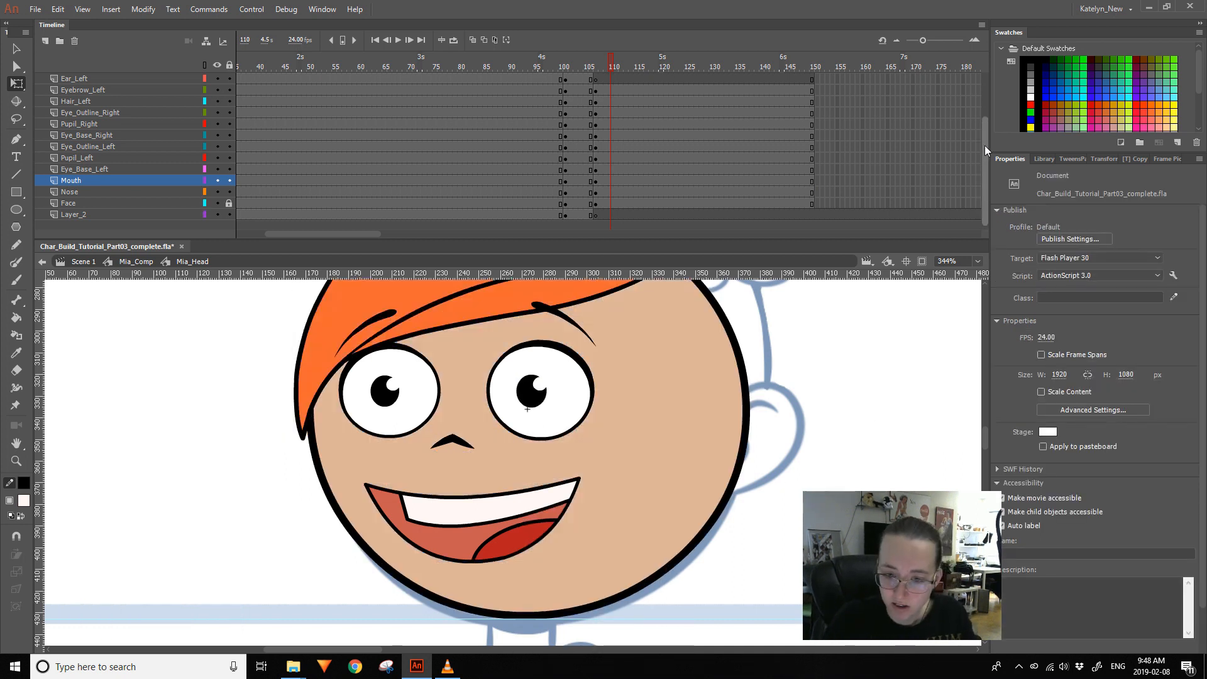
{"action": "left_click_drag", "start_coordinate": [982, 149], "coordinate": [983, 95]}
{"action": "left_click_drag", "start_coordinate": [217, 101], "coordinate": [217, 113]}
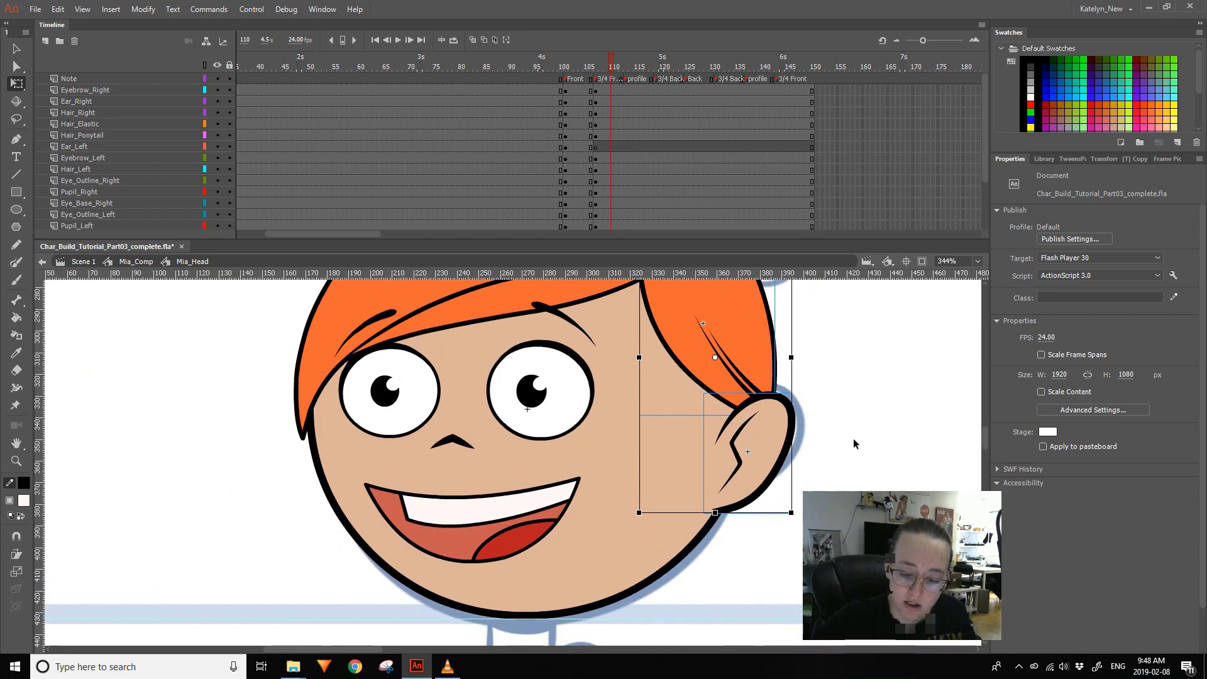
- Hide the Hair_Right, Hair_Elastic, Hair_Left and Hair_Ponytail layers to expose the 3/4 head and ear
{"action": "left_click_drag", "start_coordinate": [854, 439], "coordinate": [864, 386]}
{"action": "left_click", "coordinate": [16, 460]}
{"action": "left_click", "coordinate": [79, 494]}
{"action": "left_click_drag", "start_coordinate": [868, 521], "coordinate": [681, 530]}
{"action": "left_click", "coordinate": [17, 83]}
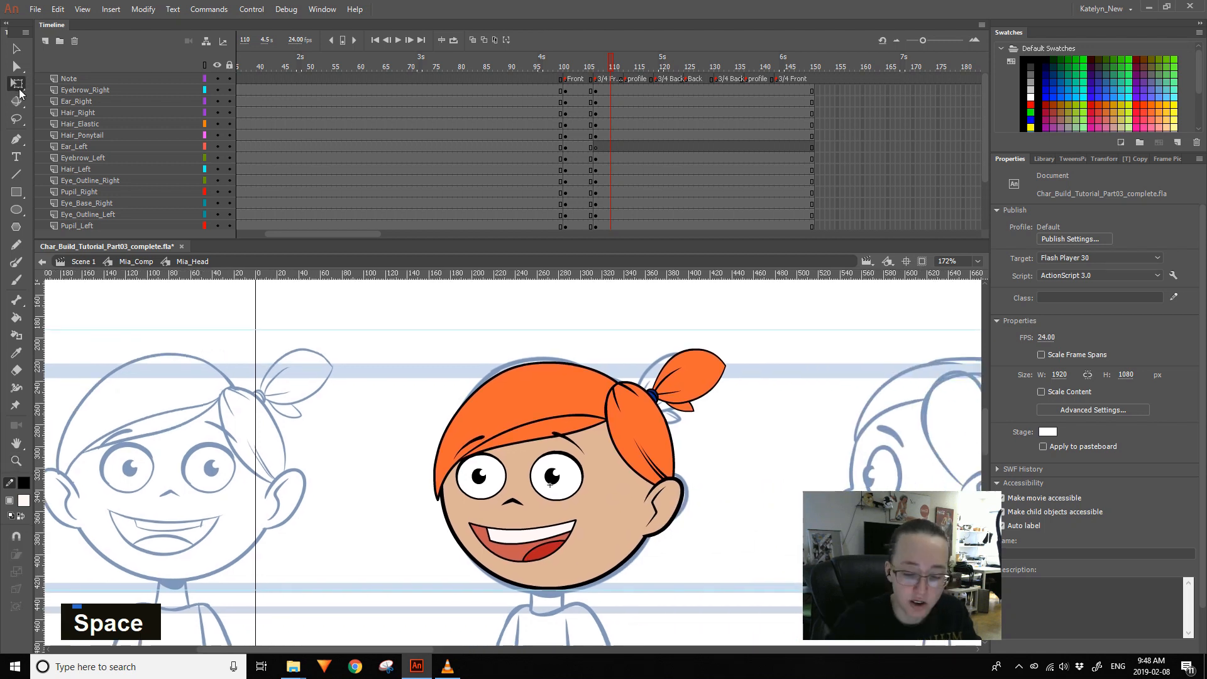
{"action": "left_click", "coordinate": [599, 379]}
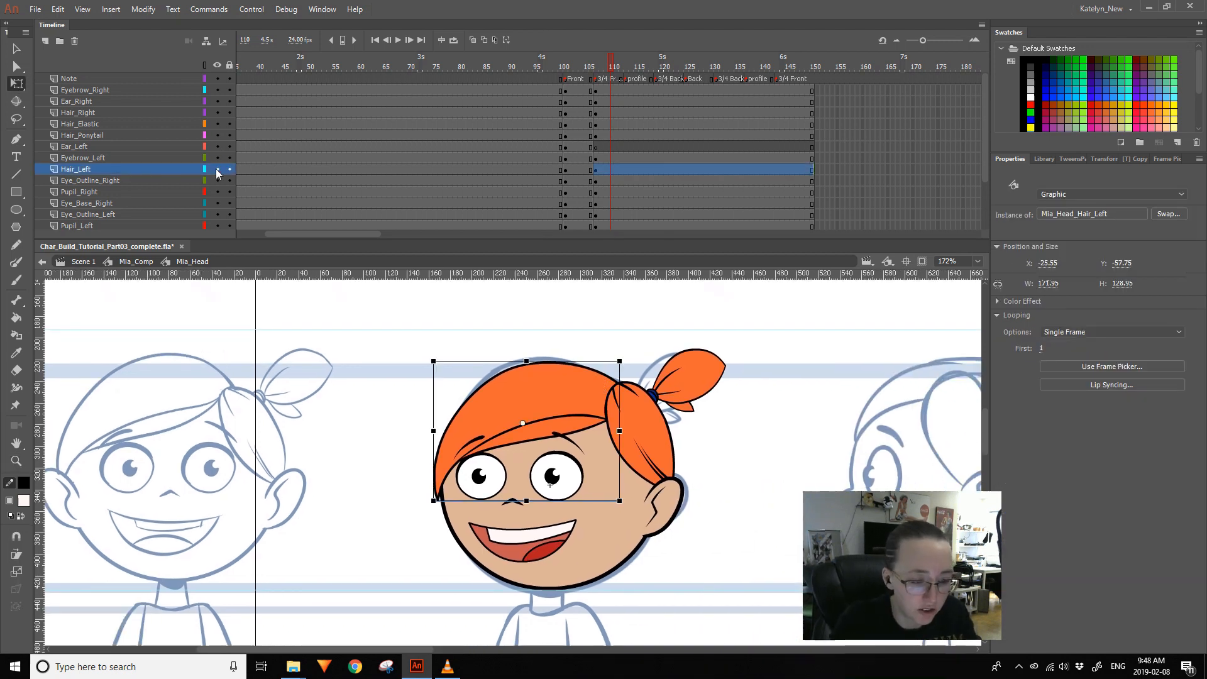
{"action": "left_click_drag", "start_coordinate": [636, 354], "coordinate": [684, 403]}
{"action": "left_click", "coordinate": [217, 124]}
{"action": "left_click", "coordinate": [217, 169]}
{"action": "left_click", "coordinate": [595, 79]}
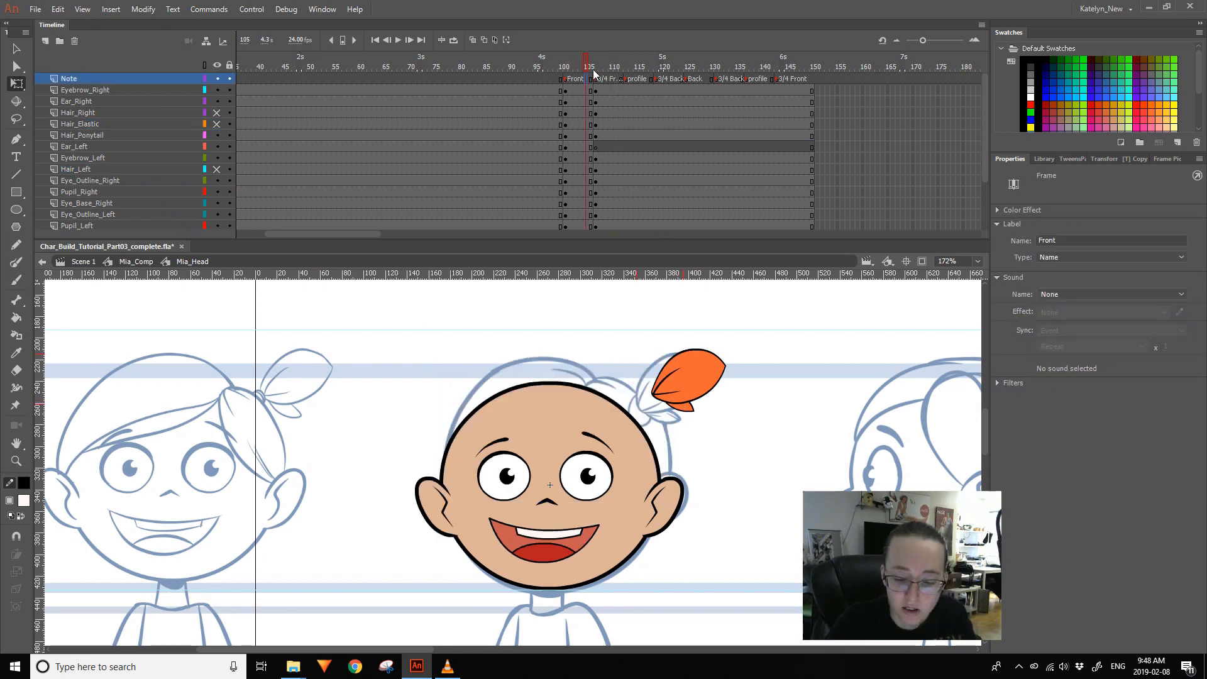
{"action": "left_click", "coordinate": [688, 377]}
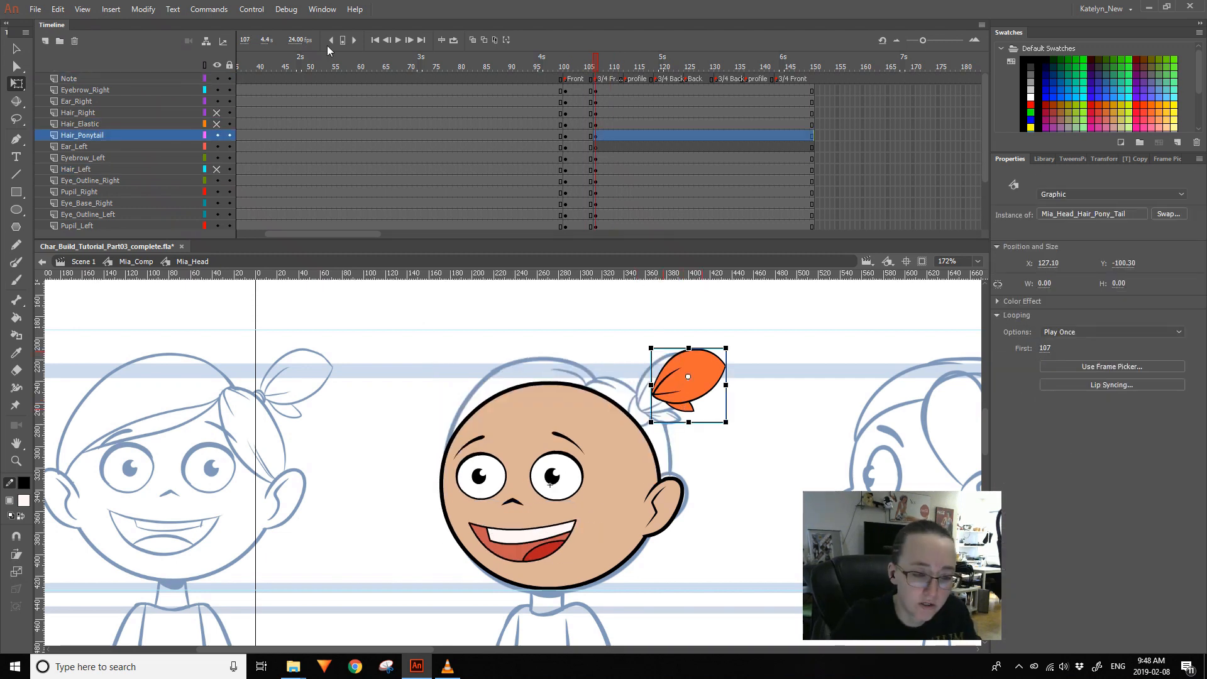
{"action": "left_click", "coordinate": [217, 135]}
- Move the 3/4 right ear inward onto the face to about X 92, comparing it with the front view
{"action": "double_click", "coordinate": [600, 71]}
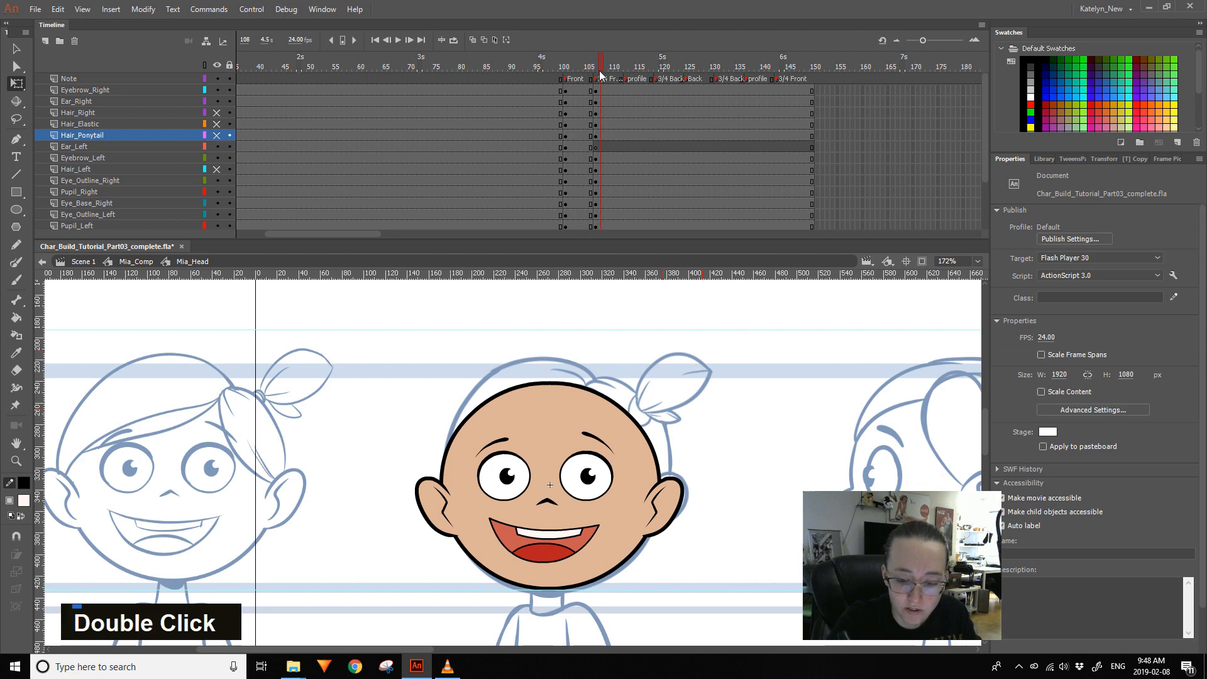
{"action": "left_click_drag", "start_coordinate": [578, 71], "coordinate": [616, 71]}
{"action": "left_click", "coordinate": [670, 503]}
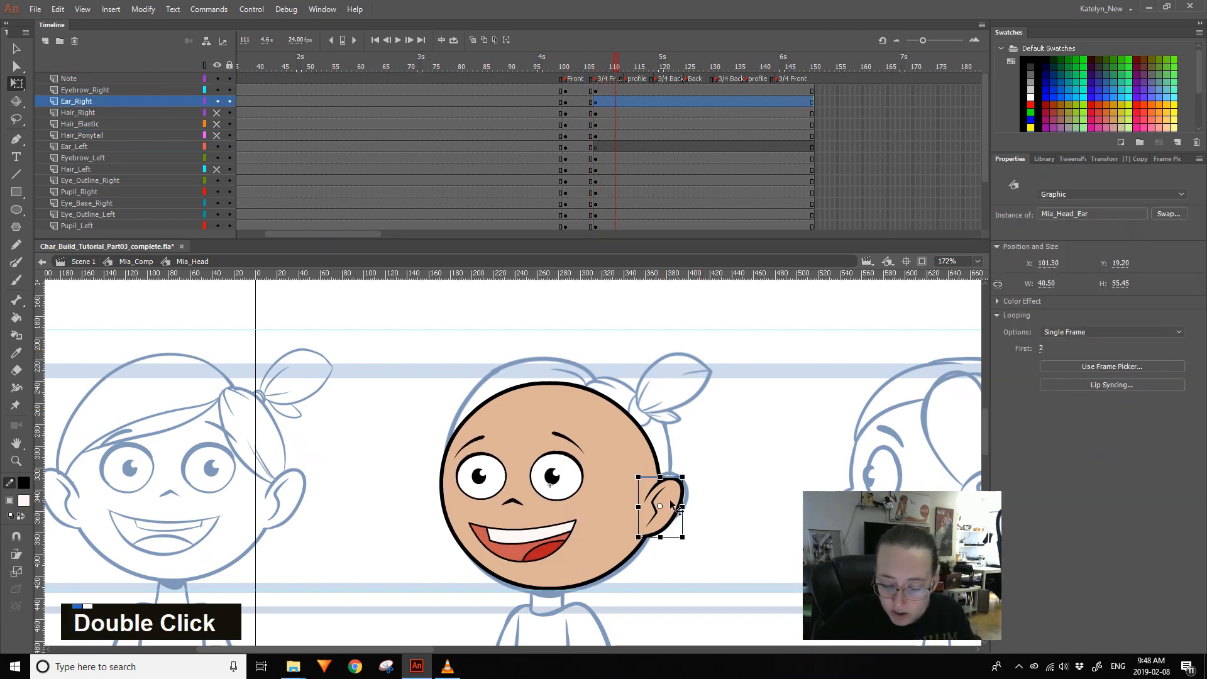
{"action": "left_click_drag", "start_coordinate": [670, 506], "coordinate": [660, 506]}
{"action": "left_click", "coordinate": [592, 79]}
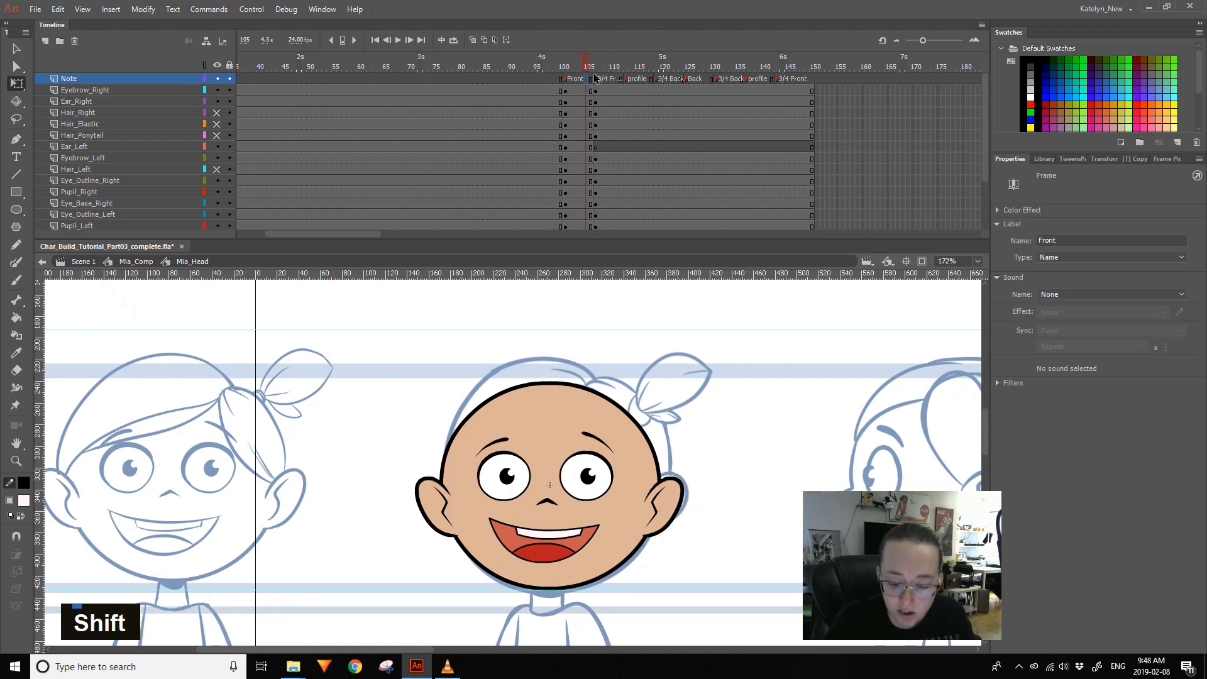
{"action": "left_click", "coordinate": [607, 77]}
{"action": "left_click", "coordinate": [656, 506]}
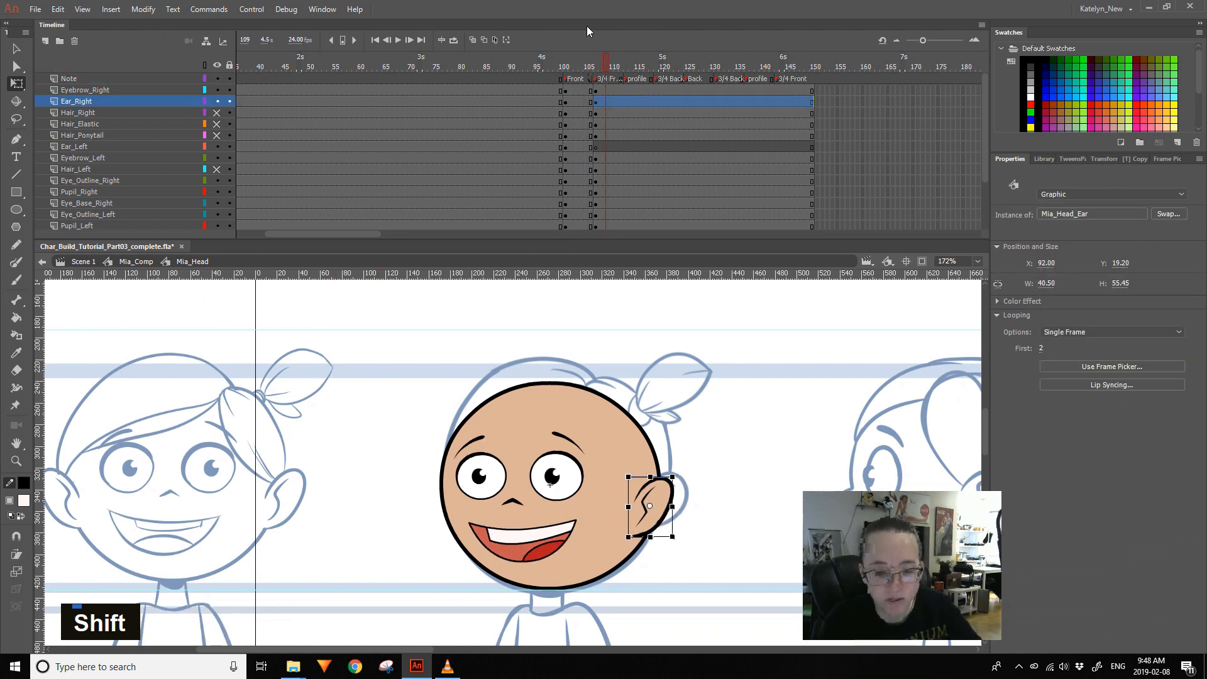
- Nudge the 3/4 right ear further inward to about X 84.8, Y 19.8, checking it against the front view
{"action": "left_click", "coordinate": [591, 78]}
{"action": "left_click", "coordinate": [606, 78]}
{"action": "left_click", "coordinate": [592, 79]}
{"action": "left_click", "coordinate": [615, 80]}
{"action": "left_click", "coordinate": [654, 522]}
{"action": "key", "text": "Left"}
{"action": "key", "text": "shift+Left"}
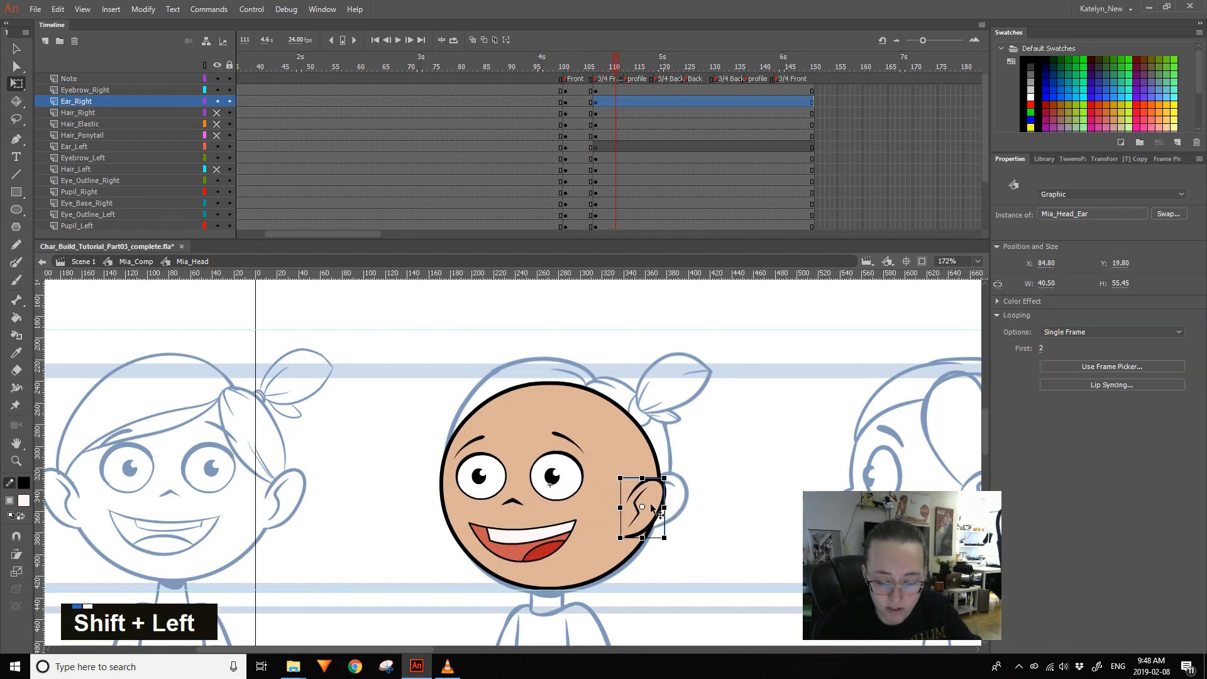
- Fine-tune the 3/4 right ear slightly up and outward to about X 86, Y 19.2 so it lines up with the front view
{"action": "left_click", "coordinate": [584, 78]}
{"action": "left_click", "coordinate": [600, 67]}
{"action": "left_click", "coordinate": [587, 71]}
{"action": "left_click", "coordinate": [605, 68]}
{"action": "left_click", "coordinate": [654, 516]}
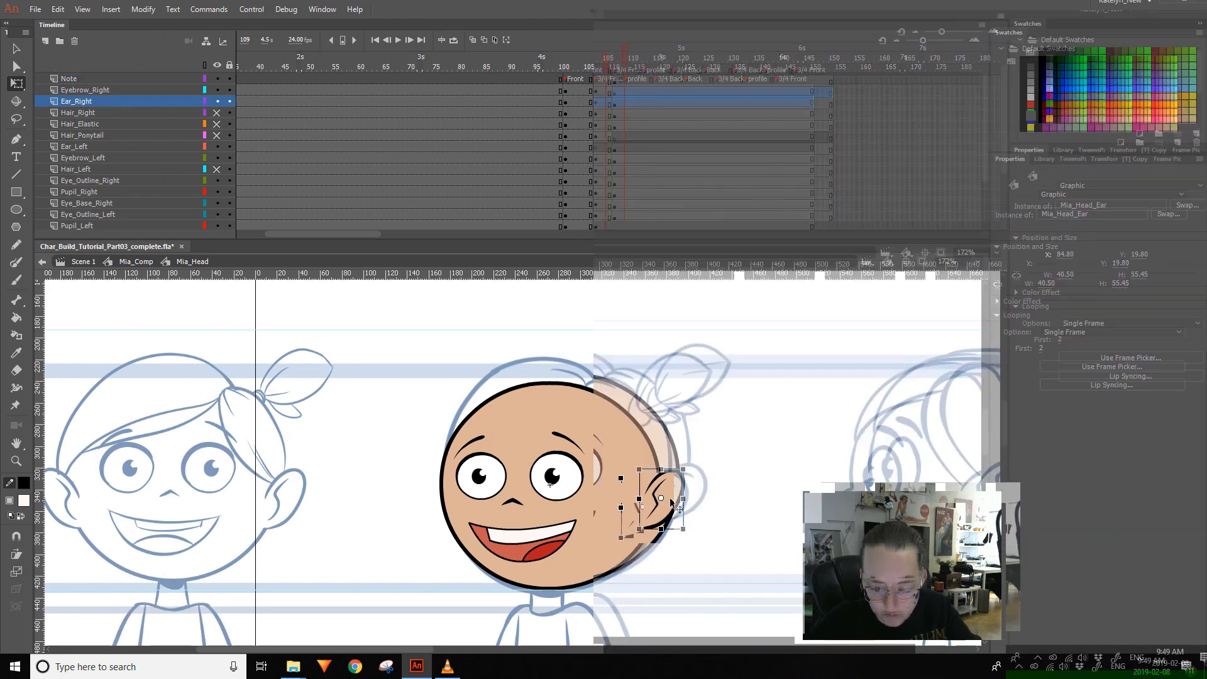
{"action": "left_click", "coordinate": [590, 71]}
{"action": "left_click", "coordinate": [606, 70]}
{"action": "key", "text": "Up"}
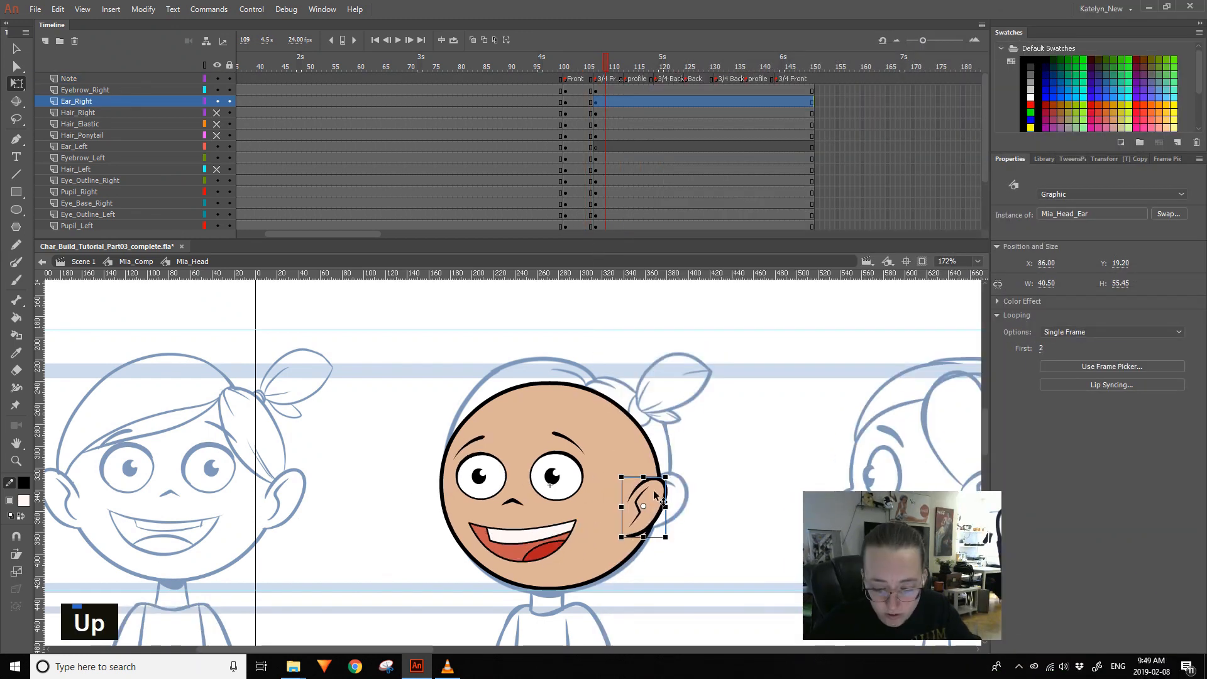
{"action": "key", "text": "Right"}
- Make all layers of the head visible again and save the file
{"action": "left_click", "coordinate": [582, 285]}
{"action": "left_click", "coordinate": [216, 66]}
{"action": "left_click", "coordinate": [216, 65]}
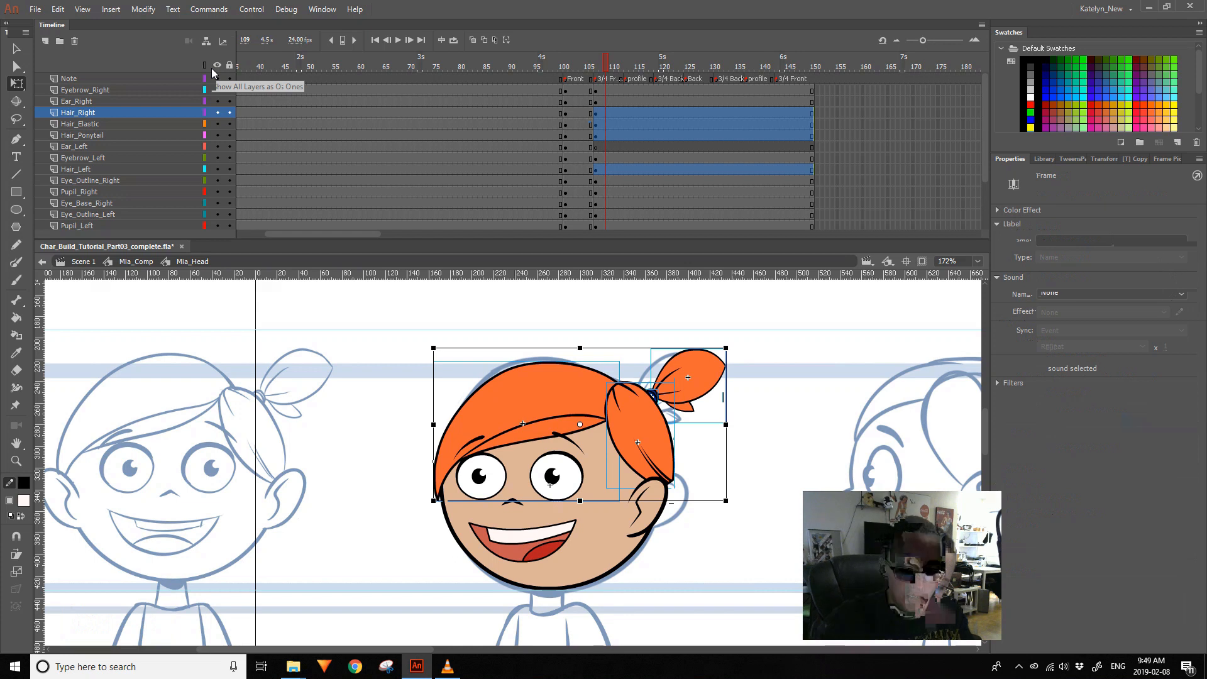
{"action": "left_click", "coordinate": [736, 404]}
{"action": "key", "text": "ctrl+s"}
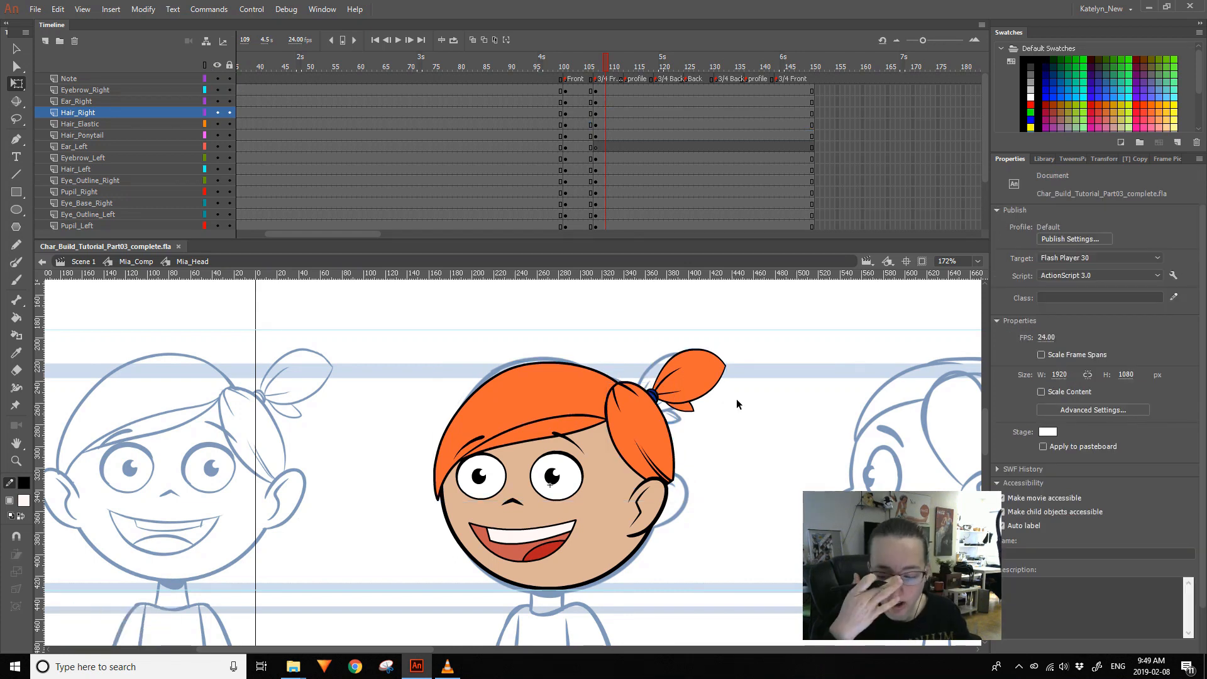
- Hide the Hair_Right, Hair_Elastic and Hair_Ponytail layers in the head symbol
{"action": "double_click", "coordinate": [658, 455]}
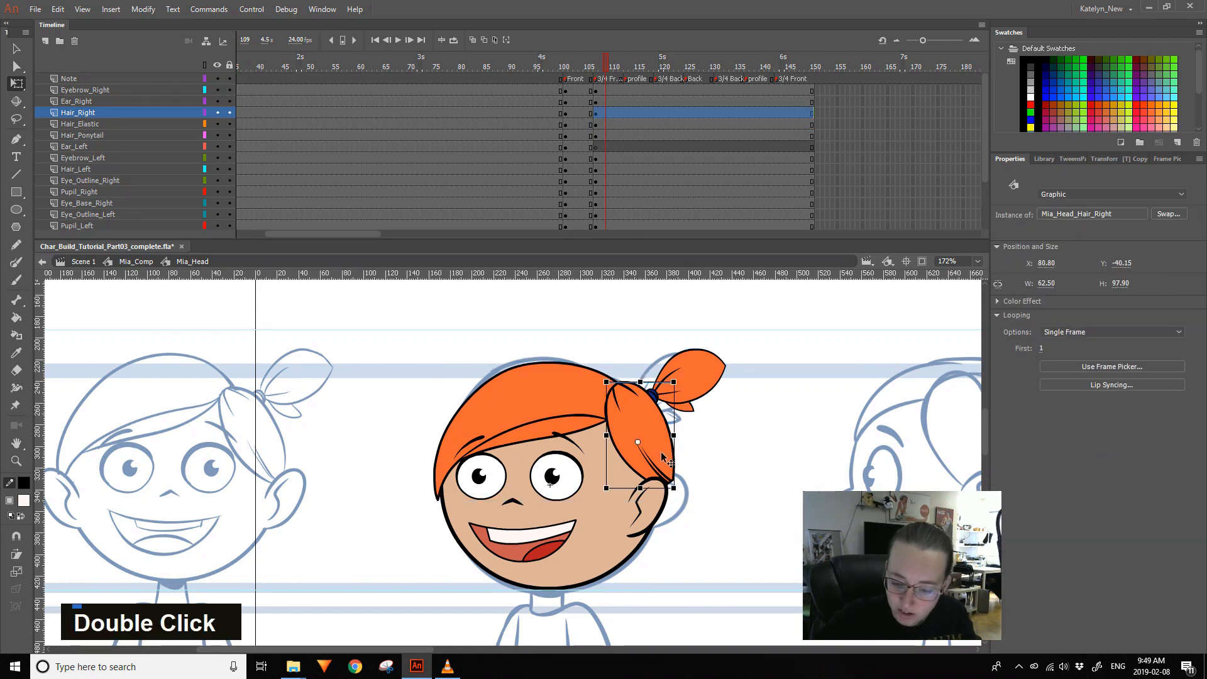
{"action": "left_click", "coordinate": [696, 369]}
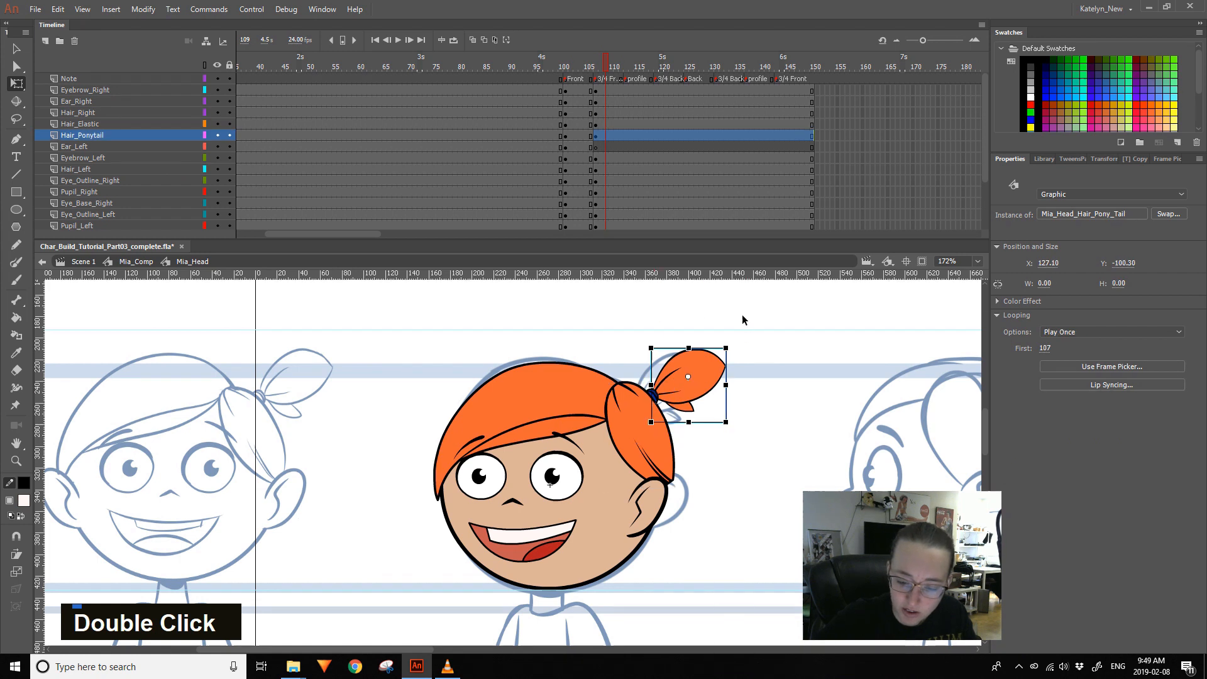
{"action": "left_click", "coordinate": [217, 124]}
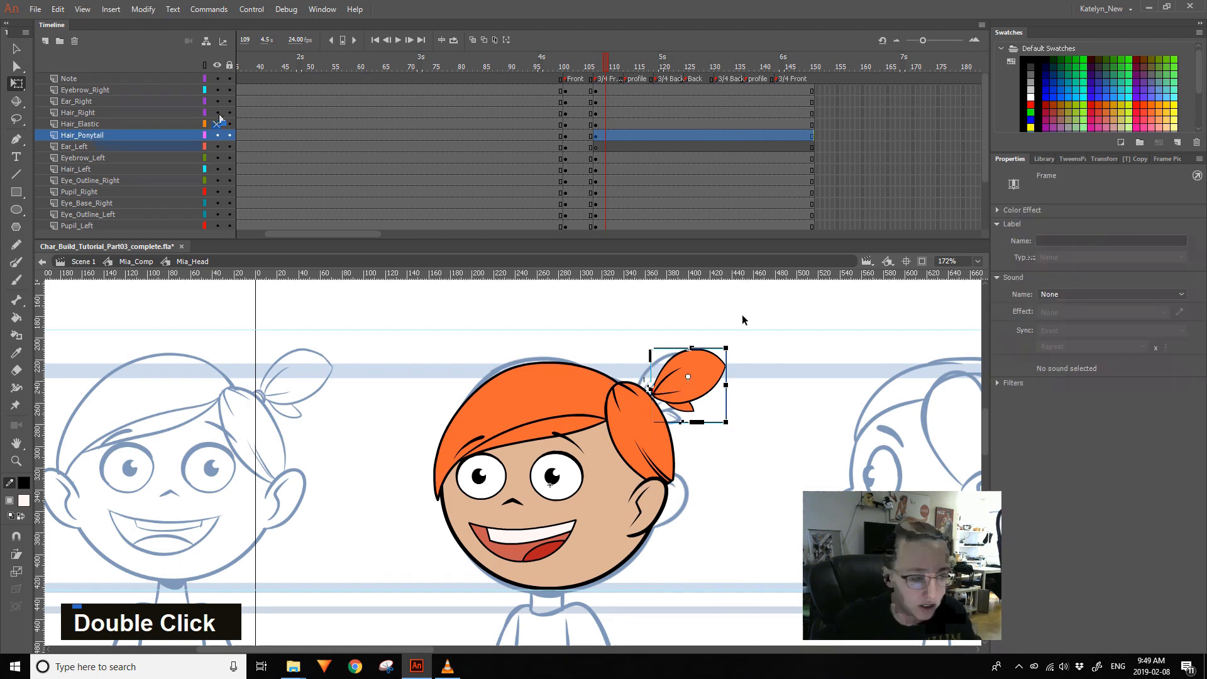
{"action": "left_click", "coordinate": [217, 112]}
{"action": "left_click", "coordinate": [80, 123], "text": "shift"}
{"action": "left_click", "coordinate": [743, 320]}
{"action": "left_click", "coordinate": [677, 371]}
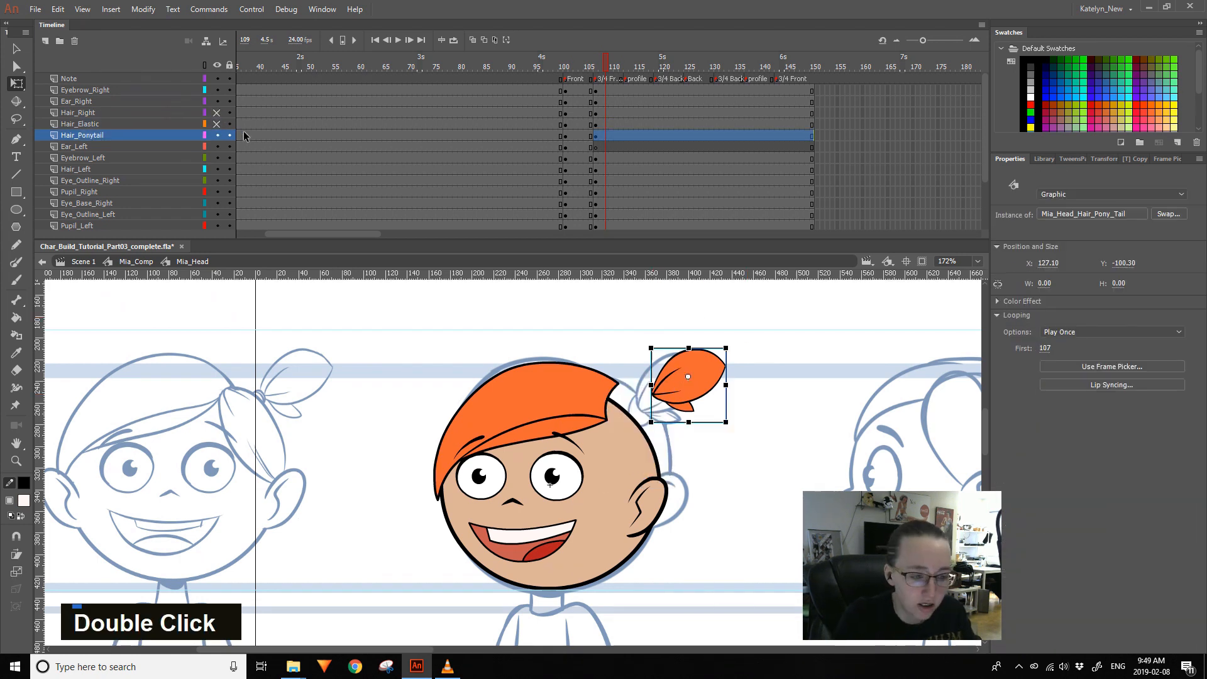
{"action": "left_click", "coordinate": [216, 135]}
- Show Hair_Right again and move the left and right hair pieces together toward the far side of the 3/4 face
{"action": "left_click", "coordinate": [586, 388]}
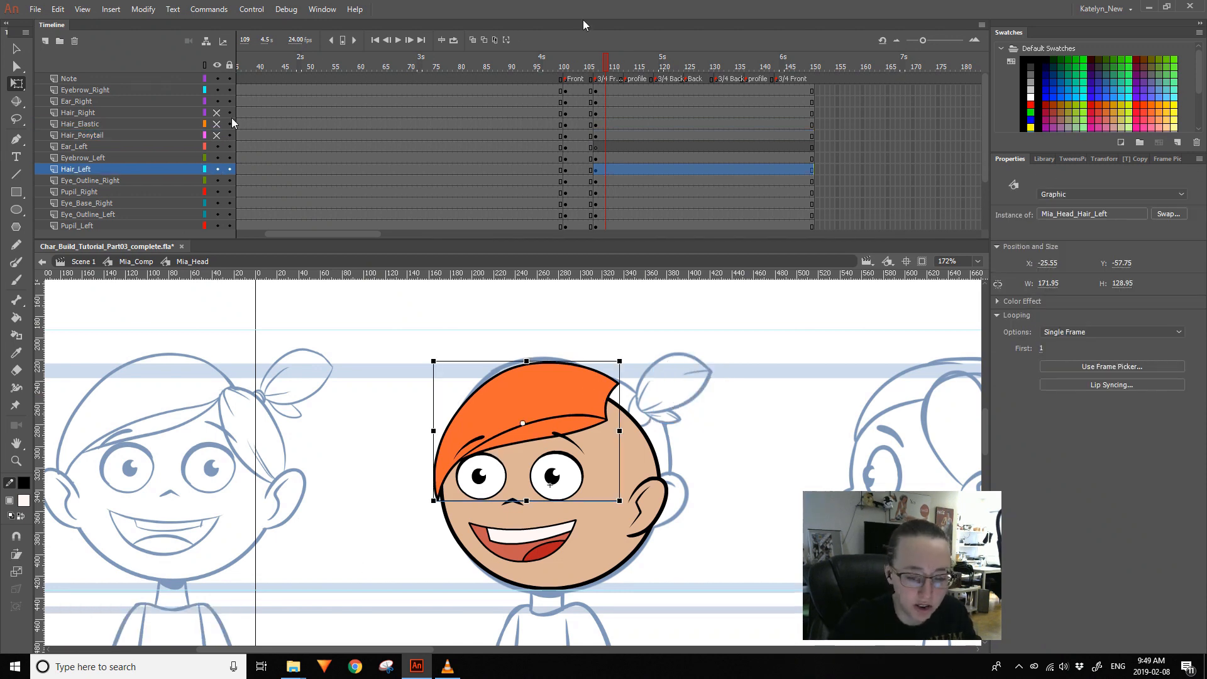
{"action": "left_click", "coordinate": [217, 113]}
{"action": "left_click", "coordinate": [615, 315]}
{"action": "left_click", "coordinate": [655, 419]}
{"action": "left_click", "coordinate": [591, 403], "text": "shift"}
{"action": "left_click_drag", "start_coordinate": [654, 440], "coordinate": [628, 419]}
- Open the right hair symbol and compare its drawings on frames 1 and 2, then return to the head symbol
{"action": "left_click", "coordinate": [634, 430], "text": "ctrl+shift"}
{"action": "double_click", "coordinate": [642, 443]}
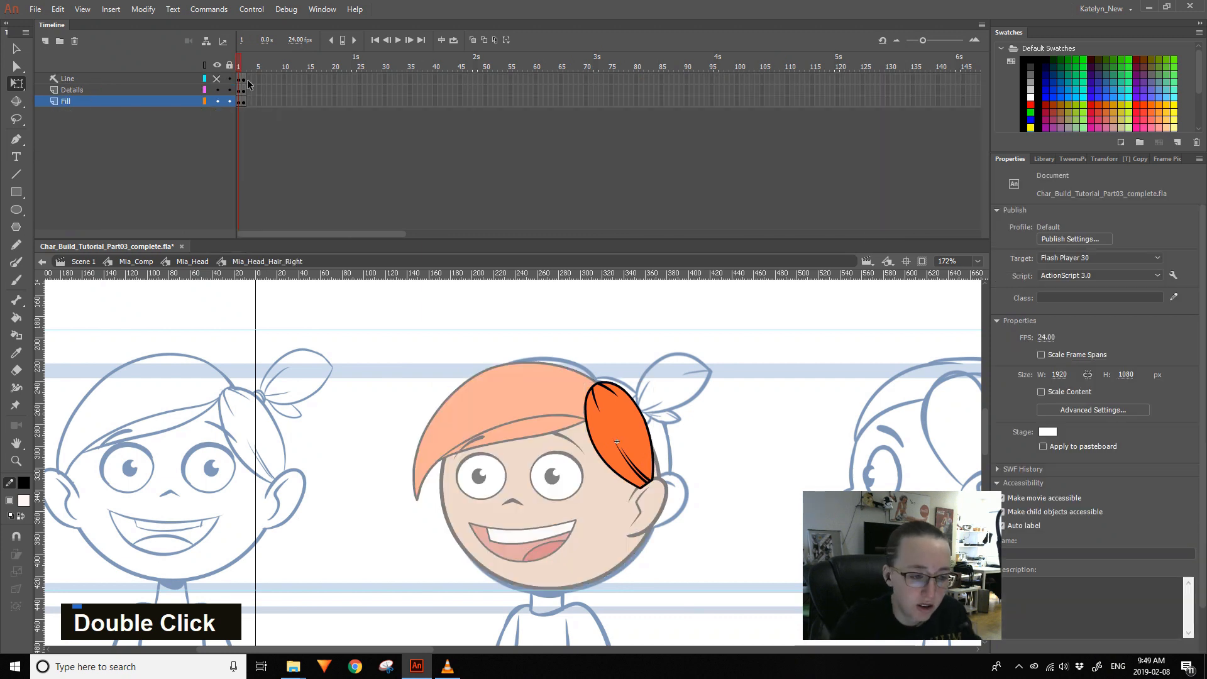
{"action": "left_click", "coordinate": [245, 84]}
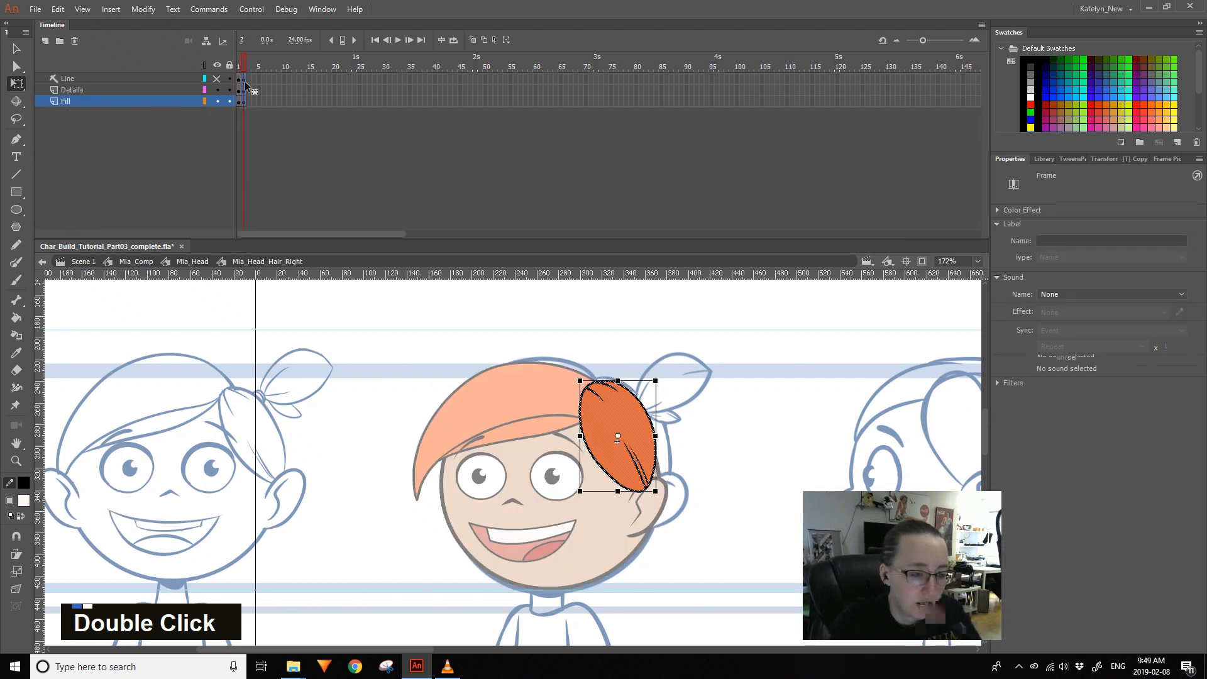
{"action": "left_click", "coordinate": [250, 68]}
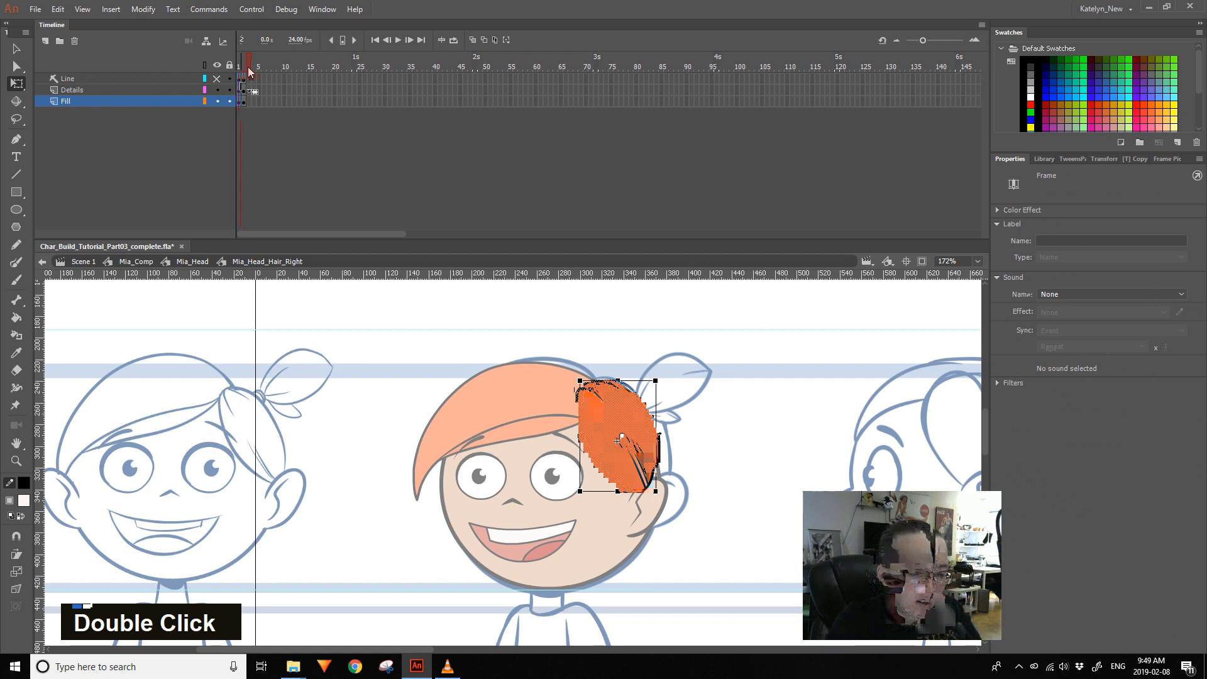
{"action": "left_click", "coordinate": [245, 80], "text": "shift"}
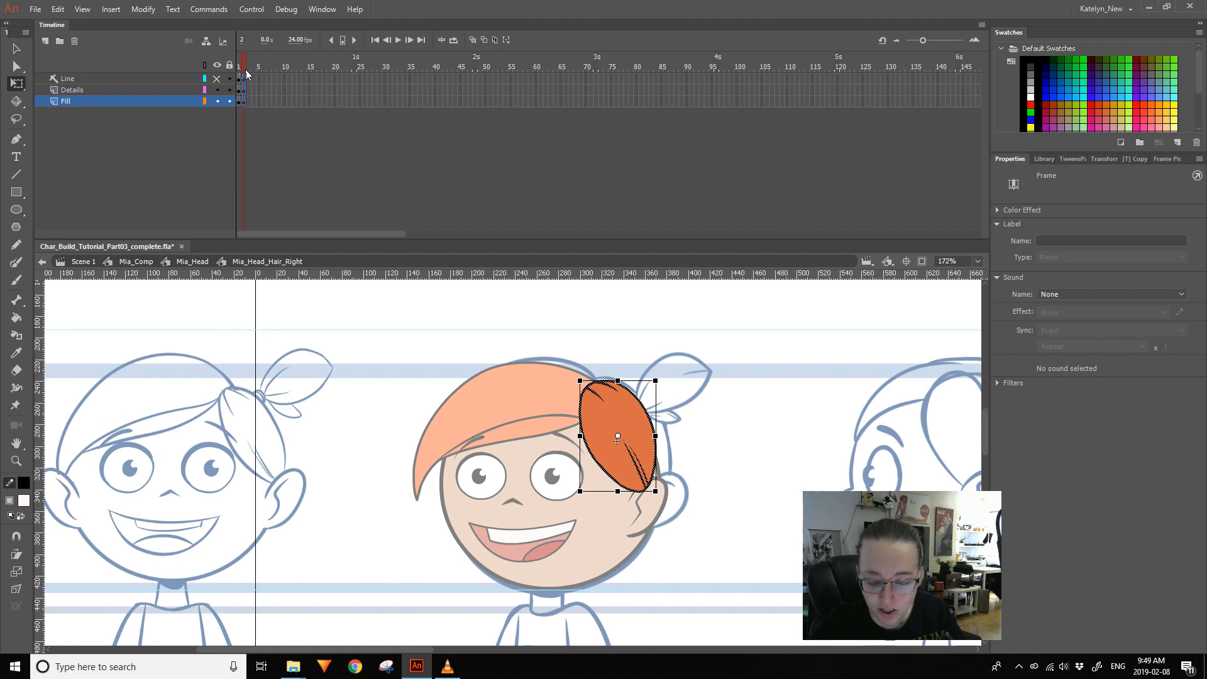
{"action": "left_click_drag", "start_coordinate": [245, 70], "coordinate": [244, 70]}
{"action": "left_click", "coordinate": [243, 101], "text": "shift"}
{"action": "double_click", "coordinate": [240, 69]}
{"action": "left_click_drag", "start_coordinate": [238, 75], "coordinate": [243, 72]}
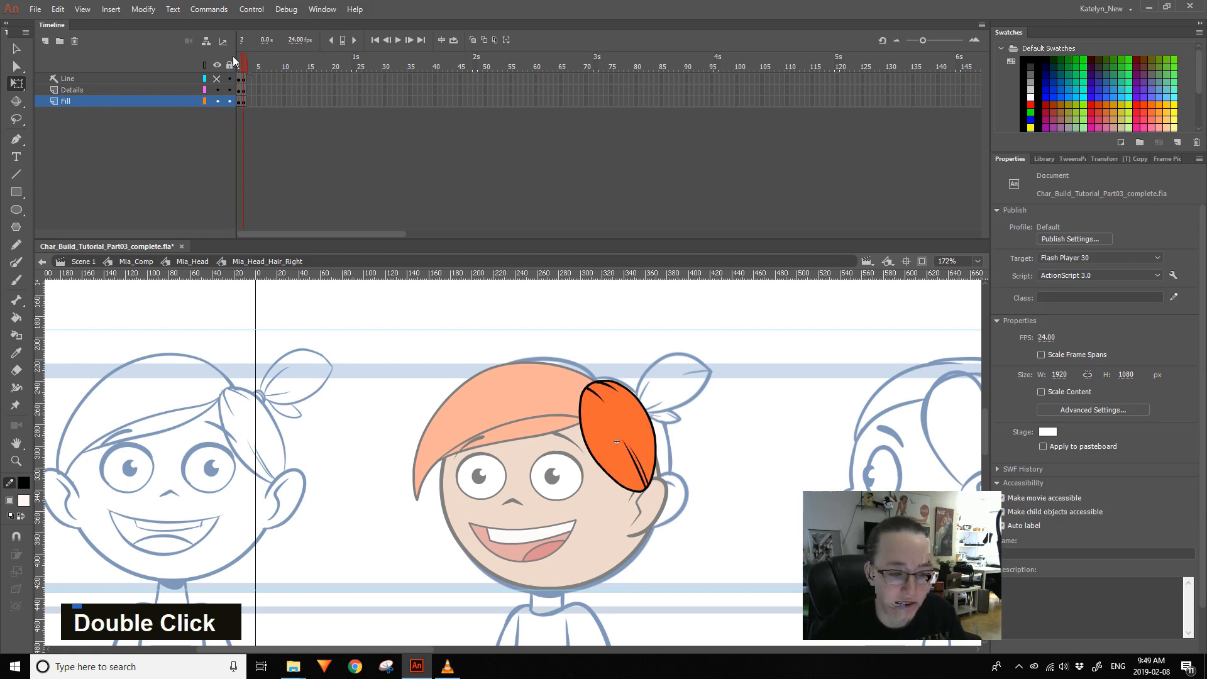
{"action": "left_click", "coordinate": [238, 61]}
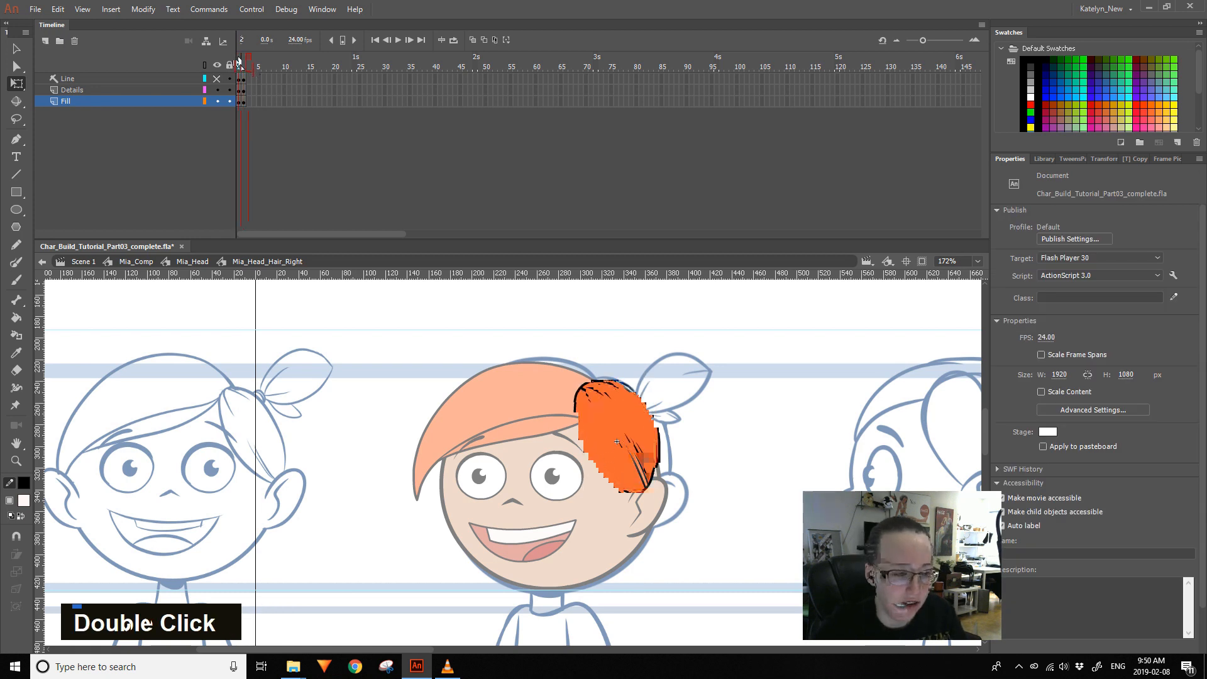
{"action": "double_click", "coordinate": [661, 344]}
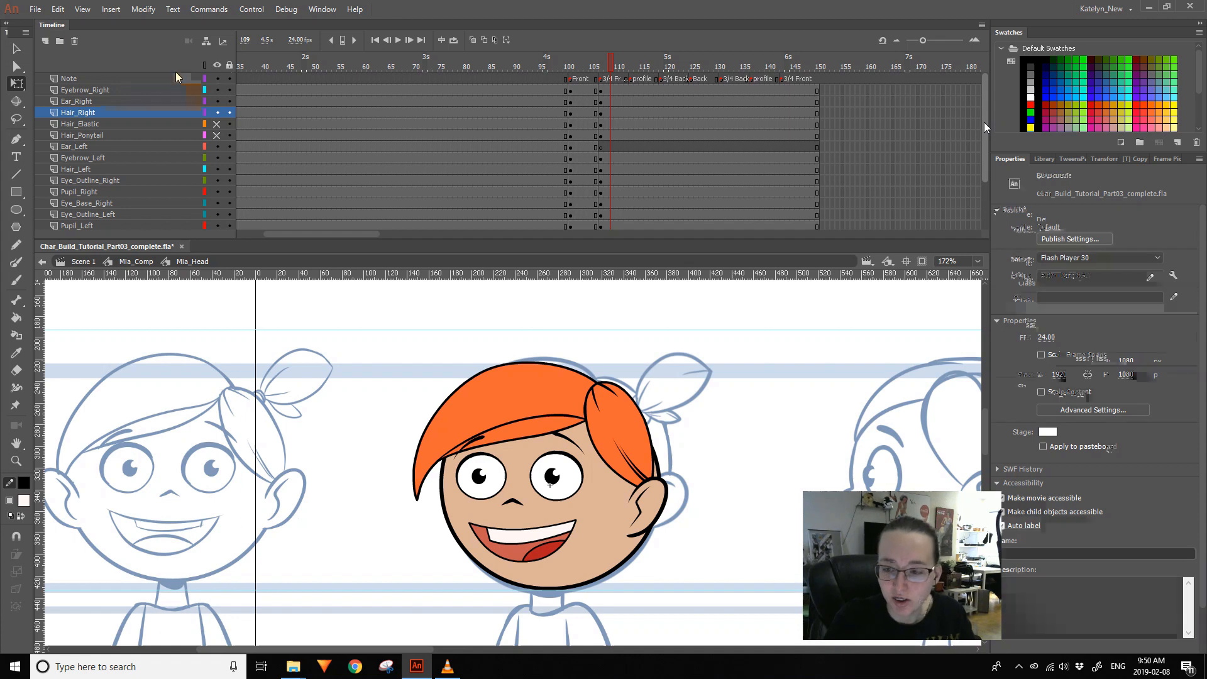
- Add a new top layer with a blank keyframe at frame 107, hide all other head layers and choose the Brush with a red fill
{"action": "left_click", "coordinate": [47, 41]}
{"action": "left_click", "coordinate": [600, 78]}
{"action": "key", "text": "F7"}
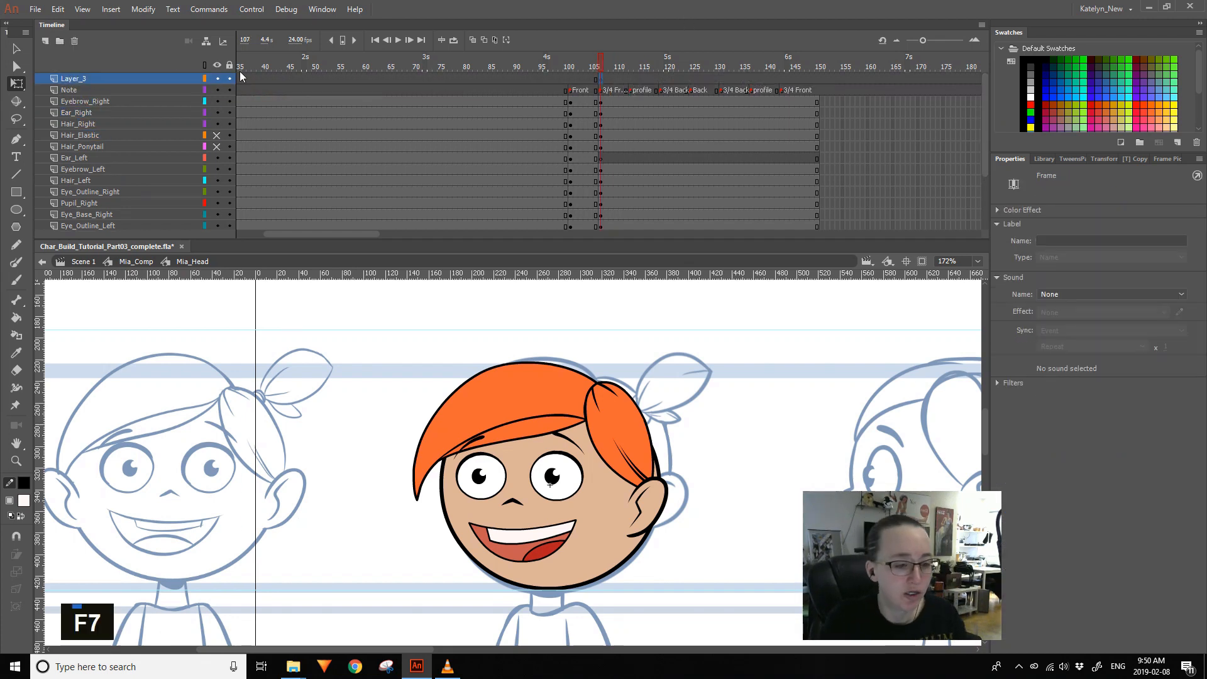
{"action": "left_click", "coordinate": [217, 78], "text": "alt"}
{"action": "left_click", "coordinate": [17, 280]}
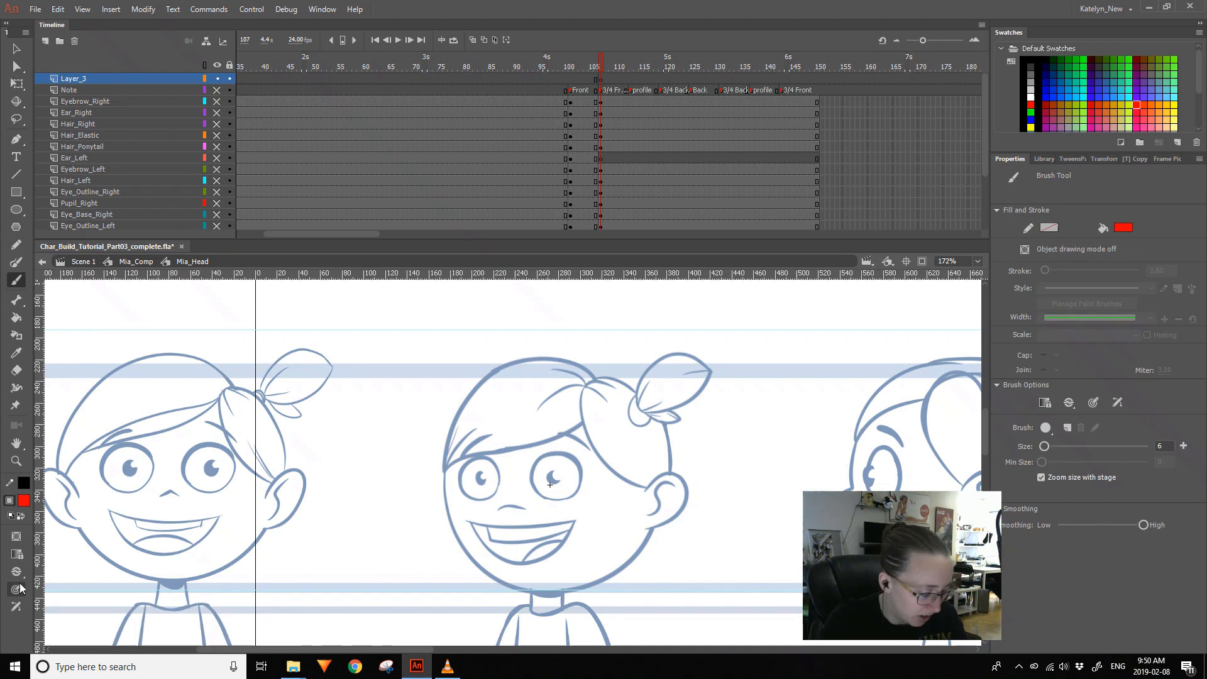
- Trace the 3/4 sketch's hair outline, fringe, side piece and elastic in red on the new layer
{"action": "mouse_move", "coordinate": [584, 385]}
{"action": "left_mouse_down"}
{"action": "mouse_move", "coordinate": [592, 420]}
{"action": "mouse_move", "coordinate": [648, 487]}
{"action": "left_mouse_up"}
{"action": "key", "text": "ctrl+z"}
{"action": "left_click_drag", "start_coordinate": [598, 378], "coordinate": [650, 408]}
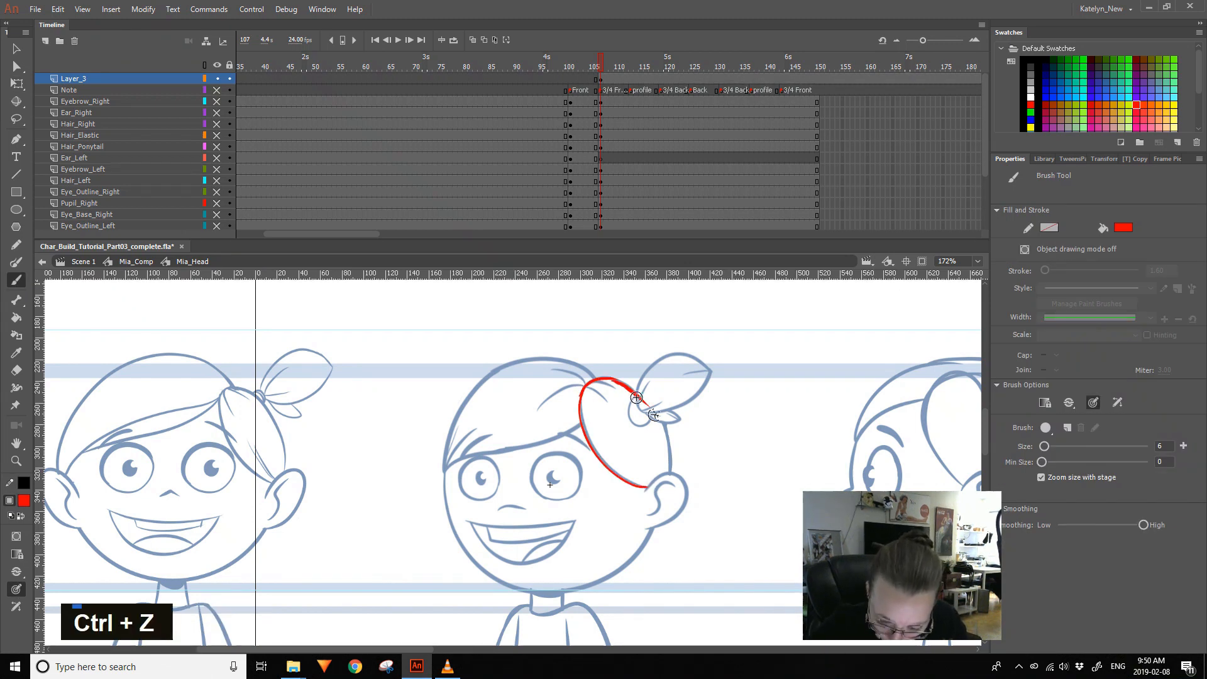
{"action": "mouse_move", "coordinate": [543, 356]}
{"action": "left_mouse_down"}
{"action": "mouse_move", "coordinate": [480, 376]}
{"action": "mouse_move", "coordinate": [530, 359]}
{"action": "mouse_move", "coordinate": [463, 399]}
{"action": "left_mouse_up"}
{"action": "left_click_drag", "start_coordinate": [654, 414], "coordinate": [670, 473]}
{"action": "left_click_drag", "start_coordinate": [458, 415], "coordinate": [443, 470]}
{"action": "mouse_move", "coordinate": [579, 427]}
{"action": "left_mouse_down"}
{"action": "mouse_move", "coordinate": [503, 448]}
{"action": "mouse_move", "coordinate": [467, 440]}
{"action": "left_mouse_up"}
{"action": "key", "text": "ctrl+z"}
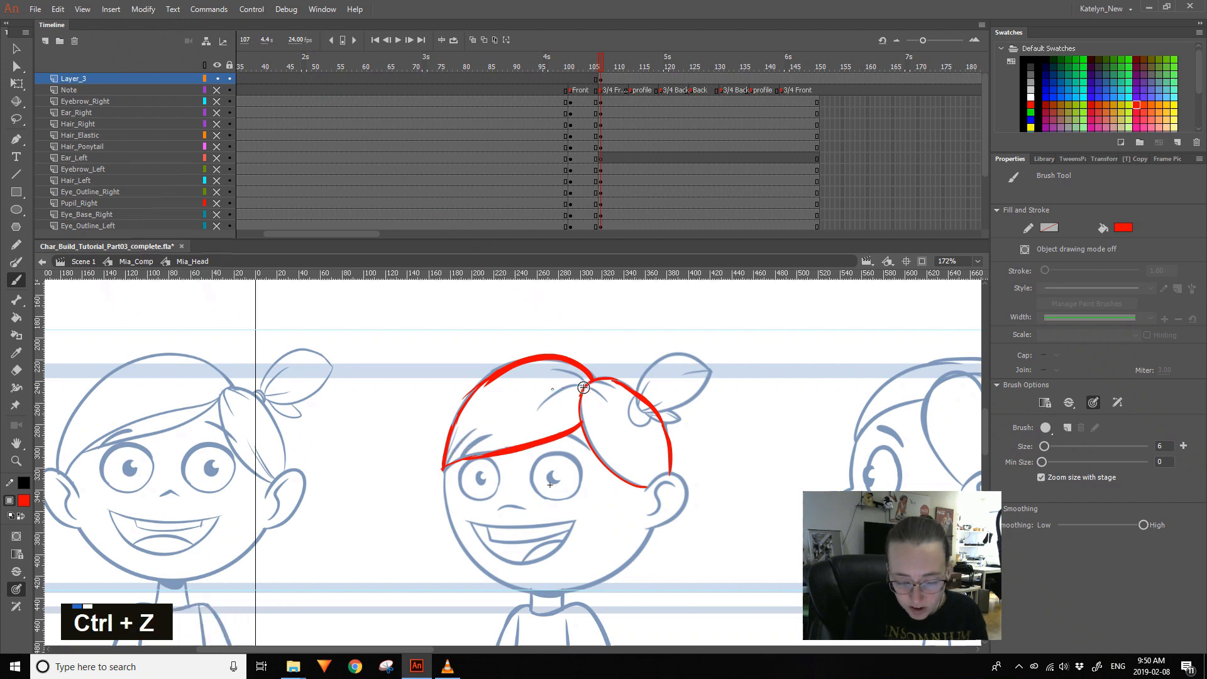
{"action": "left_click_drag", "start_coordinate": [503, 389], "coordinate": [454, 433]}
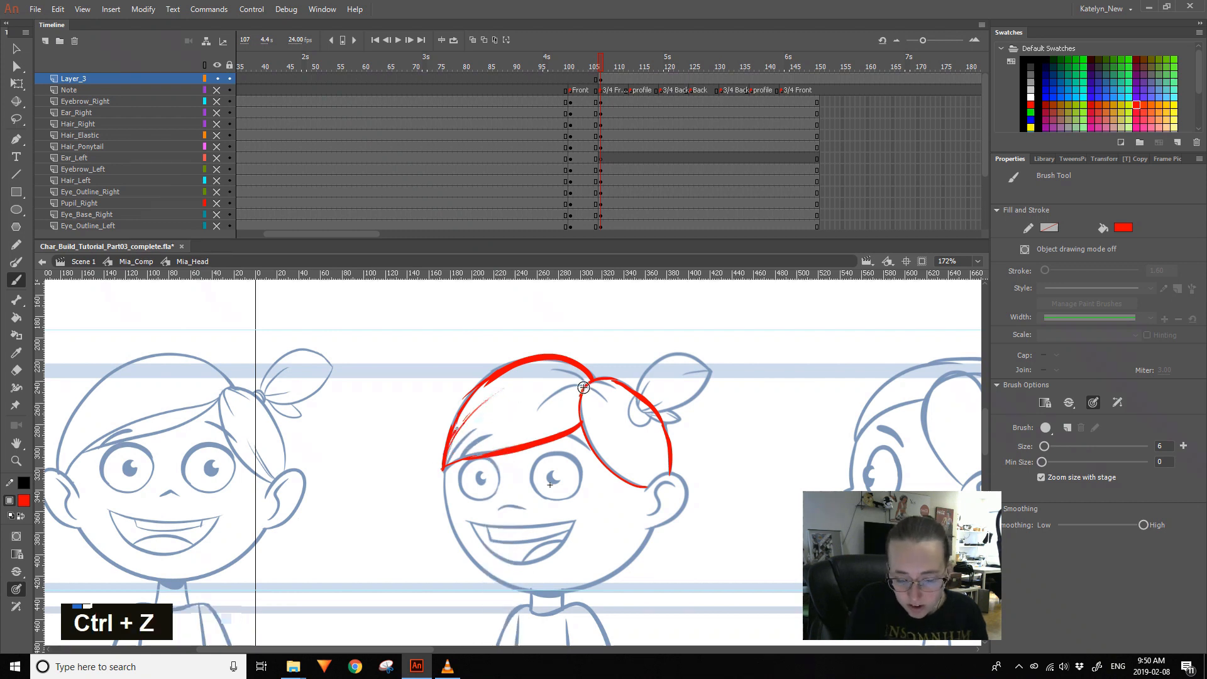
{"action": "mouse_move", "coordinate": [522, 385]}
{"action": "left_mouse_down"}
{"action": "mouse_move", "coordinate": [625, 387]}
{"action": "mouse_move", "coordinate": [636, 423]}
{"action": "mouse_move", "coordinate": [639, 398]}
{"action": "left_mouse_up"}
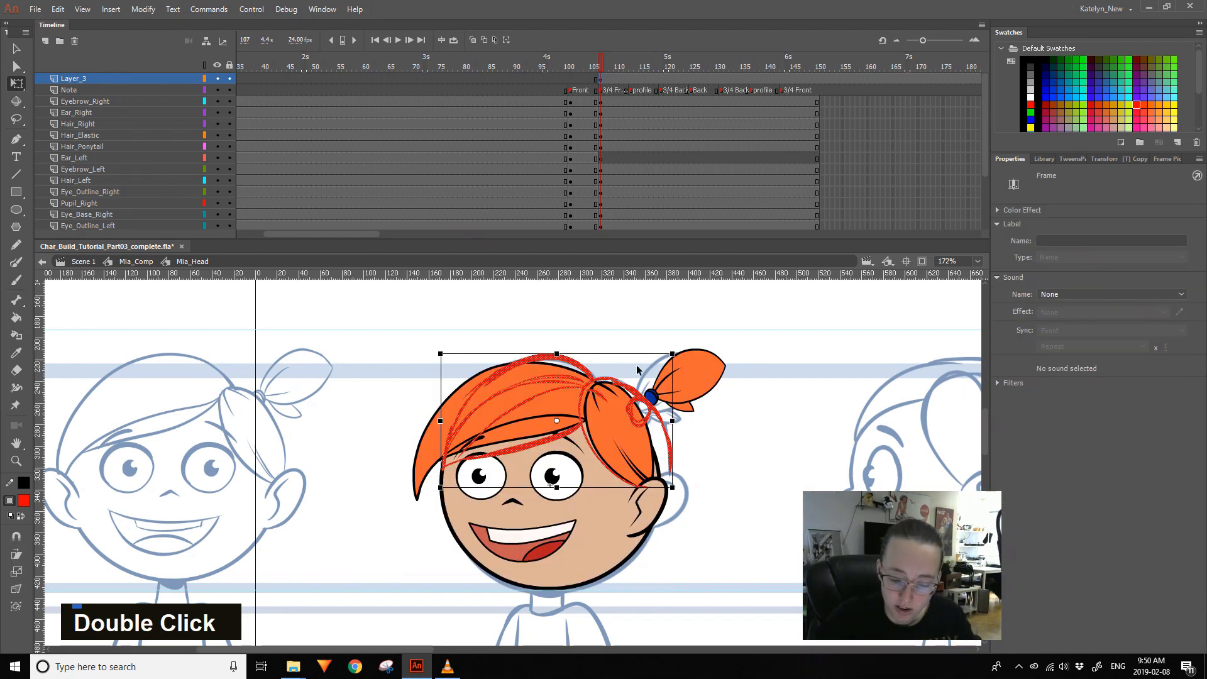
- Show all head layers again, then scale and slightly skew the red hair tracing to fit the coloured 3/4 head
{"action": "left_click", "coordinate": [564, 356], "text": "alt"}
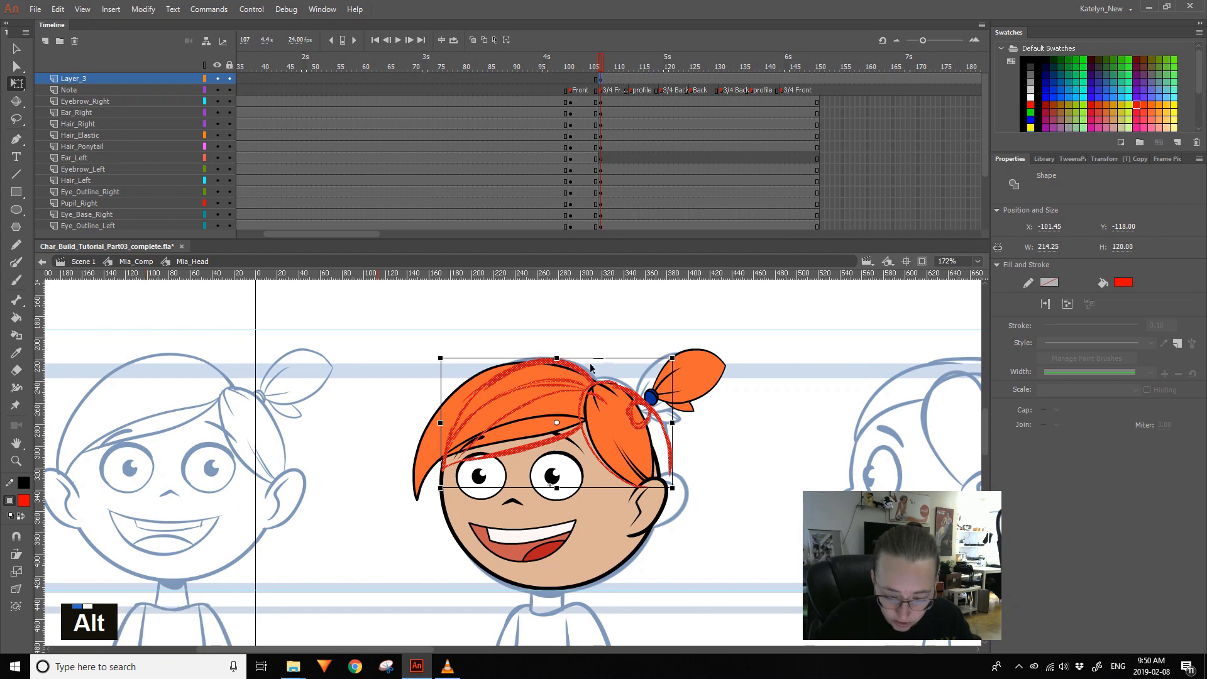
{"action": "left_click_drag", "start_coordinate": [440, 423], "coordinate": [438, 422]}
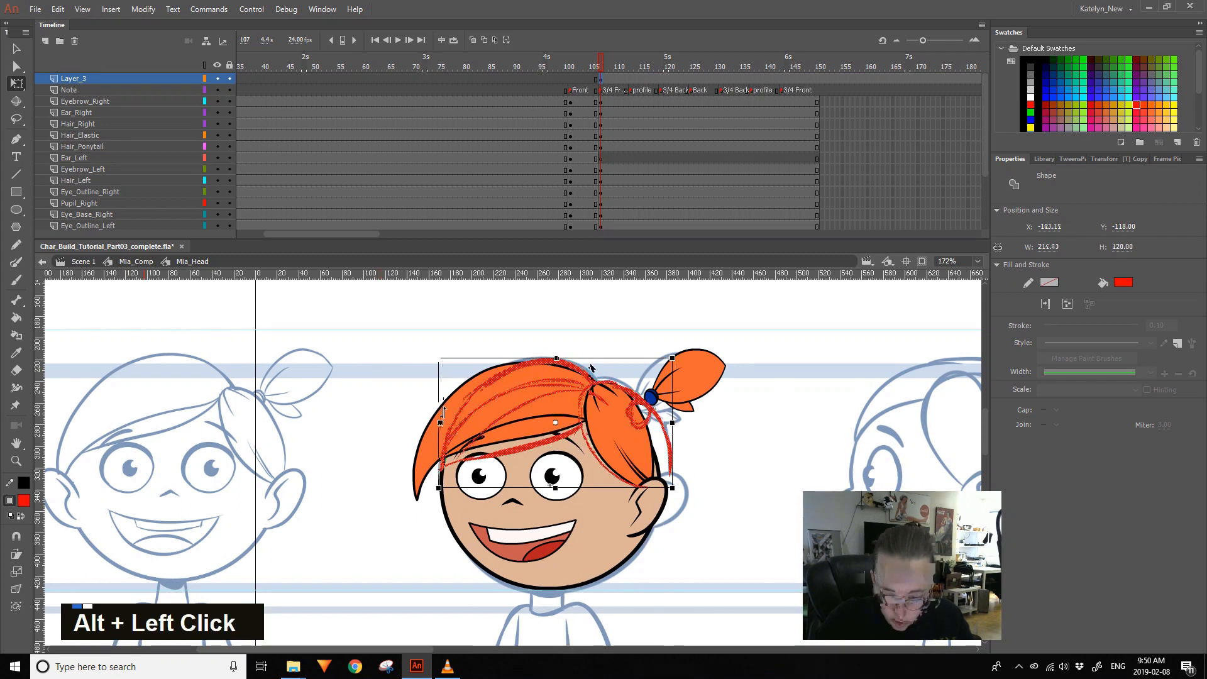
{"action": "left_click_drag", "start_coordinate": [557, 357], "coordinate": [559, 358]}
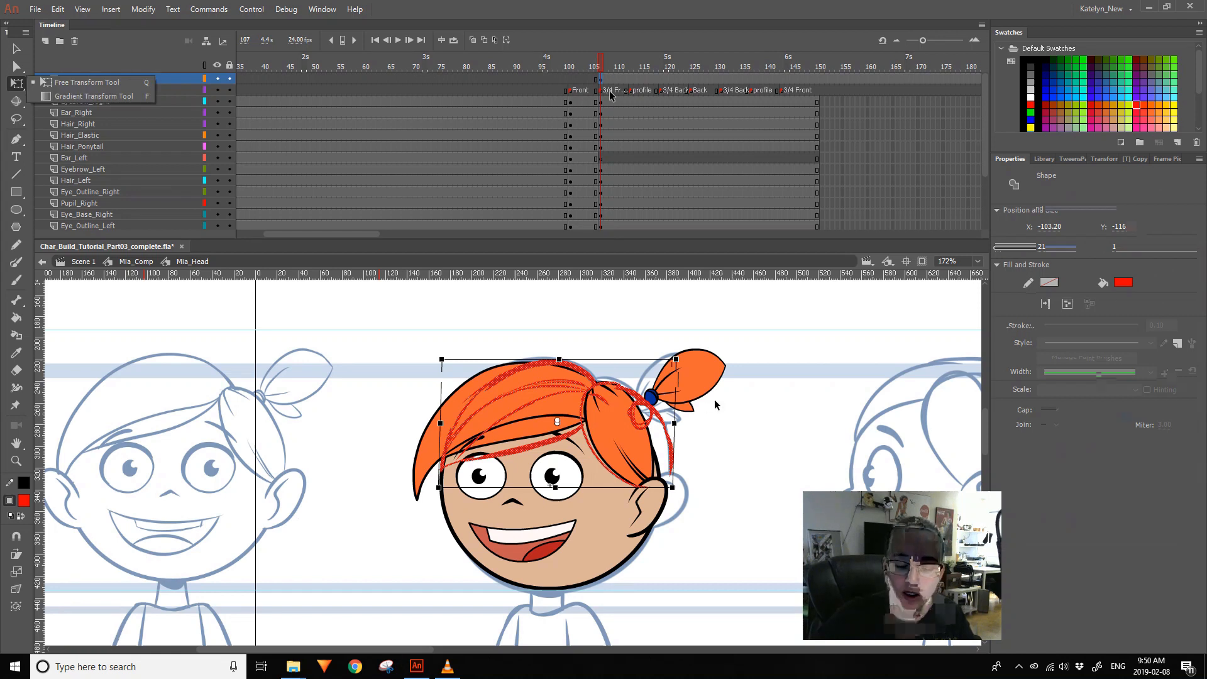
{"action": "double_click", "coordinate": [640, 468]}
{"action": "double_click", "coordinate": [637, 429]}
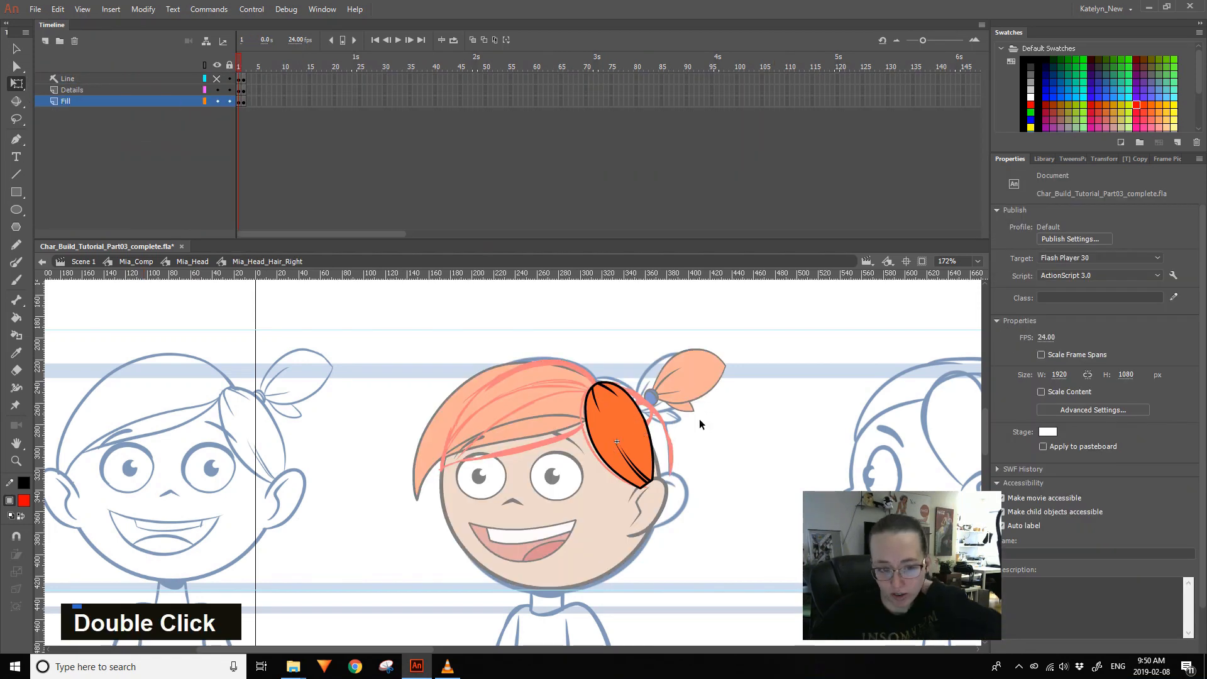
{"action": "double_click", "coordinate": [669, 453]}
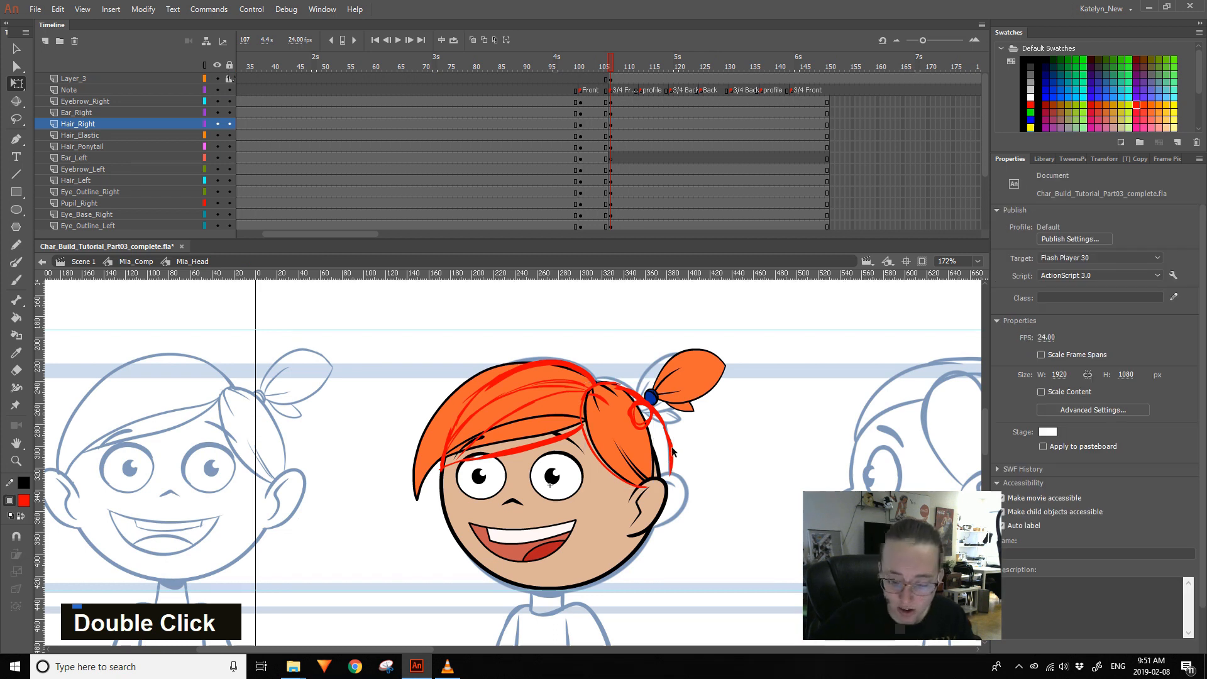
- Lock every layer except the tracing layer and narrow the tracing's side hair piece to fit the head
{"action": "left_click_drag", "start_coordinate": [981, 119], "coordinate": [988, 62]}
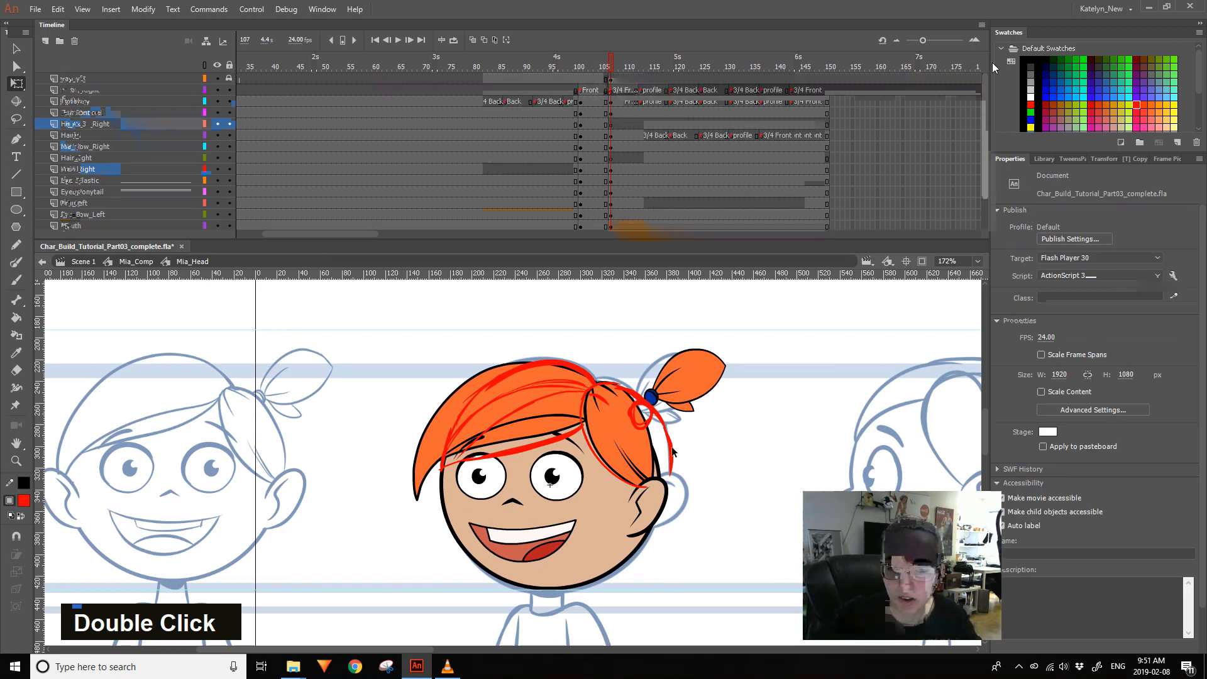
{"action": "left_click", "coordinate": [229, 78]}
{"action": "left_click", "coordinate": [188, 79]}
{"action": "left_click", "coordinate": [229, 78], "text": "alt"}
{"action": "mouse_move", "coordinate": [783, 323]}
{"action": "left_mouse_down"}
{"action": "mouse_move", "coordinate": [557, 533]}
{"action": "mouse_move", "coordinate": [581, 527]}
{"action": "left_mouse_up"}
{"action": "left_click_drag", "start_coordinate": [673, 429], "coordinate": [662, 435]}
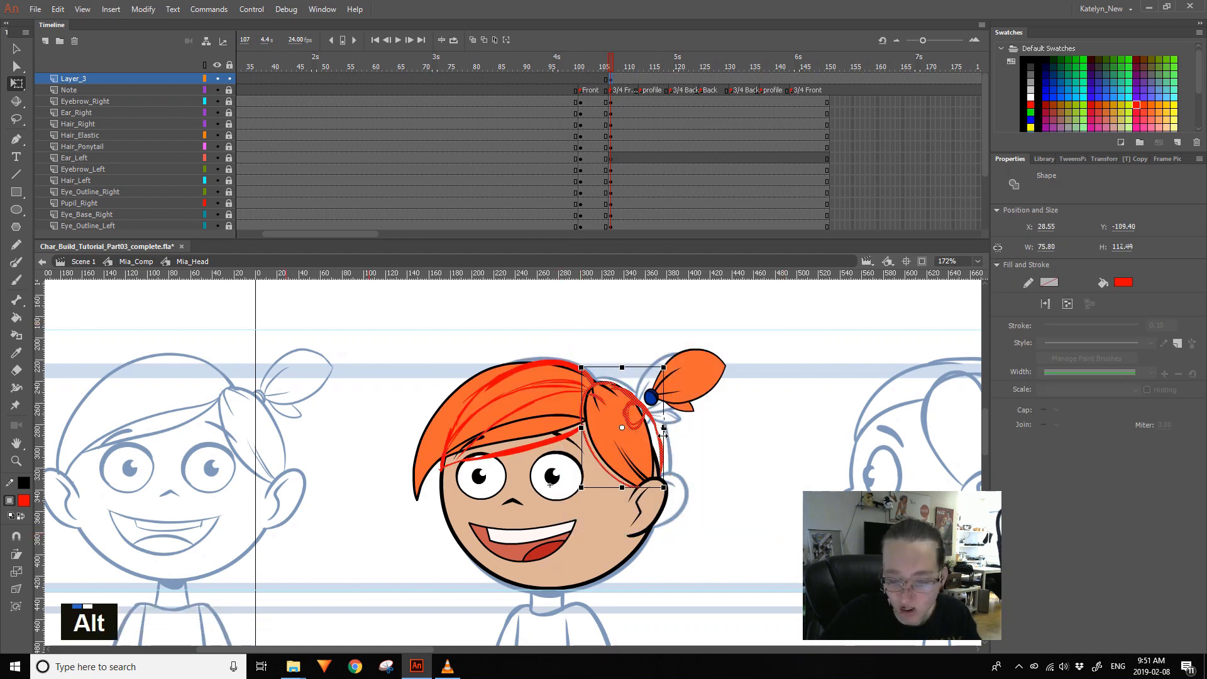
- Widen the fringe part of the tracing slightly toward the far side of the face, then unlock all layers
{"action": "left_click_drag", "start_coordinate": [387, 525], "coordinate": [586, 326]}
{"action": "left_click_drag", "start_coordinate": [438, 415], "coordinate": [436, 416]}
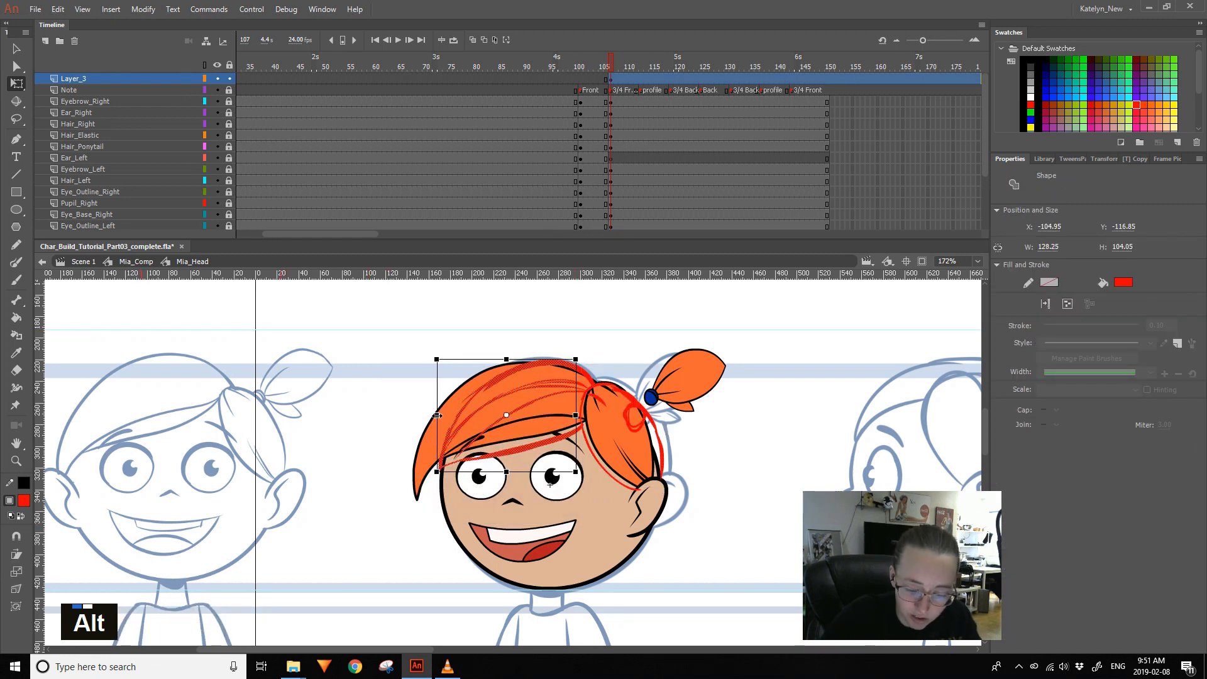
{"action": "left_click", "coordinate": [692, 341]}
{"action": "left_click", "coordinate": [229, 226], "text": "alt"}
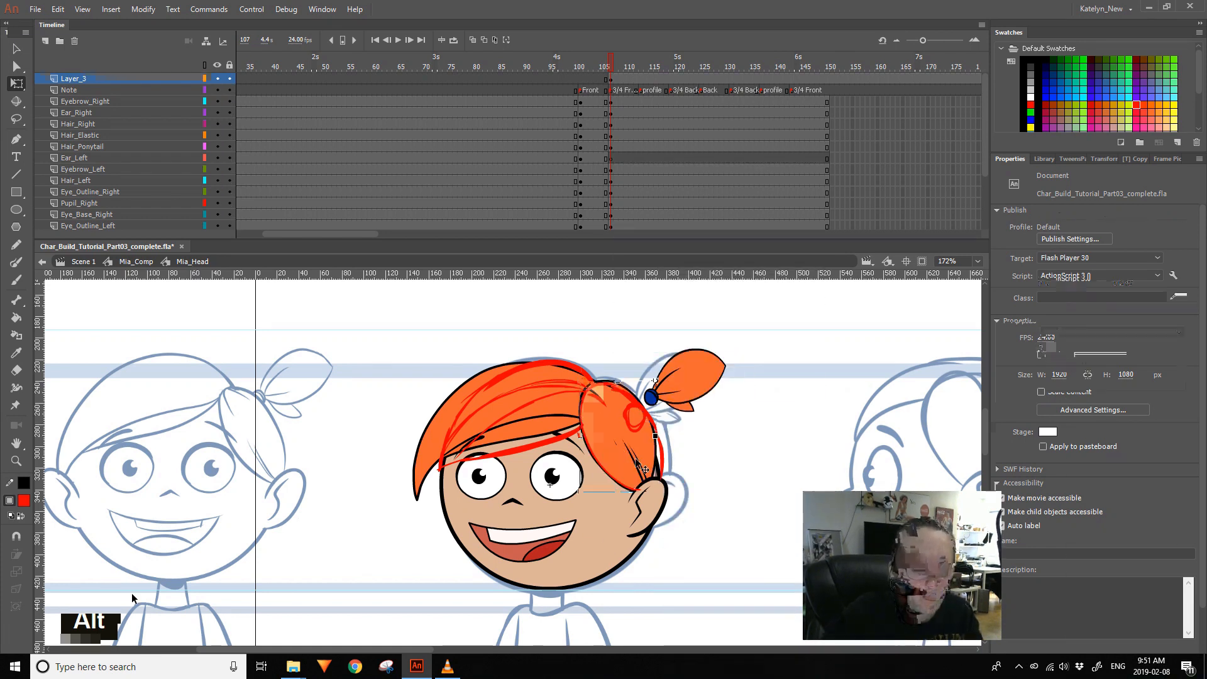
- Switch the right hair to frame 2 of its symbol and skew that drawing to match the red tracing
{"action": "double_click", "coordinate": [614, 453]}
{"action": "left_click", "coordinate": [692, 432]}
{"action": "key", "text": "ctrl+a"}
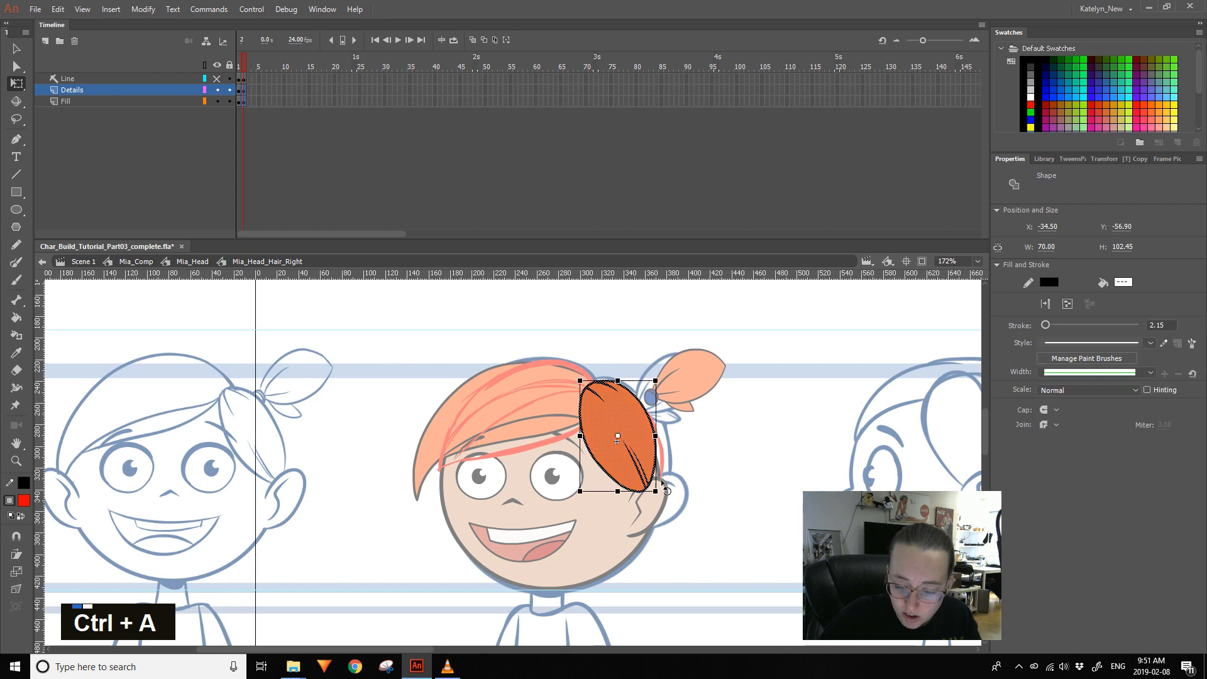
{"action": "left_click_drag", "start_coordinate": [641, 489], "coordinate": [649, 488]}
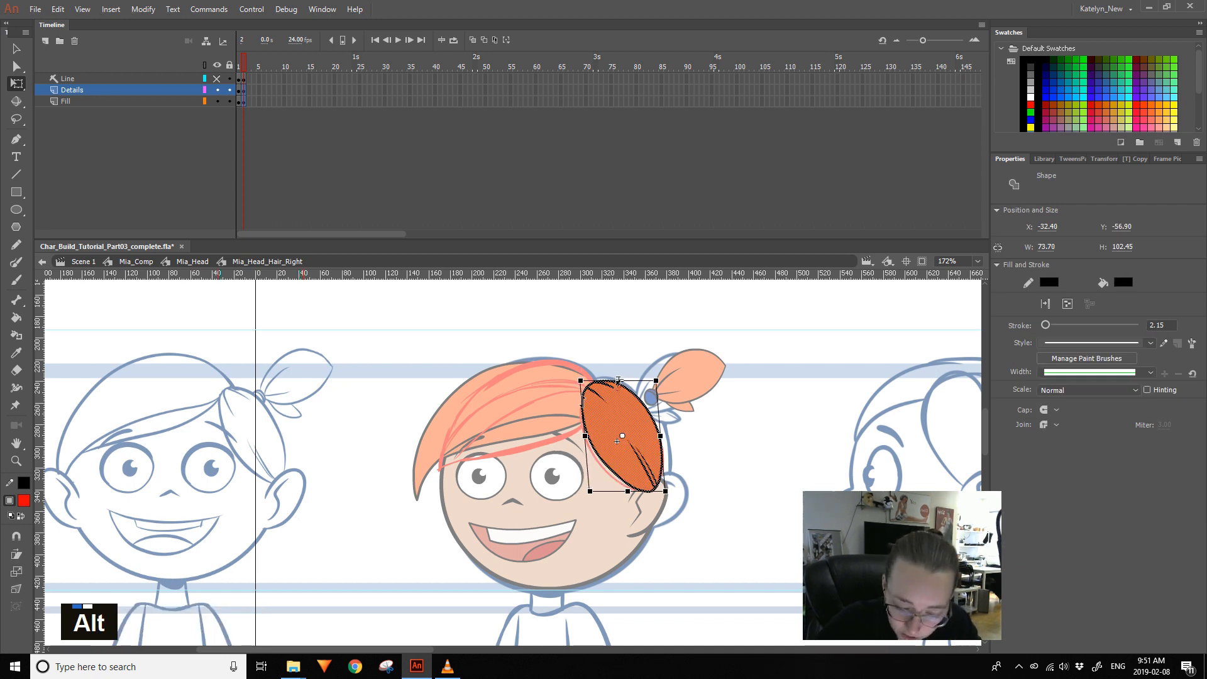
{"action": "left_click_drag", "start_coordinate": [619, 380], "coordinate": [632, 381]}
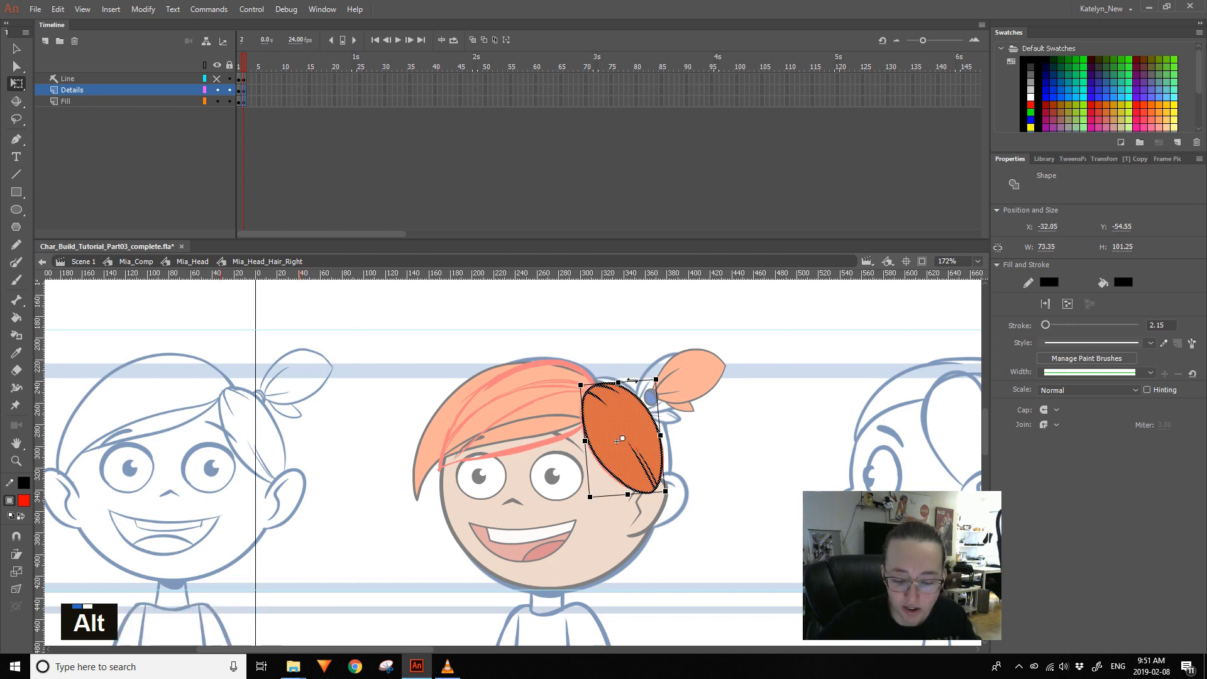
{"action": "left_click", "coordinate": [638, 335]}
{"action": "double_click", "coordinate": [636, 314]}
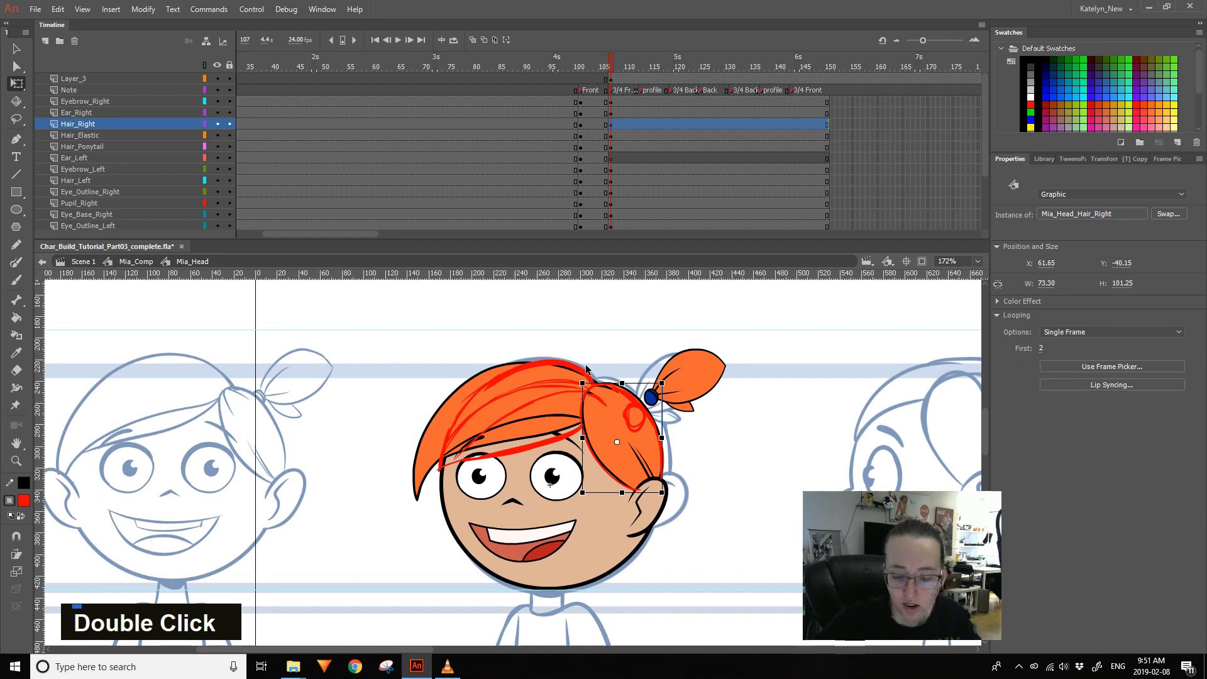
- Switch the left hair to frame 2 of its symbol and distort that drawing so its tip and edges follow the tracing
{"action": "left_click", "coordinate": [546, 421], "text": "shift"}
{"action": "left_click_drag", "start_coordinate": [546, 420], "coordinate": [554, 424]}
{"action": "double_click", "coordinate": [556, 426]}
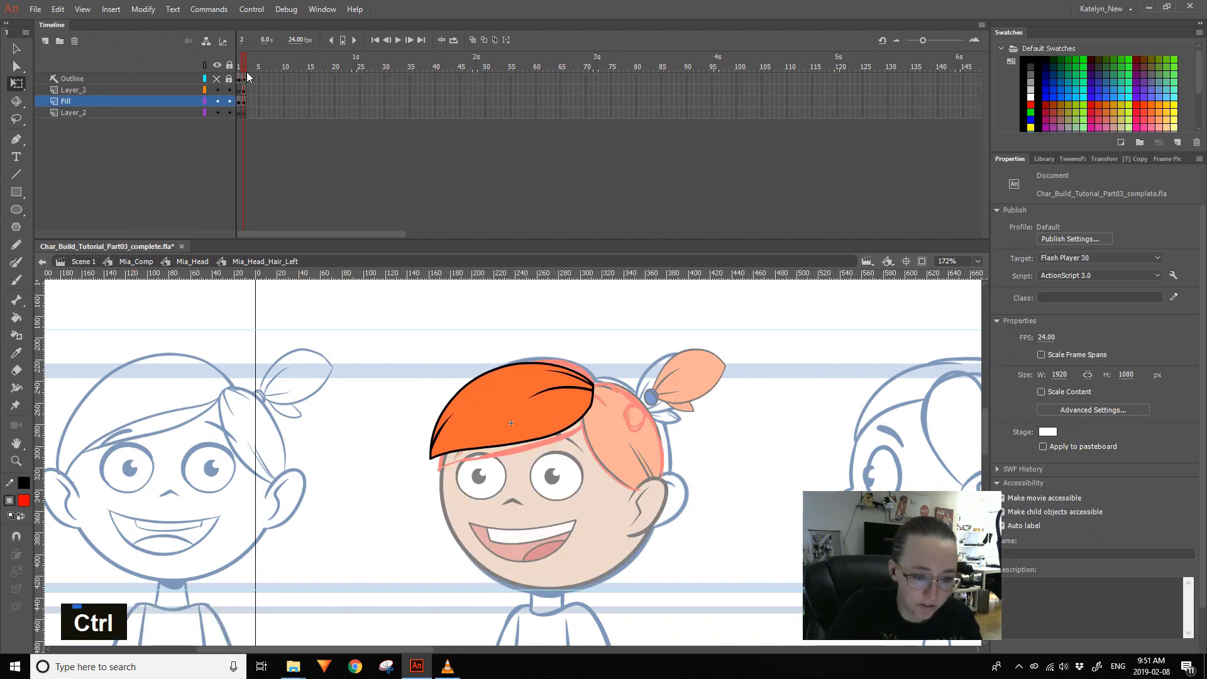
{"action": "key", "text": "ctrl+a"}
{"action": "left_click_drag", "start_coordinate": [430, 459], "coordinate": [439, 471]}
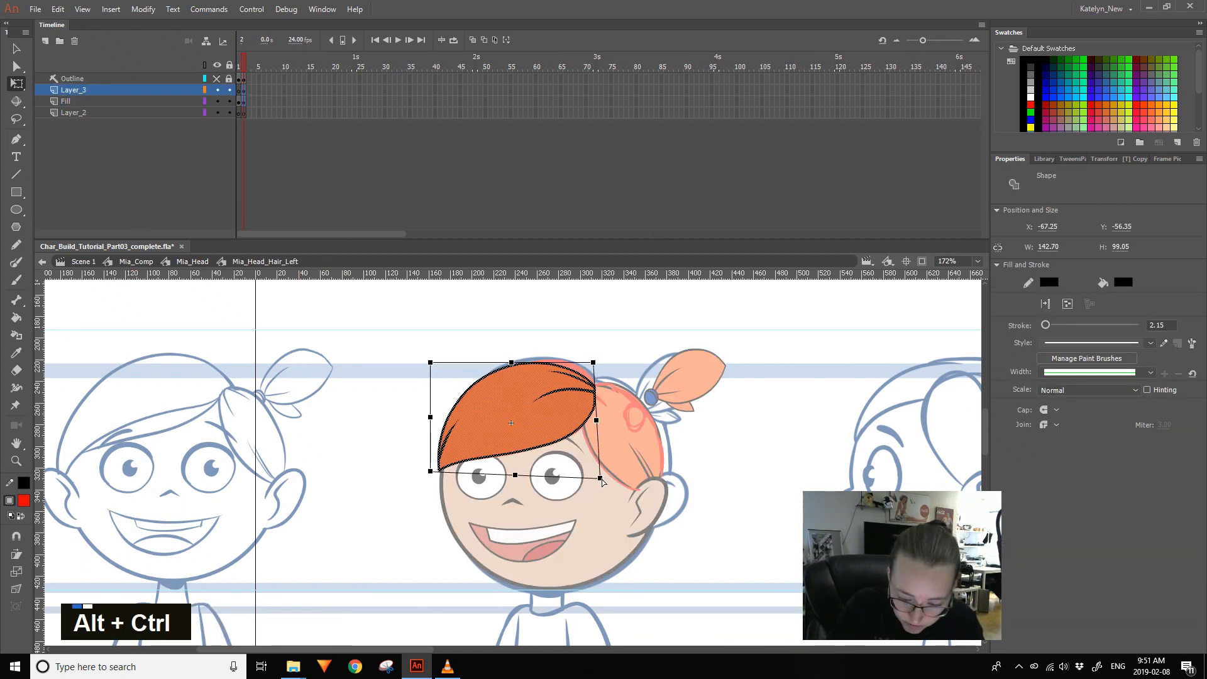
{"action": "double_click", "coordinate": [605, 329]}
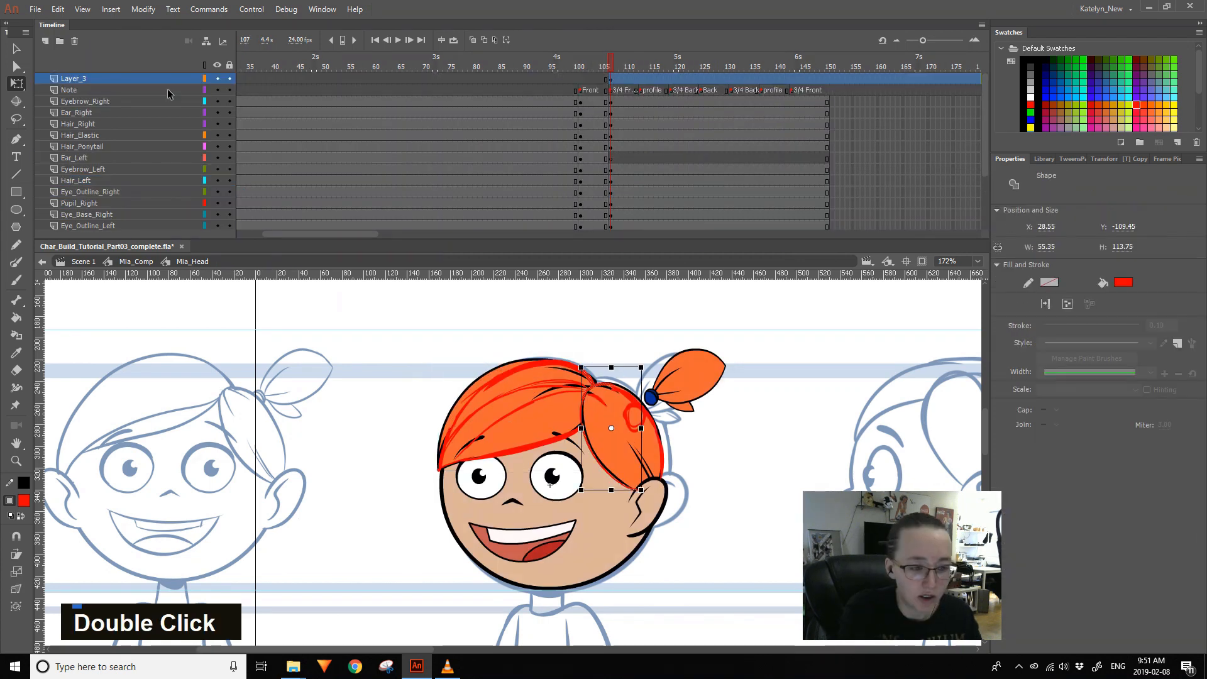
- Remove the red tracing, try reshaping the left hair's corner beside the right hair, and undo the attempts
{"action": "double_click", "coordinate": [596, 378]}
{"action": "key", "text": "ctrl+z"}
{"action": "key", "text": "ctrl+z"}
{"action": "scroll", "coordinate": [607, 383], "scroll_direction": "up", "scroll_amount": 1}
{"action": "key", "text": "ctrl+a"}
{"action": "key", "text": "ctrl+z"}
{"action": "key", "text": "ctrl+z"}
{"action": "key", "text": "ctrl+z"}
{"action": "key", "text": "ctrl+z"}
{"action": "key", "text": "ctrl+z"}
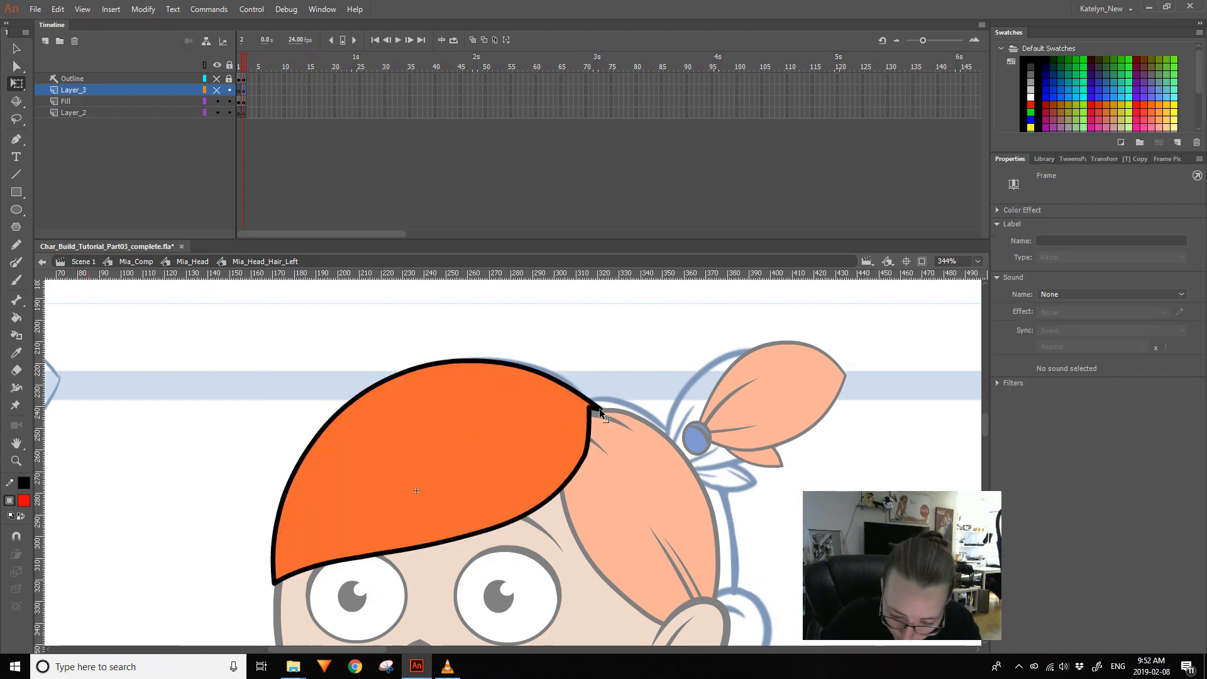
{"action": "key", "text": "ctrl+z"}
{"action": "key", "text": "ctrl+z"}
{"action": "key", "text": "ctrl+z"}
- Adjust the left hair's line work at the corner where it meets the right hair and return to the head symbol
{"action": "left_click_drag", "start_coordinate": [595, 422], "coordinate": [579, 387]}
{"action": "double_click", "coordinate": [617, 371]}
{"action": "double_click", "coordinate": [573, 394]}
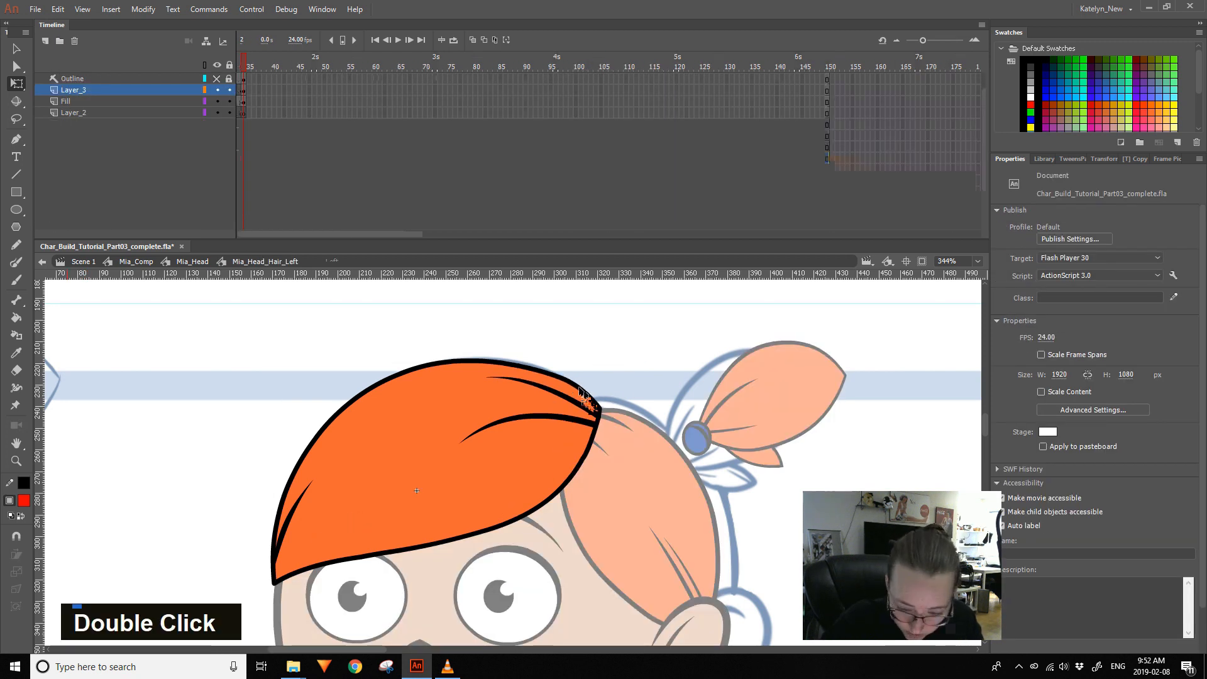
{"action": "double_click", "coordinate": [606, 381]}
- Reopen the left hair symbol, fine-tune the edge just below the corner beside the right hair, and return to the head symbol
{"action": "left_click", "coordinate": [489, 578], "text": "ctrl+alt"}
{"action": "left_click_drag", "start_coordinate": [385, 582], "coordinate": [319, 594]}
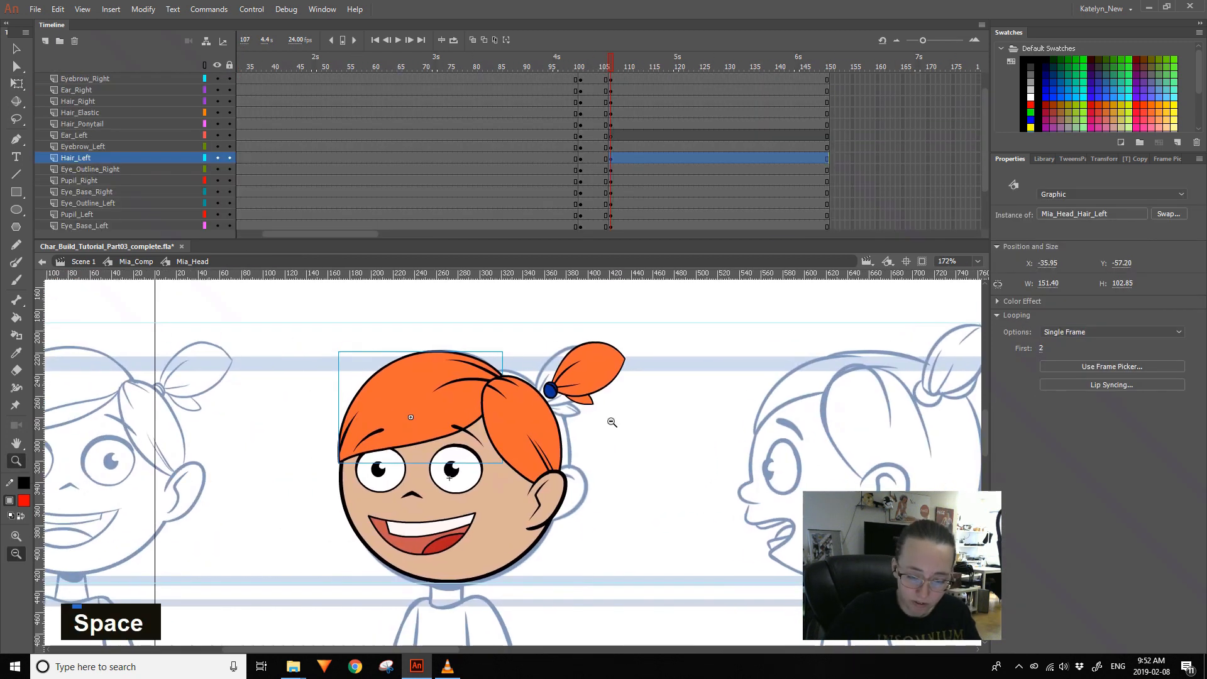
{"action": "left_click", "coordinate": [538, 402]}
{"action": "double_click", "coordinate": [420, 428]}
{"action": "left_click_drag", "start_coordinate": [397, 465], "coordinate": [582, 313]}
{"action": "left_click_drag", "start_coordinate": [538, 445], "coordinate": [537, 467]}
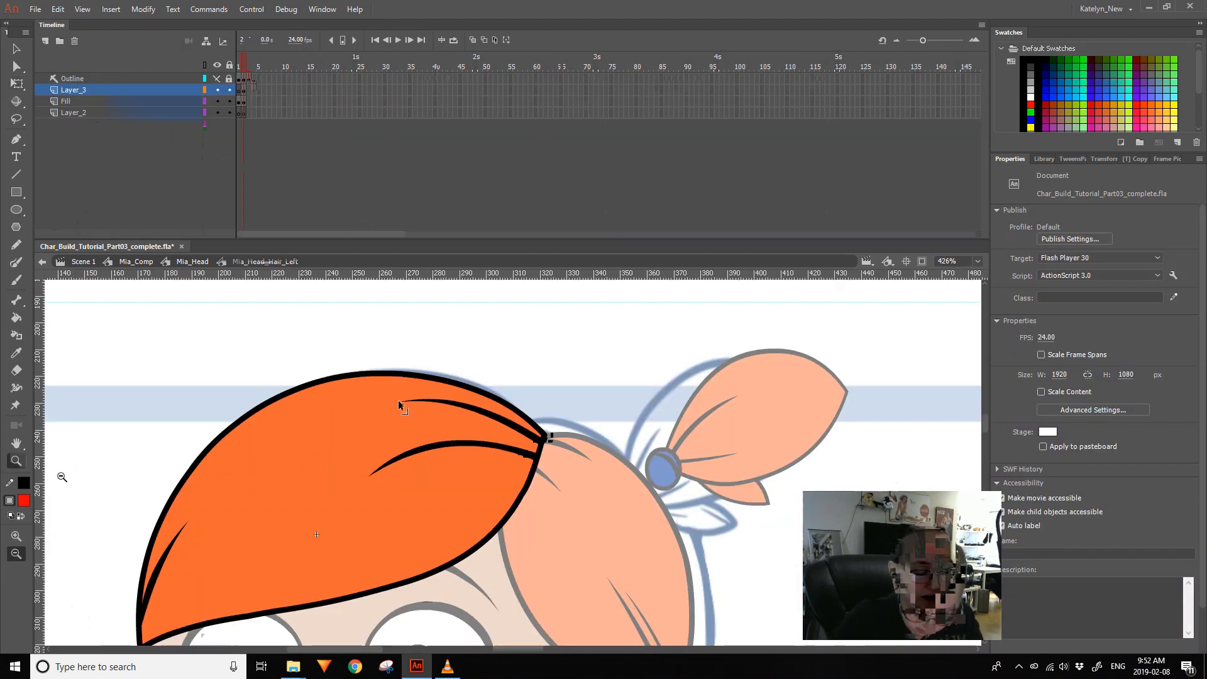
{"action": "key", "text": "ctrl+minus"}
{"action": "double_click", "coordinate": [598, 442]}
{"action": "key", "text": "space"}
{"action": "left_click_drag", "start_coordinate": [583, 534], "coordinate": [568, 538]}
{"action": "left_click_drag", "start_coordinate": [568, 537], "coordinate": [534, 528]}
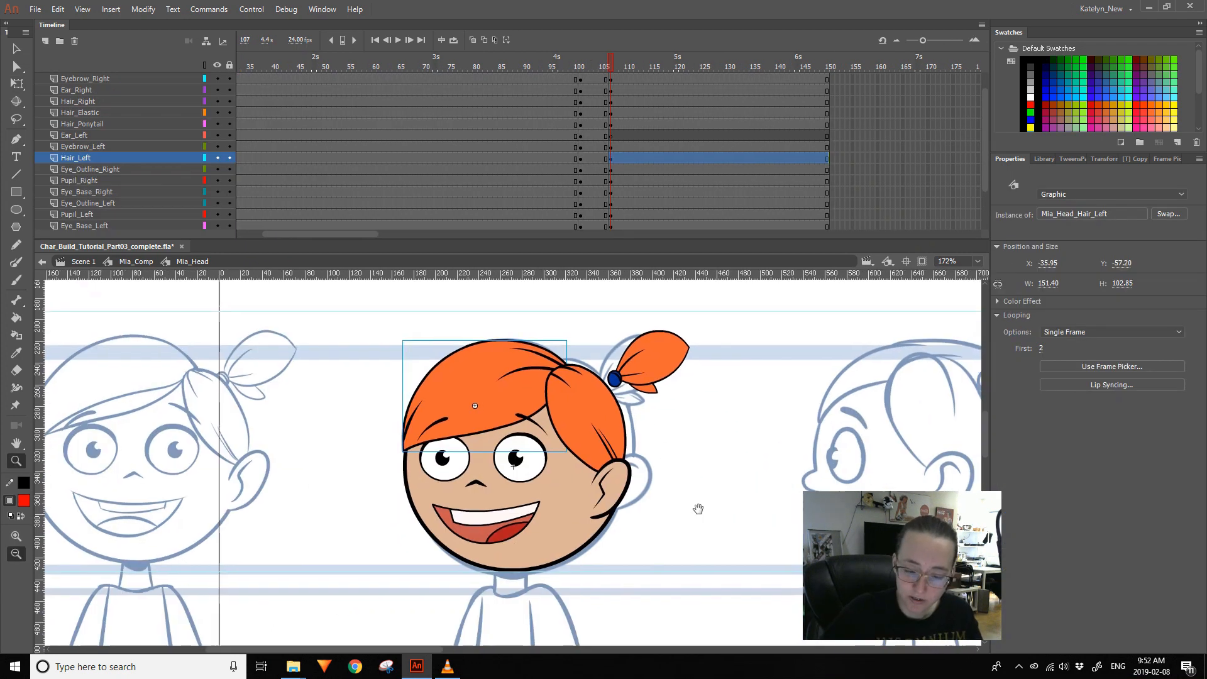
{"action": "key", "text": "space"}
{"action": "left_click_drag", "start_coordinate": [779, 501], "coordinate": [716, 509]}
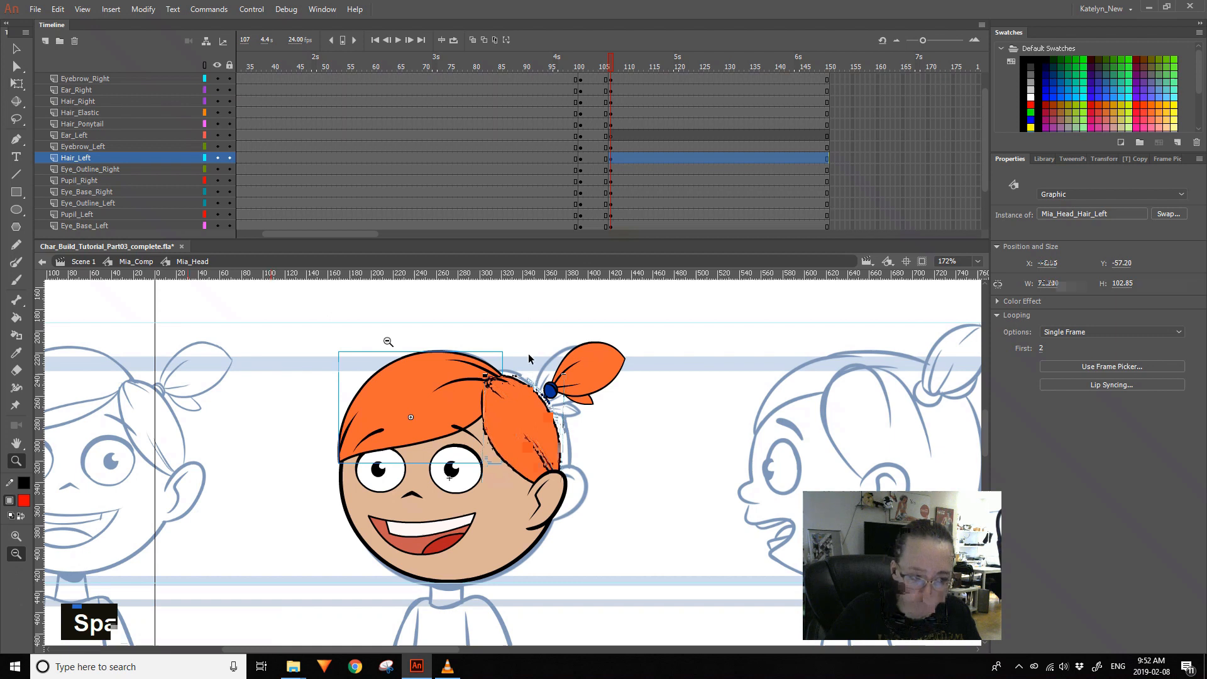
- Reopen the left hair symbol, adjust the edge at the corner beside the right hair, lower the upper strand line's tip, and return to the head
{"action": "double_click", "coordinate": [479, 368]}
{"action": "left_click", "coordinate": [16, 461]}
{"action": "left_click_drag", "start_coordinate": [397, 465], "coordinate": [592, 292]}
{"action": "left_click", "coordinate": [17, 82]}
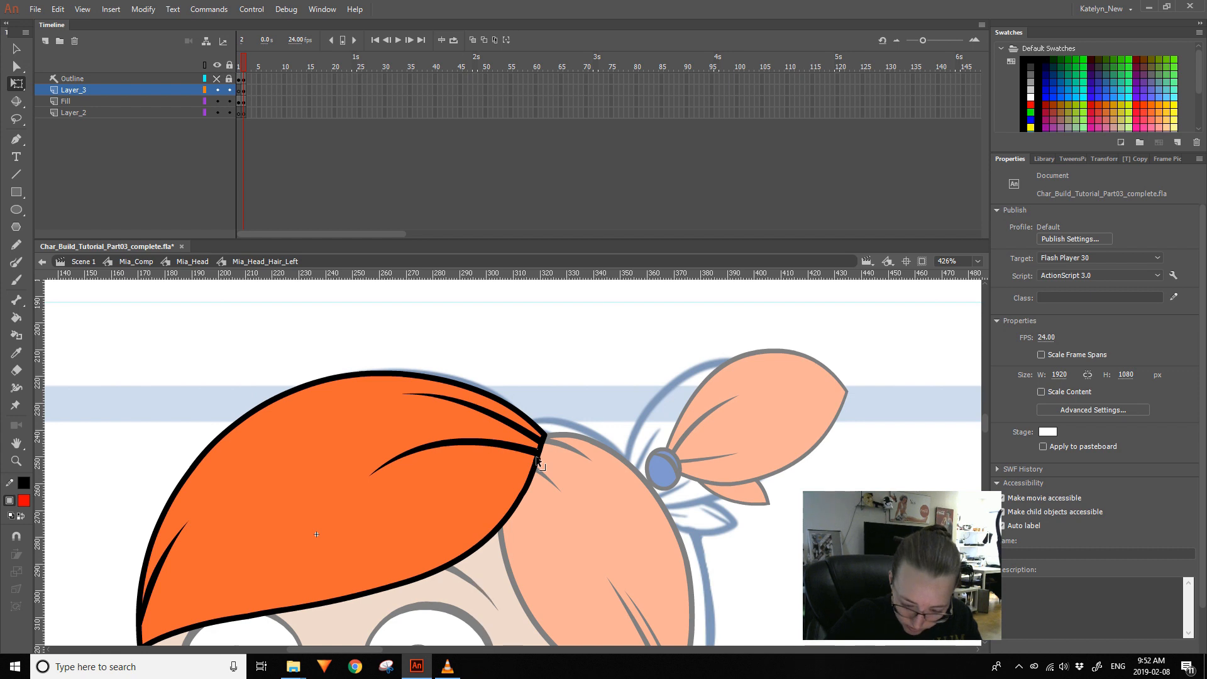
{"action": "mouse_move", "coordinate": [536, 457]}
{"action": "left_mouse_down"}
{"action": "mouse_move", "coordinate": [526, 454]}
{"action": "mouse_move", "coordinate": [533, 464]}
{"action": "left_mouse_up"}
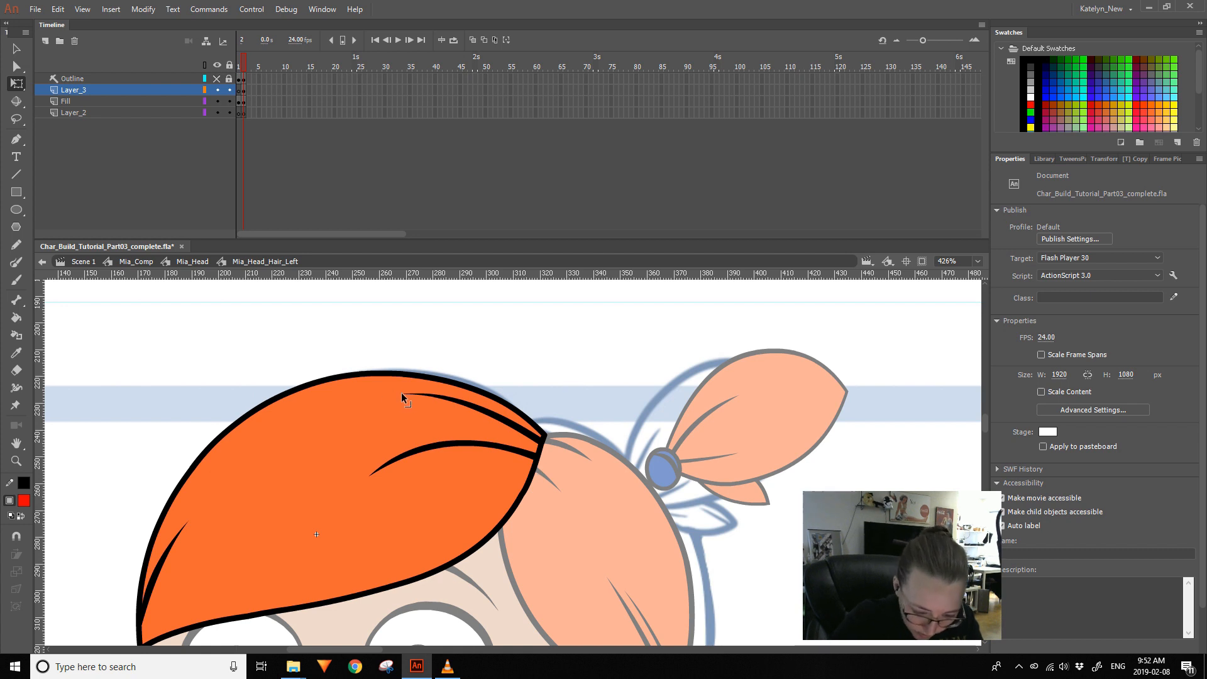
{"action": "left_click_drag", "start_coordinate": [401, 394], "coordinate": [399, 401]}
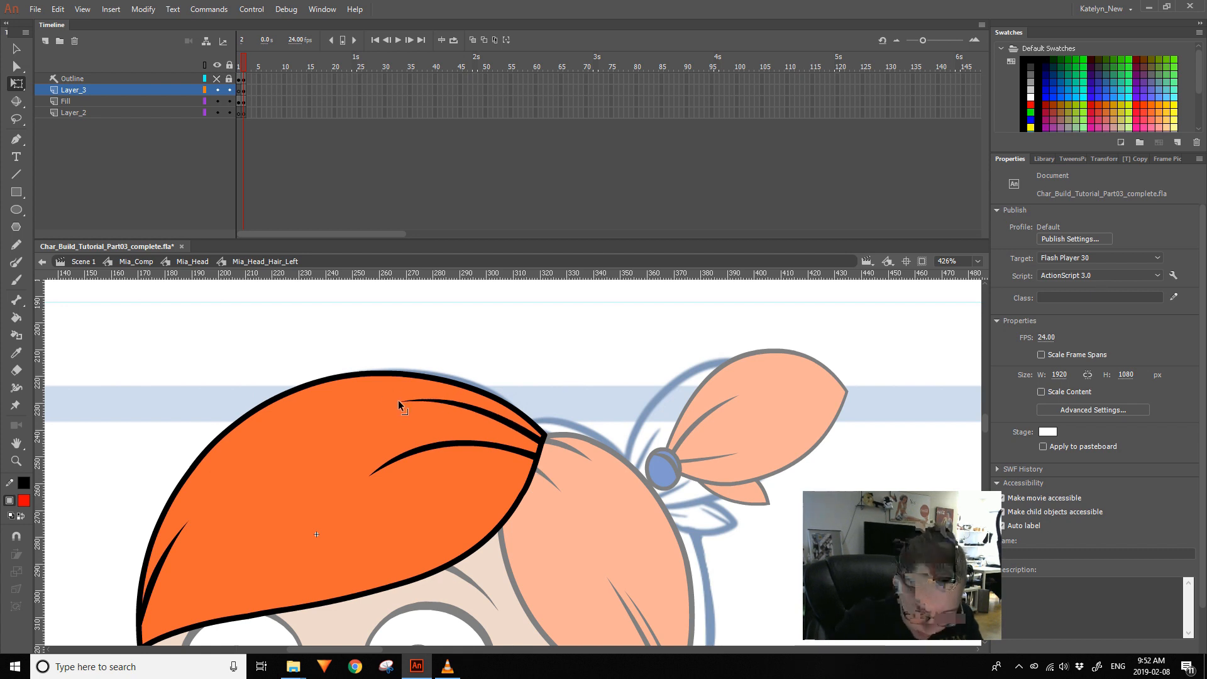
{"action": "double_click", "coordinate": [255, 403]}
{"action": "left_click", "coordinate": [74, 470], "text": "ctrl+alt"}
{"action": "left_click_drag", "start_coordinate": [781, 481], "coordinate": [600, 441]}
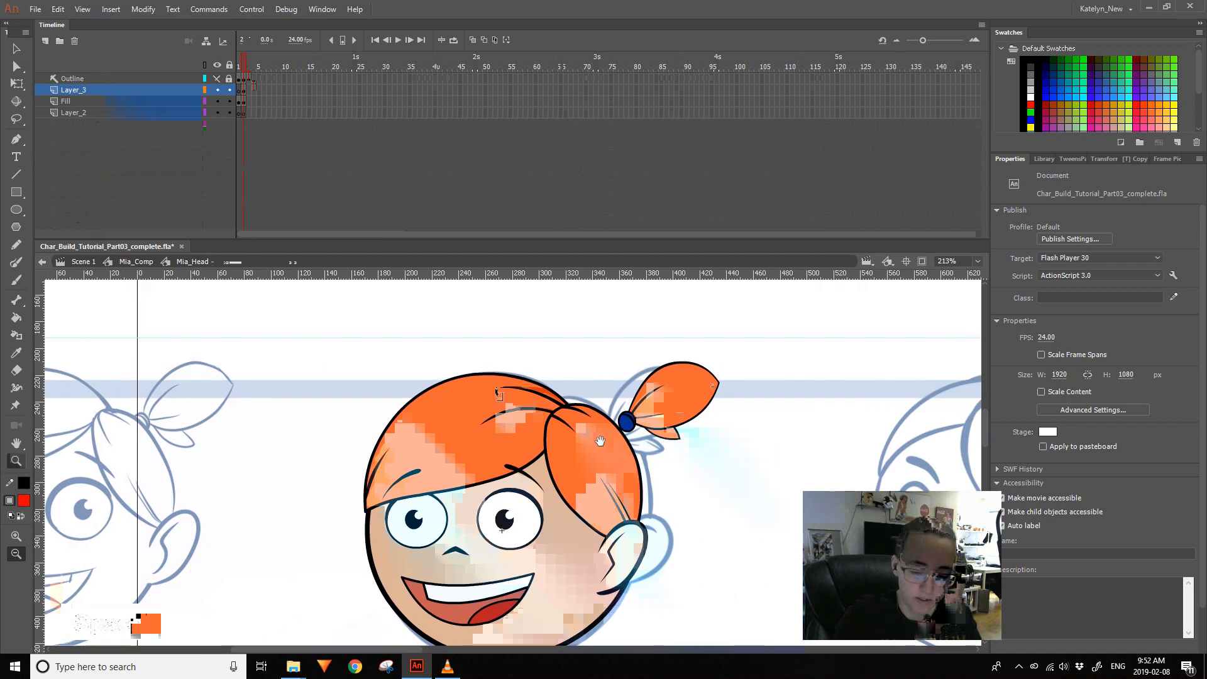
{"action": "left_click_drag", "start_coordinate": [603, 538], "coordinate": [550, 537]}
{"action": "left_click_drag", "start_coordinate": [628, 503], "coordinate": [653, 486]}
{"action": "left_click_drag", "start_coordinate": [596, 65], "coordinate": [616, 64]}
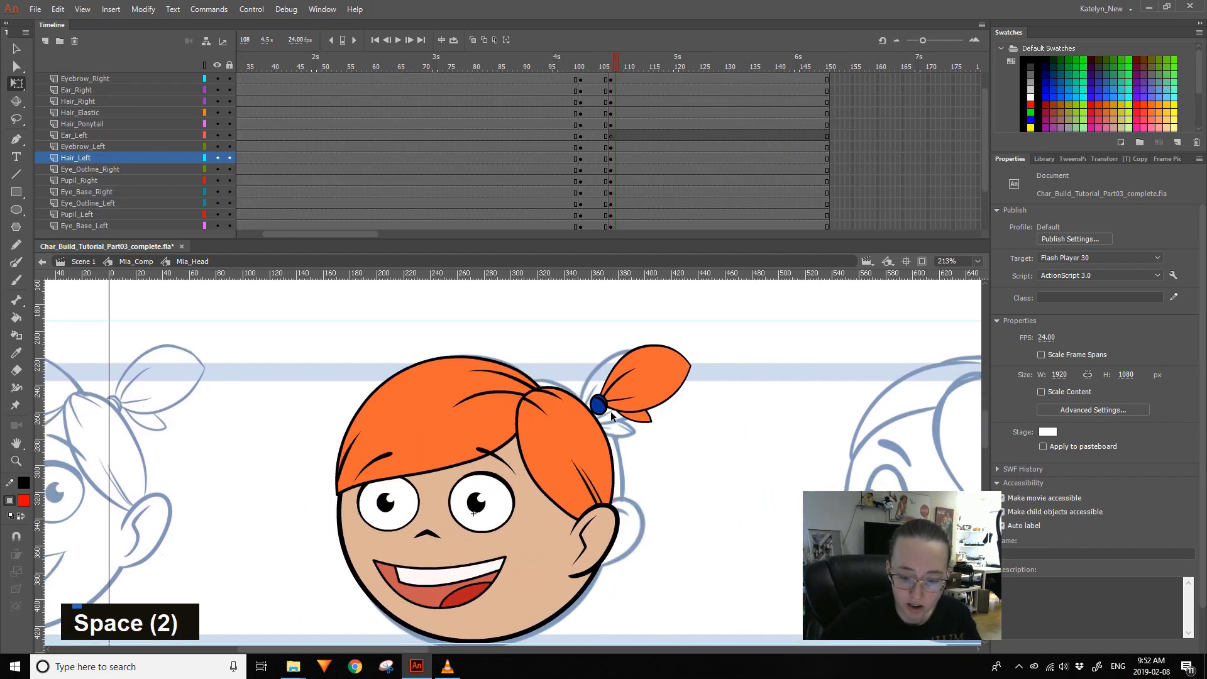
- Move the elastic and ponytail inward so they sit on the right hair's outer edge
{"action": "left_click", "coordinate": [598, 405]}
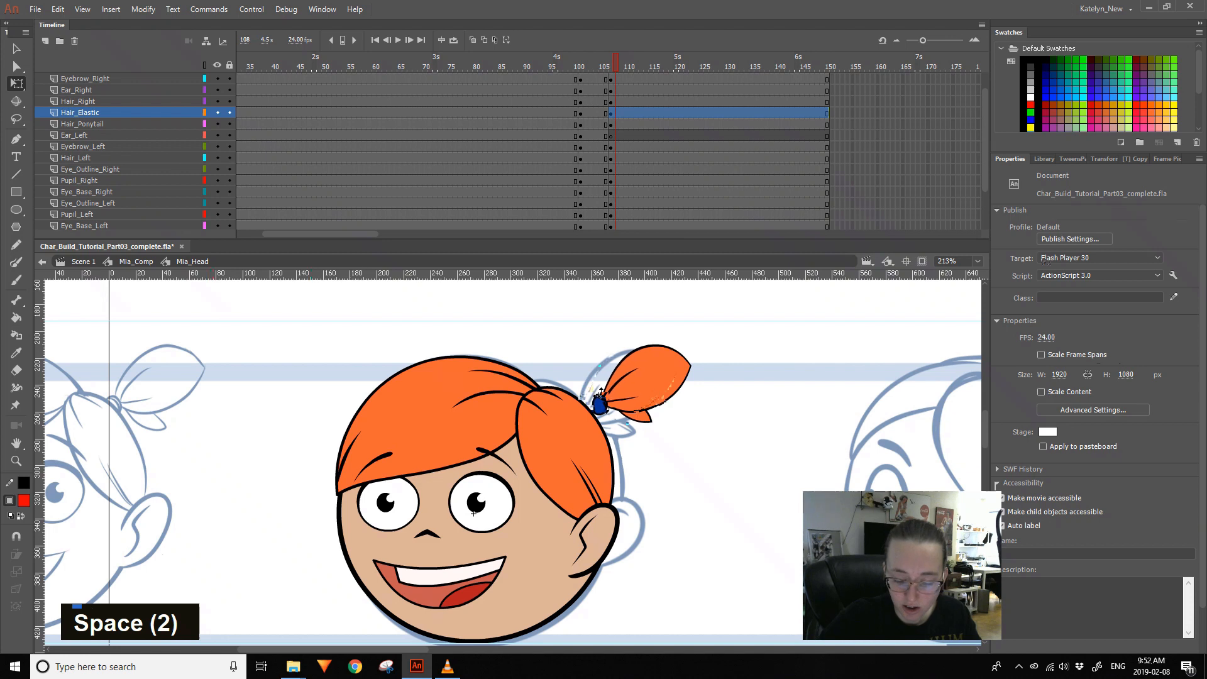
{"action": "left_click", "coordinate": [602, 391]}
{"action": "left_click", "coordinate": [599, 393]}
{"action": "left_click_drag", "start_coordinate": [586, 386], "coordinate": [594, 387]}
- Undo the direct adjustment of the left hair, select its whole drawing inside its symbol to adjust the side beside the right hair, and return
{"action": "left_click", "coordinate": [492, 393]}
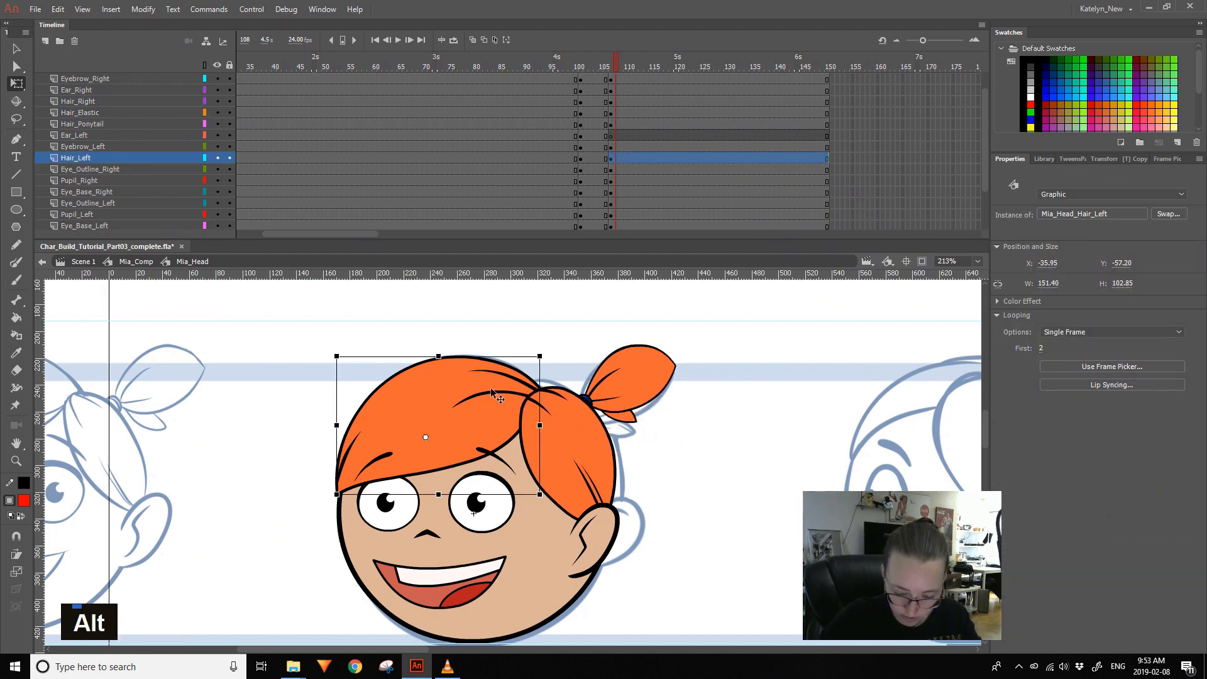
{"action": "left_click_drag", "start_coordinate": [542, 405], "coordinate": [546, 398]}
{"action": "key", "text": "ctrl+z"}
{"action": "double_click", "coordinate": [504, 391]}
{"action": "key", "text": "ctrl+a"}
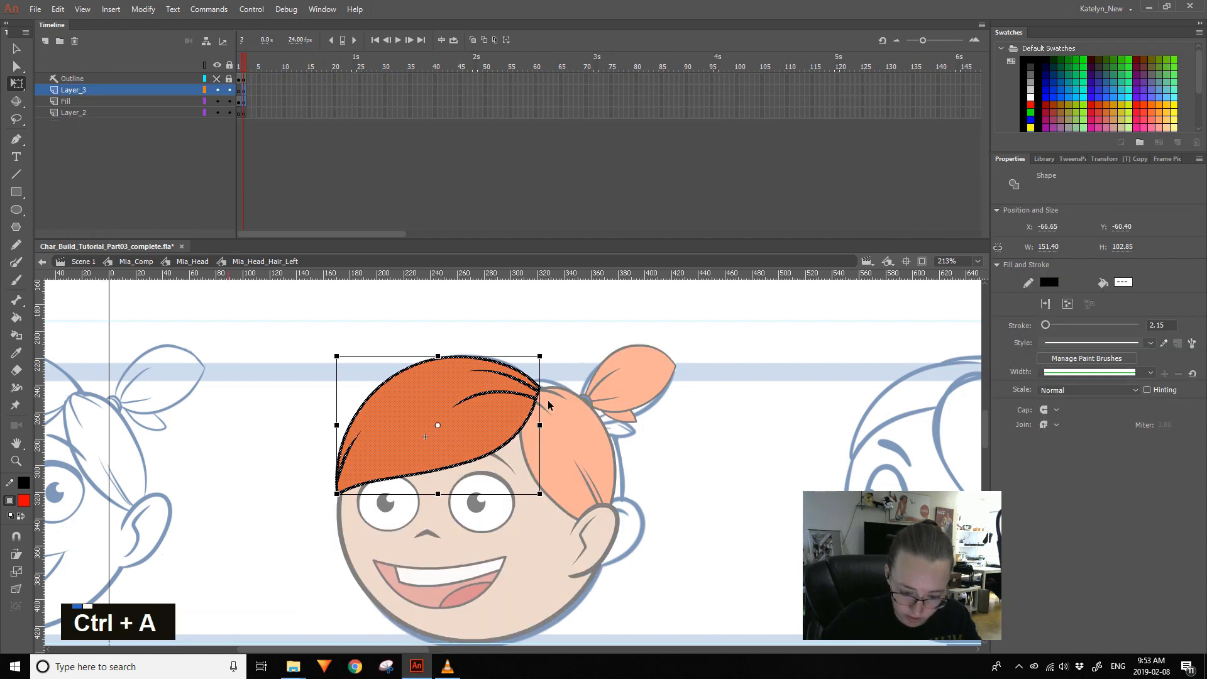
{"action": "double_click", "coordinate": [692, 351]}
- Select the elastic and ponytail together and cut them from their current layers
{"action": "left_click", "coordinate": [586, 400]}
{"action": "left_click", "coordinate": [634, 389], "text": "ctrl+shift"}
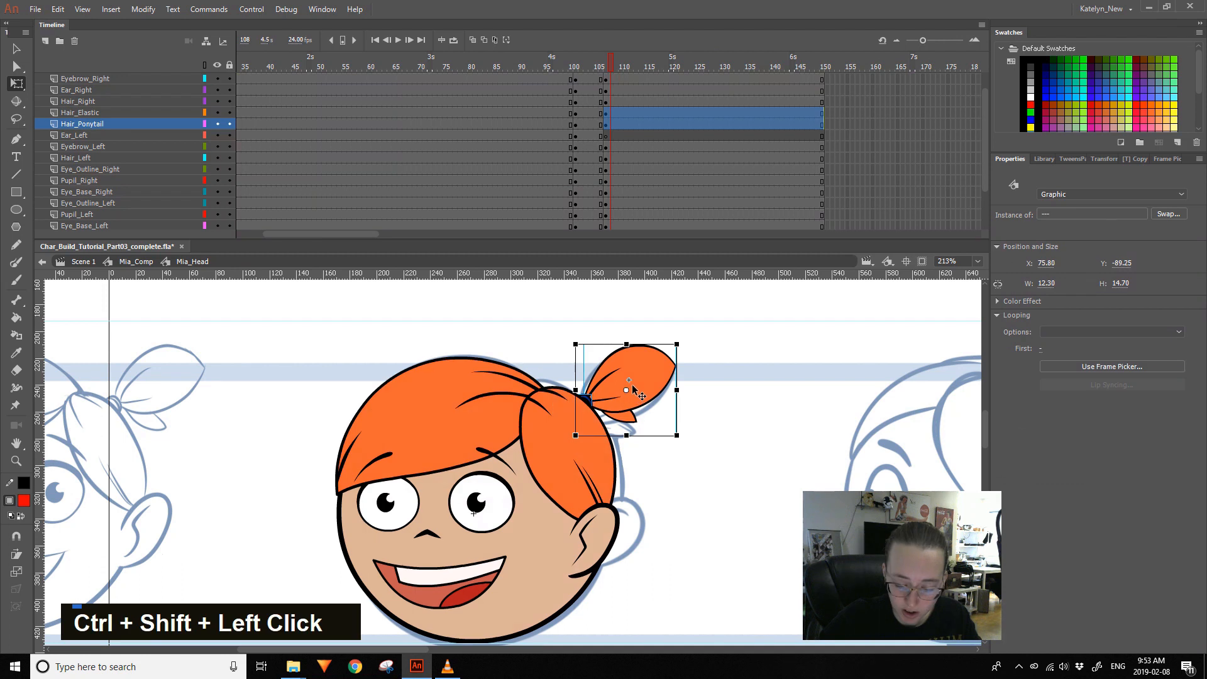
{"action": "left_click", "coordinate": [716, 350]}
{"action": "left_click", "coordinate": [586, 403]}
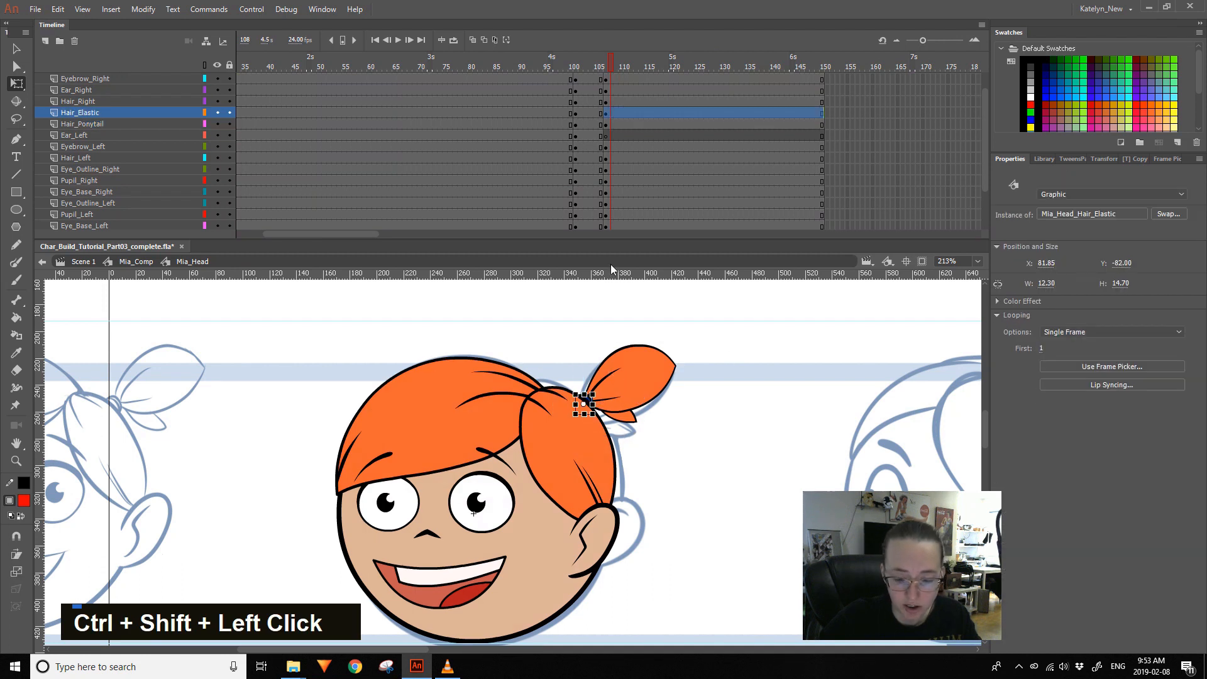
{"action": "left_click", "coordinate": [624, 392], "text": "ctrl+shift"}
{"action": "key", "text": "ctrl+x"}
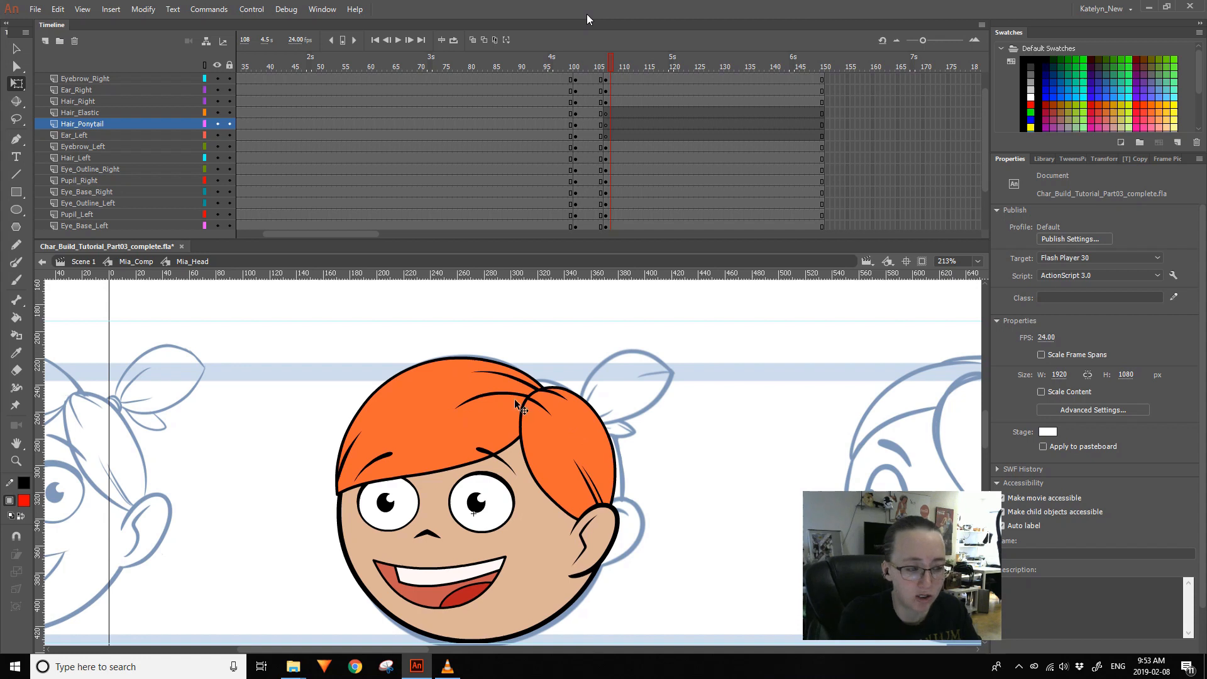
- Add two layers above Hair_Right with blank keyframes at frame 107 and paste the elastic and ponytail in place on Layer_5
{"action": "double_click", "coordinate": [44, 40]}
{"action": "left_click_drag", "start_coordinate": [605, 101], "coordinate": [605, 112]}
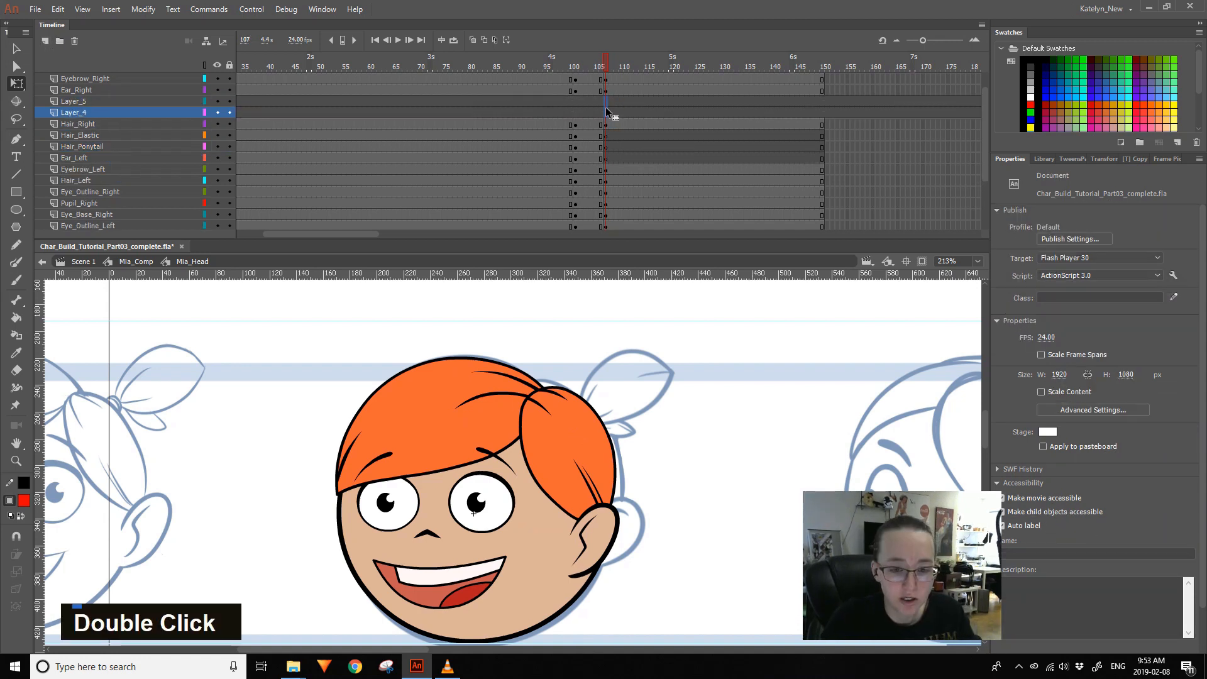
{"action": "key", "text": "F7"}
{"action": "left_click", "coordinate": [626, 101]}
{"action": "key", "text": "ctrl+shift+v"}
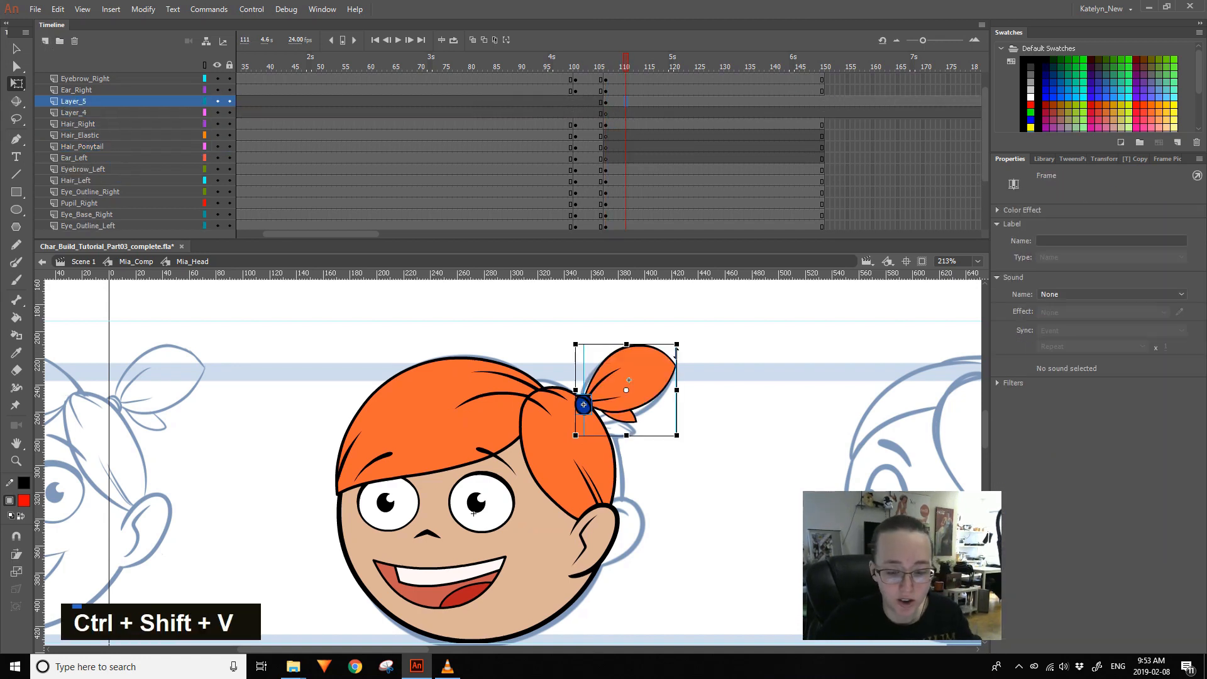
- Transfer the ponytail to Layer_4 in place and reorder the elastic's Layer_5 beneath it
{"action": "double_click", "coordinate": [640, 349]}
{"action": "key", "text": "ctrl+x"}
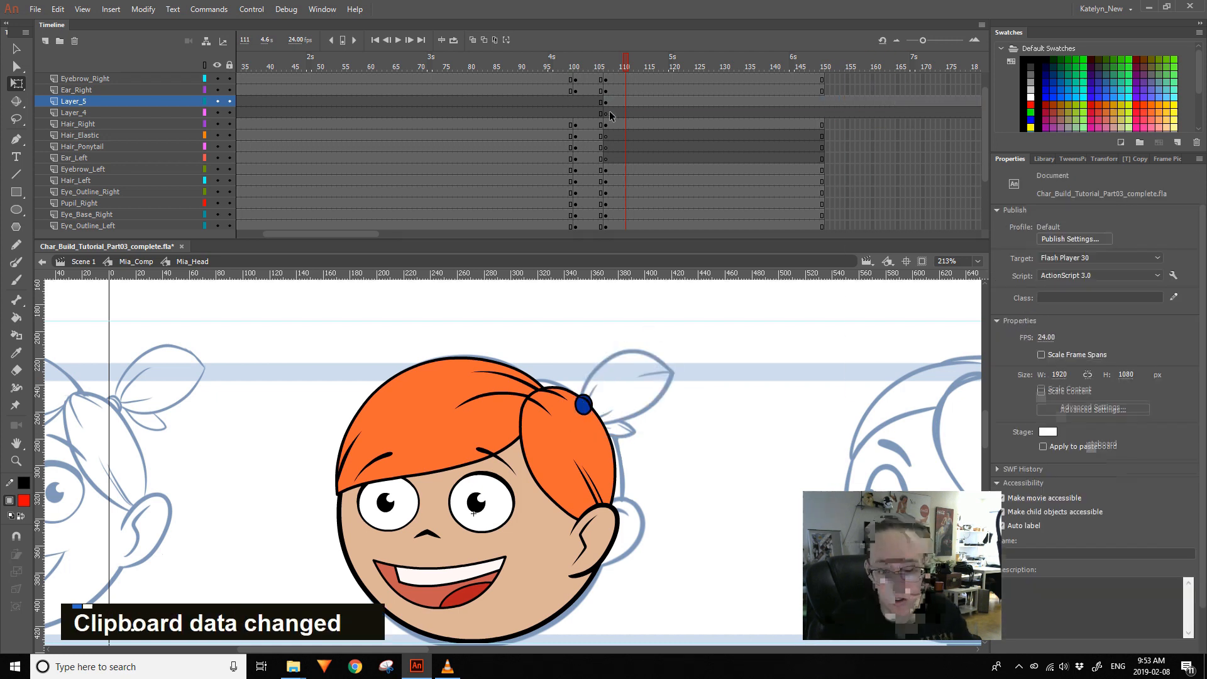
{"action": "key", "text": "shift+F5"}
{"action": "left_click", "coordinate": [610, 114]}
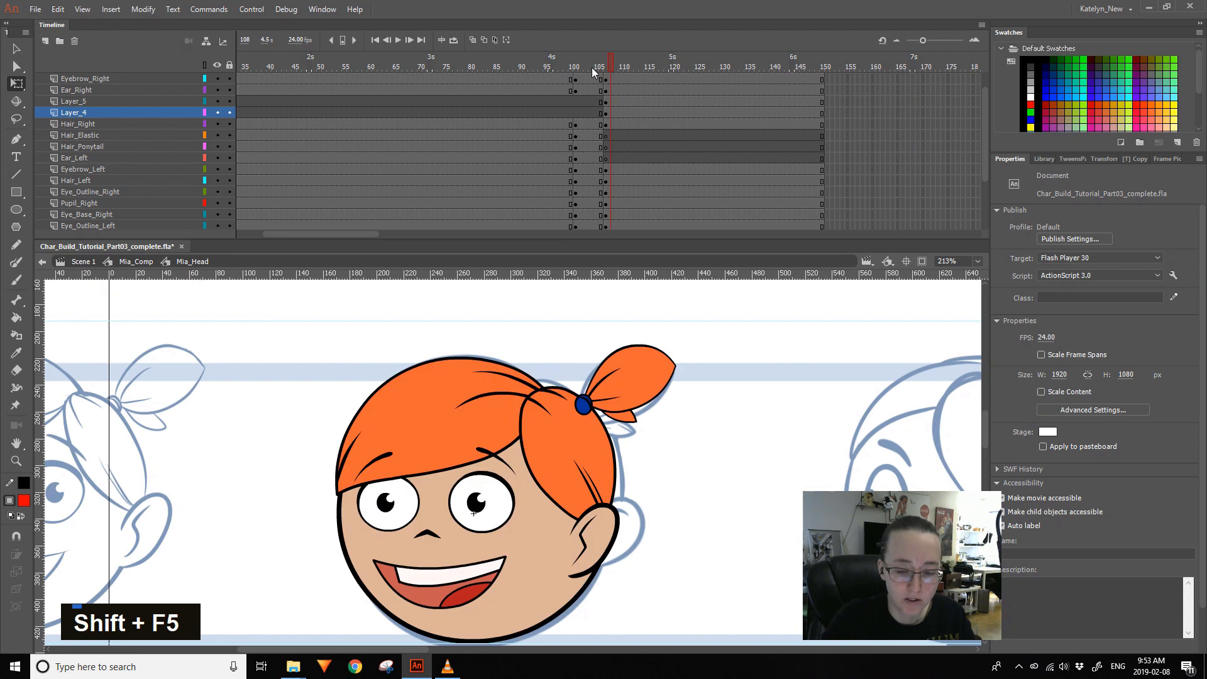
{"action": "left_click", "coordinate": [583, 407]}
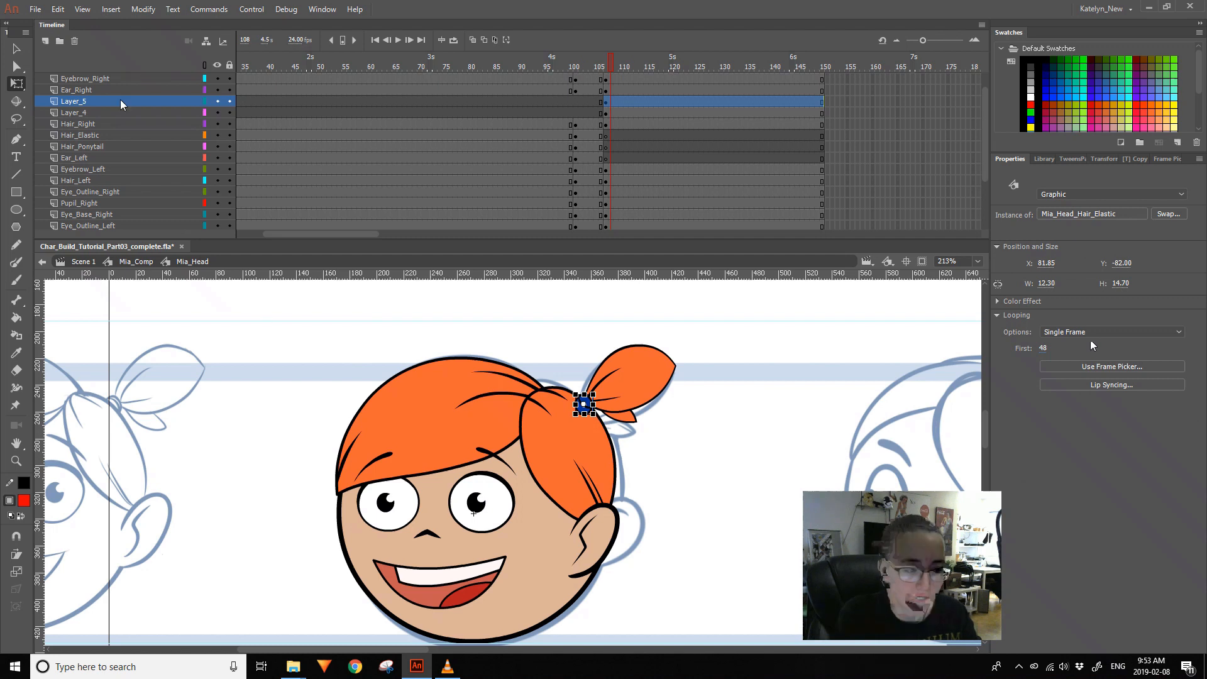
{"action": "left_click_drag", "start_coordinate": [103, 103], "coordinate": [95, 117]}
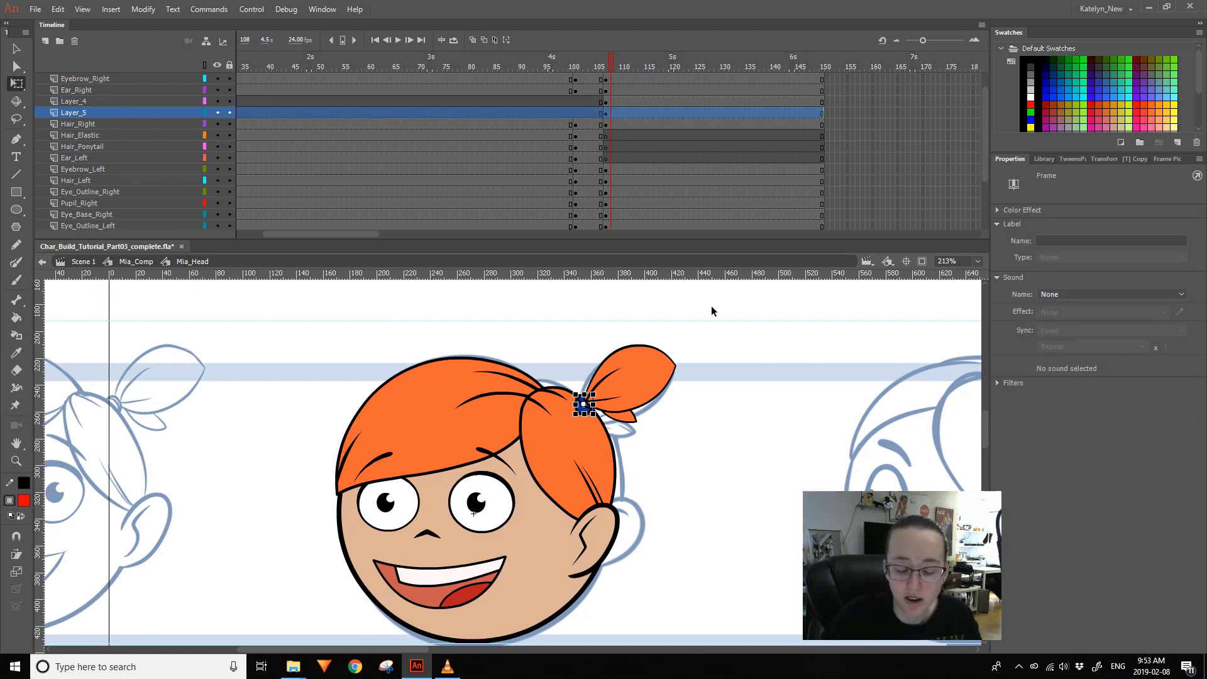
{"action": "left_click", "coordinate": [695, 342]}
- Open the elastic's symbol and try rotating its drawing on an extra keyframe at frame 3
{"action": "double_click", "coordinate": [582, 405]}
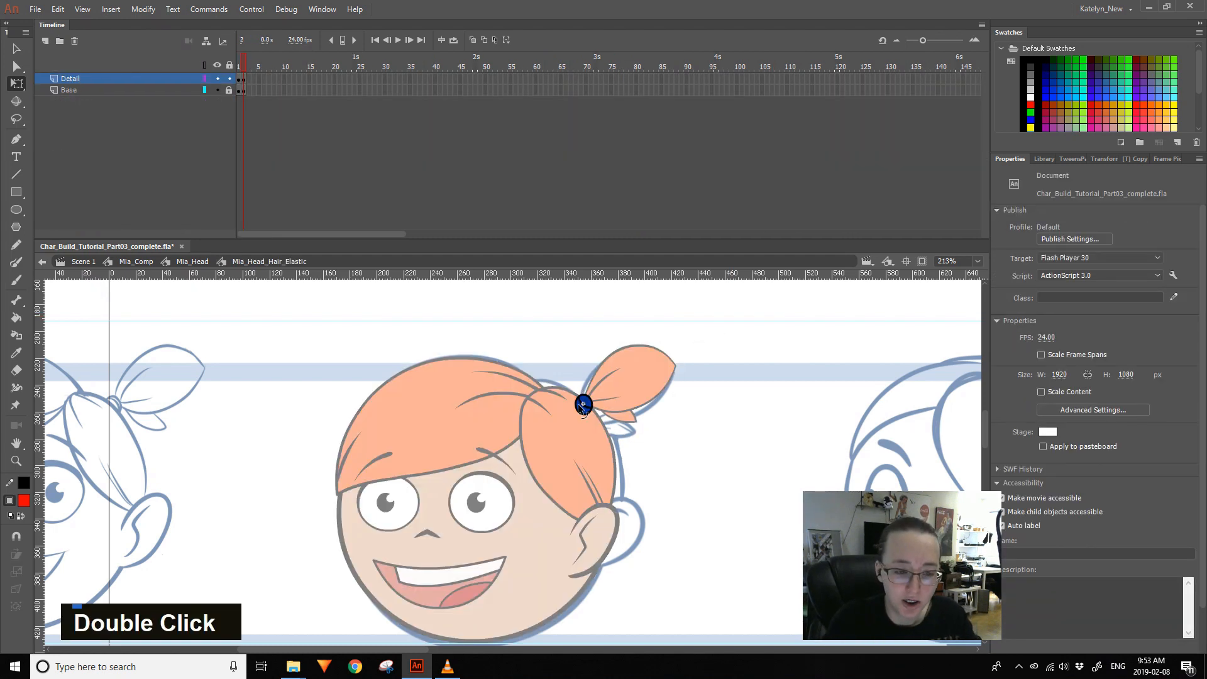
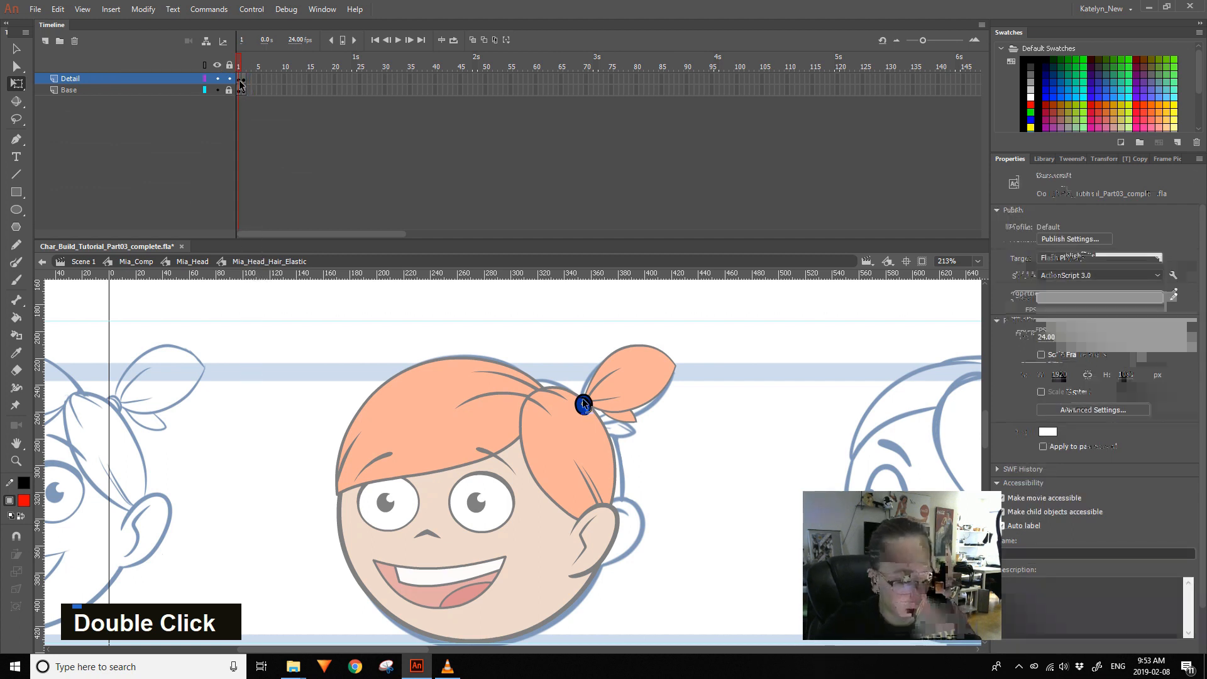
{"action": "key", "text": "1"}
{"action": "left_click", "coordinate": [583, 404]}
{"action": "left_click", "coordinate": [608, 321]}
{"action": "left_click", "coordinate": [583, 404]}
{"action": "mouse_move", "coordinate": [602, 395]}
{"action": "left_mouse_down"}
{"action": "mouse_move", "coordinate": [578, 381]}
{"action": "mouse_move", "coordinate": [597, 384]}
{"action": "left_mouse_up"}
{"action": "left_click", "coordinate": [604, 382]}
- Try moving the elastic's detail upward on frame 3, and clear the extra keyframes from the Detail and Base layers
{"action": "left_click", "coordinate": [583, 406]}
{"action": "key", "text": "shift+Up"}
{"action": "key", "text": "Right"}
{"action": "key", "text": "Right"}
{"action": "key", "text": "Up"}
{"action": "left_click", "coordinate": [595, 501]}
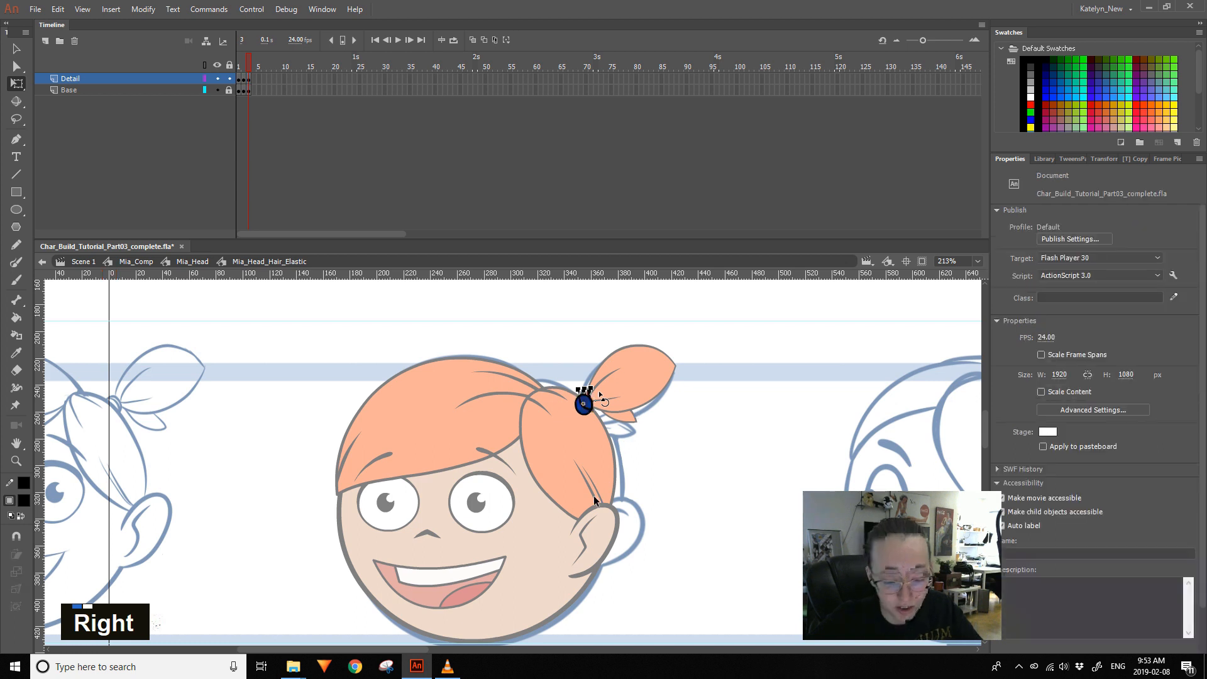
{"action": "left_click", "coordinate": [250, 90]}
{"action": "key", "text": "shift+F6"}
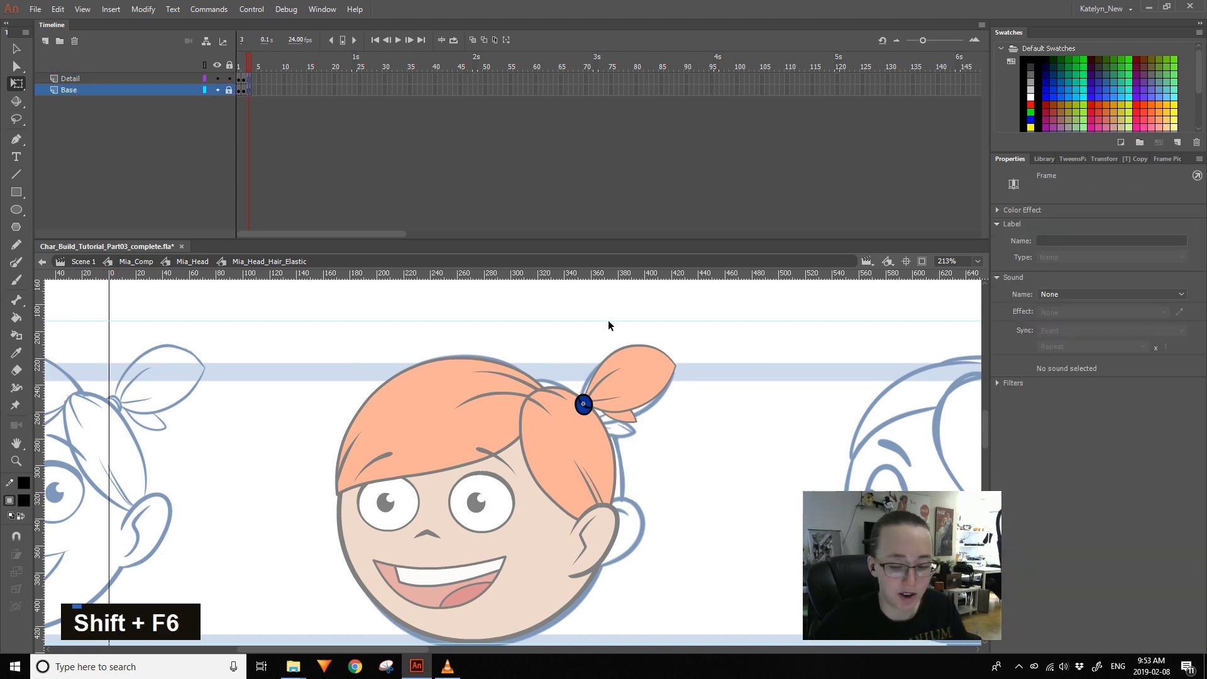
- Return to the head symbol, tilt the elastic to follow the ponytail's base, and compare it with the front view
{"action": "double_click", "coordinate": [608, 330]}
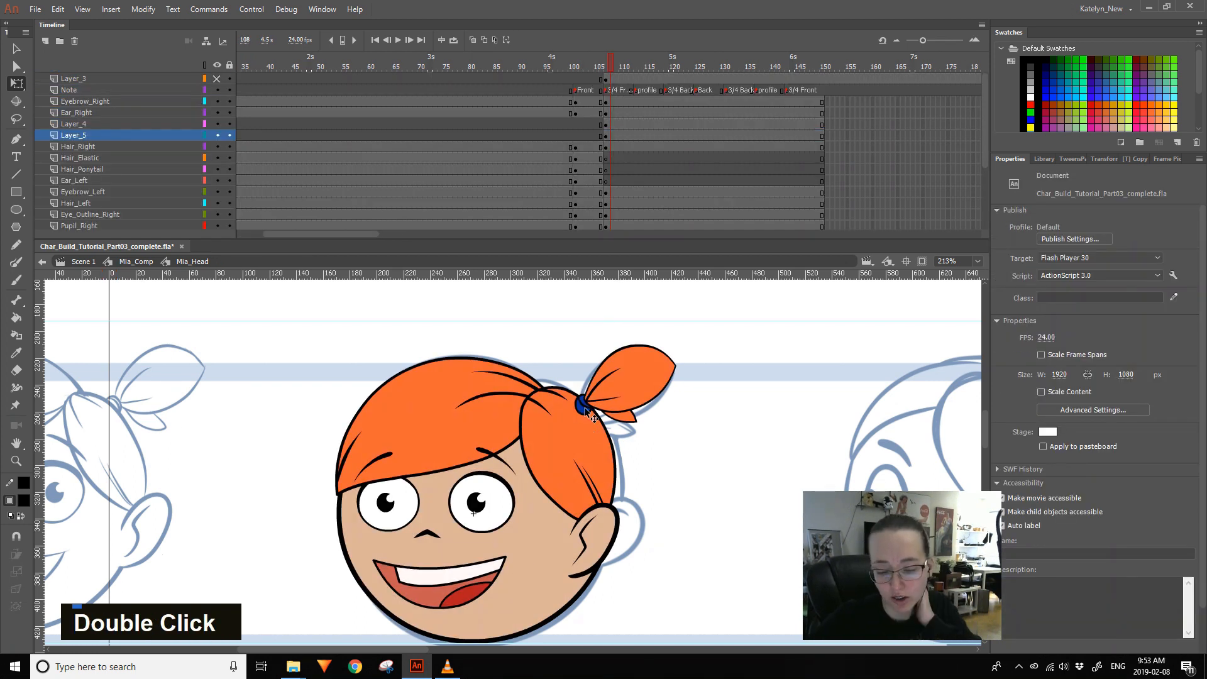
{"action": "left_click", "coordinate": [585, 410]}
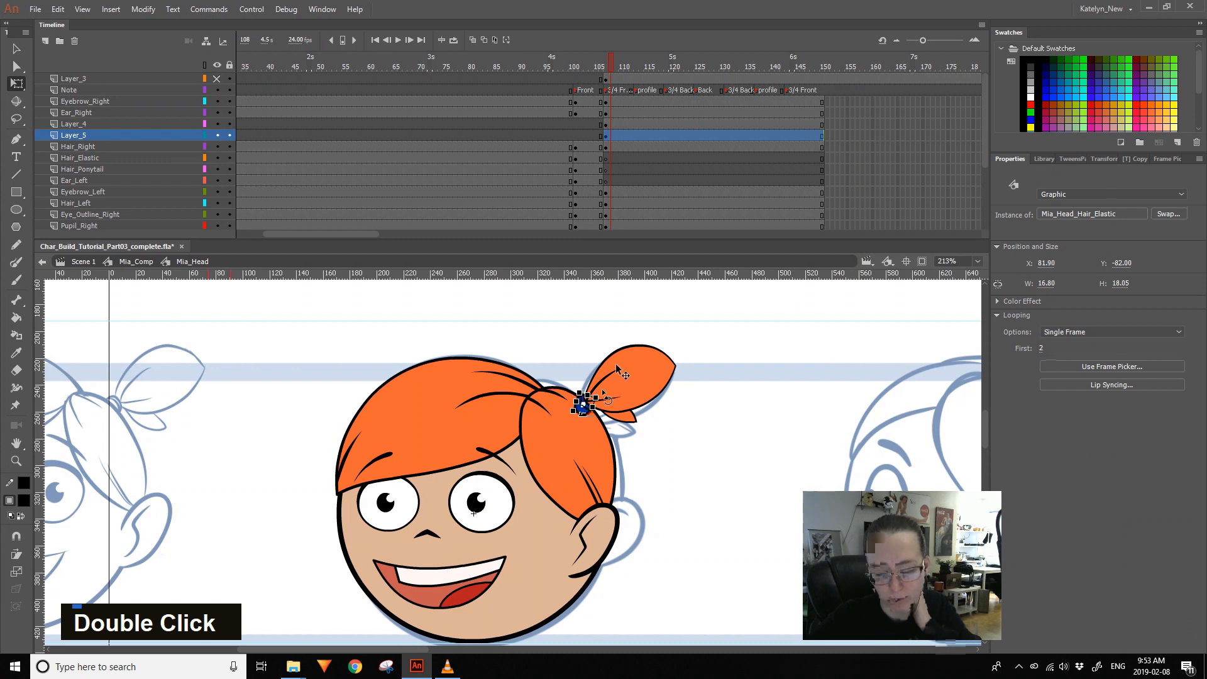
{"action": "left_click_drag", "start_coordinate": [594, 65], "coordinate": [616, 65]}
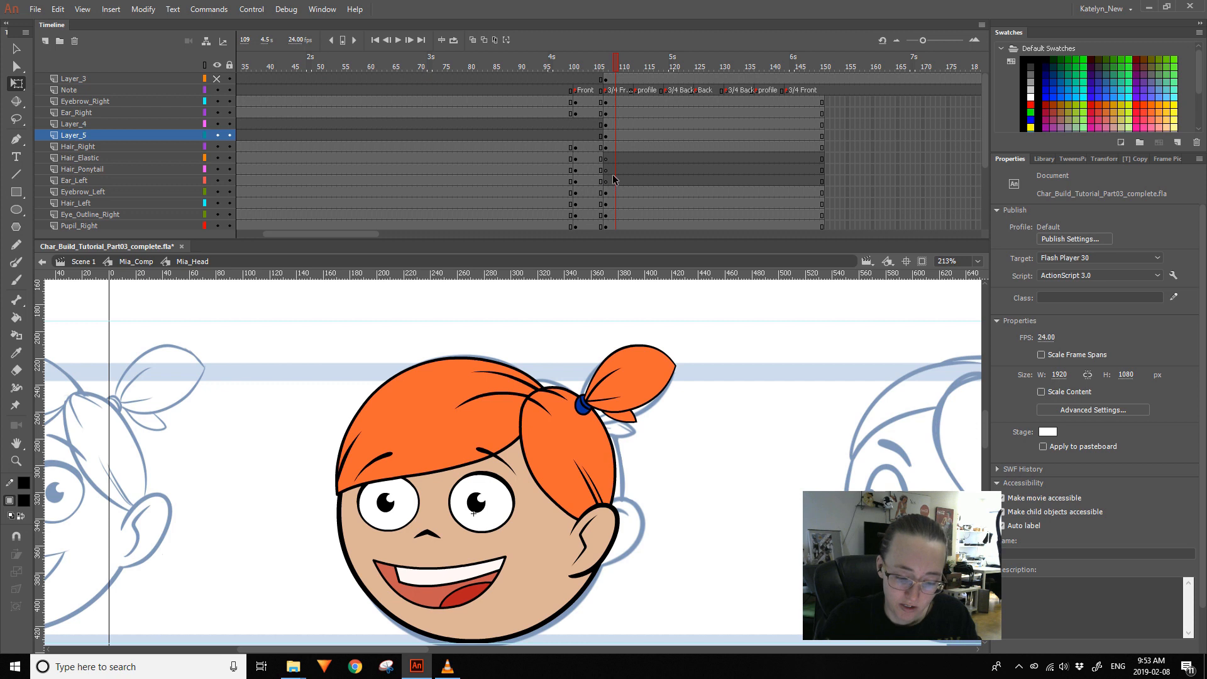
- Open the ponytail symbol and add keyframes at frame 107 on the Big and Small layers
{"action": "key", "text": "space"}
{"action": "left_click_drag", "start_coordinate": [710, 553], "coordinate": [731, 524]}
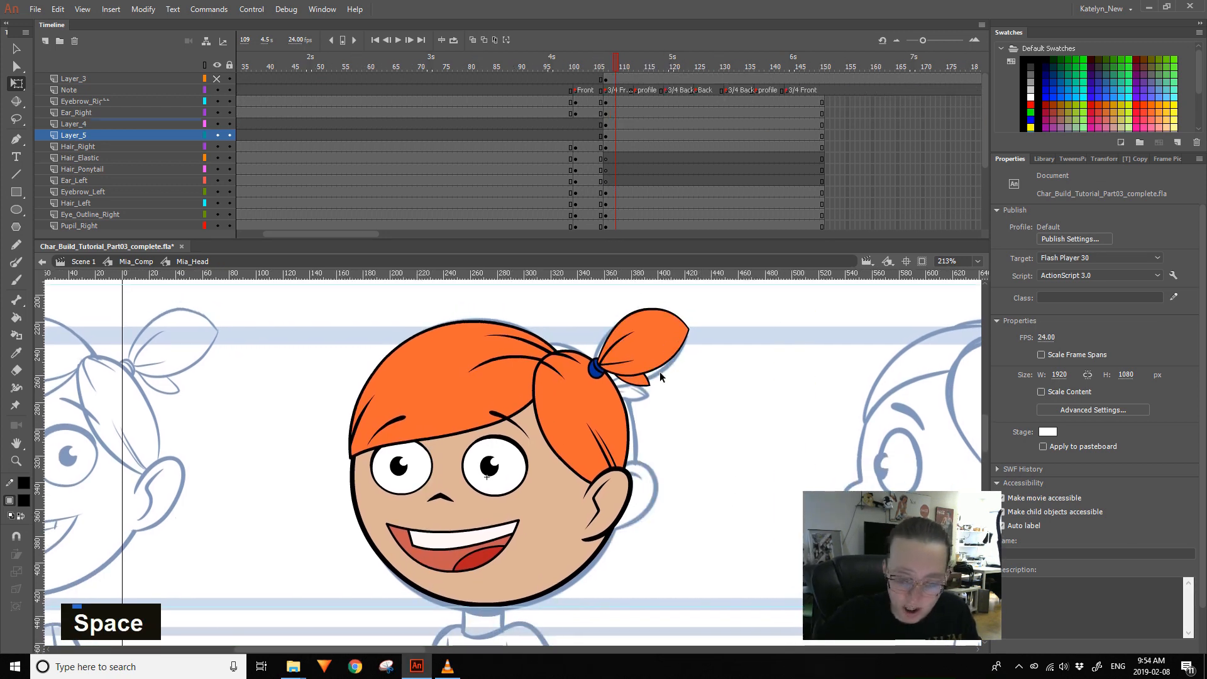
{"action": "key", "text": "ctrl+space"}
{"action": "left_click_drag", "start_coordinate": [556, 397], "coordinate": [737, 314]}
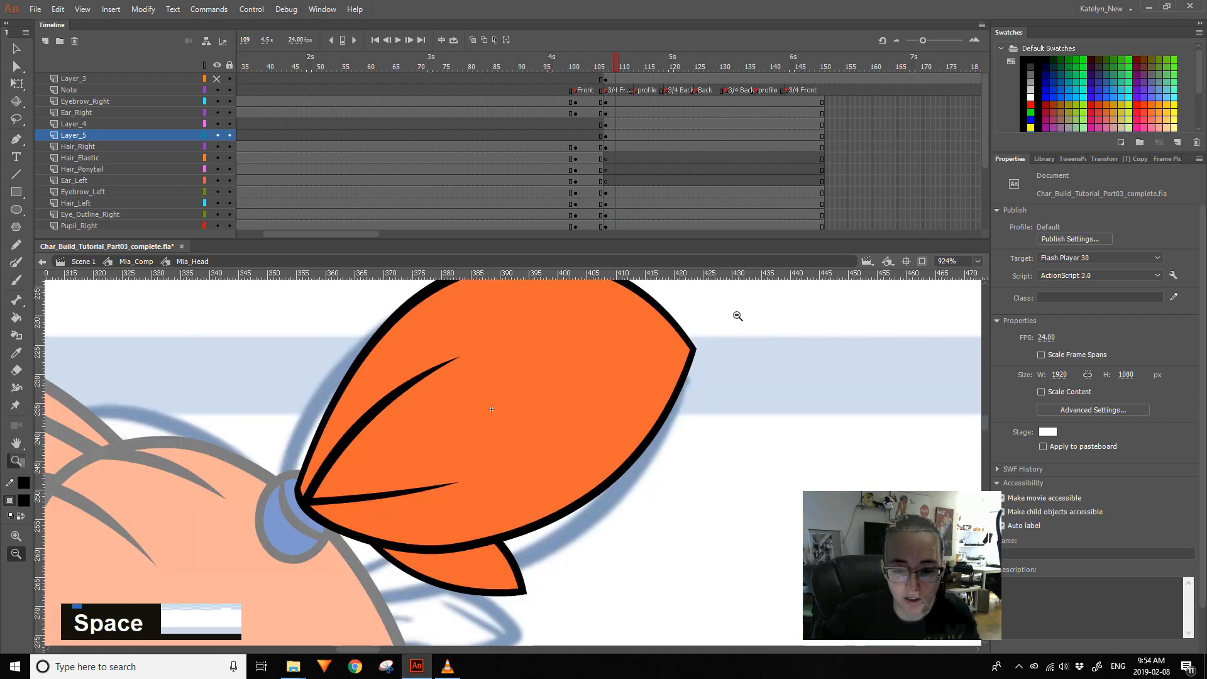
{"action": "double_click", "coordinate": [682, 343]}
{"action": "left_click", "coordinate": [601, 114]}
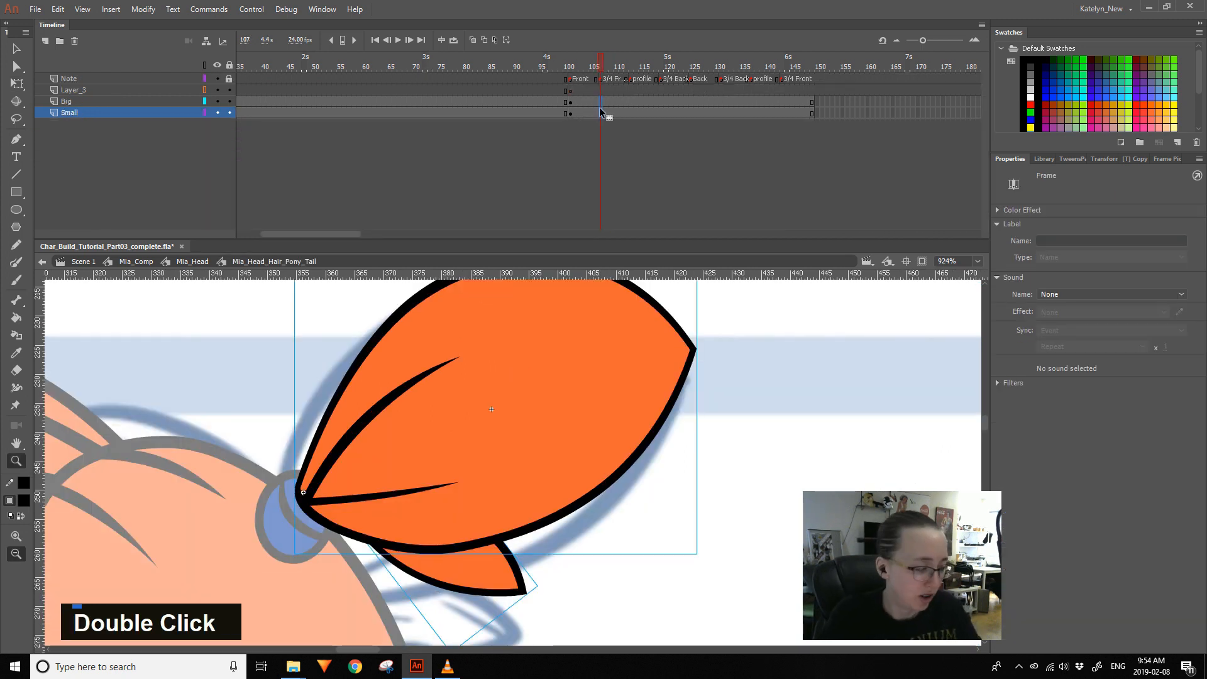
{"action": "key", "text": "F6"}
- Rotate the small ponytail piece upward toward the big piece on frame 107 and return to the head symbol
{"action": "key", "text": "q"}
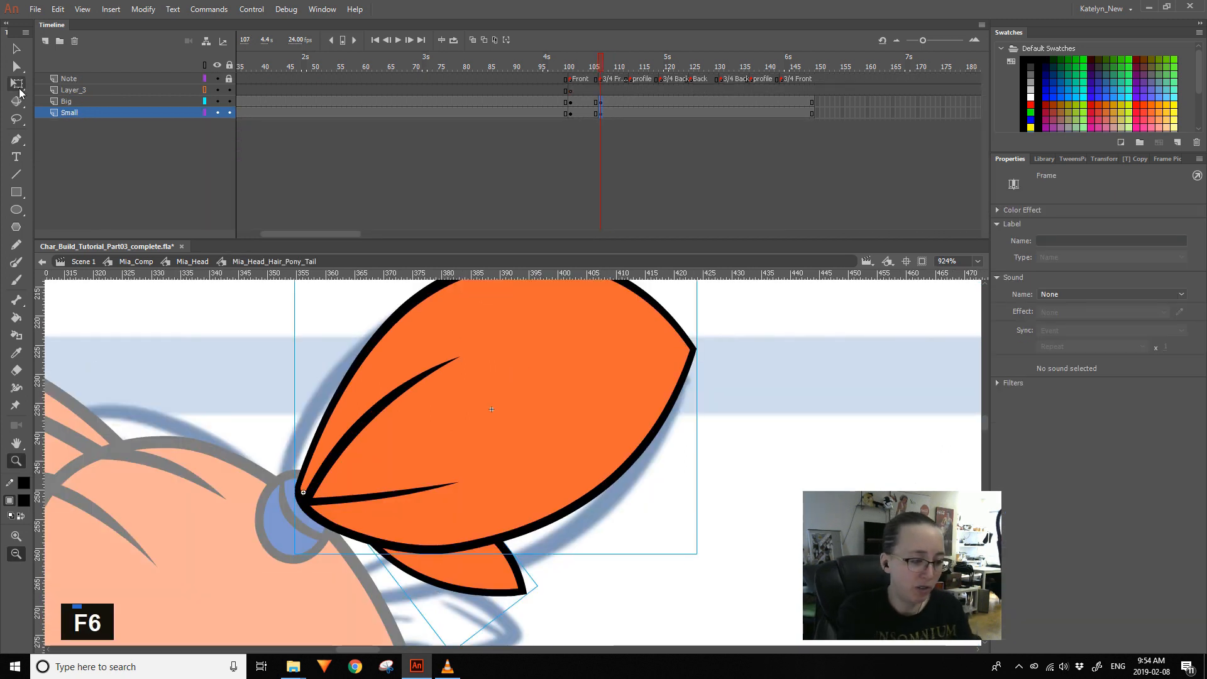
{"action": "left_click", "coordinate": [503, 424]}
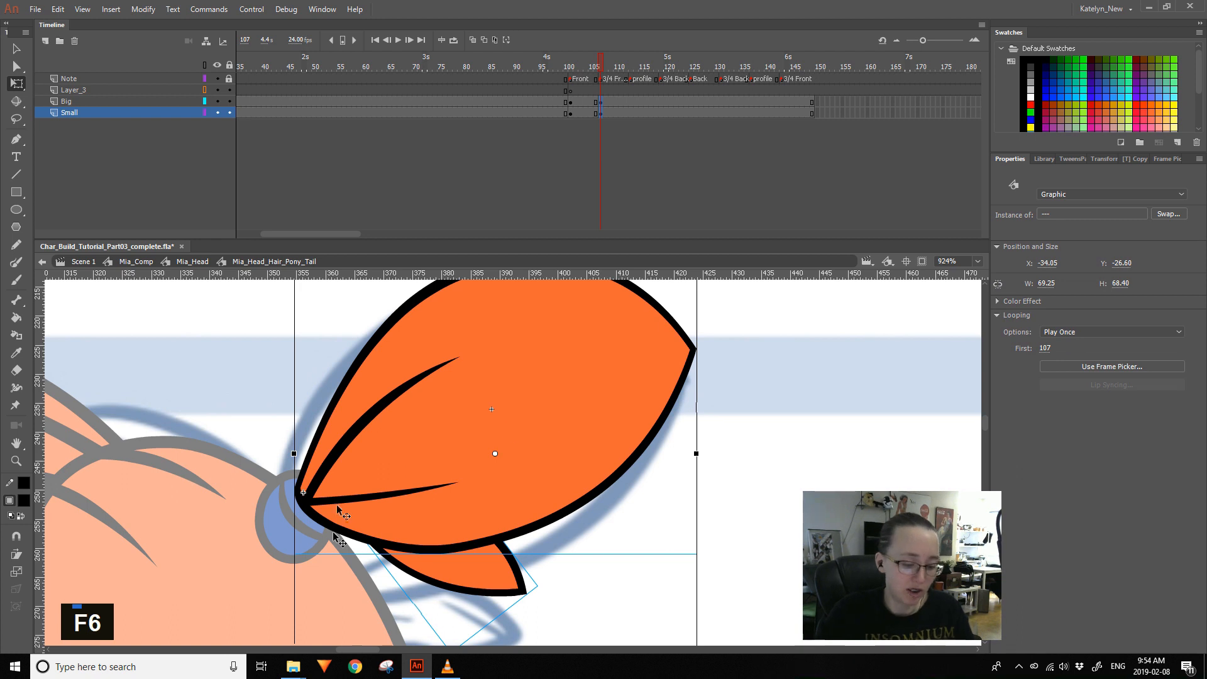
{"action": "left_click", "coordinate": [462, 639]}
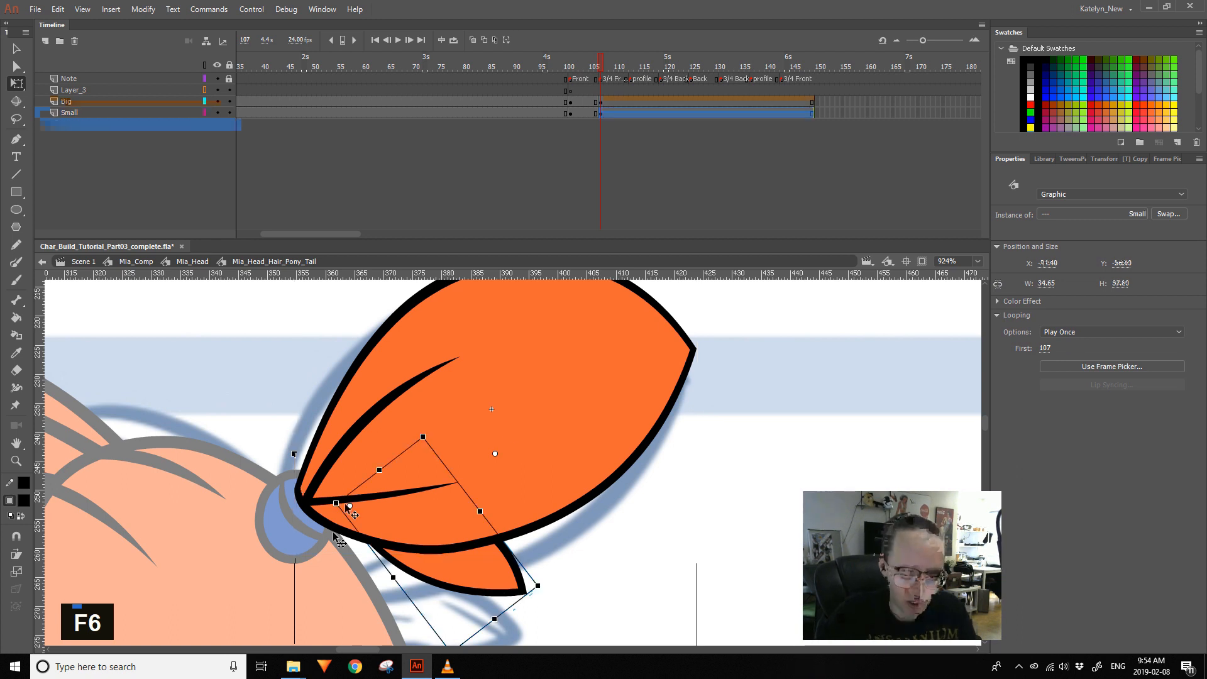
{"action": "left_click", "coordinate": [712, 438]}
{"action": "left_click", "coordinate": [16, 460]}
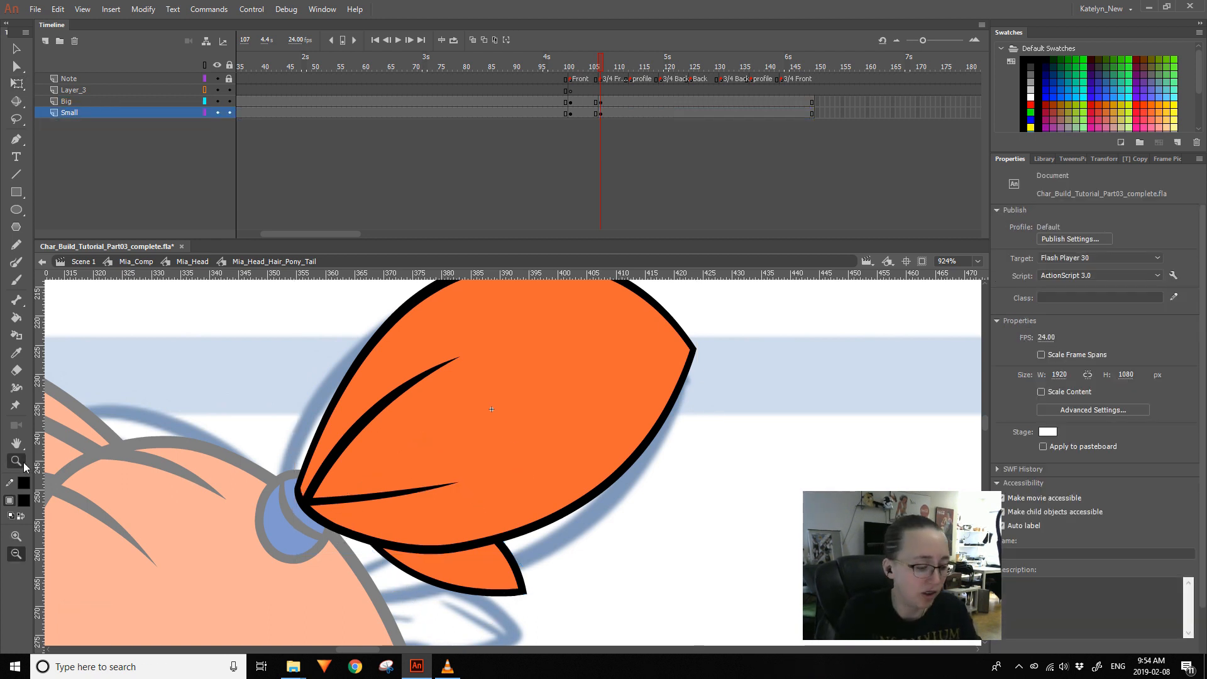
{"action": "left_click", "coordinate": [219, 462]}
{"action": "left_click", "coordinate": [755, 476]}
{"action": "key", "text": "q"}
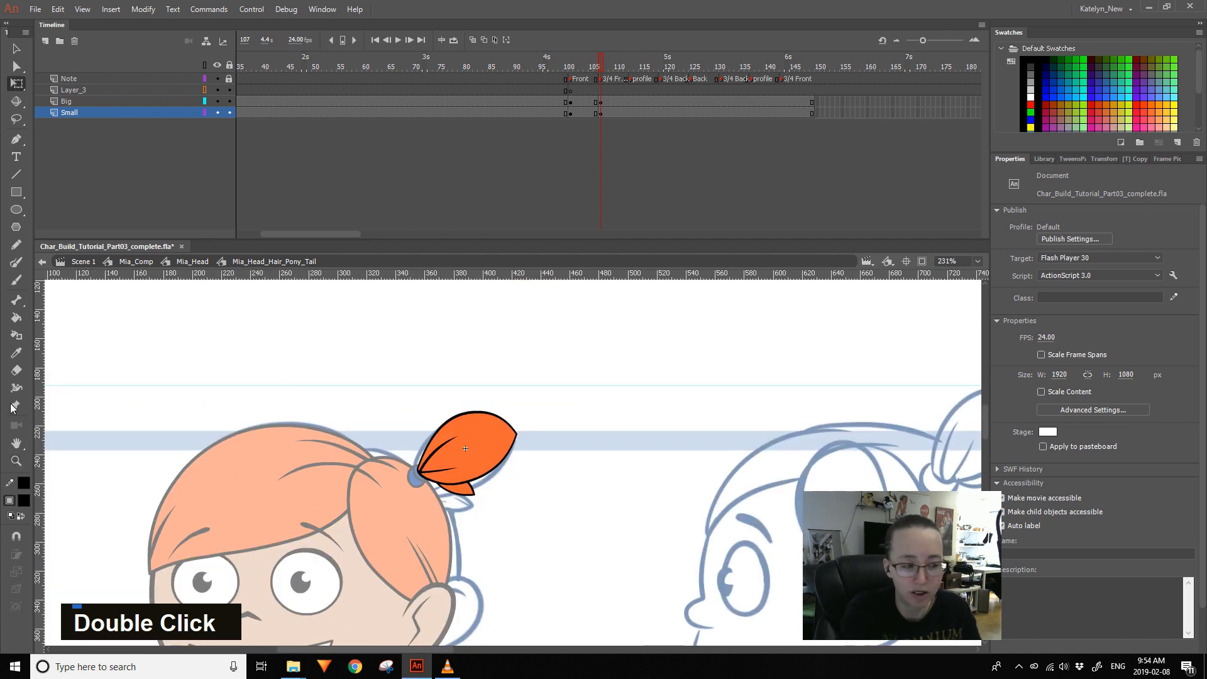
{"action": "left_click", "coordinate": [468, 462]}
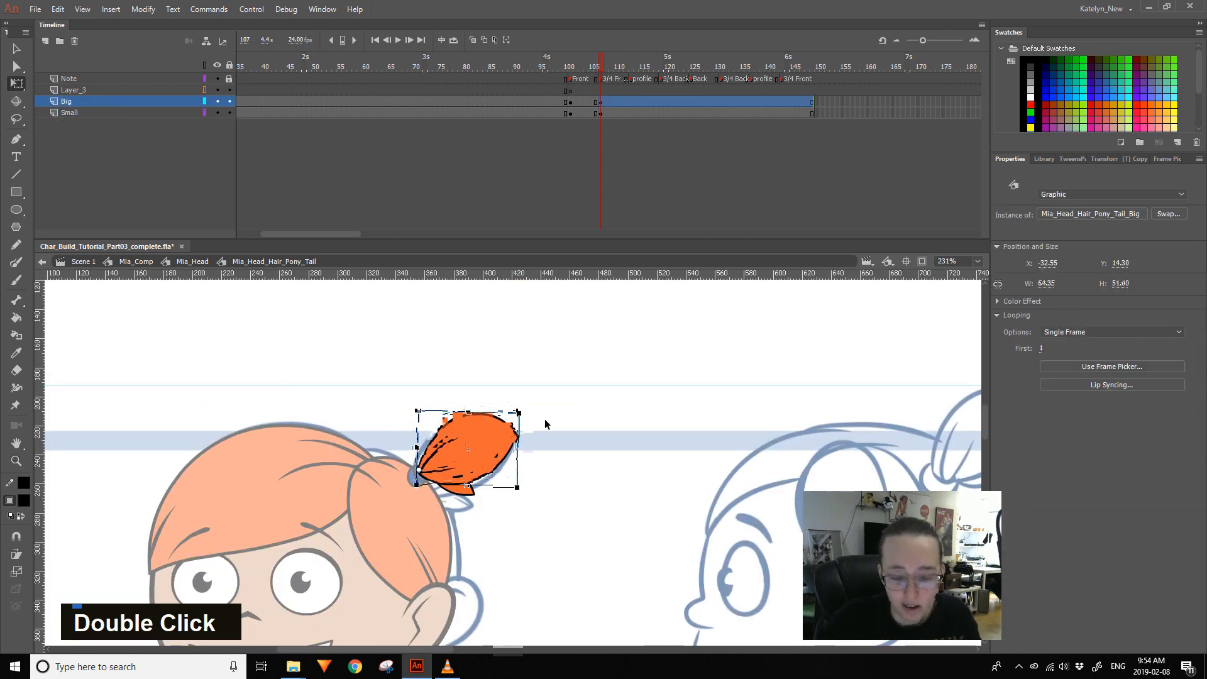
{"action": "left_click_drag", "start_coordinate": [521, 492], "coordinate": [470, 487]}
{"action": "left_click", "coordinate": [470, 492]}
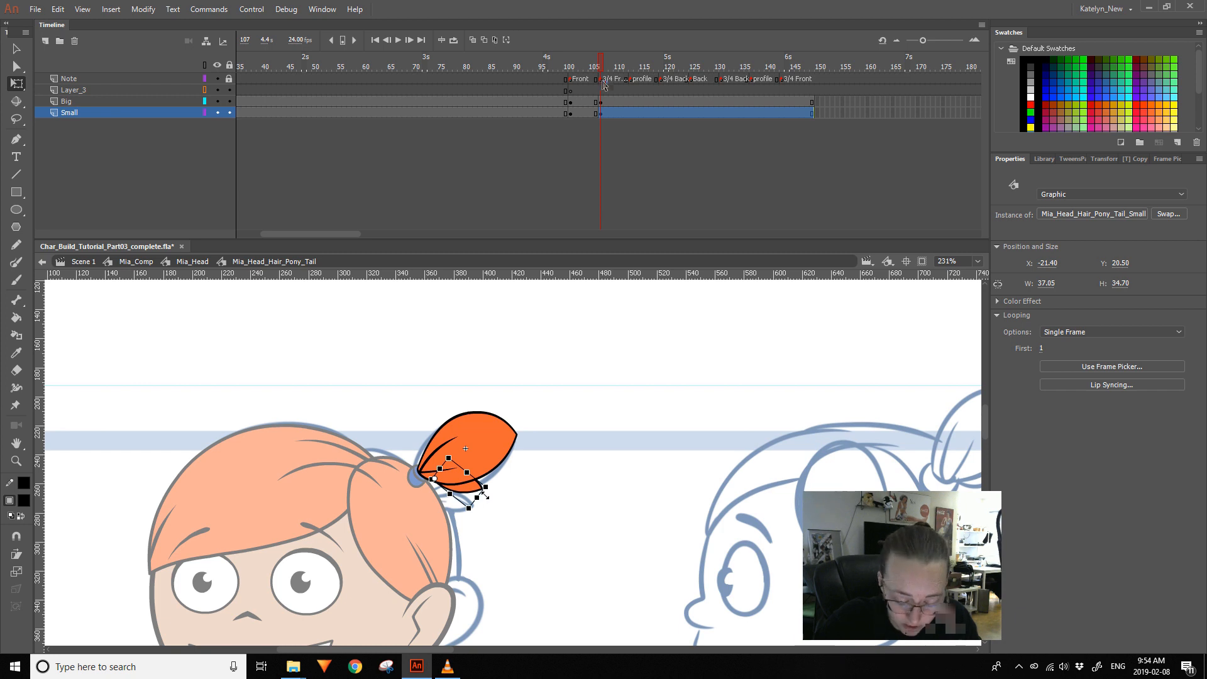
{"action": "double_click", "coordinate": [493, 494]}
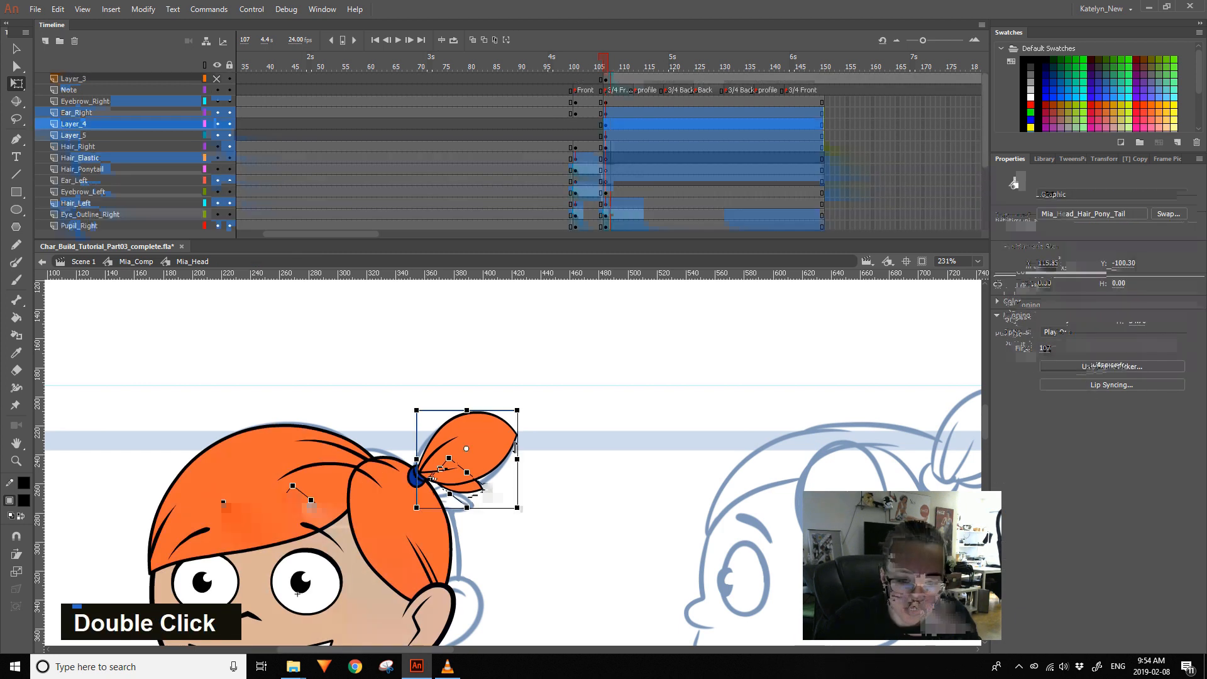
- Compare the ponytail in the three-quarter front view with the front view
{"action": "left_click", "coordinate": [615, 62]}
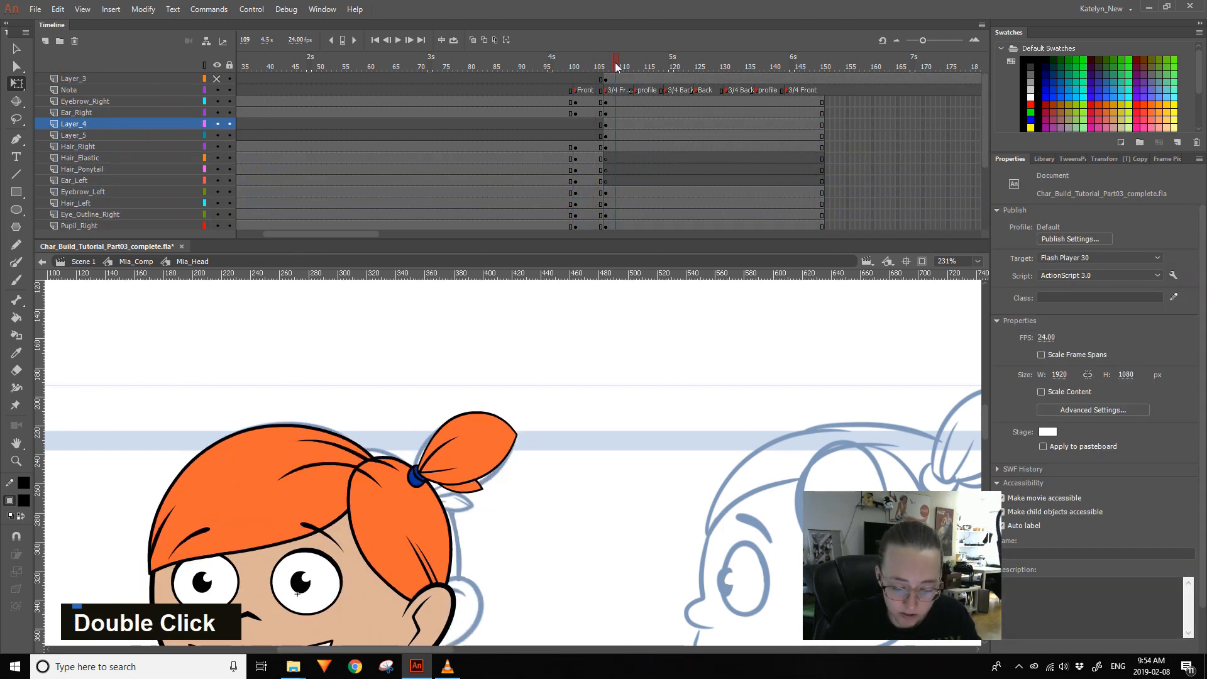
{"action": "left_click", "coordinate": [506, 437]}
{"action": "left_click_drag", "start_coordinate": [590, 412], "coordinate": [723, 350]}
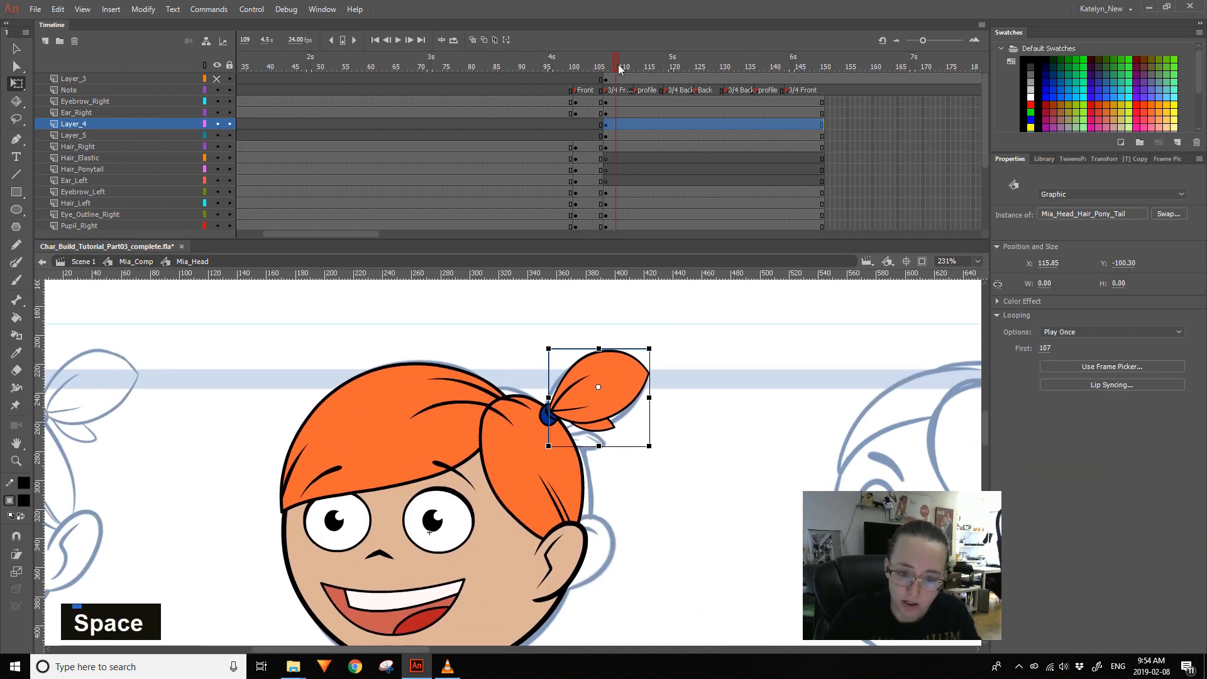
{"action": "left_click", "coordinate": [604, 63]}
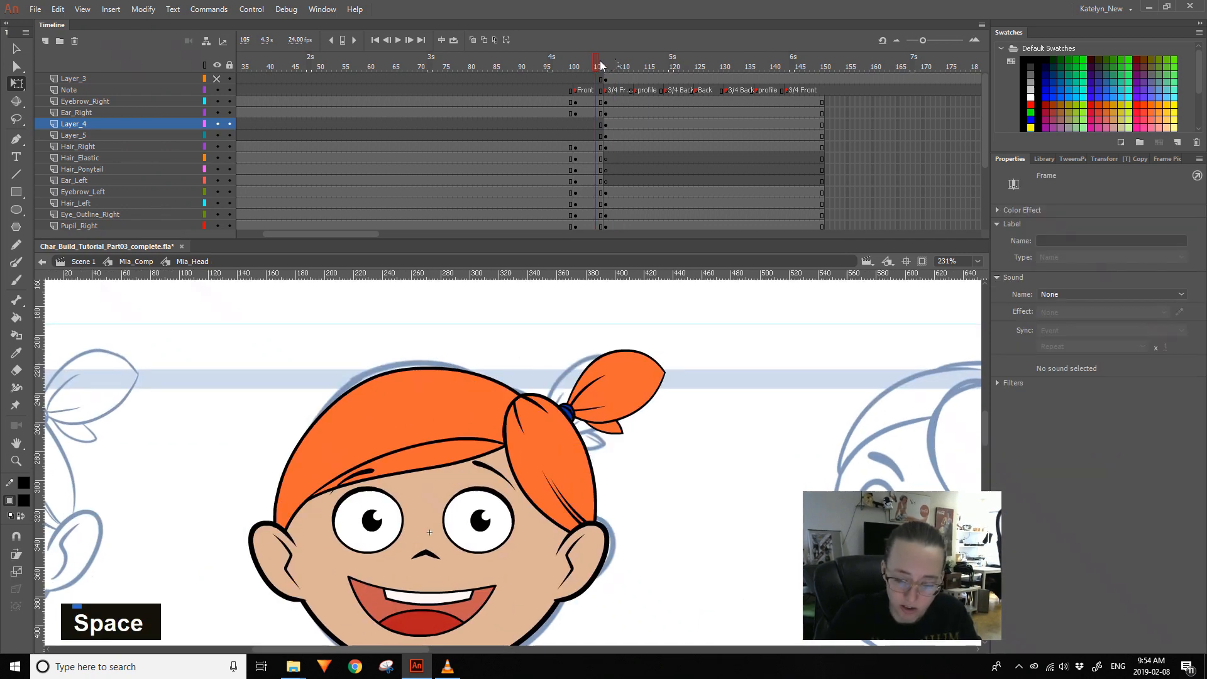
- Open the ponytail symbol and nudge and slightly rotate the small piece against the big piece on frame 107
{"action": "double_click", "coordinate": [610, 402]}
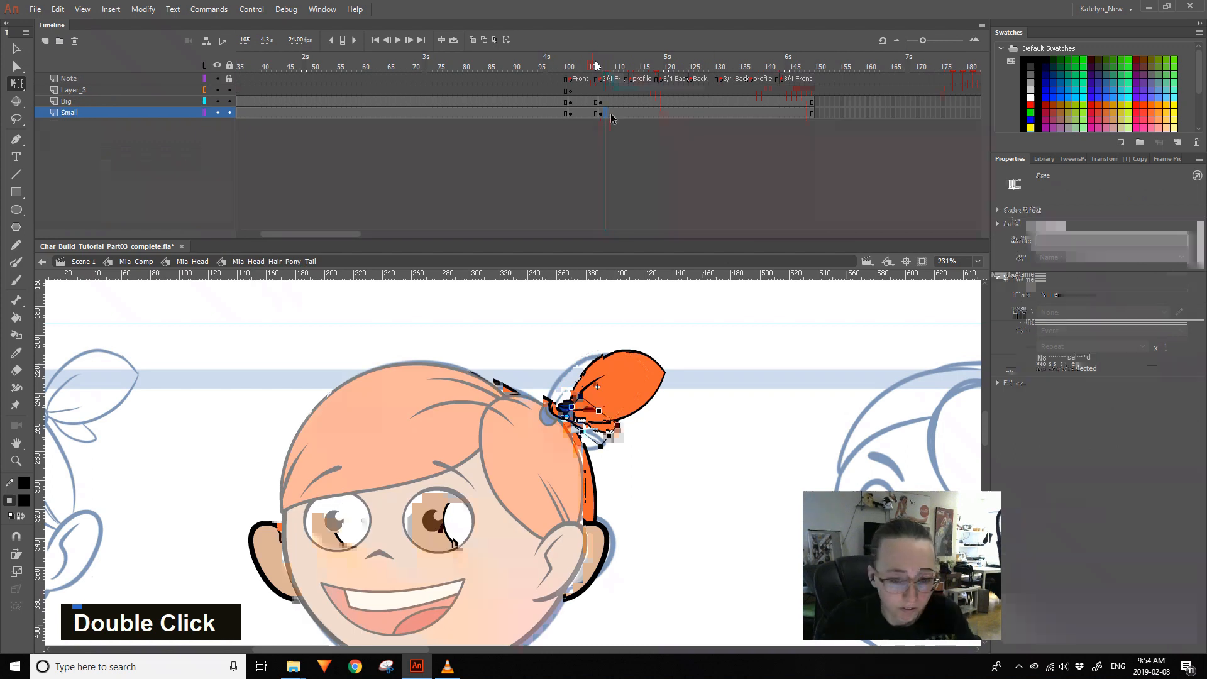
{"action": "left_click", "coordinate": [602, 114]}
{"action": "key", "text": "F6"}
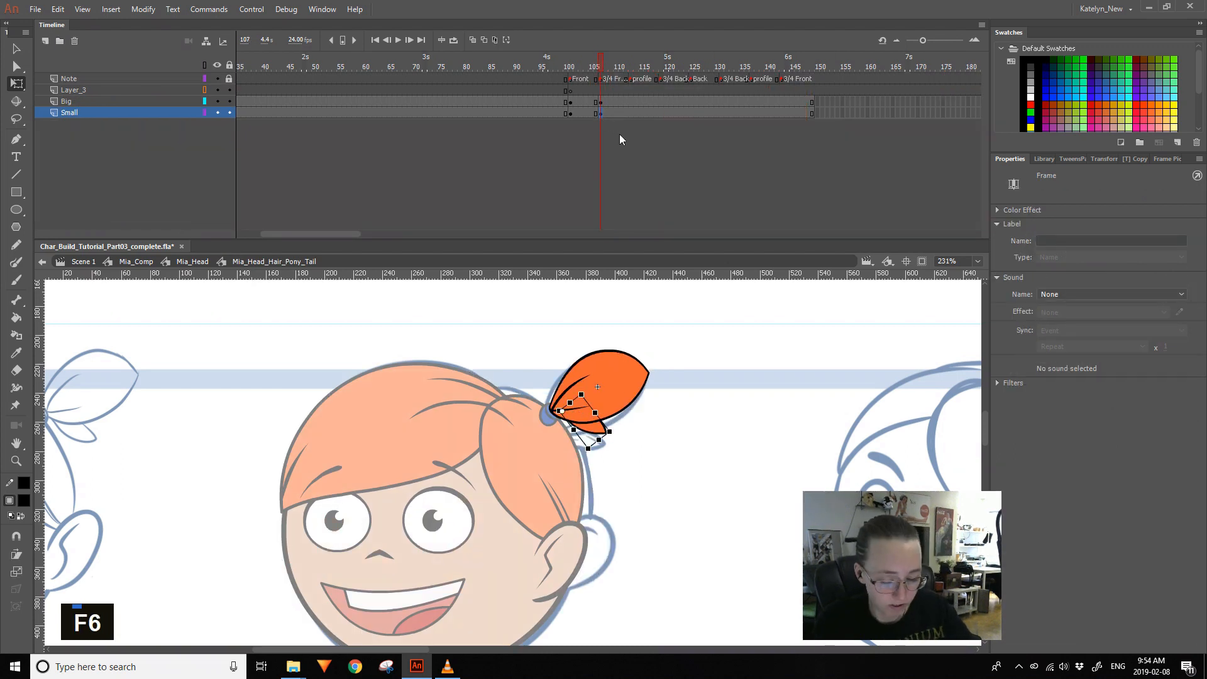
{"action": "key", "text": "shift+Right"}
{"action": "left_click_drag", "start_coordinate": [622, 427], "coordinate": [625, 422]}
{"action": "left_click", "coordinate": [627, 381]}
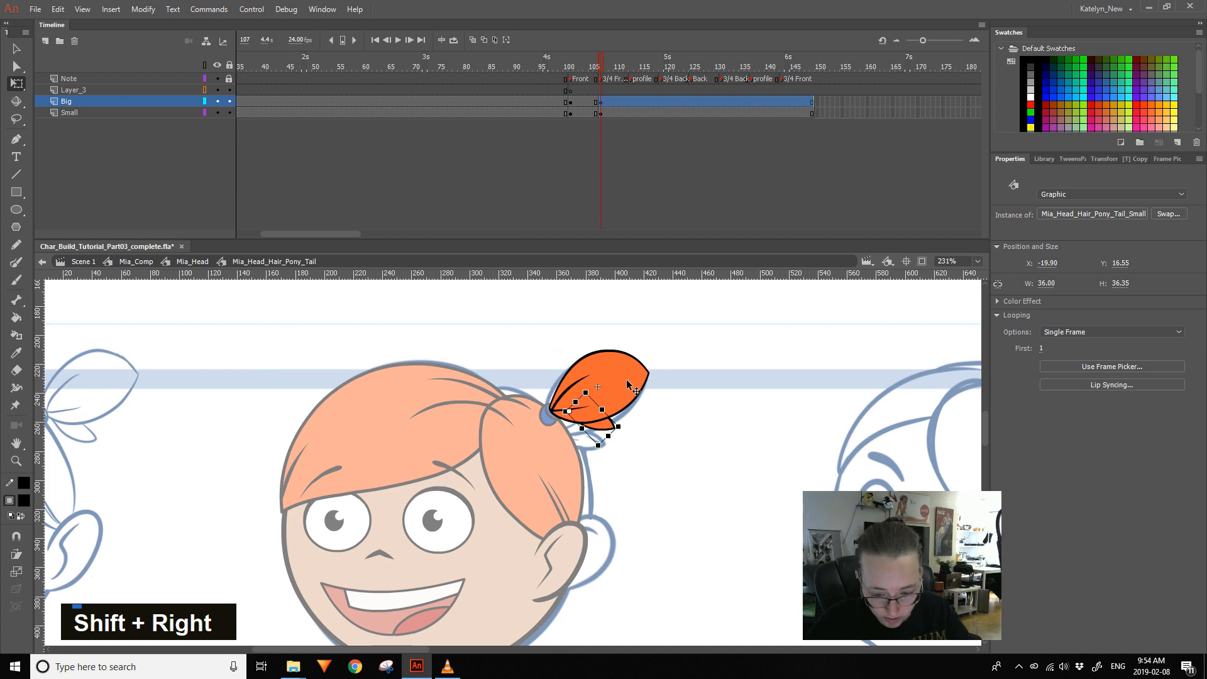
- Return to the head symbol, compare the front and three-quarter front views, and save the document
{"action": "left_click", "coordinate": [621, 76]}
{"action": "left_click", "coordinate": [600, 68]}
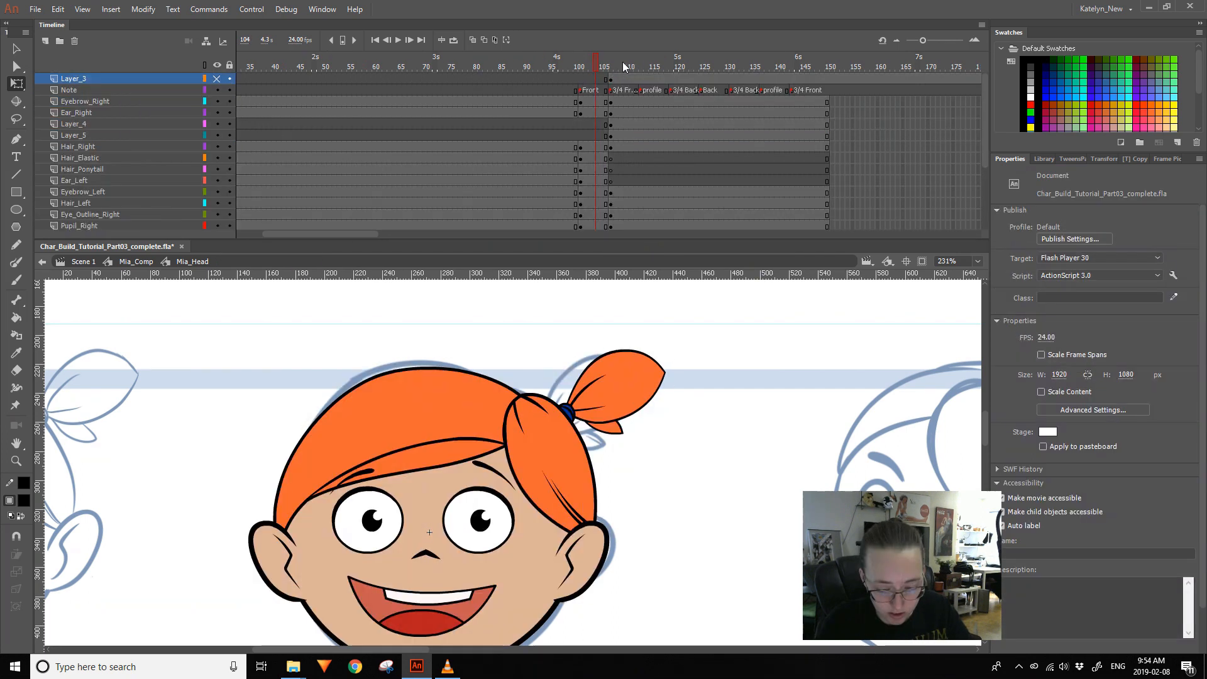
{"action": "left_click", "coordinate": [625, 67]}
{"action": "key", "text": "space"}
{"action": "mouse_move", "coordinate": [675, 500]}
{"action": "left_mouse_down"}
{"action": "mouse_move", "coordinate": [733, 464]}
{"action": "mouse_move", "coordinate": [667, 513]}
{"action": "mouse_move", "coordinate": [657, 506]}
{"action": "left_mouse_up"}
{"action": "key", "text": "ctrl+s"}
{"action": "key", "text": "space"}
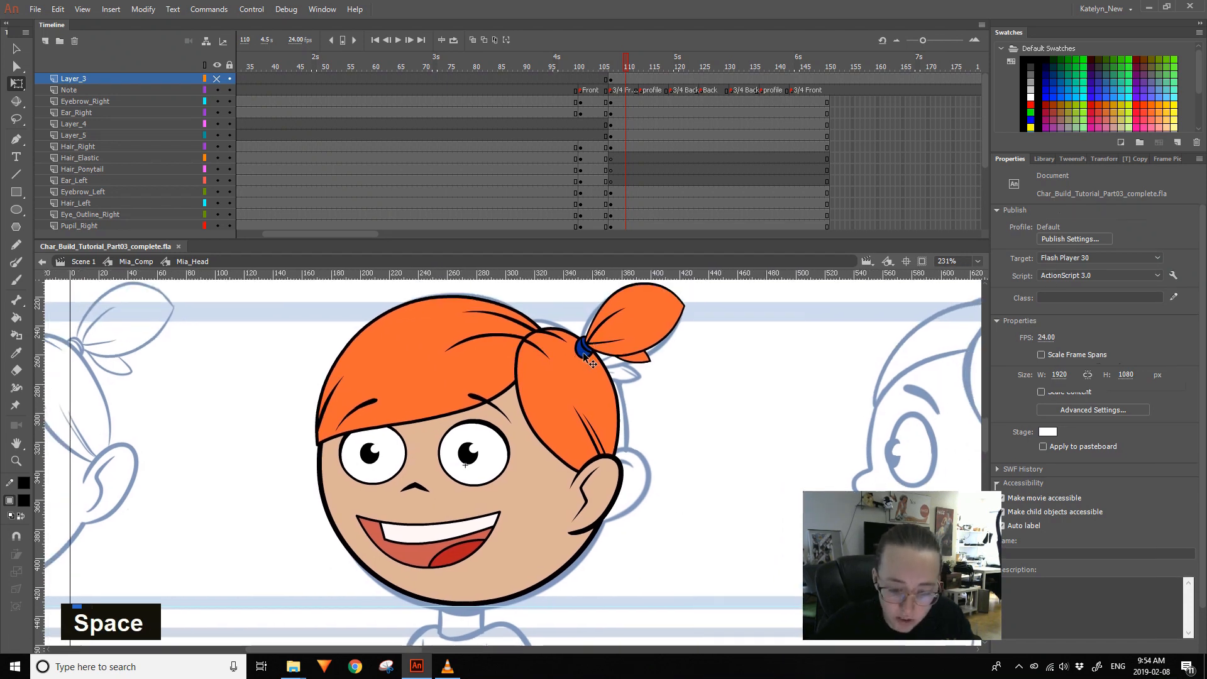
- Open the ponytail symbol on frame 110 and save the document
{"action": "left_click", "coordinate": [633, 335]}
{"action": "double_click", "coordinate": [632, 331]}
{"action": "key", "text": "space"}
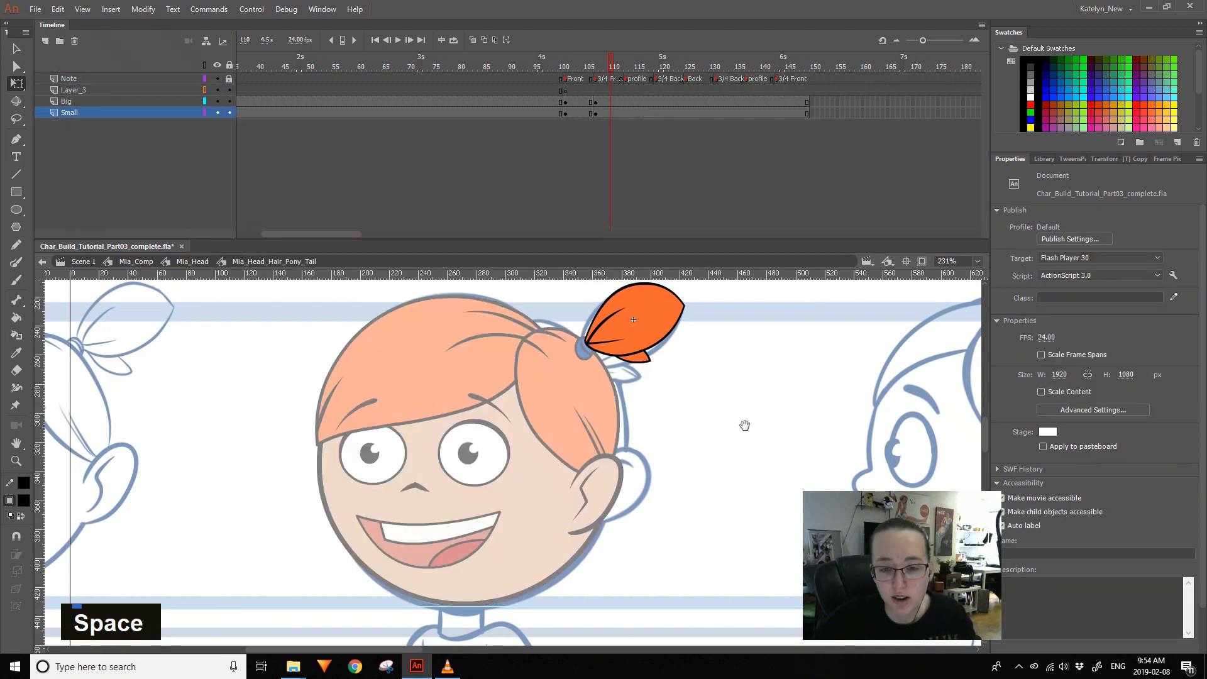
{"action": "left_click_drag", "start_coordinate": [742, 390], "coordinate": [853, 407]}
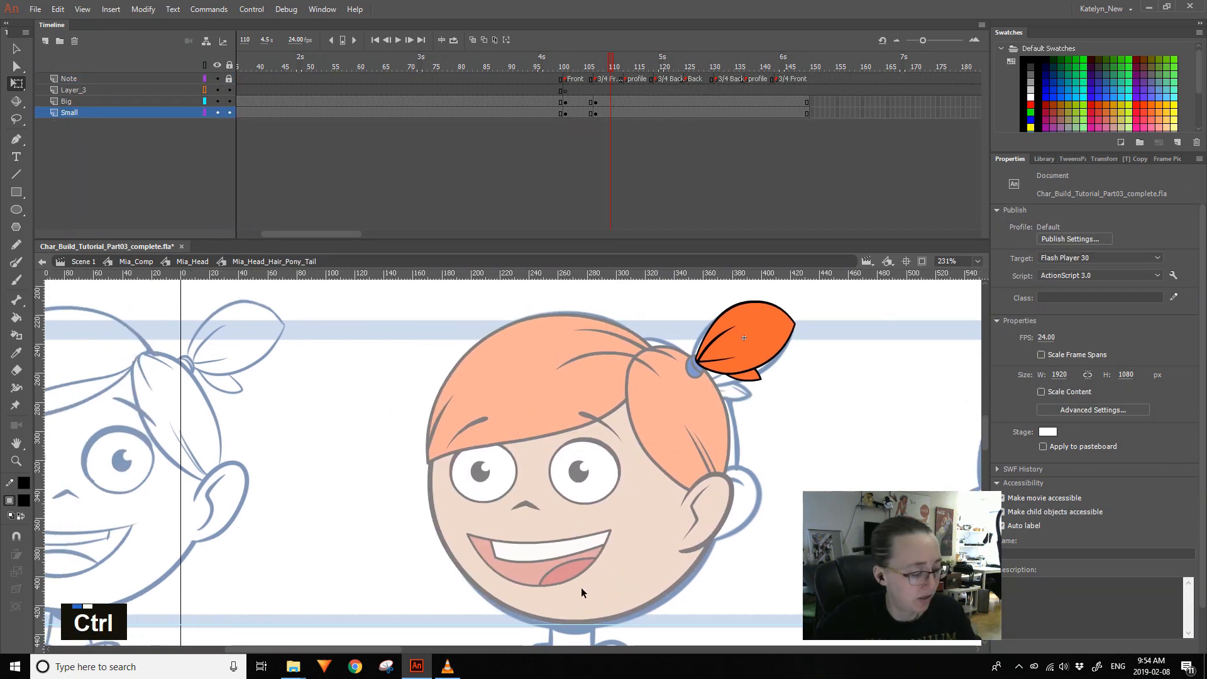
{"action": "key", "text": "ctrl+s"}
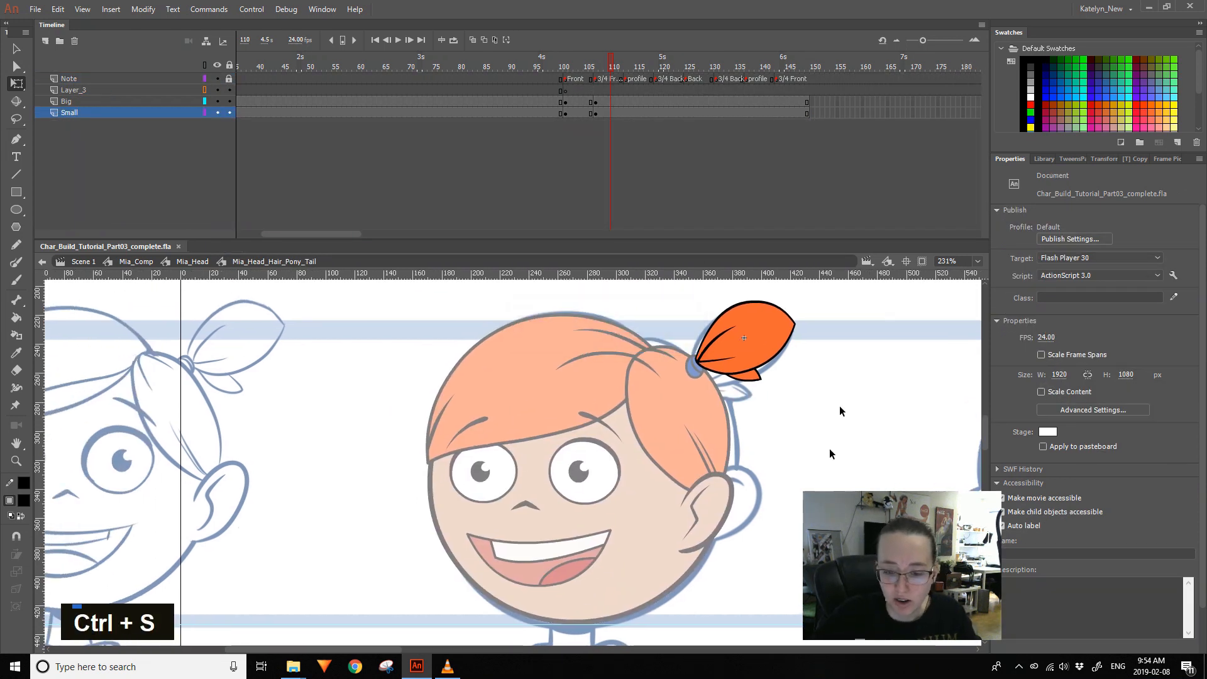
- Examine the ponytail's keyframes and view labels along its timeline up to frame 130, and return to the head symbol
{"action": "key", "text": "comma"}
{"action": "key", "text": "comma"}
{"action": "key", "text": "period"}
{"action": "key", "text": "period"}
{"action": "key", "text": "period"}
{"action": "key", "text": "comma"}
{"action": "left_click_drag", "start_coordinate": [613, 100], "coordinate": [711, 101]}
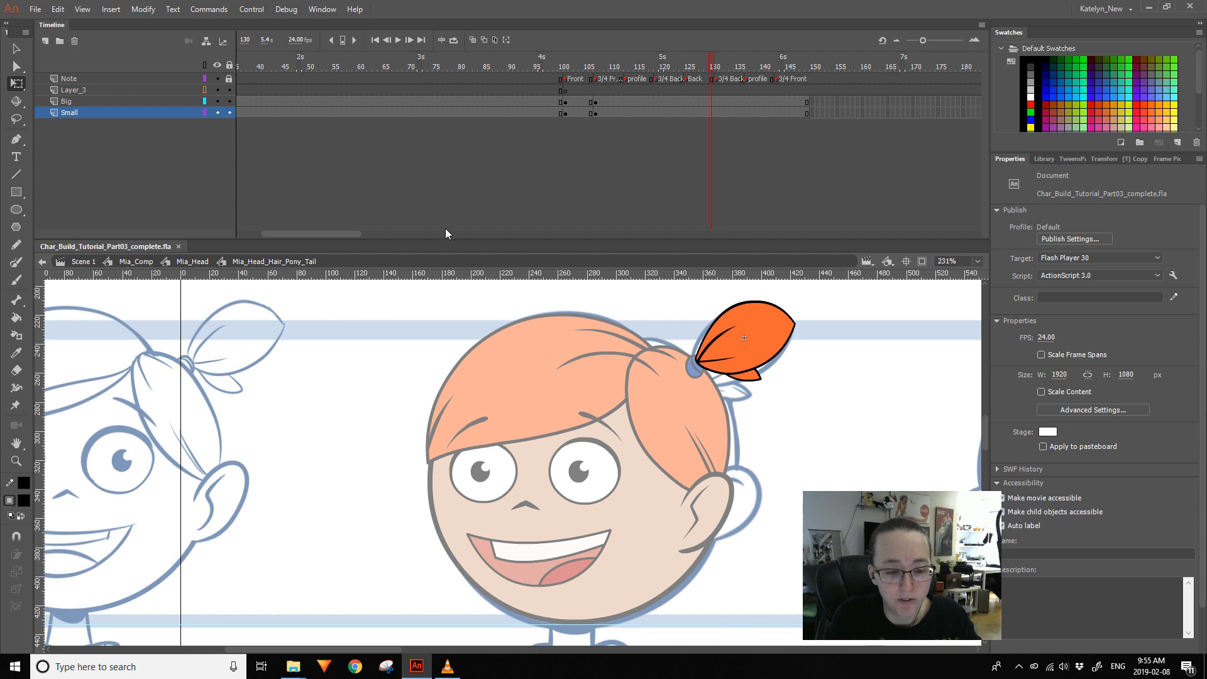
{"action": "left_click_drag", "start_coordinate": [346, 234], "coordinate": [446, 234]}
{"action": "left_click_drag", "start_coordinate": [372, 234], "coordinate": [281, 235]}
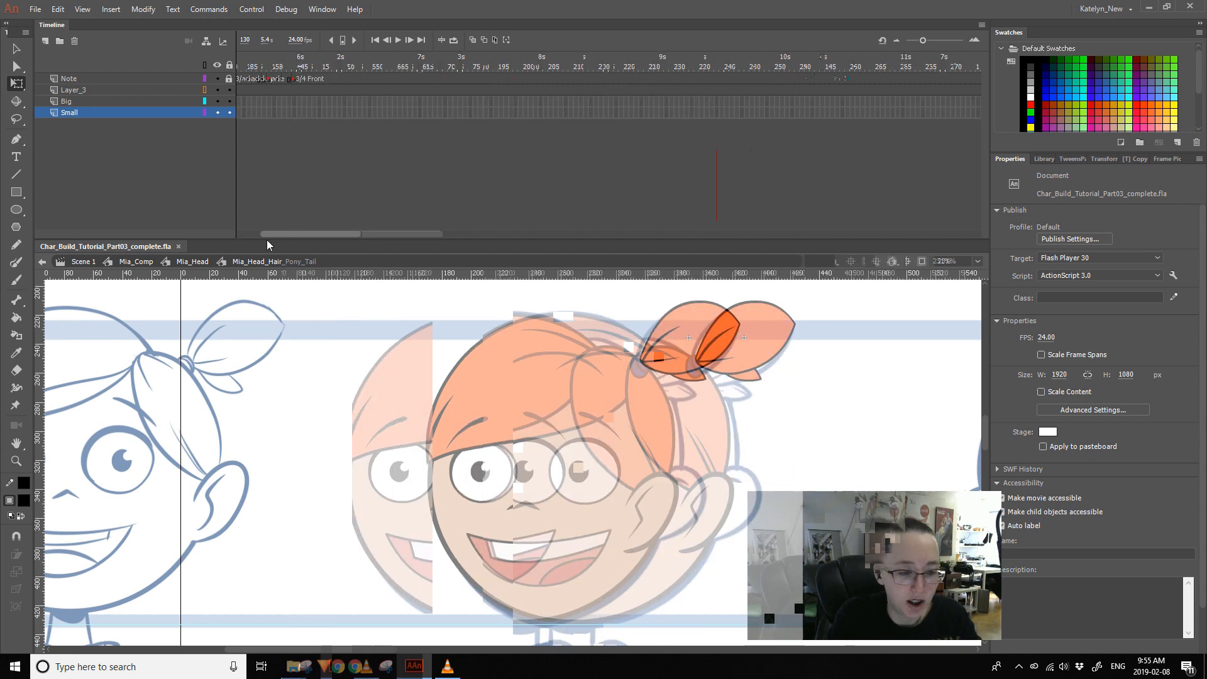
{"action": "double_click", "coordinate": [296, 364]}
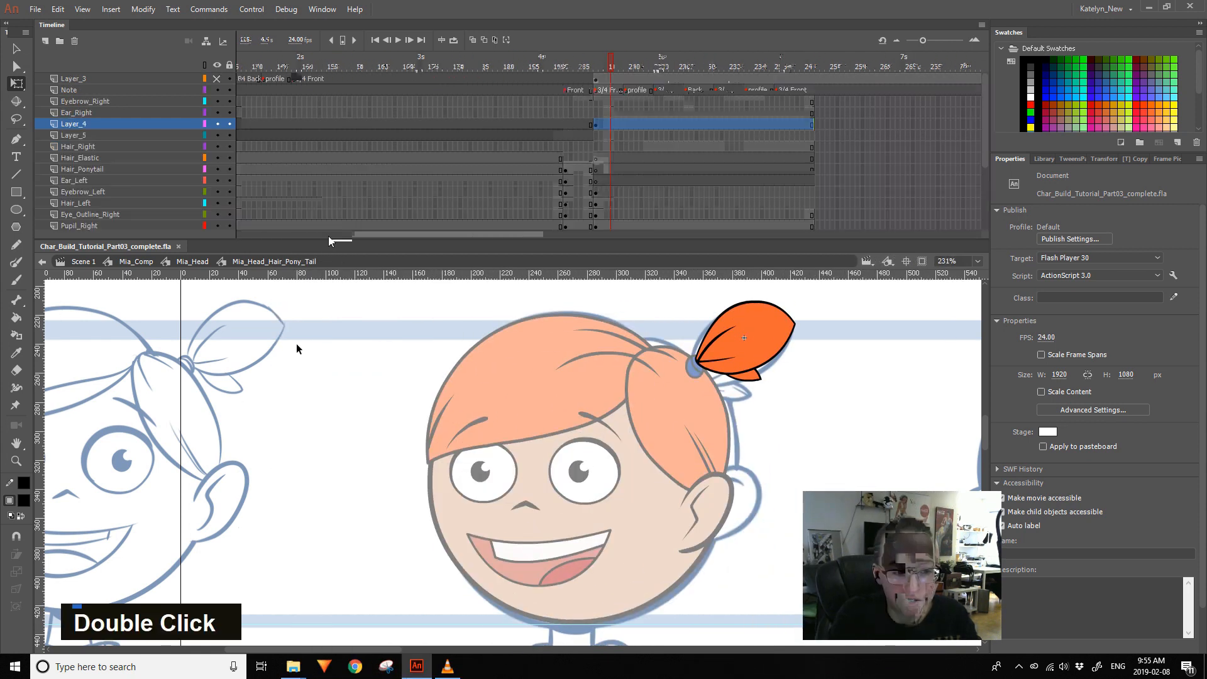
- Enlarge the timeline to show more head layers and go to frame 31
{"action": "left_click_drag", "start_coordinate": [345, 241], "coordinate": [274, 267]}
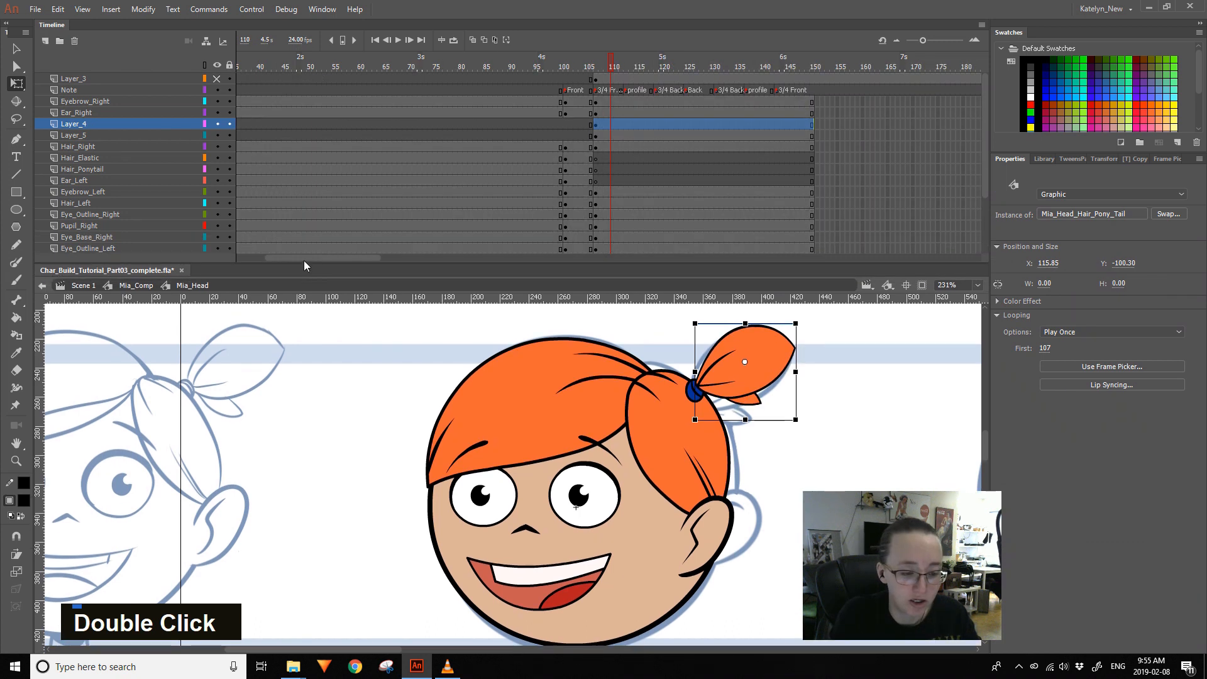
{"action": "left_click_drag", "start_coordinate": [349, 59], "coordinate": [92, 257]}
{"action": "mouse_move", "coordinate": [400, 61]}
{"action": "left_mouse_down"}
{"action": "mouse_move", "coordinate": [418, 54]}
{"action": "mouse_move", "coordinate": [389, 59]}
{"action": "left_mouse_up"}
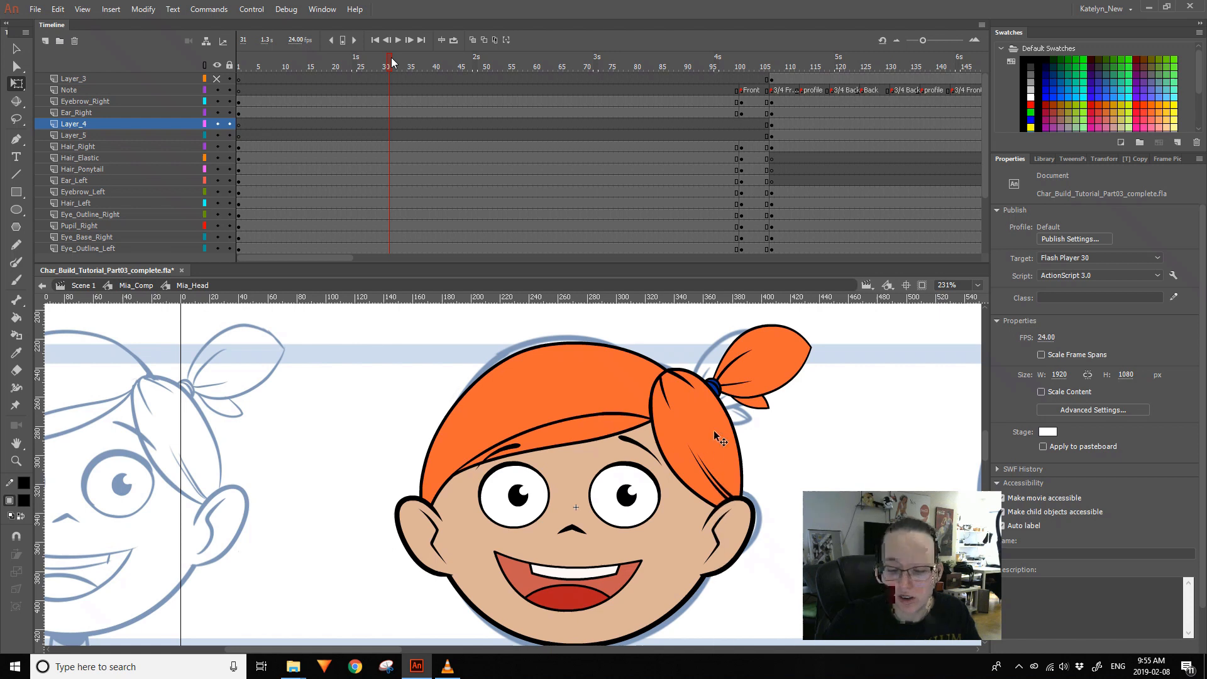
- Copy the three-quarter front keyframes at frame 107 on the head layers from Eyebrow_Right downward to frame 31
{"action": "left_click_drag", "start_coordinate": [771, 102], "coordinate": [711, 238]}
{"action": "left_click", "coordinate": [771, 237]}
{"action": "left_click_drag", "start_coordinate": [984, 150], "coordinate": [991, 88]}
{"action": "left_click", "coordinate": [772, 102], "text": "shift"}
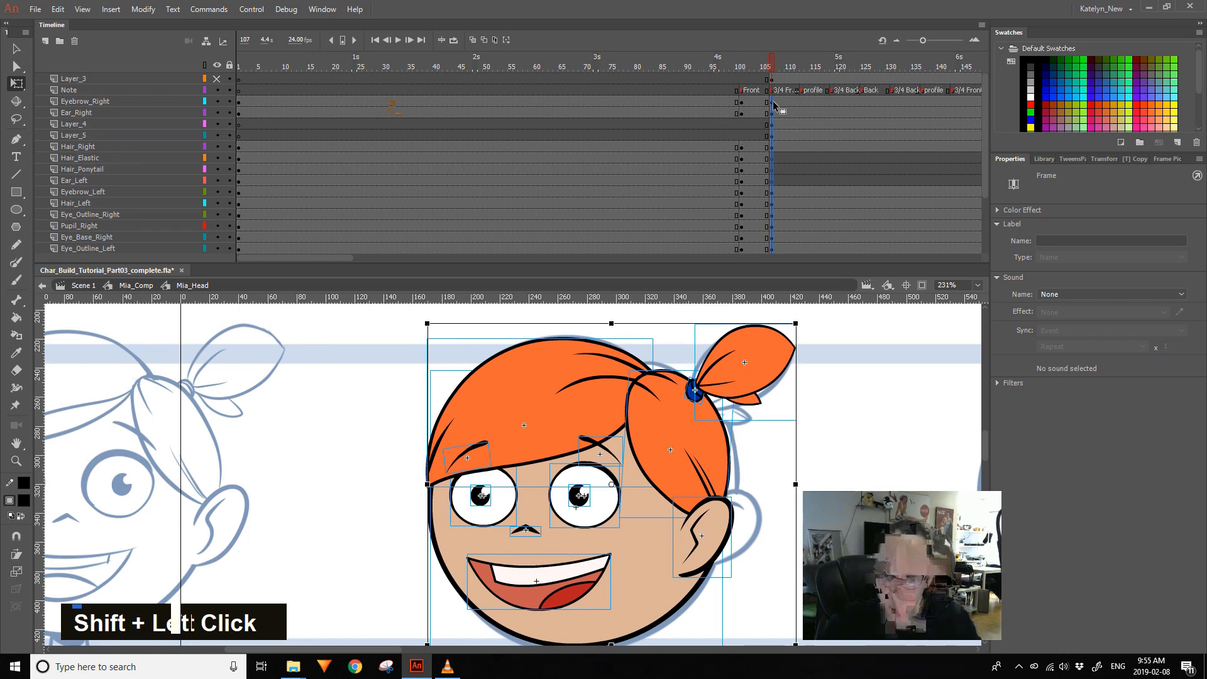
{"action": "left_click_drag", "start_coordinate": [772, 102], "coordinate": [389, 102], "text": "alt"}
{"action": "left_click", "coordinate": [333, 402]}
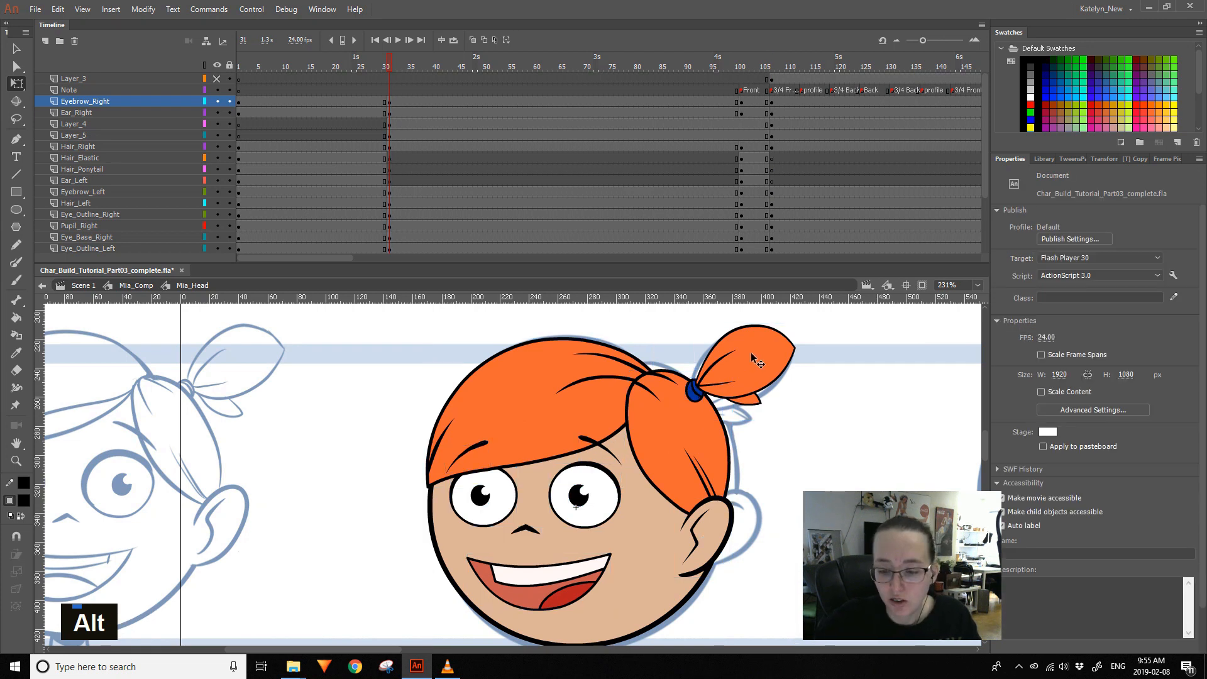
- Select the ponytail on frame 31 and enter 107 as its first frame for looping
{"action": "left_click", "coordinate": [750, 352]}
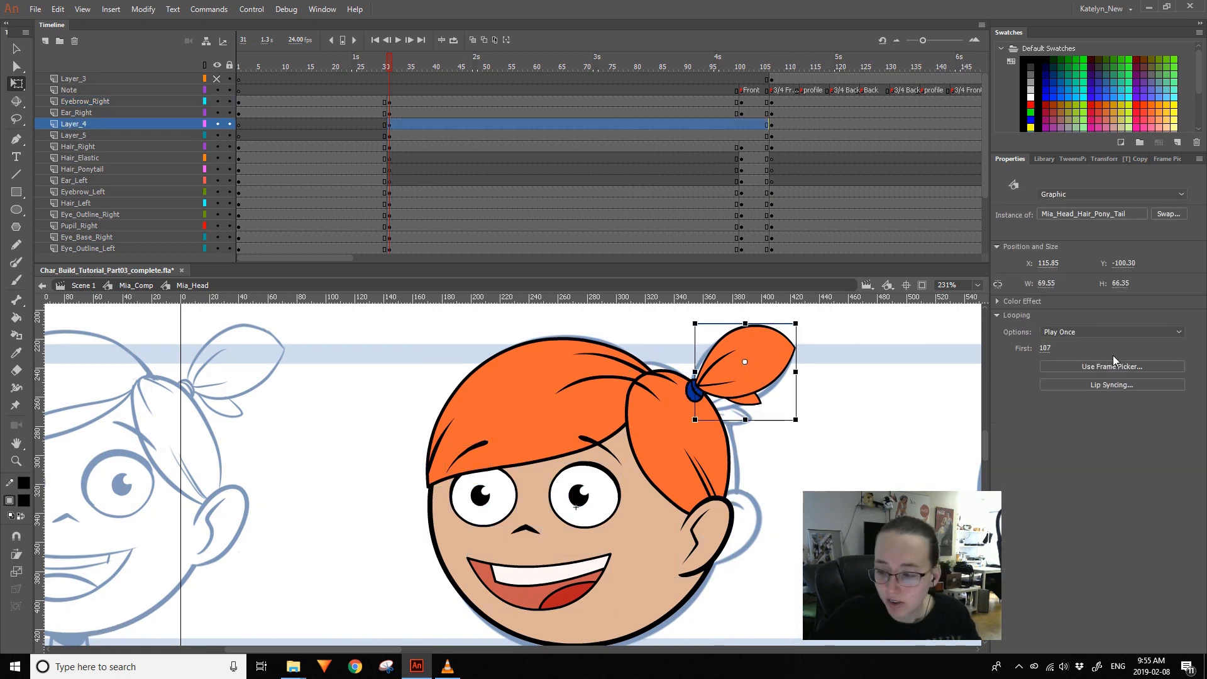
{"action": "left_click", "coordinate": [1044, 348]}
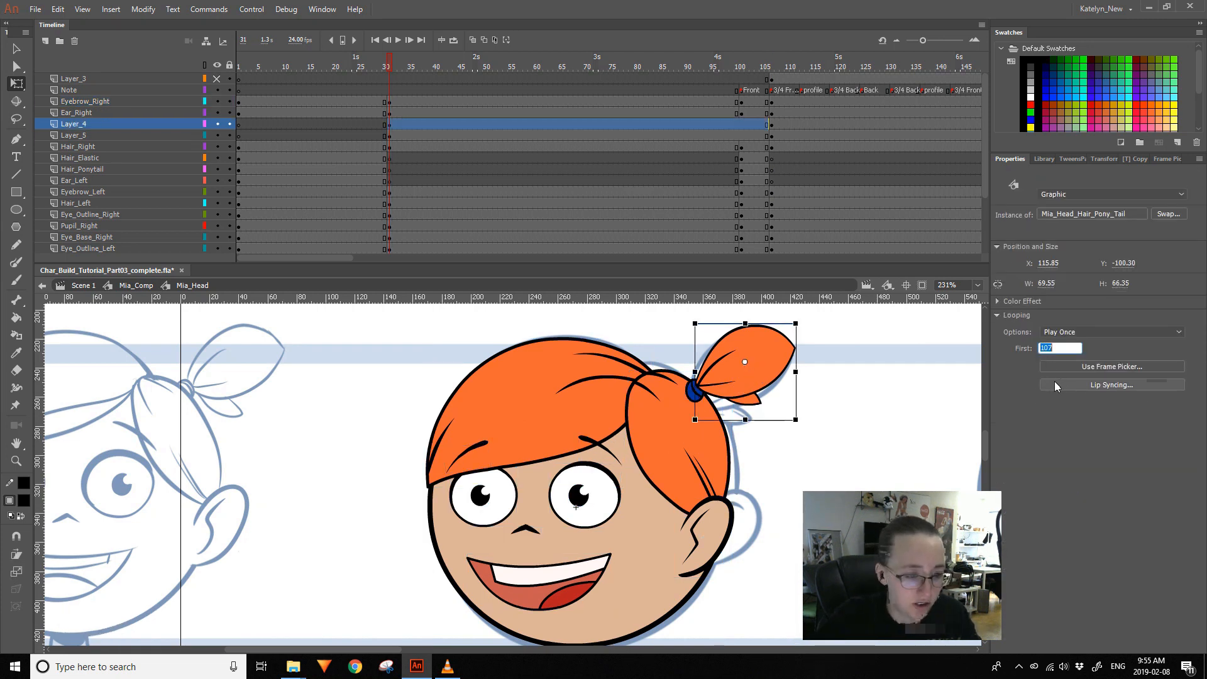
{"action": "type", "text": "107"}
{"action": "key", "text": "Return"}
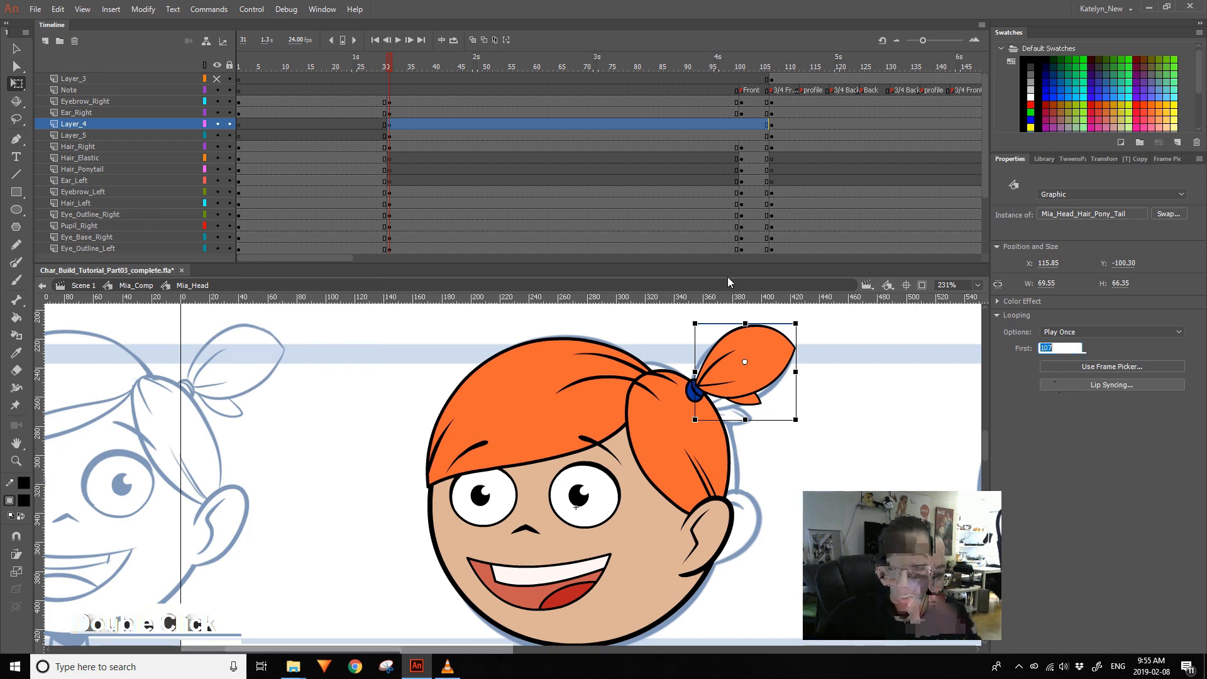
- Try copying the frame 107 keyframes of the Big and Small layers to frame 31 inside the ponytail symbol
{"action": "double_click", "coordinate": [744, 365]}
{"action": "left_click", "coordinate": [771, 113]}
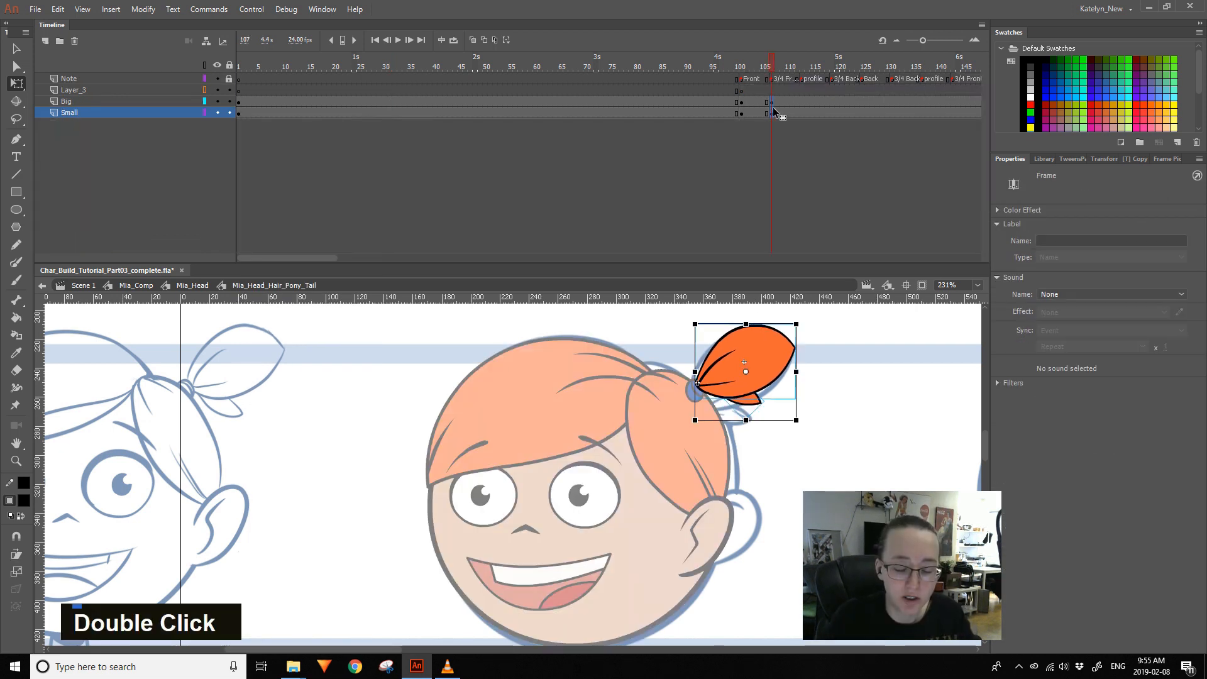
{"action": "left_click_drag", "start_coordinate": [772, 113], "coordinate": [388, 113]}
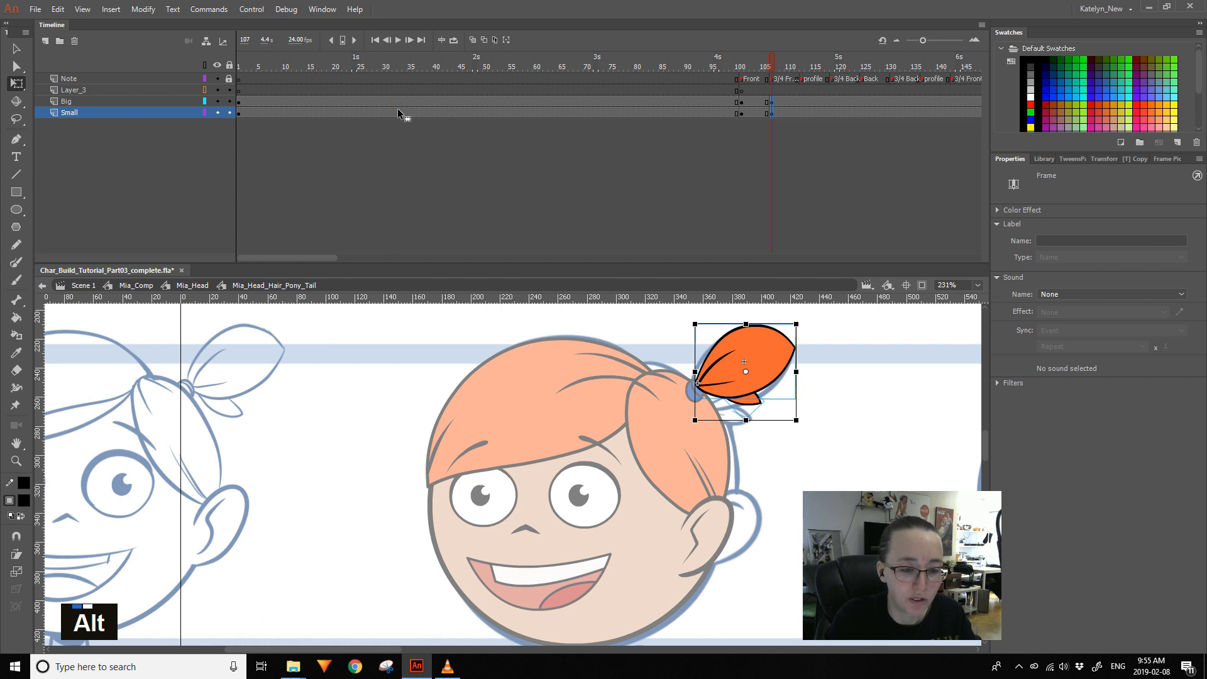
{"action": "left_click", "coordinate": [377, 71]}
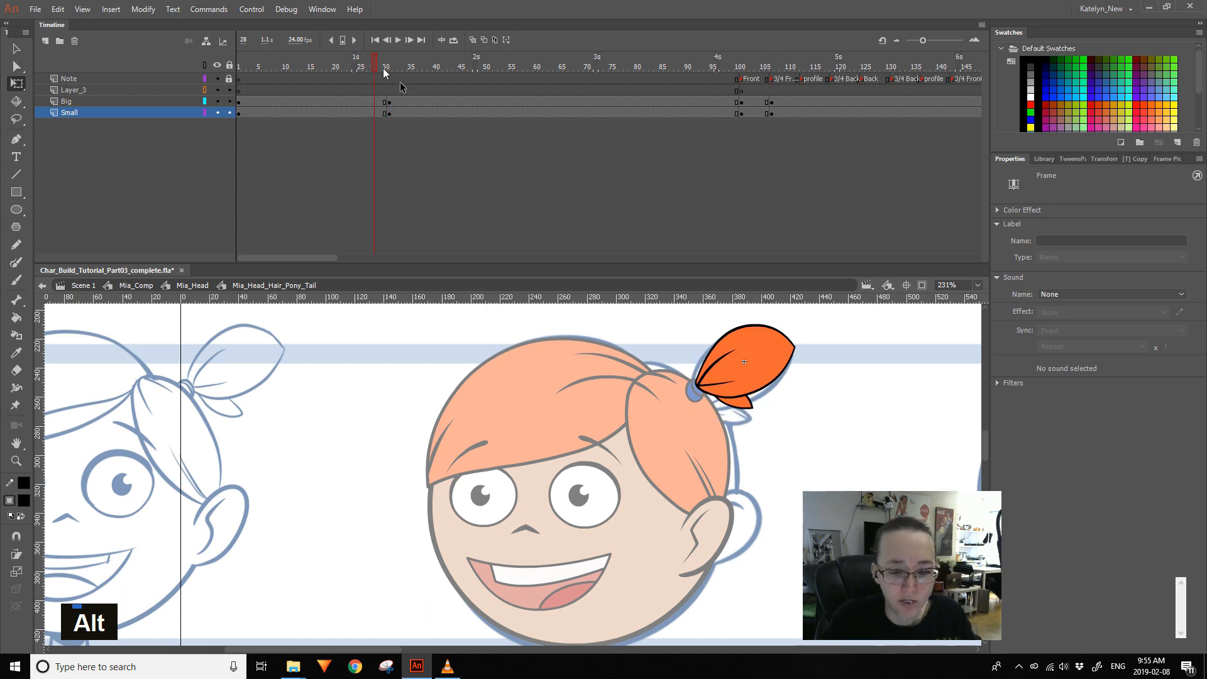
- Clear the Big and Small keyframes at frame 31 and return to the head symbol
{"action": "double_click", "coordinate": [346, 89]}
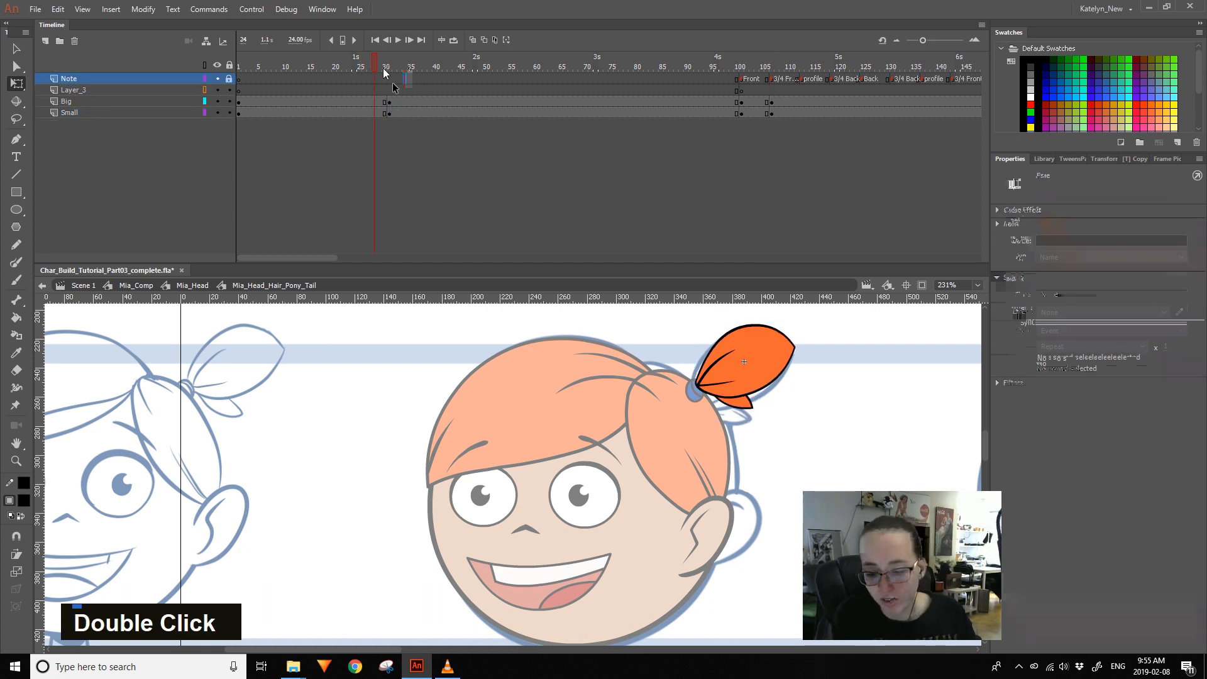
{"action": "left_click_drag", "start_coordinate": [389, 102], "coordinate": [389, 113]}
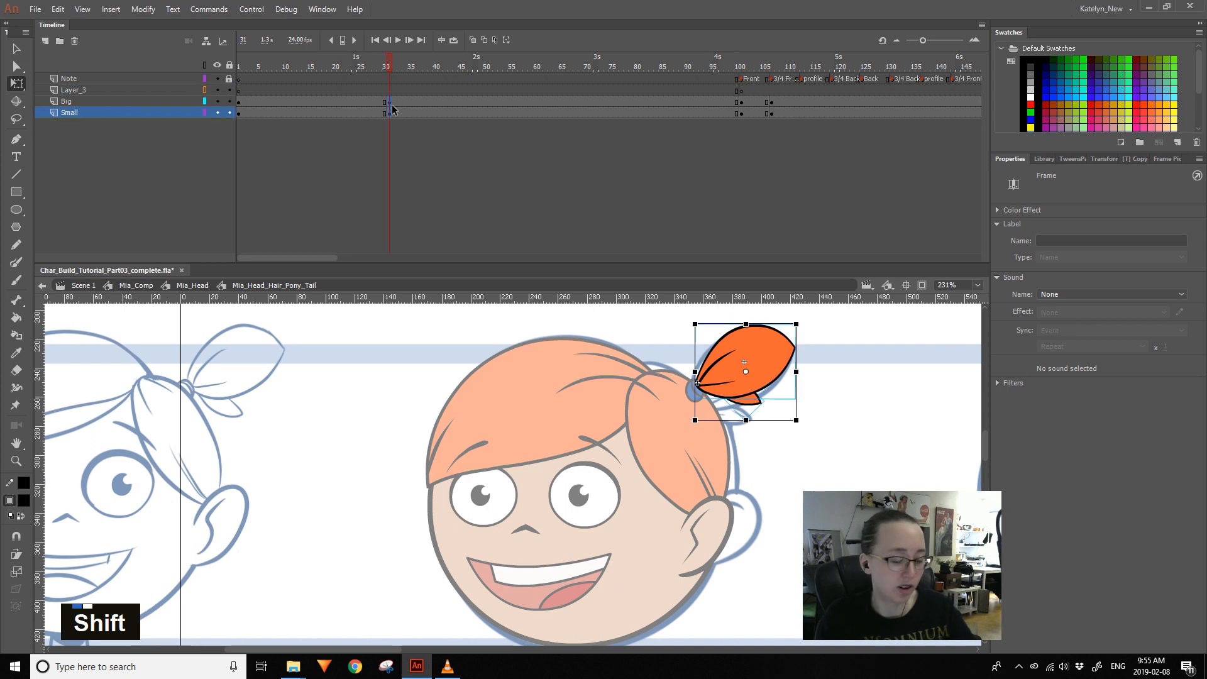
{"action": "key", "text": "shift+F6"}
{"action": "double_click", "coordinate": [284, 371]}
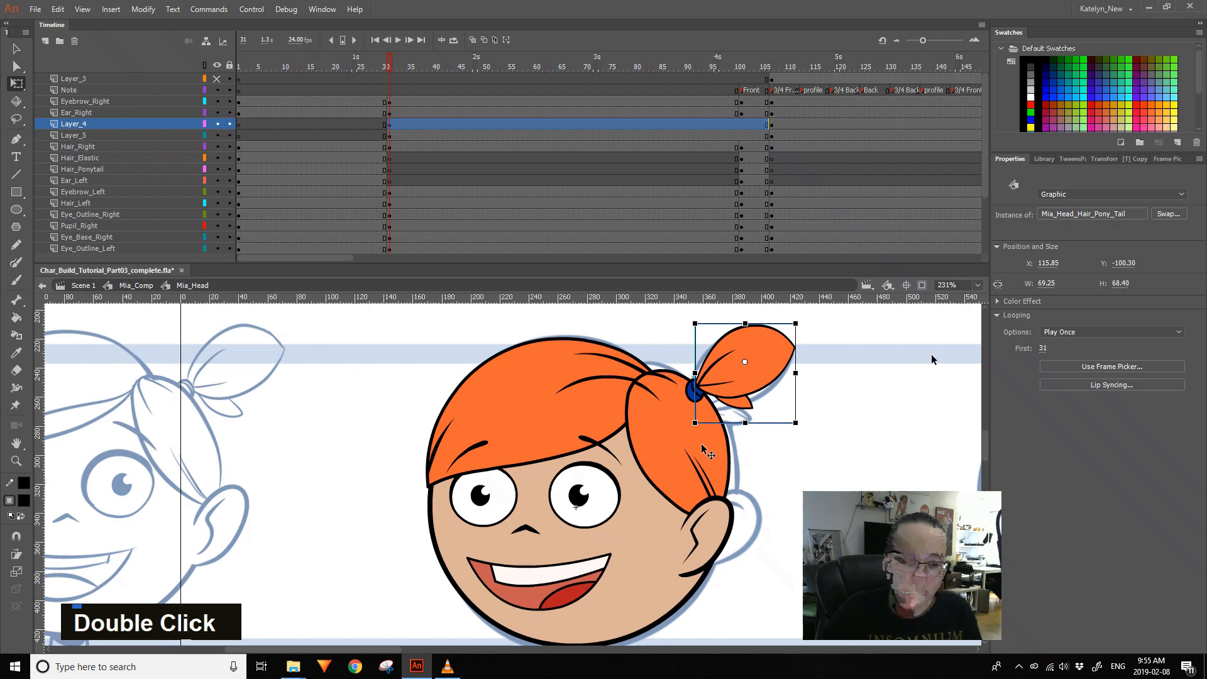
- Insert keyframes at frame 31 on the Big and Small layers inside the ponytail symbol
{"action": "left_click_drag", "start_coordinate": [365, 65], "coordinate": [333, 62]}
{"action": "left_click", "coordinate": [389, 72]}
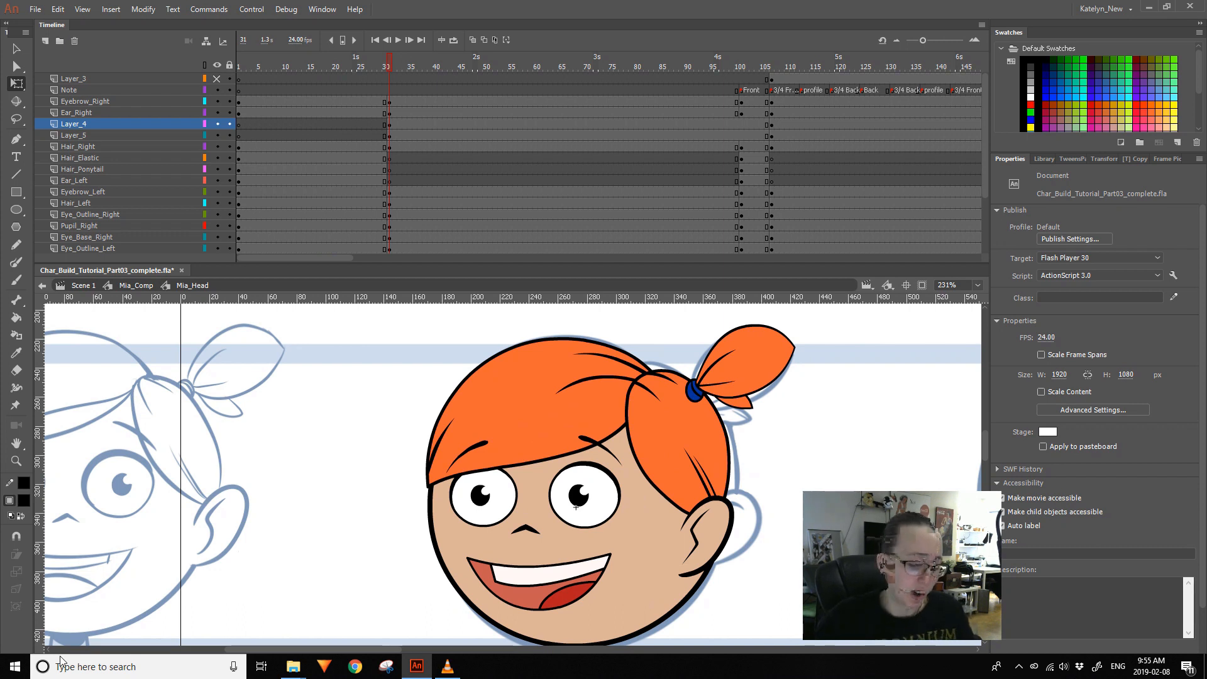
{"action": "double_click", "coordinate": [754, 337]}
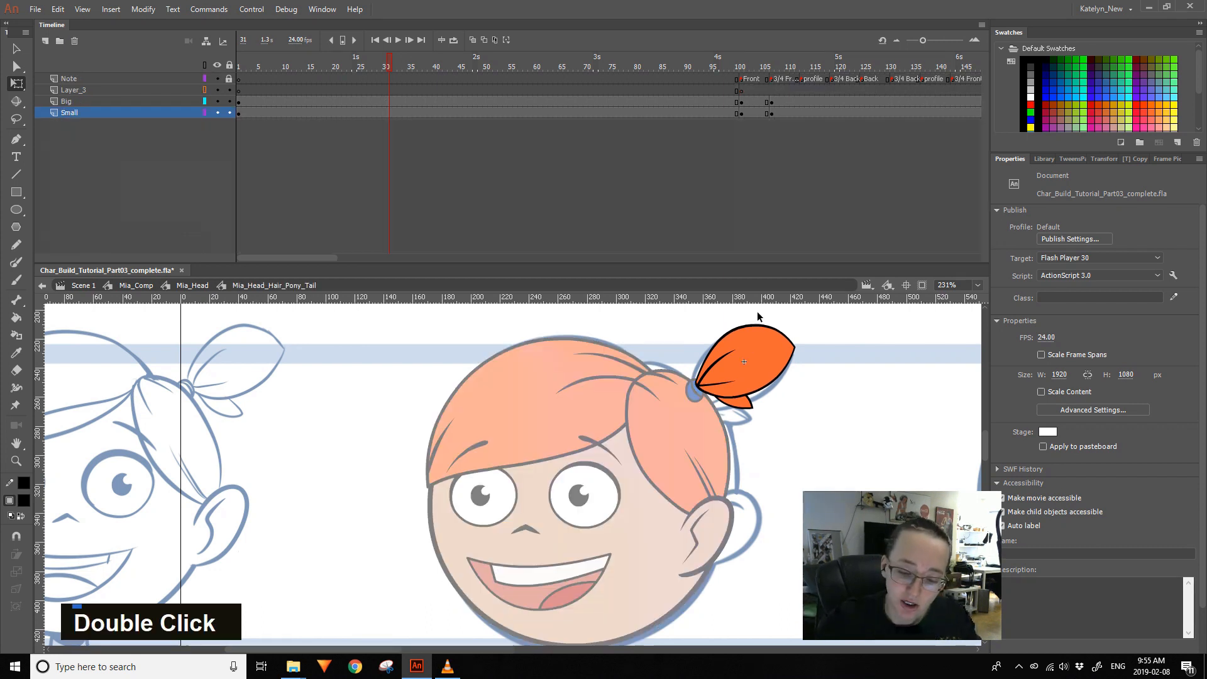
{"action": "left_click", "coordinate": [389, 112]}
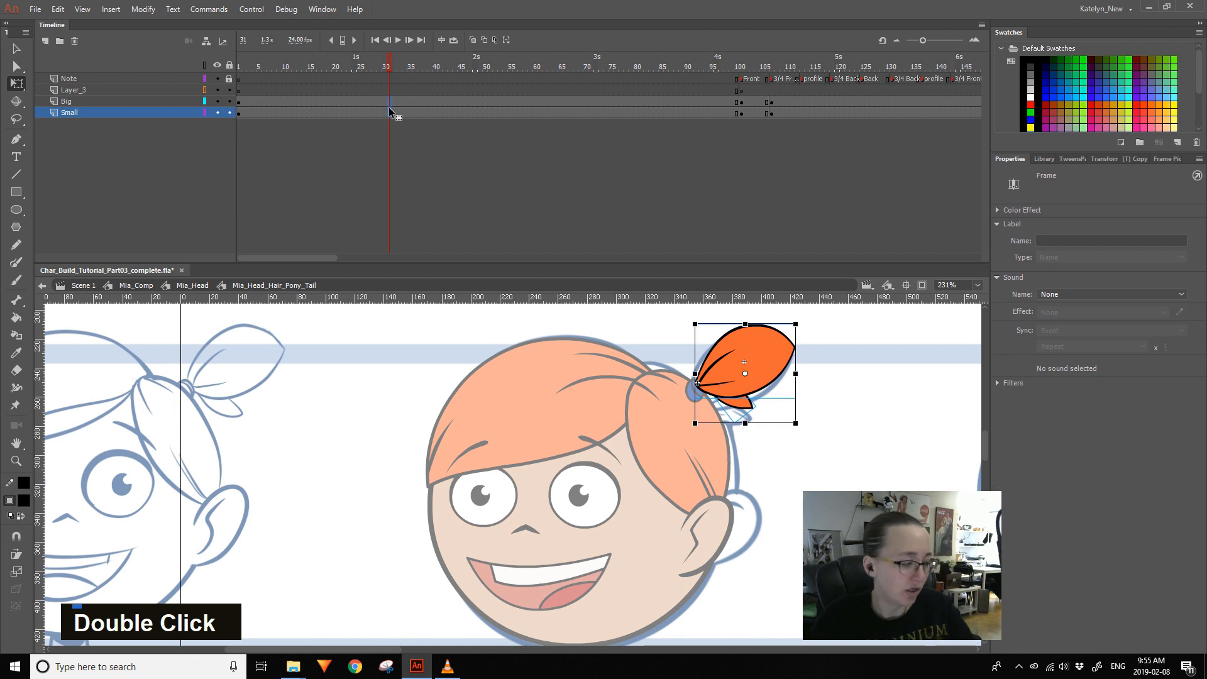
{"action": "key", "text": "F6"}
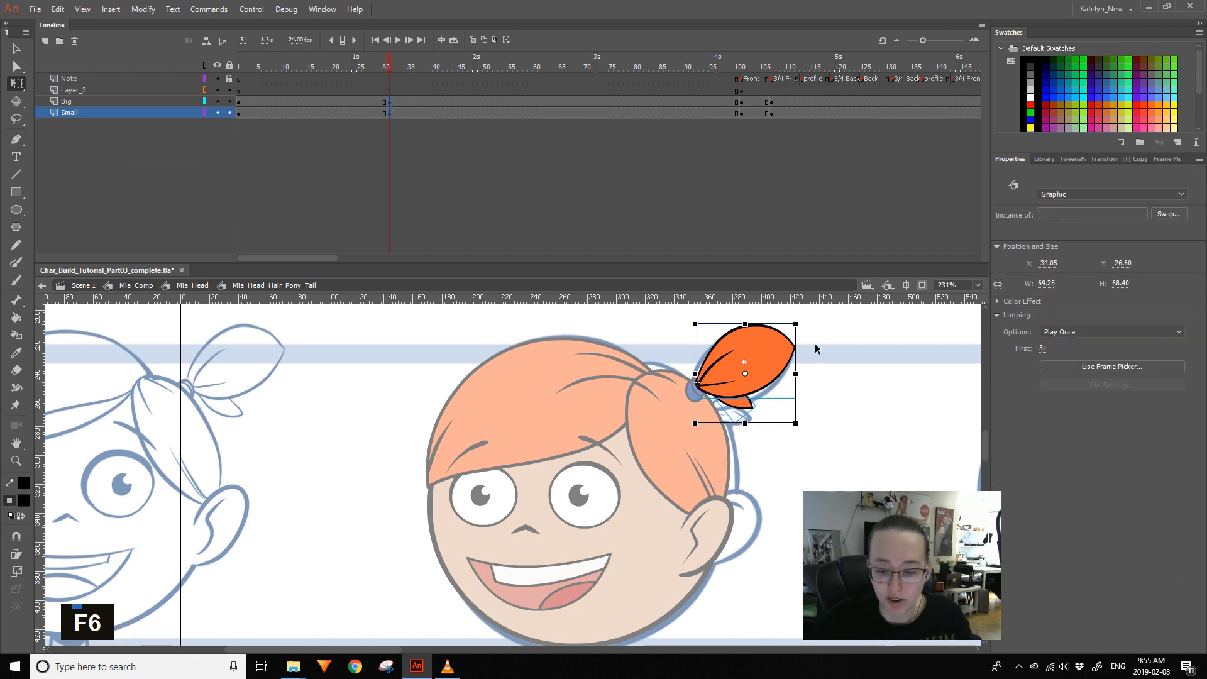
{"action": "left_click", "coordinate": [808, 352]}
{"action": "left_click", "coordinate": [779, 358]}
{"action": "mouse_move", "coordinate": [804, 328]}
{"action": "left_mouse_down"}
{"action": "mouse_move", "coordinate": [808, 341]}
{"action": "mouse_move", "coordinate": [797, 320]}
{"action": "left_mouse_up"}
{"action": "key", "text": "ctrl+z"}
{"action": "double_click", "coordinate": [831, 369]}
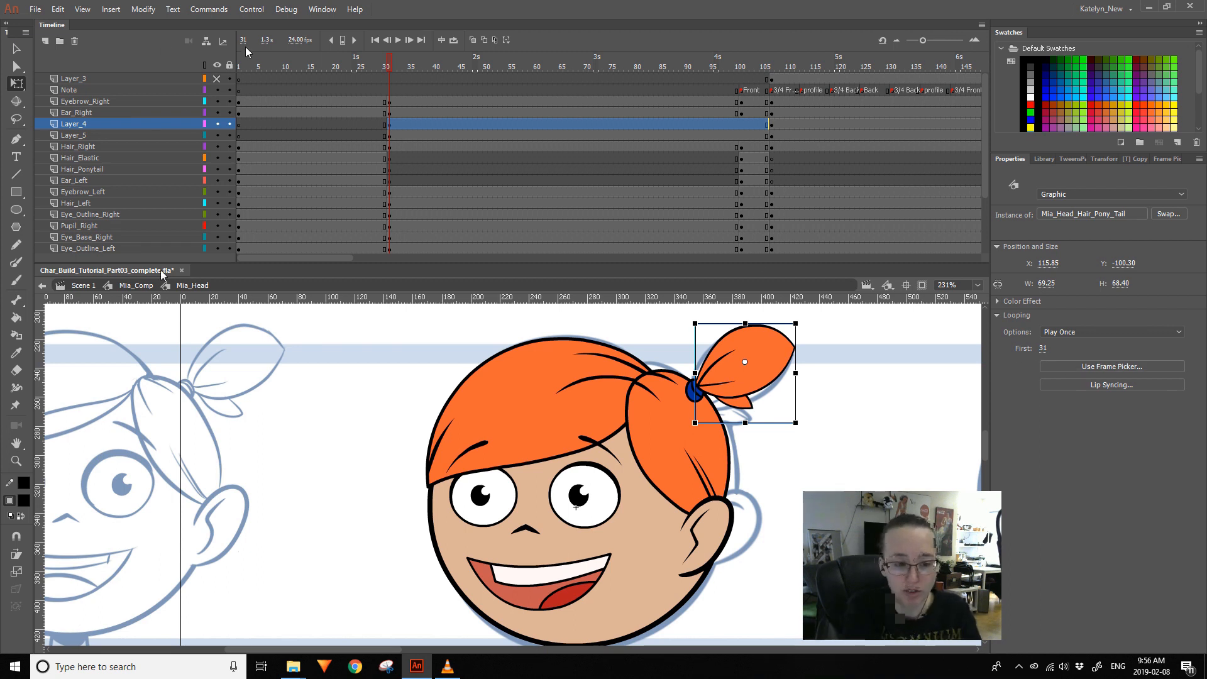
- Inspect the small hair lock and the frame 31 keyframes on Big and Small inside the ponytail symbol
{"action": "left_click", "coordinate": [799, 396]}
{"action": "left_click", "coordinate": [751, 390]}
{"action": "double_click", "coordinate": [752, 390]}
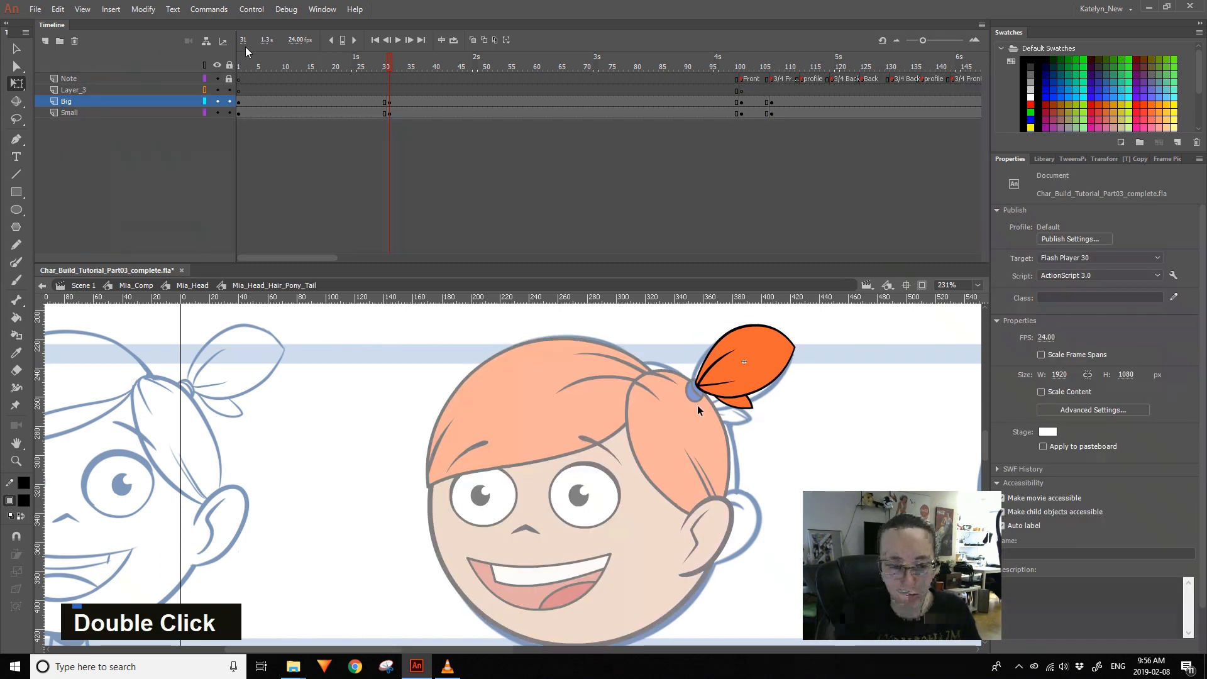
{"action": "left_click", "coordinate": [745, 403]}
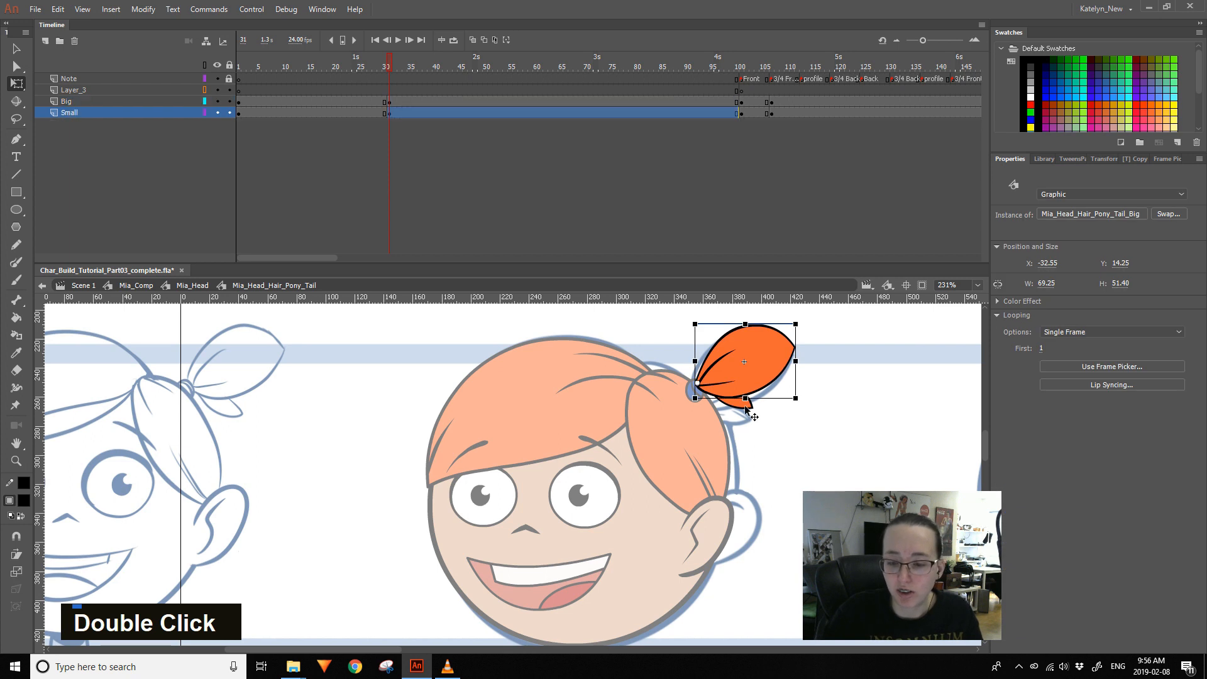
{"action": "left_click", "coordinate": [751, 70]}
{"action": "left_click_drag", "start_coordinate": [751, 74], "coordinate": [685, 173]}
{"action": "left_click_drag", "start_coordinate": [283, 100], "coordinate": [286, 139]}
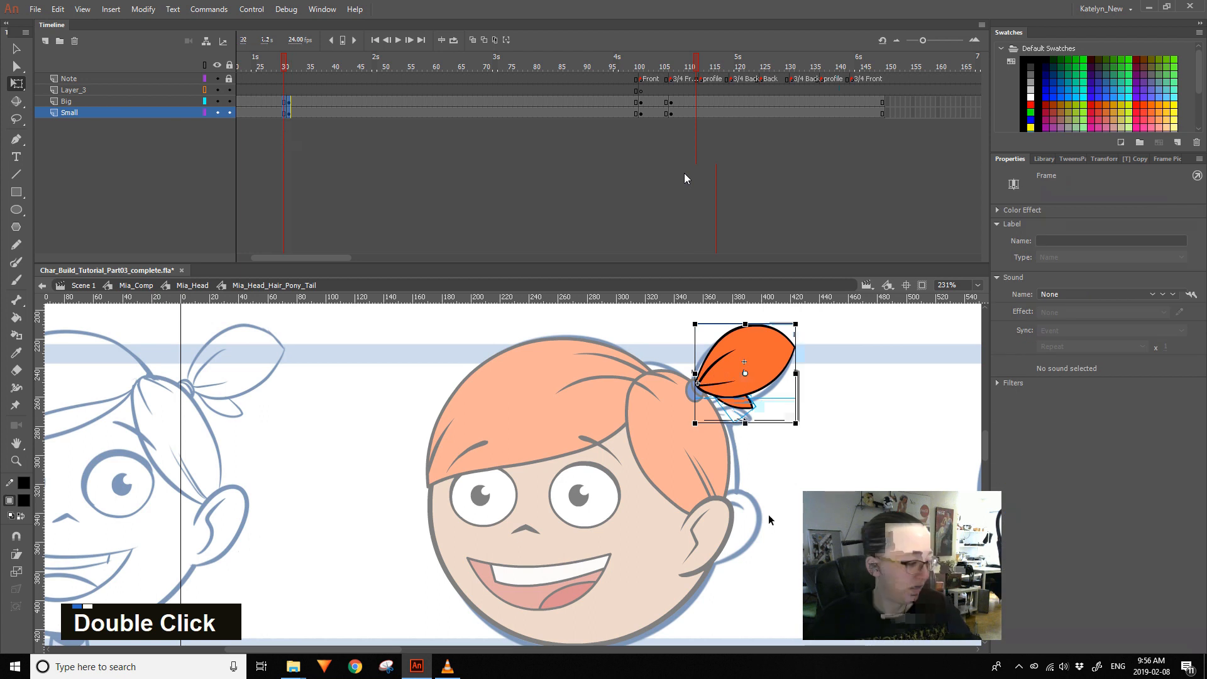
{"action": "double_click", "coordinate": [897, 466]}
{"action": "left_click", "coordinate": [896, 451]}
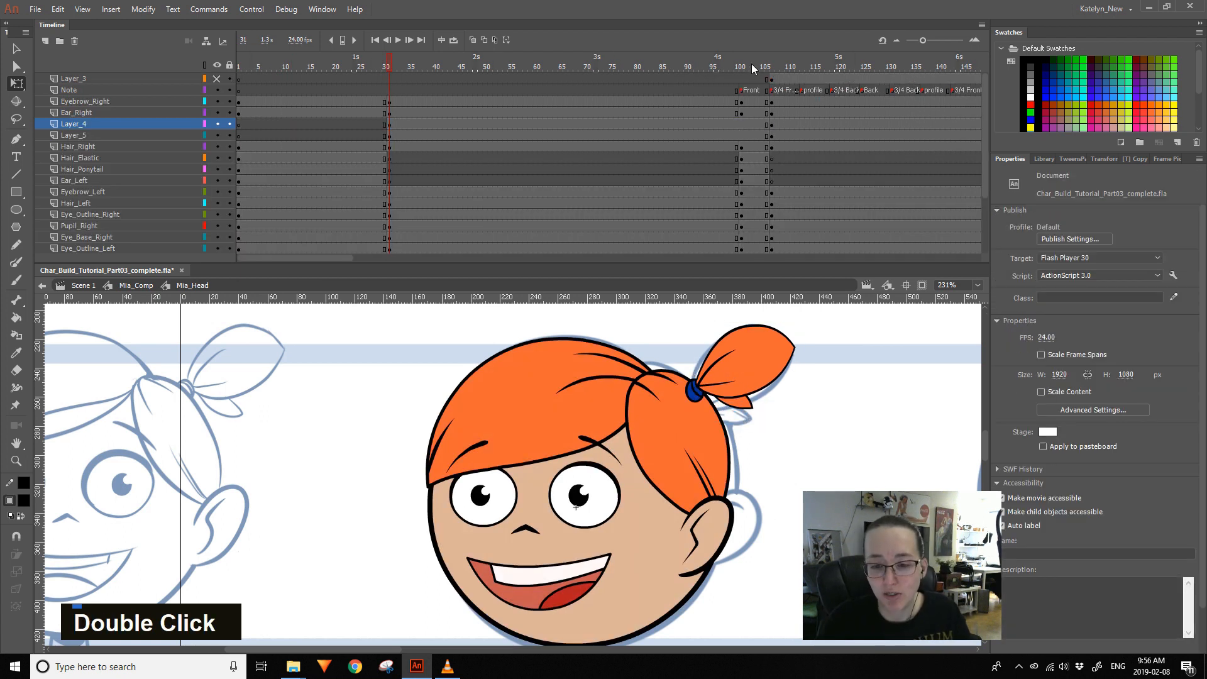
- Insert blank keyframes at frame 101 on Layer_4 and Layer_5 of the head symbol
{"action": "left_click", "coordinate": [741, 135]}
{"action": "key", "text": "F7"}
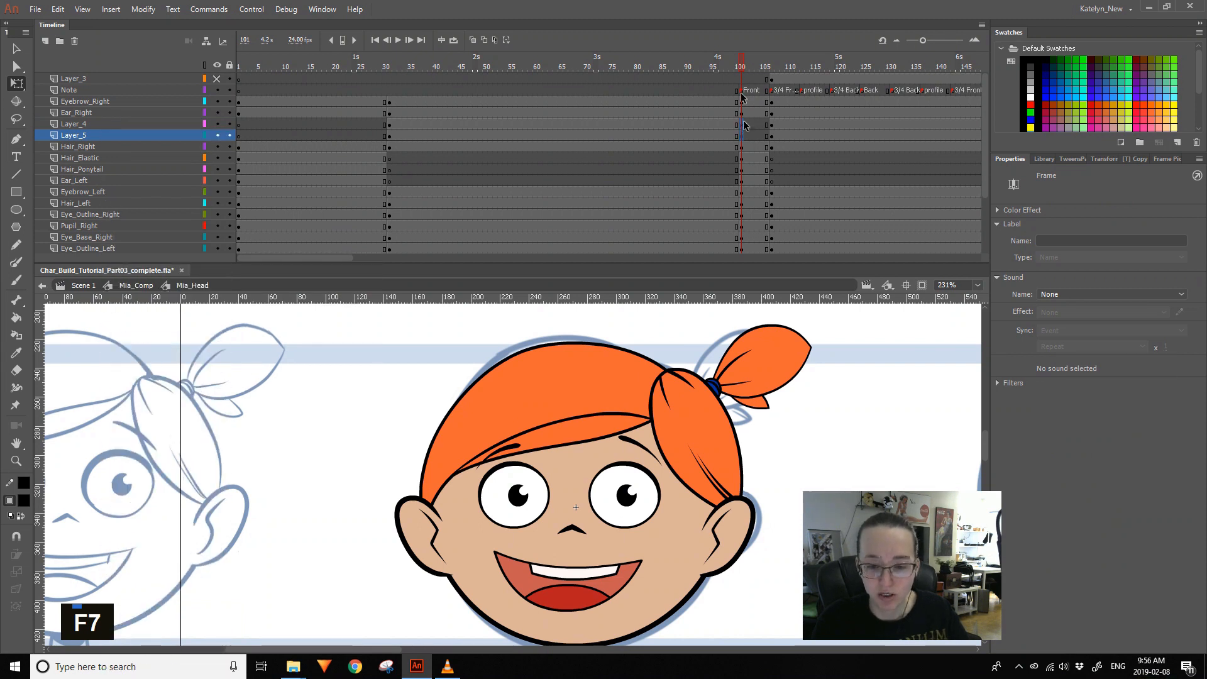
{"action": "left_click", "coordinate": [717, 135]}
{"action": "double_click", "coordinate": [389, 104]}
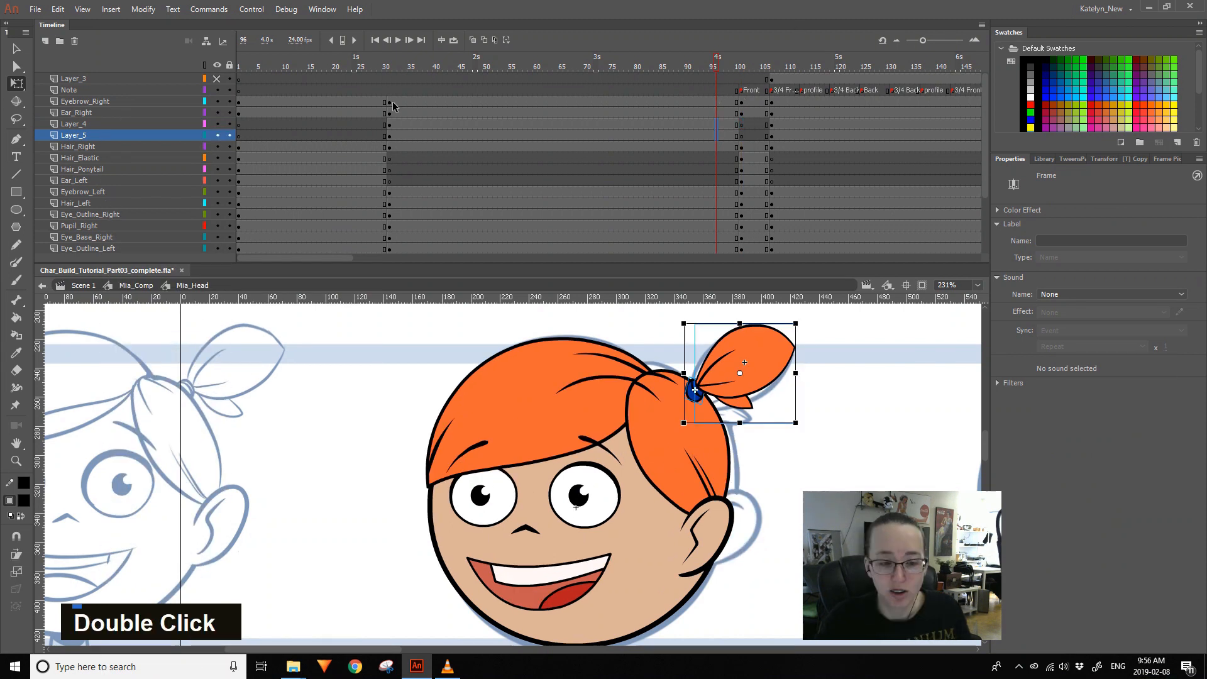
- Clear the frame 101 keyframes on Layer_4 and Layer_5 and the frame 31 keyframes across the head symbol's layers
{"action": "left_click_drag", "start_coordinate": [390, 104], "coordinate": [409, 238]}
{"action": "left_click_drag", "start_coordinate": [742, 122], "coordinate": [740, 136]}
{"action": "key", "text": "shift+F6"}
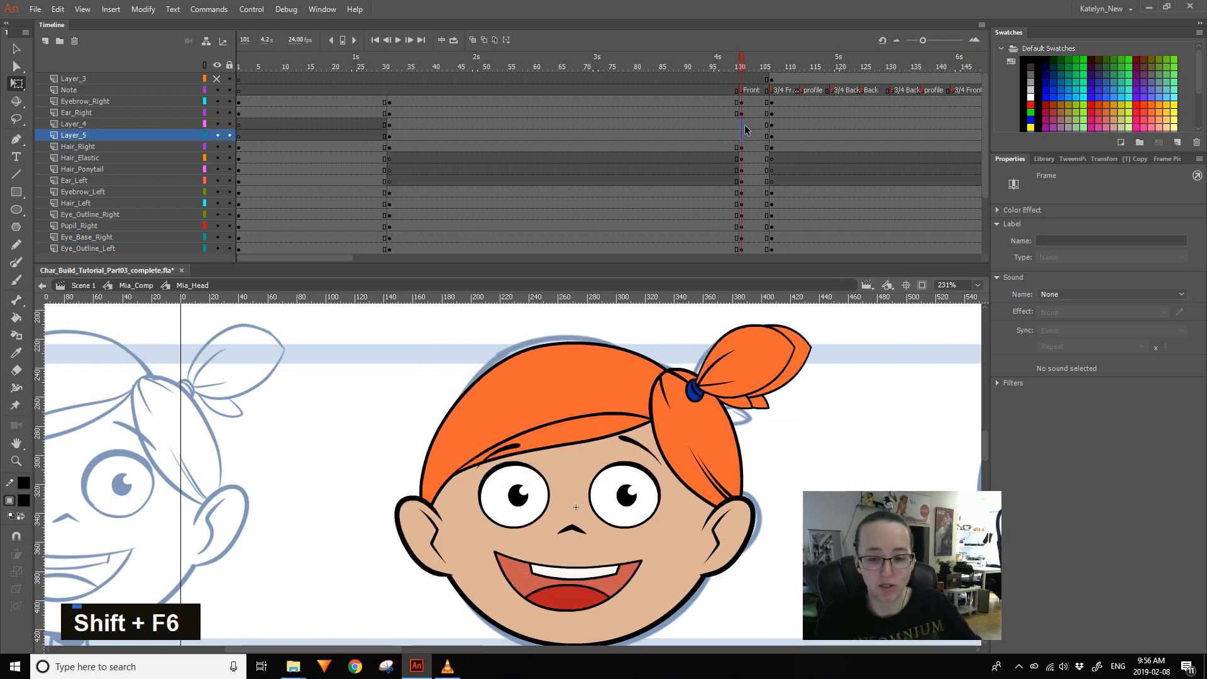
{"action": "scroll", "coordinate": [745, 130], "scroll_direction": "up", "scroll_amount": 1}
{"action": "scroll", "coordinate": [745, 130], "scroll_direction": "down", "scroll_amount": 4}
{"action": "left_click", "coordinate": [390, 226], "text": "shift"}
{"action": "key", "text": "shift+F6"}
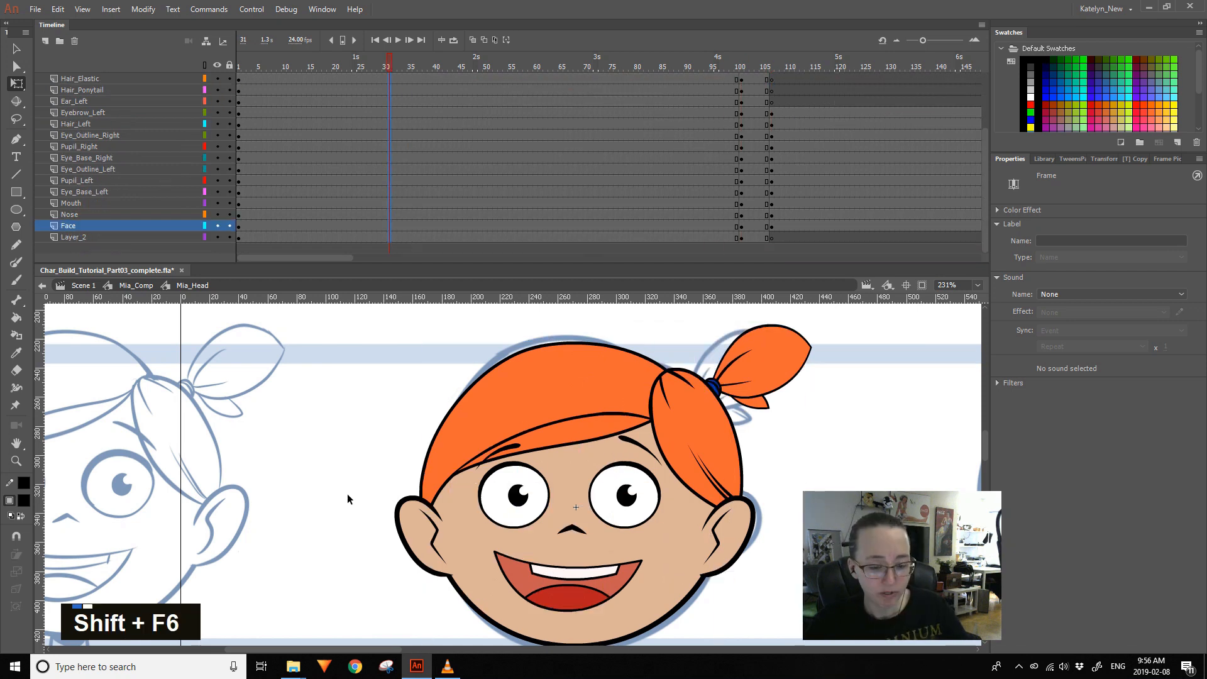
- Compare the head's front and three-quarter poses between frames 103 and 112, and return to Mia_Comp
{"action": "key", "text": "space"}
{"action": "left_click_drag", "start_coordinate": [822, 475], "coordinate": [824, 431]}
{"action": "left_click_drag", "start_coordinate": [755, 68], "coordinate": [795, 65]}
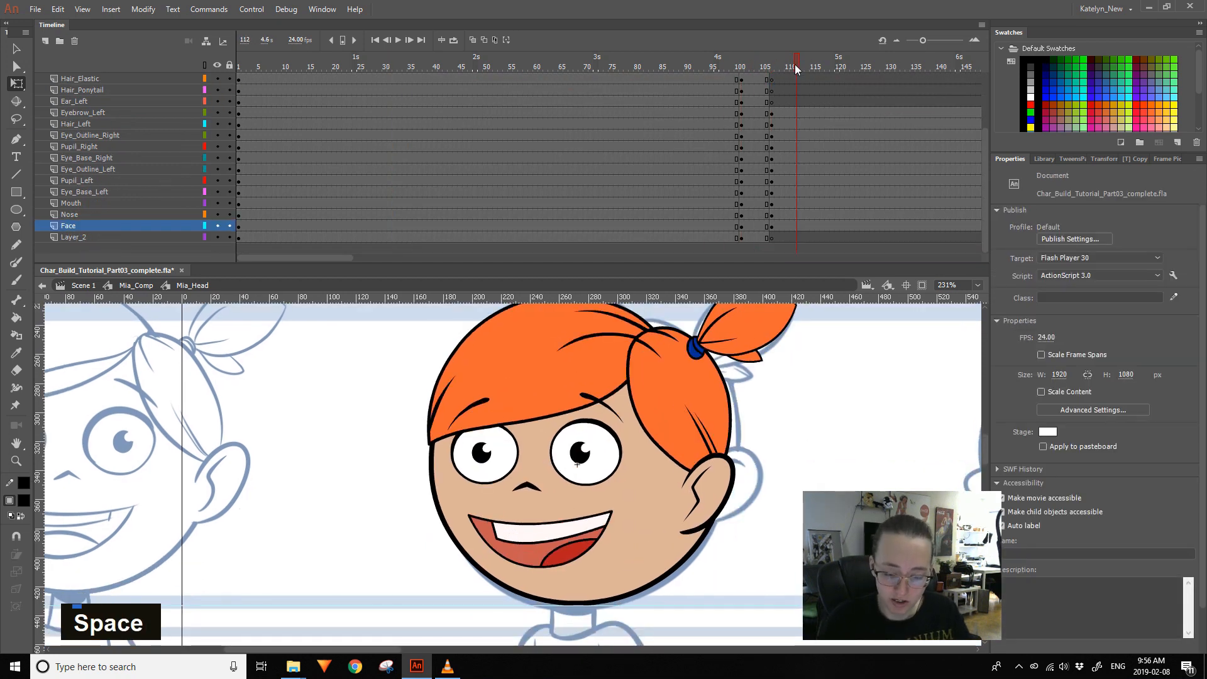
{"action": "left_click", "coordinate": [753, 60]}
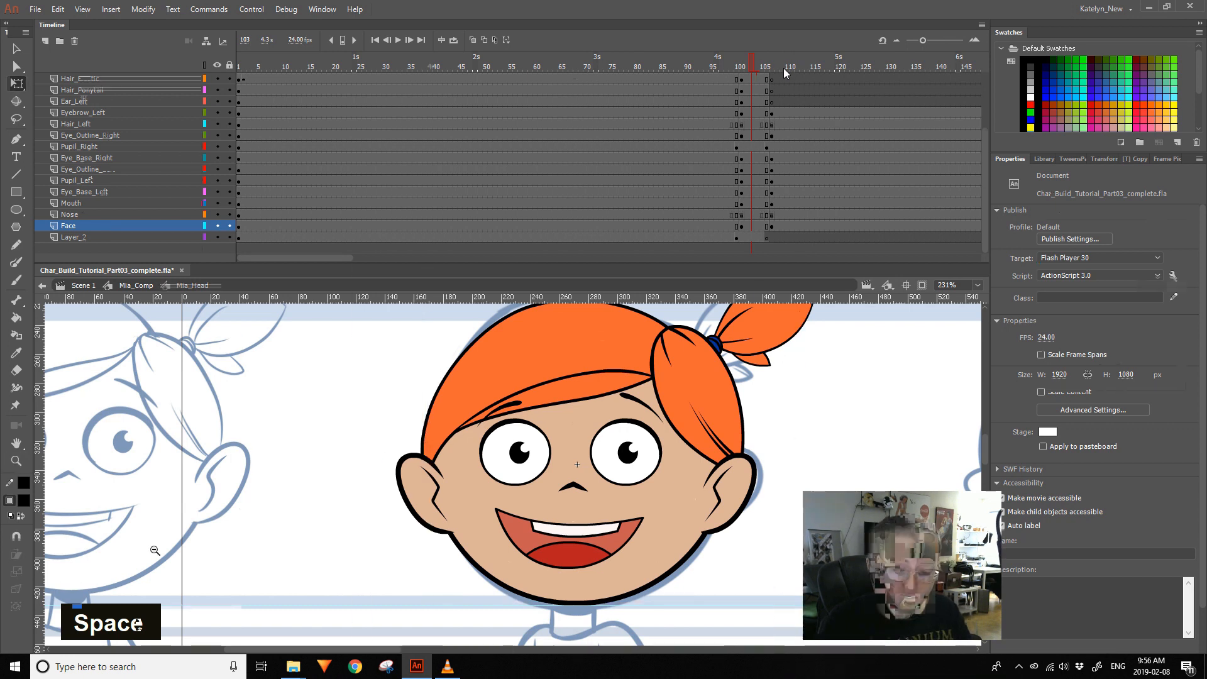
{"action": "key", "text": "space"}
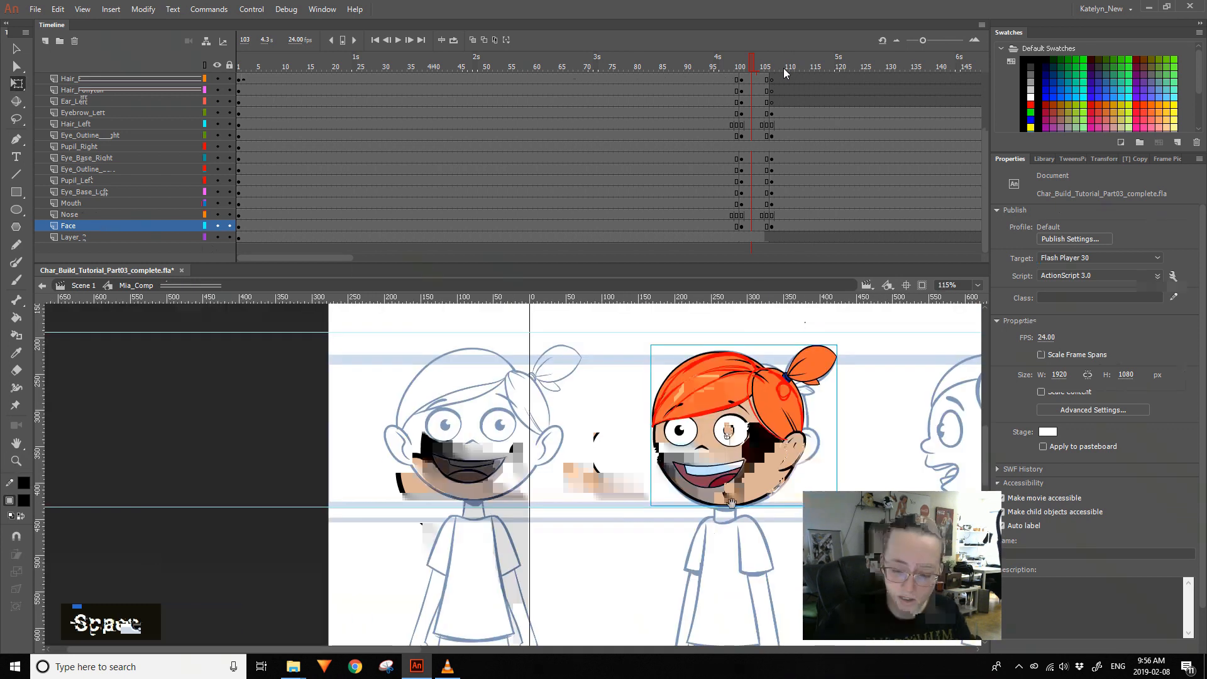
{"action": "left_click_drag", "start_coordinate": [727, 437], "coordinate": [572, 443]}
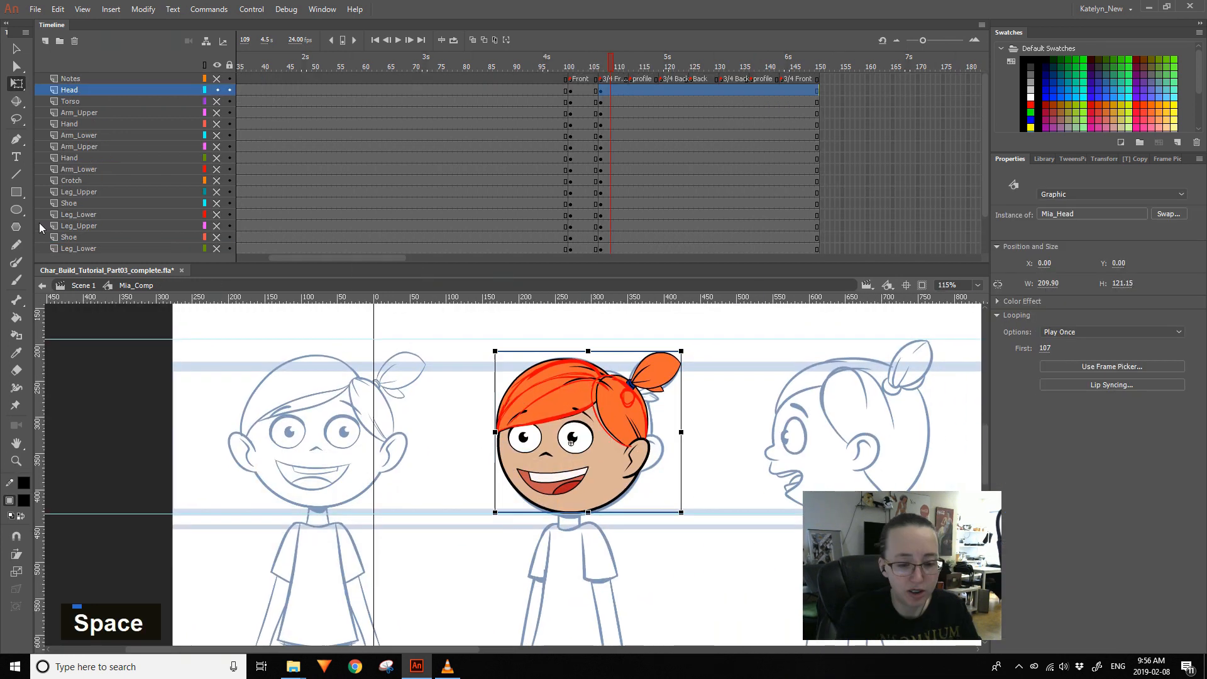
- Save the document from frame 107 of the Mia_Head symbol and return to Mia_Comp
{"action": "double_click", "coordinate": [586, 393]}
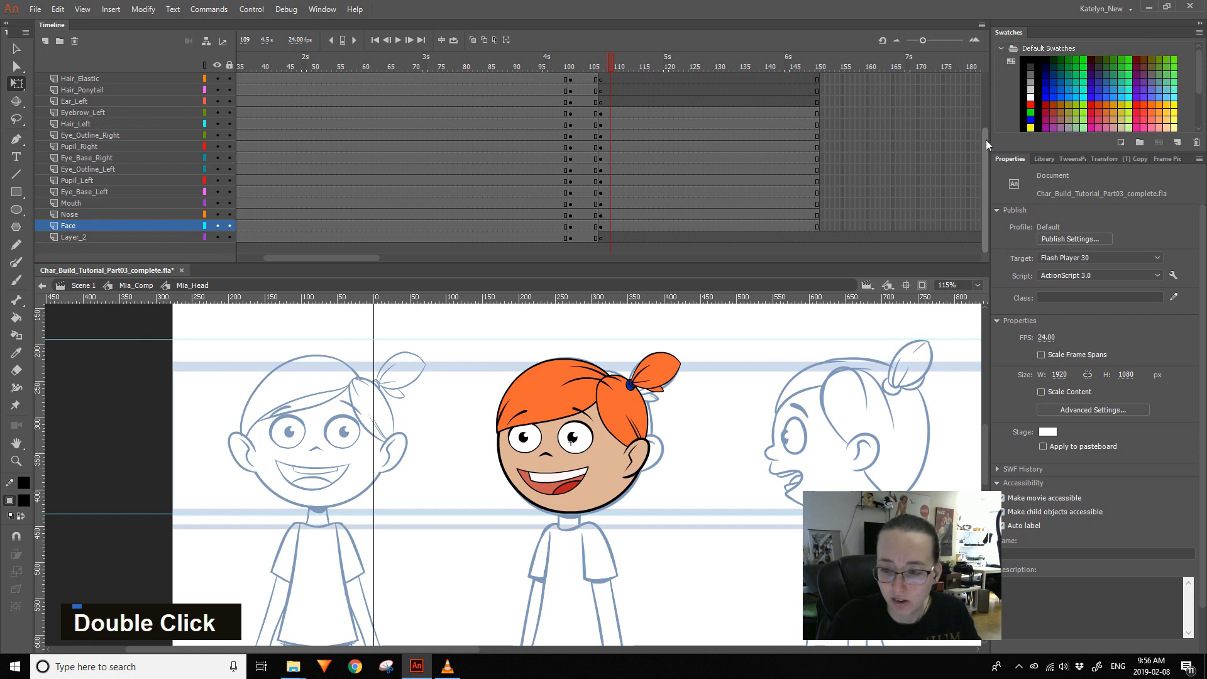
{"action": "left_click", "coordinate": [601, 79]}
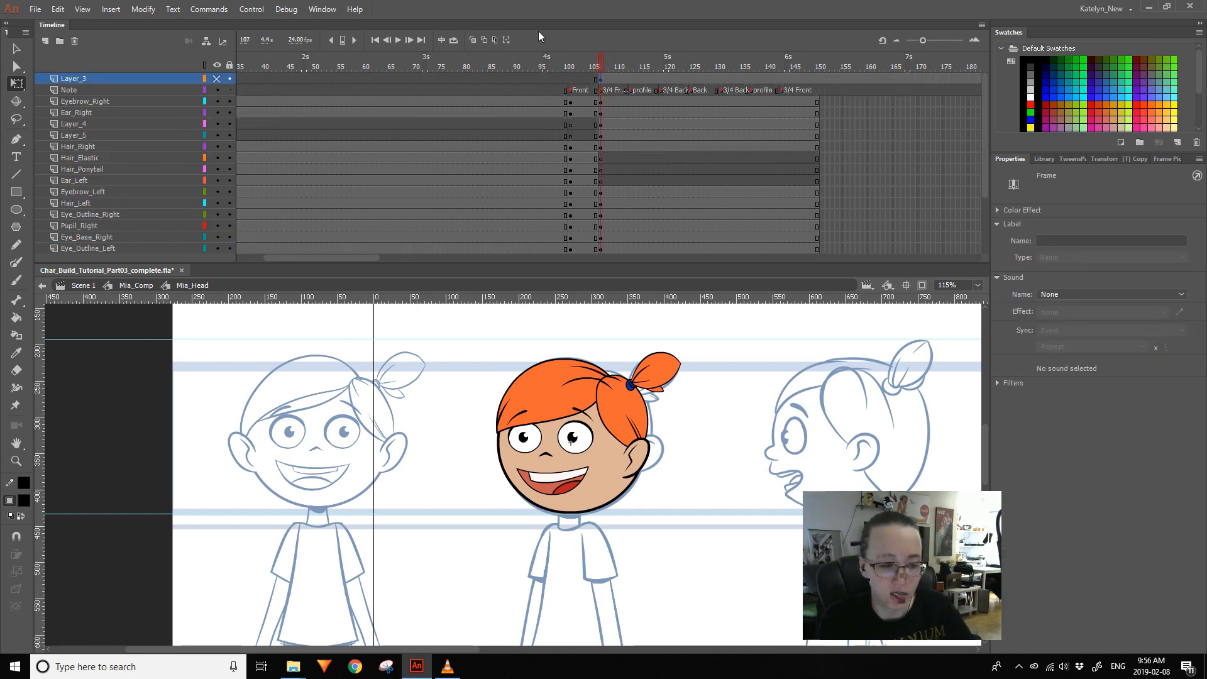
{"action": "left_click", "coordinate": [642, 398]}
{"action": "left_click", "coordinate": [663, 321]}
{"action": "key", "text": "ctrl+s"}
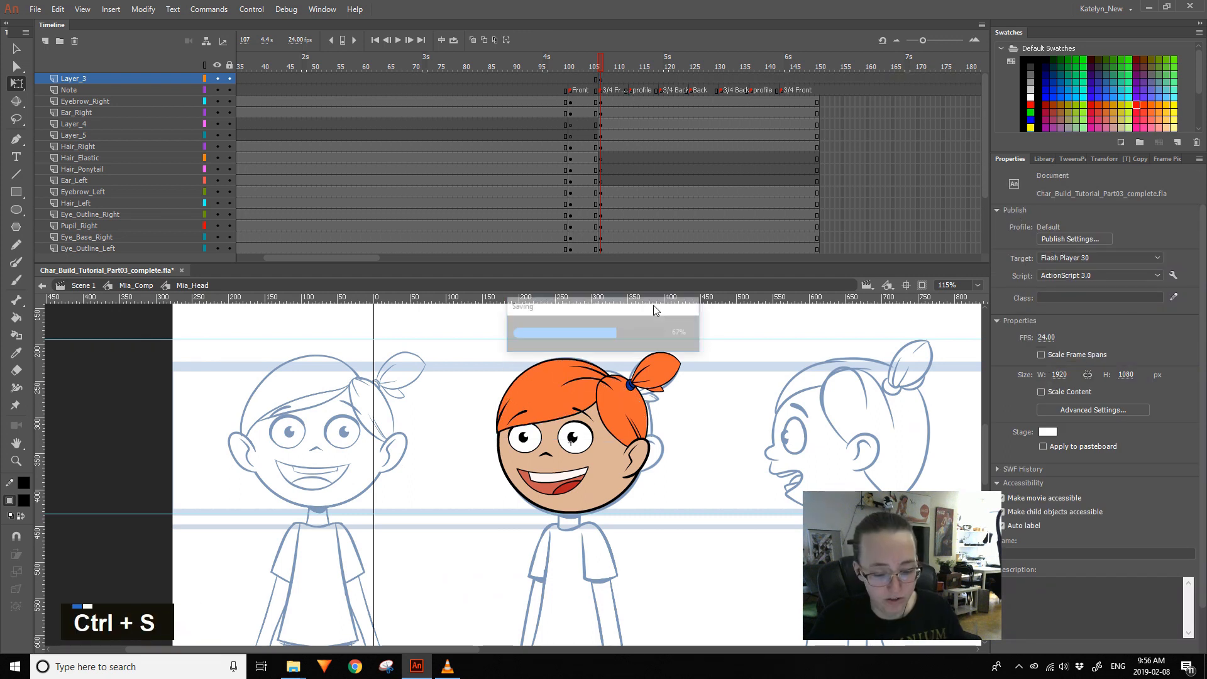
{"action": "double_click", "coordinate": [639, 323]}
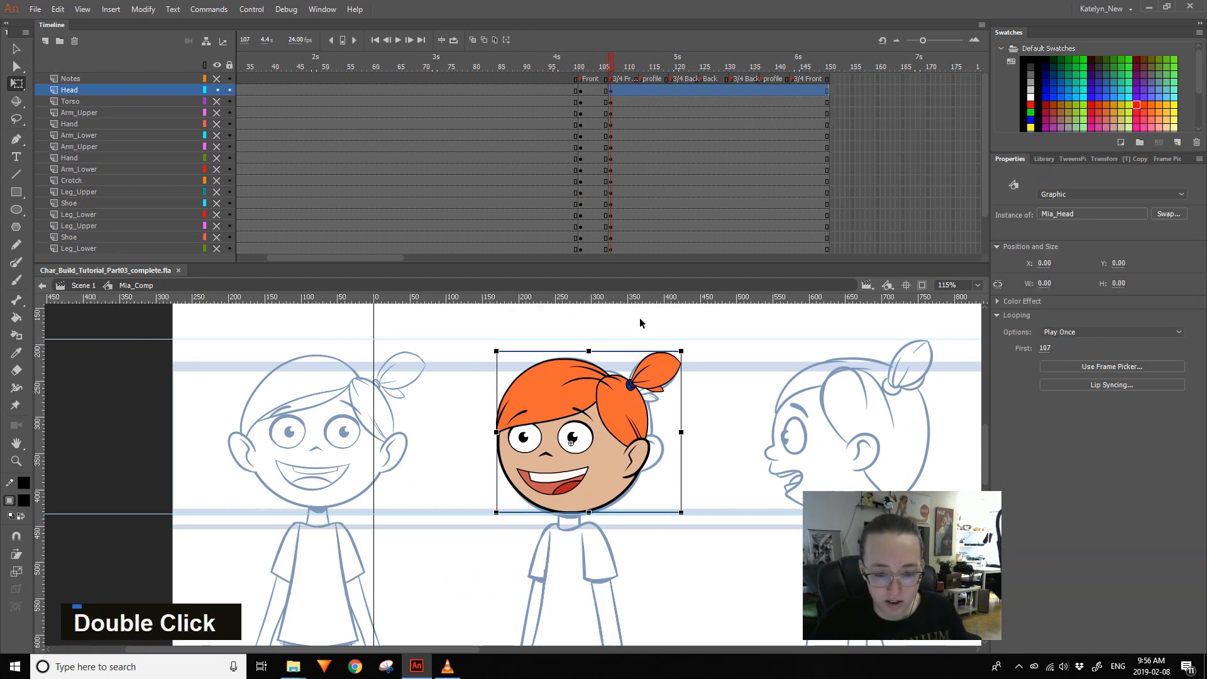
- Show the hidden body part layers in Mia_Comp and compare the character at frames 106 and 107
{"action": "left_click", "coordinate": [609, 70]}
{"action": "key", "text": "space"}
{"action": "left_click_drag", "start_coordinate": [688, 505], "coordinate": [650, 358]}
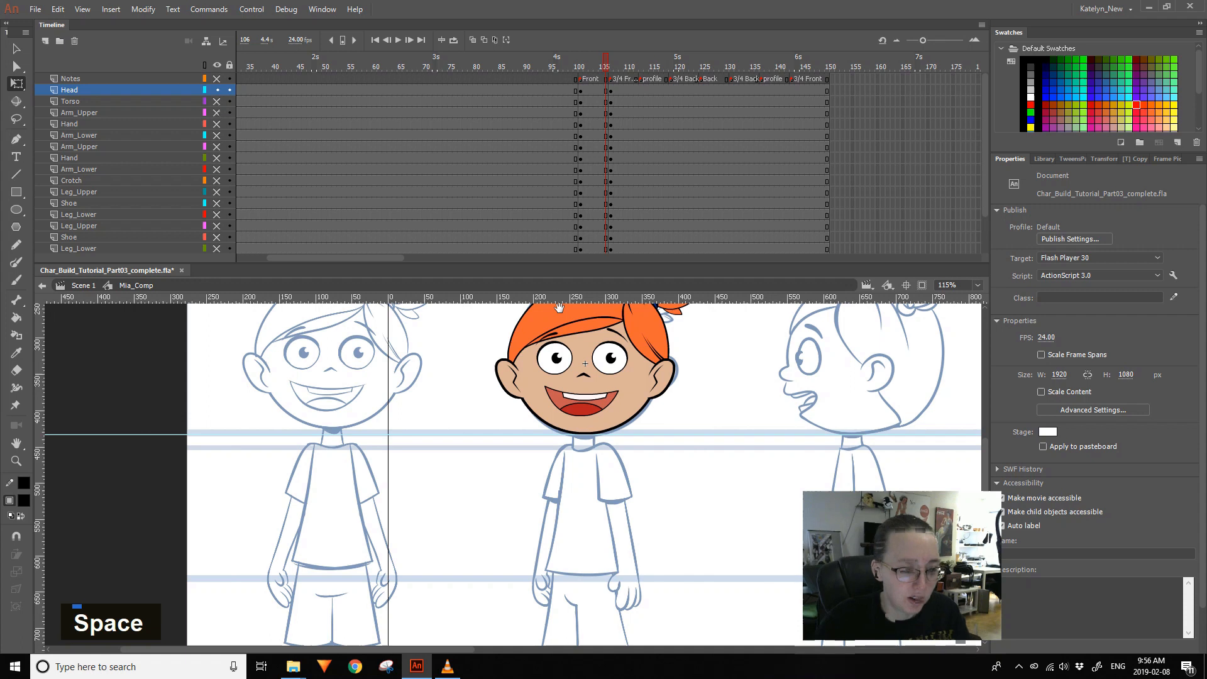
{"action": "key", "text": "period"}
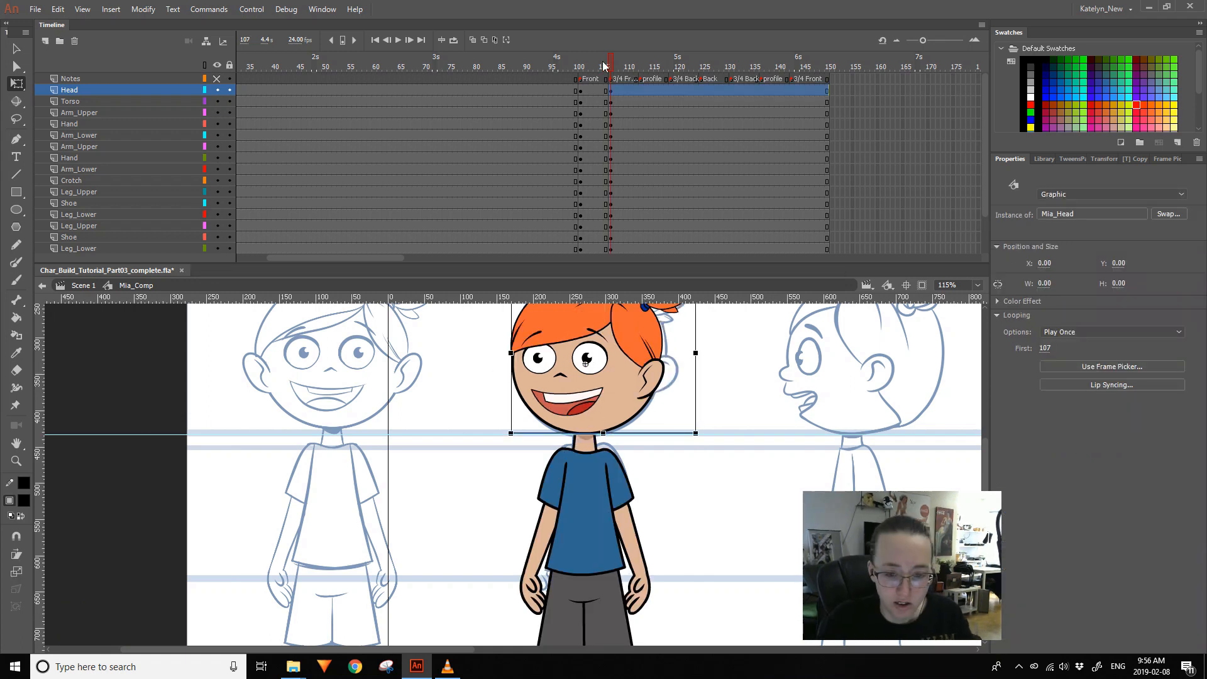
{"action": "left_click", "coordinate": [603, 61]}
{"action": "left_click", "coordinate": [611, 67]}
{"action": "left_click", "coordinate": [595, 79]}
{"action": "left_click", "coordinate": [609, 67]}
- Nudge the head three small increments to the left at frame 107
{"action": "left_click", "coordinate": [580, 336]}
{"action": "key", "text": "Left"}
{"action": "key", "text": "Left"}
{"action": "key", "text": "Left"}
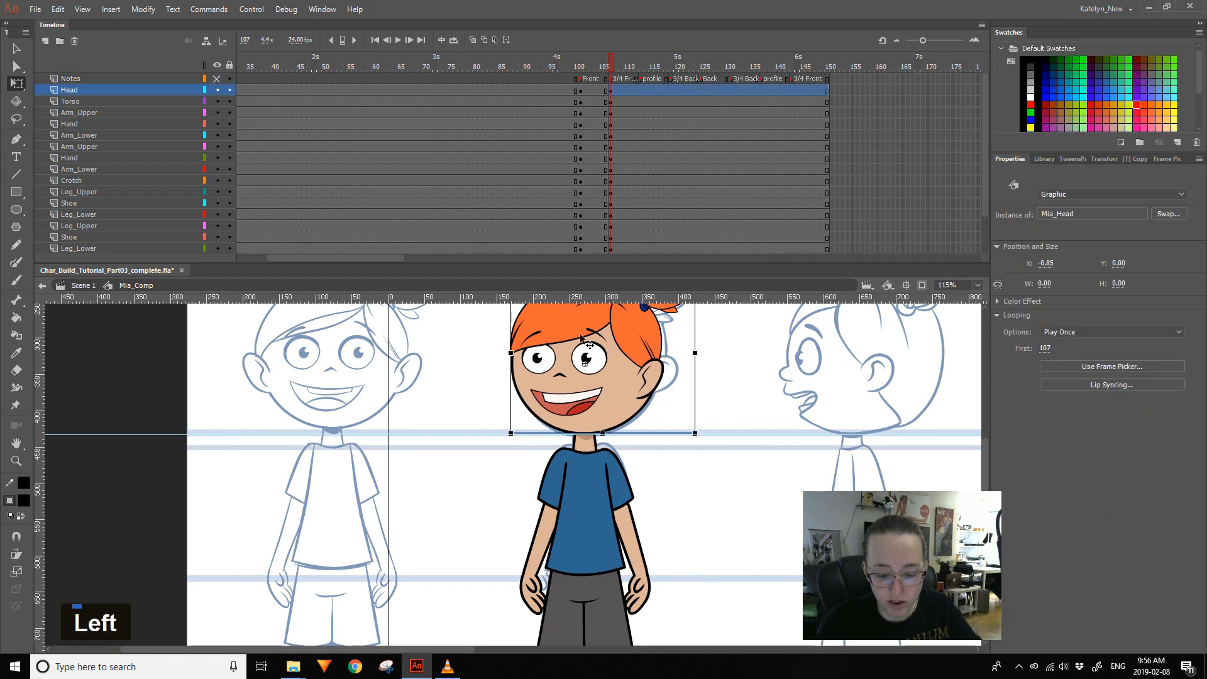
- Temporarily hide the layers from Torso through Leg_Lower at frame 109 to examine the body sketch underneath
{"action": "left_click", "coordinate": [595, 79]}
{"action": "left_click", "coordinate": [619, 66]}
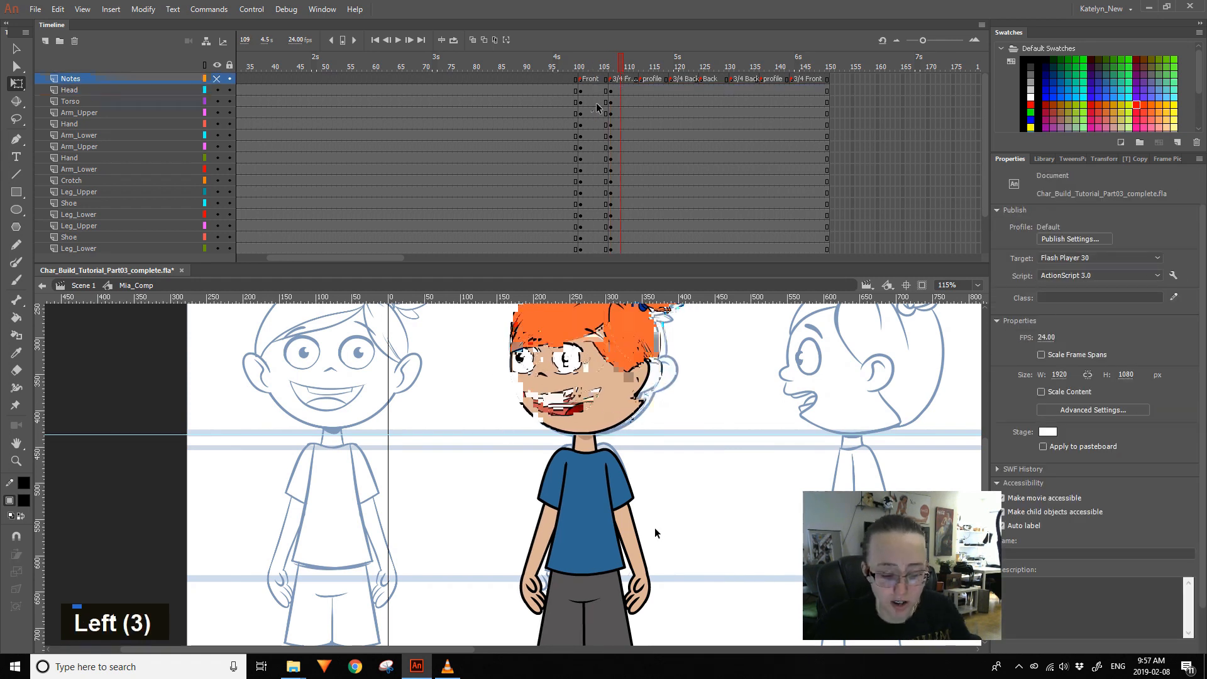
{"action": "key", "text": "space"}
{"action": "left_click_drag", "start_coordinate": [673, 538], "coordinate": [670, 398]}
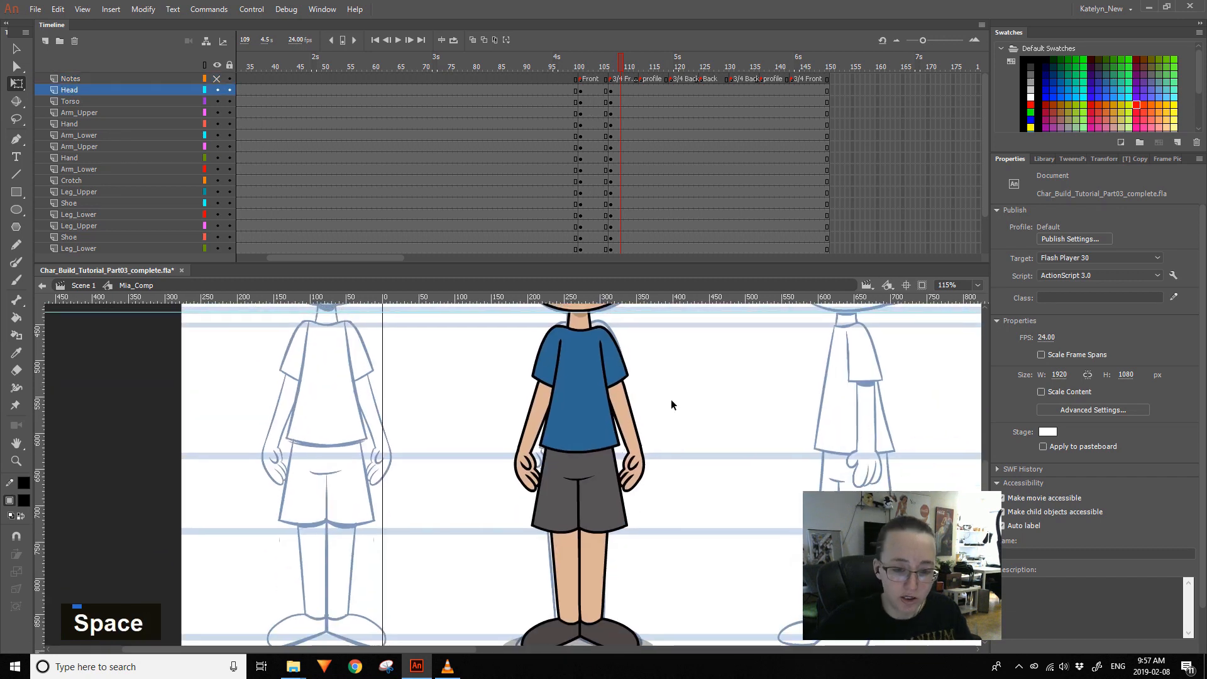
{"action": "left_click_drag", "start_coordinate": [513, 319], "coordinate": [653, 641]}
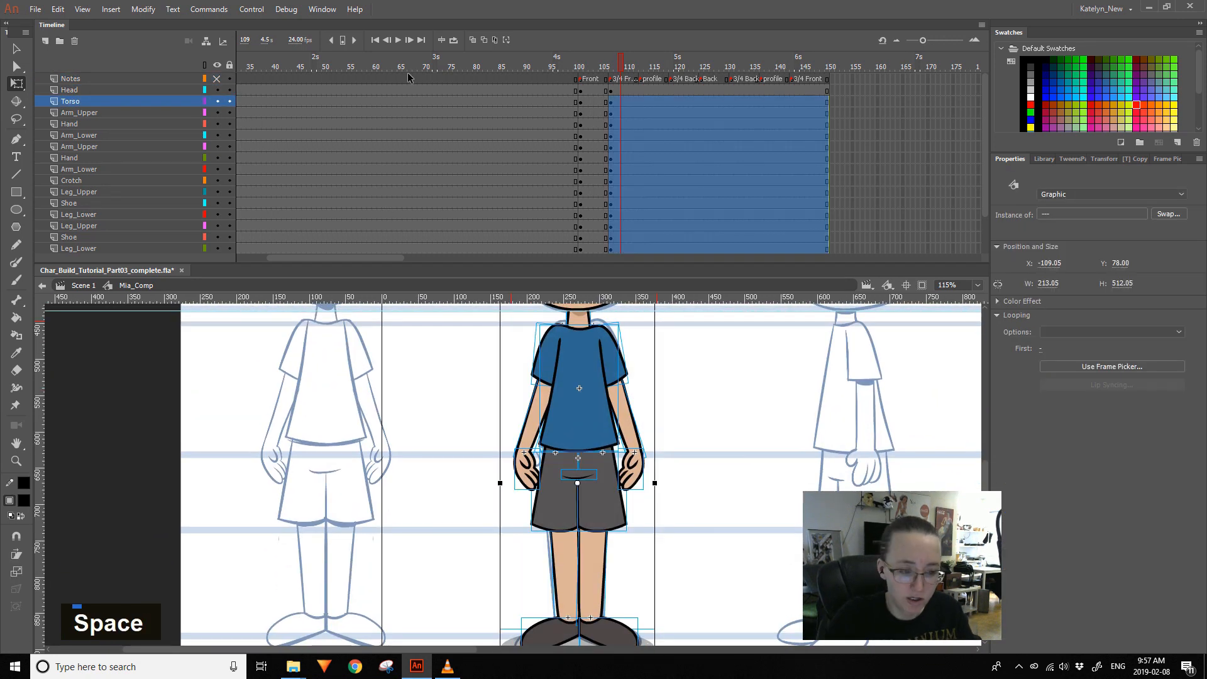
{"action": "left_click_drag", "start_coordinate": [217, 101], "coordinate": [217, 249]}
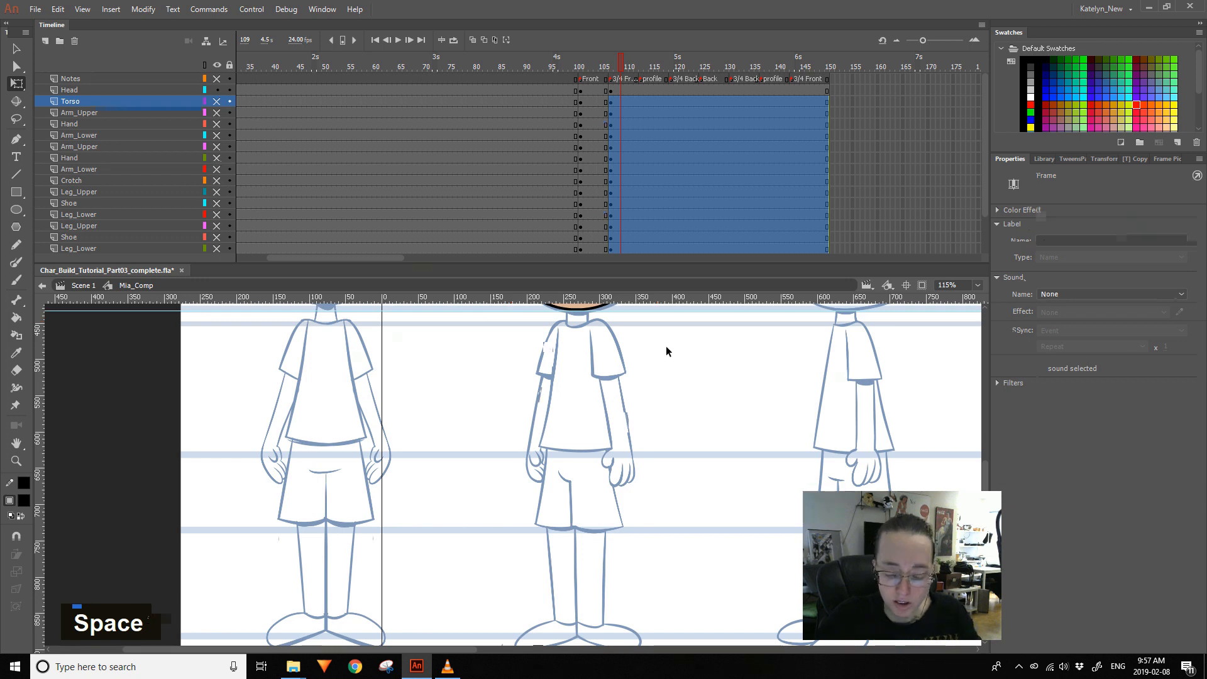
{"action": "key", "text": "ctrl+z"}
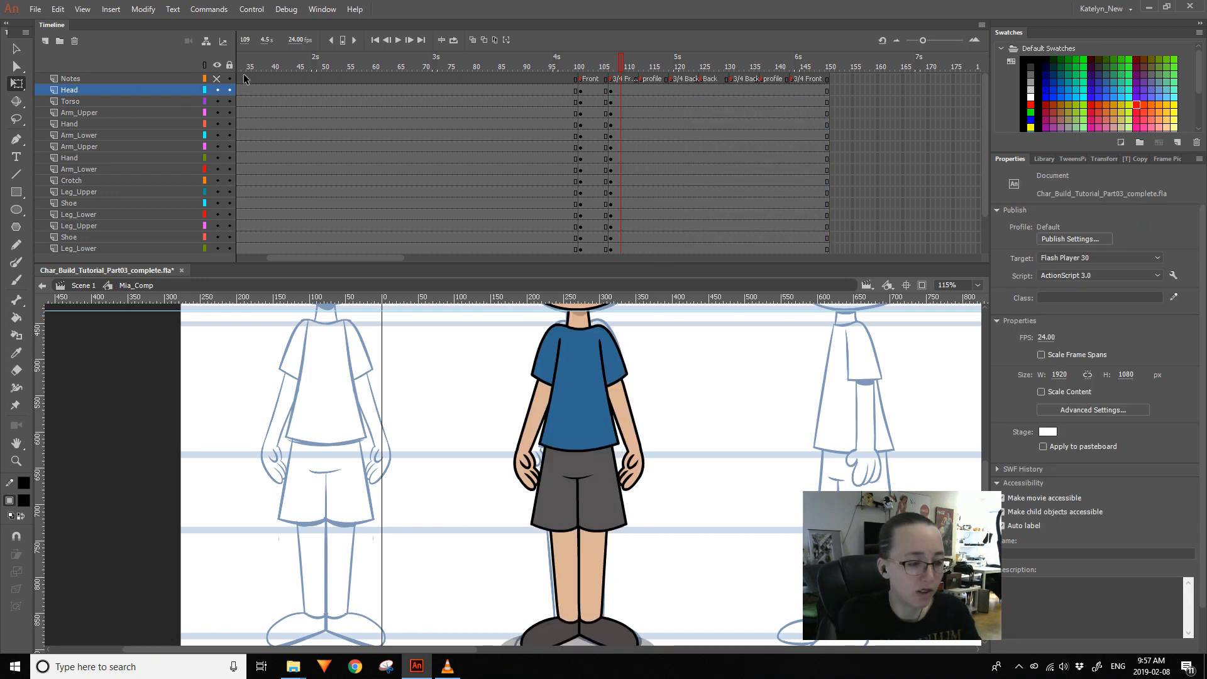
- Lock the Head layer and undo a trial layer added above Torso
{"action": "left_click", "coordinate": [123, 101]}
{"action": "left_click", "coordinate": [44, 41]}
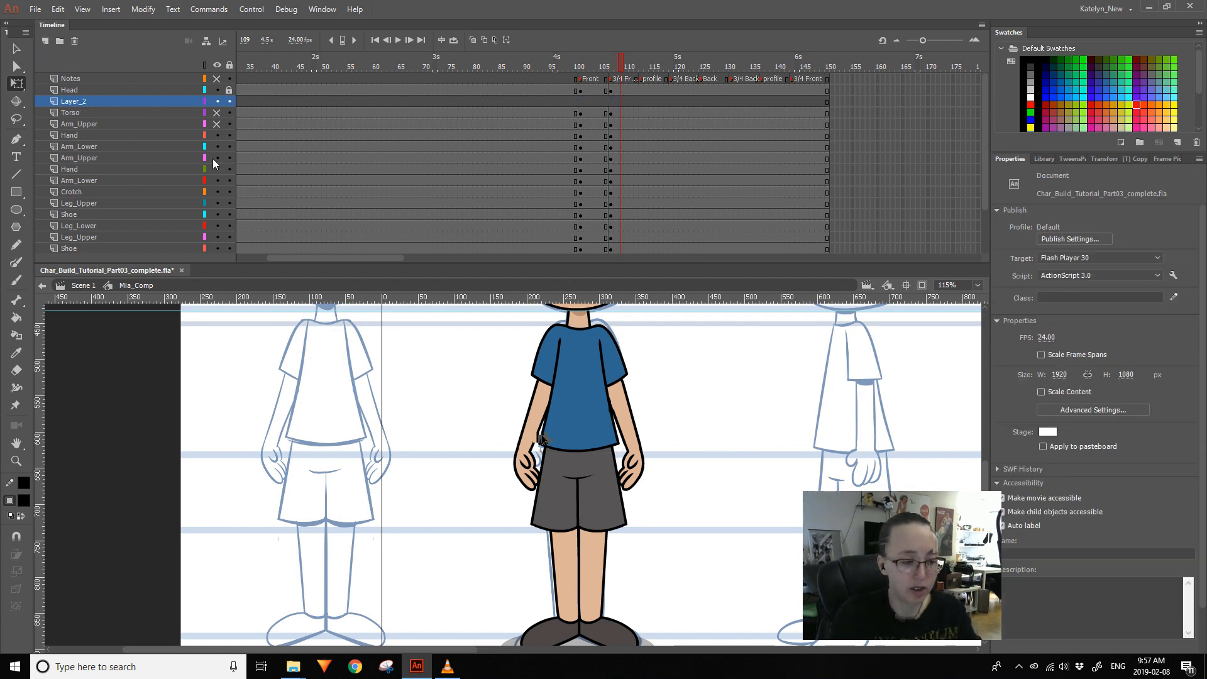
{"action": "key", "text": "ctrl+z"}
{"action": "key", "text": "ctrl+z"}
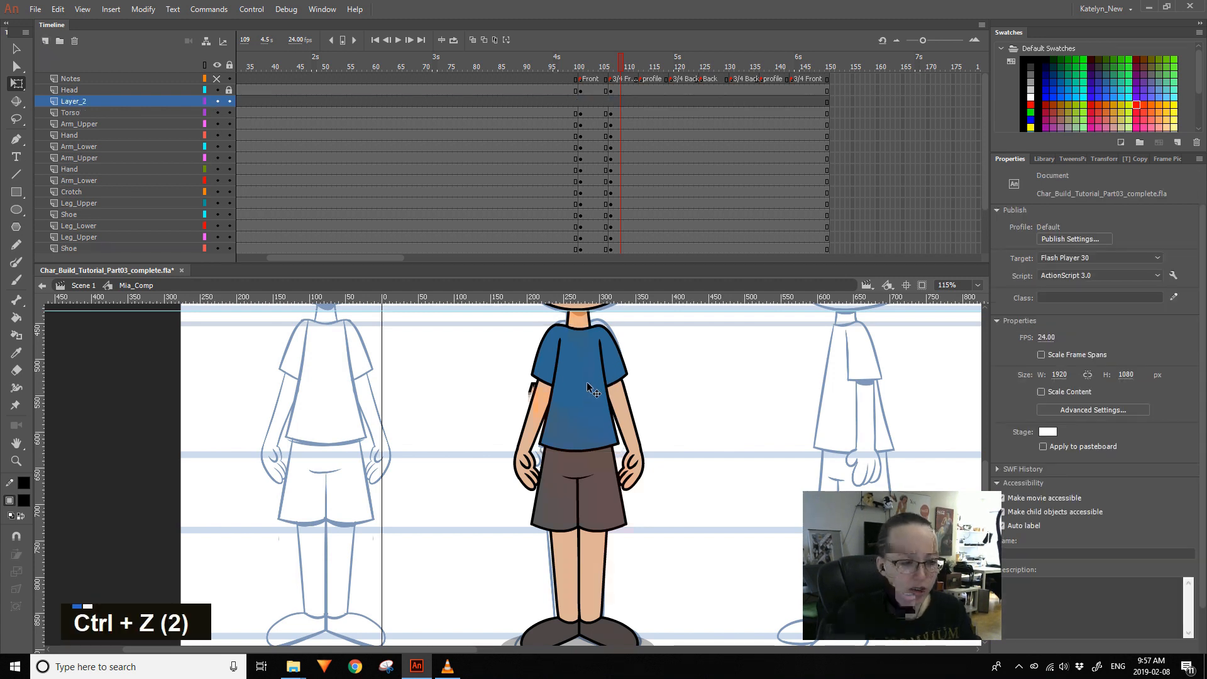
- Display all Mia_Comp layers as outlines to compare the body parts with the sketch
{"action": "left_click", "coordinate": [17, 86]}
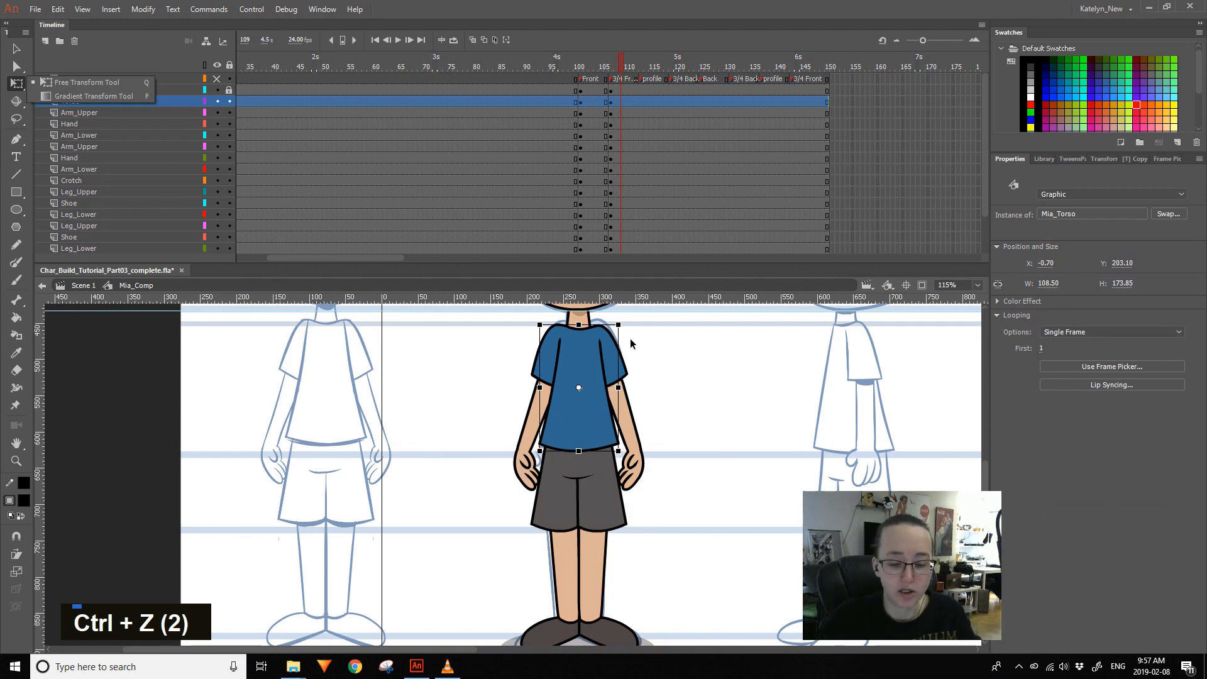
{"action": "left_click", "coordinate": [658, 375]}
{"action": "key", "text": "space"}
{"action": "left_click_drag", "start_coordinate": [687, 422], "coordinate": [693, 365]}
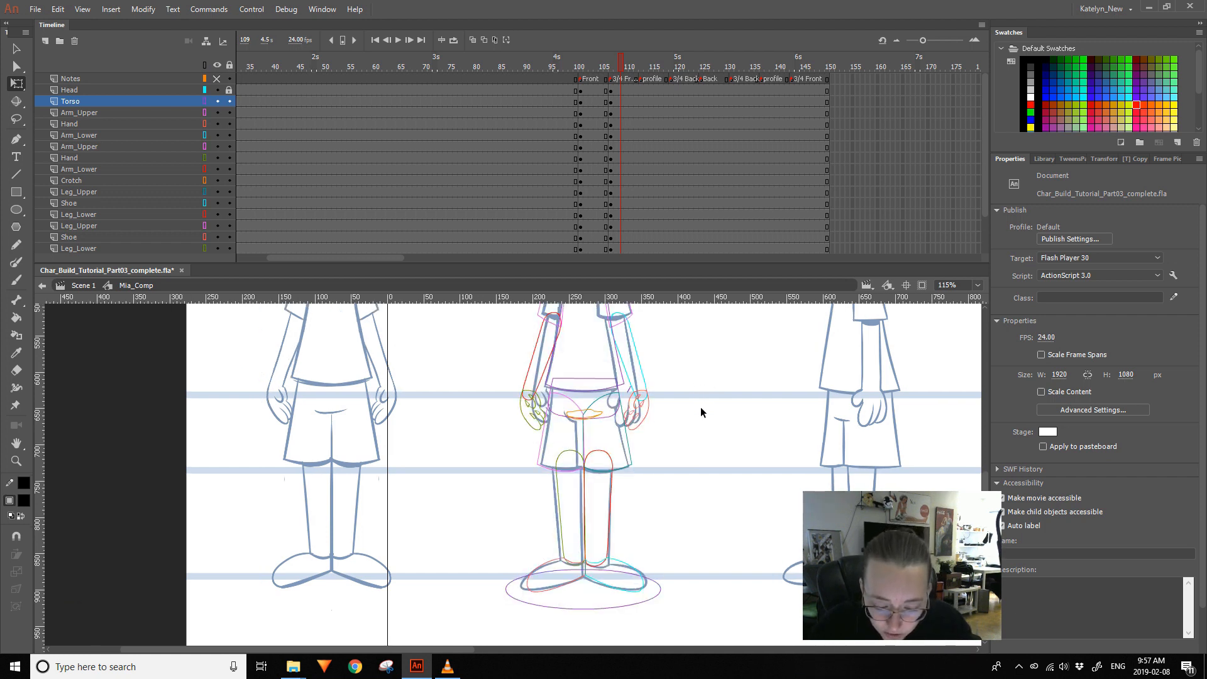
- Return to Scene 1 and display the Comp layer as outlines
{"action": "double_click", "coordinate": [711, 433]}
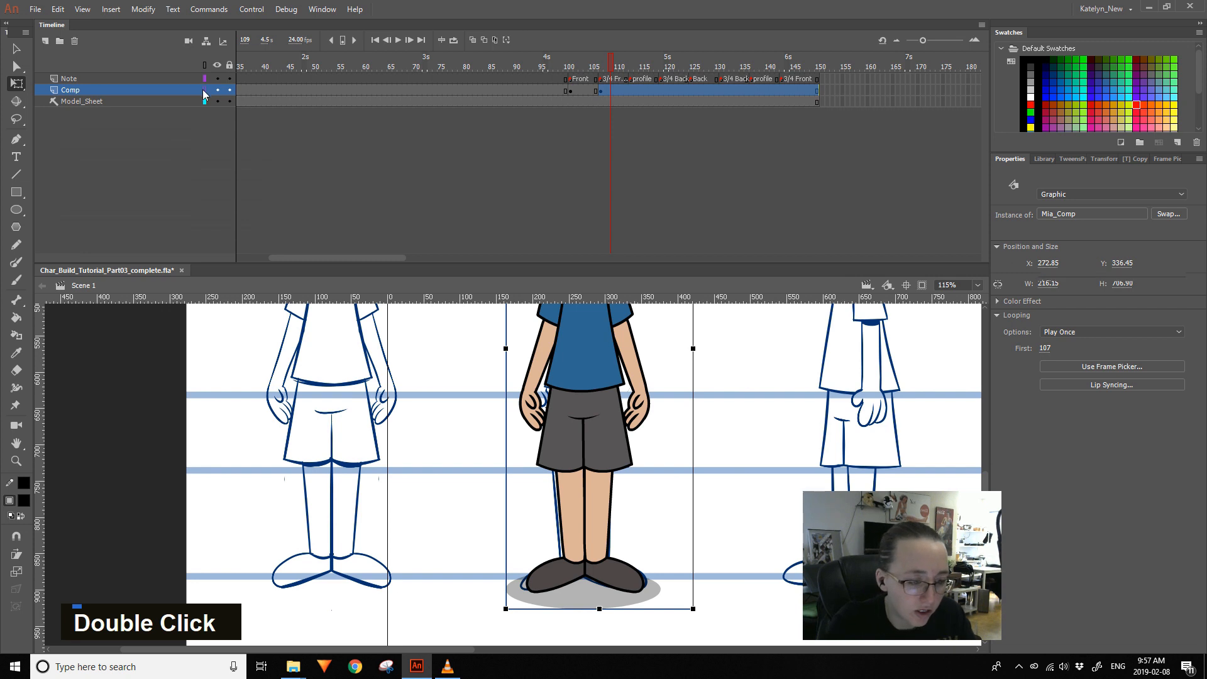
{"action": "left_click", "coordinate": [204, 91]}
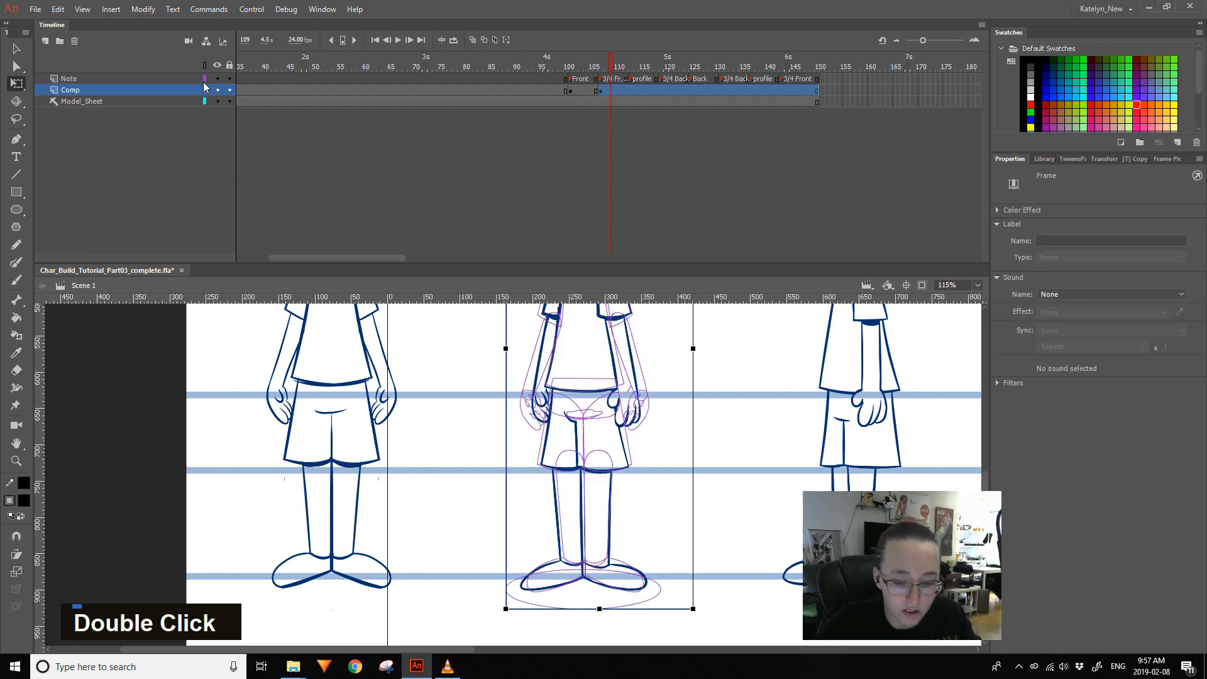
- Nudge the Model_Sheet bitmap to X -273.25 so its three-quarter body sketch aligns with the character, and save the file
{"action": "left_click", "coordinate": [580, 350]}
{"action": "key", "text": "Right"}
{"action": "key", "text": "Left"}
{"action": "key", "text": "Left"}
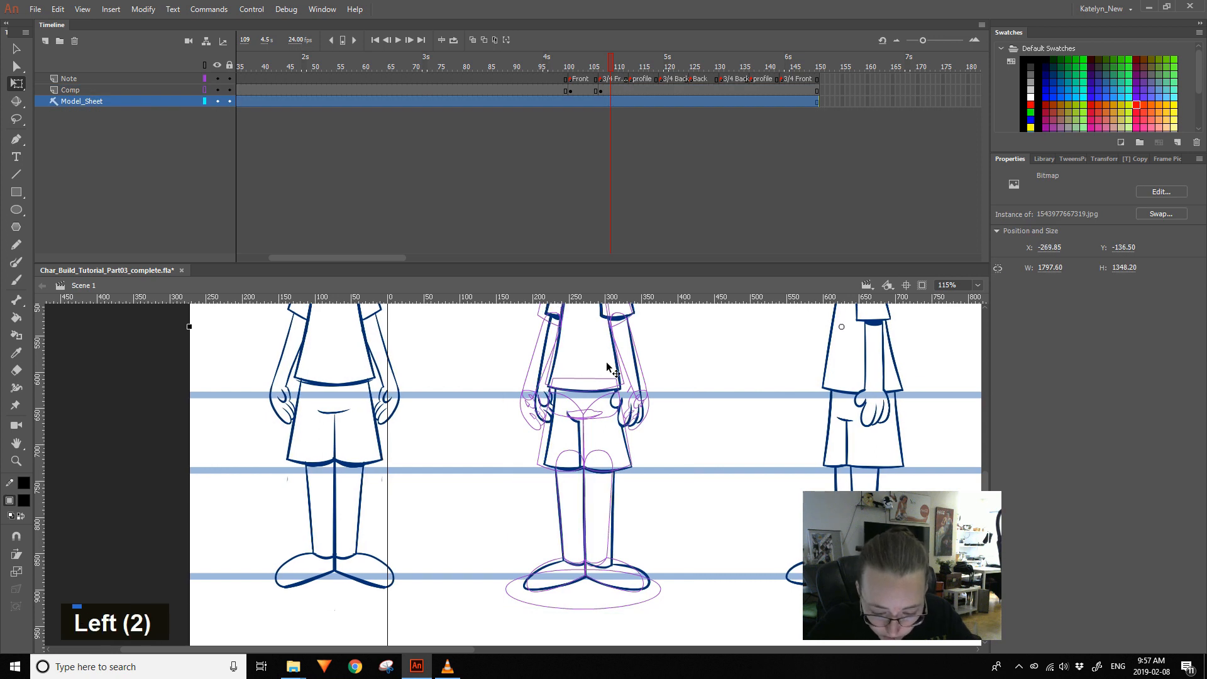
{"action": "key", "text": "Up"}
{"action": "key", "text": "Left"}
{"action": "key", "text": "Right"}
{"action": "key", "text": "Down"}
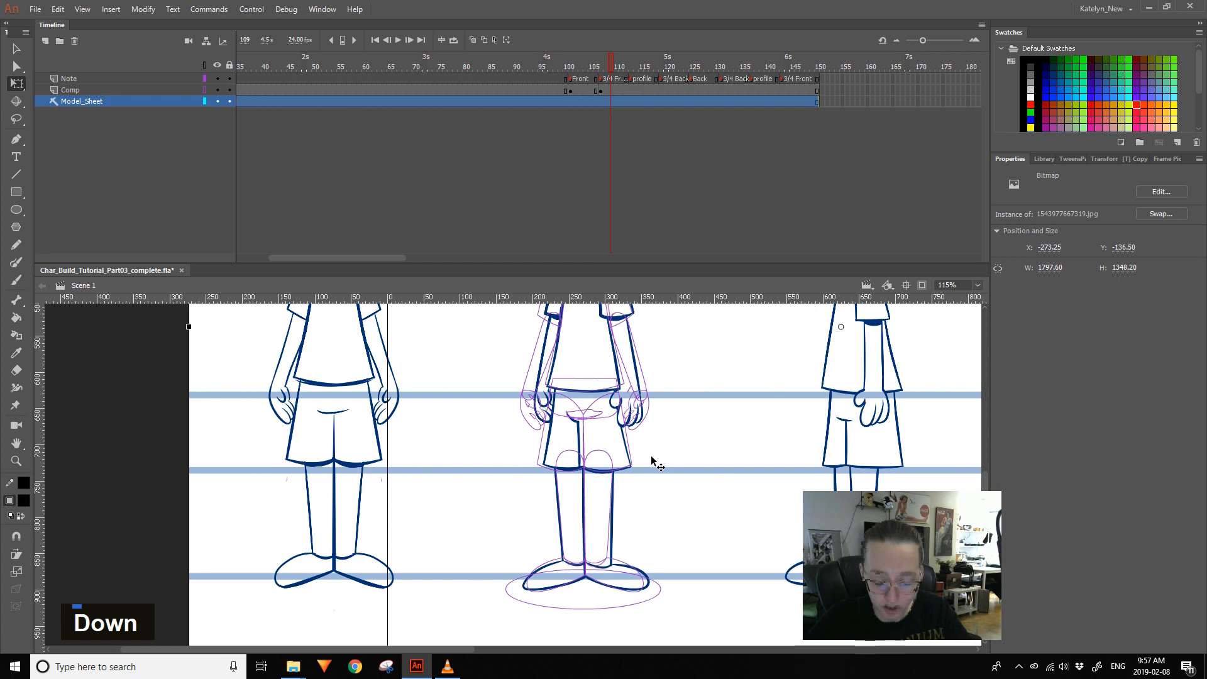
{"action": "key", "text": "Up"}
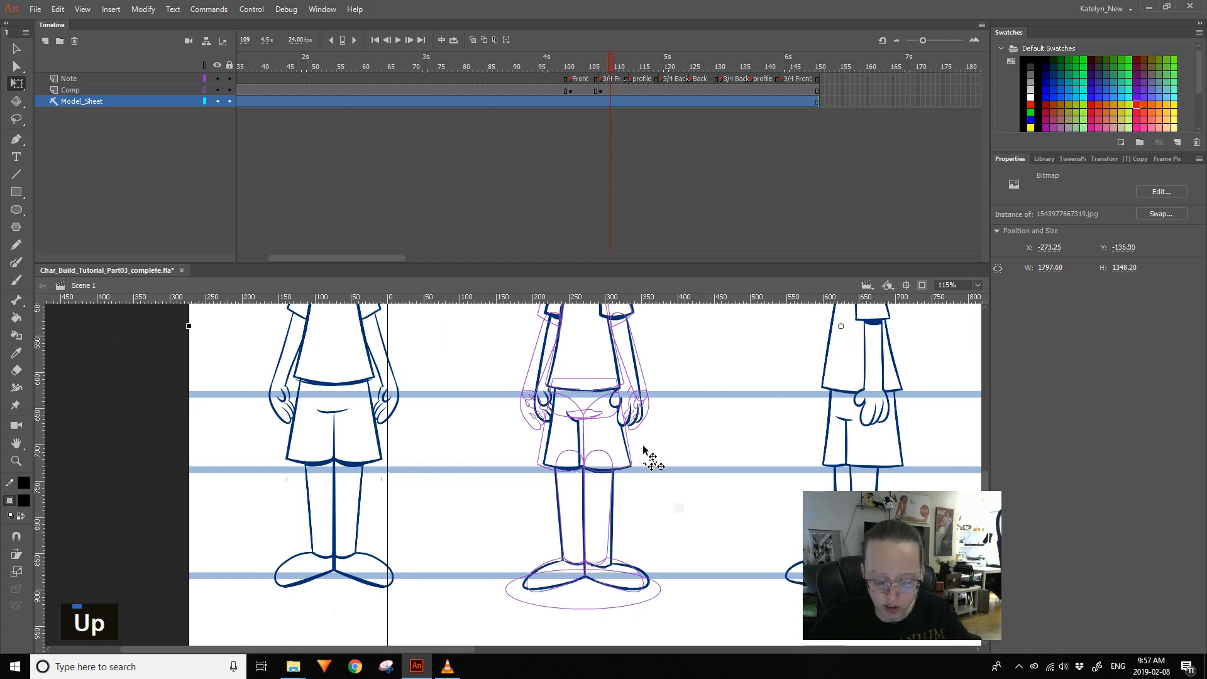
{"action": "key", "text": "space"}
{"action": "left_click_drag", "start_coordinate": [654, 495], "coordinate": [603, 578]}
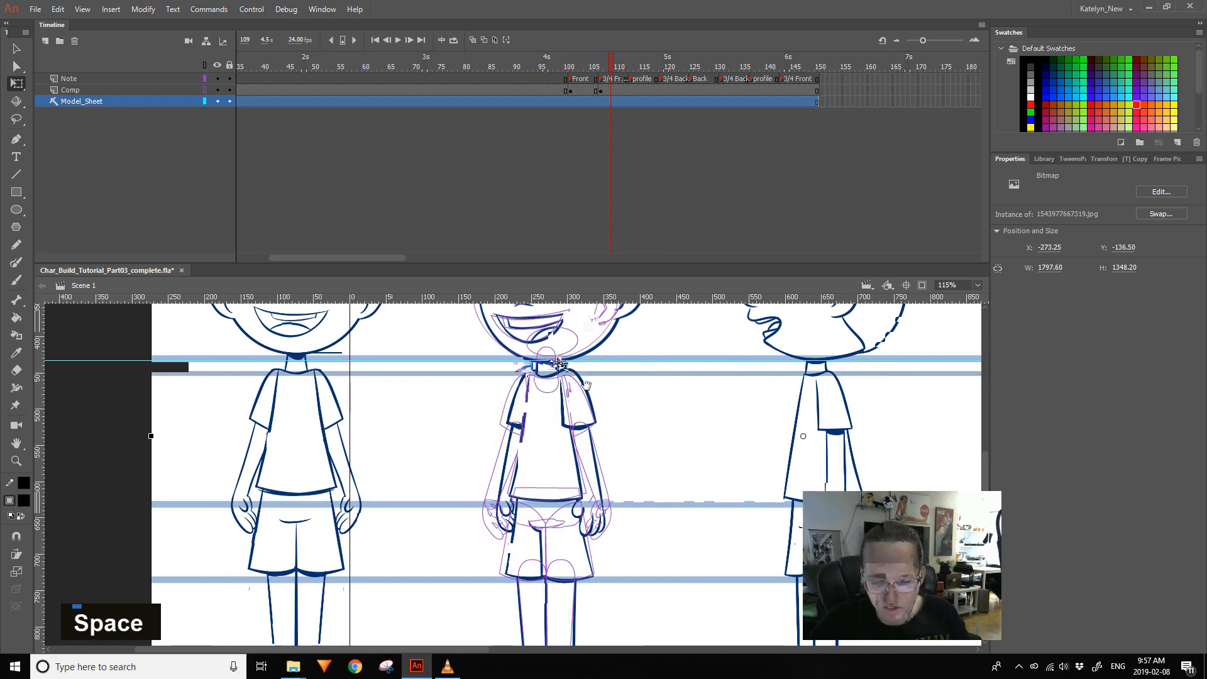
{"action": "left_click_drag", "start_coordinate": [585, 384], "coordinate": [581, 380]}
{"action": "left_click_drag", "start_coordinate": [634, 409], "coordinate": [655, 389]}
{"action": "key", "text": "ctrl+s"}
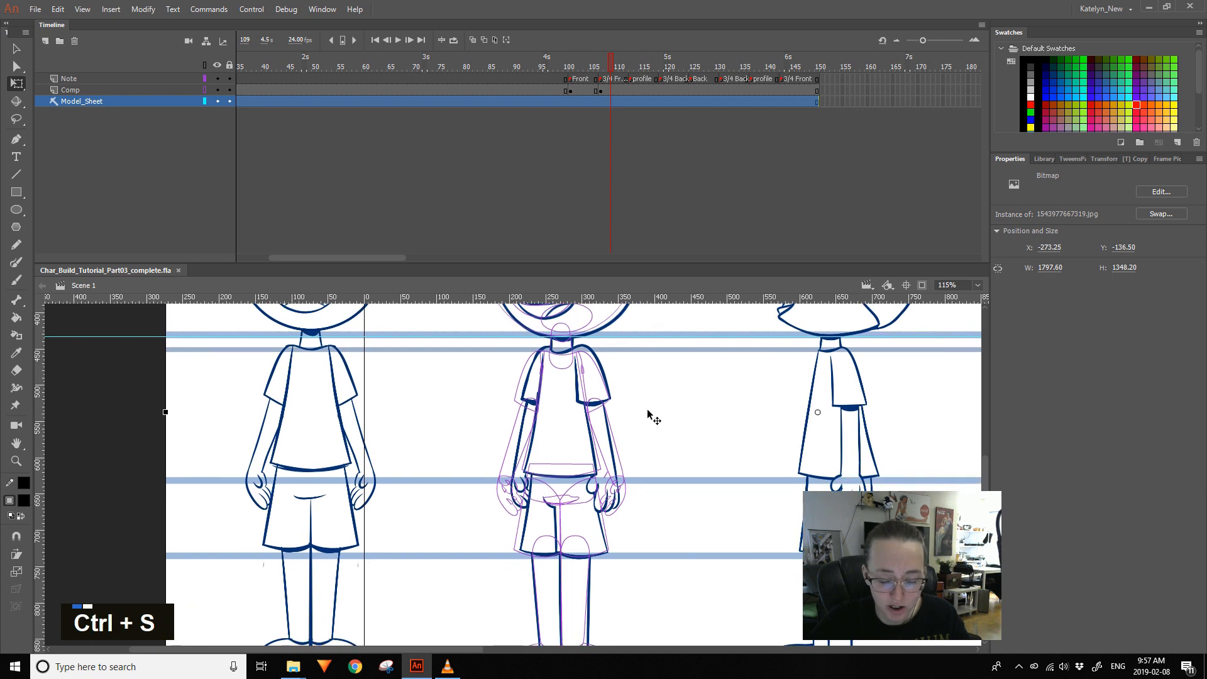
- Restore the full-colour display of Comp, open Mia_Comp and turn off outlines for Torso and the layers below it
{"action": "left_click", "coordinate": [208, 90]}
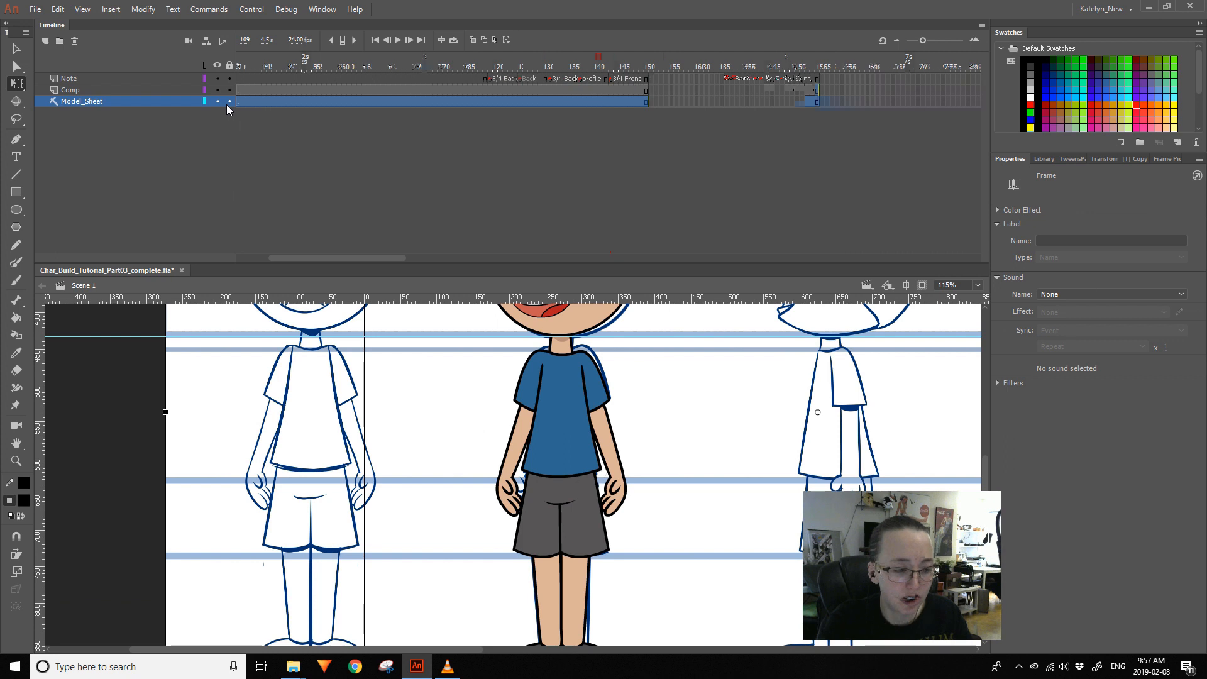
{"action": "double_click", "coordinate": [559, 410]}
{"action": "left_click_drag", "start_coordinate": [602, 66], "coordinate": [590, 68]}
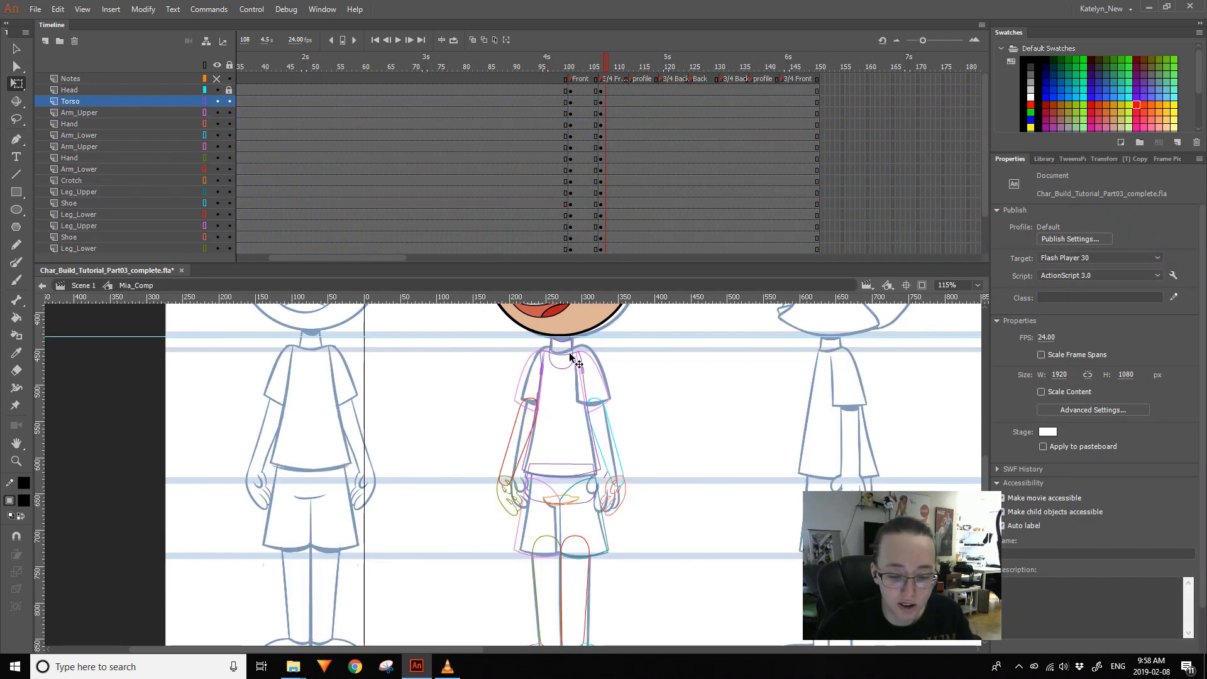
{"action": "left_click", "coordinate": [570, 356]}
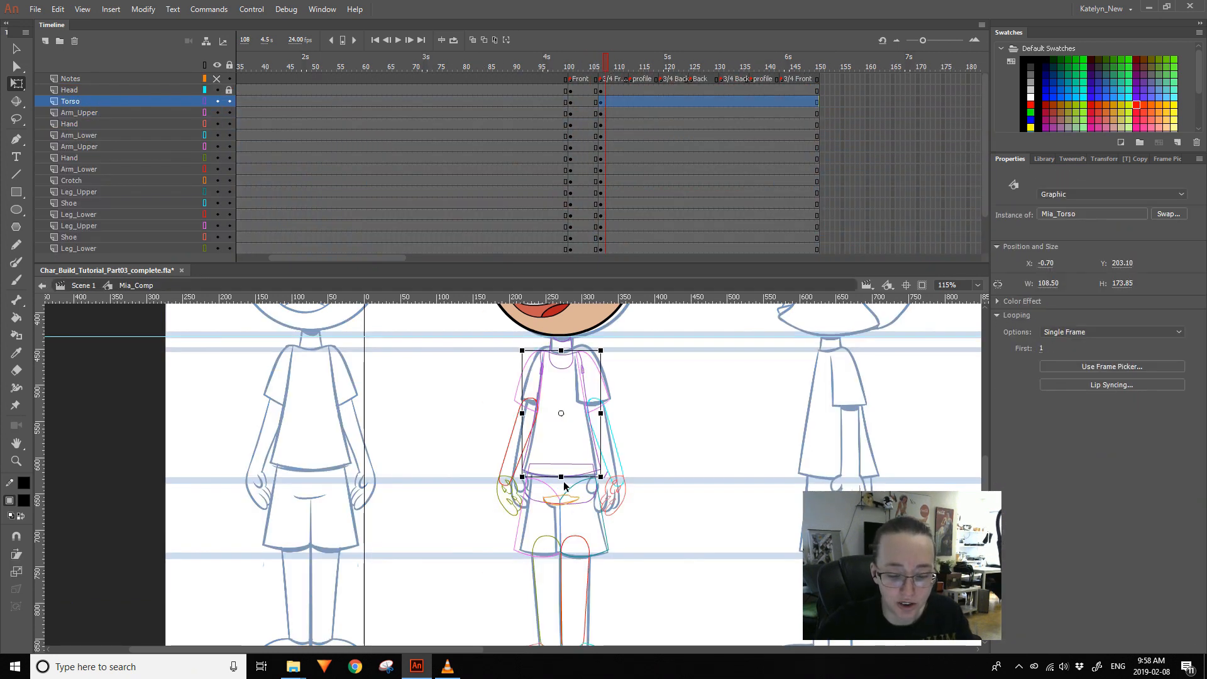
{"action": "left_click_drag", "start_coordinate": [205, 101], "coordinate": [131, 624]}
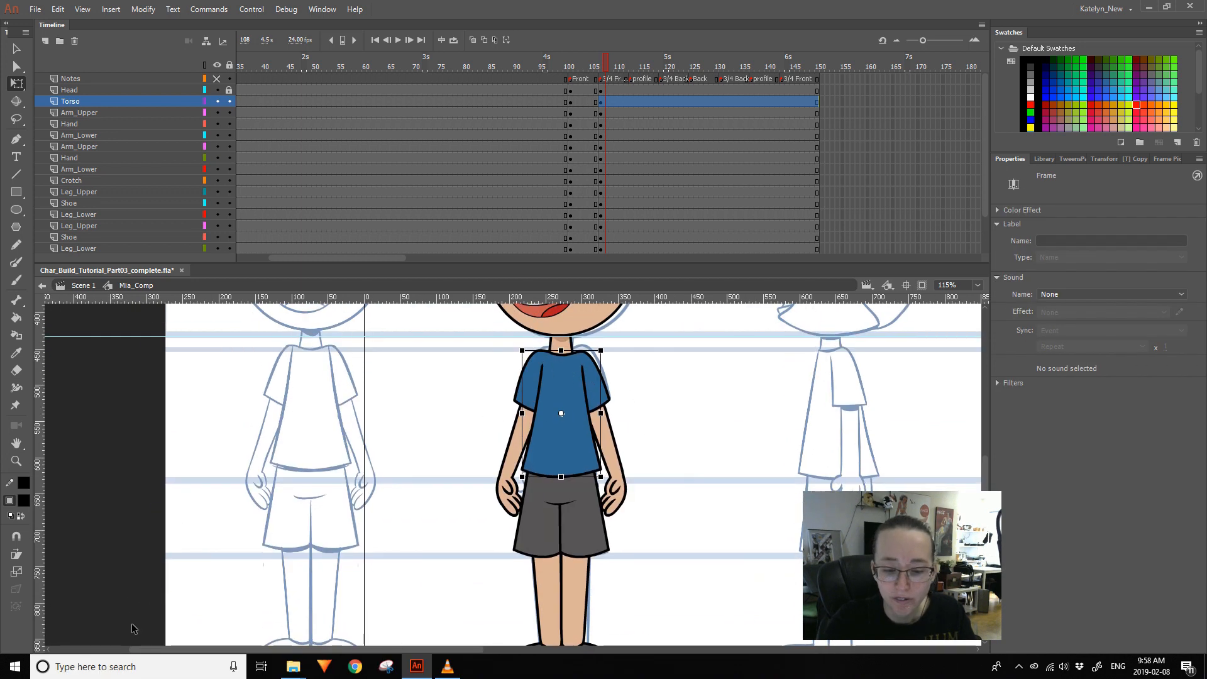
- Open the torso symbol at its second frame, return to Mia_Comp and display the body layers as outlines
{"action": "key", "text": "space"}
{"action": "left_click", "coordinate": [558, 533]}
{"action": "left_click_drag", "start_coordinate": [576, 619], "coordinate": [531, 528]}
{"action": "key", "text": "ctrl+z"}
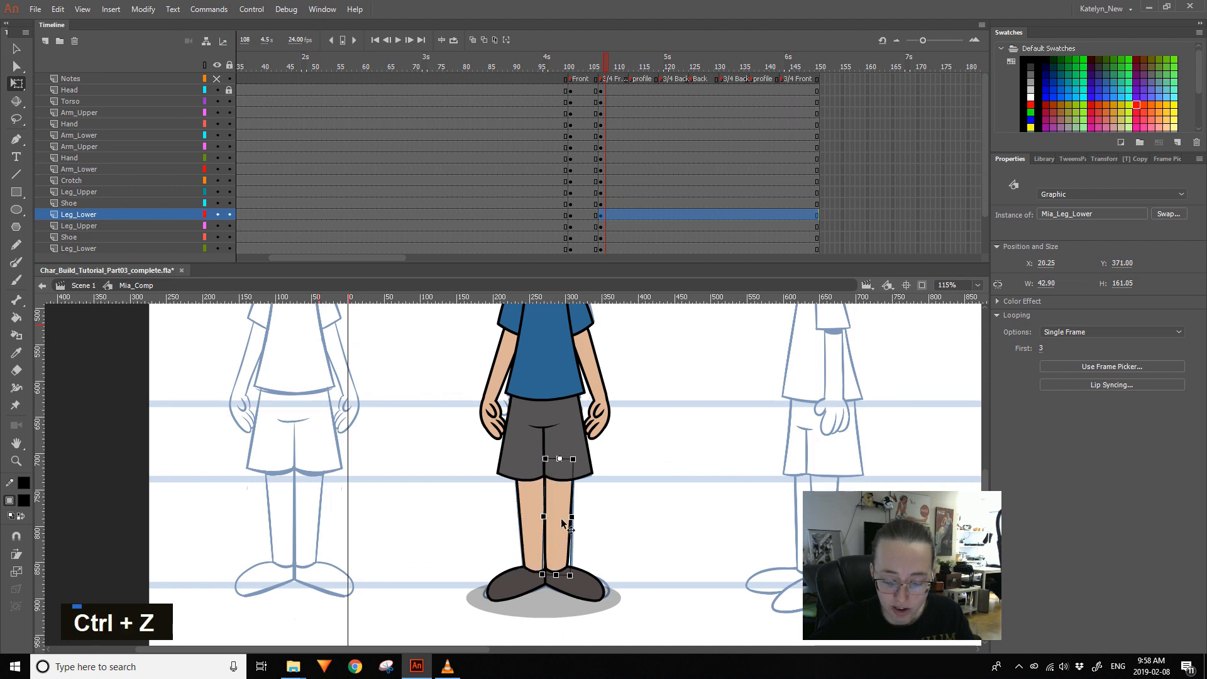
{"action": "key", "text": "space"}
{"action": "left_click_drag", "start_coordinate": [564, 402], "coordinate": [543, 525]}
{"action": "left_click", "coordinate": [536, 461]}
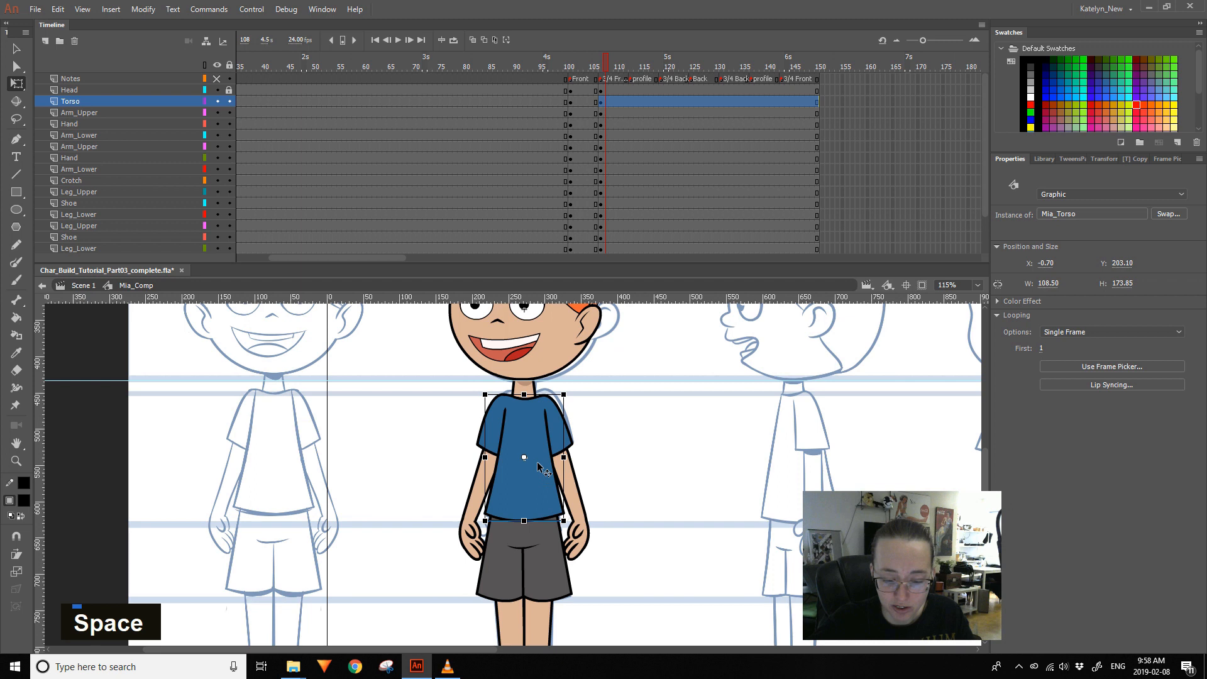
{"action": "key", "text": "Escape"}
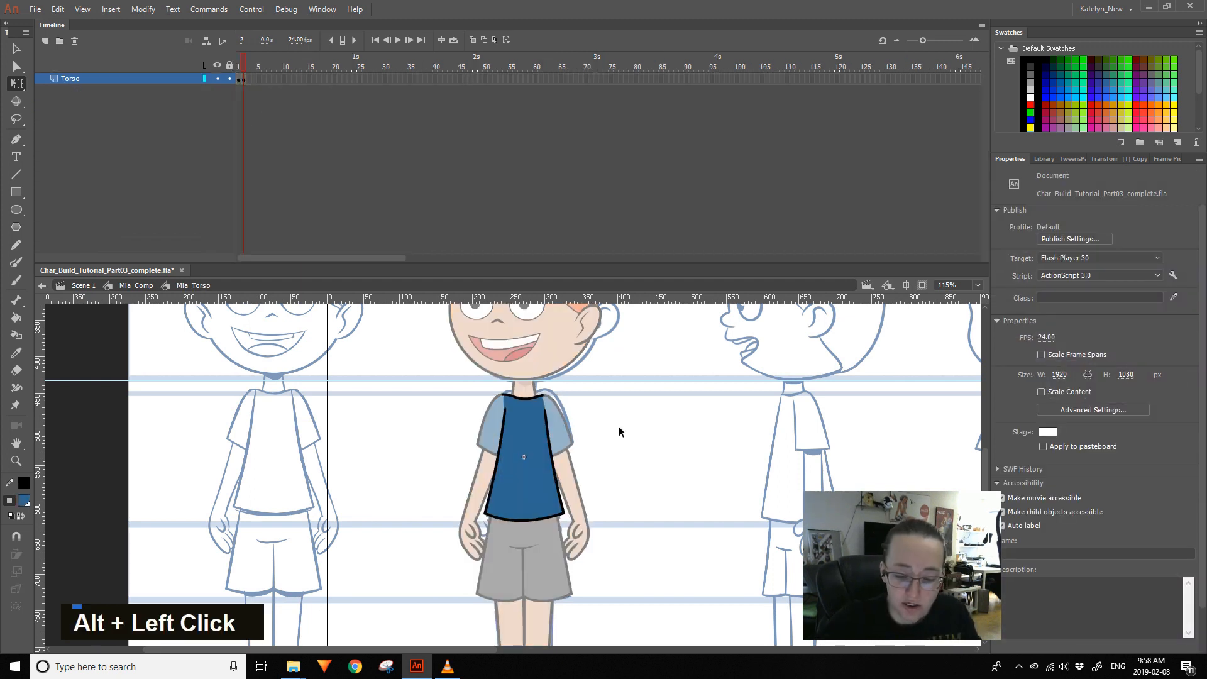
{"action": "double_click", "coordinate": [602, 427]}
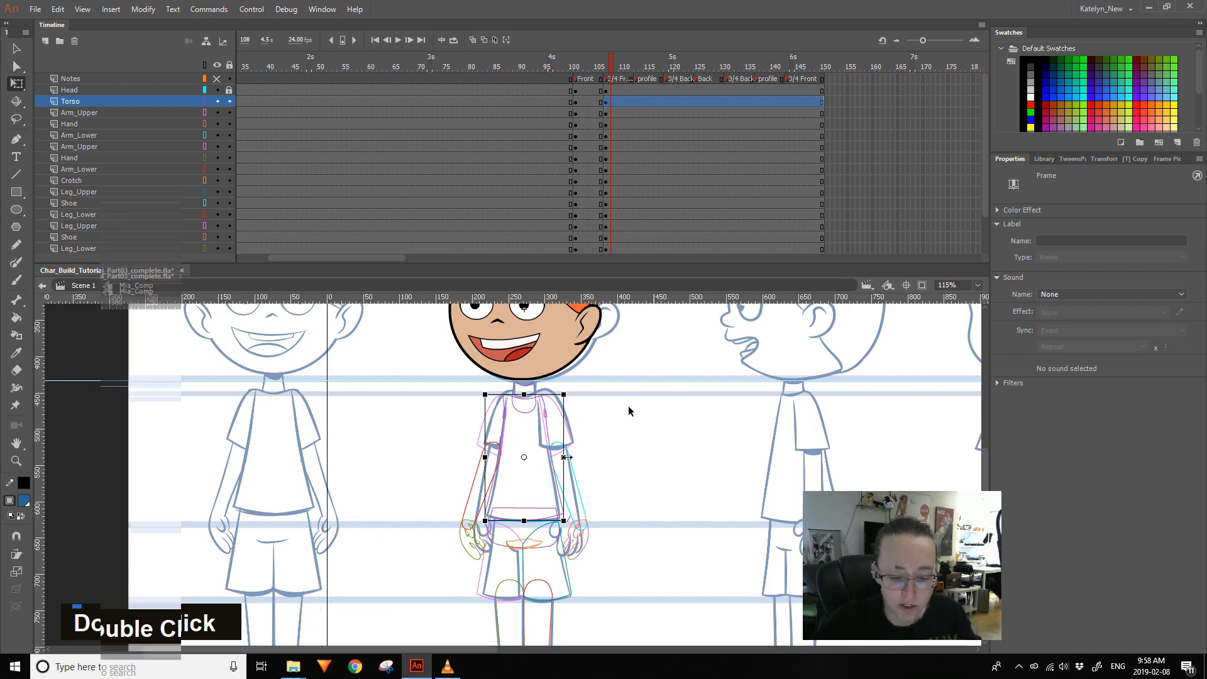
- Open Mia_Torso at frame 2 over the outlined body parts and save the file
{"action": "double_click", "coordinate": [559, 515]}
{"action": "left_click", "coordinate": [579, 479]}
{"action": "left_click", "coordinate": [244, 76]}
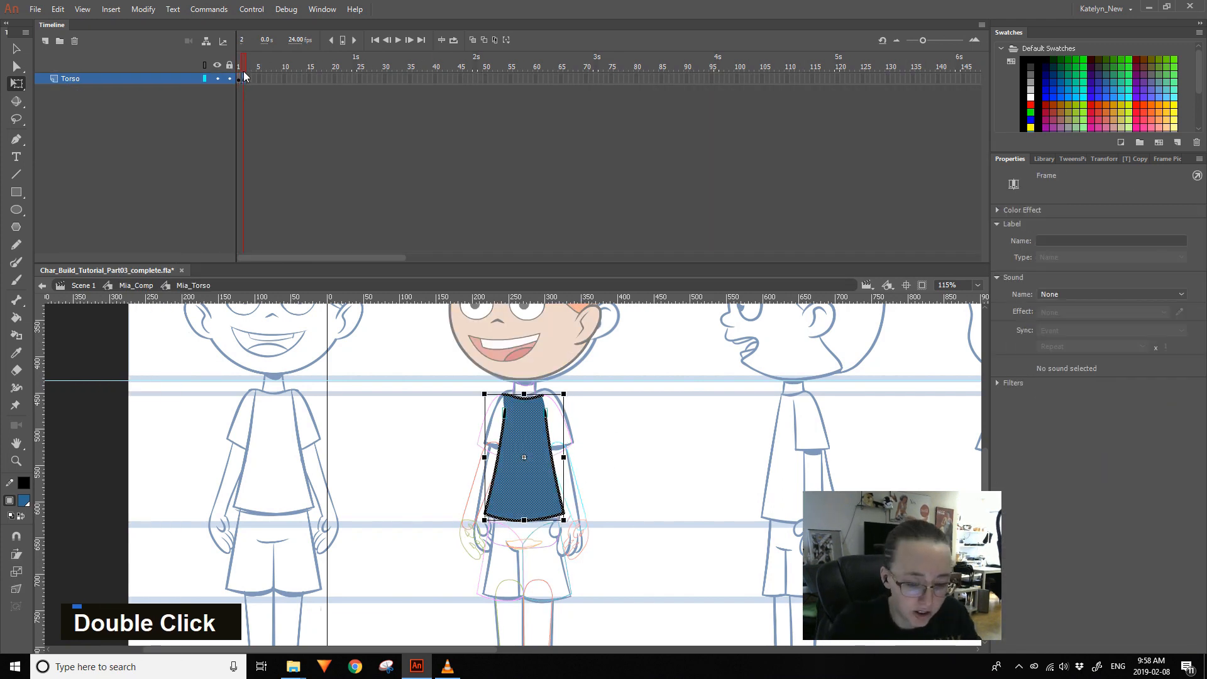
{"action": "left_click", "coordinate": [17, 462]}
{"action": "left_click", "coordinate": [525, 462]}
{"action": "left_click_drag", "start_coordinate": [723, 481], "coordinate": [735, 501]}
{"action": "key", "text": "ctrl+s"}
{"action": "left_click", "coordinate": [723, 485], "text": "alt"}
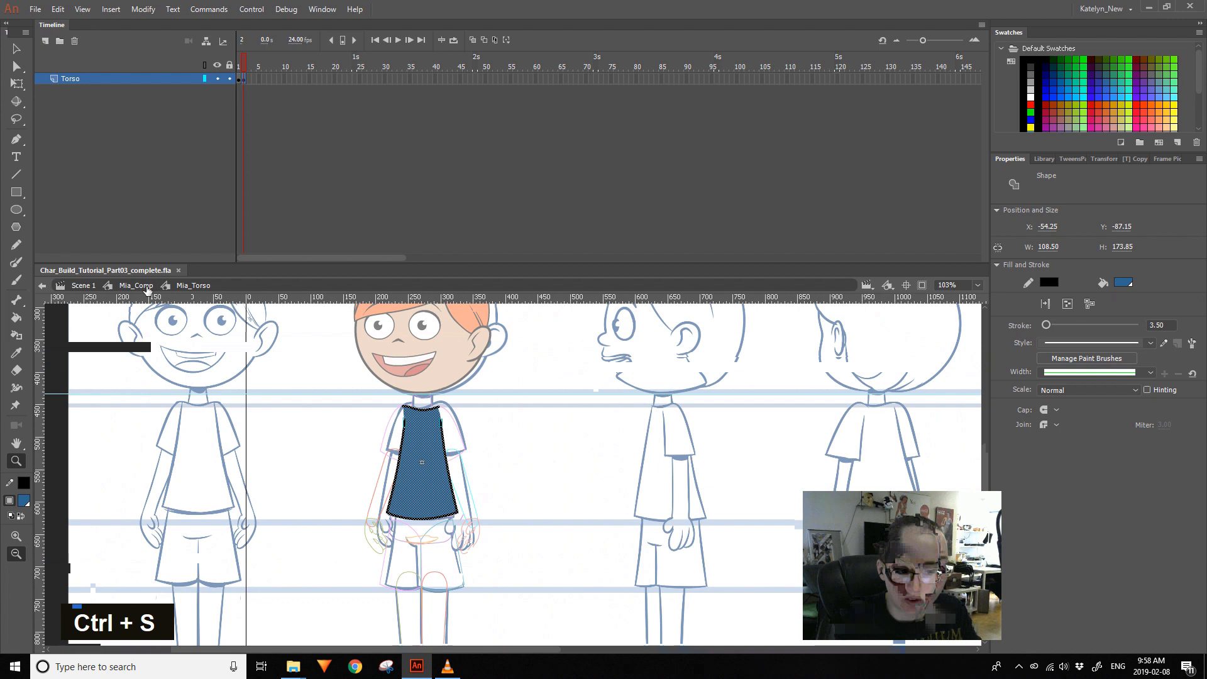
- Remove the blue fill from the torso drawing on frame 2, keeping its black strokes
{"action": "left_click", "coordinate": [17, 84]}
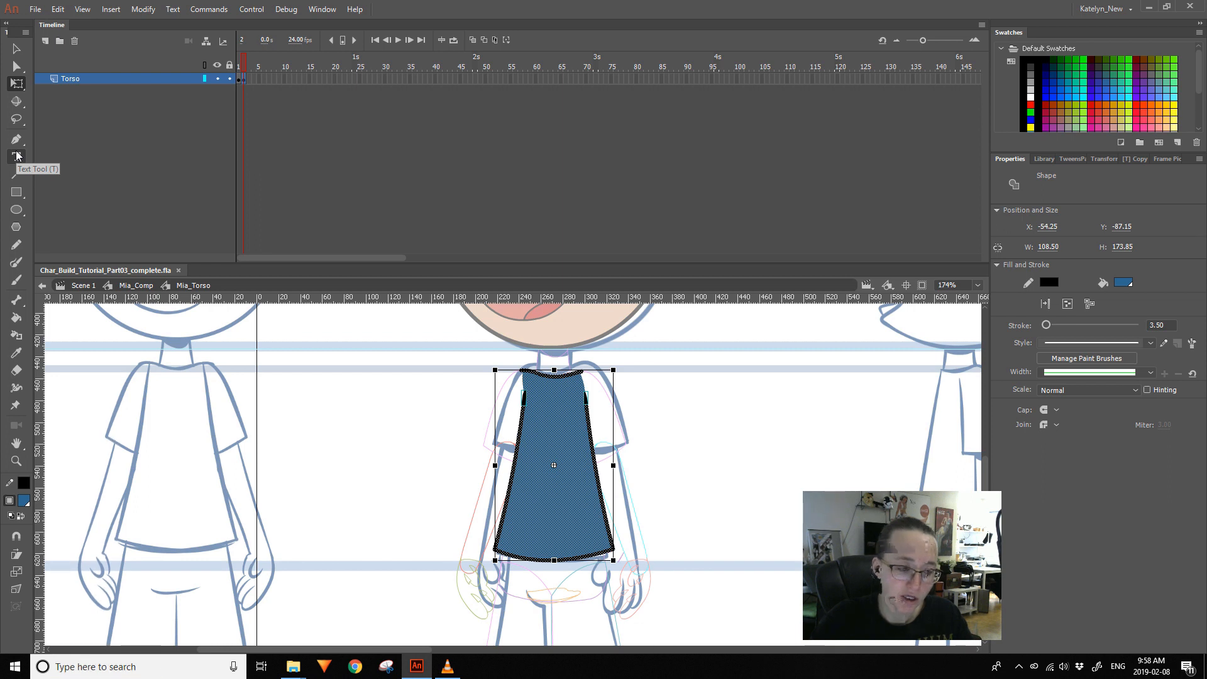
{"action": "left_click", "coordinate": [662, 420]}
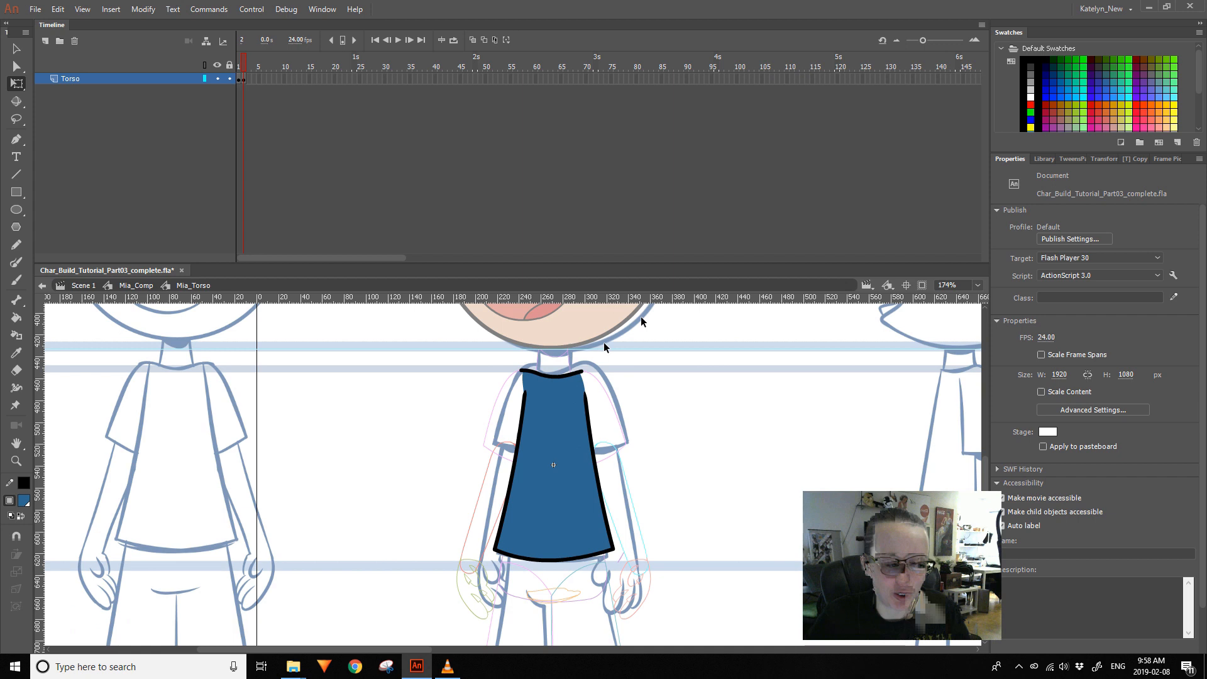
{"action": "key", "text": "ctrl+z"}
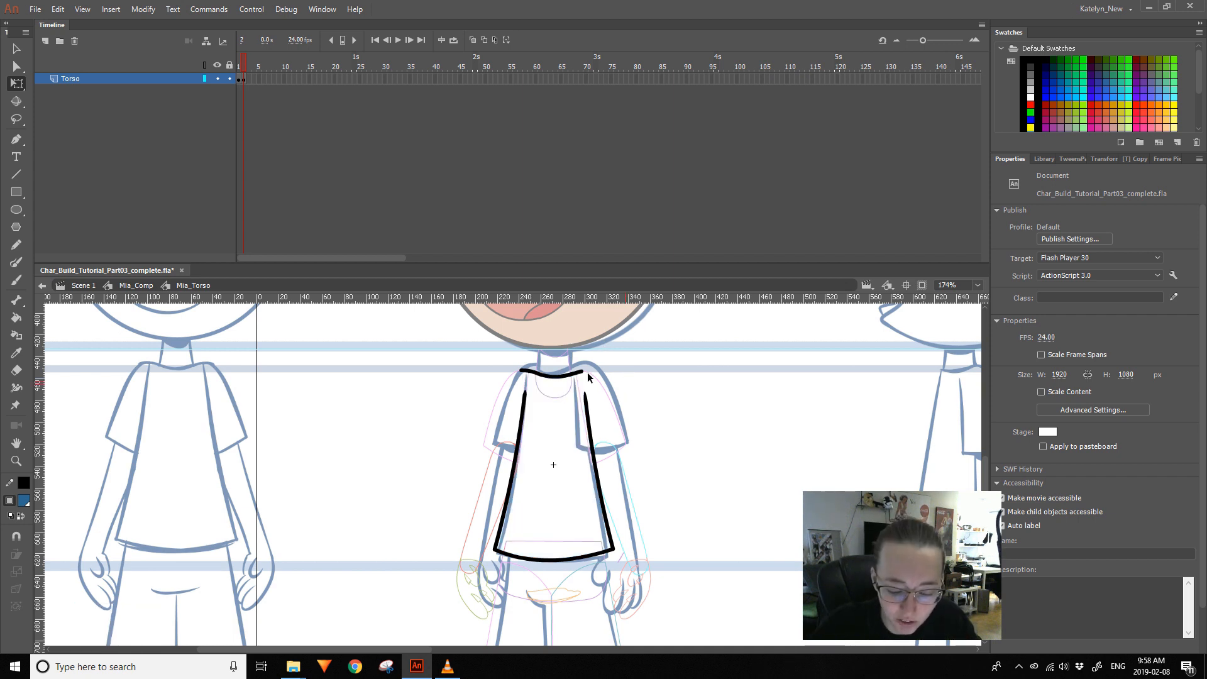
- Add a layer above Torso, hide the Torso layer and set the Brush tool's fill to red
{"action": "key", "text": "z"}
{"action": "left_click_drag", "start_coordinate": [463, 602], "coordinate": [754, 319]}
{"action": "left_click", "coordinate": [45, 41]}
{"action": "left_click", "coordinate": [217, 78], "text": "alt"}
{"action": "left_click", "coordinate": [17, 280]}
{"action": "left_click", "coordinate": [24, 500]}
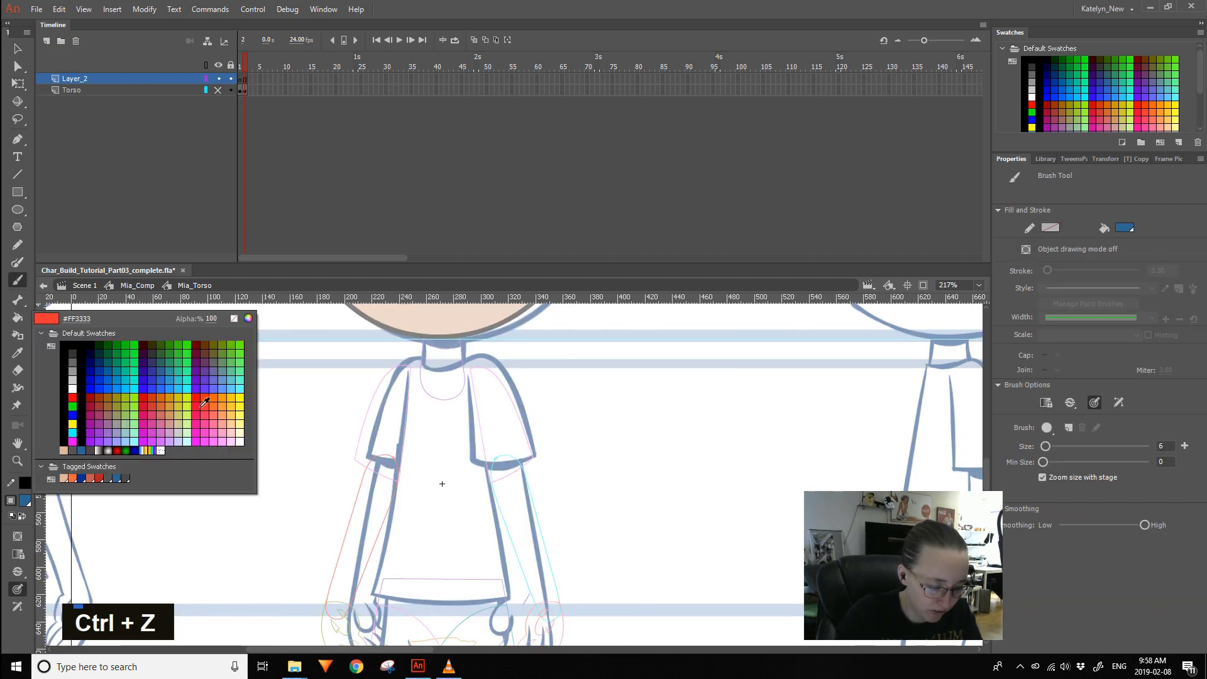
{"action": "left_click", "coordinate": [198, 403]}
- Brush the shirt's neckline in red over the model sheet, from the neck to the near shoulder, undoing unwanted strokes
{"action": "left_click_drag", "start_coordinate": [427, 358], "coordinate": [475, 345]}
{"action": "key", "text": "ctrl+z"}
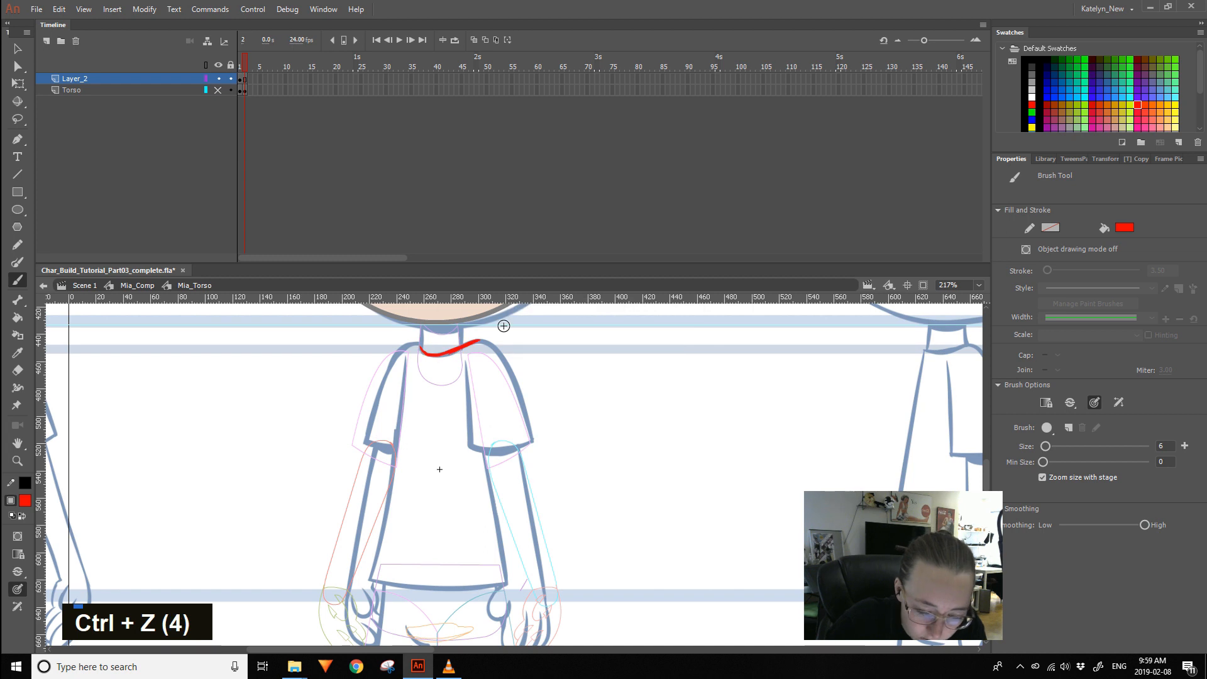
{"action": "key", "text": "ctrl+z"}
{"action": "mouse_move", "coordinate": [472, 342]}
{"action": "left_mouse_down"}
{"action": "mouse_move", "coordinate": [500, 356]}
{"action": "mouse_move", "coordinate": [513, 381]}
{"action": "mouse_move", "coordinate": [468, 415]}
{"action": "left_mouse_up"}
{"action": "key", "text": "ctrl+z"}
{"action": "key", "text": "ctrl+z"}
{"action": "key", "text": "ctrl+z"}
- Brush the three-quarter torso's two sides and its hem in red on the sketch layer
{"action": "mouse_move", "coordinate": [423, 349]}
{"action": "left_mouse_down"}
{"action": "mouse_move", "coordinate": [404, 381]}
{"action": "mouse_move", "coordinate": [372, 577]}
{"action": "left_mouse_up"}
{"action": "left_click_drag", "start_coordinate": [493, 401], "coordinate": [506, 515]}
{"action": "key", "text": "ctrl+z"}
{"action": "left_click_drag", "start_coordinate": [478, 344], "coordinate": [514, 539]}
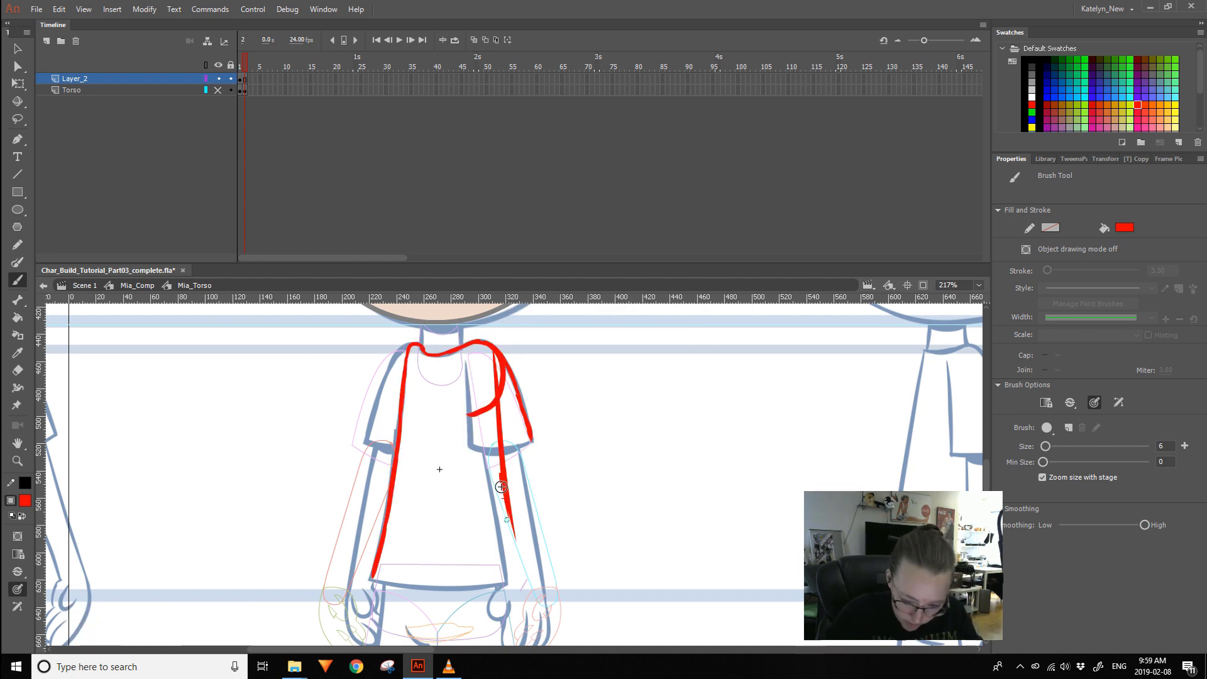
{"action": "left_click_drag", "start_coordinate": [374, 580], "coordinate": [512, 584]}
{"action": "left_click_drag", "start_coordinate": [501, 459], "coordinate": [516, 578]}
- Erase the surplus red shoulder and sleeve strokes outside the torso outline
{"action": "key", "text": "e"}
{"action": "mouse_move", "coordinate": [503, 361]}
{"action": "left_mouse_down"}
{"action": "mouse_move", "coordinate": [494, 401]}
{"action": "mouse_move", "coordinate": [468, 415]}
{"action": "left_mouse_up"}
{"action": "left_click_drag", "start_coordinate": [510, 364], "coordinate": [532, 441]}
- Lock the red sketch layer, show the Torso layer again and convert Layer_2 to a guide layer
{"action": "left_click", "coordinate": [229, 79]}
{"action": "left_click", "coordinate": [217, 90]}
{"action": "right_click", "coordinate": [166, 78]}
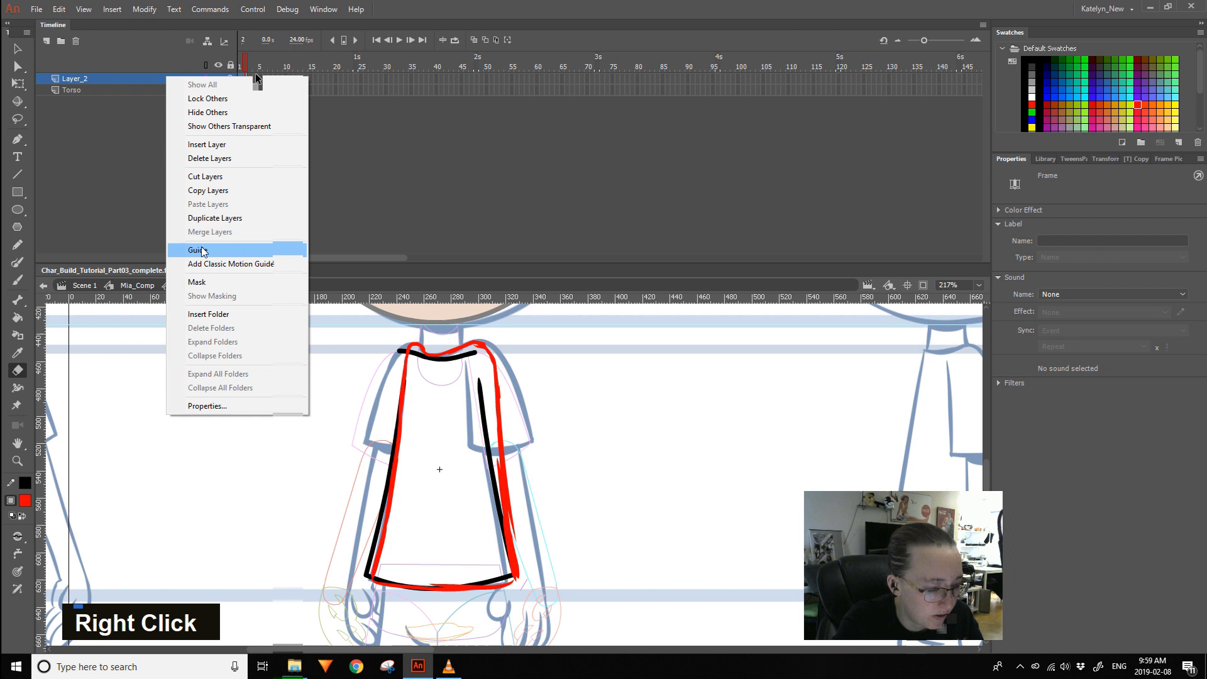
{"action": "left_click", "coordinate": [200, 249]}
- Delete the unneeded torso stroke near the shoulder, outline the guide layer and move the hem corners onto the guide
{"action": "key", "text": "v"}
{"action": "left_click", "coordinate": [495, 396]}
{"action": "key", "text": "Delete"}
{"action": "key", "text": "Delete"}
{"action": "left_click", "coordinate": [205, 79]}
{"action": "left_click_drag", "start_coordinate": [367, 575], "coordinate": [370, 582]}
{"action": "left_click_drag", "start_coordinate": [514, 574], "coordinate": [514, 579]}
{"action": "left_click_drag", "start_coordinate": [384, 512], "coordinate": [388, 513]}
- Delete the torso's neckline stroke, return to Mia_Comp and undo the last change there
{"action": "double_click", "coordinate": [419, 344]}
{"action": "key", "text": "Delete"}
{"action": "key", "text": "Delete"}
{"action": "double_click", "coordinate": [256, 501]}
{"action": "double_click", "coordinate": [168, 431]}
{"action": "key", "text": "ctrl+z"}
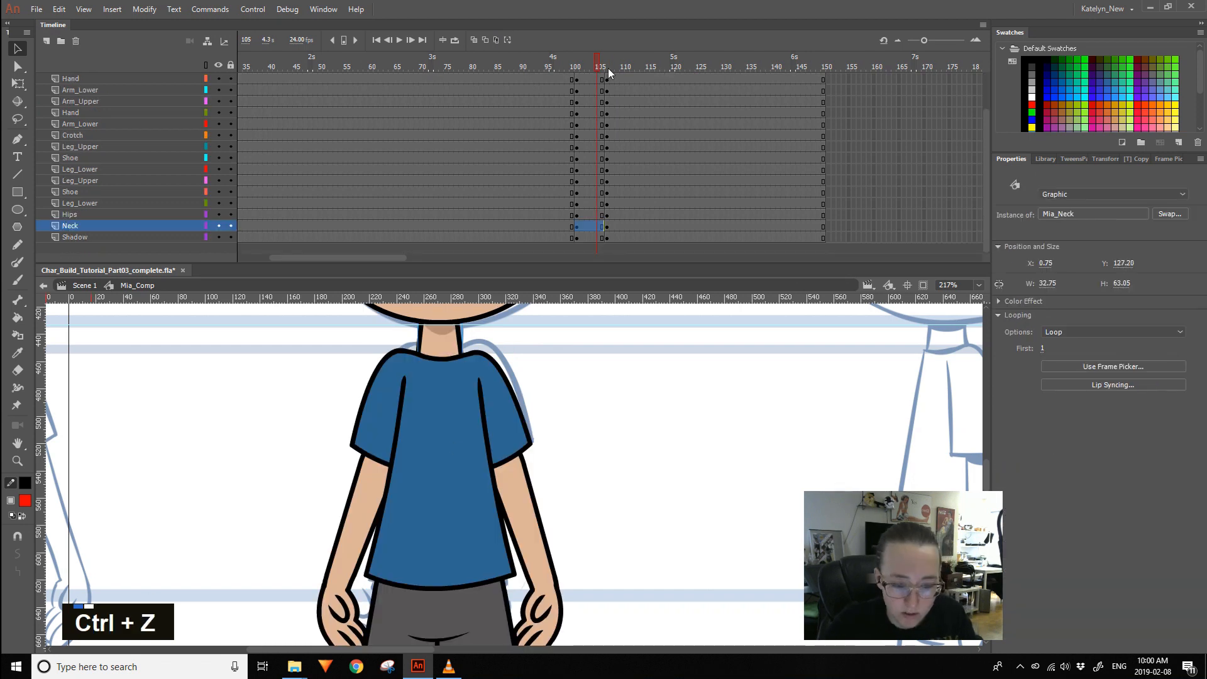
- Move the Neck layer up between Head and Torso so the neck lies in front of the shirt
{"action": "left_click_drag", "start_coordinate": [596, 72], "coordinate": [607, 72]}
{"action": "left_click_drag", "start_coordinate": [94, 226], "coordinate": [113, 83]}
{"action": "left_click_drag", "start_coordinate": [126, 135], "coordinate": [137, 107]}
{"action": "double_click", "coordinate": [442, 343]}
{"action": "left_click_drag", "start_coordinate": [451, 416], "coordinate": [363, 349]}
{"action": "double_click", "coordinate": [436, 369]}
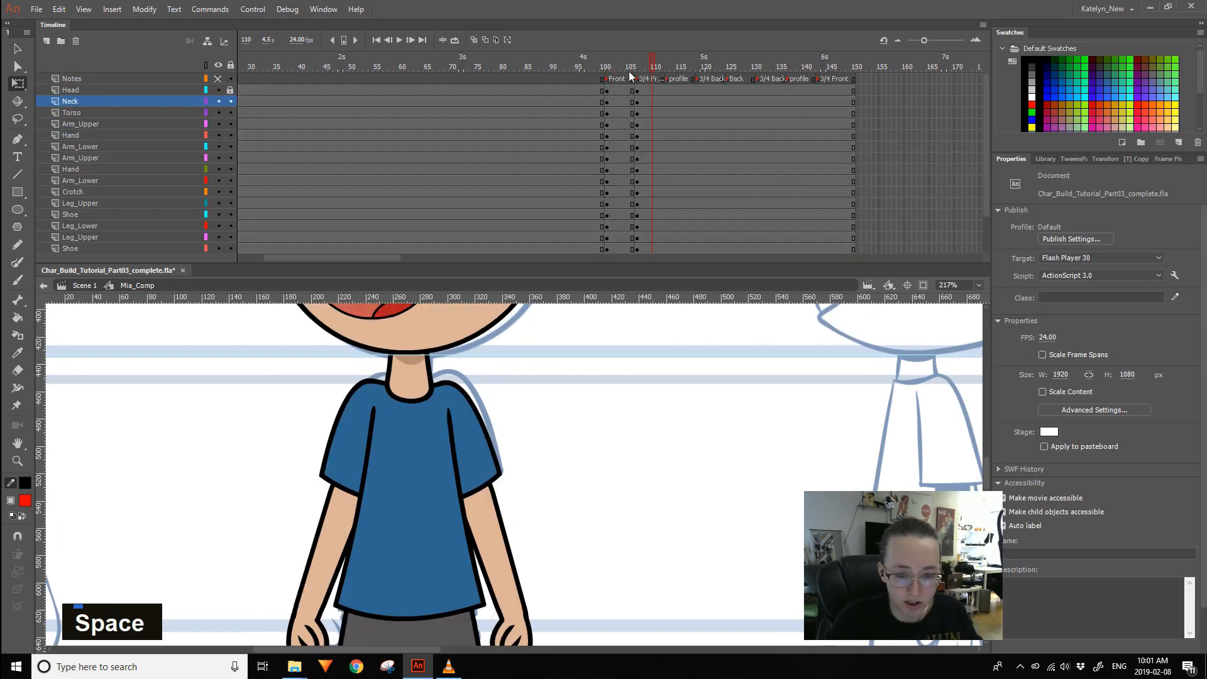
- Reposition the neck over the shirt collar and check how it meets the torso
{"action": "mouse_move", "coordinate": [427, 382]}
{"action": "left_mouse_down"}
{"action": "mouse_move", "coordinate": [463, 408]}
{"action": "mouse_move", "coordinate": [425, 387]}
{"action": "left_mouse_up"}
{"action": "mouse_move", "coordinate": [426, 386]}
{"action": "left_mouse_down"}
{"action": "mouse_move", "coordinate": [388, 401]}
{"action": "mouse_move", "coordinate": [401, 408]}
{"action": "mouse_move", "coordinate": [385, 402]}
{"action": "left_mouse_up"}
{"action": "double_click", "coordinate": [381, 384]}
{"action": "double_click", "coordinate": [447, 391]}
{"action": "double_click", "coordinate": [402, 433]}
{"action": "left_click", "coordinate": [387, 410]}
- Open Mia_Torso to check the neckline against the outlined guide and undo the last change
{"action": "left_click", "coordinate": [17, 48]}
{"action": "left_click", "coordinate": [339, 384]}
{"action": "left_click", "coordinate": [418, 405]}
{"action": "double_click", "coordinate": [430, 412]}
{"action": "key", "text": "ctrl+z"}
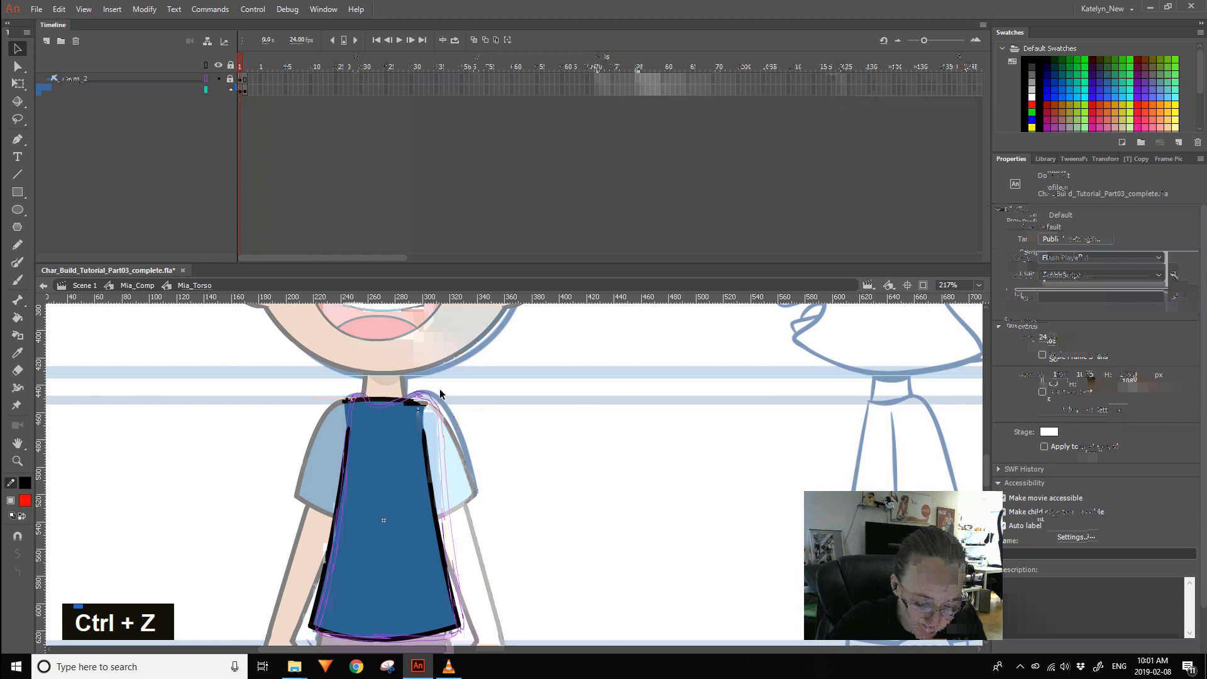
{"action": "double_click", "coordinate": [445, 385]}
{"action": "double_click", "coordinate": [413, 402]}
- Adjust the neck with Free Transform and open Mia_Neck for editing
{"action": "key", "text": "space"}
{"action": "mouse_move", "coordinate": [485, 469]}
{"action": "left_mouse_down"}
{"action": "mouse_move", "coordinate": [501, 371]}
{"action": "mouse_move", "coordinate": [477, 480]}
{"action": "left_mouse_up"}
{"action": "double_click", "coordinate": [478, 480]}
{"action": "double_click", "coordinate": [377, 409]}
{"action": "double_click", "coordinate": [414, 400]}
{"action": "key", "text": "q"}
{"action": "left_click_drag", "start_coordinate": [376, 378], "coordinate": [400, 443]}
{"action": "double_click", "coordinate": [402, 459]}
{"action": "double_click", "coordinate": [425, 489]}
{"action": "left_click_drag", "start_coordinate": [424, 489], "coordinate": [452, 421]}
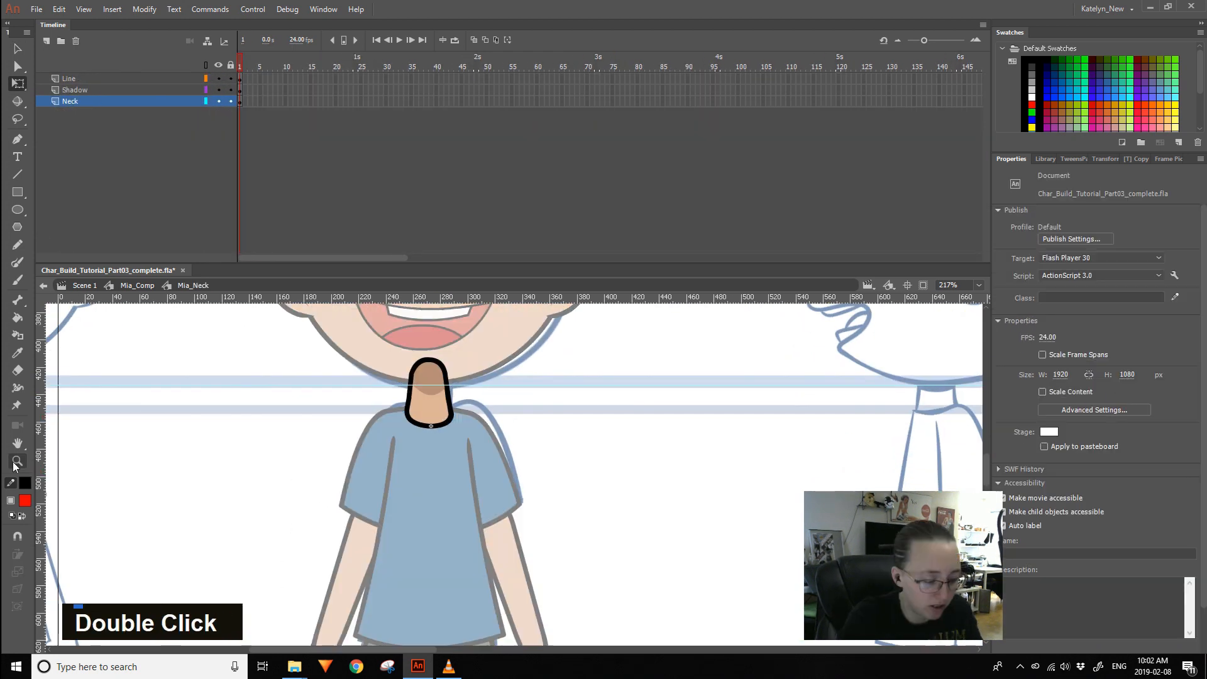
- Return from Mia_Neck to Mia_Comp and advance the playhead five frames to the three-quarter pose
{"action": "double_click", "coordinate": [429, 397]}
{"action": "left_click", "coordinate": [502, 431]}
{"action": "double_click", "coordinate": [86, 590]}
{"action": "left_click", "coordinate": [440, 413], "text": "ctrl+alt"}
{"action": "left_click_drag", "start_coordinate": [685, 368], "coordinate": [622, 330]}
{"action": "key", "text": "period"}
{"action": "key", "text": "period"}
{"action": "key", "text": "period"}
{"action": "key", "text": "period"}
{"action": "key", "text": "period"}
- Open Mia_Torso, delete the surplus strokes at the shoulder and fit the neckline to the guide
{"action": "double_click", "coordinate": [409, 440]}
{"action": "left_click_drag", "start_coordinate": [237, 565], "coordinate": [582, 369]}
{"action": "key", "text": "v"}
{"action": "left_click", "coordinate": [477, 414]}
{"action": "key", "text": "Delete"}
{"action": "key", "text": "Delete"}
{"action": "left_click_drag", "start_coordinate": [493, 375], "coordinate": [492, 365]}
{"action": "mouse_move", "coordinate": [600, 386]}
{"action": "left_mouse_down"}
{"action": "mouse_move", "coordinate": [579, 368]}
{"action": "mouse_move", "coordinate": [636, 528]}
{"action": "left_mouse_up"}
- Delete the leftover torso line segments and curve the neckline, side and hem strokes to follow the guide
{"action": "left_click", "coordinate": [18, 174]}
{"action": "left_click", "coordinate": [18, 48]}
{"action": "key", "text": "Delete"}
{"action": "key", "text": "Delete"}
{"action": "key", "text": "Delete"}
{"action": "key", "text": "Delete"}
{"action": "left_click_drag", "start_coordinate": [573, 400], "coordinate": [596, 404]}
{"action": "left_click_drag", "start_coordinate": [479, 393], "coordinate": [471, 359]}
{"action": "mouse_move", "coordinate": [472, 503]}
{"action": "left_mouse_down"}
{"action": "mouse_move", "coordinate": [509, 393]}
{"action": "mouse_move", "coordinate": [528, 594]}
{"action": "left_mouse_up"}
- Fill the redrawn torso with the shirt blue, hide the guide layer and return to Mia_Comp
{"action": "left_click", "coordinate": [18, 317]}
{"action": "left_click", "coordinate": [553, 440]}
{"action": "left_click", "coordinate": [18, 48]}
{"action": "left_click", "coordinate": [206, 78]}
{"action": "left_click", "coordinate": [219, 78]}
{"action": "left_click_drag", "start_coordinate": [740, 519], "coordinate": [697, 361]}
{"action": "double_click", "coordinate": [852, 434]}
{"action": "left_click_drag", "start_coordinate": [852, 434], "coordinate": [834, 514]}
- Cut the near arm's upper arm, lower arm and hand, and paste them in place on a new layer below Head at frame 107
{"action": "left_click", "coordinate": [608, 585]}
{"action": "left_click", "coordinate": [582, 440], "text": "shift"}
{"action": "left_click_drag", "start_coordinate": [622, 587], "coordinate": [560, 482]}
{"action": "left_click", "coordinate": [565, 608], "text": "shift"}
{"action": "left_click", "coordinate": [622, 403], "text": "ctrl+shift"}
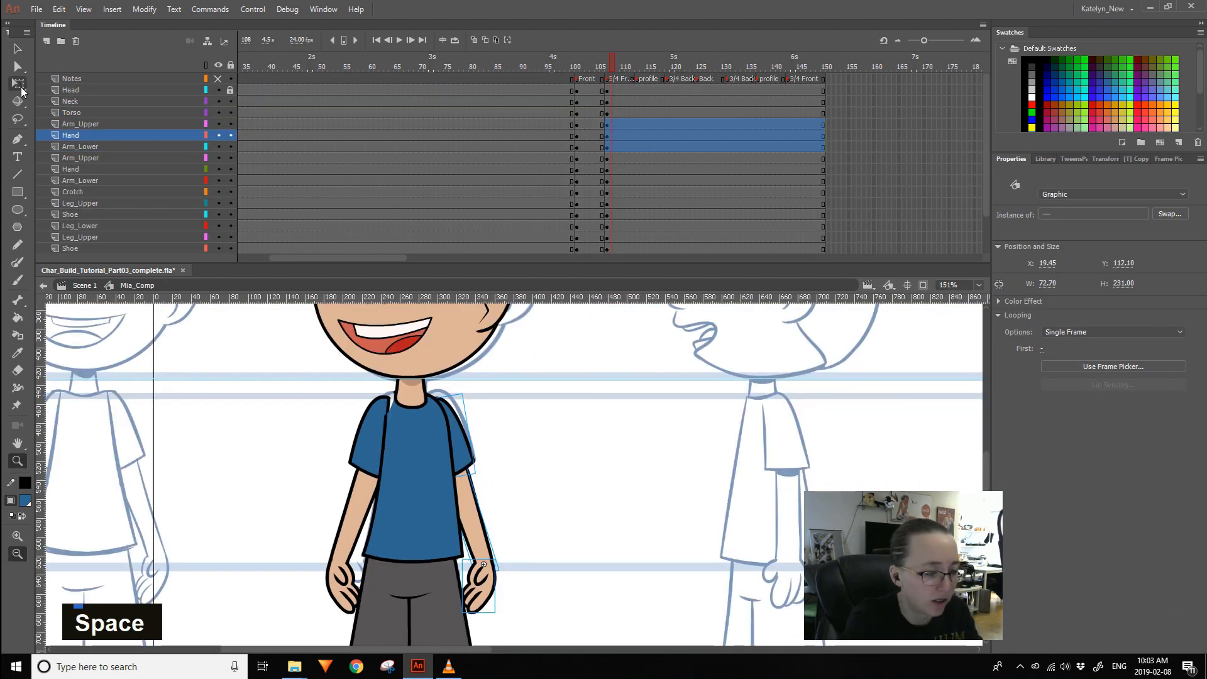
{"action": "key", "text": "ctrl+x"}
{"action": "key", "text": "q"}
{"action": "left_click", "coordinate": [417, 479]}
{"action": "key", "text": "F7"}
{"action": "key", "text": "ctrl+shift+v"}
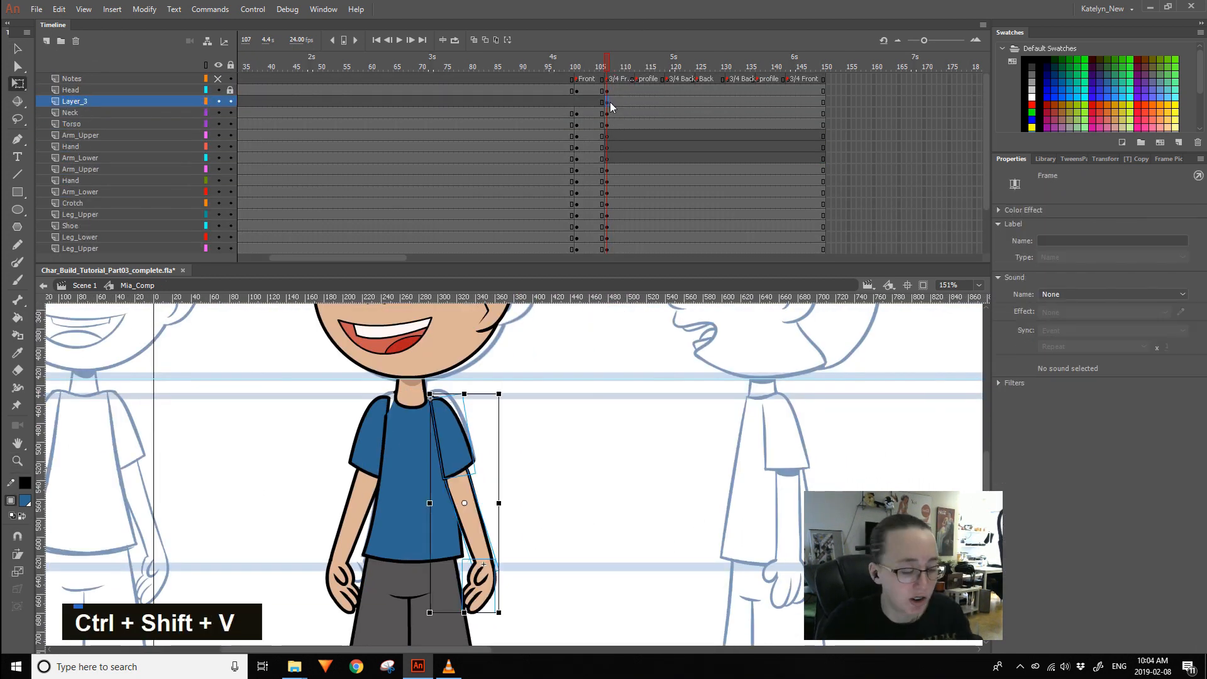
- Distribute the pasted arm parts to separate layers and delete the emptied Layer_3
{"action": "right_click", "coordinate": [457, 449]}
{"action": "left_click", "coordinate": [497, 276]}
{"action": "left_click", "coordinate": [138, 100]}
{"action": "left_click", "coordinate": [76, 41]}
{"action": "left_click_drag", "start_coordinate": [478, 515], "coordinate": [505, 480]}
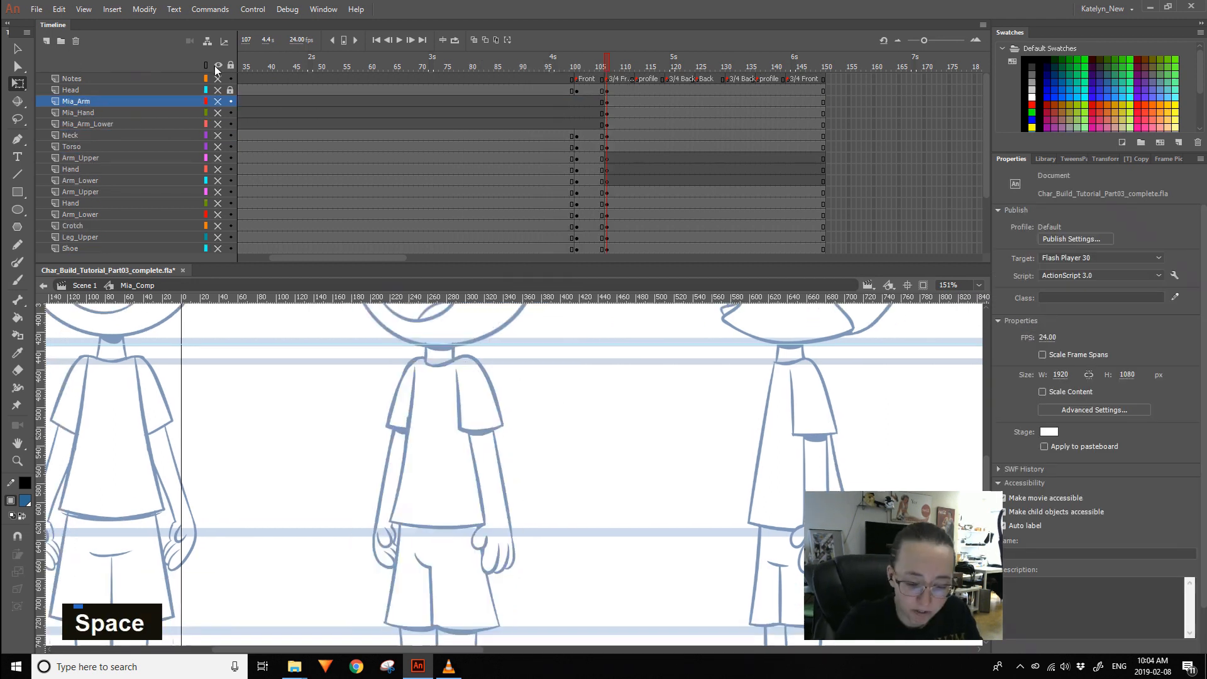
- Position the near arm's upper arm, lower arm and hand over the three-quarter front guide drawing
{"action": "left_click", "coordinate": [499, 490]}
{"action": "left_click", "coordinate": [512, 556]}
{"action": "key", "text": "ctrl+alt+shift+o"}
{"action": "left_click", "coordinate": [506, 487]}
{"action": "left_click_drag", "start_coordinate": [529, 539], "coordinate": [537, 578]}
{"action": "left_click", "coordinate": [519, 555]}
{"action": "left_click", "coordinate": [510, 474]}
- Show the arm and torso layers as outlines and fit the far lower arm and hand to the guide
{"action": "left_click_drag", "start_coordinate": [206, 203], "coordinate": [206, 249]}
{"action": "left_click", "coordinate": [409, 445]}
{"action": "left_click", "coordinate": [206, 146]}
{"action": "left_click", "coordinate": [384, 471]}
{"action": "left_click_drag", "start_coordinate": [357, 544], "coordinate": [370, 548]}
{"action": "left_click_drag", "start_coordinate": [394, 467], "coordinate": [397, 467]}
{"action": "left_click_drag", "start_coordinate": [378, 569], "coordinate": [395, 574]}
{"action": "left_click", "coordinate": [379, 512]}
- Move the far arm's Arm_Upper, Hand and Arm_Lower layers below the Hips layer
{"action": "left_click", "coordinate": [132, 191]}
{"action": "left_click", "coordinate": [132, 215], "text": "shift"}
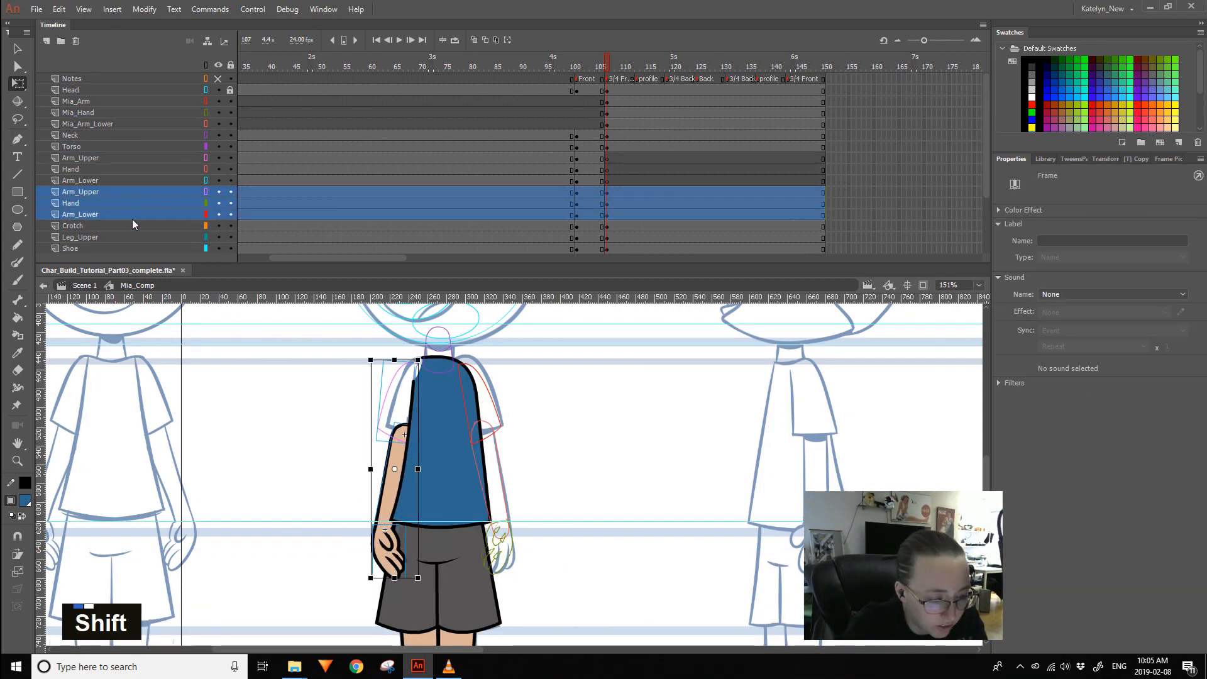
{"action": "left_click_drag", "start_coordinate": [130, 217], "coordinate": [142, 233]}
- Fit the far upper arm's sleeve to the guide at the three-quarter front pose
{"action": "mouse_move", "coordinate": [616, 65]}
{"action": "left_mouse_down"}
{"action": "mouse_move", "coordinate": [595, 66]}
{"action": "mouse_move", "coordinate": [609, 65]}
{"action": "left_mouse_up"}
{"action": "key", "text": "space"}
{"action": "mouse_move", "coordinate": [554, 370]}
{"action": "left_mouse_down"}
{"action": "mouse_move", "coordinate": [541, 396]}
{"action": "mouse_move", "coordinate": [542, 373]}
{"action": "left_mouse_up"}
{"action": "left_click", "coordinate": [388, 410]}
{"action": "key", "text": "period"}
{"action": "key", "text": "period"}
{"action": "key", "text": "period"}
{"action": "left_click", "coordinate": [391, 394]}
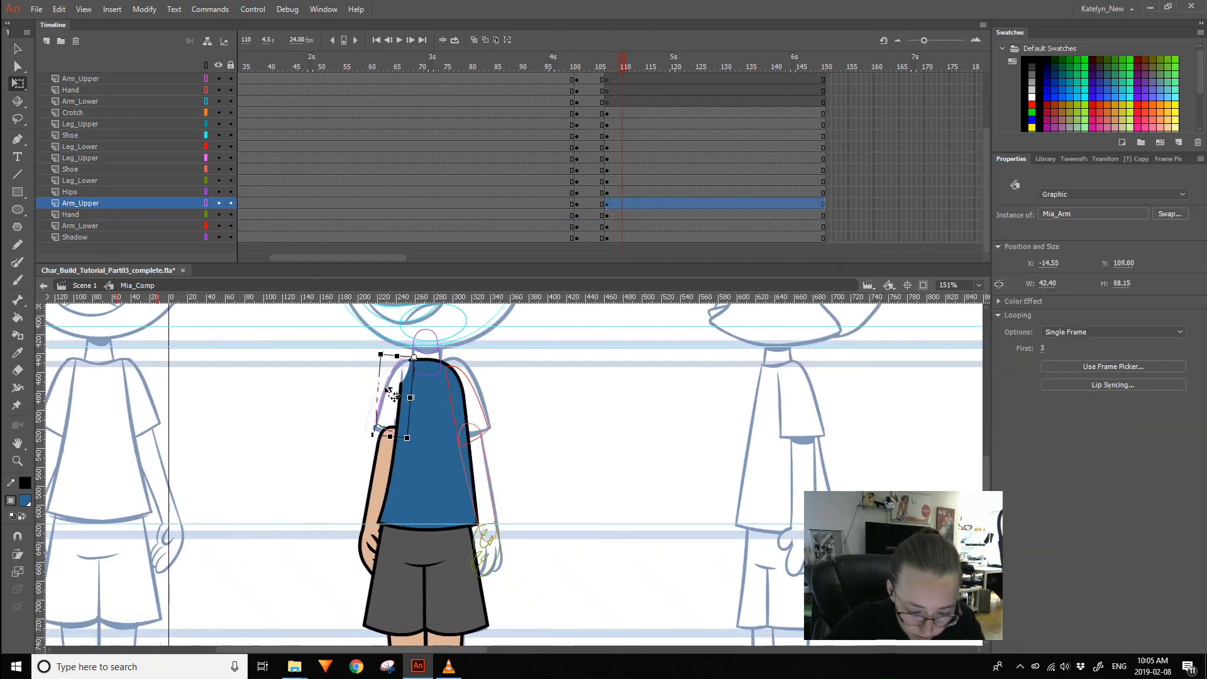
- Align the far lower arm and hand with the guide in full outline view, and restore the filled view
{"action": "key", "text": "ctrl+alt+shift+o"}
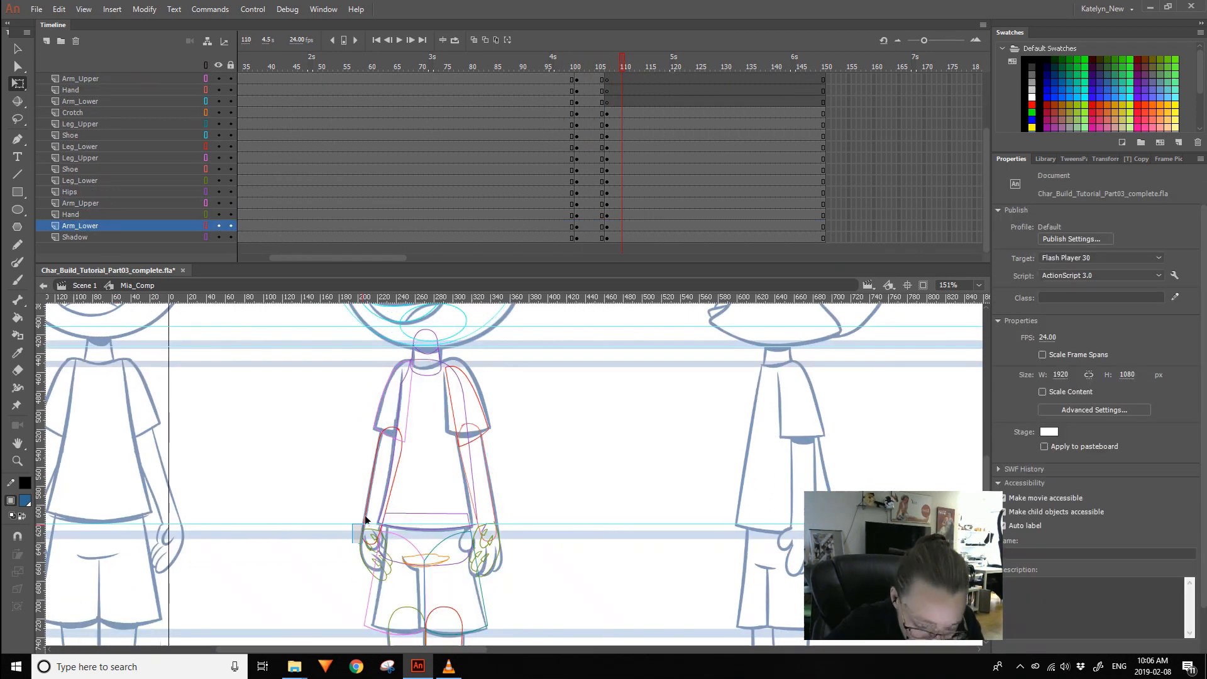
{"action": "left_click", "coordinate": [367, 527]}
{"action": "left_click", "coordinate": [383, 495], "text": "shift"}
{"action": "key", "text": "ctrl+alt+shift+o"}
{"action": "key", "text": "space"}
{"action": "left_click_drag", "start_coordinate": [569, 508], "coordinate": [520, 497]}
- Hide the crotch and leg layers and show the torso as an outline to expose the guide
{"action": "left_click", "coordinate": [217, 113]}
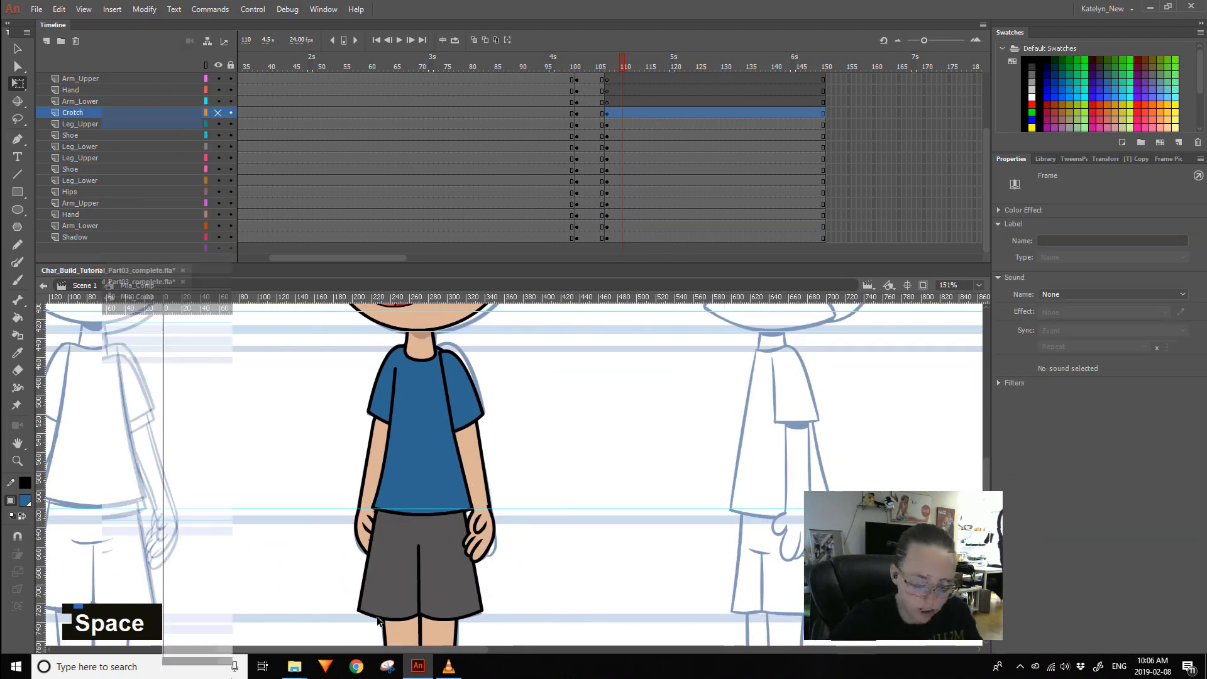
{"action": "left_click_drag", "start_coordinate": [218, 124], "coordinate": [217, 182]}
{"action": "left_click_drag", "start_coordinate": [528, 427], "coordinate": [551, 488]}
{"action": "left_click_drag", "start_coordinate": [622, 65], "coordinate": [613, 84]}
{"action": "left_click", "coordinate": [406, 452]}
{"action": "left_click", "coordinate": [206, 89]}
- Open the near sleeve's Mia_Arm symbol and reshape the sleeve on its new frame to match the guide
{"action": "double_click", "coordinate": [435, 459]}
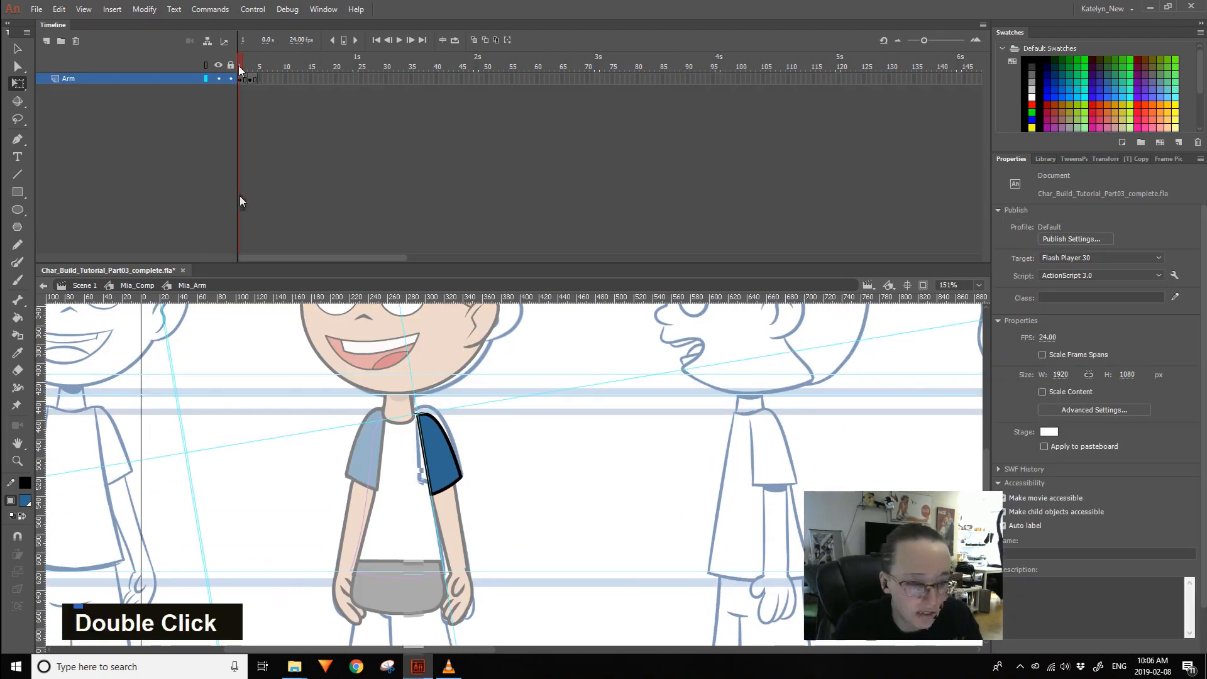
{"action": "left_click", "coordinate": [137, 285]}
{"action": "double_click", "coordinate": [434, 449]}
{"action": "left_click", "coordinate": [244, 77]}
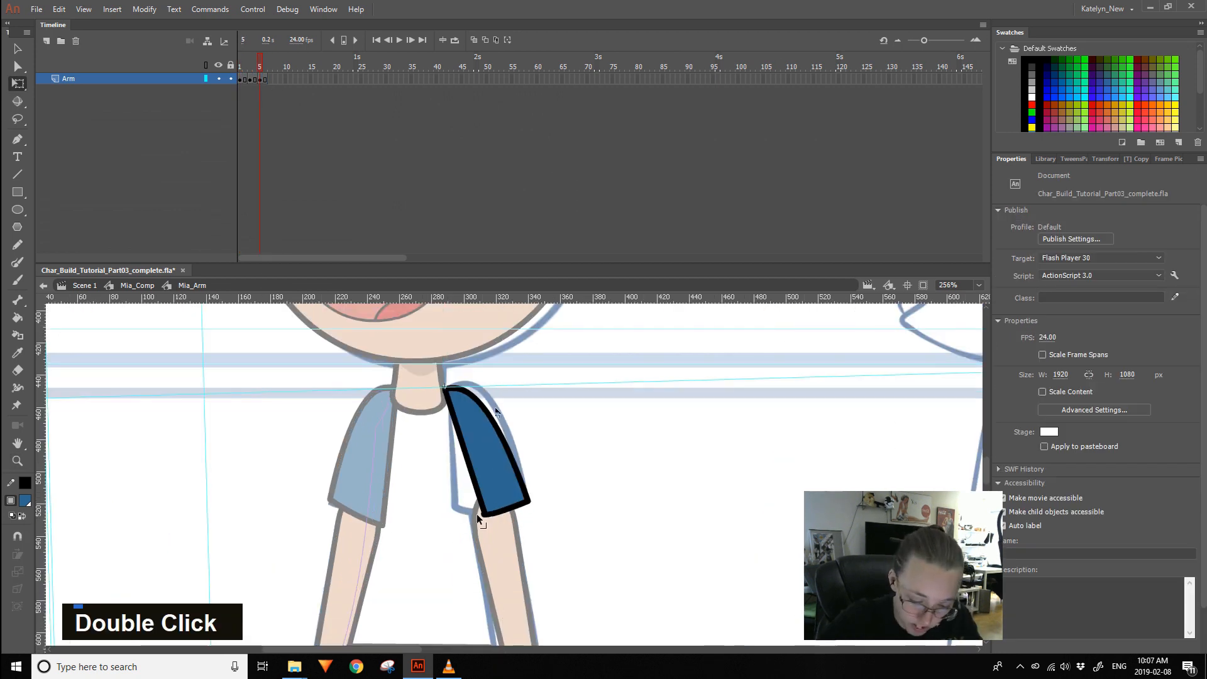
{"action": "double_click", "coordinate": [476, 515]}
{"action": "double_click", "coordinate": [476, 502]}
{"action": "double_click", "coordinate": [596, 499]}
- Open the near hand's Mia_Hand symbol and clear the old hand artwork from frame 5
{"action": "left_click_drag", "start_coordinate": [559, 607], "coordinate": [557, 499]}
{"action": "left_click", "coordinate": [205, 124], "text": "alt"}
{"action": "left_click_drag", "start_coordinate": [521, 587], "coordinate": [569, 515]}
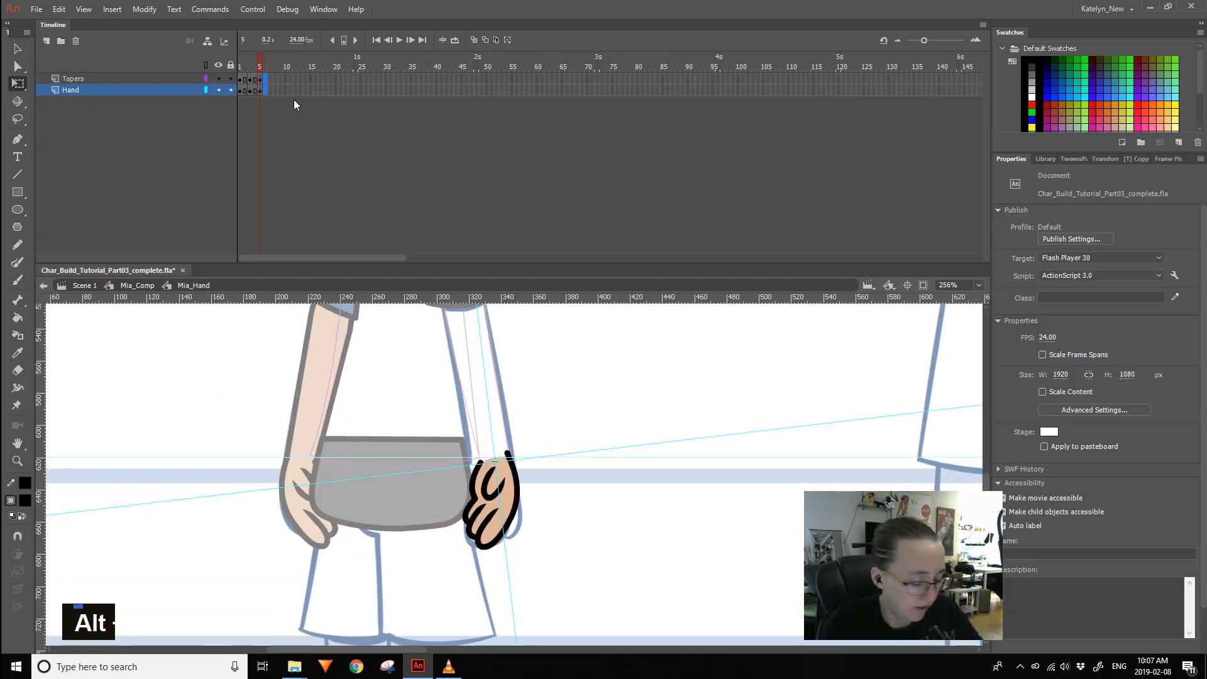
{"action": "key", "text": "F5"}
{"action": "left_click", "coordinate": [507, 484]}
{"action": "key", "text": "i"}
{"action": "left_click", "coordinate": [512, 477]}
{"action": "key", "text": "Delete"}
- Draw straight lines over the guide for the near hand's thumb and first finger
{"action": "left_click", "coordinate": [18, 461]}
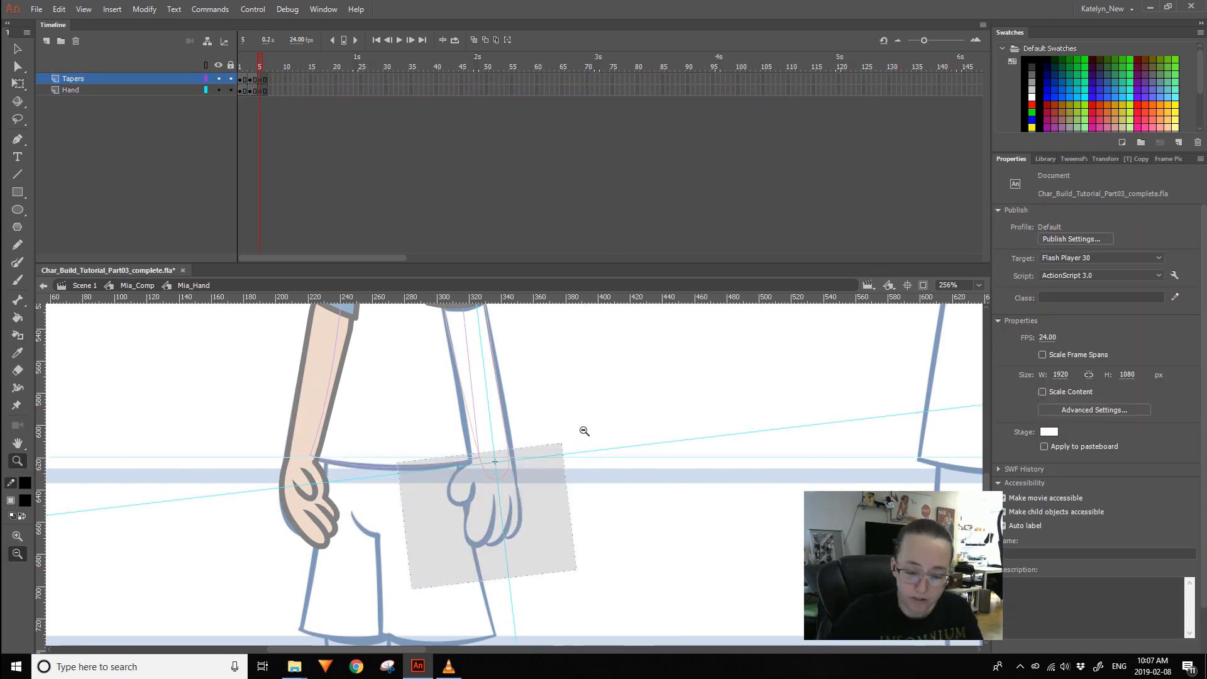
{"action": "left_click_drag", "start_coordinate": [582, 415], "coordinate": [455, 572]}
{"action": "left_click", "coordinate": [17, 178]}
{"action": "left_click_drag", "start_coordinate": [414, 409], "coordinate": [367, 473]}
{"action": "left_click_drag", "start_coordinate": [356, 465], "coordinate": [400, 498]}
{"action": "left_click_drag", "start_coordinate": [425, 447], "coordinate": [396, 499]}
{"action": "mouse_move", "coordinate": [419, 481]}
{"action": "left_mouse_down"}
{"action": "mouse_move", "coordinate": [400, 589]}
{"action": "mouse_move", "coordinate": [452, 593]}
{"action": "left_mouse_up"}
{"action": "left_click_drag", "start_coordinate": [474, 481], "coordinate": [431, 616]}
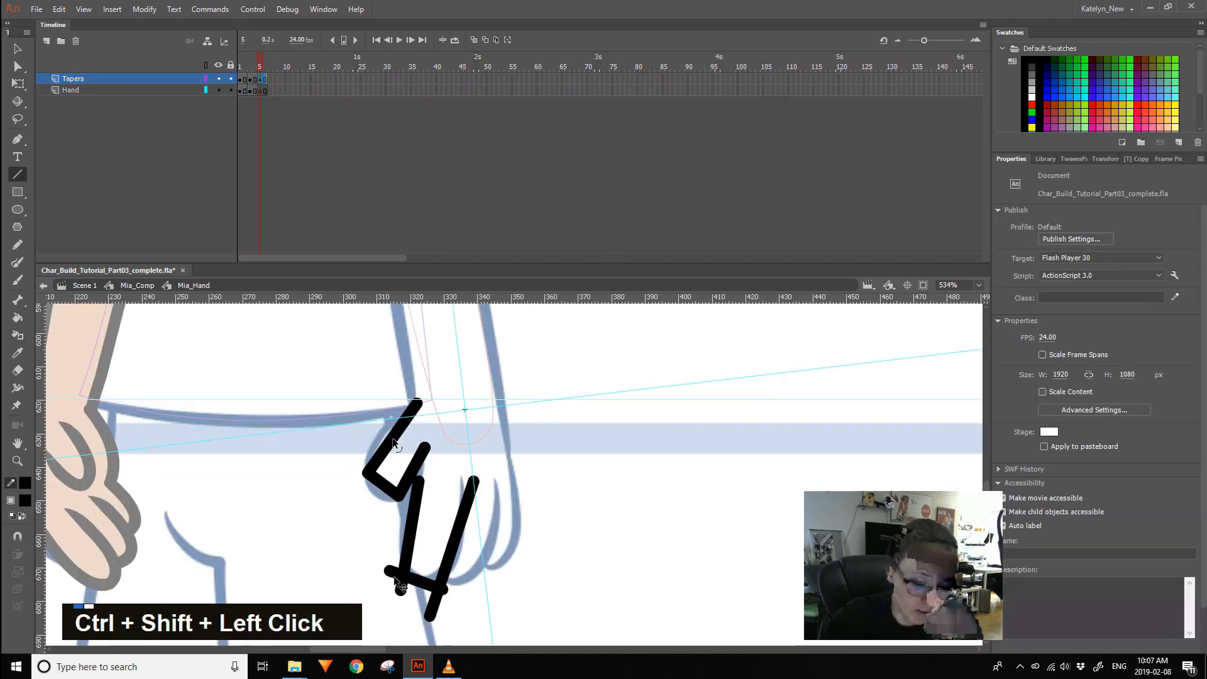
- Delete the overshooting line ends and bend the thumb and first finger lines to follow the guide
{"action": "key", "text": "Delete"}
{"action": "left_click_drag", "start_coordinate": [389, 442], "coordinate": [376, 435]}
{"action": "key", "text": "ctrl+g"}
{"action": "left_click_drag", "start_coordinate": [436, 520], "coordinate": [410, 463]}
{"action": "left_click_drag", "start_coordinate": [401, 575], "coordinate": [409, 545]}
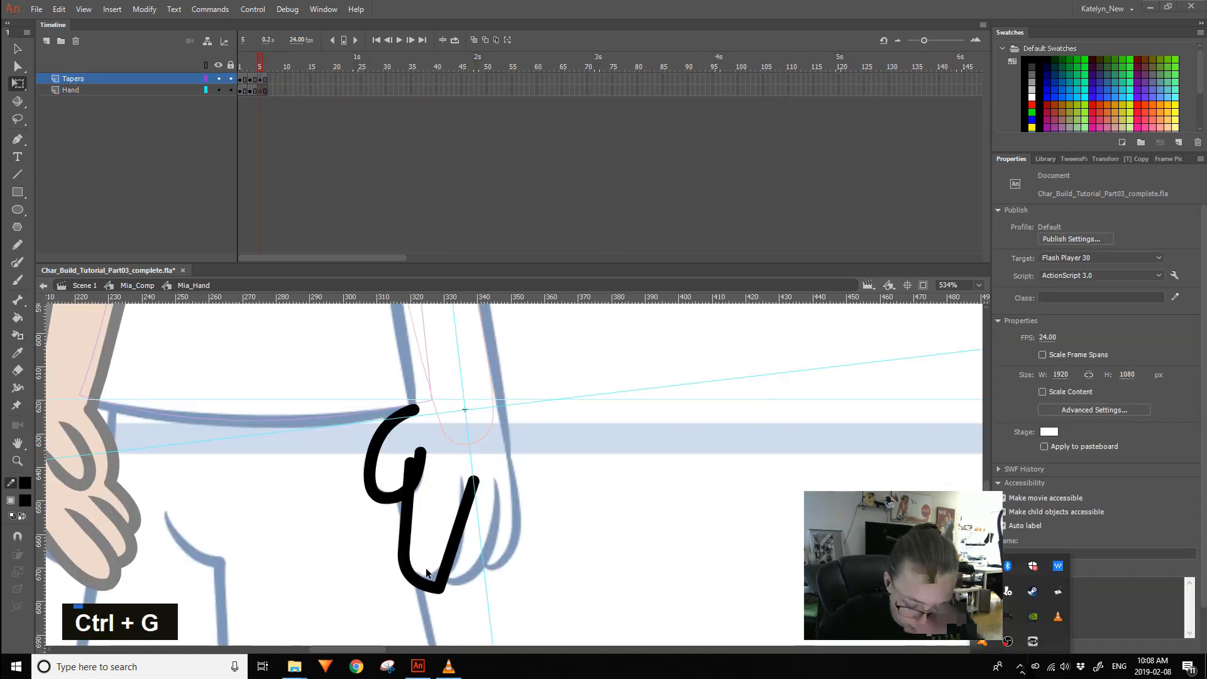
{"action": "left_click_drag", "start_coordinate": [439, 588], "coordinate": [433, 579]}
- Draw and curve the remaining fingers and outer hand edge, group the finger lines, and delete the spare segment beside the thumb
{"action": "left_click_drag", "start_coordinate": [477, 522], "coordinate": [559, 521]}
{"action": "key", "text": "n"}
{"action": "mouse_move", "coordinate": [496, 483]}
{"action": "left_mouse_down"}
{"action": "mouse_move", "coordinate": [471, 566]}
{"action": "mouse_move", "coordinate": [489, 553]}
{"action": "left_mouse_up"}
{"action": "double_click", "coordinate": [462, 520]}
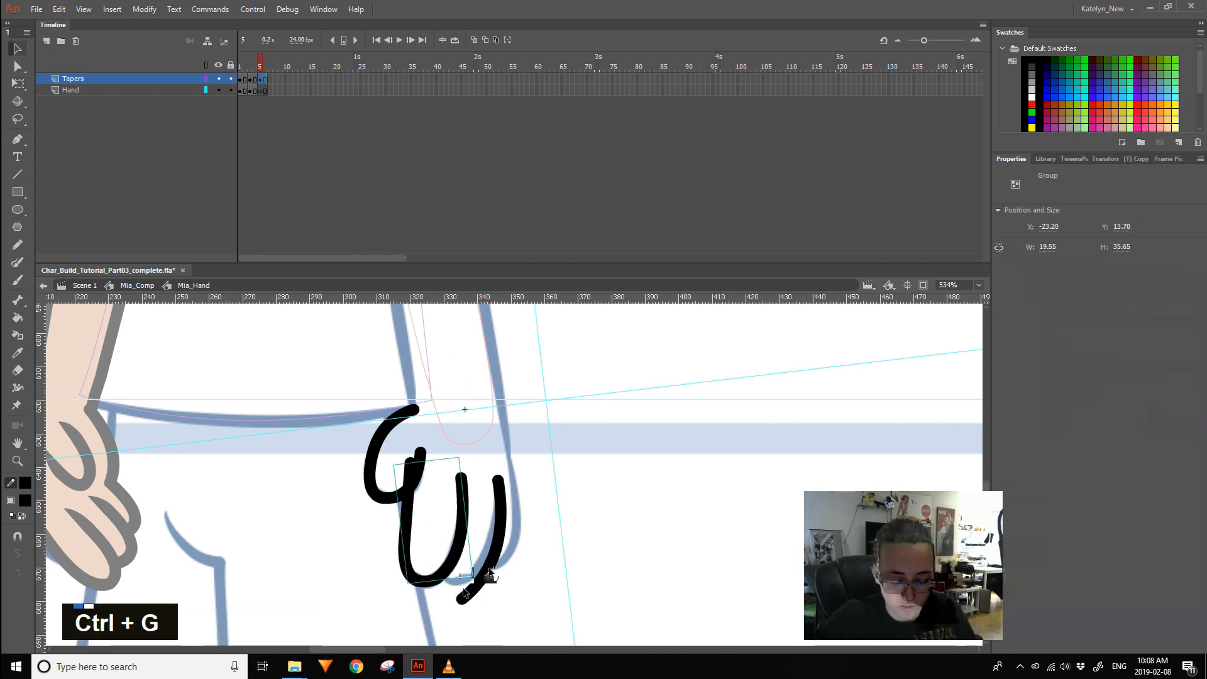
{"action": "key", "text": "ctrl+g"}
{"action": "left_click_drag", "start_coordinate": [463, 593], "coordinate": [443, 579]}
{"action": "left_click_drag", "start_coordinate": [510, 449], "coordinate": [482, 569]}
{"action": "left_click_drag", "start_coordinate": [508, 469], "coordinate": [500, 395]}
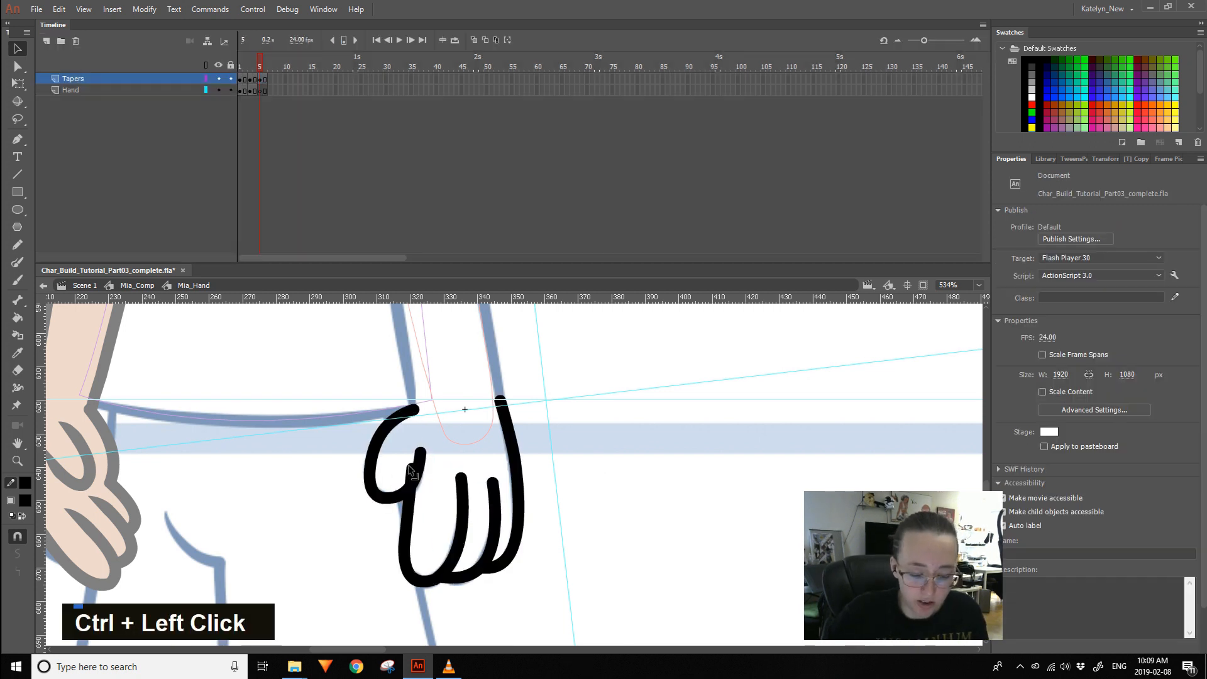
{"action": "left_click", "coordinate": [410, 468], "text": "ctrl"}
{"action": "key", "text": "Delete"}
{"action": "double_click", "coordinate": [461, 483]}
{"action": "left_click", "coordinate": [1048, 409]}
{"action": "left_click", "coordinate": [1066, 424]}
{"action": "double_click", "coordinate": [474, 577]}
{"action": "key", "text": "period"}
{"action": "double_click", "coordinate": [461, 481]}
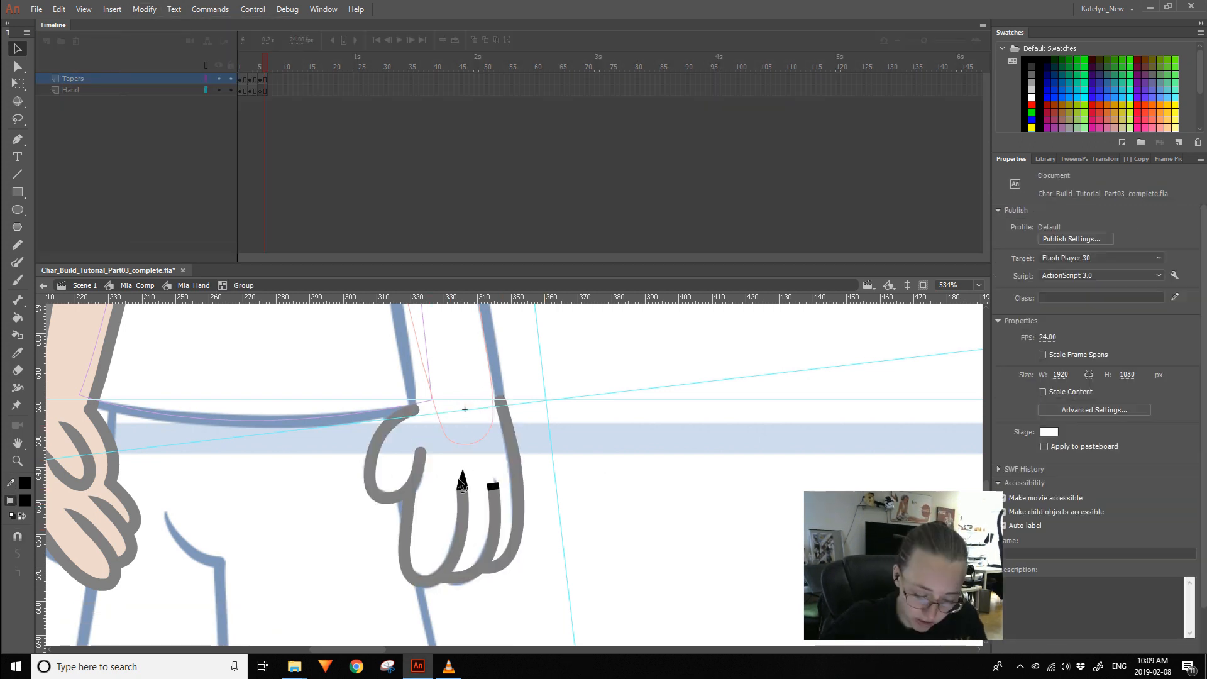
{"action": "key", "text": "ctrl+z"}
{"action": "key", "text": "ctrl+z"}
{"action": "key", "text": "ctrl+z"}
{"action": "key", "text": "ctrl+z"}
{"action": "key", "text": "ctrl+z"}
{"action": "key", "text": "ctrl+z"}
{"action": "key", "text": "ctrl+z"}
{"action": "key", "text": "ctrl+z"}
{"action": "key", "text": "ctrl+z"}
{"action": "key", "text": "ctrl+z"}
{"action": "key", "text": "ctrl+z"}
{"action": "key", "text": "ctrl+z"}
{"action": "key", "text": "ctrl+z"}
{"action": "key", "text": "ctrl+z"}
{"action": "key", "text": "ctrl+z"}
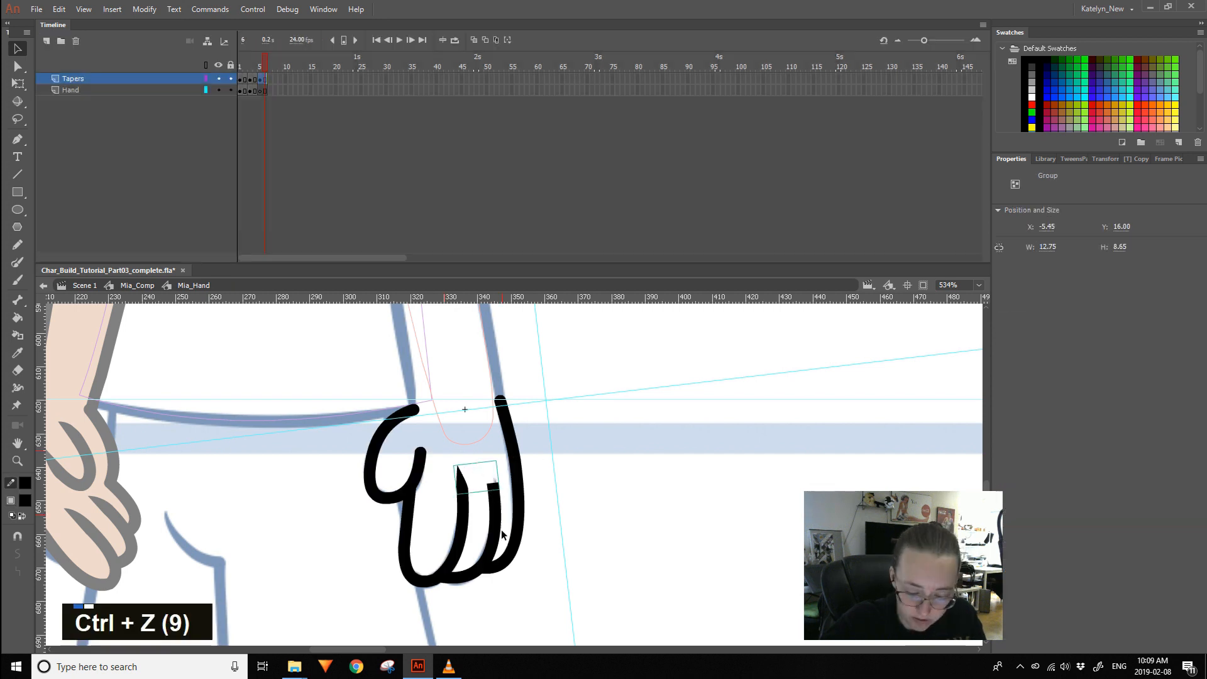
- Convert the grouped finger separation lines to fills and taper them to points
{"action": "double_click", "coordinate": [462, 497]}
{"action": "left_click", "coordinate": [144, 9]}
{"action": "mouse_move", "coordinate": [188, 131]}
{"action": "left_click", "coordinate": [377, 180]}
{"action": "left_click", "coordinate": [559, 444]}
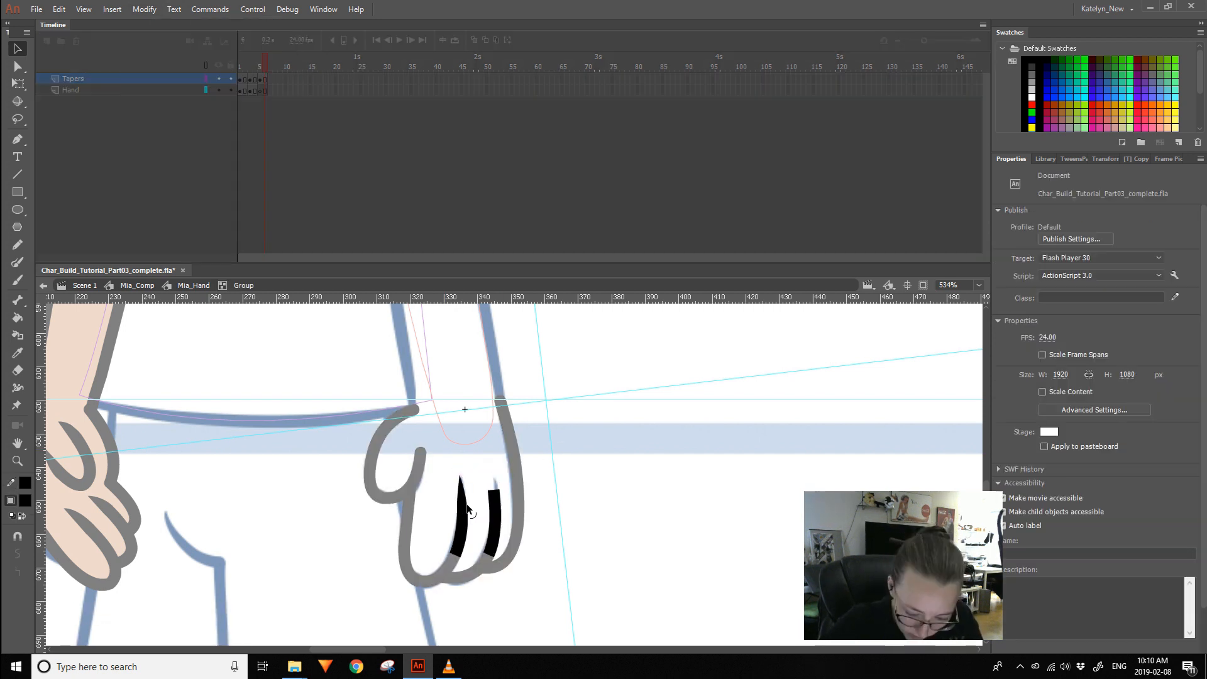
- Taper the end of the near hand's thumb line to a point and return to the Mia_Hand symbol
{"action": "double_click", "coordinate": [433, 464]}
{"action": "key", "text": "space"}
{"action": "mouse_move", "coordinate": [430, 465]}
{"action": "left_mouse_down"}
{"action": "mouse_move", "coordinate": [469, 502]}
{"action": "mouse_move", "coordinate": [459, 488]}
{"action": "left_mouse_up"}
{"action": "double_click", "coordinate": [459, 500]}
{"action": "left_click", "coordinate": [1060, 423]}
{"action": "left_click", "coordinate": [478, 490]}
{"action": "double_click", "coordinate": [586, 491]}
- Fill the redrawn hand with the skin tone and delete the closing line and leftover stroke at the wrist
{"action": "left_click", "coordinate": [258, 72]}
{"action": "key", "text": "i"}
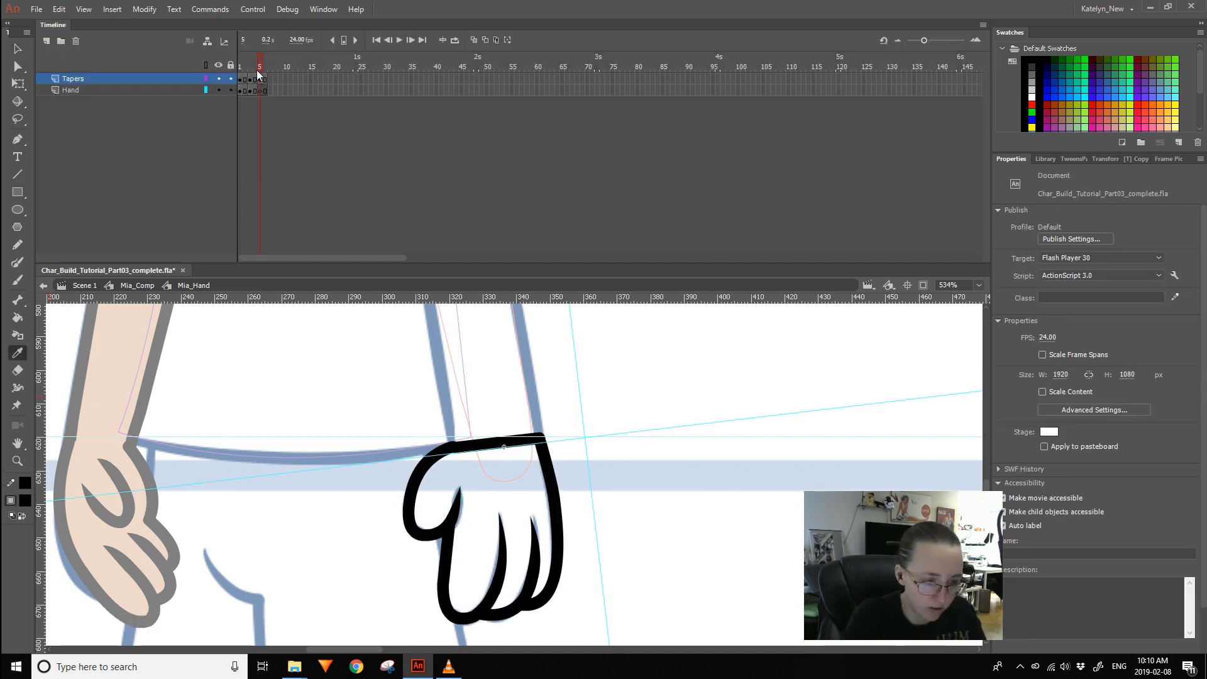
{"action": "left_click", "coordinate": [499, 493]}
{"action": "key", "text": "Delete"}
{"action": "key", "text": "Delete"}
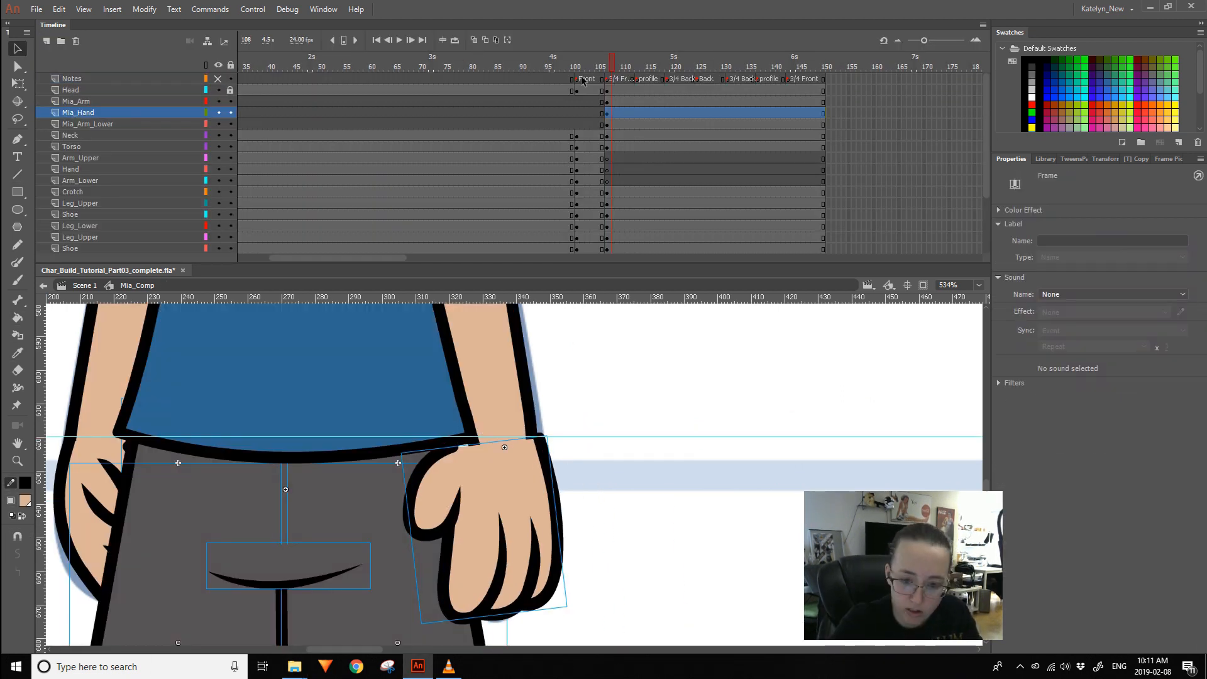
{"action": "left_click", "coordinate": [593, 423]}
{"action": "double_click", "coordinate": [594, 423]}
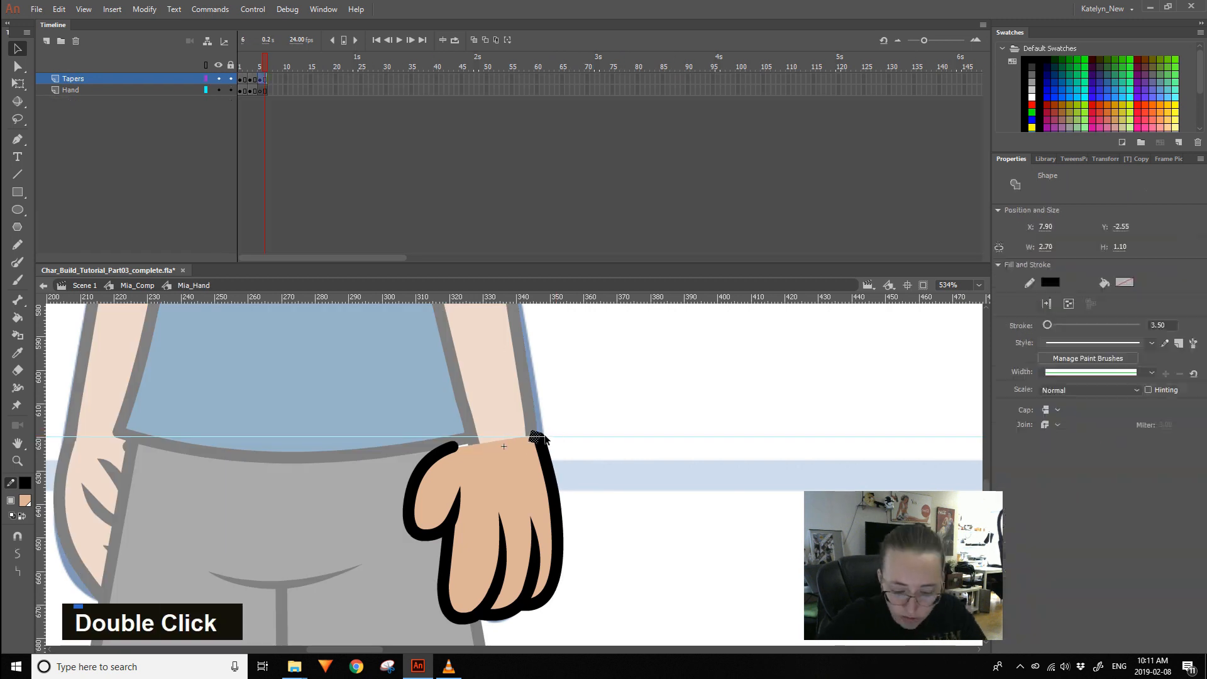
{"action": "key", "text": "Delete"}
{"action": "key", "text": "Delete"}
- Open the near arm's Mia_Arm_Lower symbol at frame 5 and adjust the anchor points at its wrist end
{"action": "double_click", "coordinate": [517, 412]}
{"action": "double_click", "coordinate": [516, 412]}
{"action": "left_click", "coordinate": [18, 83]}
{"action": "left_click", "coordinate": [248, 79]}
{"action": "left_click", "coordinate": [377, 371]}
{"action": "double_click", "coordinate": [23, 131]}
{"action": "left_click", "coordinate": [465, 421]}
{"action": "key", "text": "v"}
- Smooth the inner and outer edge strokes of the lower arm near the wrist
{"action": "left_click", "coordinate": [496, 481], "text": "ctrl+shift"}
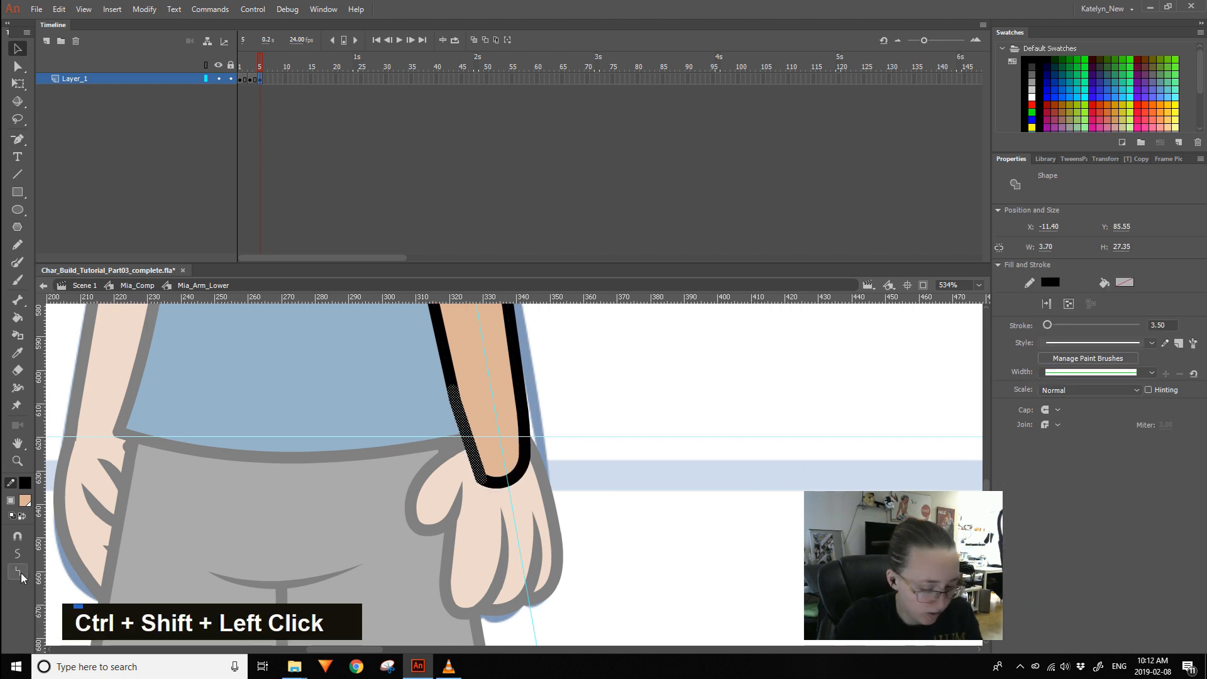
{"action": "double_click", "coordinate": [568, 371]}
{"action": "mouse_move", "coordinate": [538, 460]}
{"action": "left_mouse_down"}
{"action": "mouse_move", "coordinate": [577, 489]}
{"action": "mouse_move", "coordinate": [558, 463]}
{"action": "left_mouse_up"}
{"action": "double_click", "coordinate": [554, 454]}
{"action": "left_click", "coordinate": [24, 567], "text": "ctrl+shift"}
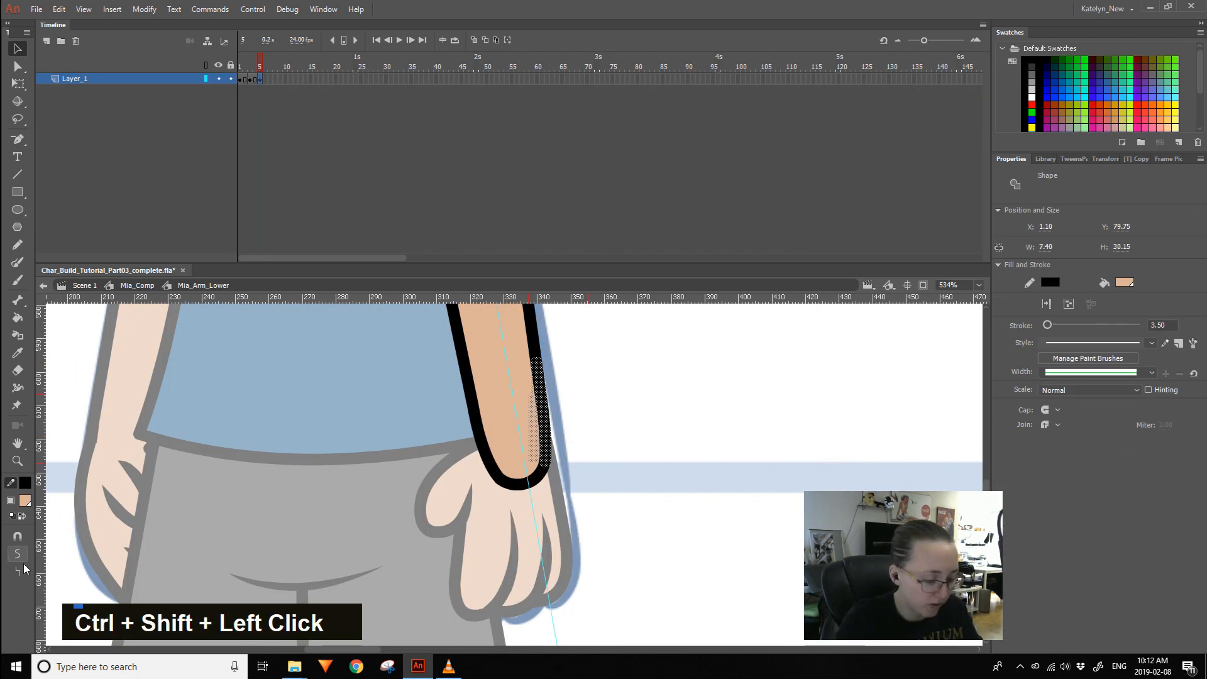
- Reshape the lower arm's wrist curve to meet the hand and return to Mia_Comp
{"action": "double_click", "coordinate": [548, 466]}
{"action": "double_click", "coordinate": [503, 403]}
{"action": "left_click_drag", "start_coordinate": [448, 366], "coordinate": [498, 485]}
{"action": "left_click", "coordinate": [592, 398]}
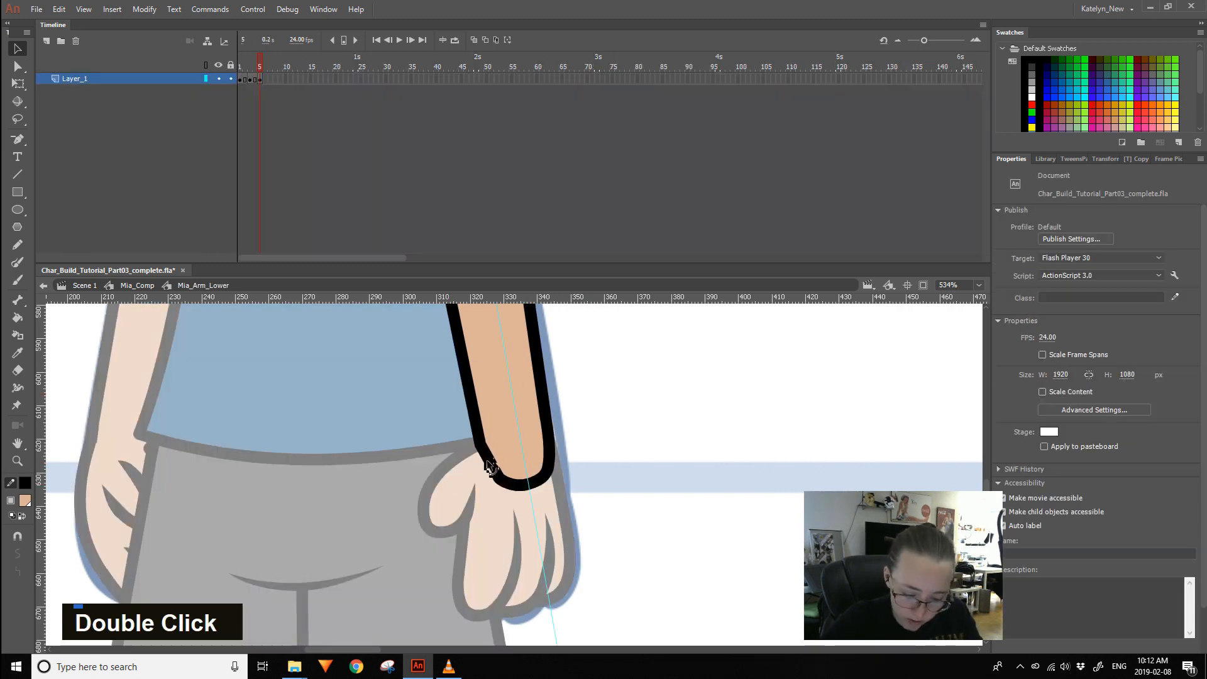
{"action": "double_click", "coordinate": [592, 398]}
{"action": "double_click", "coordinate": [543, 502]}
{"action": "double_click", "coordinate": [591, 444]}
{"action": "left_click", "coordinate": [592, 448], "text": "ctrl+shift"}
{"action": "key", "text": "ctrl+z"}
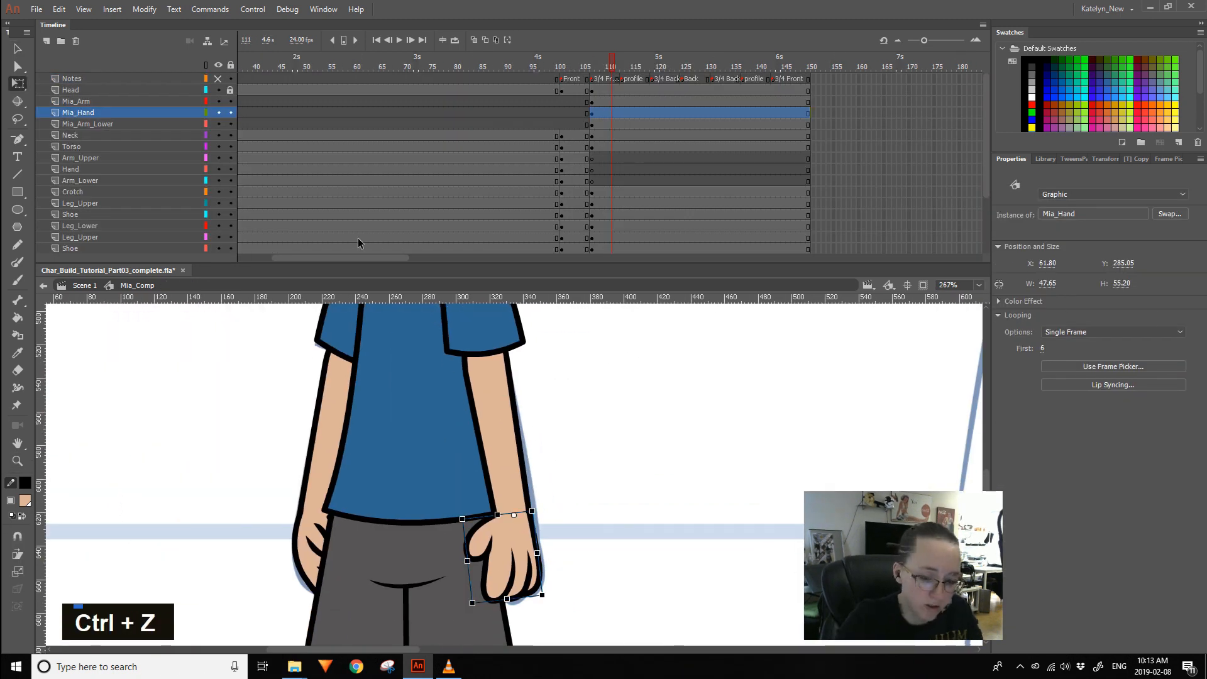
- Remove the extra anchor points at the elbow end of the near lower arm to round it off
{"action": "left_click", "coordinate": [468, 367]}
{"action": "double_click", "coordinate": [467, 367]}
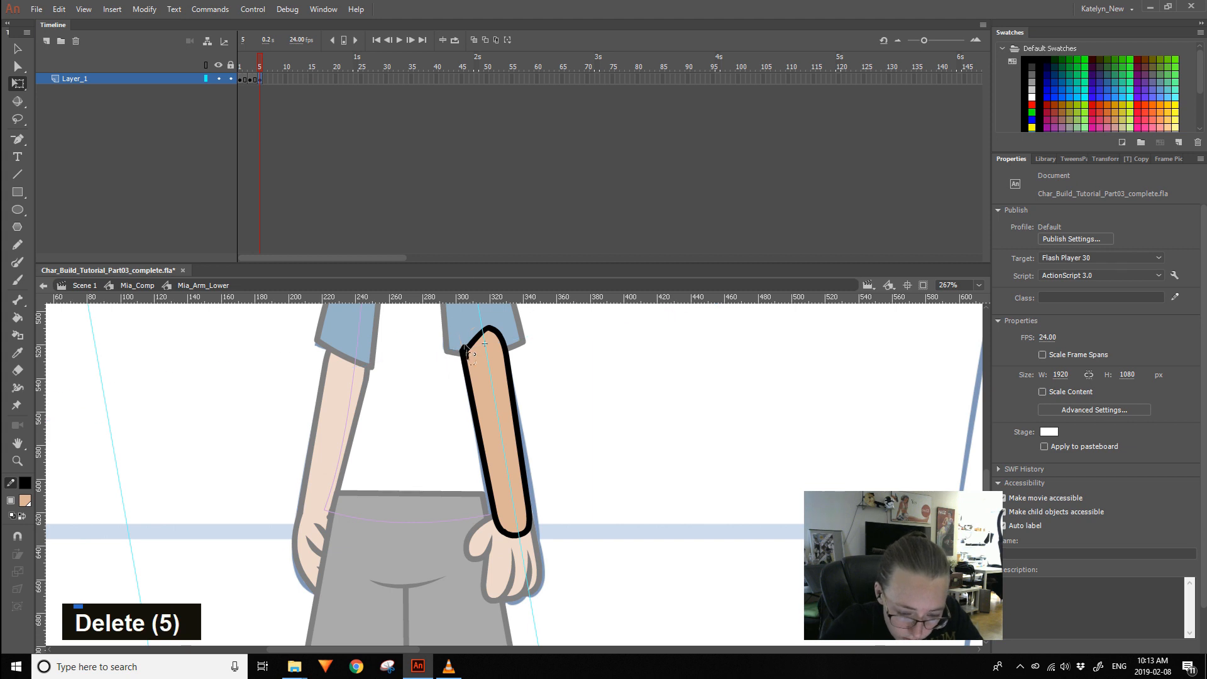
{"action": "key", "text": "Delete"}
{"action": "key", "text": "Delete"}
{"action": "key", "text": "Delete"}
{"action": "key", "text": "Delete"}
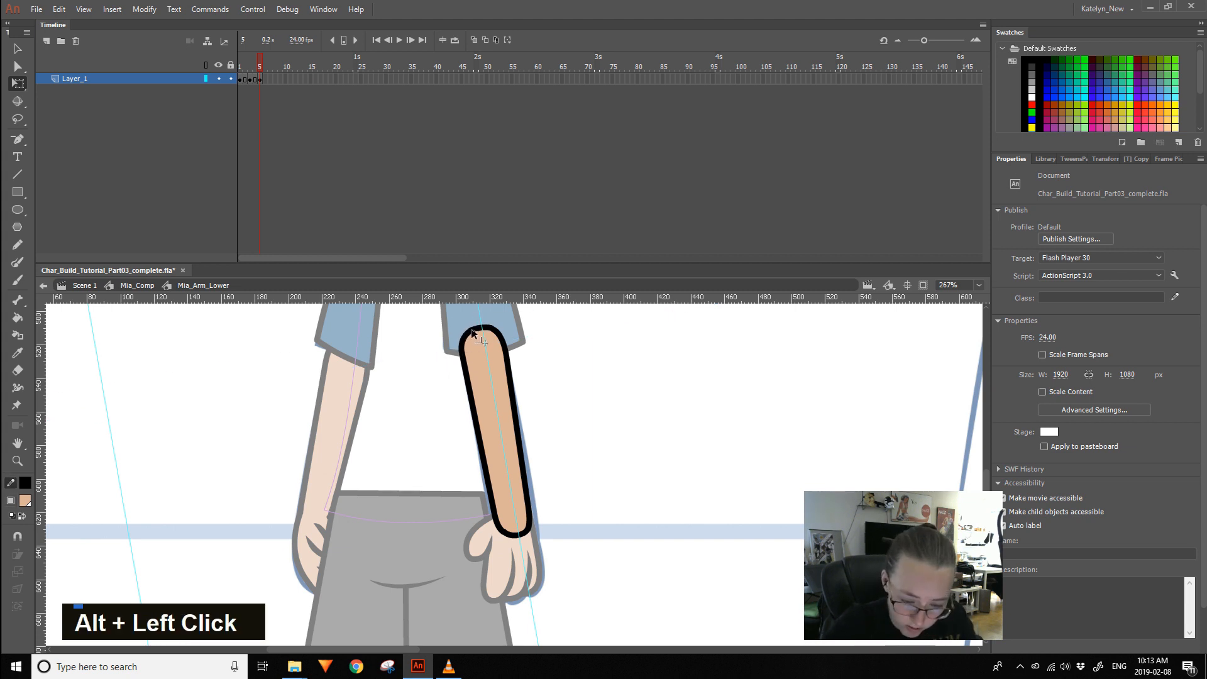
- Open the Mia_Arm symbol at frame 5, trim the top of the sleeve's inner line and open its end-segment group
{"action": "double_click", "coordinate": [556, 447]}
{"action": "left_click", "coordinate": [555, 447]}
{"action": "left_click_drag", "start_coordinate": [565, 480], "coordinate": [629, 616]}
{"action": "double_click", "coordinate": [553, 415]}
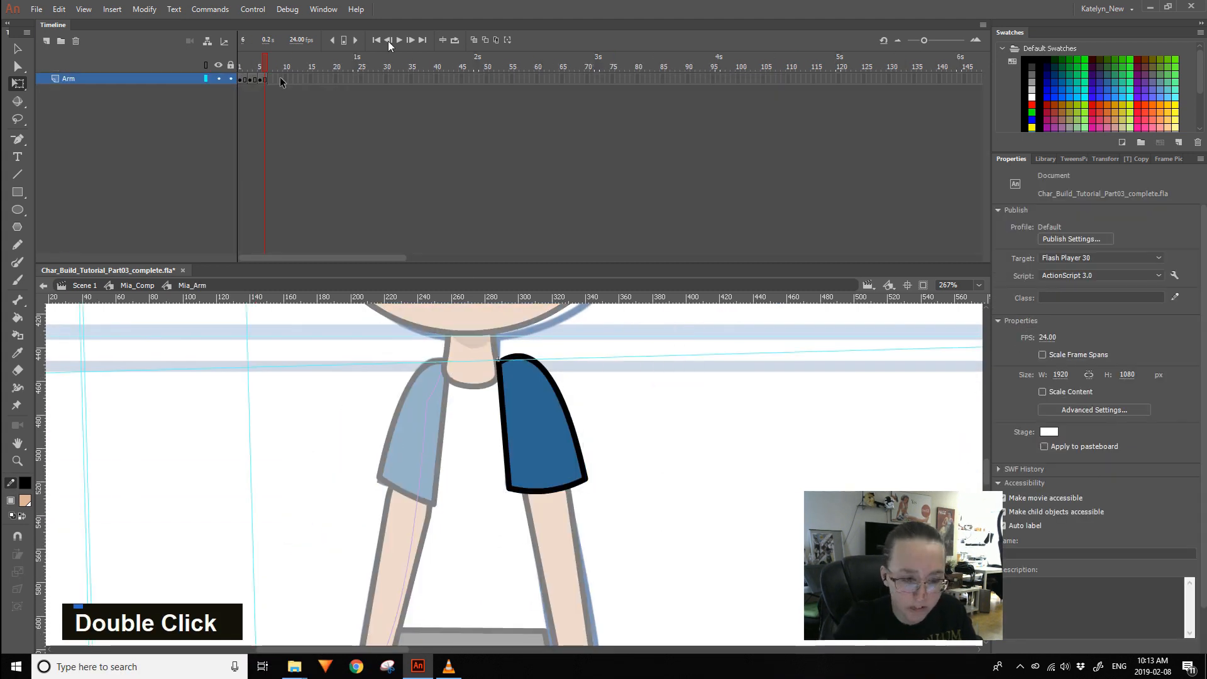
{"action": "left_click", "coordinate": [260, 79], "text": "ctrl+shift"}
{"action": "key", "text": "Delete"}
{"action": "double_click", "coordinate": [504, 408]}
{"action": "scroll", "coordinate": [583, 325], "scroll_direction": "up", "scroll_amount": 4}
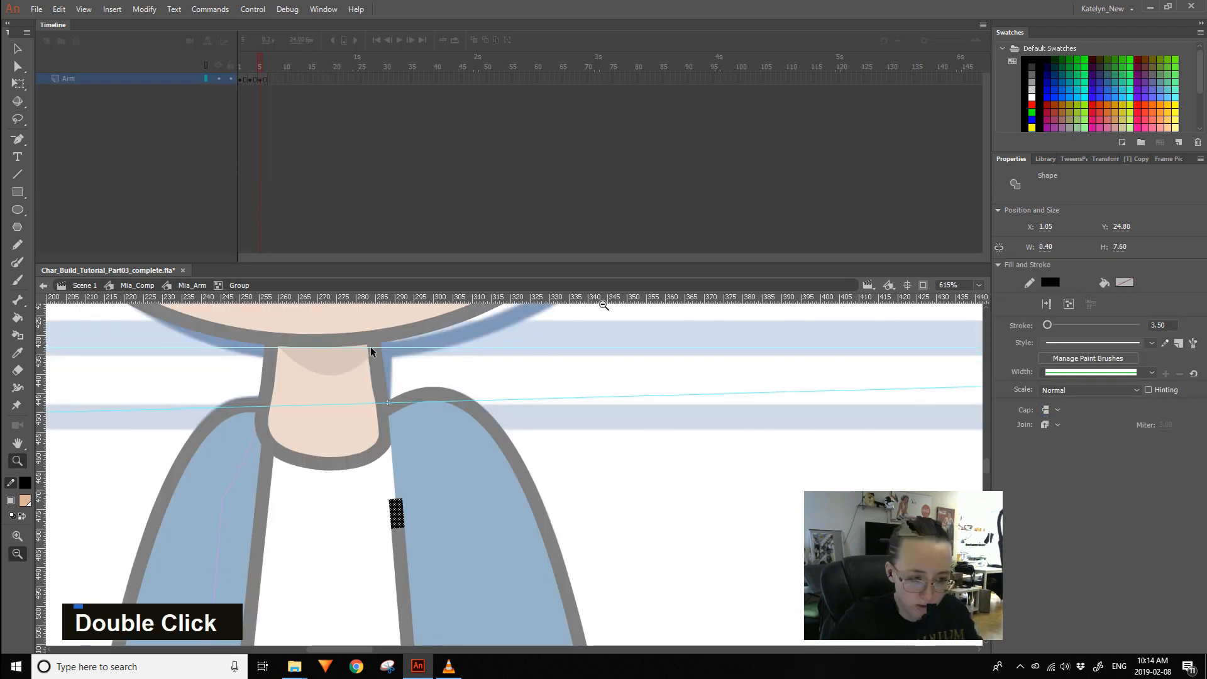
- Convert the end segment of the sleeve's inner line to a fill, taper it to a tip and close its group
{"action": "key", "text": "Tab"}
{"action": "left_click", "coordinate": [144, 9]}
{"action": "mouse_move", "coordinate": [207, 115]}
{"action": "left_click", "coordinate": [382, 196]}
{"action": "left_click", "coordinate": [429, 434]}
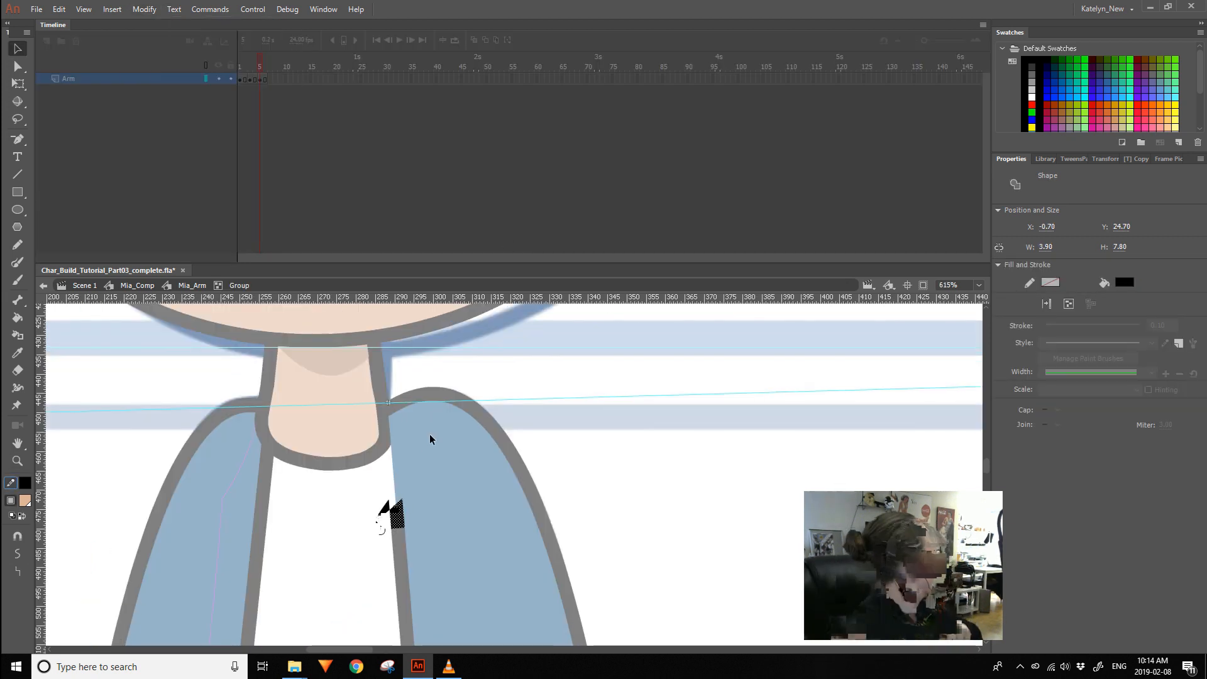
{"action": "key", "text": "space"}
{"action": "left_click_drag", "start_coordinate": [471, 422], "coordinate": [479, 390]}
{"action": "left_click", "coordinate": [479, 390], "text": "ctrl+alt"}
{"action": "double_click", "coordinate": [647, 477]}
{"action": "left_click_drag", "start_coordinate": [585, 492], "coordinate": [441, 350]}
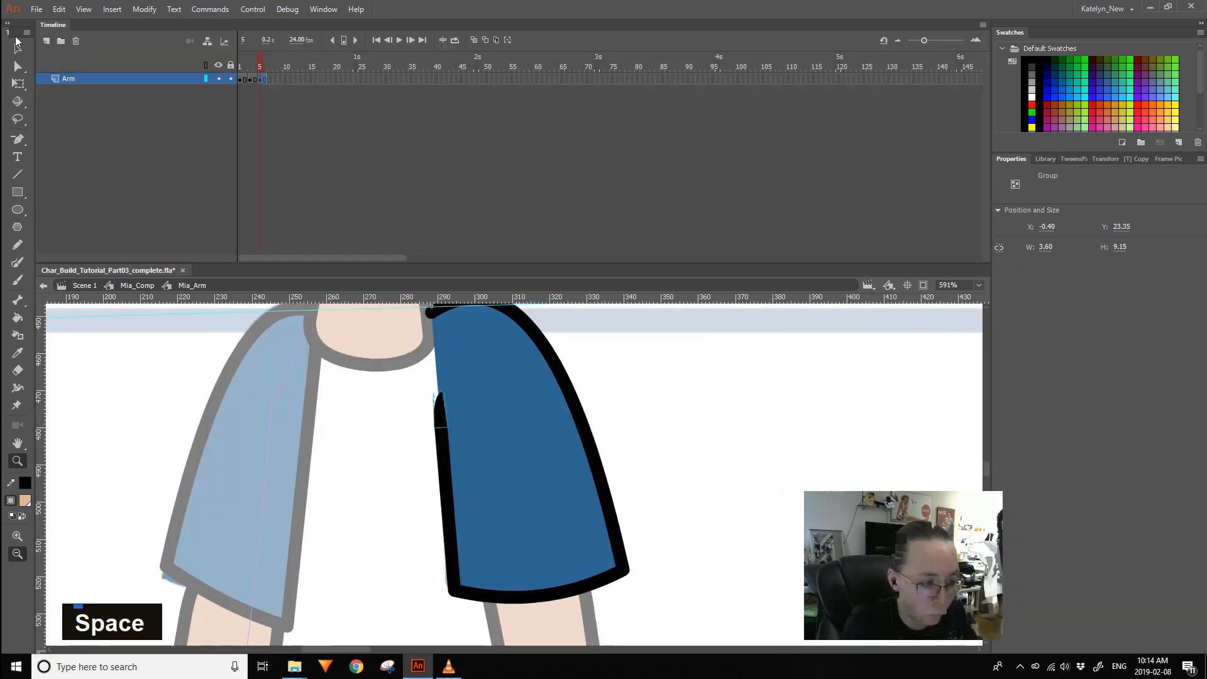
- Refine the pointed tip of the sleeve's inner line inside its group in Mia_Arm and close the group
{"action": "double_click", "coordinate": [442, 408]}
{"action": "left_click", "coordinate": [580, 598], "text": "ctrl+alt"}
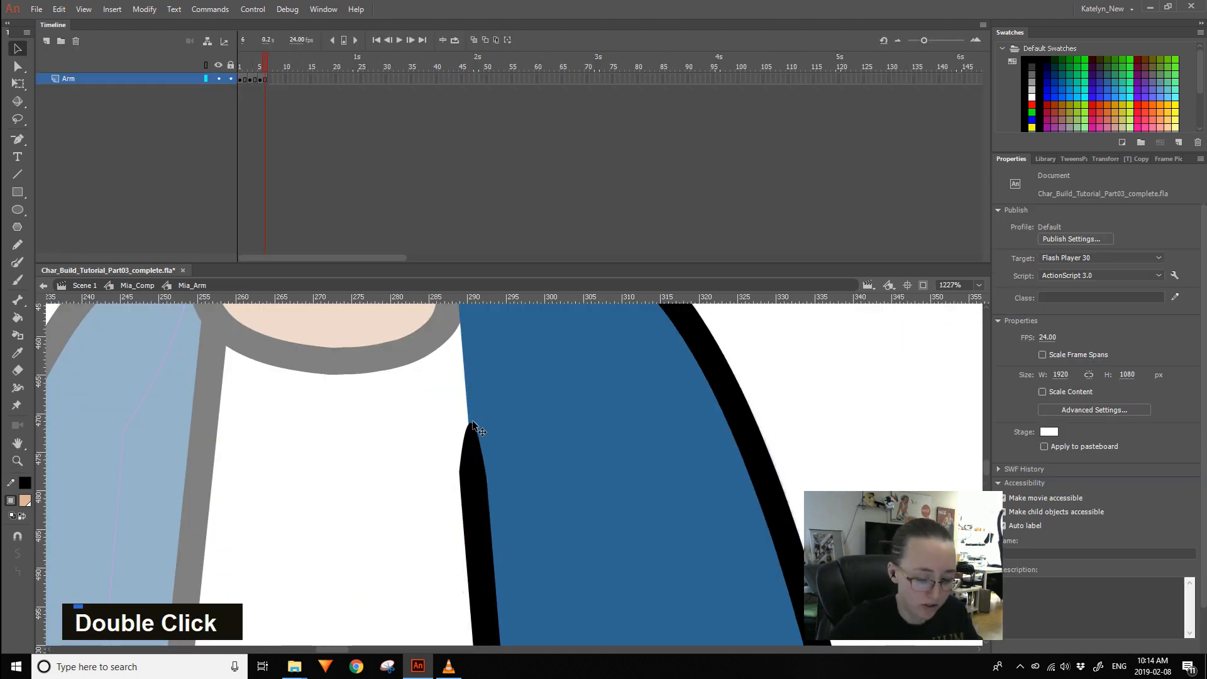
{"action": "double_click", "coordinate": [472, 447]}
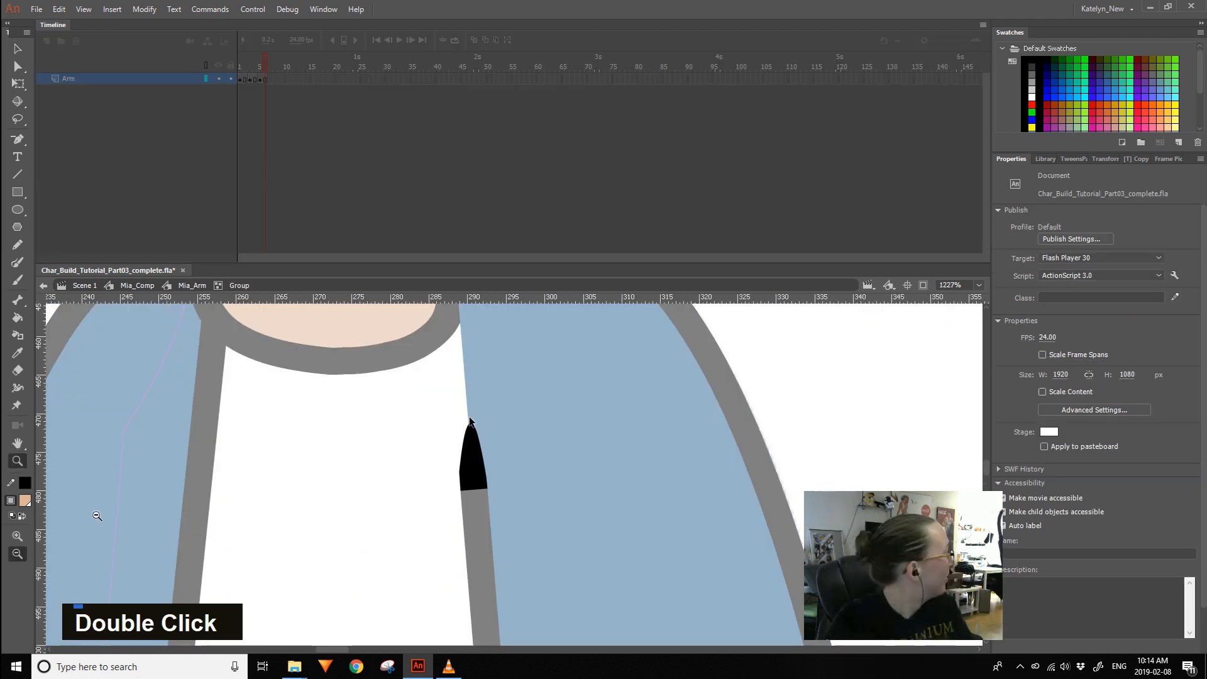
{"action": "double_click", "coordinate": [97, 517]}
{"action": "left_click", "coordinate": [765, 495], "text": "ctrl+shift"}
{"action": "left_click", "coordinate": [767, 495], "text": "ctrl+shift"}
{"action": "left_click", "coordinate": [658, 530]}
{"action": "key", "text": "space"}
{"action": "left_click_drag", "start_coordinate": [659, 559], "coordinate": [681, 425]}
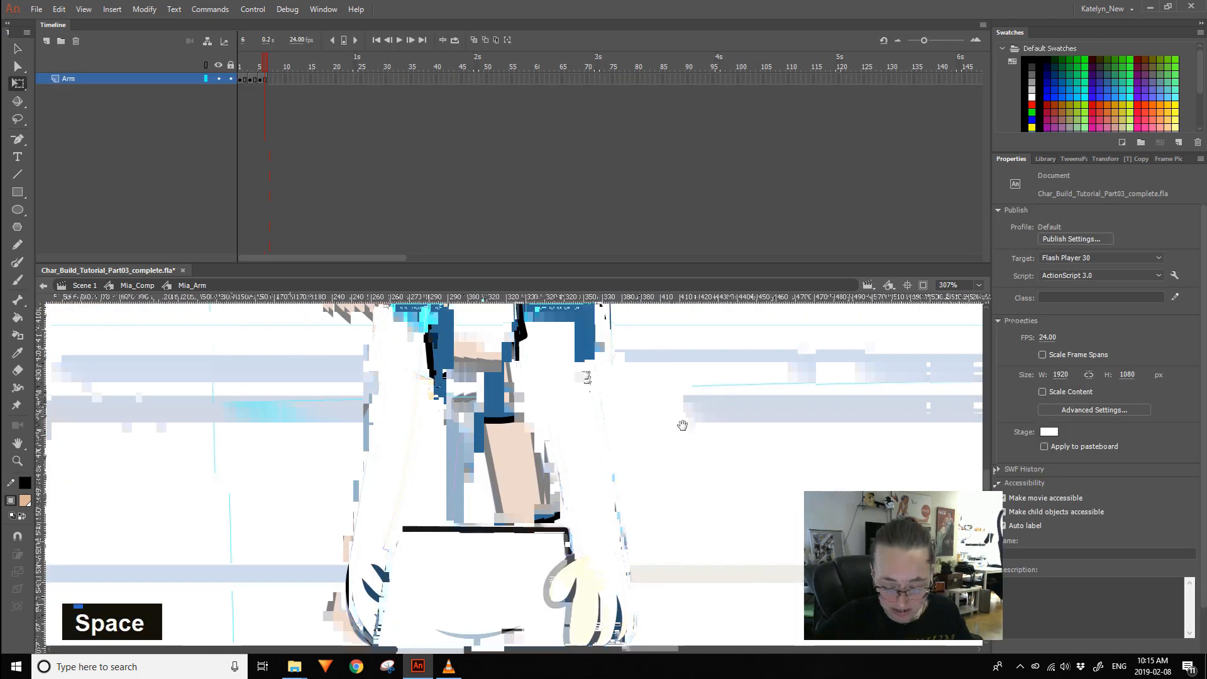
- Leave Mia_Arm, open the Mia_Torso symbol and undo the last three changes to the torso's far side line
{"action": "double_click", "coordinate": [619, 556]}
{"action": "double_click", "coordinate": [680, 496]}
{"action": "key", "text": "space"}
{"action": "left_click_drag", "start_coordinate": [686, 541], "coordinate": [682, 472]}
{"action": "double_click", "coordinate": [454, 475]}
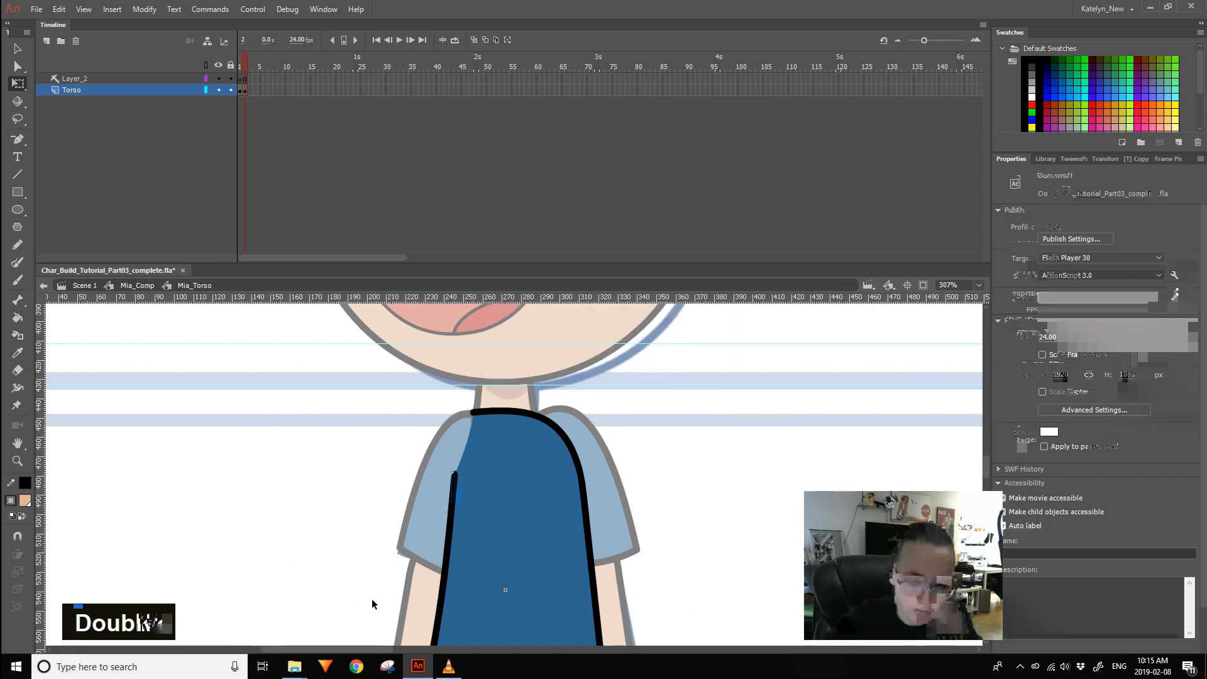
{"action": "key", "text": "ctrl+z"}
{"action": "key", "text": "ctrl+z"}
{"action": "key", "text": "ctrl+z"}
- Convert the upper end of the torso's far side line to a fill in its group and taper it to a point
{"action": "key", "text": "space"}
{"action": "left_click_drag", "start_coordinate": [420, 597], "coordinate": [424, 526]}
{"action": "left_click", "coordinate": [424, 525]}
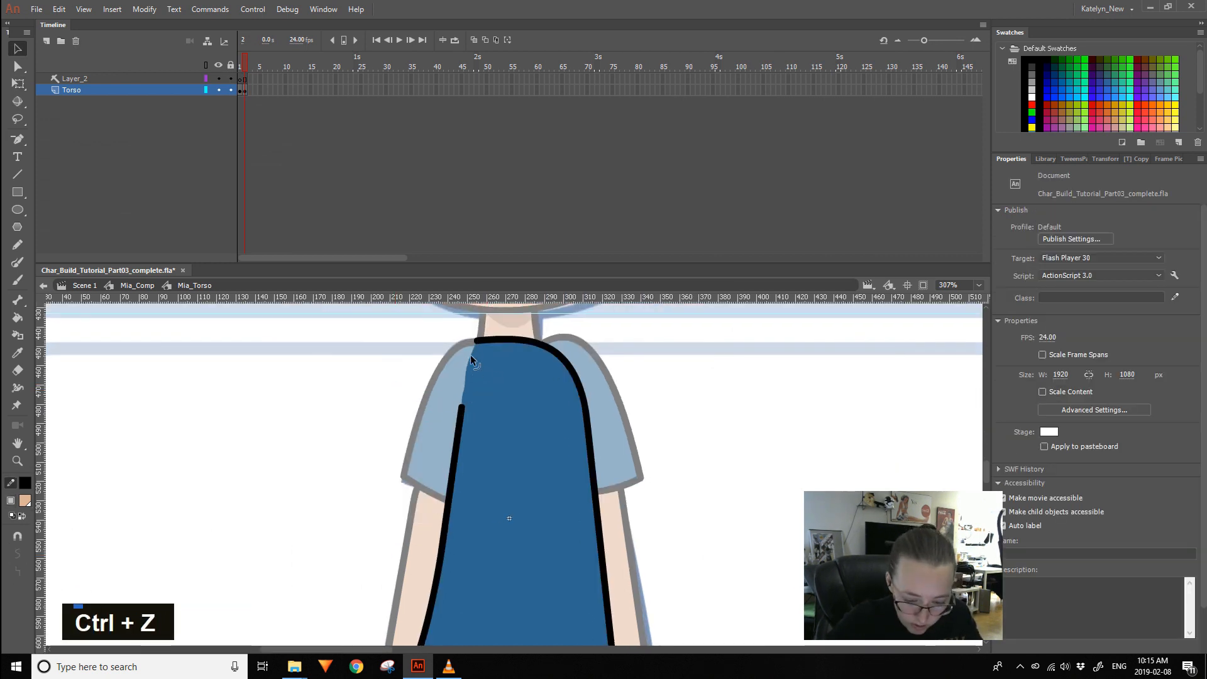
{"action": "double_click", "coordinate": [461, 409]}
{"action": "left_click", "coordinate": [144, 9]}
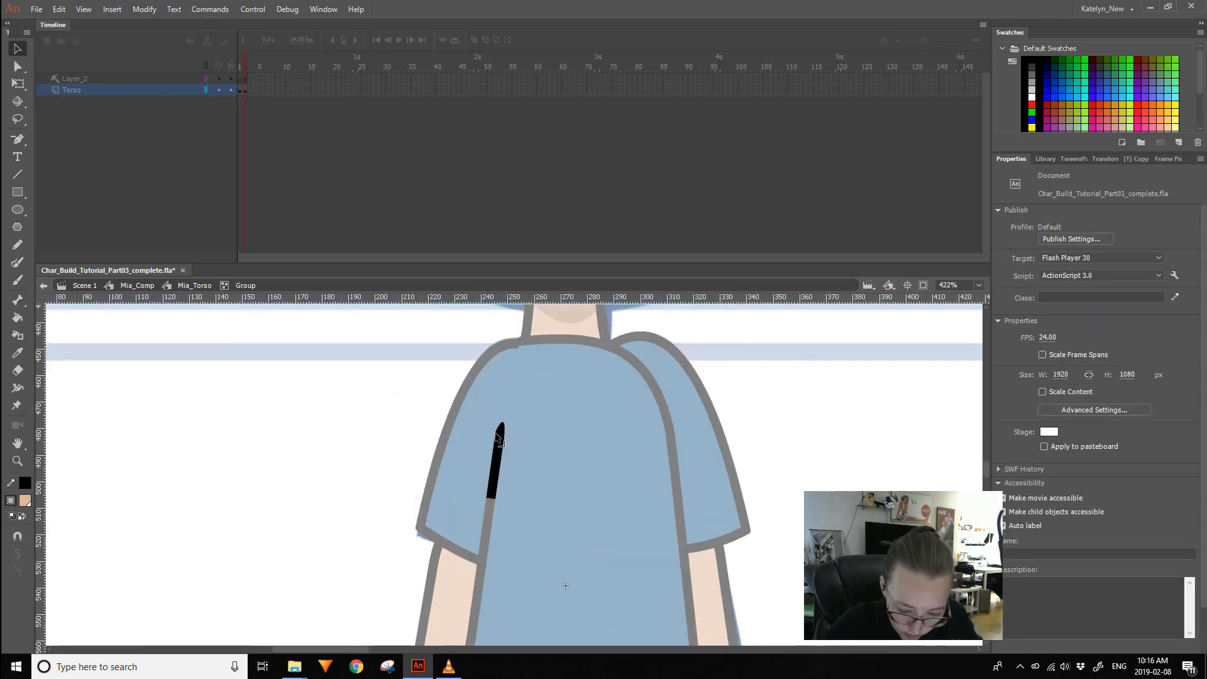
{"action": "double_click", "coordinate": [783, 377]}
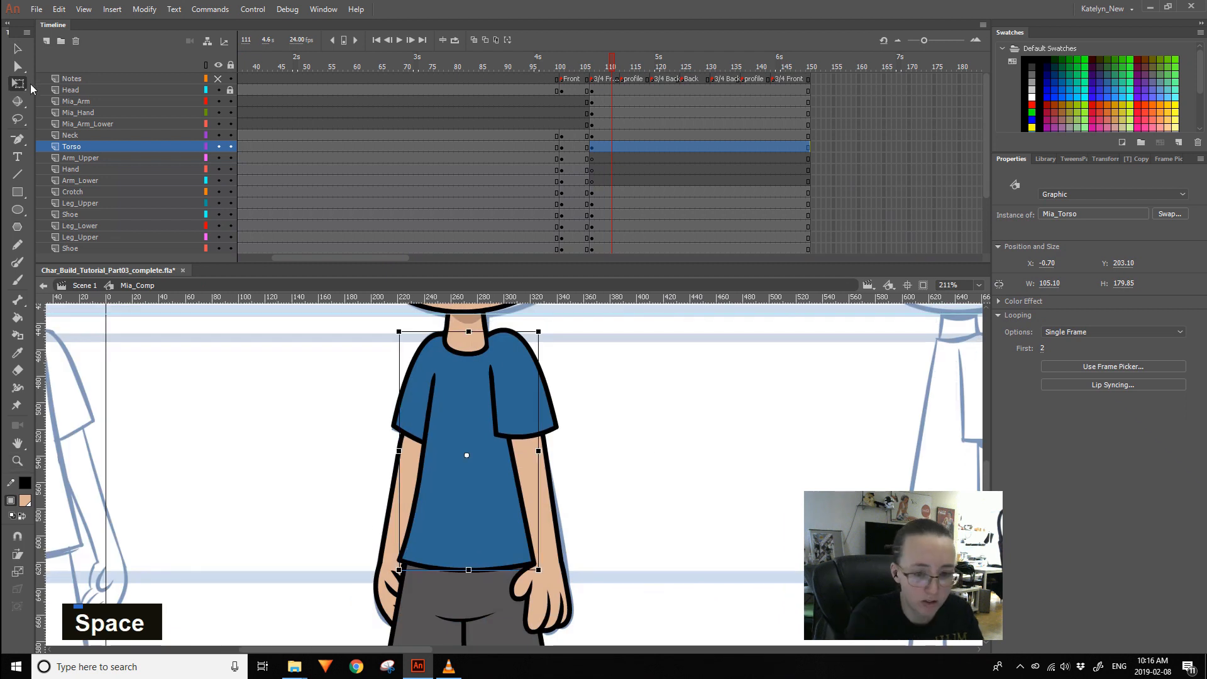
- Adjust the far sleeve's lower corner at frame 7 of Mia_Arm and select the far hand in Mia_Comp
{"action": "key", "text": "space"}
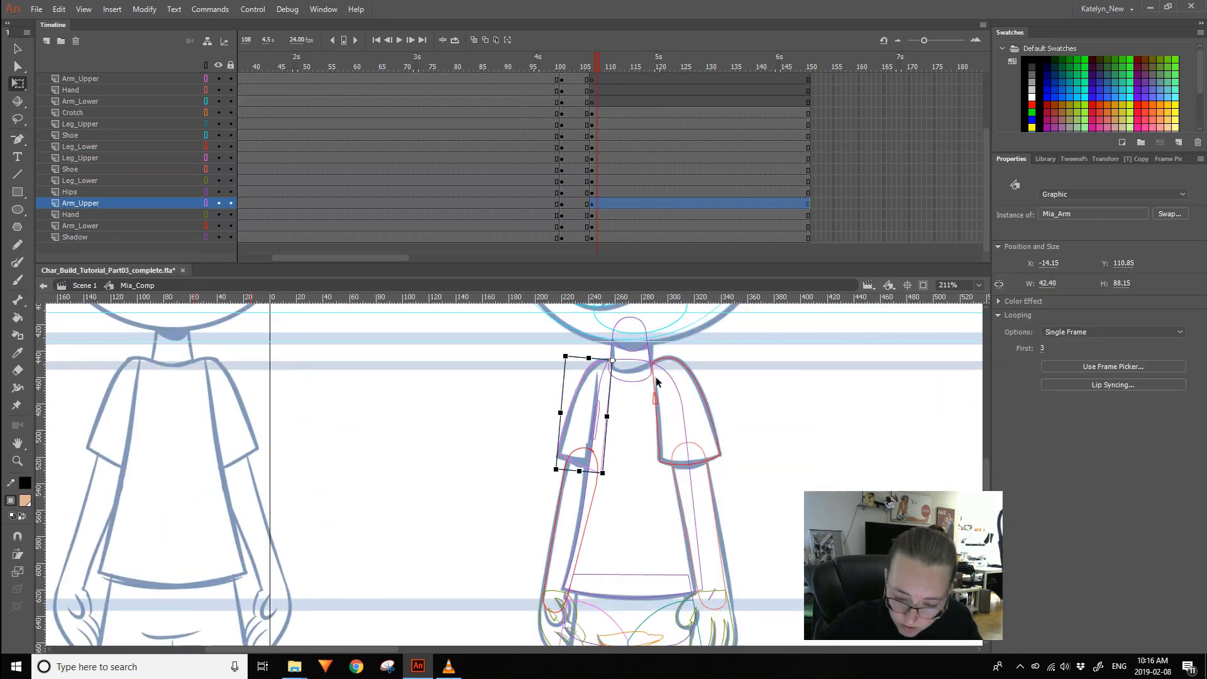
{"action": "double_click", "coordinate": [601, 402]}
{"action": "left_click", "coordinate": [269, 68]}
{"action": "left_click_drag", "start_coordinate": [591, 470], "coordinate": [587, 463]}
{"action": "double_click", "coordinate": [522, 463]}
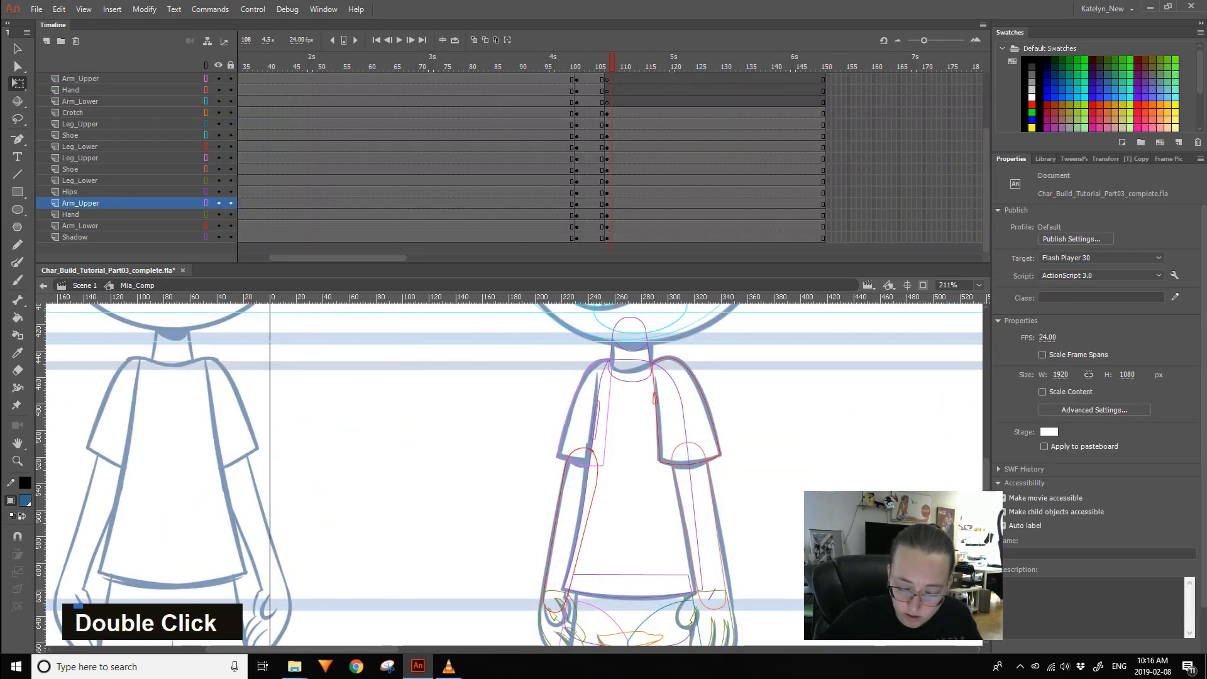
{"action": "left_click", "coordinate": [513, 553]}
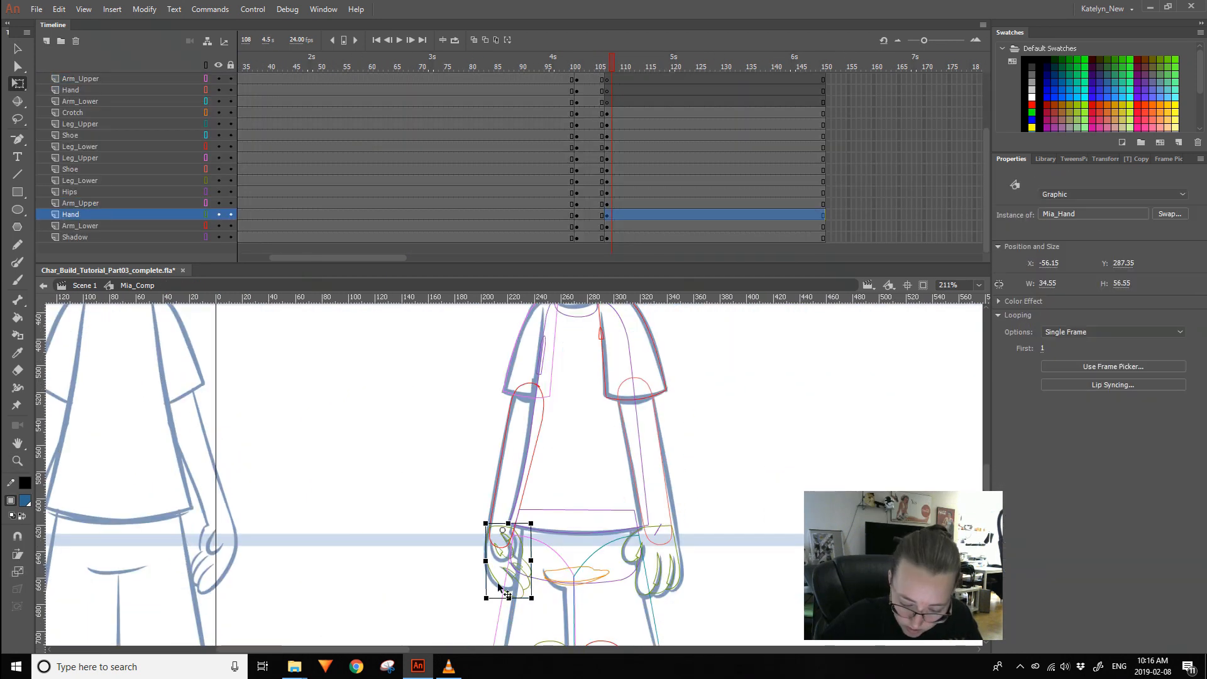
{"action": "mouse_move", "coordinate": [531, 482]}
{"action": "left_mouse_down"}
{"action": "mouse_move", "coordinate": [613, 482]}
{"action": "mouse_move", "coordinate": [539, 475]}
{"action": "left_mouse_up"}
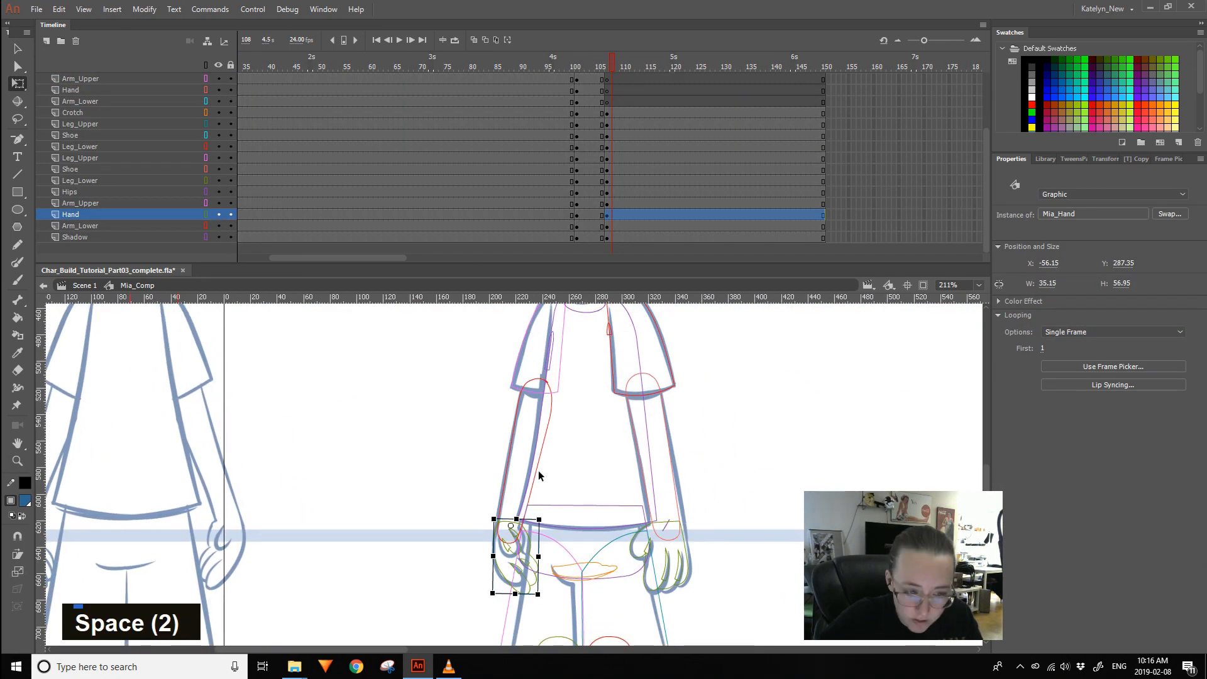
- Open the Mia_Neck symbol with the Line tool active and insert a blank keyframe for the three-quarter neck
{"action": "double_click", "coordinate": [499, 459]}
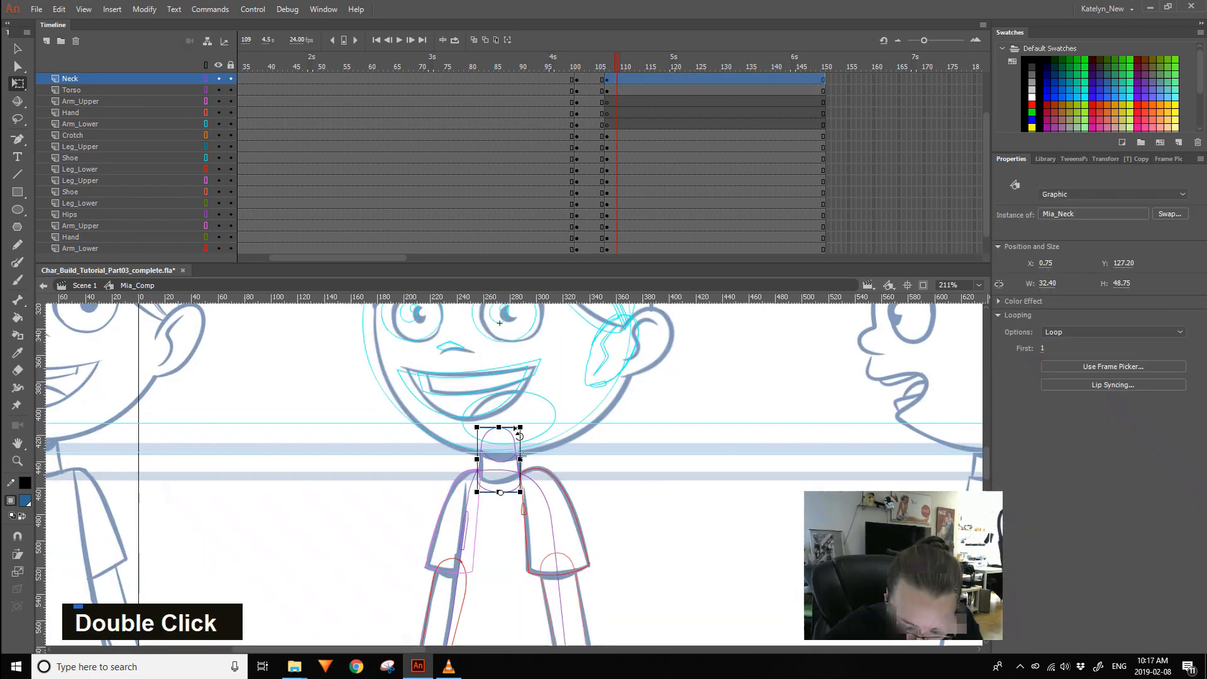
{"action": "key", "text": "F5"}
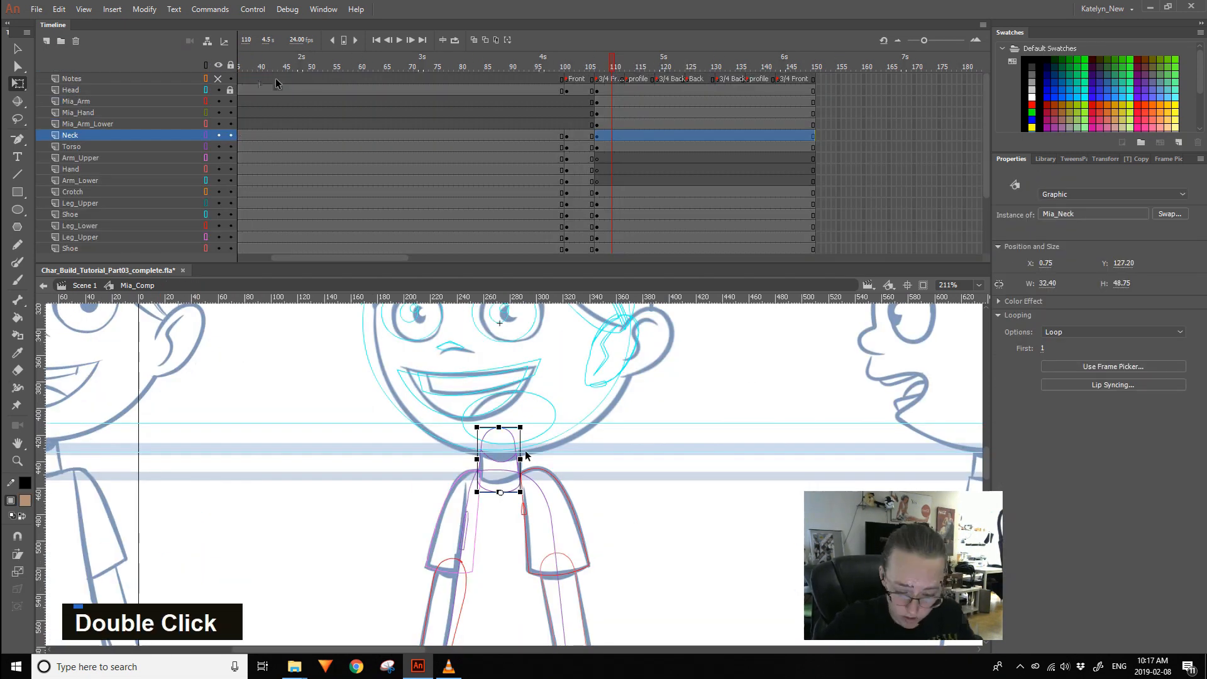
{"action": "double_click", "coordinate": [498, 458]}
{"action": "key", "text": "n"}
{"action": "key", "text": "F7"}
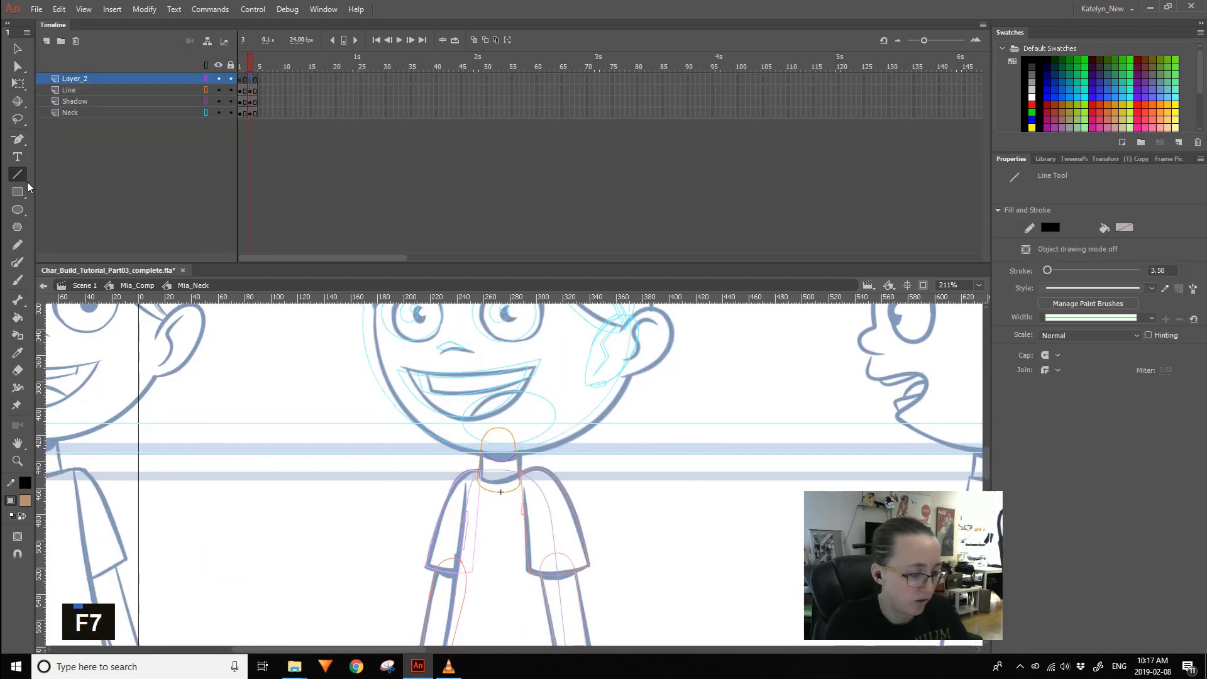
- Paste the chin curve in place across the neck on the Line layer and delete the excess pieces around the neck shadow
{"action": "left_click", "coordinate": [519, 466], "text": "ctrl"}
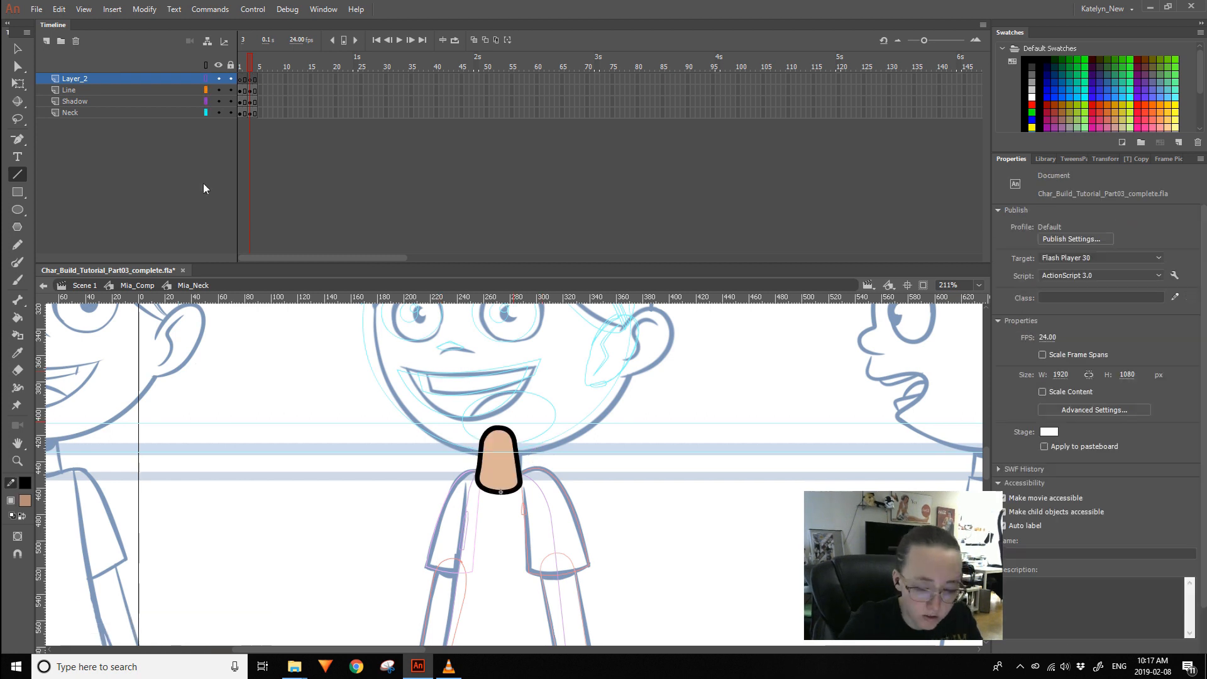
{"action": "left_click", "coordinate": [254, 91], "text": "ctrl"}
{"action": "key", "text": "k"}
{"action": "key", "text": "ctrl+shift+v"}
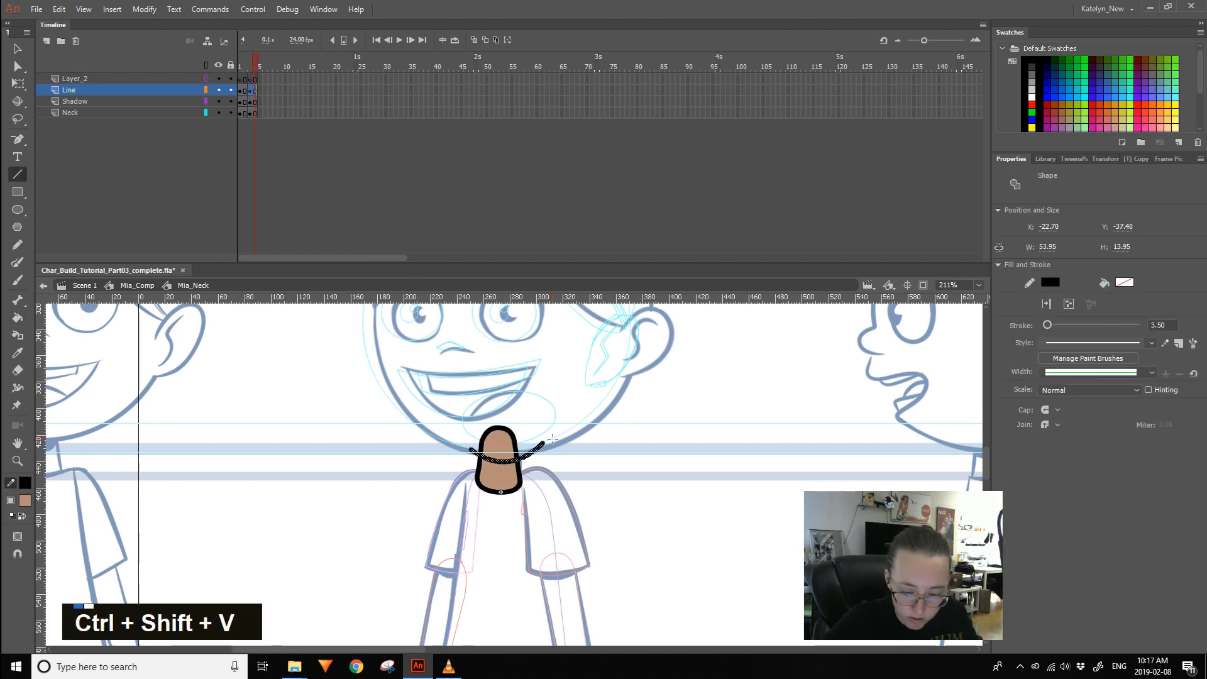
{"action": "key", "text": "Delete"}
{"action": "key", "text": "Delete"}
{"action": "key", "text": "Delete"}
{"action": "double_click", "coordinate": [296, 323]}
{"action": "left_click", "coordinate": [254, 101]}
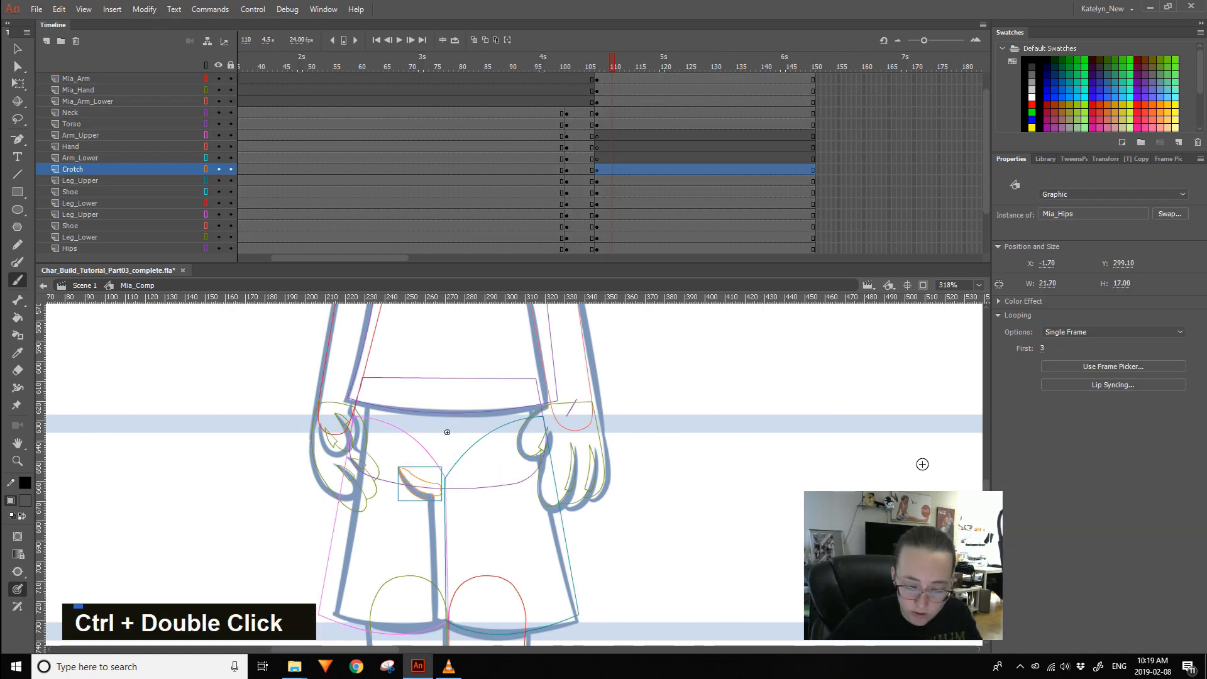
- Open the crotch crease in the Mia_Hips symbol for editing and return to Mia_Comp
{"action": "double_click", "coordinate": [421, 485]}
{"action": "double_click", "coordinate": [243, 380]}
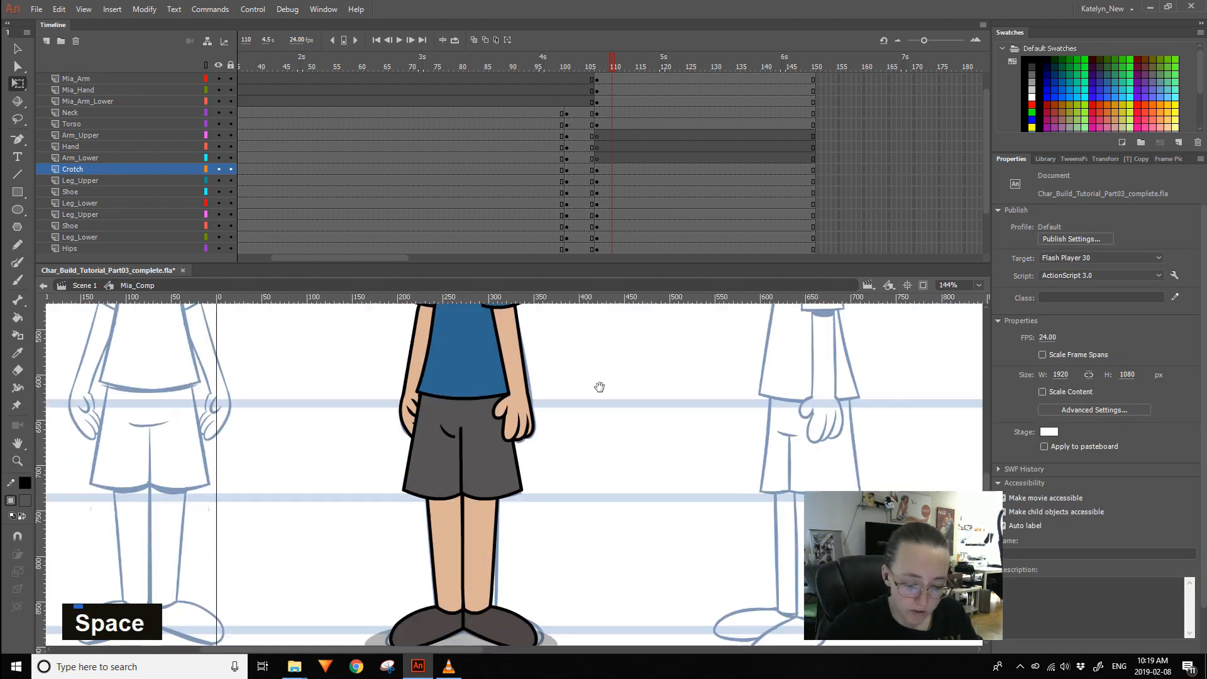
- Duplicate the far upper leg drawing to frame 7 of Mia_Leg and adjust its outer hem corner
{"action": "double_click", "coordinate": [516, 467]}
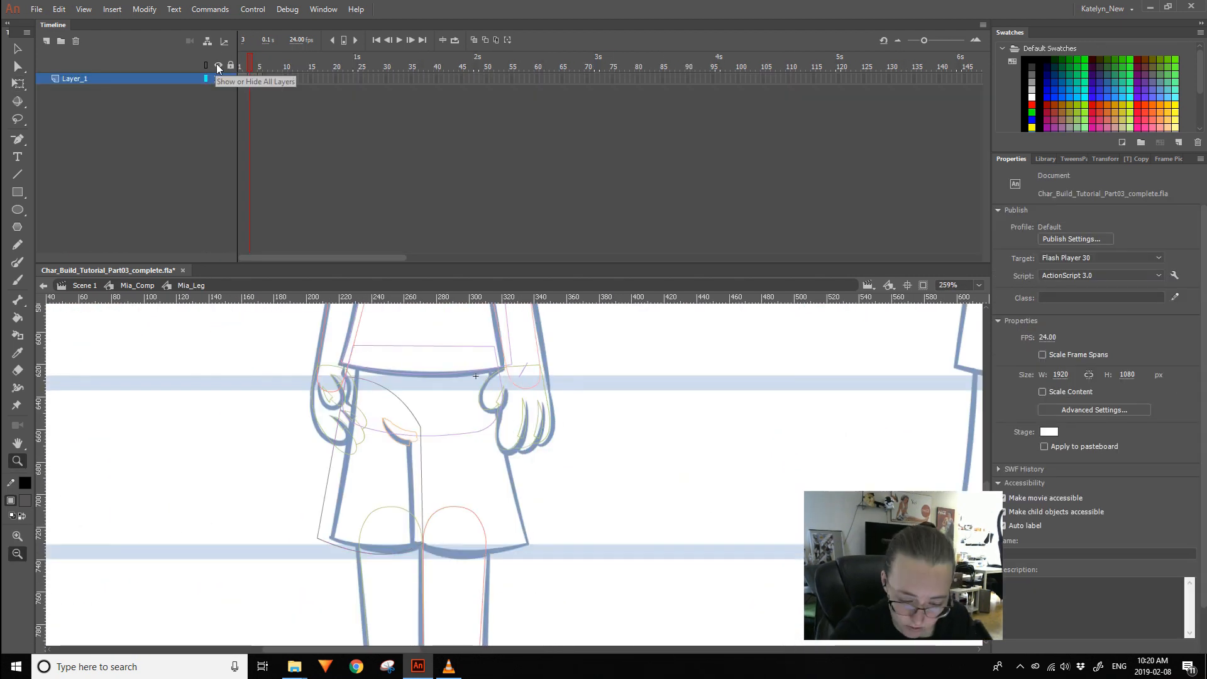
{"action": "key", "text": "ctrl+z"}
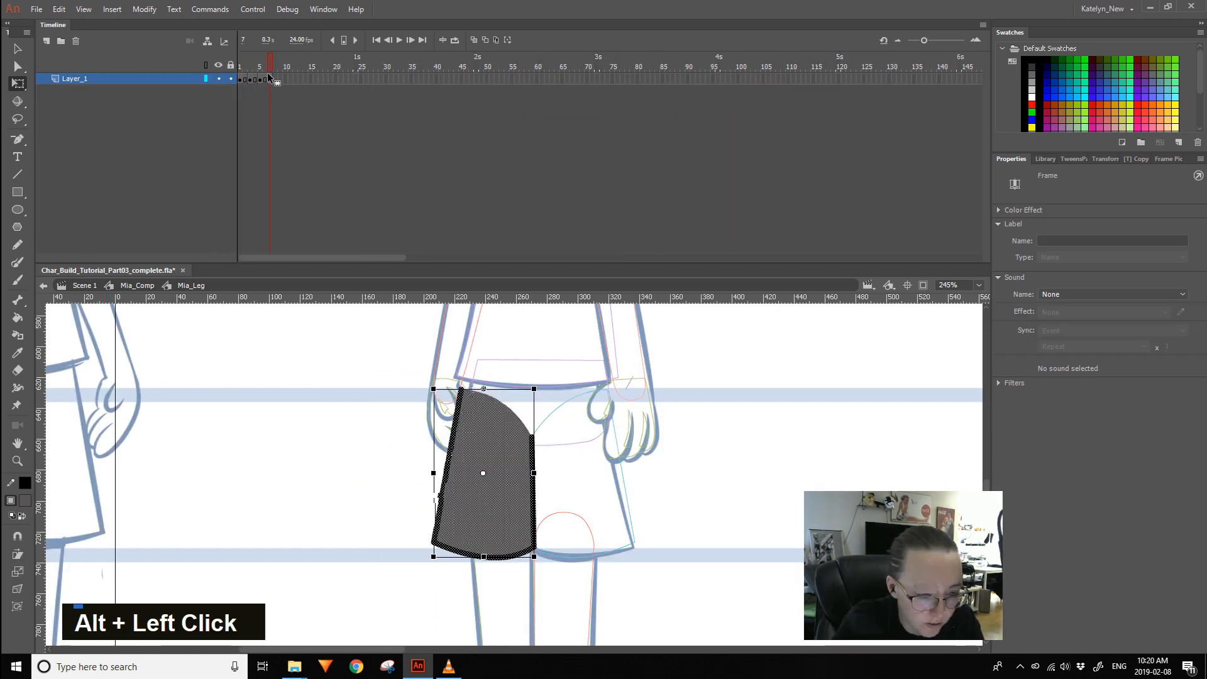
{"action": "left_click", "coordinate": [457, 544], "text": "alt"}
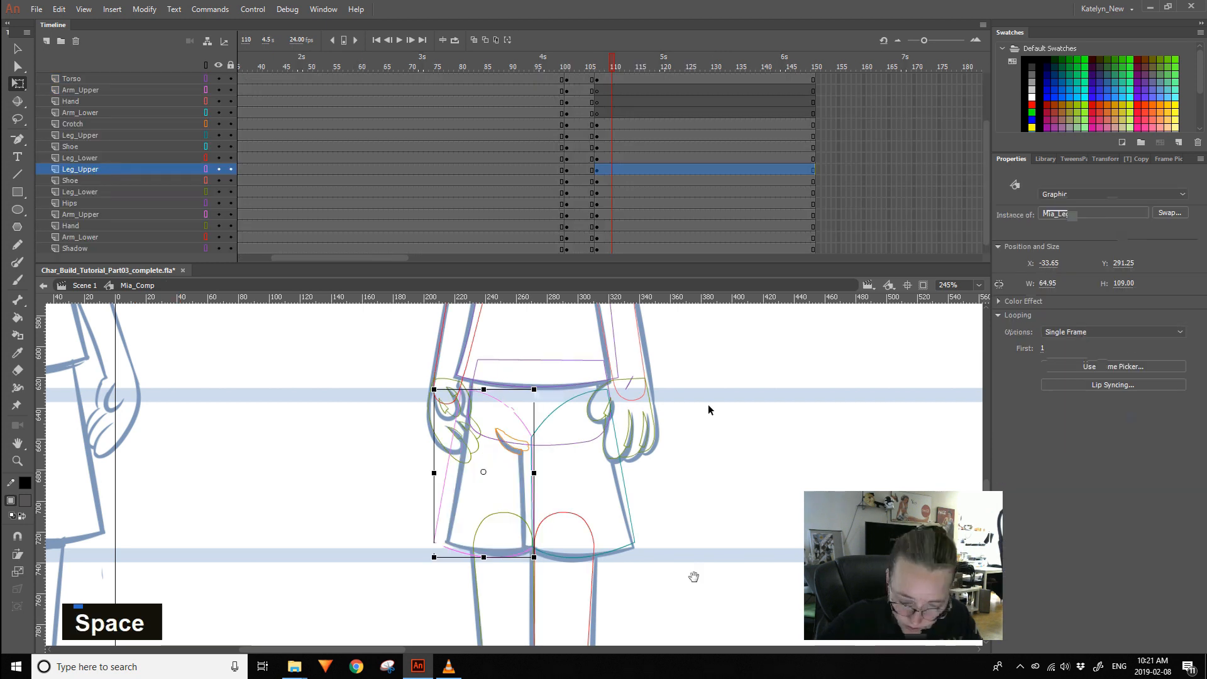
- Move the near lower leg's outer edge outward at frame 5 of Mia_Leg_Lower and delete the leftover strokes at the ankle
{"action": "scroll", "coordinate": [708, 409], "scroll_direction": "down", "scroll_amount": 3}
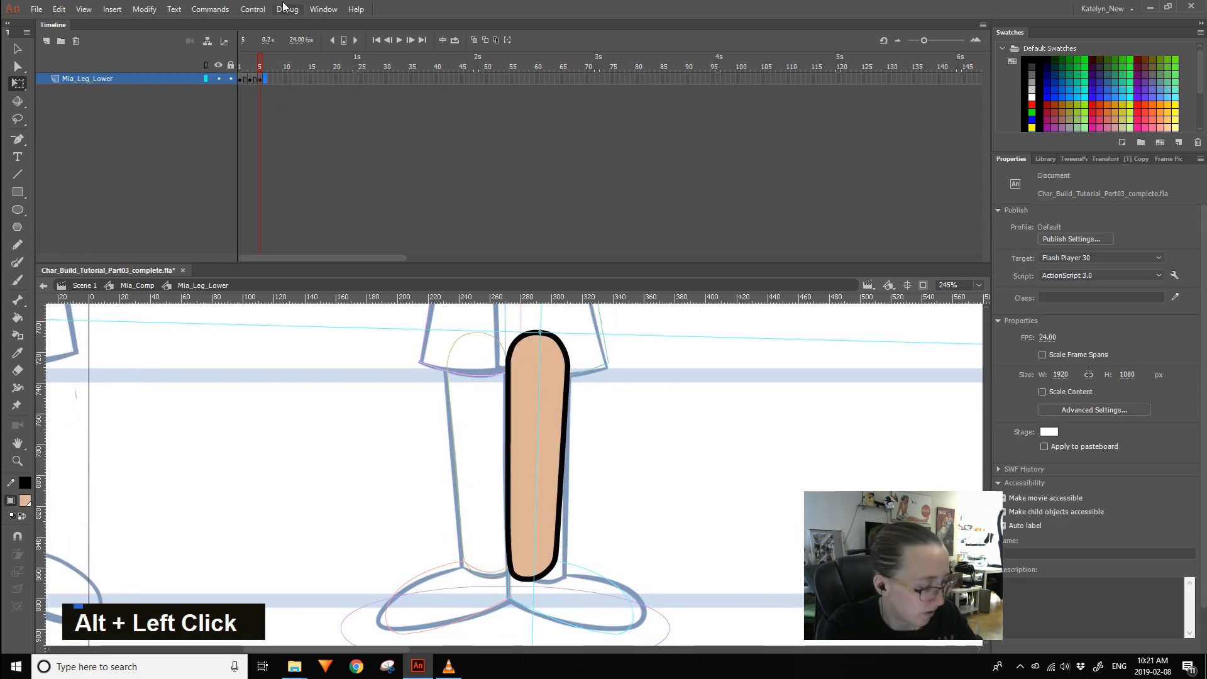
{"action": "key", "text": "F5"}
{"action": "key", "text": "ctrl+z"}
{"action": "left_click", "coordinate": [559, 547]}
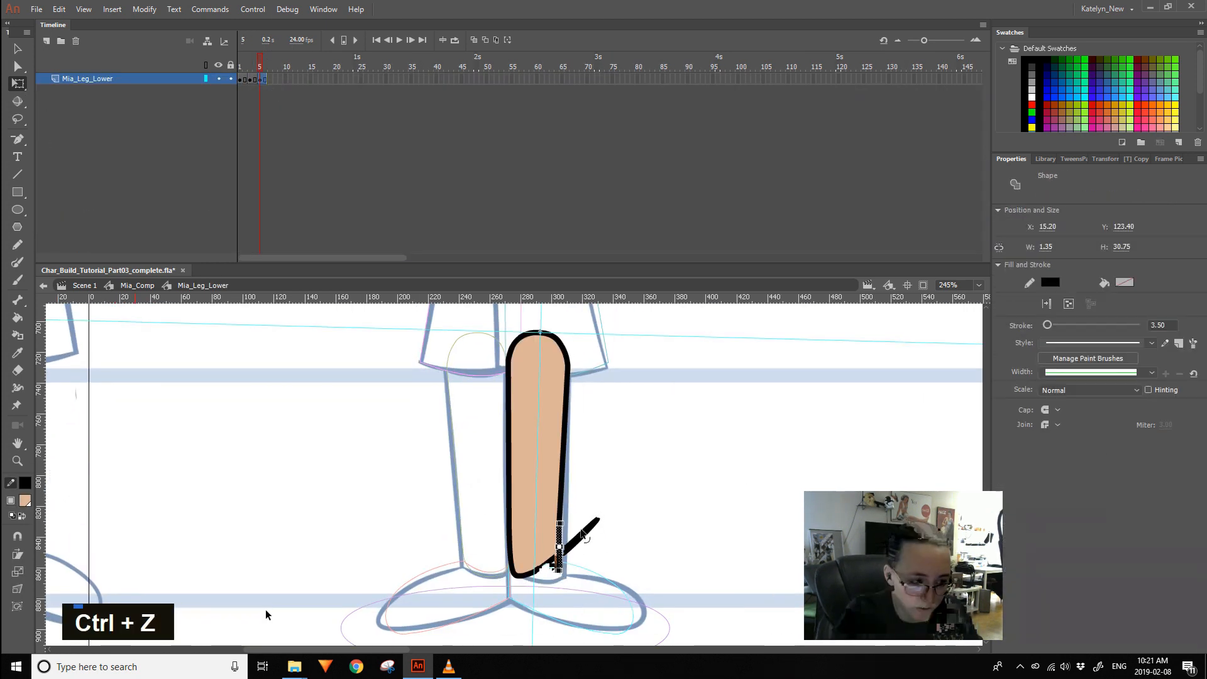
{"action": "left_click", "coordinate": [20, 88]}
{"action": "left_click_drag", "start_coordinate": [536, 522], "coordinate": [754, 522]}
{"action": "left_click_drag", "start_coordinate": [510, 569], "coordinate": [405, 553]}
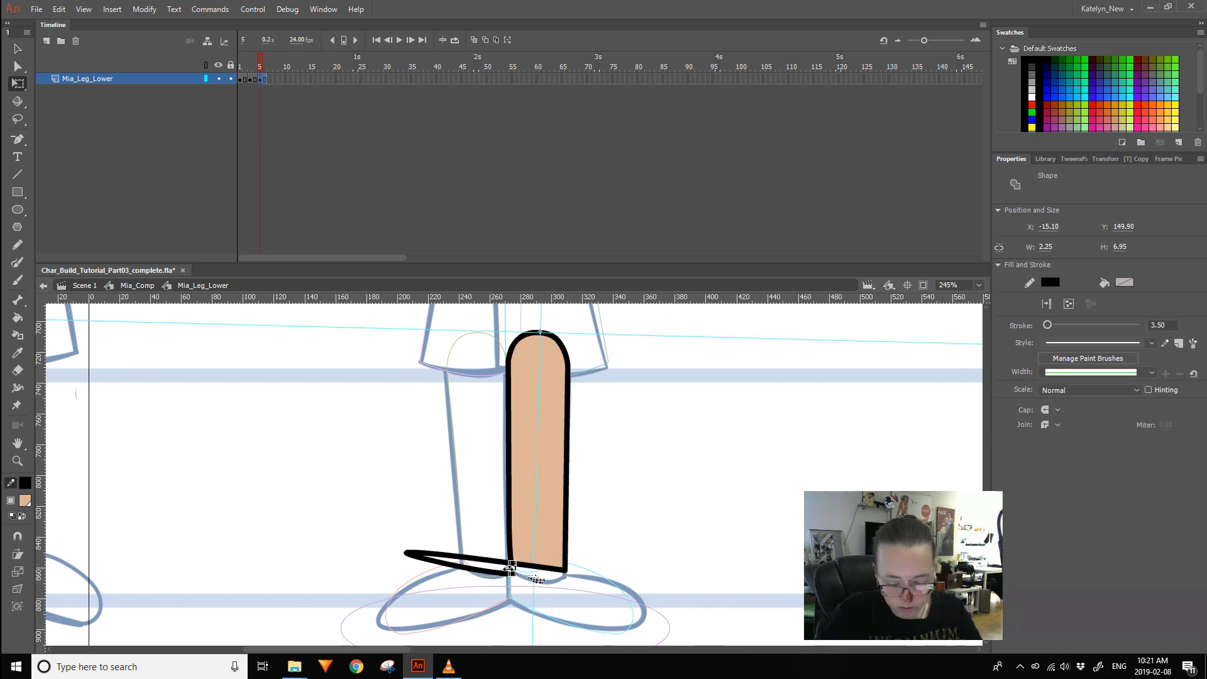
{"action": "key", "text": "Delete"}
{"action": "key", "text": "Delete"}
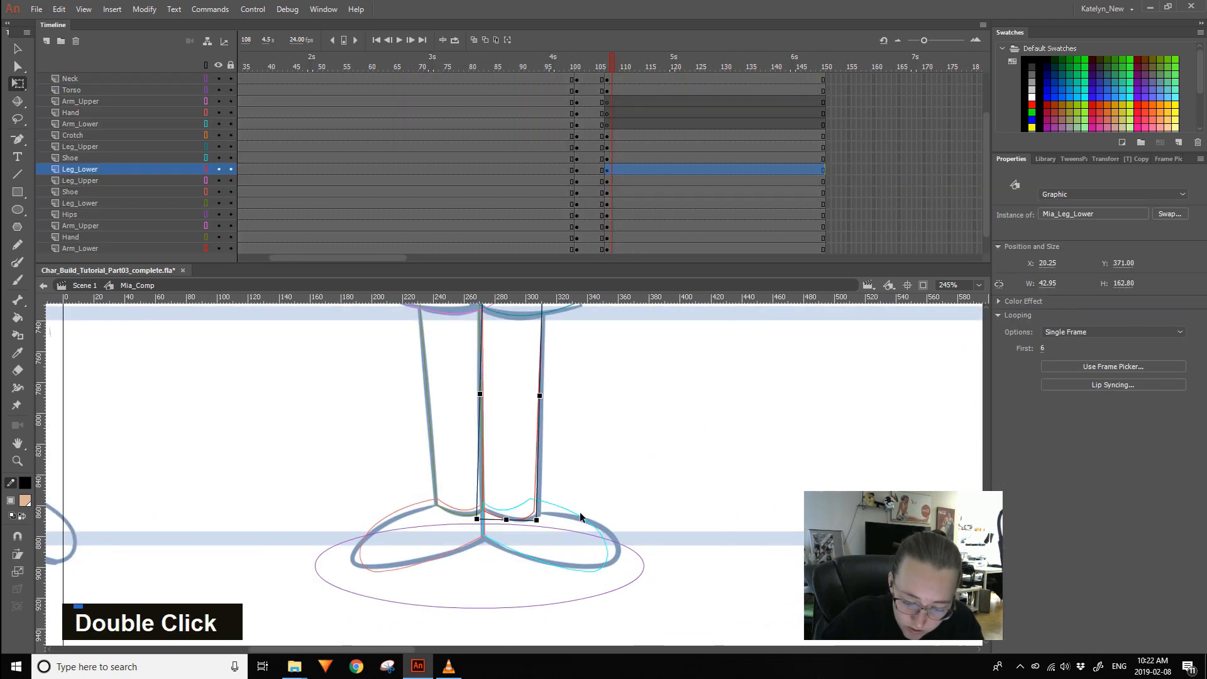
- Reshape the near shoe's sole and upper edge in Mia_Shoe to follow the model sheet
{"action": "left_click", "coordinate": [489, 585], "text": "ctrl+alt"}
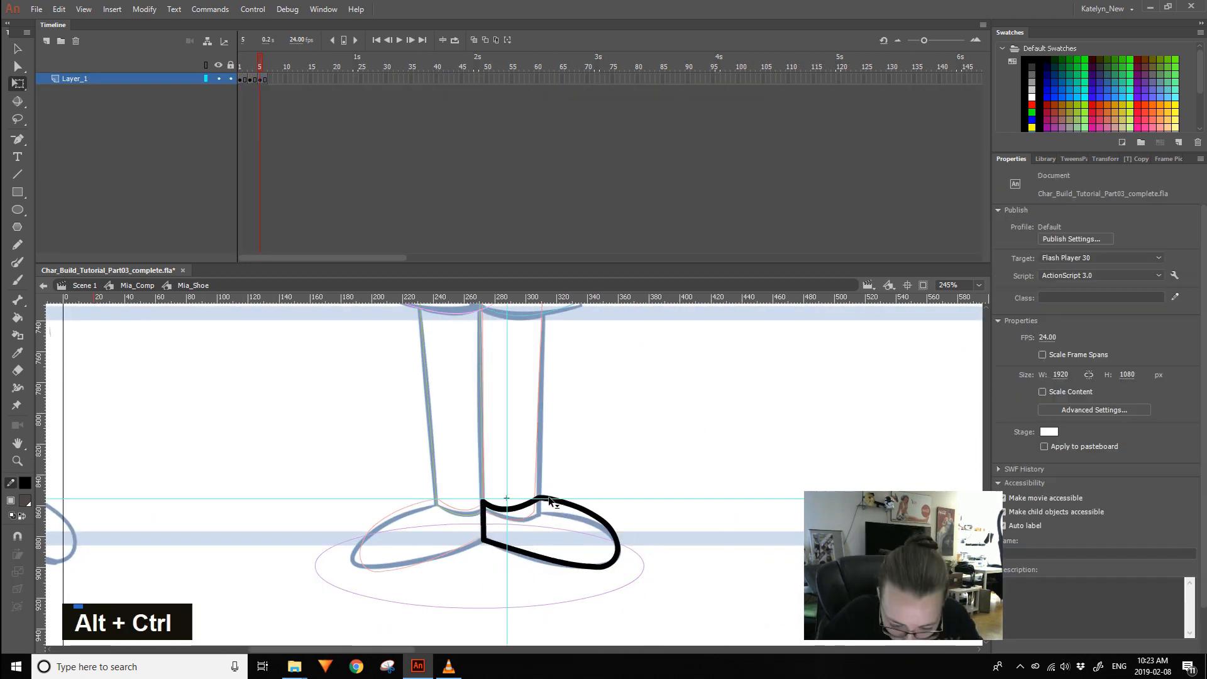
{"action": "key", "text": "v"}
{"action": "left_click_drag", "start_coordinate": [587, 569], "coordinate": [597, 565]}
{"action": "left_click_drag", "start_coordinate": [559, 498], "coordinate": [602, 345]}
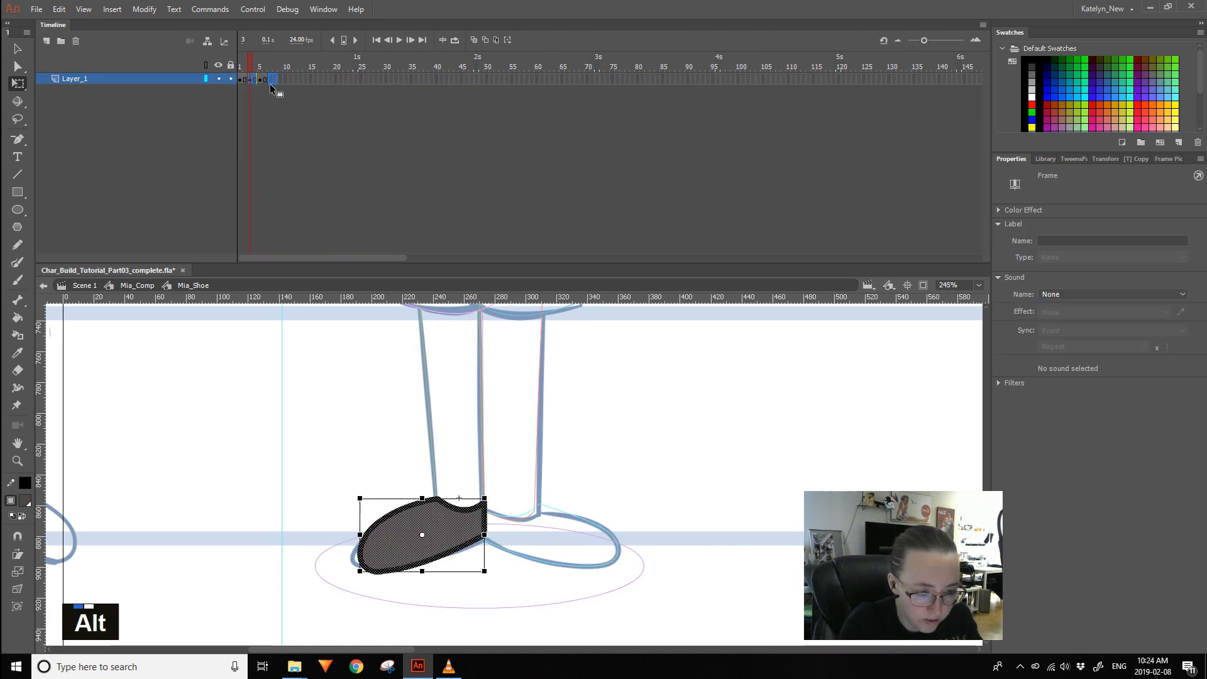
- Delete the far shoe's fill and the surplus segments around its toe at frame 7 of Mia_Shoe
{"action": "key", "text": "ctrl+z"}
{"action": "key", "text": "v"}
{"action": "double_click", "coordinate": [391, 565]}
{"action": "key", "text": "Delete"}
{"action": "key", "text": "Delete"}
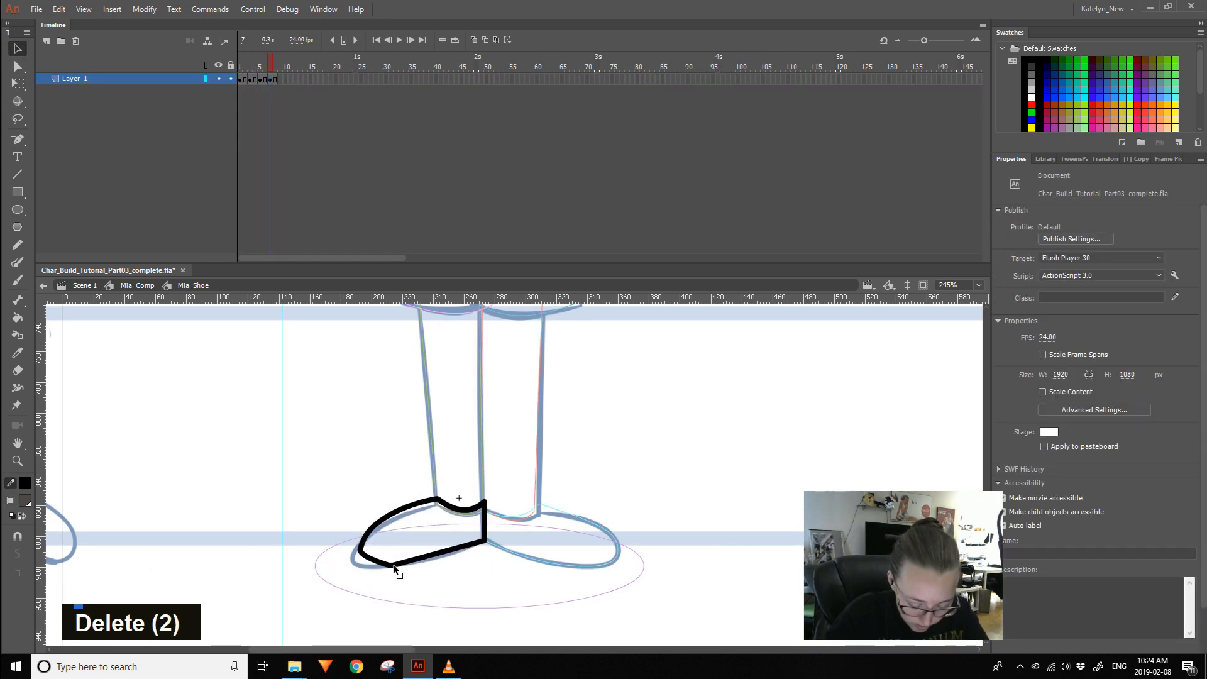
{"action": "left_click", "coordinate": [376, 559]}
{"action": "key", "text": "Delete"}
- Curve the far shoe's upper edge and toe to match the model sheet and return to Mia_Comp
{"action": "left_click", "coordinate": [384, 519]}
{"action": "left_click", "coordinate": [406, 504]}
{"action": "mouse_move", "coordinate": [400, 518]}
{"action": "left_mouse_down"}
{"action": "mouse_move", "coordinate": [354, 559]}
{"action": "mouse_move", "coordinate": [368, 567]}
{"action": "mouse_move", "coordinate": [371, 531]}
{"action": "left_mouse_up"}
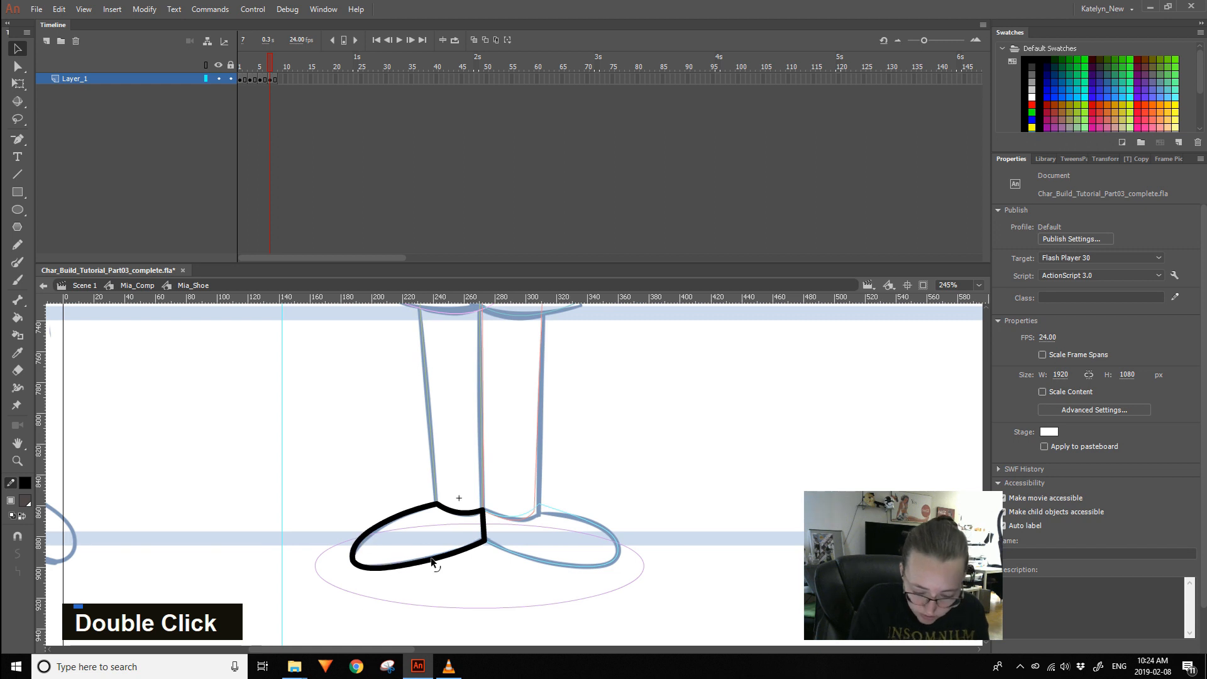
{"action": "double_click", "coordinate": [52, 437]}
- Show the artwork in full colour and check the near shoe and near lower leg inside Mia_Shoe and Mia_Leg_Lower
{"action": "key", "text": "q"}
{"action": "left_click", "coordinate": [206, 64]}
{"action": "double_click", "coordinate": [522, 528]}
{"action": "double_click", "coordinate": [670, 481]}
{"action": "double_click", "coordinate": [596, 528]}
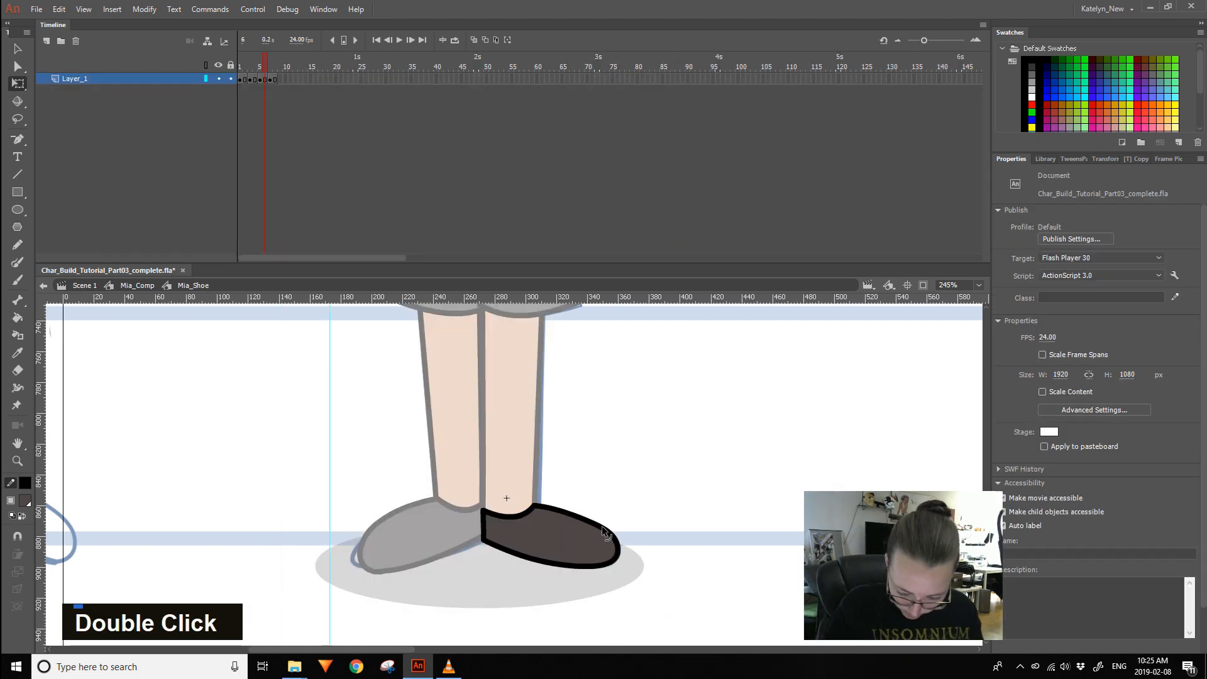
{"action": "double_click", "coordinate": [665, 511]}
{"action": "scroll", "coordinate": [665, 512], "scroll_direction": "up", "scroll_amount": 2}
{"action": "double_click", "coordinate": [537, 584]}
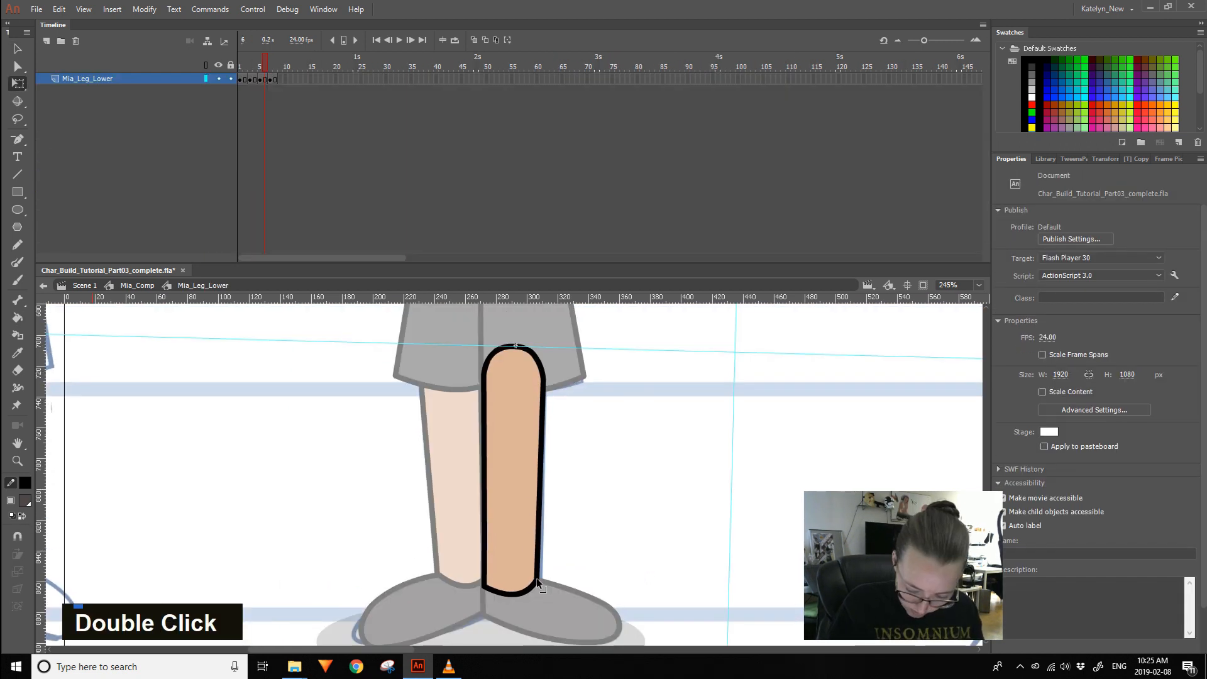
{"action": "double_click", "coordinate": [76, 504]}
- Show the layers as outlines and move the near upper leg's inner seam at frame 5 of Mia_Leg to match the sheet
{"action": "scroll", "coordinate": [75, 504], "scroll_direction": "down", "scroll_amount": 2}
{"action": "key", "text": "space"}
{"action": "left_click", "coordinate": [205, 65]}
{"action": "double_click", "coordinate": [431, 451]}
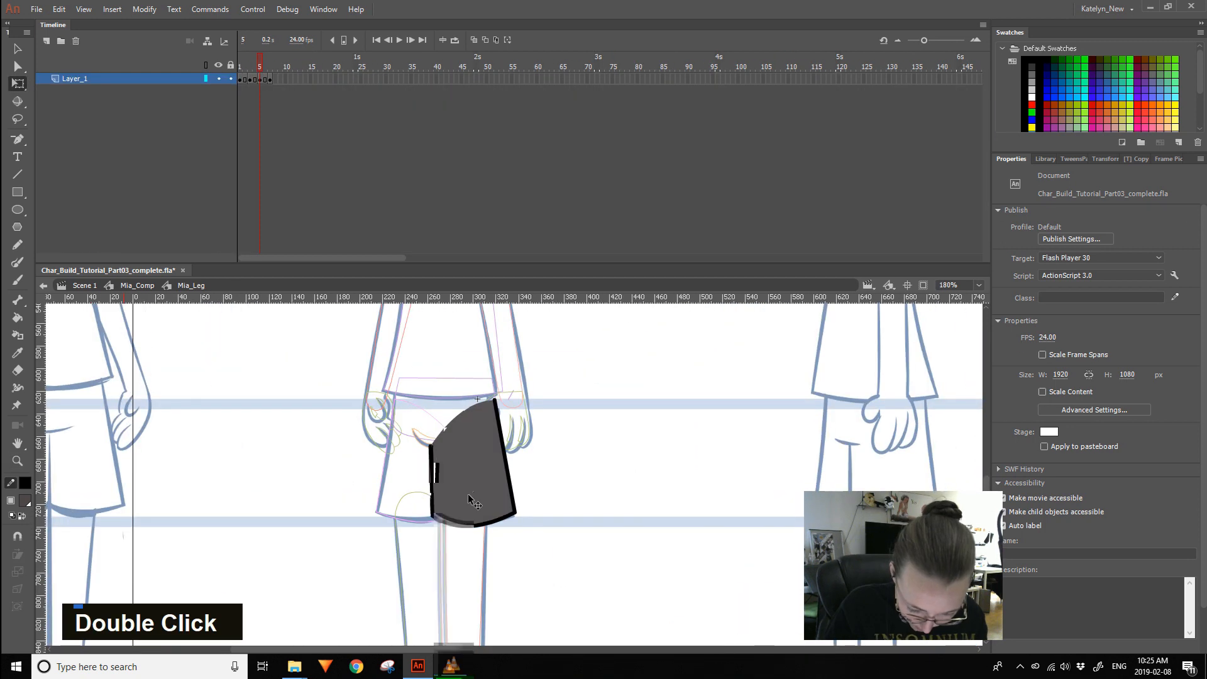
{"action": "double_click", "coordinate": [431, 443]}
- Group the crotch crease at frame 3 of Mia_Hips and reshape its end inside the group
{"action": "left_click", "coordinate": [426, 438]}
{"action": "left_click", "coordinate": [205, 65]}
{"action": "double_click", "coordinate": [426, 438]}
{"action": "key", "text": "ctrl+a"}
{"action": "left_click", "coordinate": [418, 453]}
{"action": "key", "text": "z"}
{"action": "left_click_drag", "start_coordinate": [402, 407], "coordinate": [496, 458]}
{"action": "key", "text": "v"}
{"action": "left_click", "coordinate": [396, 557]}
{"action": "key", "text": "ctrl+g"}
{"action": "double_click", "coordinate": [404, 553]}
{"action": "left_click_drag", "start_coordinate": [409, 549], "coordinate": [428, 548]}
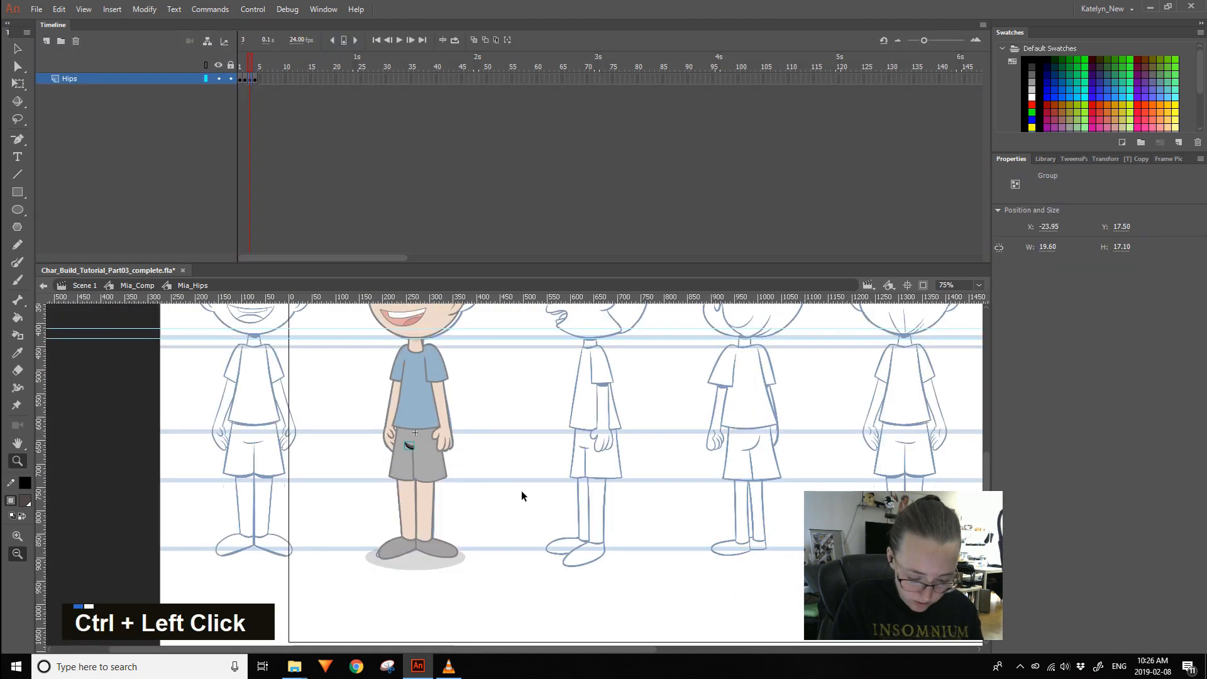
- Return to Mia_Comp and open the far hand's symbol, Mia_Hand, at frame 8
{"action": "key", "text": "space"}
{"action": "key", "text": "space"}
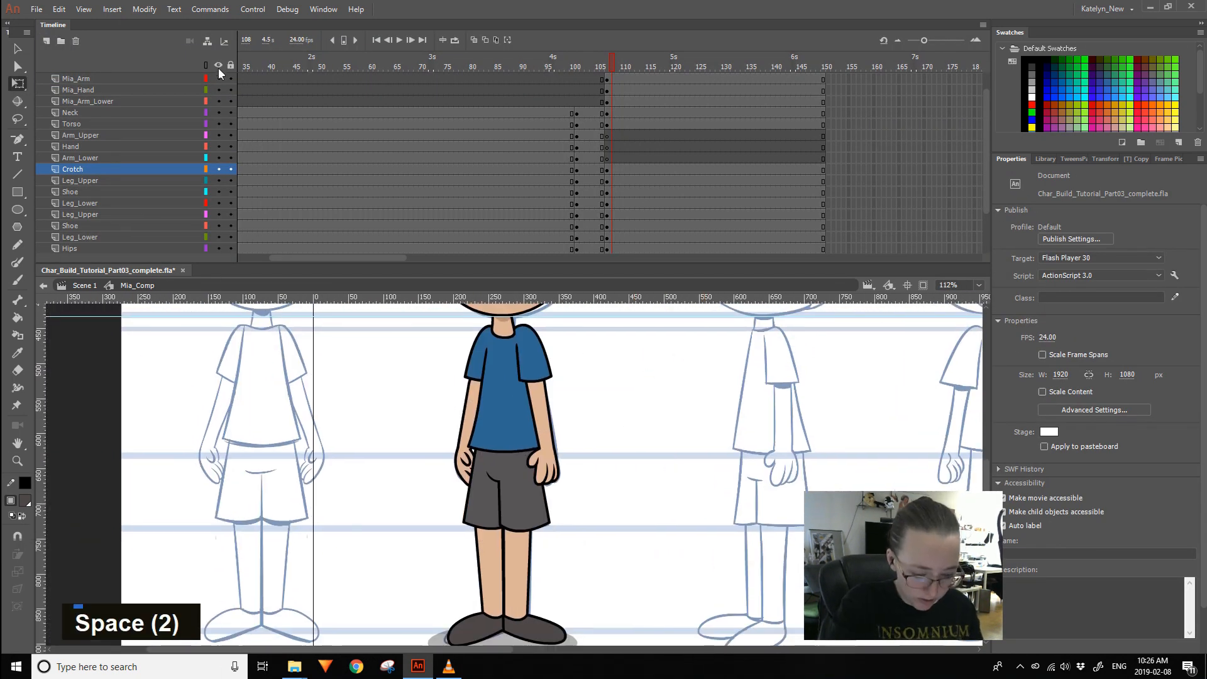
{"action": "double_click", "coordinate": [468, 463]}
{"action": "left_click", "coordinate": [270, 90]}
{"action": "left_click", "coordinate": [548, 451]}
{"action": "key", "text": "ctrl+s"}
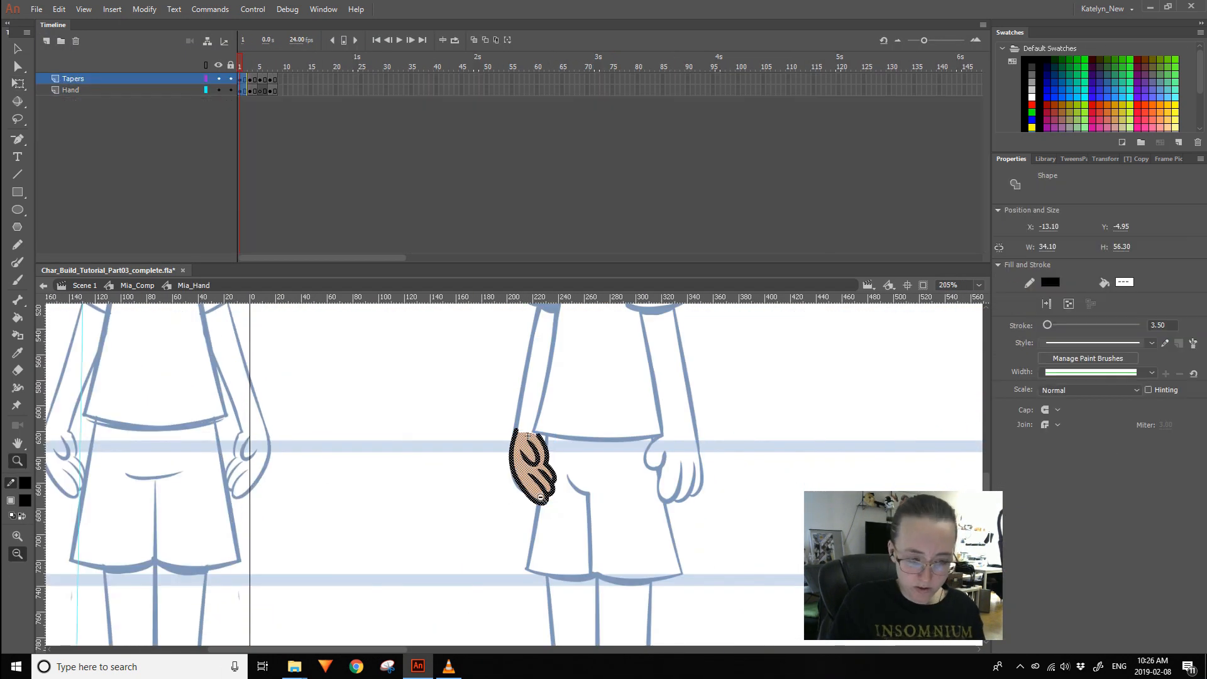
{"action": "left_click", "coordinate": [275, 66]}
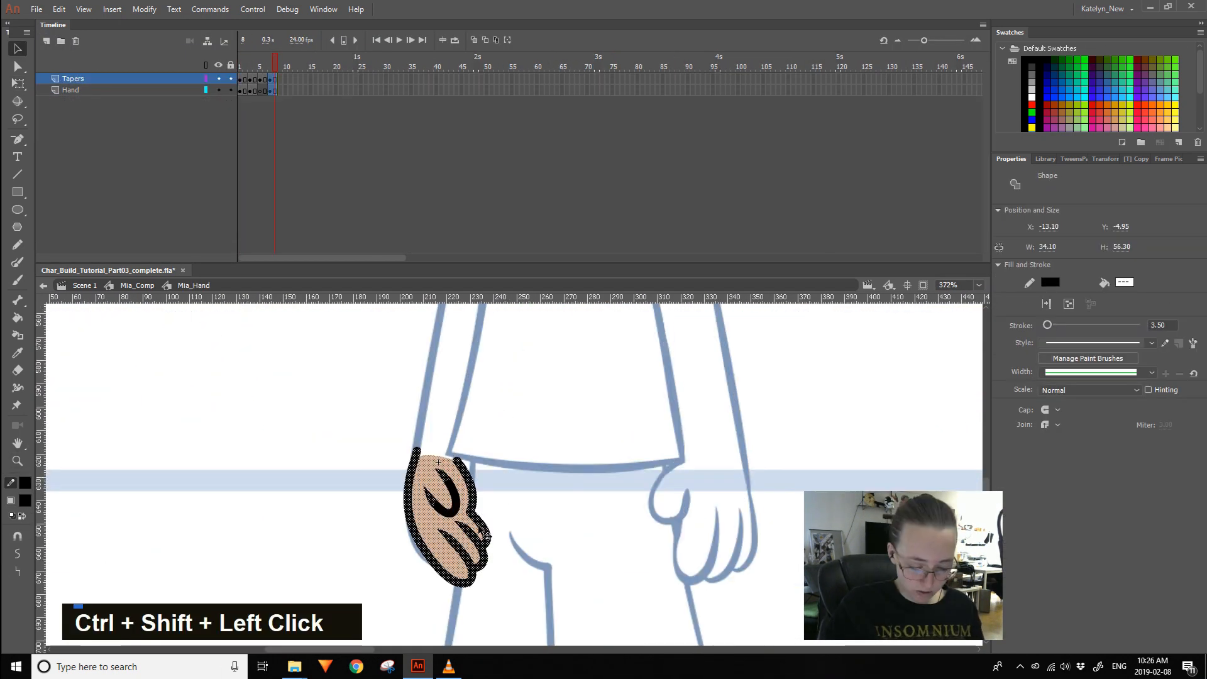
- Group the far hand's linework at frame 8 and delete the surplus finger line inside the group
{"action": "key", "text": "ctrl+a"}
{"action": "key", "text": "ctrl+g"}
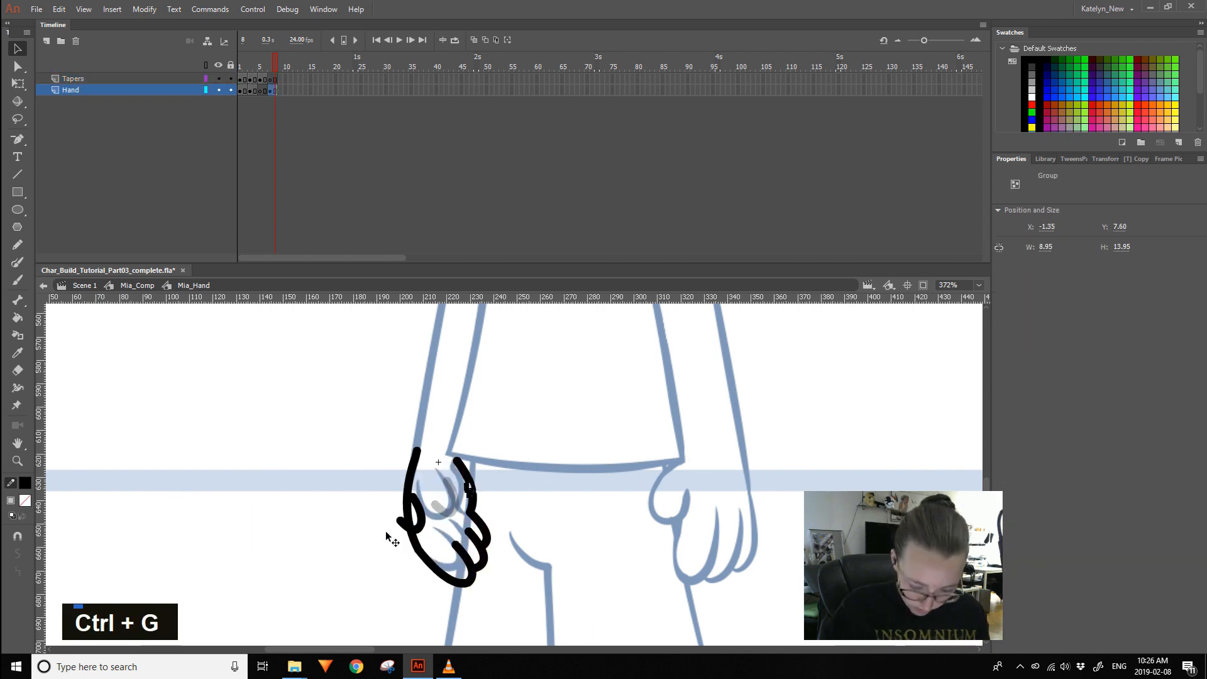
{"action": "double_click", "coordinate": [413, 582]}
{"action": "double_click", "coordinate": [476, 556]}
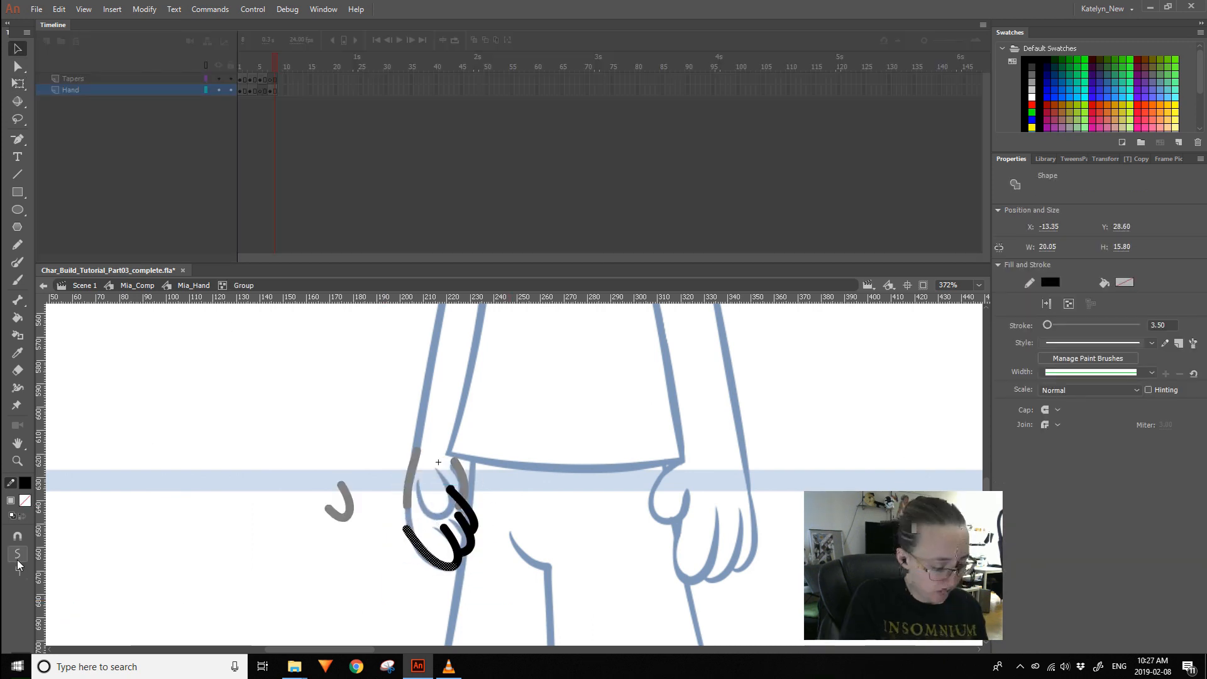
{"action": "double_click", "coordinate": [469, 539]}
{"action": "key", "text": "Delete"}
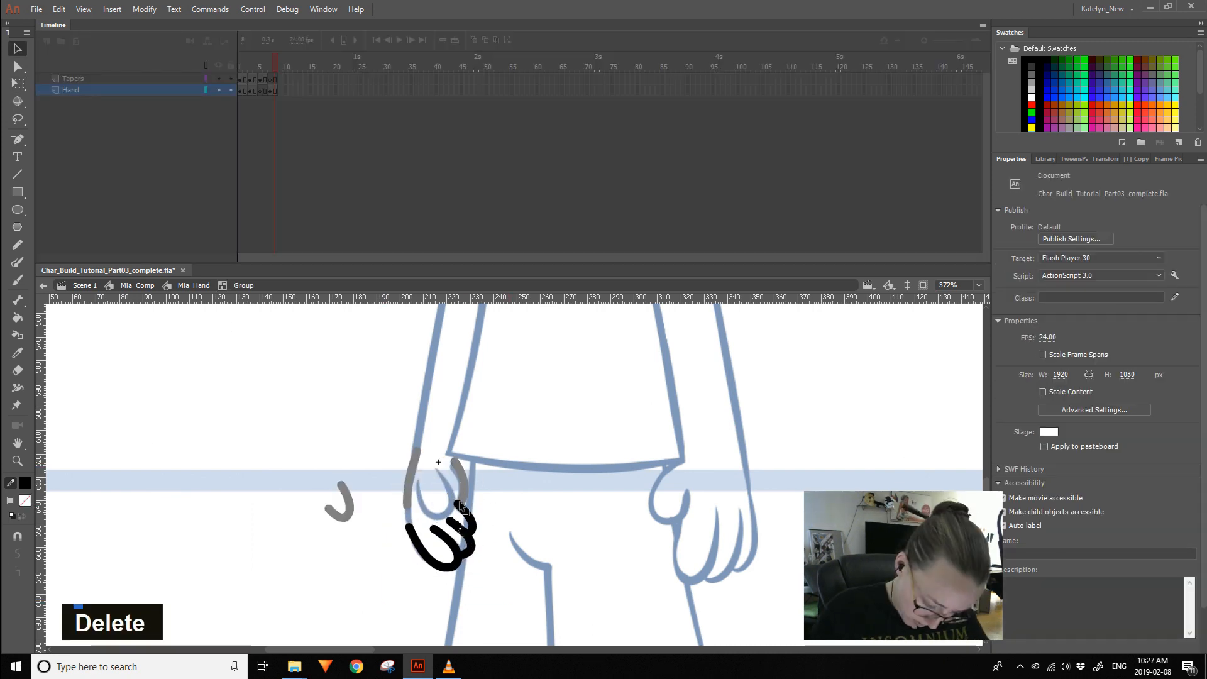
- Fit the far hand's outer outline, knuckles and thumb crease to the model sheet
{"action": "double_click", "coordinate": [457, 471]}
{"action": "left_click_drag", "start_coordinate": [410, 556], "coordinate": [420, 486]}
{"action": "double_click", "coordinate": [450, 492]}
{"action": "double_click", "coordinate": [429, 506]}
{"action": "left_click", "coordinate": [432, 493]}
{"action": "double_click", "coordinate": [443, 517]}
{"action": "left_click", "coordinate": [493, 501]}
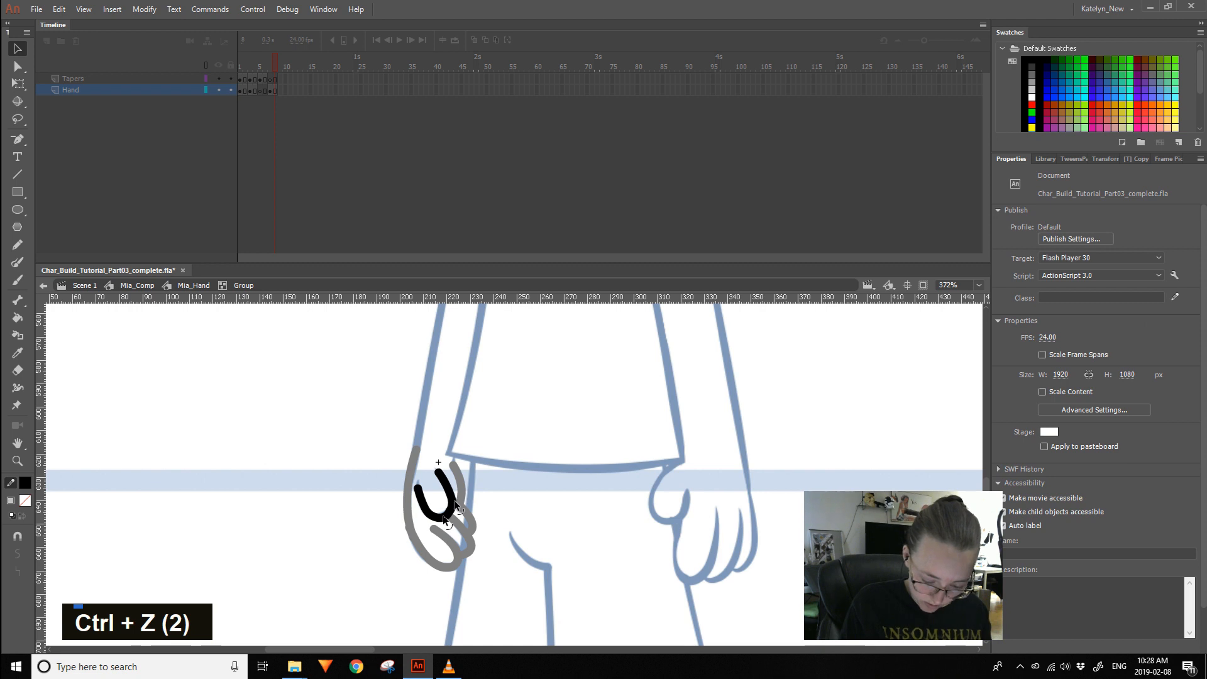
- Convert the thumb crease from a line to a fill and taper both its ends to points
{"action": "key", "text": "Delete"}
{"action": "double_click", "coordinate": [449, 511]}
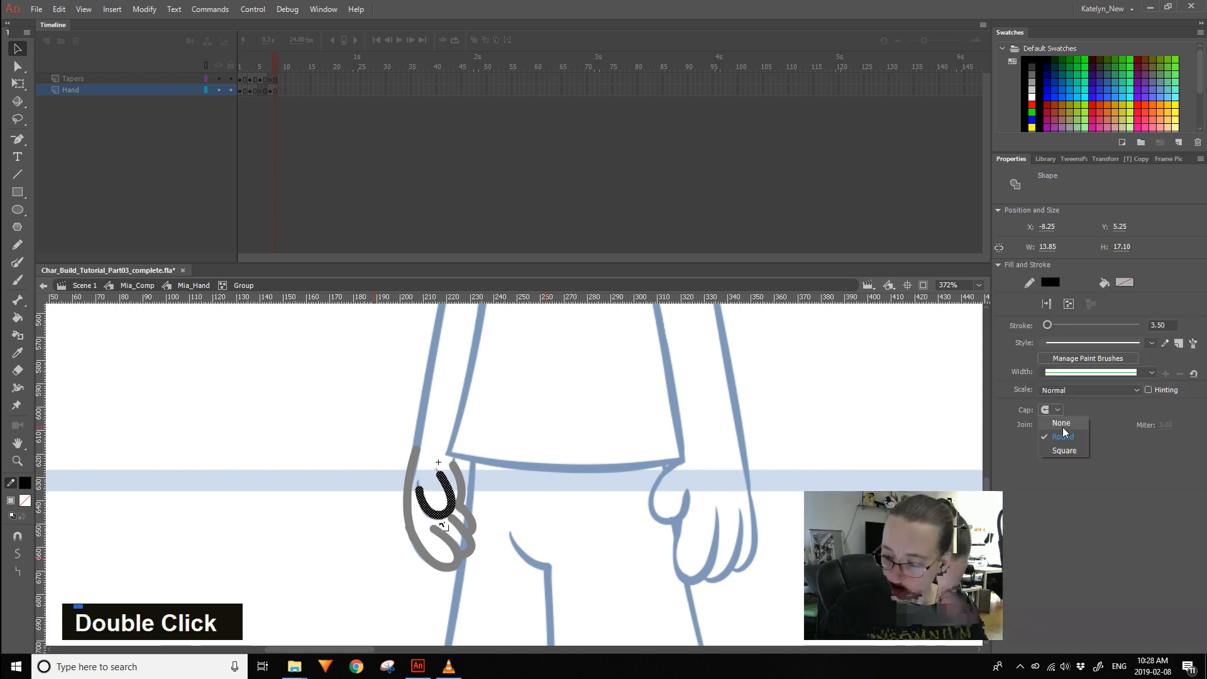
{"action": "left_click", "coordinate": [144, 9]}
{"action": "left_click", "coordinate": [416, 470]}
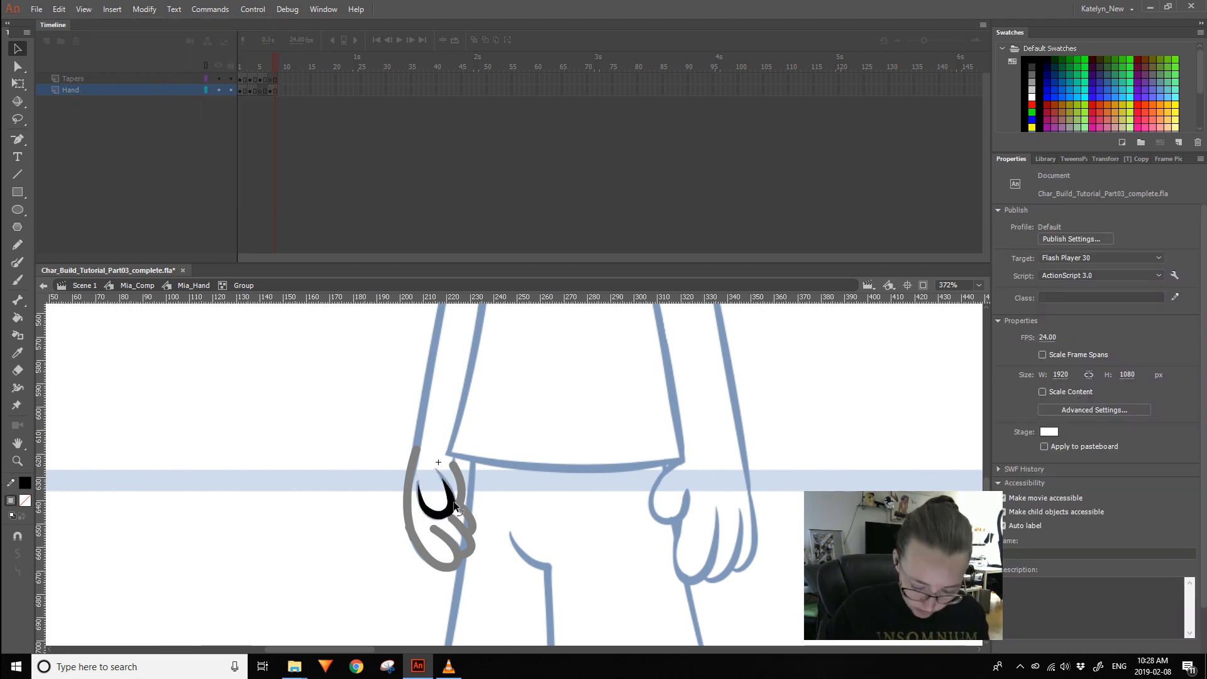
{"action": "double_click", "coordinate": [499, 506]}
- Paste the hand lines in place, remove the excess pieces and taper the two finger creases to points
{"action": "key", "text": "ctrl+shift+v"}
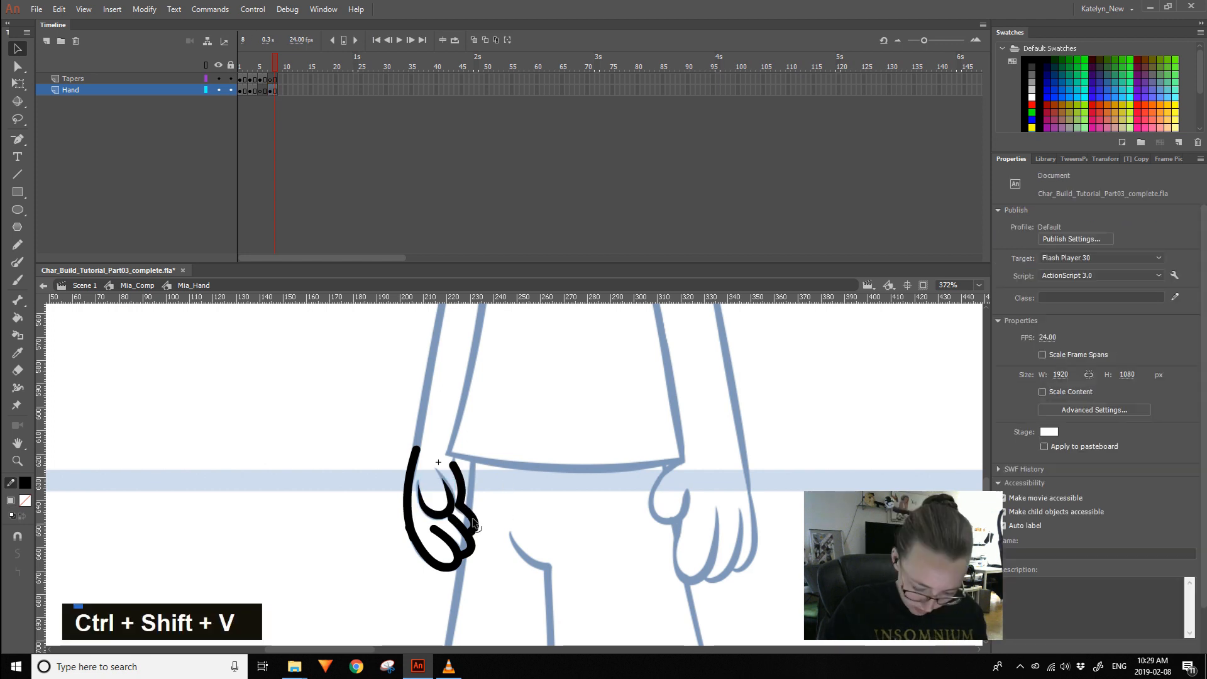
{"action": "key", "text": "Delete"}
{"action": "key", "text": "Delete"}
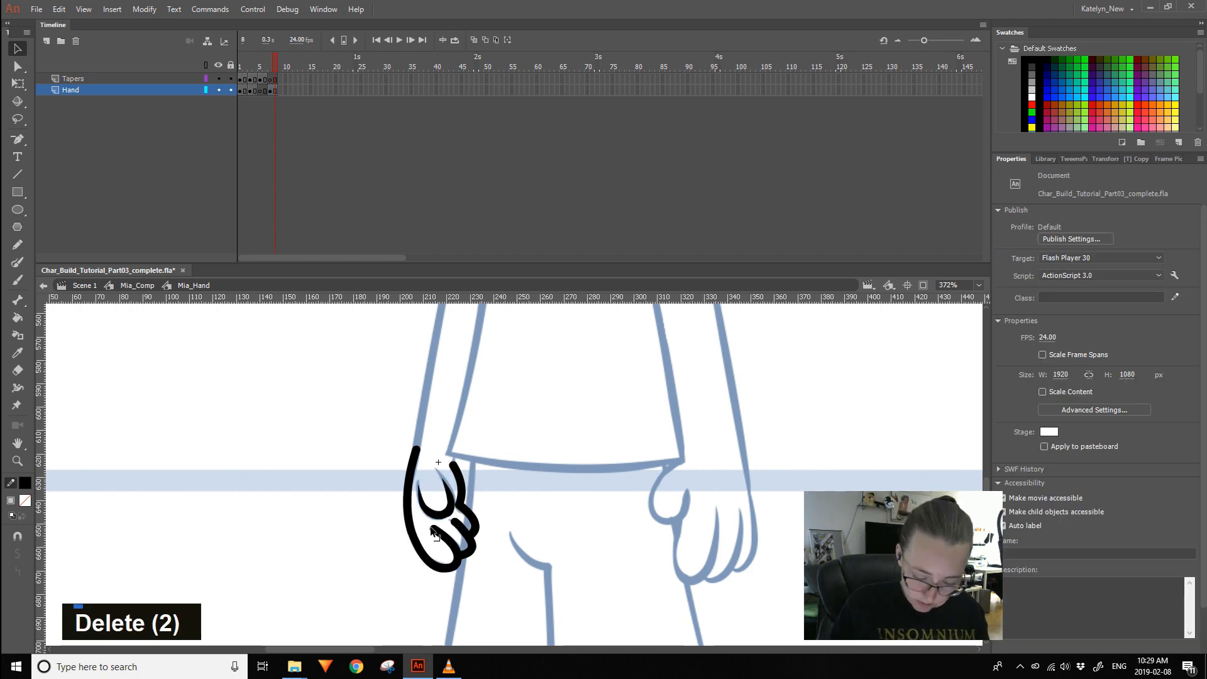
{"action": "scroll", "coordinate": [477, 553], "scroll_direction": "up", "scroll_amount": 3, "text": "ctrl"}
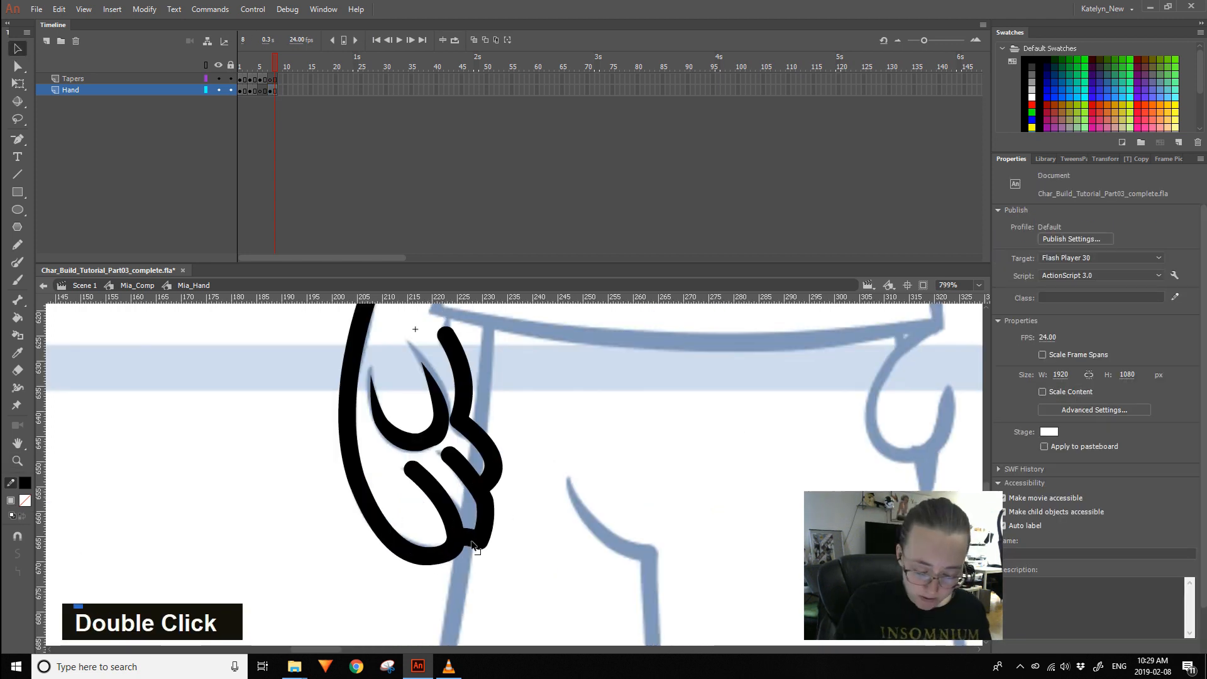
{"action": "left_click_drag", "start_coordinate": [473, 542], "coordinate": [470, 626]}
{"action": "double_click", "coordinate": [440, 553]}
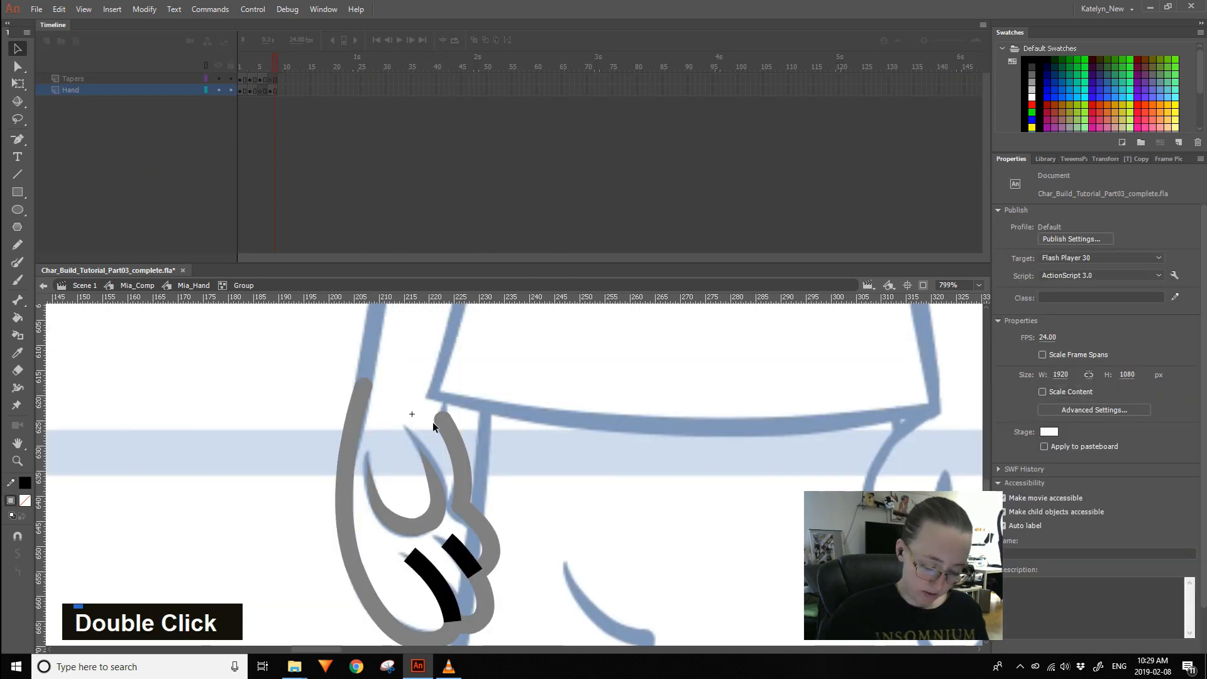
{"action": "double_click", "coordinate": [417, 559]}
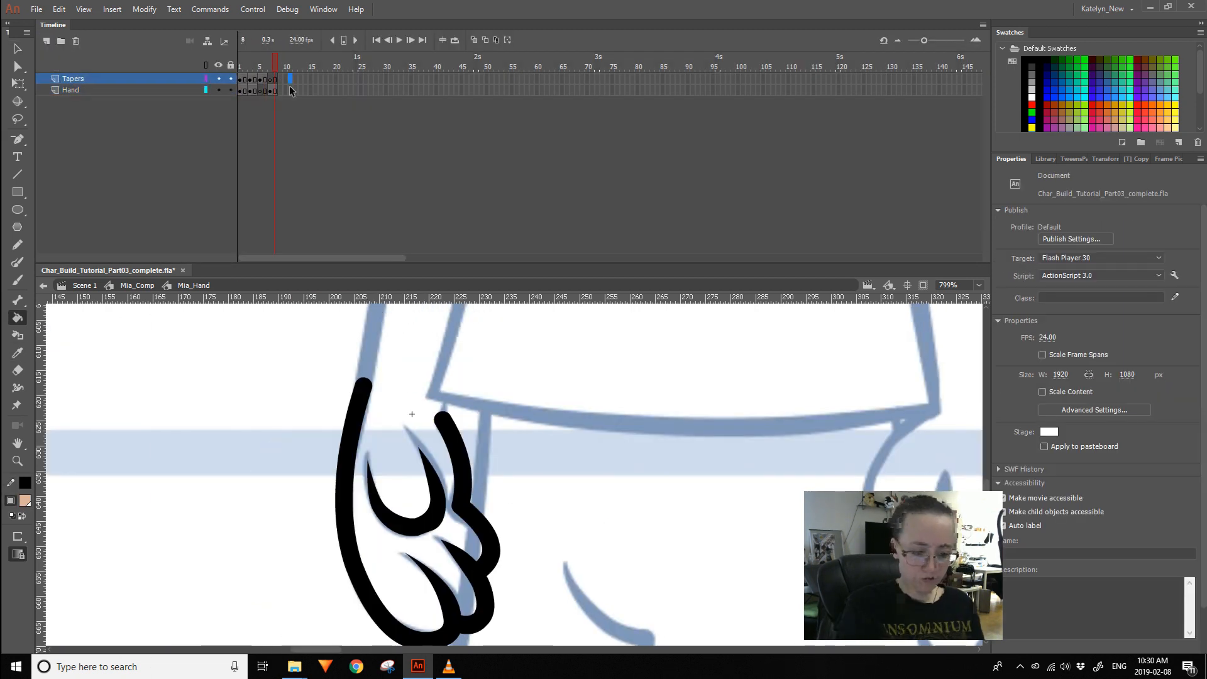
- Fill the far hand with the skin colour against a temporary wrist line and delete that line
{"action": "left_click", "coordinate": [355, 386], "text": "ctrl"}
{"action": "key", "text": "ctrl+z"}
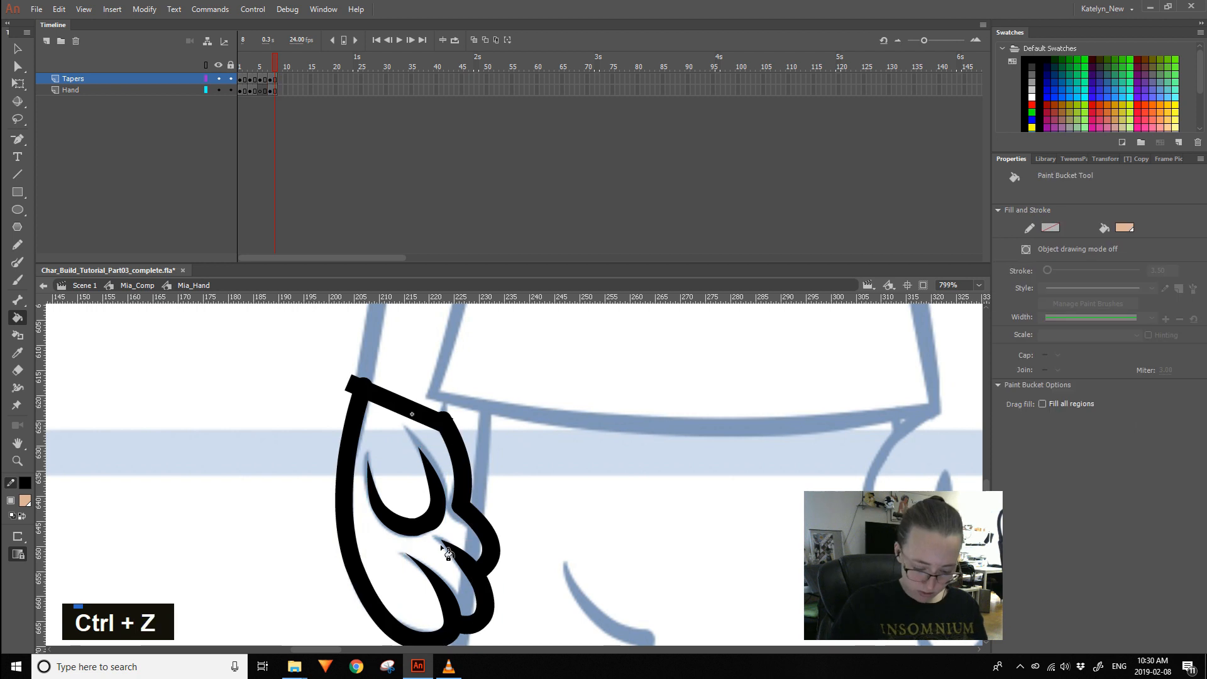
{"action": "key", "text": "Delete"}
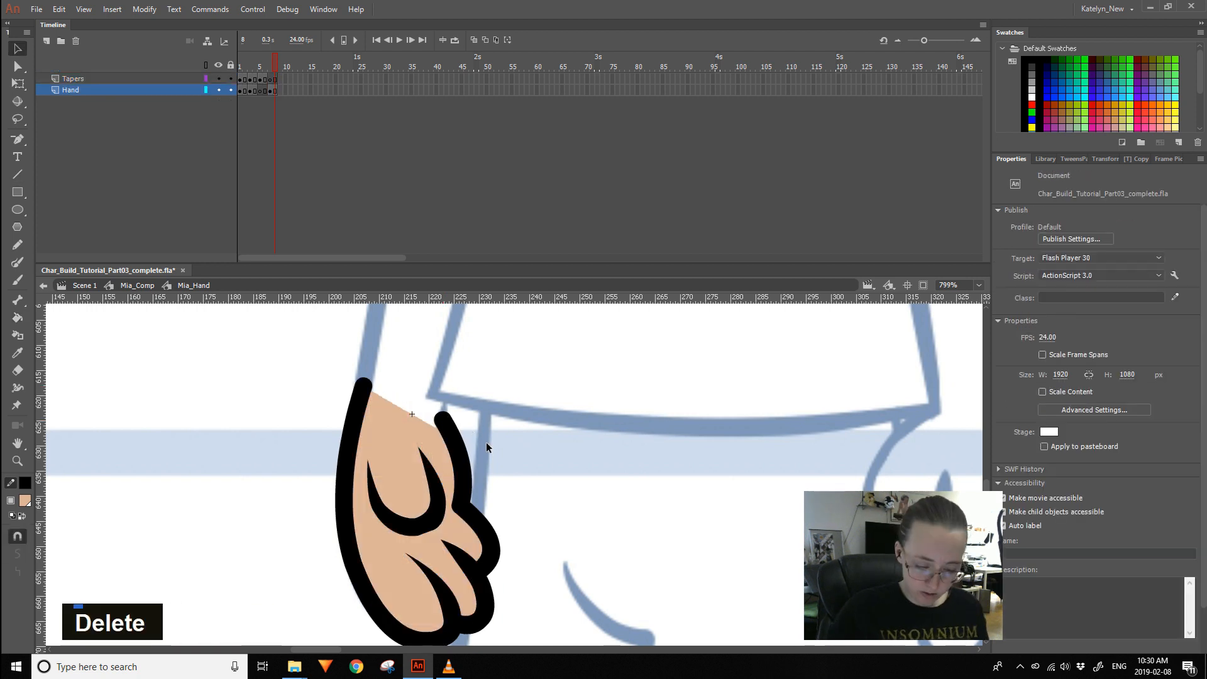
{"action": "double_click", "coordinate": [312, 367]}
{"action": "left_click", "coordinate": [403, 377]}
- Show the layers as outlines in Mia_Comp and open the far lower arm's symbol, Mia_Arm_Lower
{"action": "key", "text": "q"}
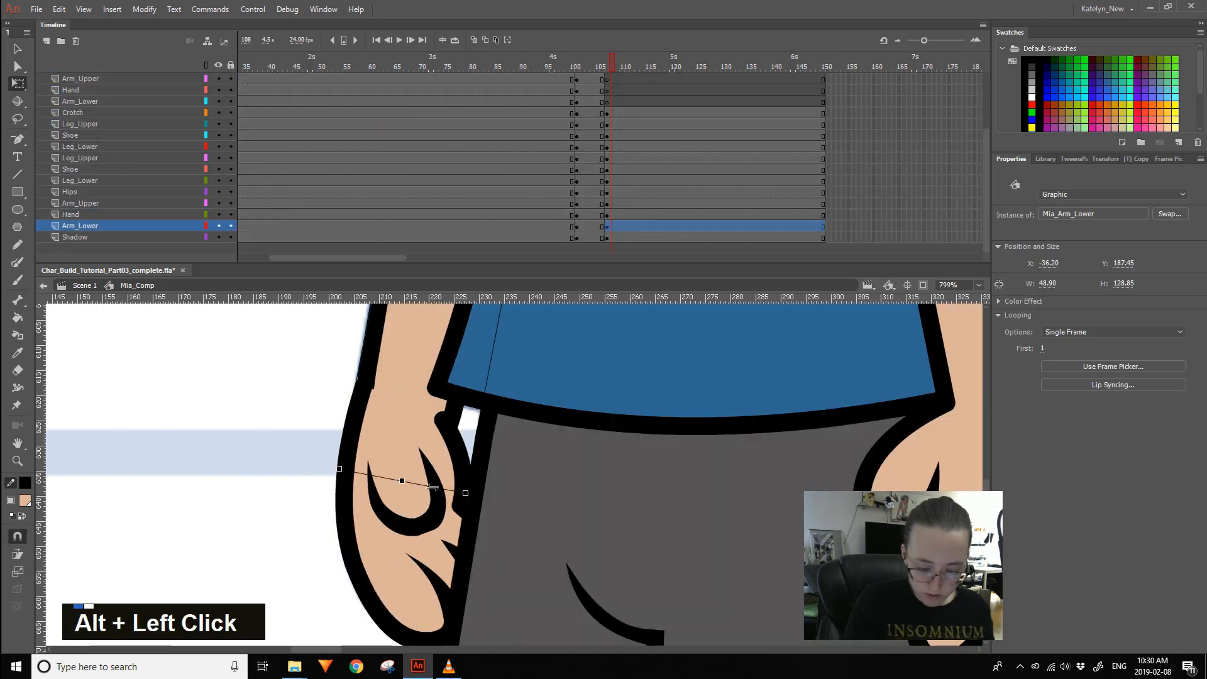
{"action": "key", "text": "ctrl+z"}
{"action": "key", "text": "Delete"}
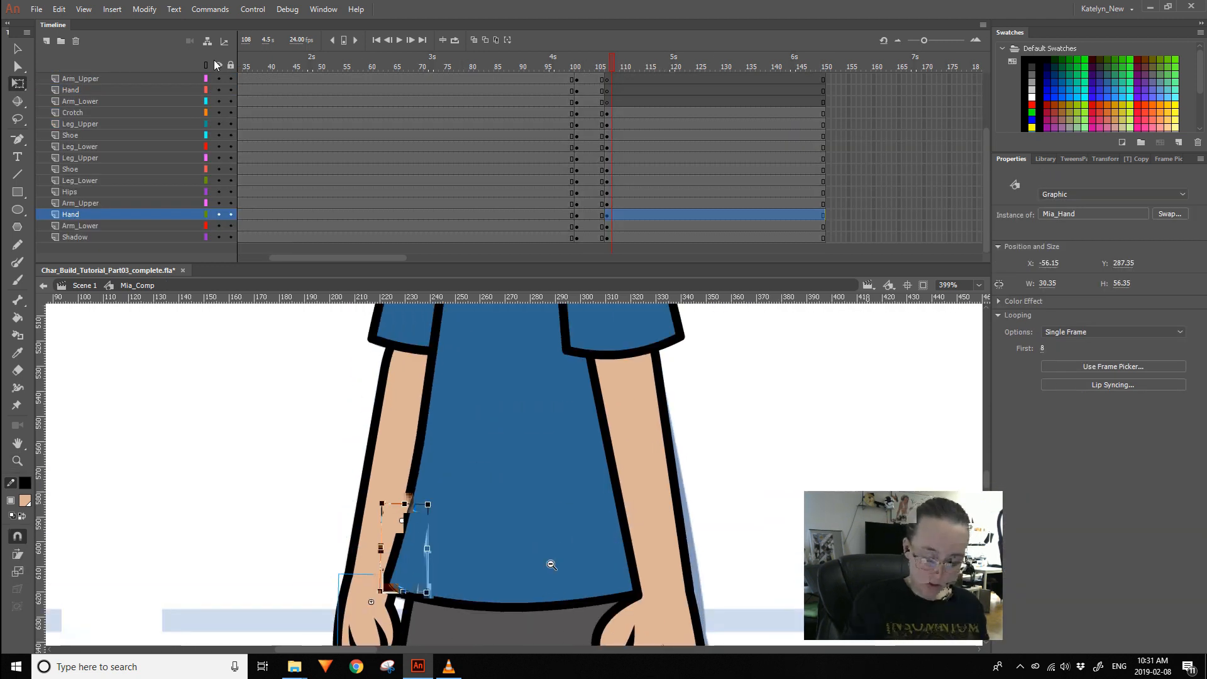
{"action": "key", "text": "ctrl+z"}
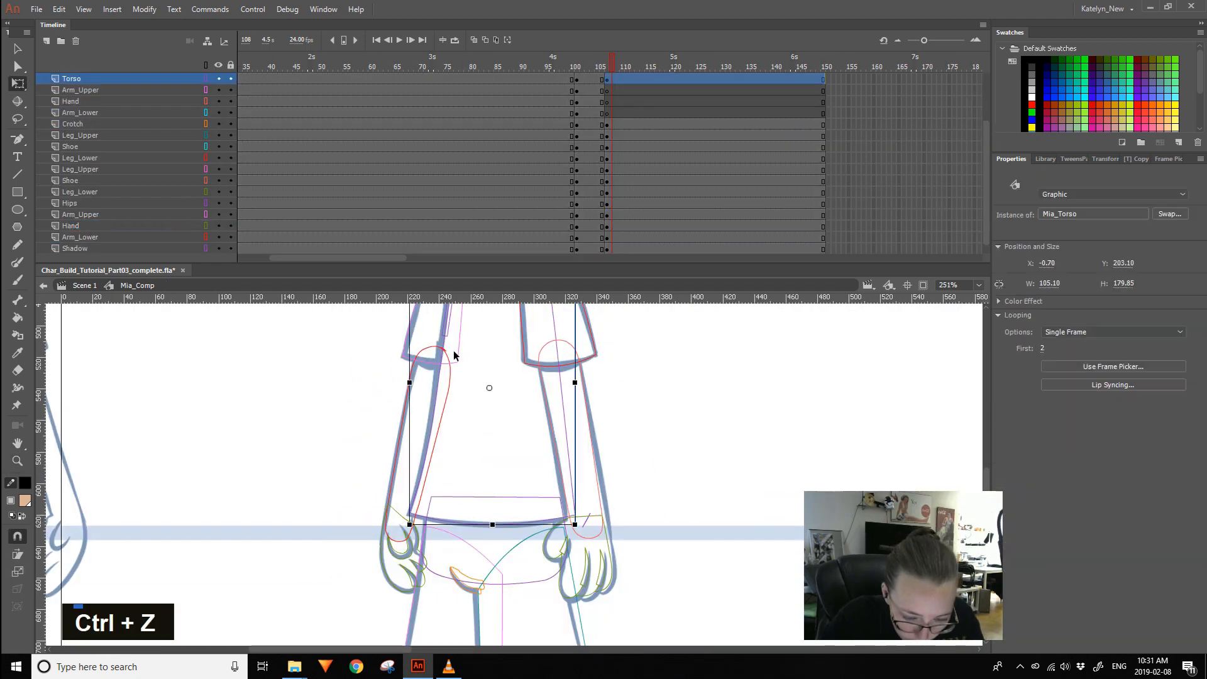
{"action": "double_click", "coordinate": [443, 344]}
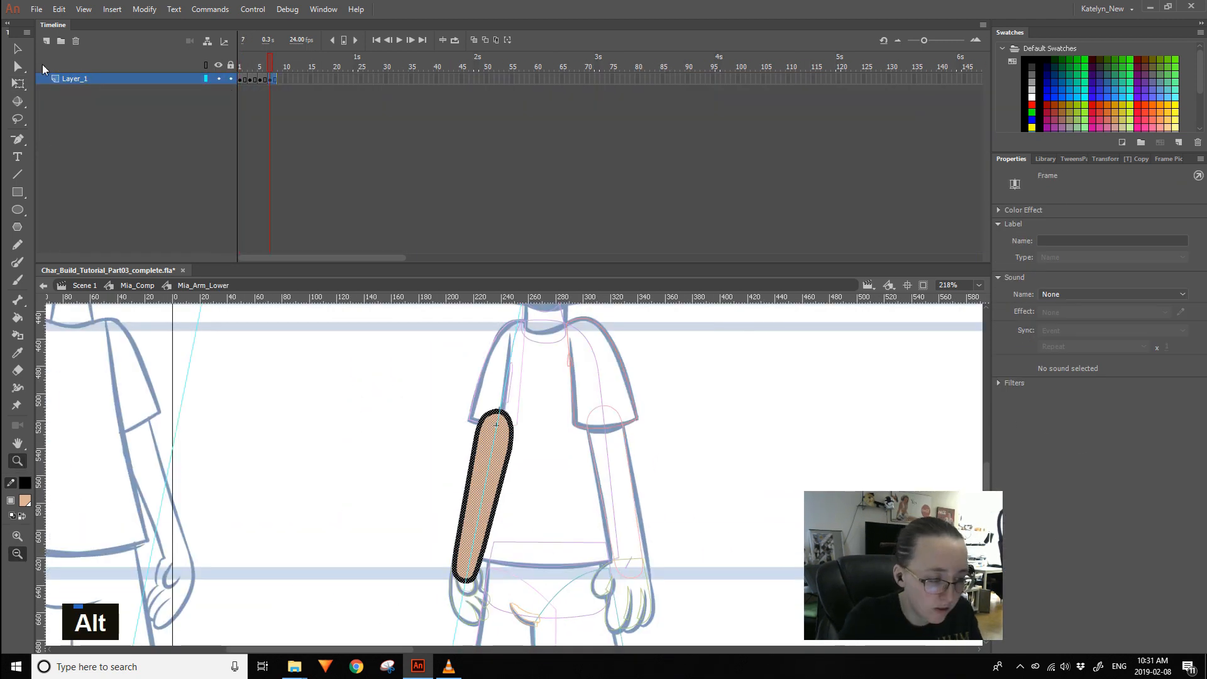
- Reshape the upper end of the far lower arm at frame 7 to match the model sheet
{"action": "left_click", "coordinate": [487, 420]}
{"action": "key", "text": "Delete"}
{"action": "key", "text": "Delete"}
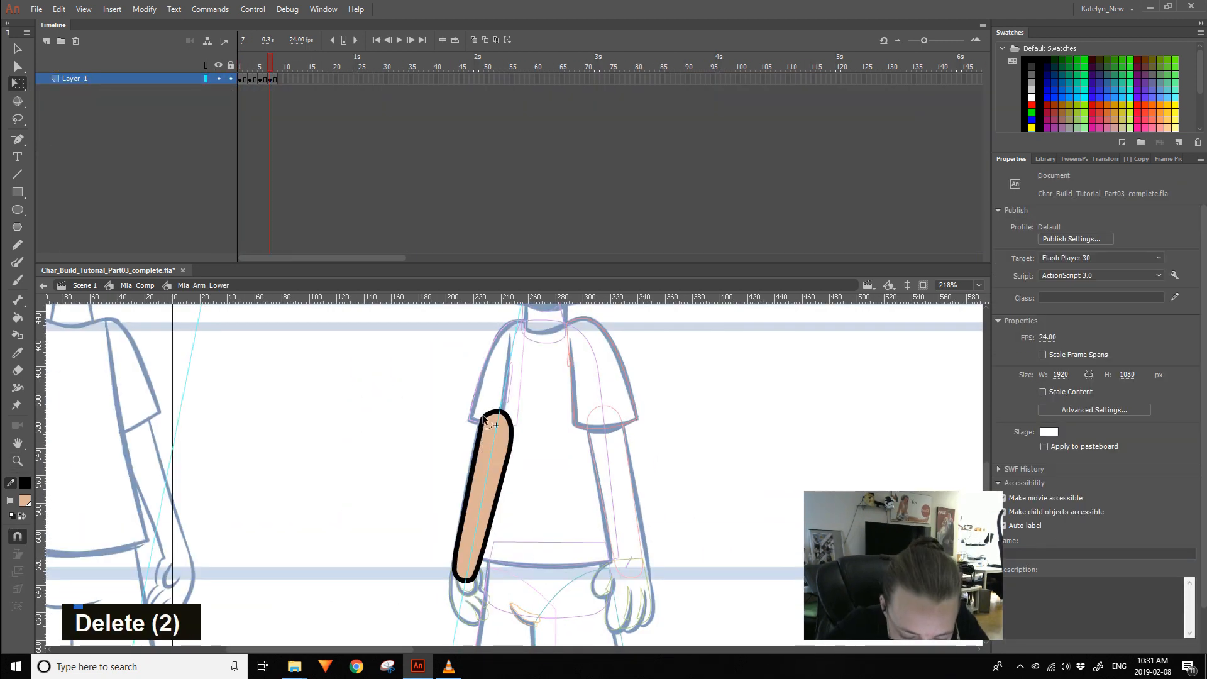
{"action": "key", "text": "ctrl+z"}
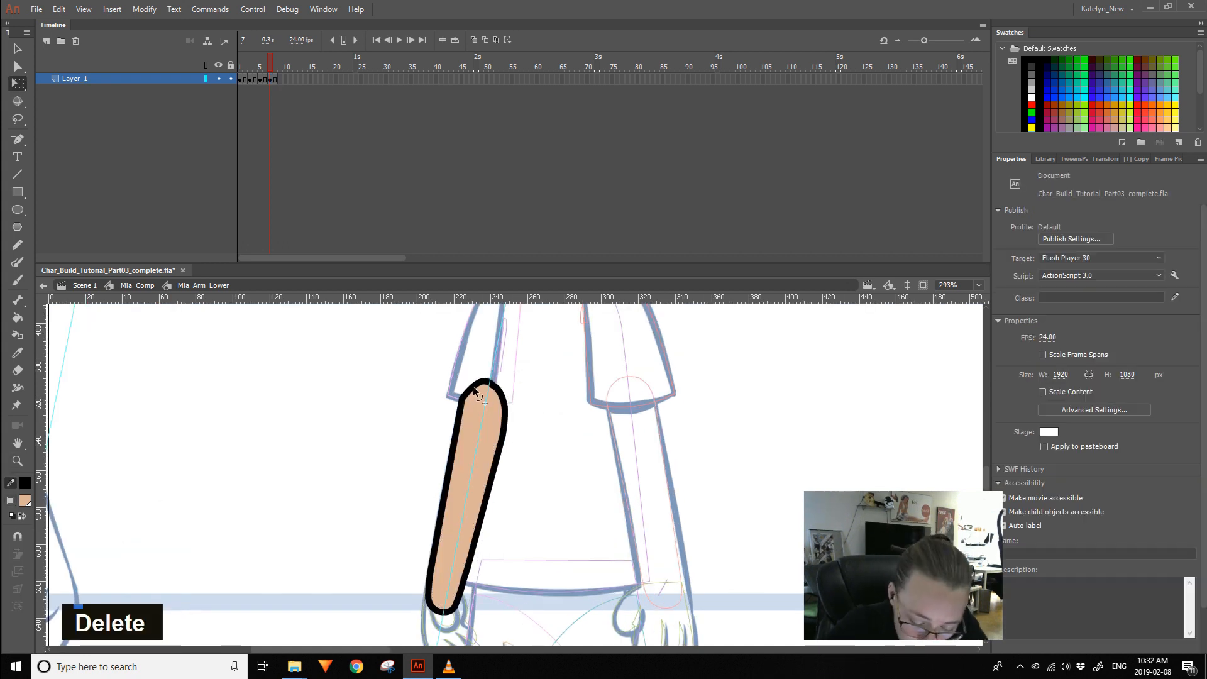
{"action": "left_click_drag", "start_coordinate": [473, 386], "coordinate": [482, 313]}
- Show the artwork in full colour and reopen Mia_Hand at frame 8 to compare it with the lower arm
{"action": "double_click", "coordinate": [475, 591]}
{"action": "left_click", "coordinate": [206, 64]}
{"action": "double_click", "coordinate": [466, 542]}
{"action": "double_click", "coordinate": [423, 594]}
{"action": "double_click", "coordinate": [475, 533]}
{"action": "double_click", "coordinate": [452, 604]}
{"action": "key", "text": "ctrl+z"}
{"action": "key", "text": "ctrl+z"}
{"action": "key", "text": "ctrl+z"}
{"action": "key", "text": "v"}
{"action": "left_click_drag", "start_coordinate": [447, 593], "coordinate": [440, 590]}
{"action": "scroll", "coordinate": [438, 577], "scroll_direction": "up", "scroll_amount": 4}
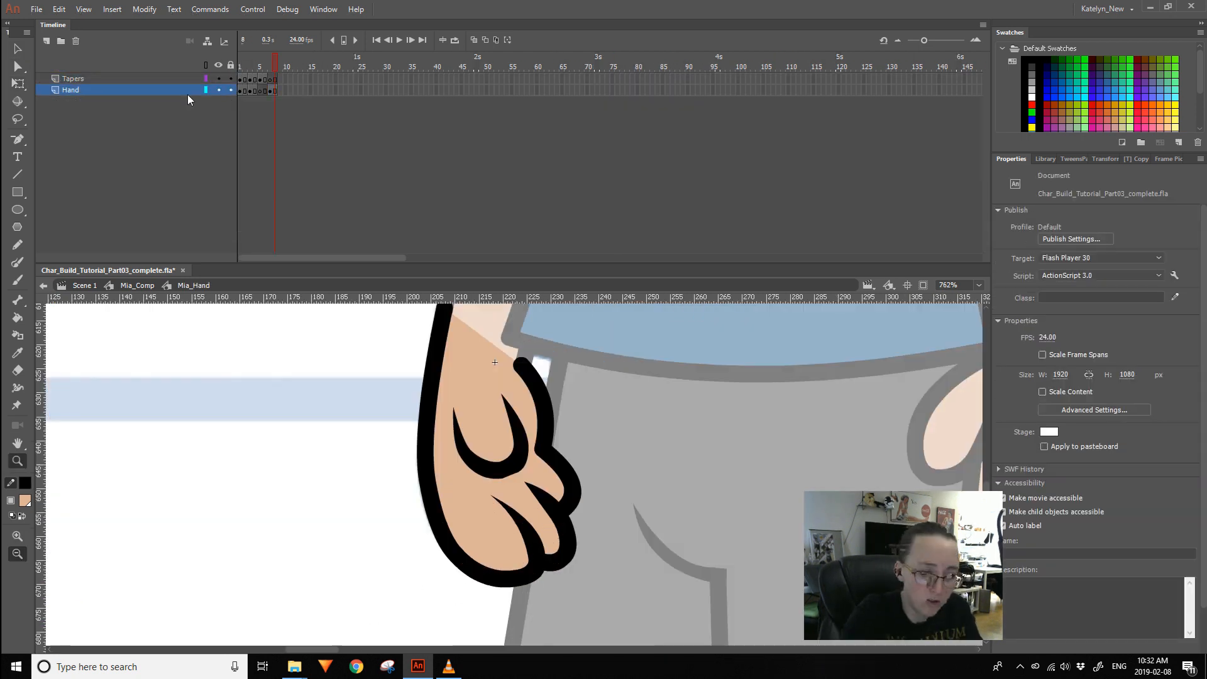
- Try to reshape the lower outer edge of the far hand's outline
{"action": "double_click", "coordinate": [447, 569]}
{"action": "left_click", "coordinate": [465, 567]}
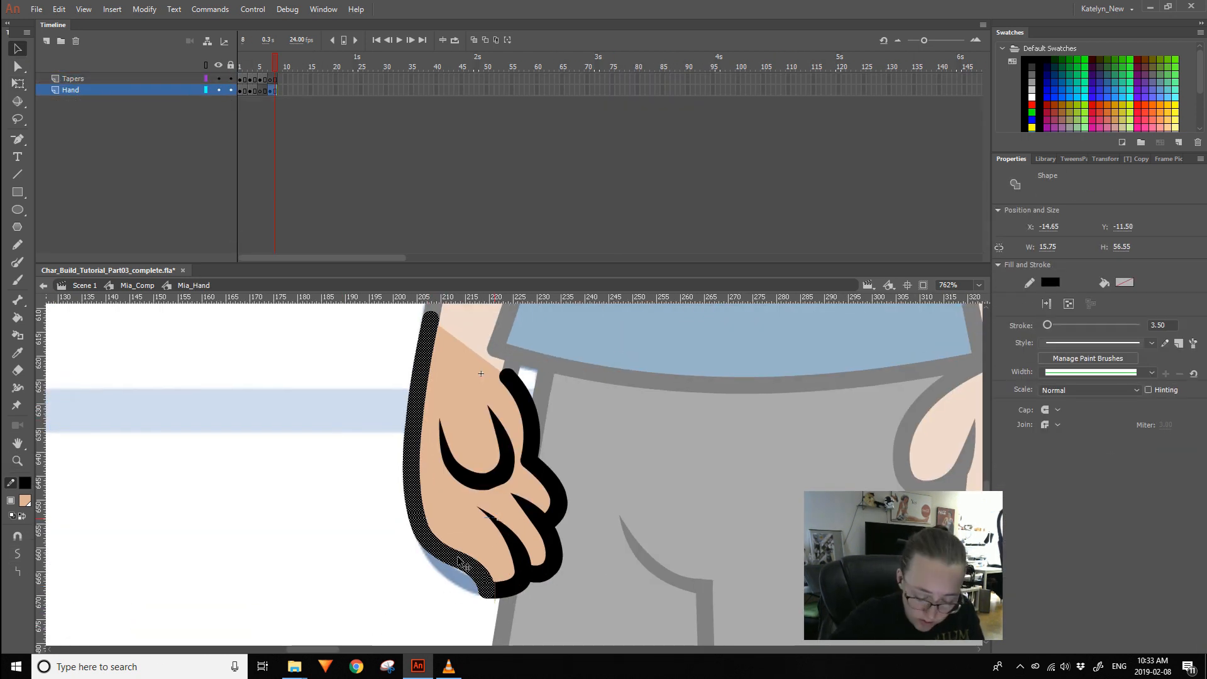
{"action": "left_click", "coordinate": [460, 597]}
{"action": "key", "text": "ctrl+z"}
- Check the inner wrist end of the far hand's outline and return to Mia_Comp
{"action": "double_click", "coordinate": [489, 357]}
{"action": "double_click", "coordinate": [500, 383]}
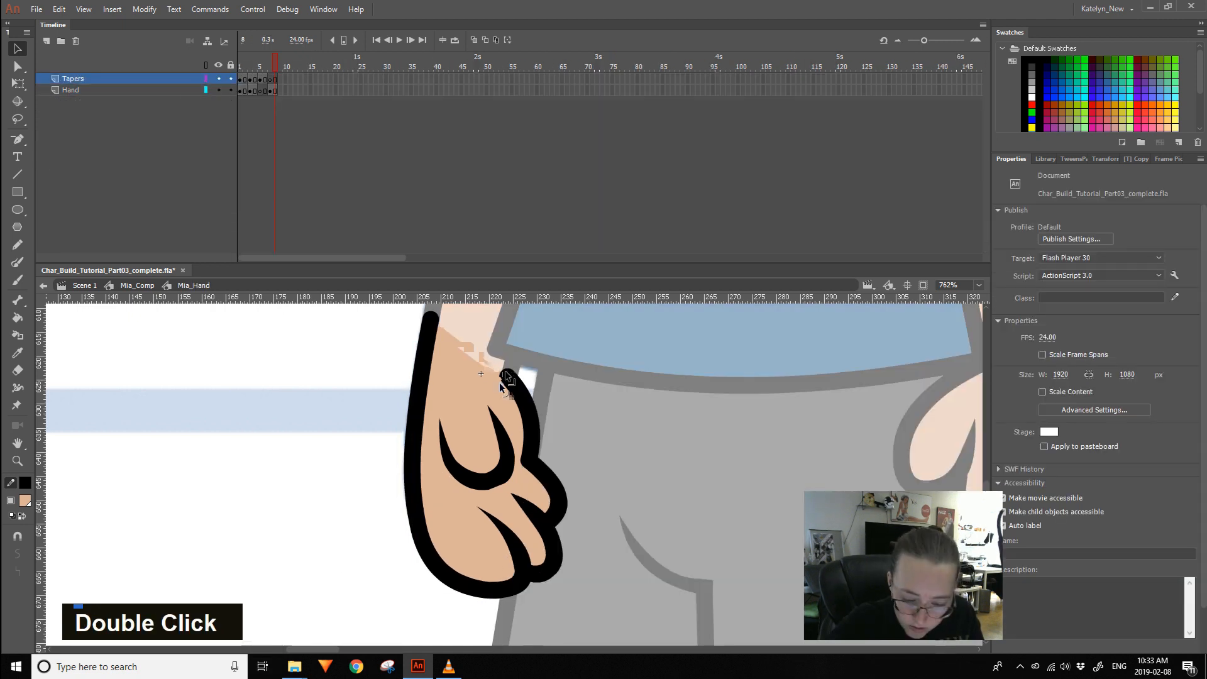
{"action": "double_click", "coordinate": [361, 525]}
{"action": "left_click", "coordinate": [361, 526]}
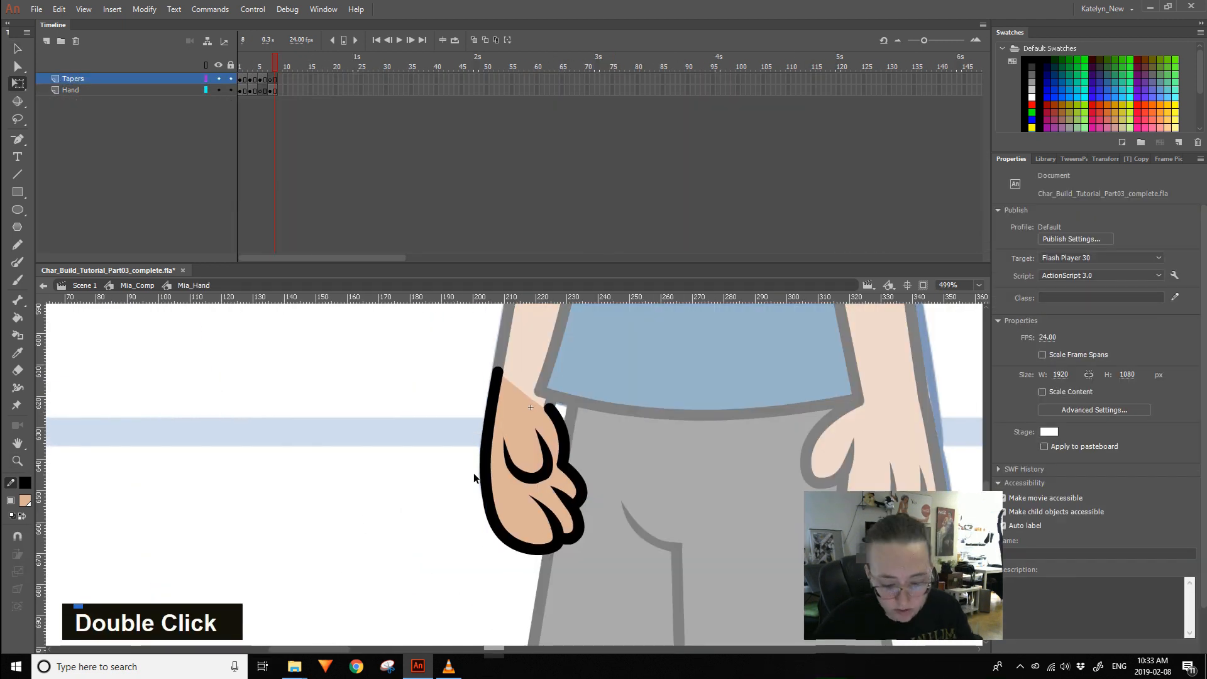
{"action": "key", "text": "ctrl+z"}
{"action": "scroll", "coordinate": [478, 497], "scroll_direction": "down", "scroll_amount": 4}
{"action": "key", "text": "space"}
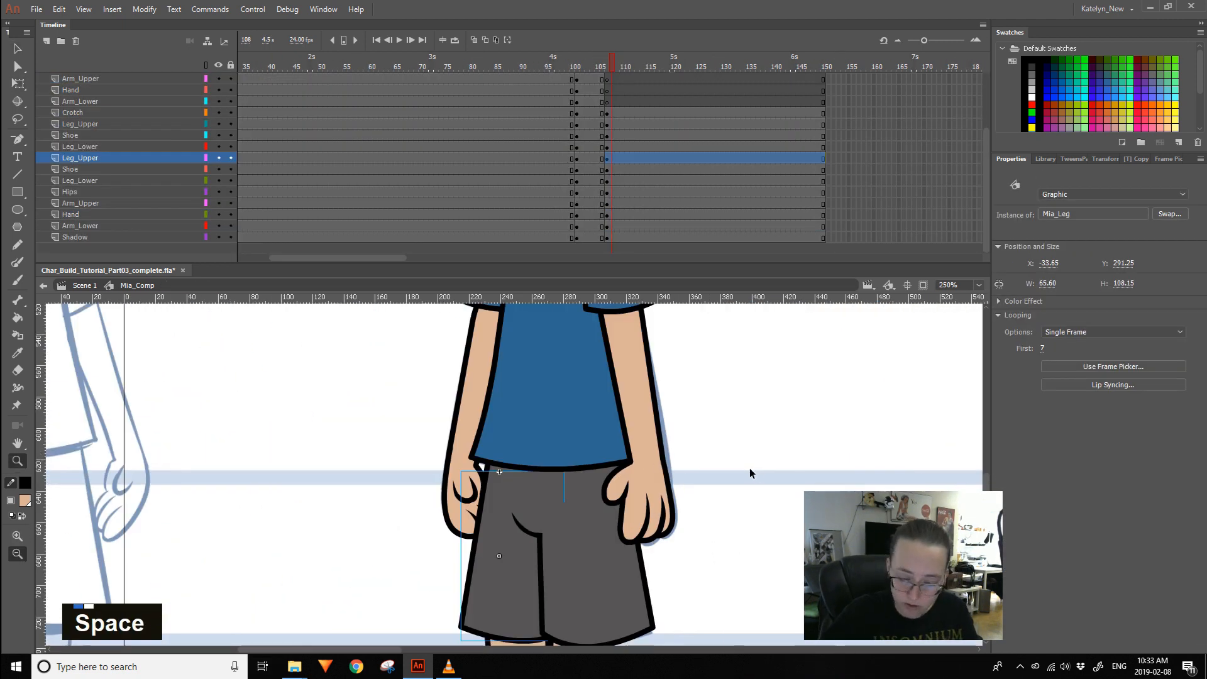
- Move the ground shadow so it sits centred beneath both shoes in the three-quarter view
{"action": "left_click", "coordinate": [749, 468]}
{"action": "key", "text": "space"}
{"action": "left_click_drag", "start_coordinate": [603, 590], "coordinate": [594, 365]}
{"action": "key", "text": "ctrl+z"}
{"action": "key", "text": "ctrl+z"}
{"action": "key", "text": "ctrl+z"}
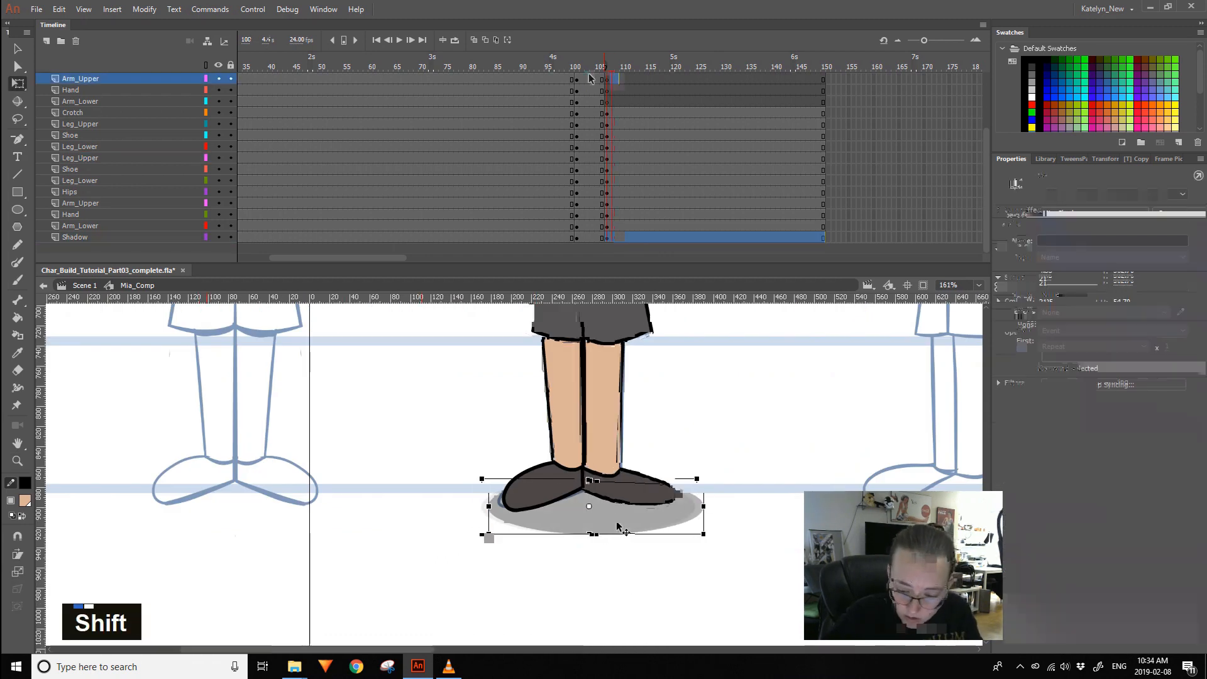
- Compare the leg and shoe placement between the front and three-quarter poses in Mia_Comp
{"action": "key", "text": "z"}
{"action": "left_click", "coordinate": [410, 577], "text": "alt"}
{"action": "left_click_drag", "start_coordinate": [410, 580], "coordinate": [583, 407]}
{"action": "key", "text": "q"}
{"action": "left_click", "coordinate": [523, 452]}
{"action": "left_click", "coordinate": [590, 80]}
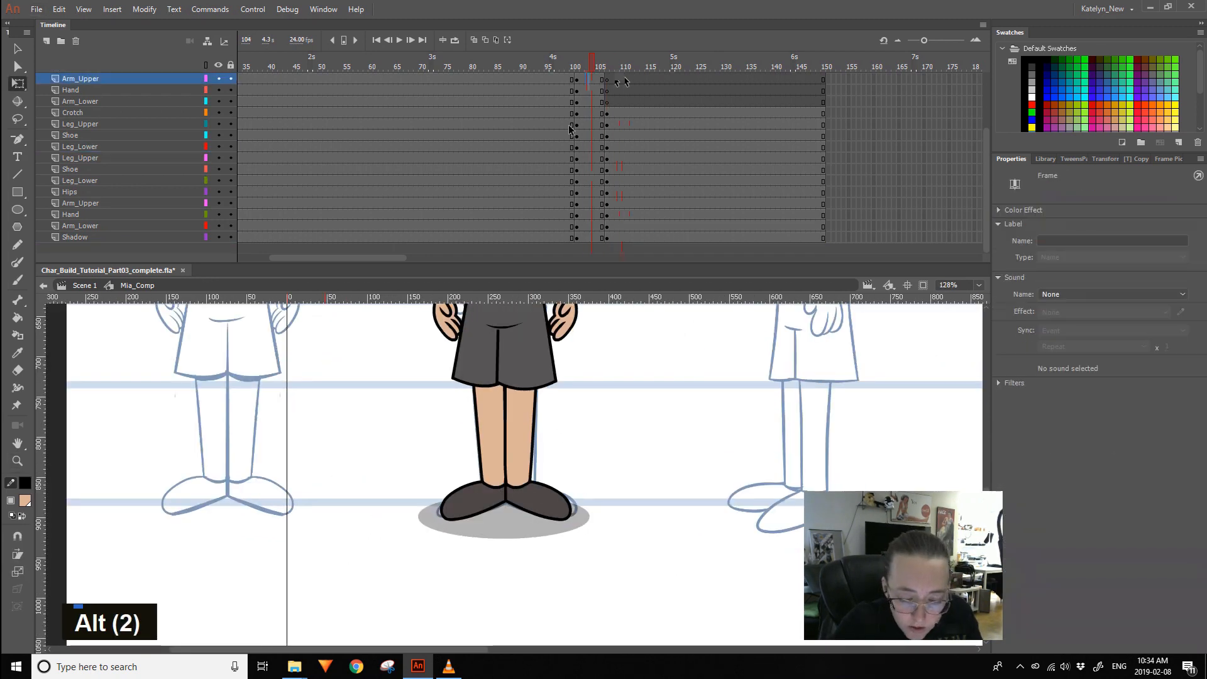
{"action": "key", "text": "ctrl+z"}
{"action": "double_click", "coordinate": [499, 475]}
{"action": "double_click", "coordinate": [560, 480]}
{"action": "left_click", "coordinate": [612, 66]}
- Examine the change from the front pose to the three-quarter pose in Scene 1
{"action": "double_click", "coordinate": [543, 347]}
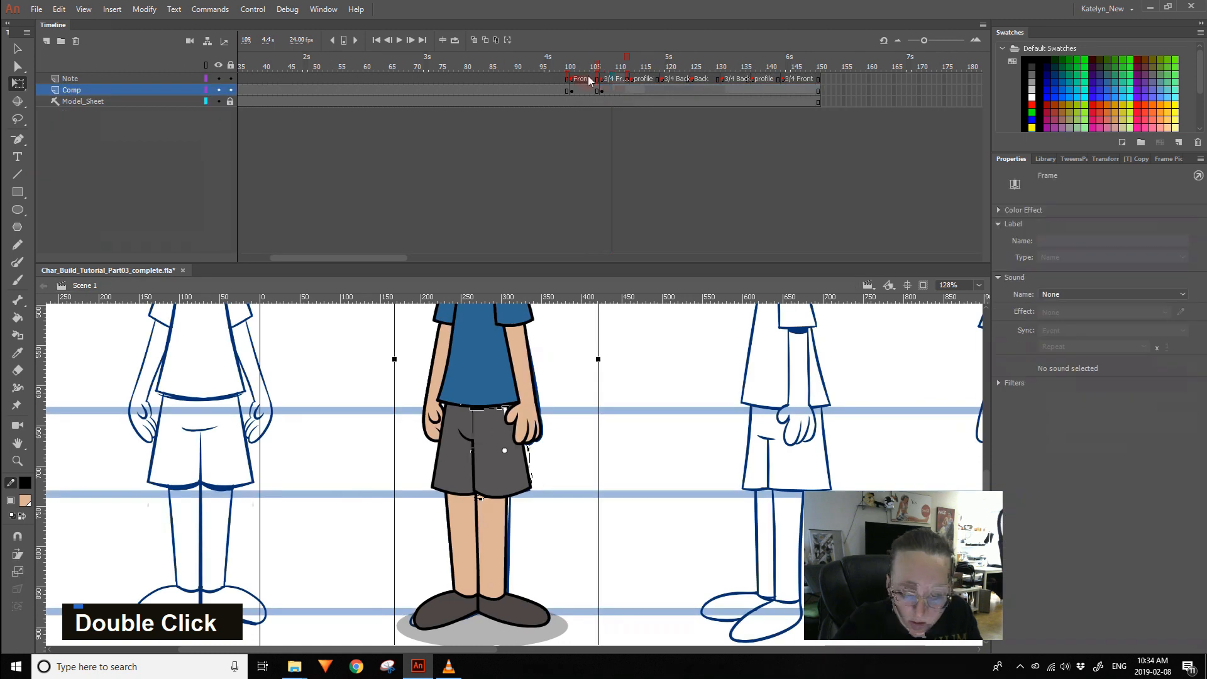
{"action": "double_click", "coordinate": [496, 478]}
{"action": "left_click", "coordinate": [495, 547]}
{"action": "left_click", "coordinate": [548, 554]}
{"action": "left_click_drag", "start_coordinate": [548, 554], "coordinate": [520, 537]}
{"action": "double_click", "coordinate": [560, 537]}
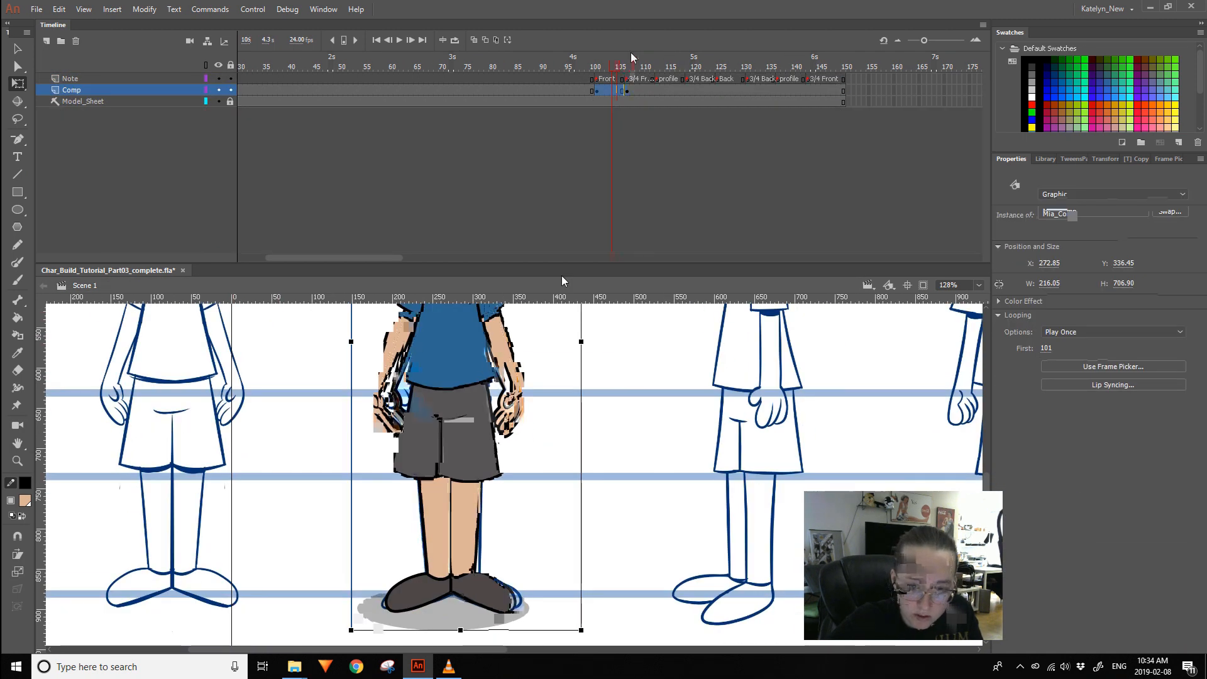
{"action": "left_click", "coordinate": [638, 66]}
- Try nudging the legs sideways in the three-quarter pose inside Mia_Comp
{"action": "double_click", "coordinate": [477, 522]}
{"action": "left_click_drag", "start_coordinate": [402, 515], "coordinate": [501, 553]}
{"action": "key", "text": "Left"}
{"action": "key", "text": "Left"}
{"action": "key", "text": "Left"}
{"action": "key", "text": "Left"}
{"action": "left_click", "coordinate": [581, 78]}
{"action": "left_click", "coordinate": [606, 67]}
{"action": "left_click", "coordinate": [440, 553]}
{"action": "key", "text": "shift+Left"}
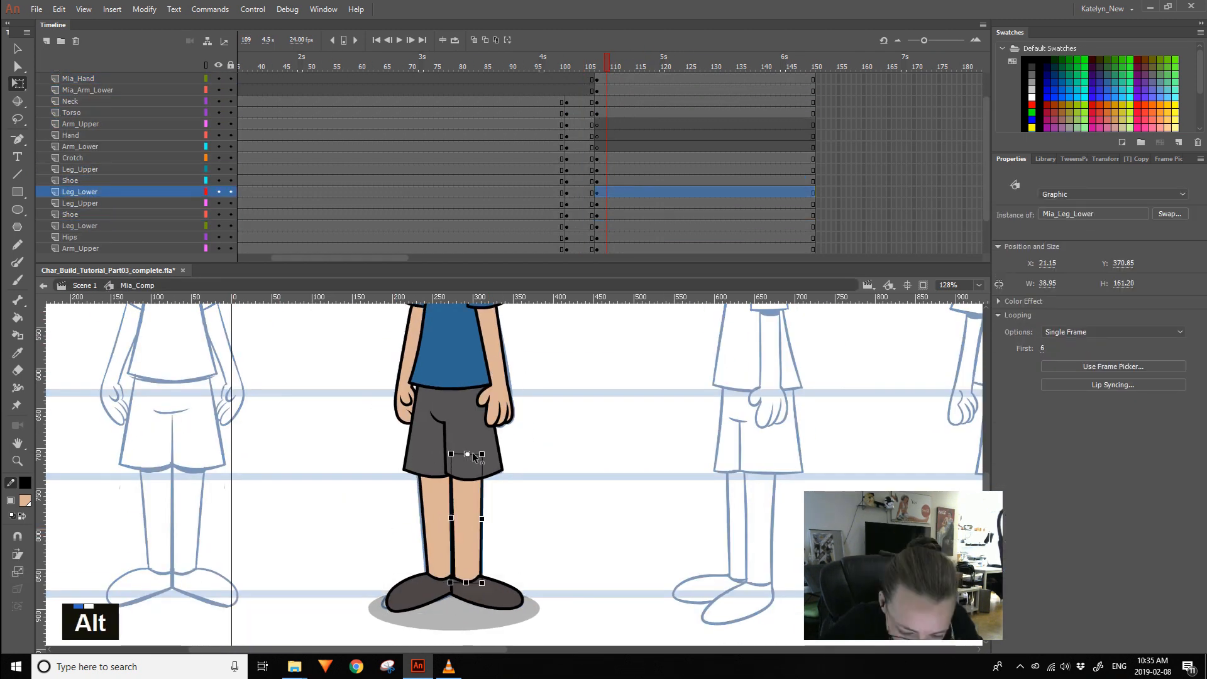
- Compare against the front pose and undo the last leg nudges
{"action": "left_click", "coordinate": [586, 66]}
{"action": "left_click", "coordinate": [496, 594]}
{"action": "key", "text": "ctrl+z"}
{"action": "key", "text": "ctrl+z"}
{"action": "key", "text": "ctrl+z"}
{"action": "key", "text": "ctrl+z"}
{"action": "key", "text": "ctrl+z"}
{"action": "key", "text": "ctrl+z"}
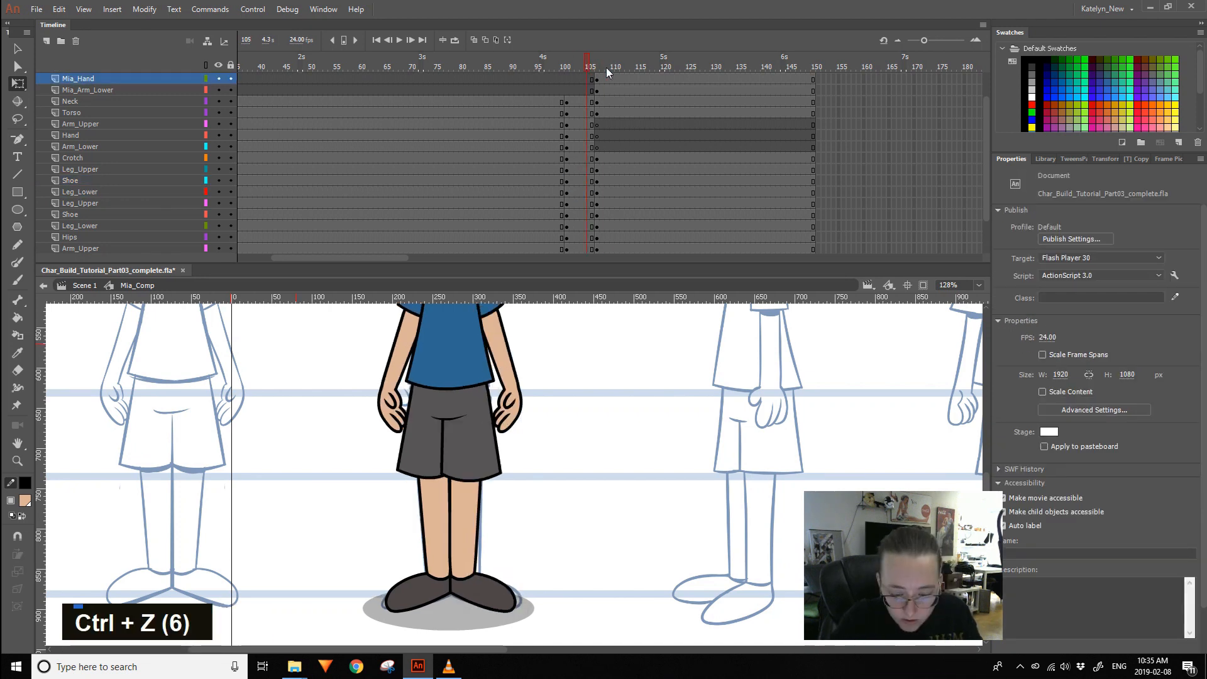
- Check the three-quarter pose against the front pose again and go back to Scene 1
{"action": "double_click", "coordinate": [489, 577]}
{"action": "double_click", "coordinate": [565, 440]}
{"action": "double_click", "coordinate": [490, 581]}
{"action": "double_click", "coordinate": [566, 440]}
{"action": "left_click", "coordinate": [615, 66]}
{"action": "double_click", "coordinate": [566, 425]}
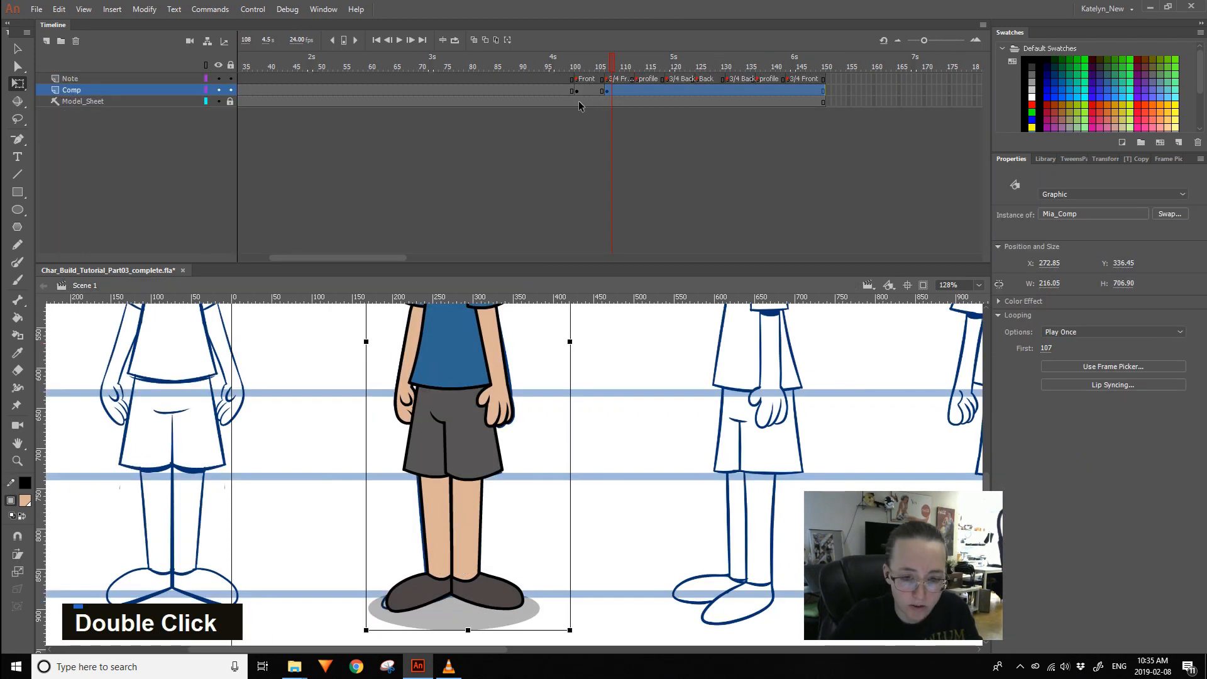
- Convert the model sheet artwork to a symbol named model sheet and insert keyframes on its layer
{"action": "left_click", "coordinate": [578, 162]}
{"action": "key", "text": "F8"}
{"action": "type", "text": "model shee"}
{"action": "key", "text": "Return"}
{"action": "key", "text": "F6"}
{"action": "key", "text": "F6"}
- Shift the model sheet in the front-pose frames so its front drawing lines up beneath the character
{"action": "left_click_drag", "start_coordinate": [299, 545], "coordinate": [576, 544]}
{"action": "key", "text": "shift+Left"}
{"action": "key", "text": "shift+Left"}
{"action": "key", "text": "Left"}
{"action": "left_click", "coordinate": [609, 67]}
{"action": "left_click", "coordinate": [591, 79]}
- Try cutting the upper and lower legs at the front pose in Mia_Comp and pasting them in place
{"action": "double_click", "coordinate": [459, 466]}
{"action": "left_click", "coordinate": [393, 499]}
{"action": "key", "text": "ctrl+x"}
{"action": "left_click", "coordinate": [440, 502]}
{"action": "key", "text": "ctrl+shift+v"}
{"action": "left_click", "coordinate": [406, 575]}
{"action": "key", "text": "ctrl+x"}
{"action": "left_click", "coordinate": [433, 562]}
{"action": "key", "text": "ctrl+z"}
{"action": "key", "text": "ctrl+z"}
- Adjust the front-pose upper leg shape in Mia_Leg to fit the model sheet's front drawing
{"action": "left_click", "coordinate": [218, 65]}
{"action": "key", "text": "ctrl+z"}
{"action": "left_click", "coordinate": [459, 545], "text": "alt"}
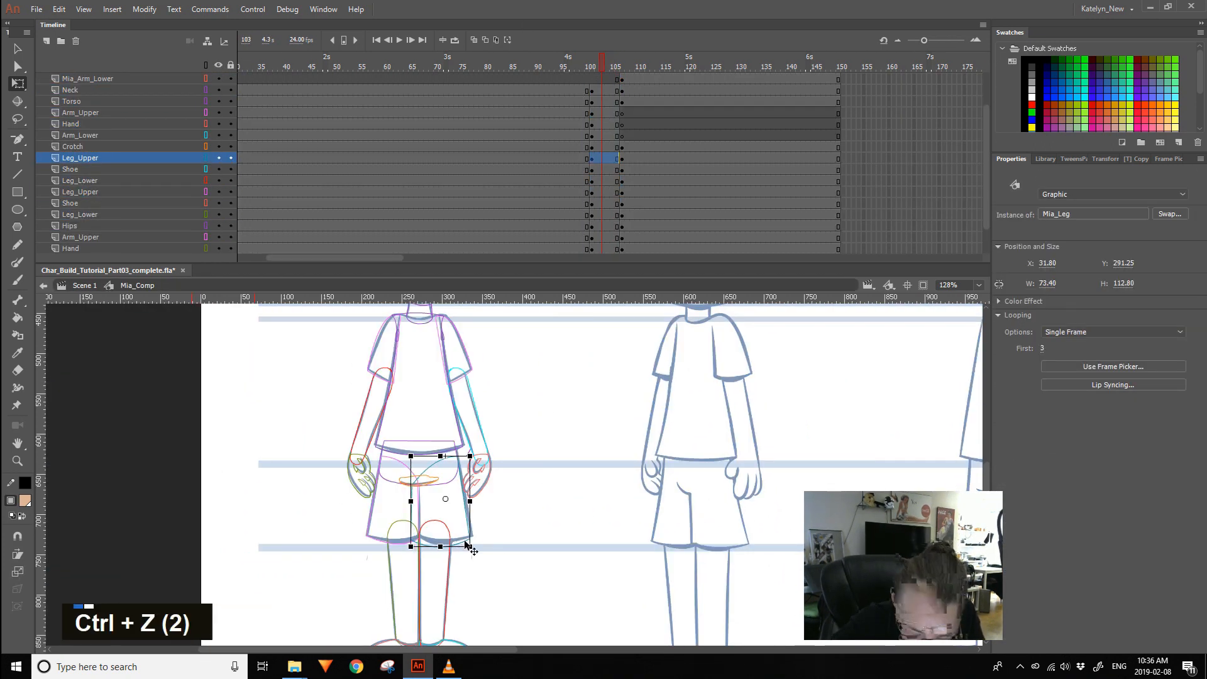
{"action": "double_click", "coordinate": [427, 537]}
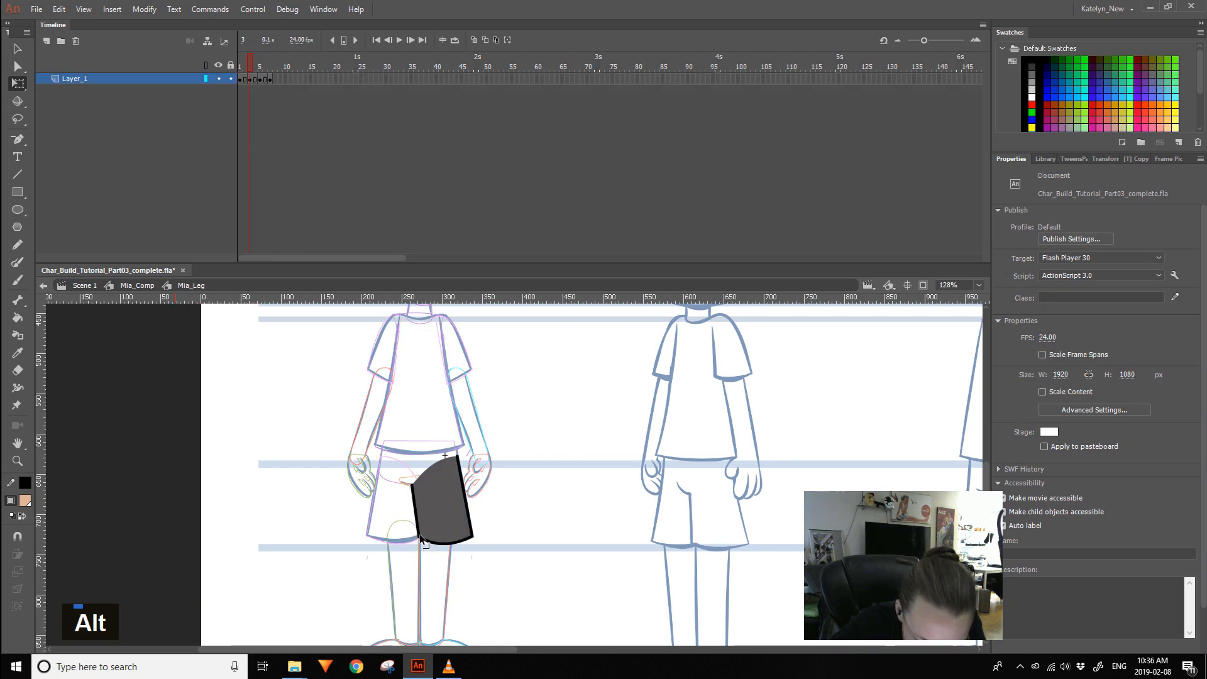
{"action": "double_click", "coordinate": [410, 531]}
{"action": "double_click", "coordinate": [410, 532]}
{"action": "double_click", "coordinate": [505, 570]}
{"action": "left_click", "coordinate": [506, 571]}
{"action": "left_click_drag", "start_coordinate": [505, 571], "coordinate": [503, 512]}
- Adjust the front-pose lower leg shapes in Mia_Leg_Lower to fit the model sheet and return to Scene 1
{"action": "left_click", "coordinate": [438, 552]}
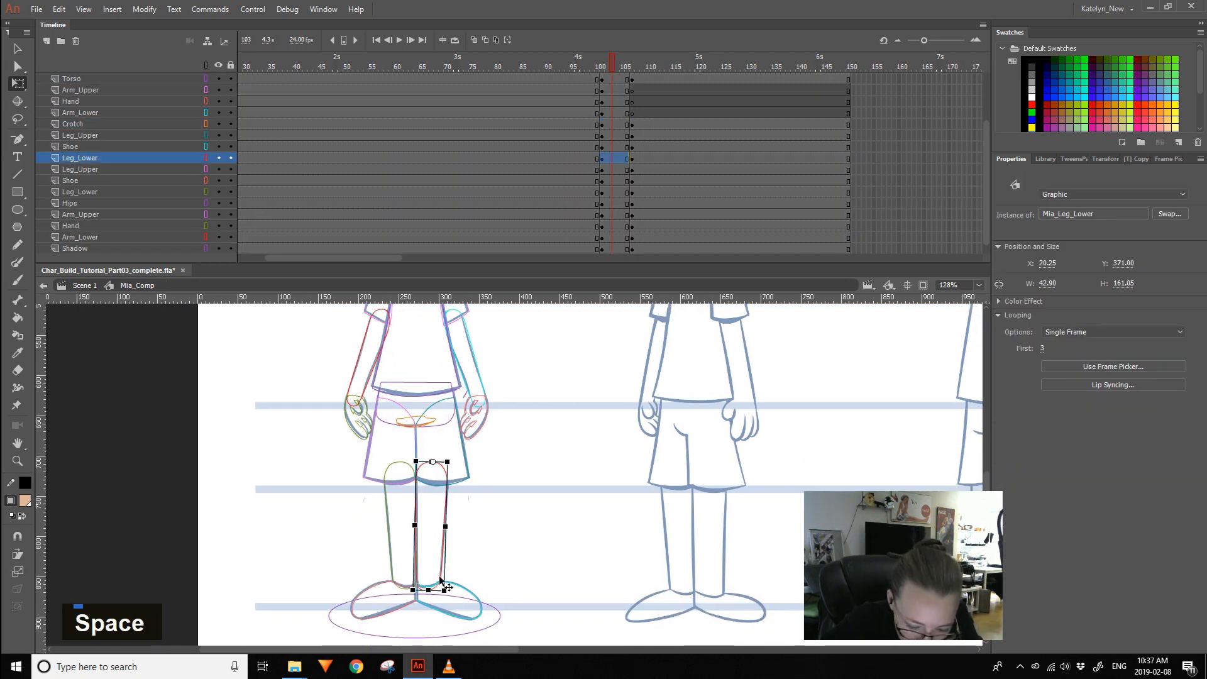
{"action": "double_click", "coordinate": [482, 522]}
{"action": "double_click", "coordinate": [402, 533]}
{"action": "double_click", "coordinate": [402, 533]}
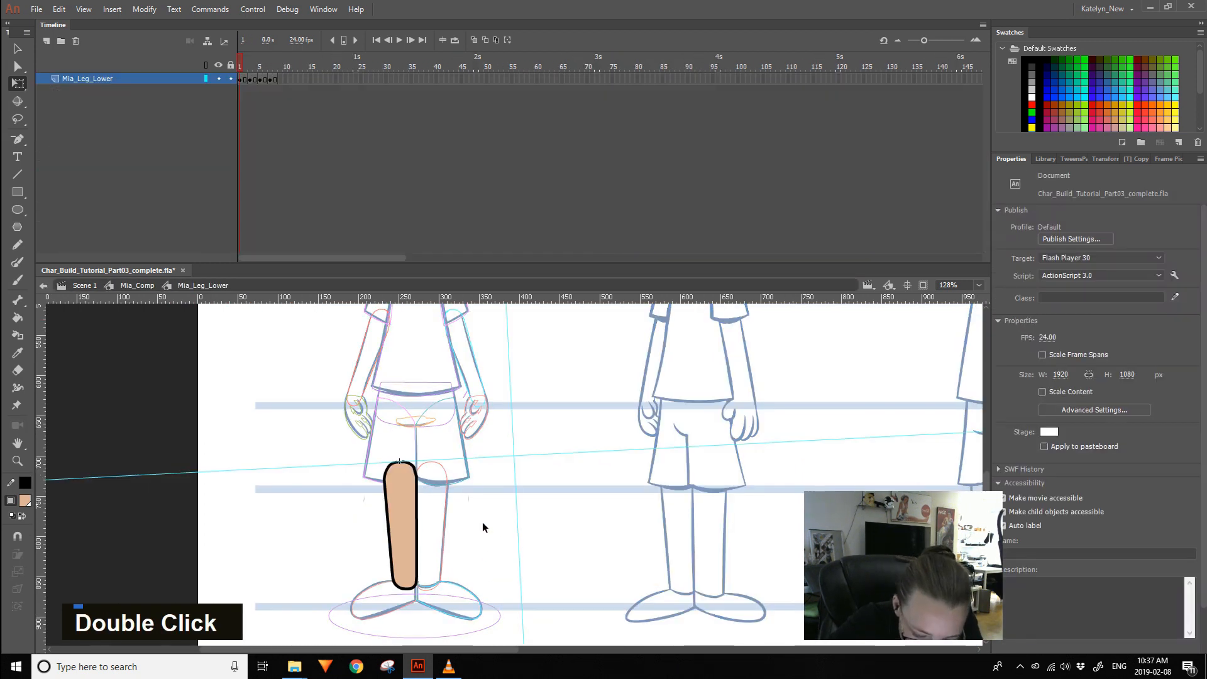
{"action": "double_click", "coordinate": [481, 521]}
{"action": "left_click", "coordinate": [16, 50]}
{"action": "double_click", "coordinate": [481, 521]}
- Reopen Mia_Comp at the three-quarter front pose and compare its legs with the front pose
{"action": "left_click", "coordinate": [649, 68]}
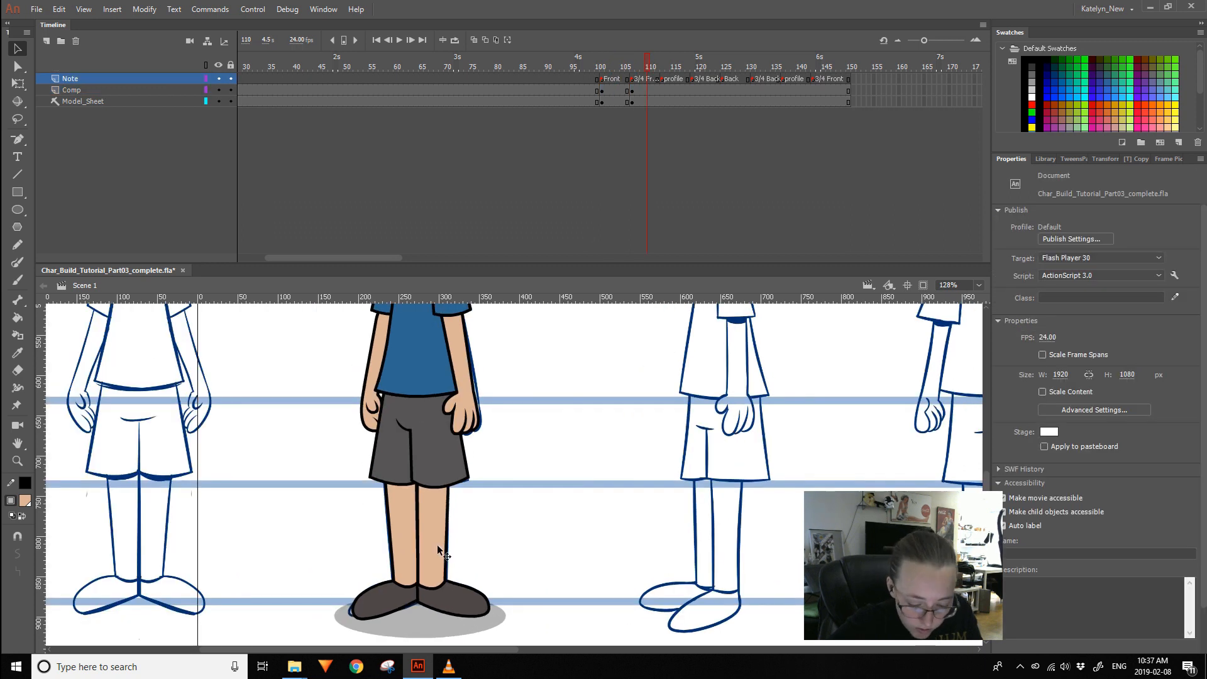
{"action": "double_click", "coordinate": [443, 581]}
{"action": "double_click", "coordinate": [448, 487]}
{"action": "double_click", "coordinate": [471, 493]}
{"action": "double_click", "coordinate": [472, 493]}
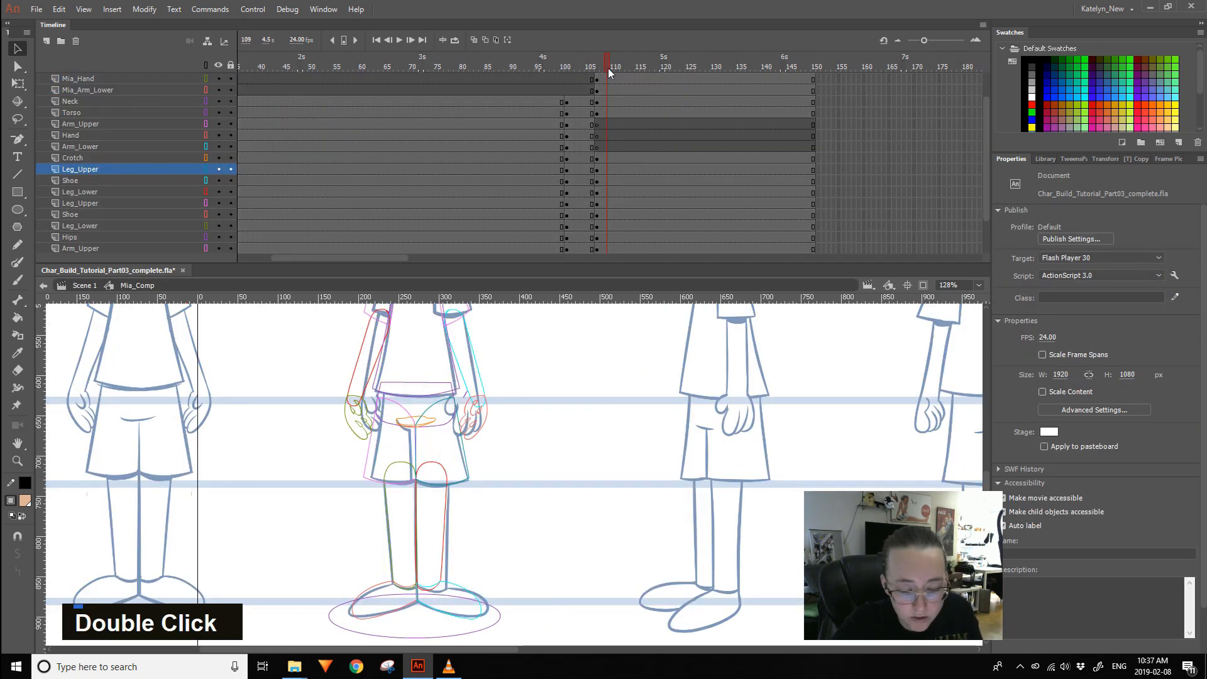
{"action": "left_click", "coordinate": [587, 68]}
{"action": "left_click", "coordinate": [605, 67]}
- Refine the shorts leg shapes in Mia_Leg for the three-quarter pose and check them against the front pose
{"action": "double_click", "coordinate": [417, 497]}
{"action": "double_click", "coordinate": [411, 479]}
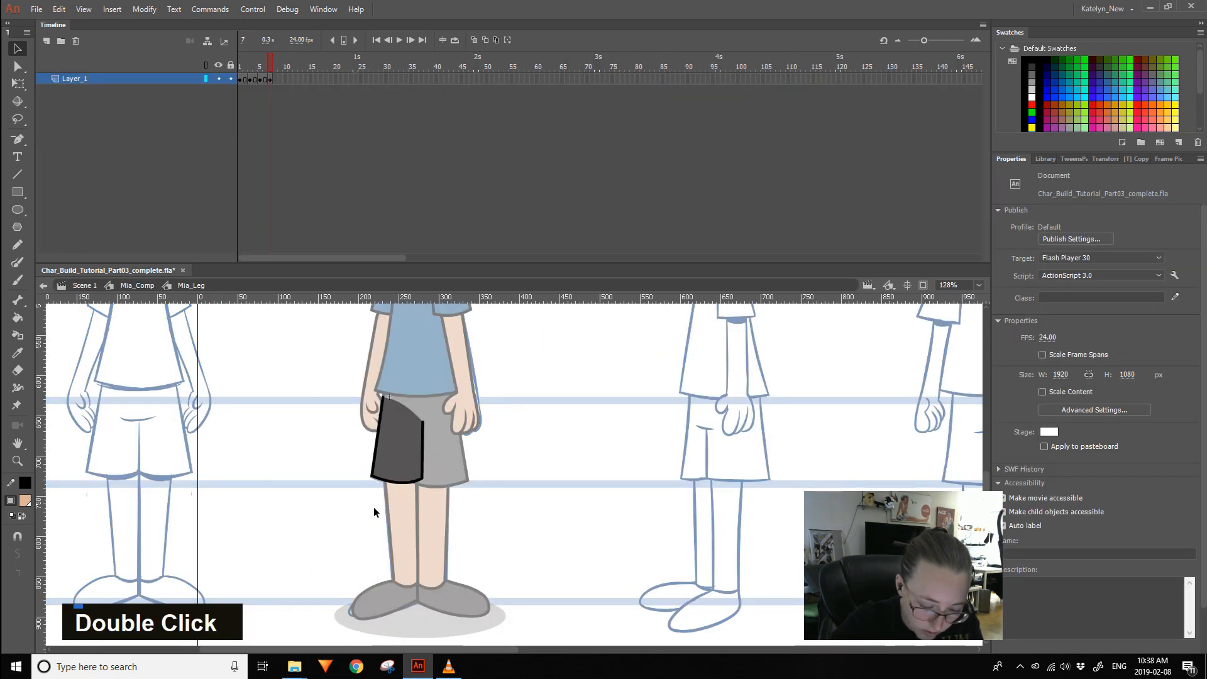
{"action": "double_click", "coordinate": [380, 533]}
{"action": "left_click", "coordinate": [591, 68]}
{"action": "left_click", "coordinate": [606, 66]}
{"action": "double_click", "coordinate": [448, 465]}
{"action": "double_click", "coordinate": [469, 485]}
- Hide the Mia_Hand and Mia_Arm_Lower layers, adjust the upper leg behind them, and show both layers again
{"action": "left_click", "coordinate": [620, 66]}
{"action": "left_click", "coordinate": [218, 89]}
{"action": "left_click", "coordinate": [218, 79]}
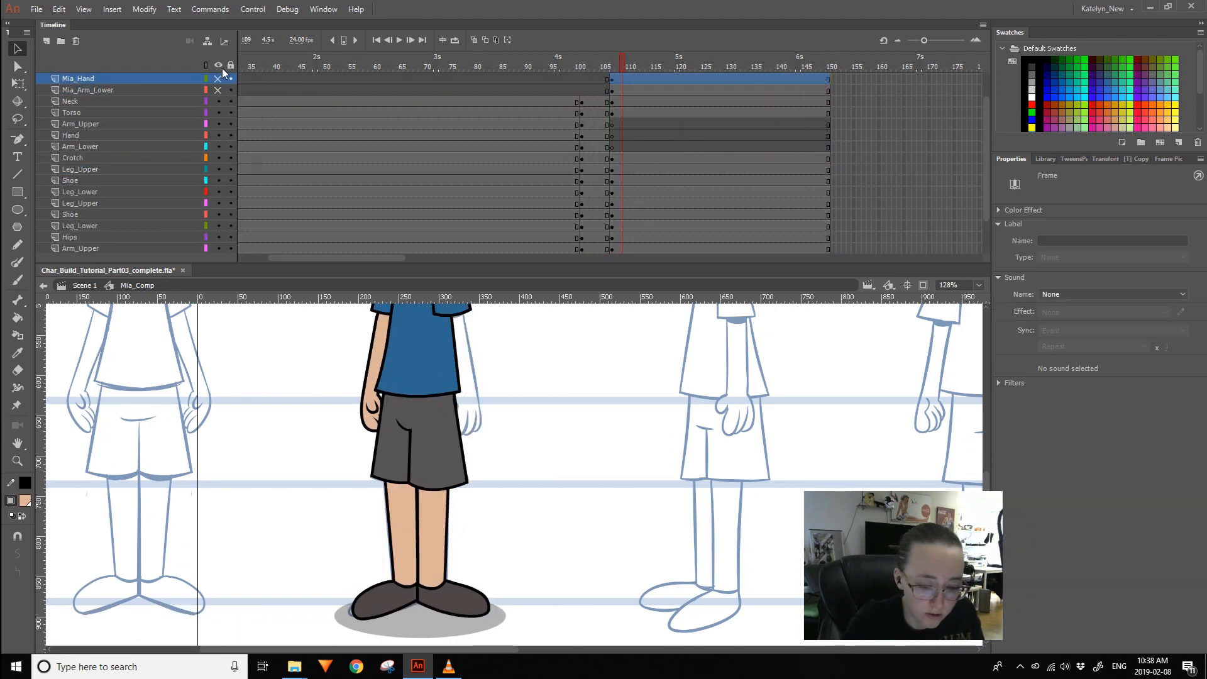
{"action": "double_click", "coordinate": [458, 406]}
{"action": "double_click", "coordinate": [485, 465]}
{"action": "left_click", "coordinate": [218, 90]}
{"action": "left_click", "coordinate": [218, 79]}
- Nudge the near forearm and hand slightly to the right in the three-quarter pose and compare with the front pose
{"action": "left_click", "coordinate": [461, 346]}
{"action": "left_click", "coordinate": [464, 412], "text": "ctrl+shift"}
{"action": "key", "text": "q"}
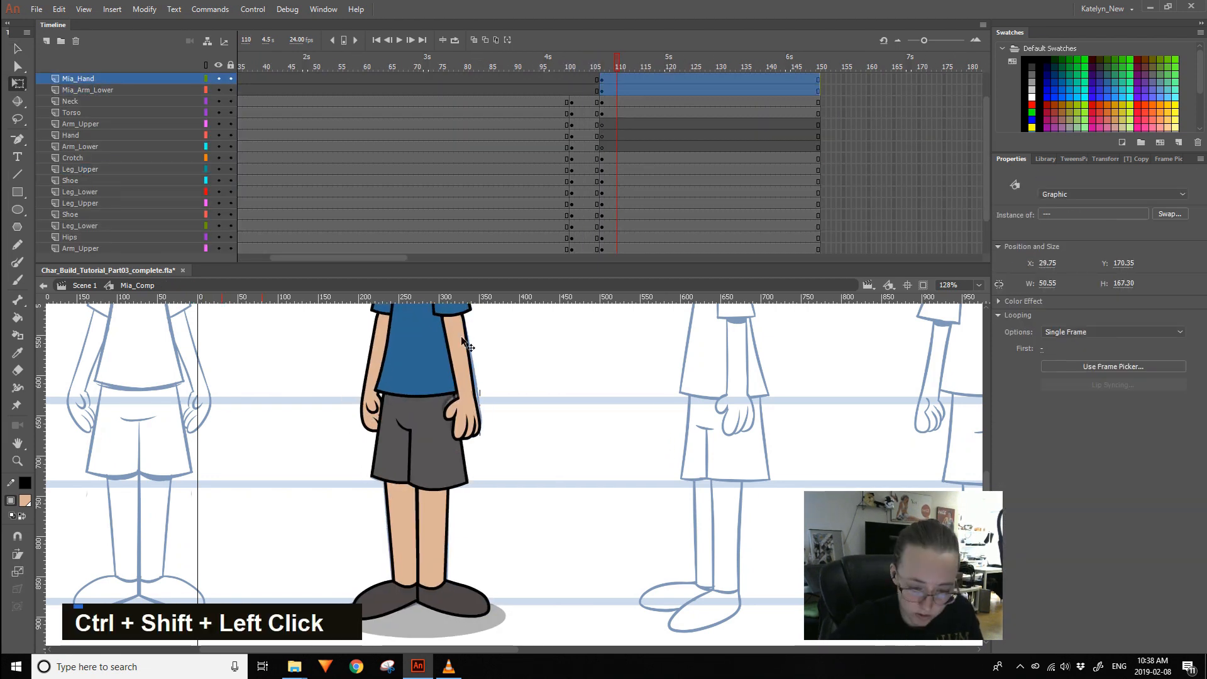
{"action": "key", "text": "Right"}
{"action": "key", "text": "Right"}
{"action": "left_click_drag", "start_coordinate": [619, 66], "coordinate": [590, 67]}
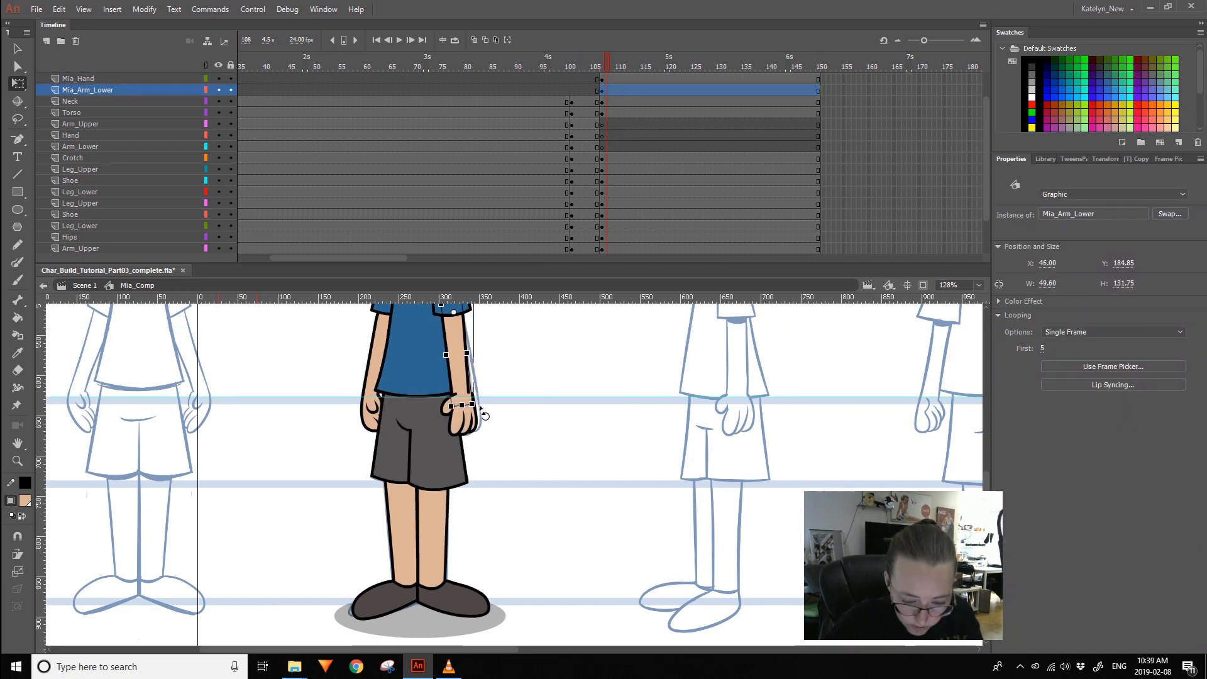
- Fine-tune the near forearm's angle, nudge the forearm and hand slightly left, and recheck against the front pose
{"action": "left_click", "coordinate": [464, 420]}
{"action": "left_click", "coordinate": [485, 420]}
{"action": "left_click", "coordinate": [459, 352]}
{"action": "left_click", "coordinate": [466, 422], "text": "ctrl+shift"}
{"action": "key", "text": "Left"}
{"action": "left_click_drag", "start_coordinate": [606, 66], "coordinate": [601, 67]}
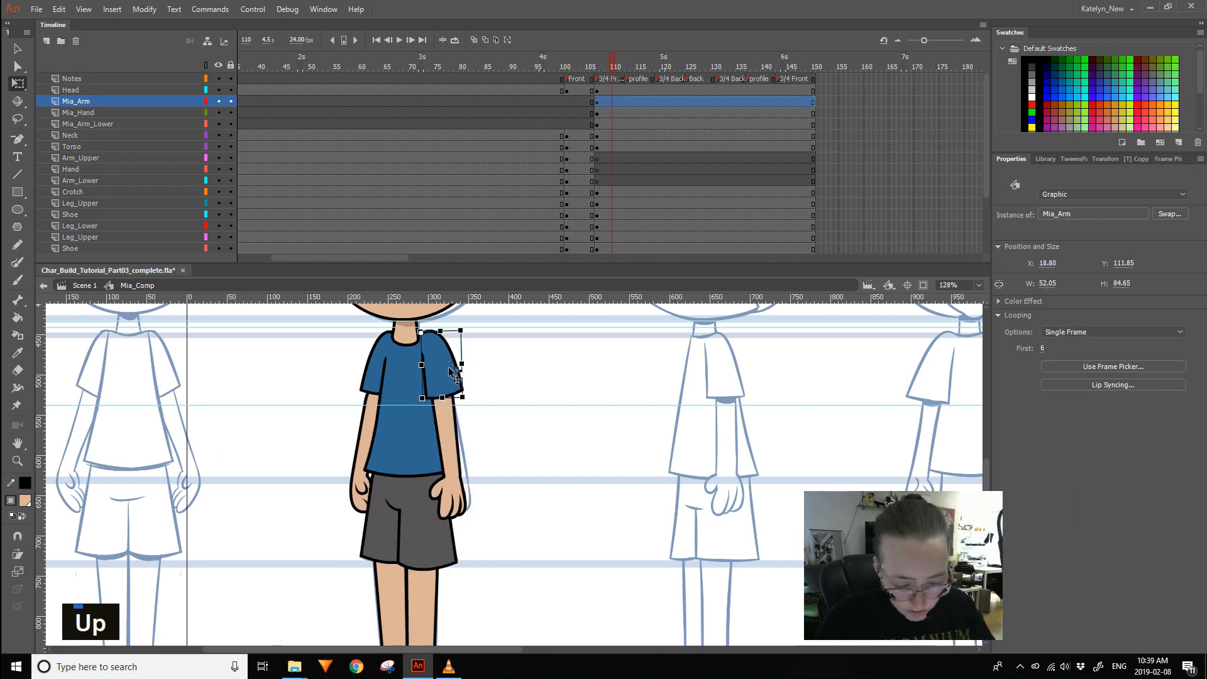
- Reshape the near sleeve in Mia_Arm for the three-quarter pose and place the Neck layer above Mia_Arm
{"action": "double_click", "coordinate": [454, 375]}
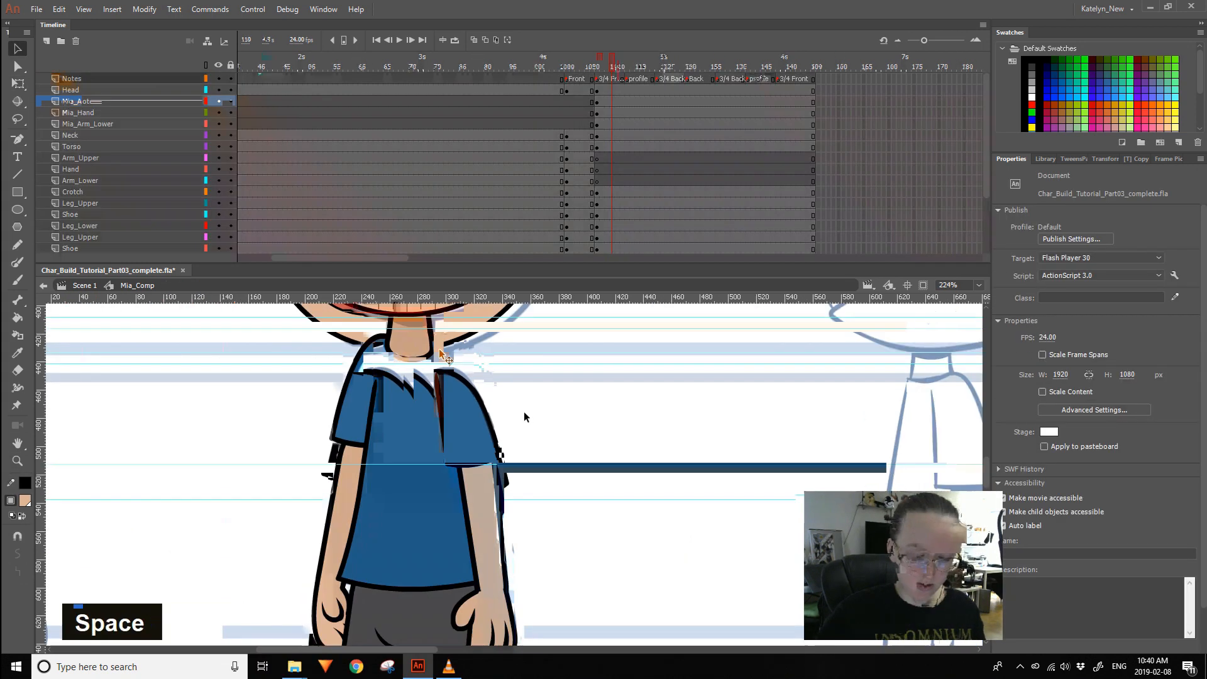
{"action": "double_click", "coordinate": [439, 376]}
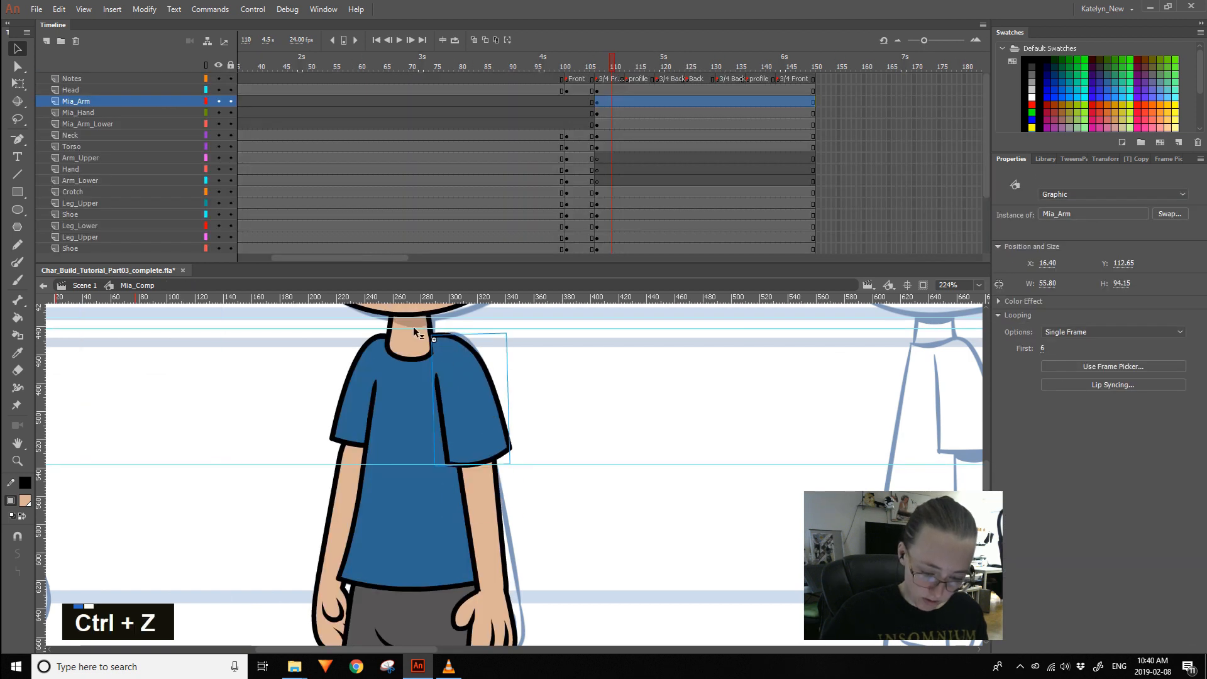
{"action": "key", "text": "ctrl+z"}
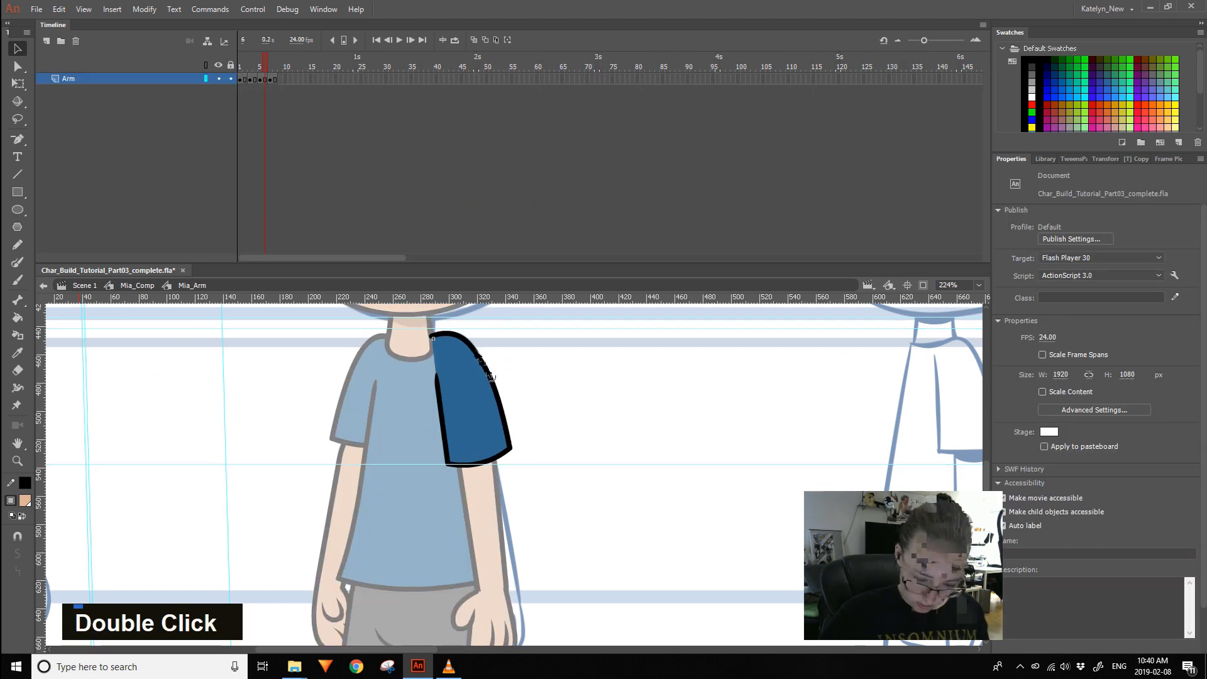
{"action": "double_click", "coordinate": [501, 451]}
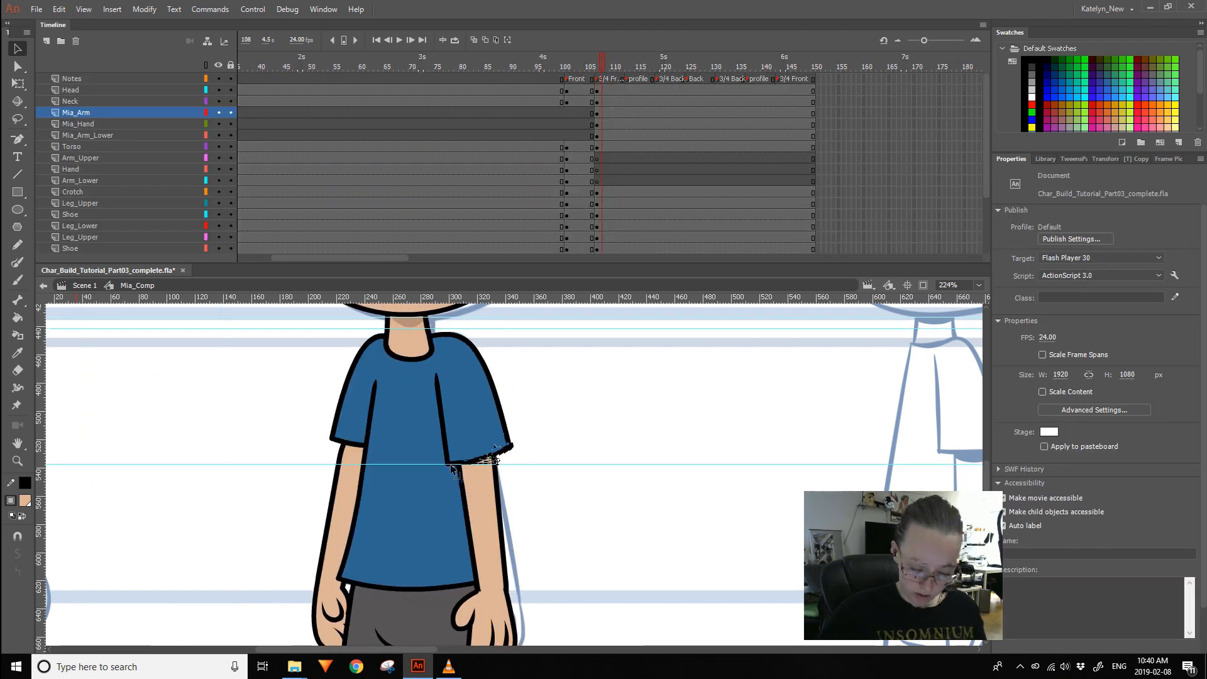
- Refine the near hand's shape in Mia_Hand for the three-quarter pose
{"action": "left_click", "coordinate": [496, 610]}
{"action": "double_click", "coordinate": [496, 610]}
{"action": "double_click", "coordinate": [652, 463]}
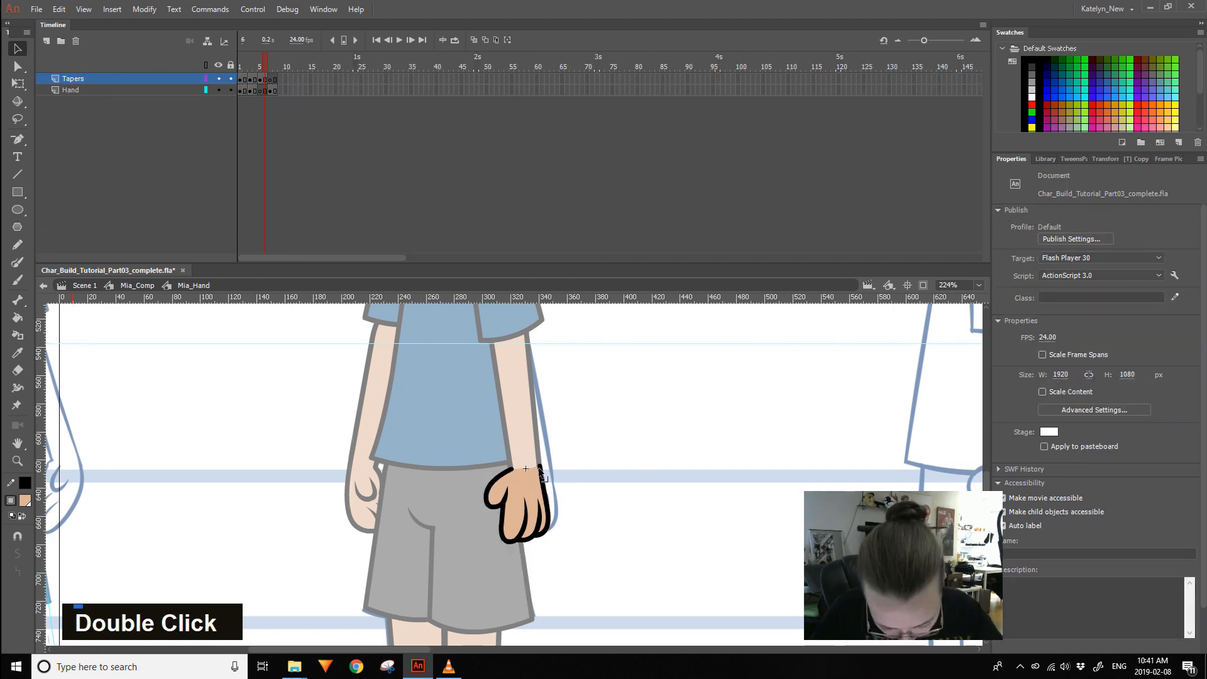
{"action": "key", "text": "space"}
- Refine the torso and shoulder shapes in Mia_Torso so the front and three-quarter poses line up
{"action": "double_click", "coordinate": [484, 365]}
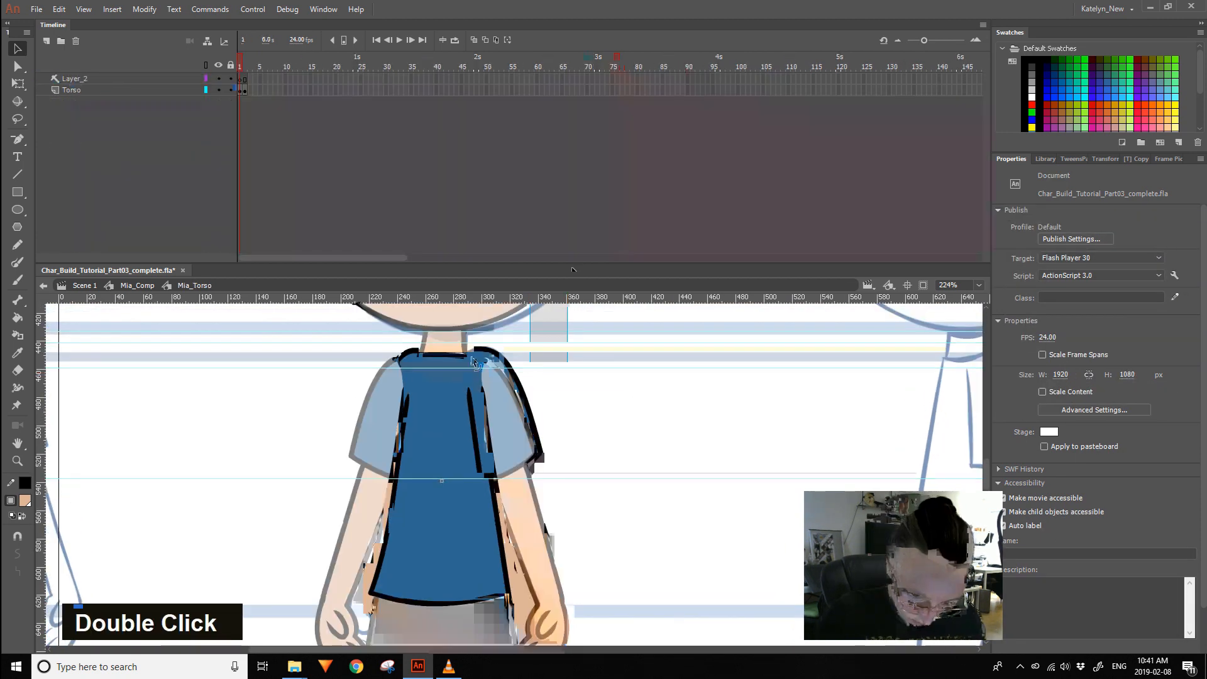
{"action": "double_click", "coordinate": [499, 350]}
{"action": "double_click", "coordinate": [409, 369]}
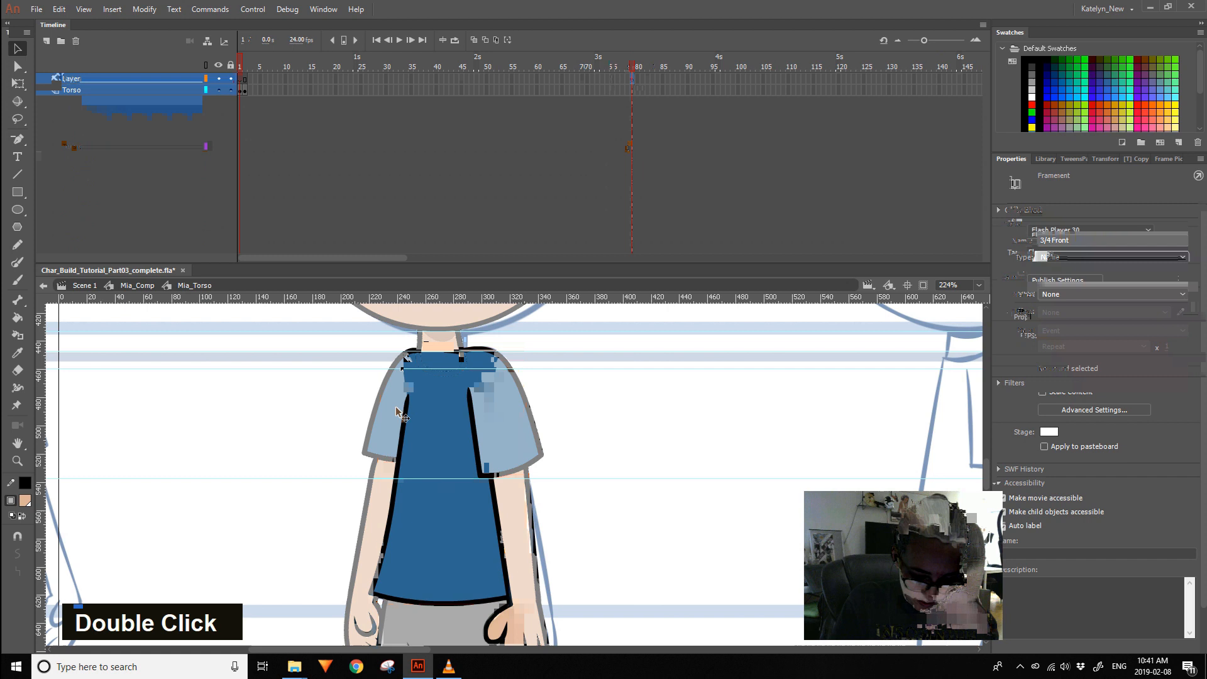
{"action": "double_click", "coordinate": [374, 427]}
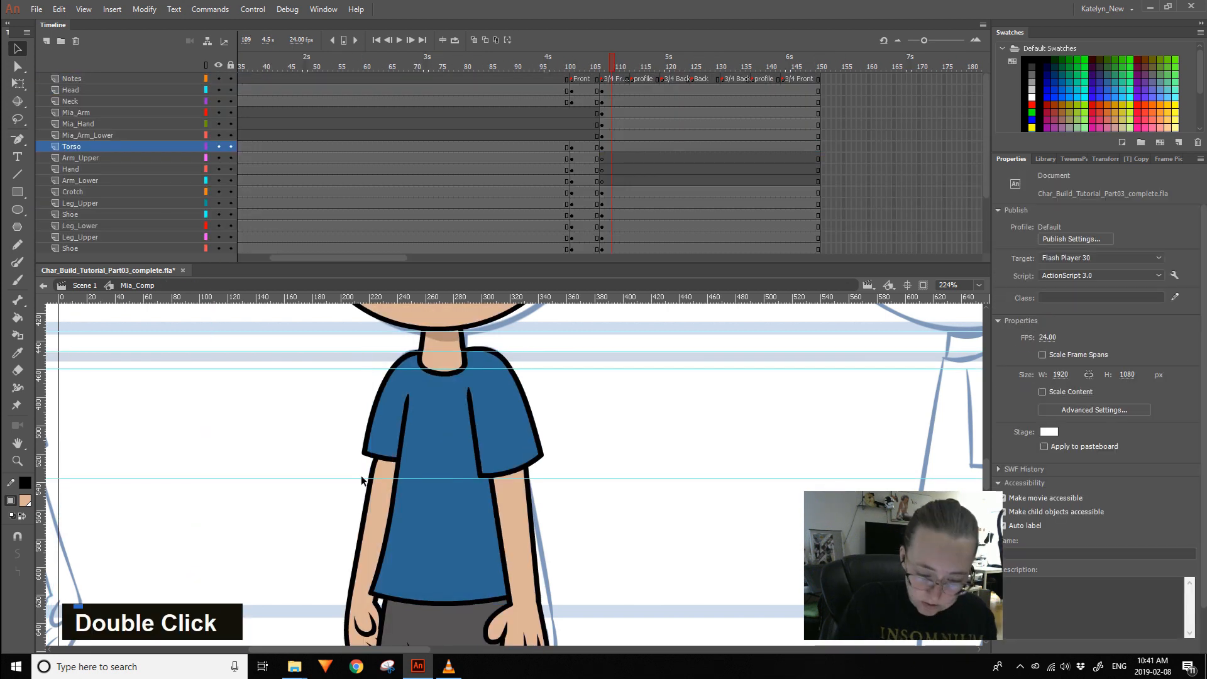
{"action": "double_click", "coordinate": [493, 355]}
{"action": "left_click", "coordinate": [522, 382]}
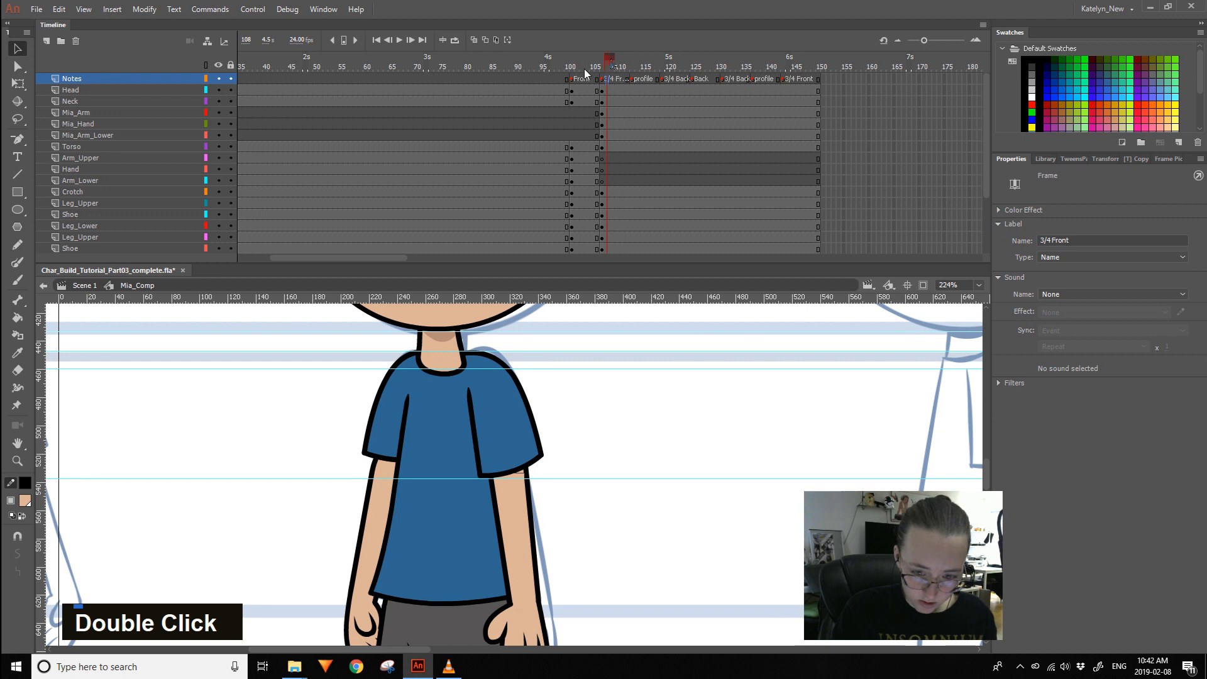
- Adjust the near sleeve's inner line in Mia_Arm for the three-quarter pose
{"action": "left_click", "coordinate": [466, 320]}
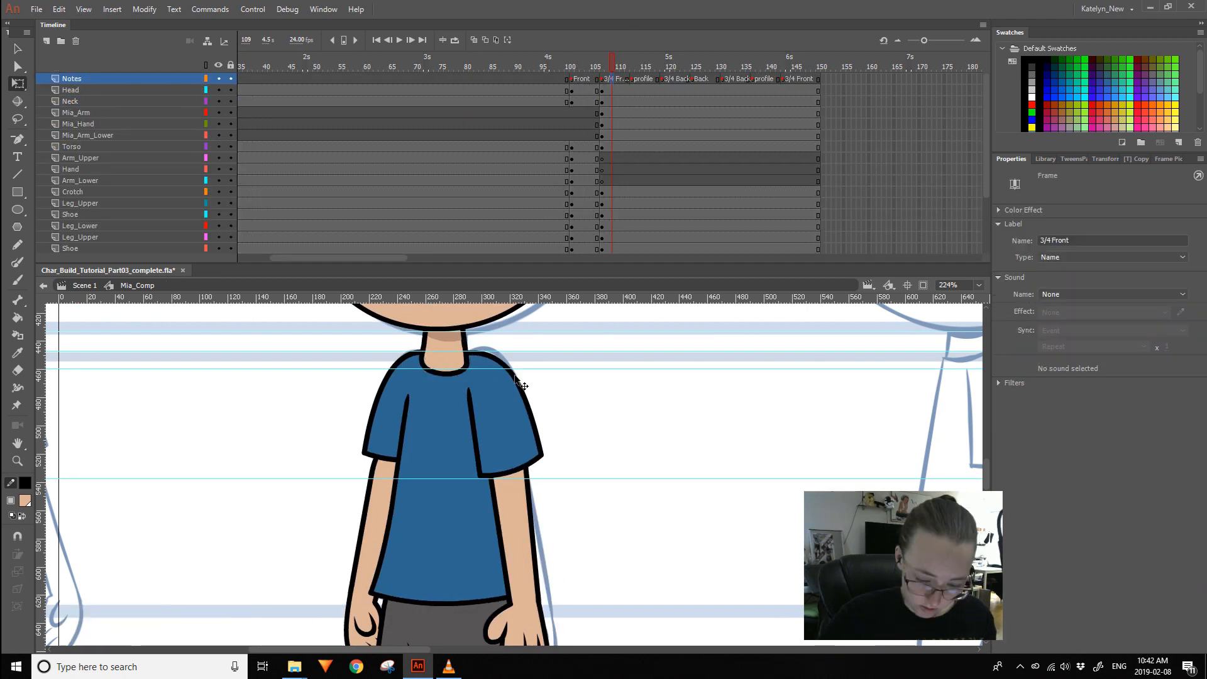
{"action": "left_click_drag", "start_coordinate": [633, 565], "coordinate": [626, 470]}
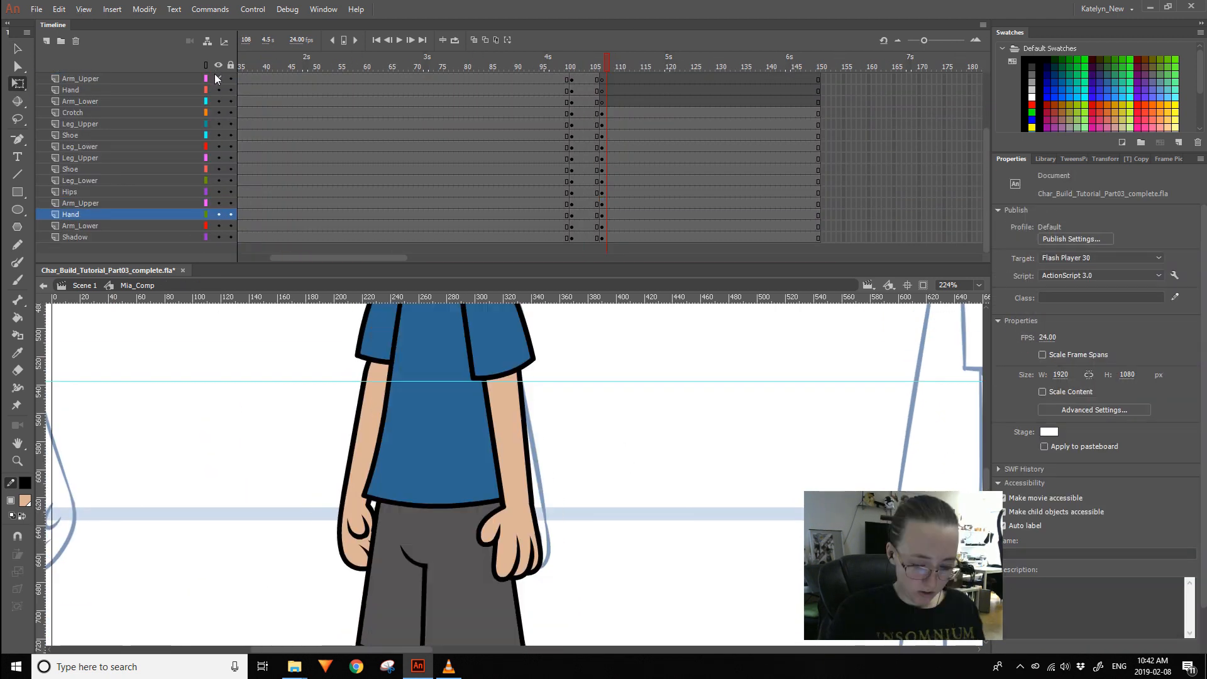
{"action": "double_click", "coordinate": [547, 343]}
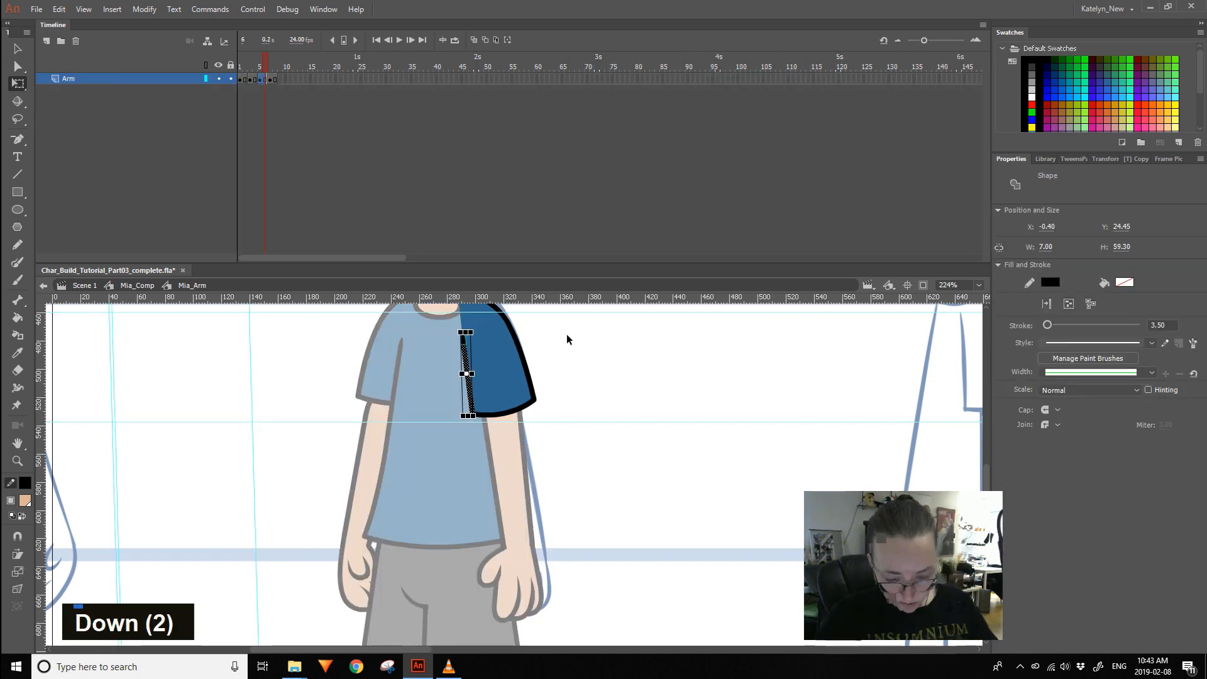
{"action": "key", "text": "Delete"}
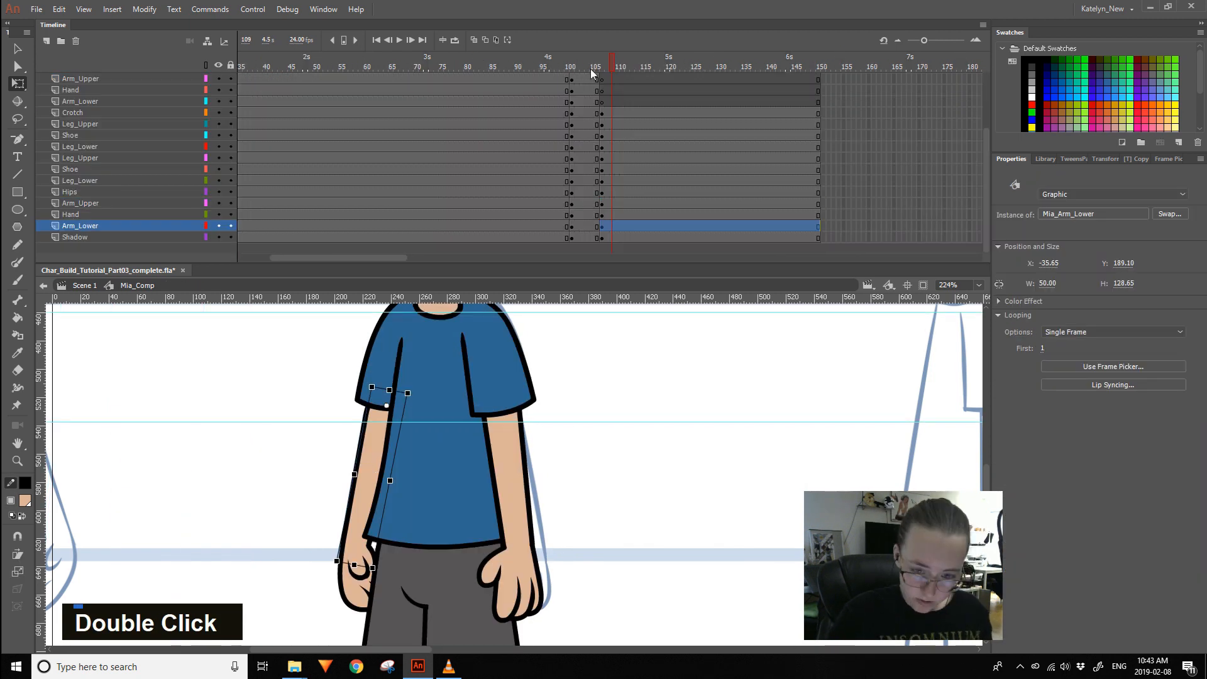
- Adjust the far forearm in Mia_Arm_Lower and compare the far arm with the front pose
{"action": "double_click", "coordinate": [318, 547]}
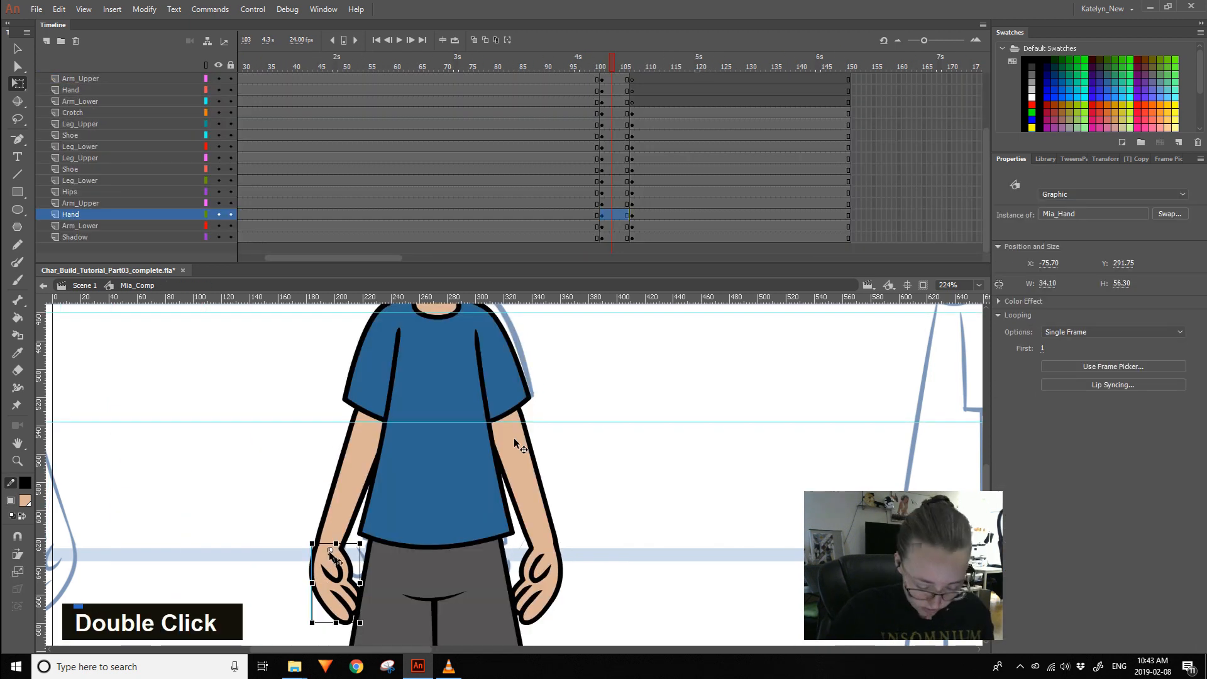
{"action": "double_click", "coordinate": [376, 416]}
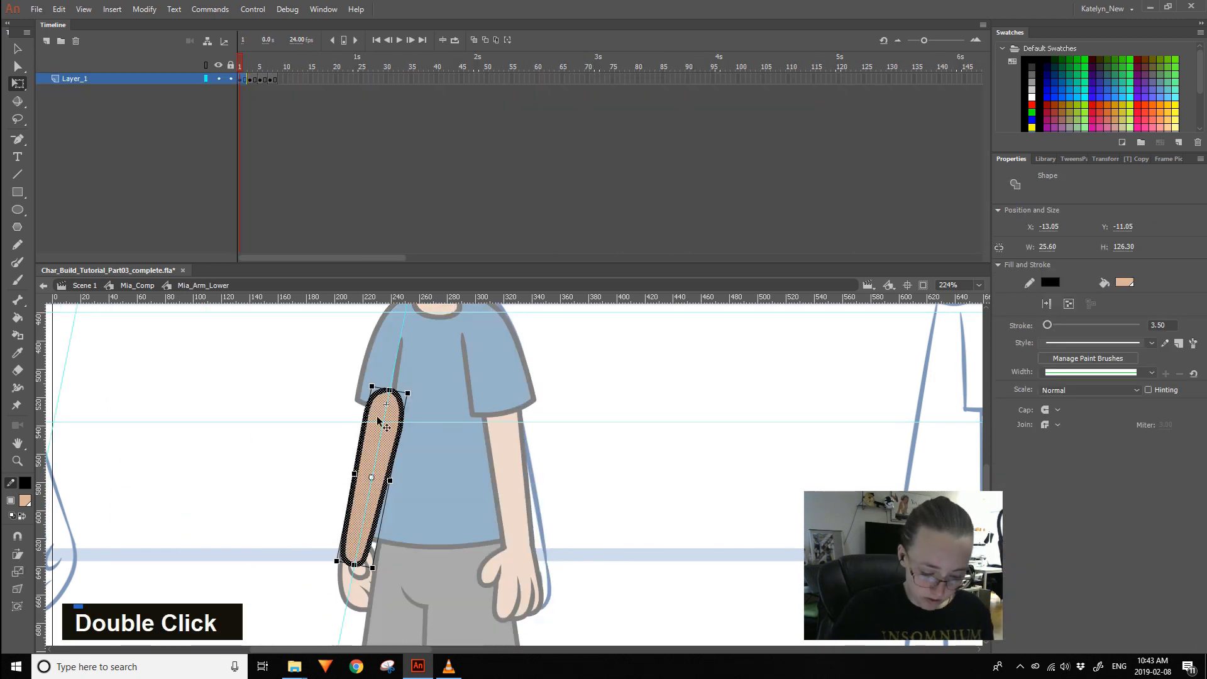
{"action": "key", "text": "space"}
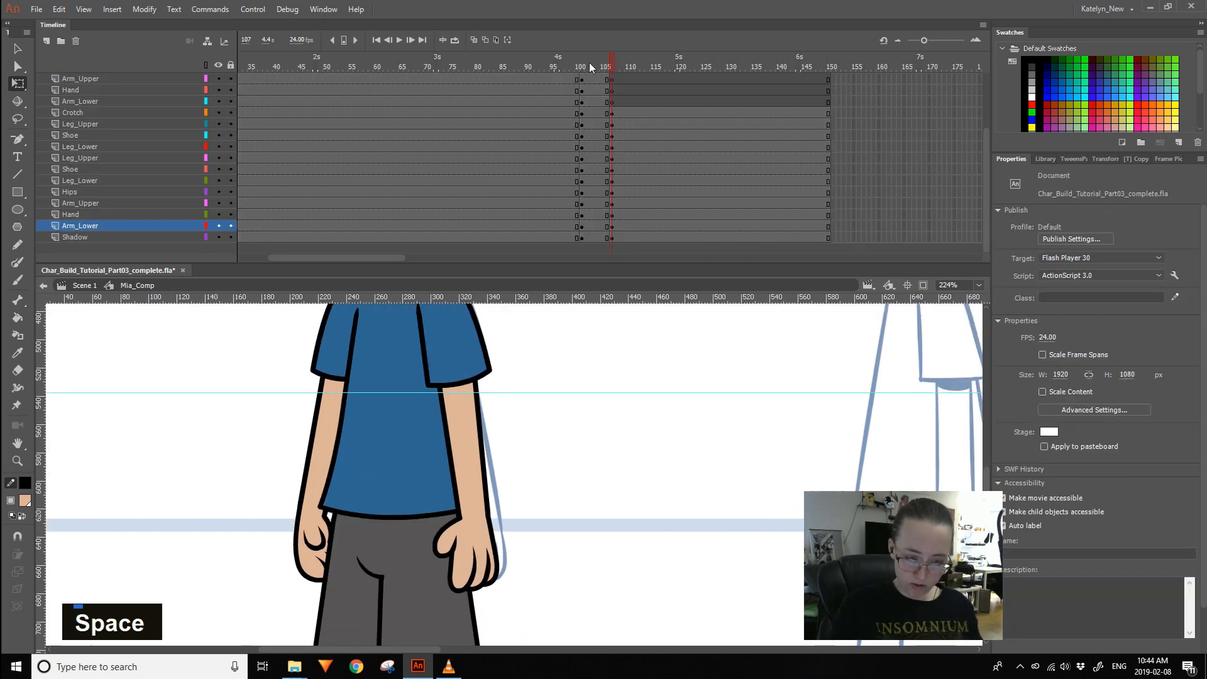
{"action": "double_click", "coordinate": [326, 485]}
{"action": "key", "text": "space"}
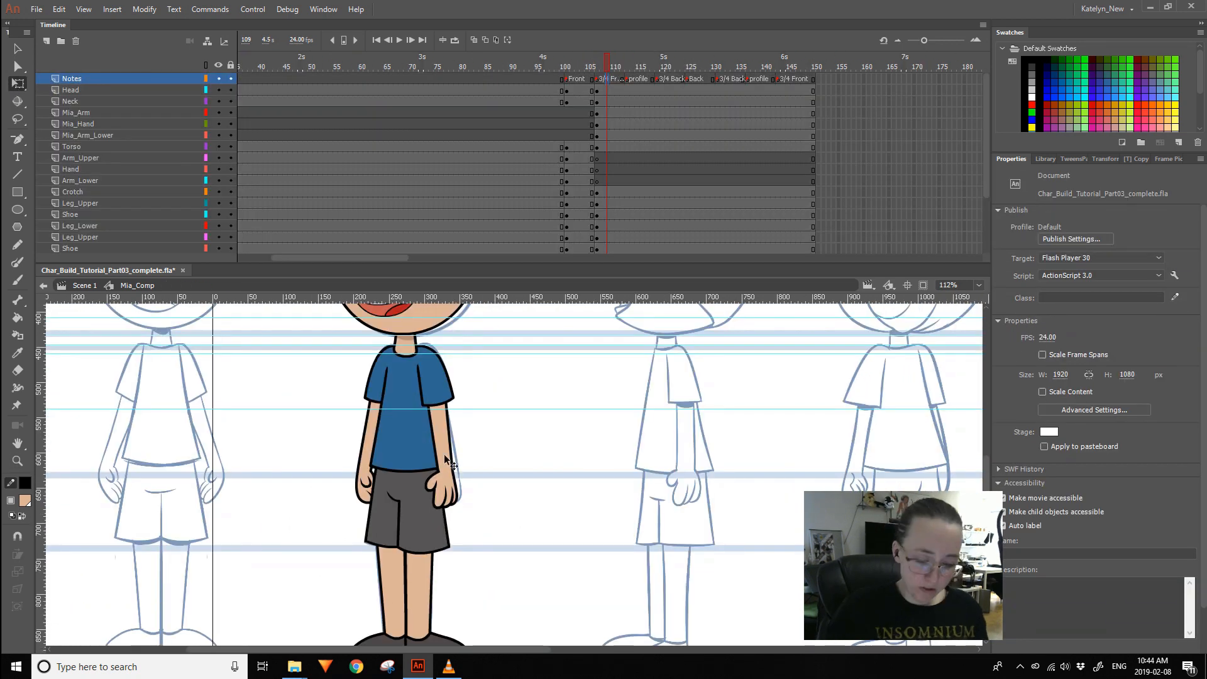
- Review the three-quarter pose's arm and shorts, and check the whole character against the model sheet
{"action": "left_click", "coordinate": [444, 454], "text": "ctrl+shift"}
{"action": "key", "text": "space"}
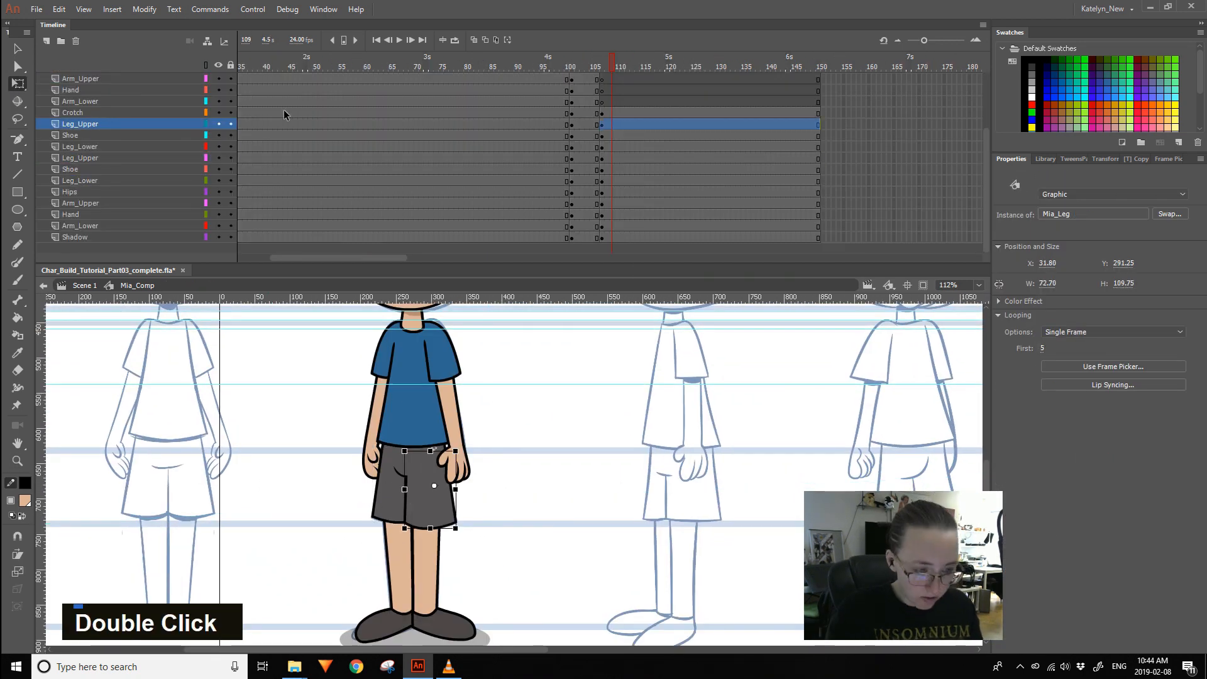
{"action": "key", "text": "space"}
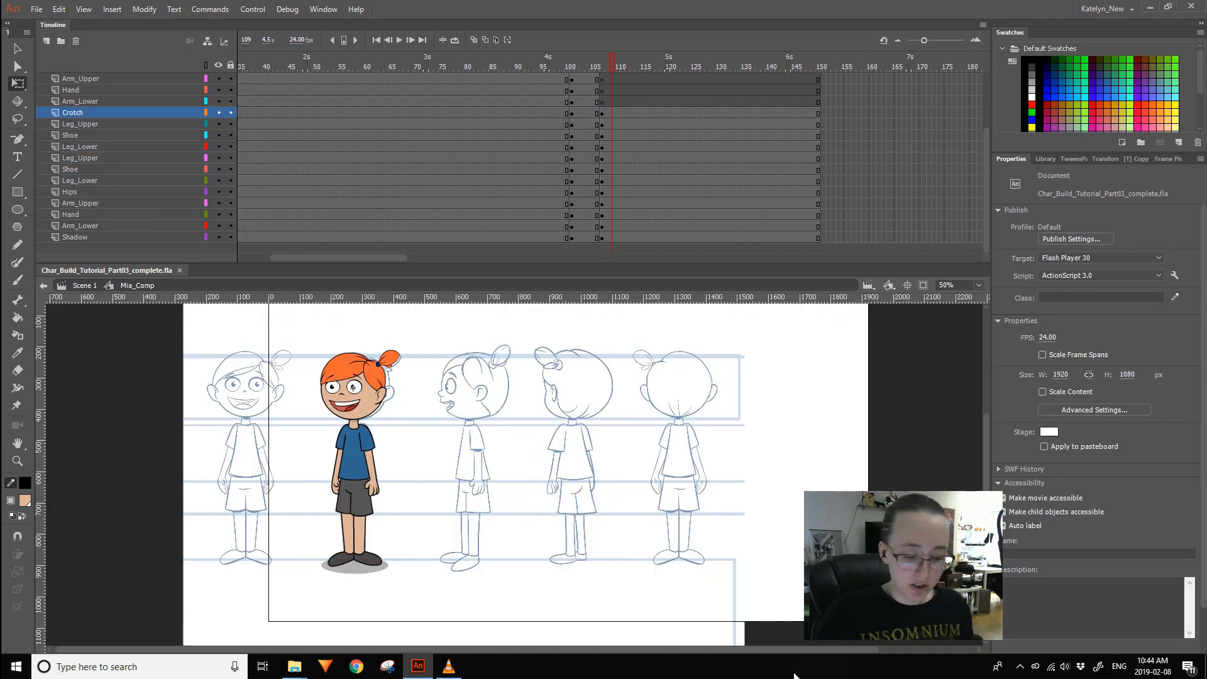
{"action": "left_click", "coordinate": [865, 146]}
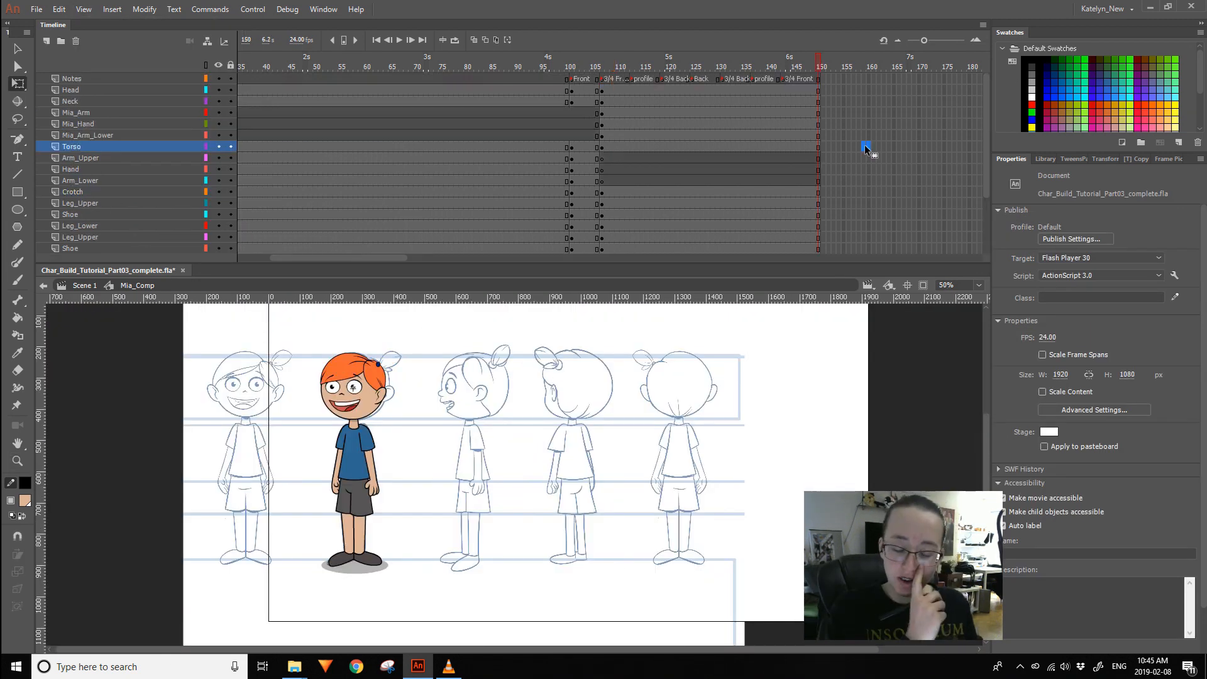
{"action": "double_click", "coordinate": [616, 78]}
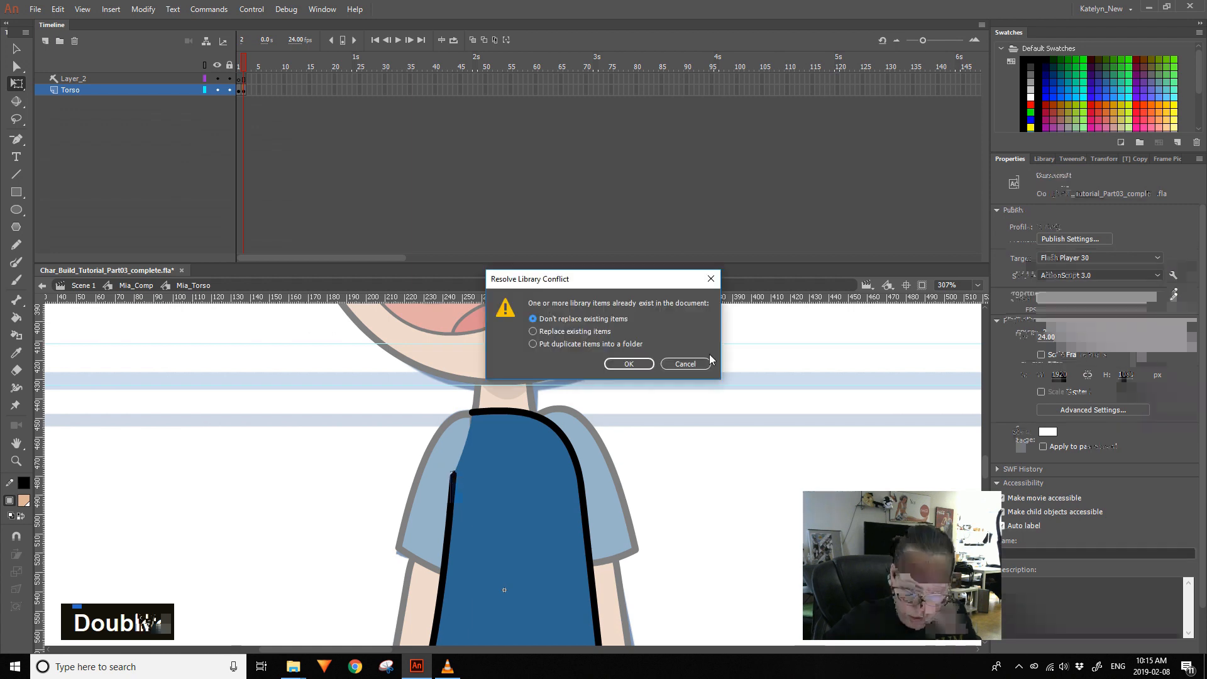
- Dismiss the library conflict dialog and undo the last three edits in Mia_Torso
{"action": "key", "text": "ctrl+z"}
{"action": "key", "text": "ctrl+z"}
{"action": "key", "text": "ctrl+z"}
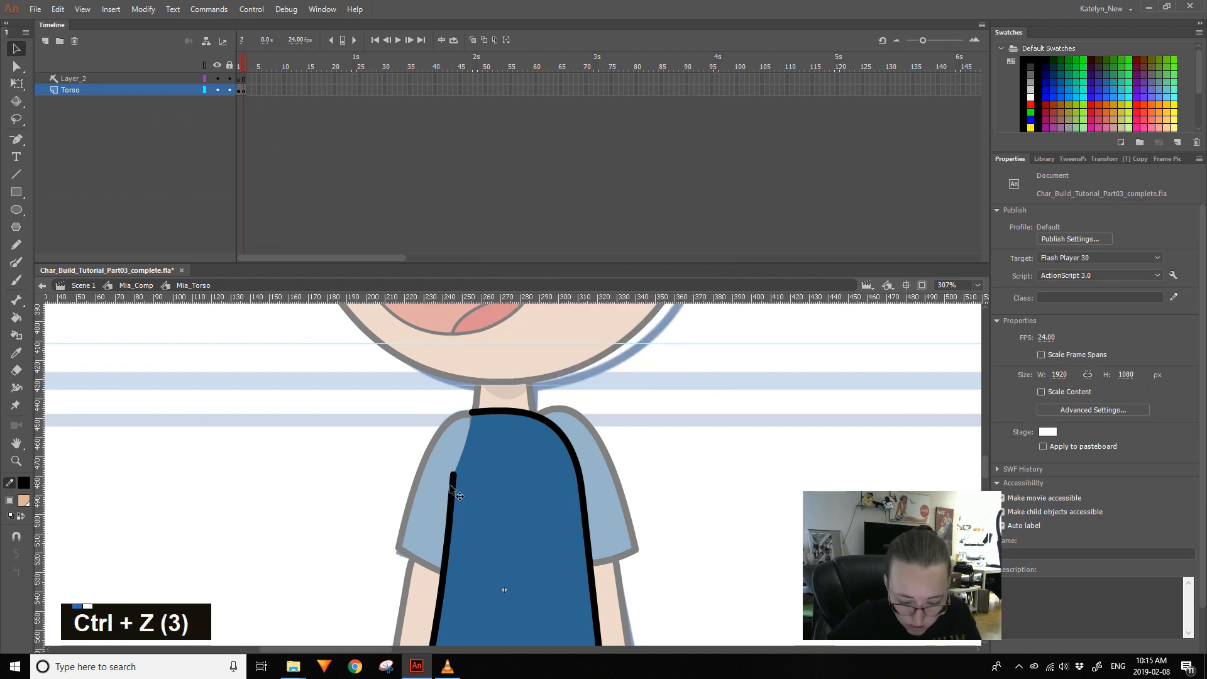
- Turn the upper end of the torso's armpit line into a separate grouped, tapered stroke in Mia_Torso
{"action": "left_click_drag", "start_coordinate": [455, 479], "coordinate": [459, 407]}
{"action": "double_click", "coordinate": [83, 585]}
{"action": "key", "text": "ctrl+z"}
{"action": "key", "text": "ctrl+f"}
{"action": "double_click", "coordinate": [461, 438]}
{"action": "left_click", "coordinate": [135, 10]}
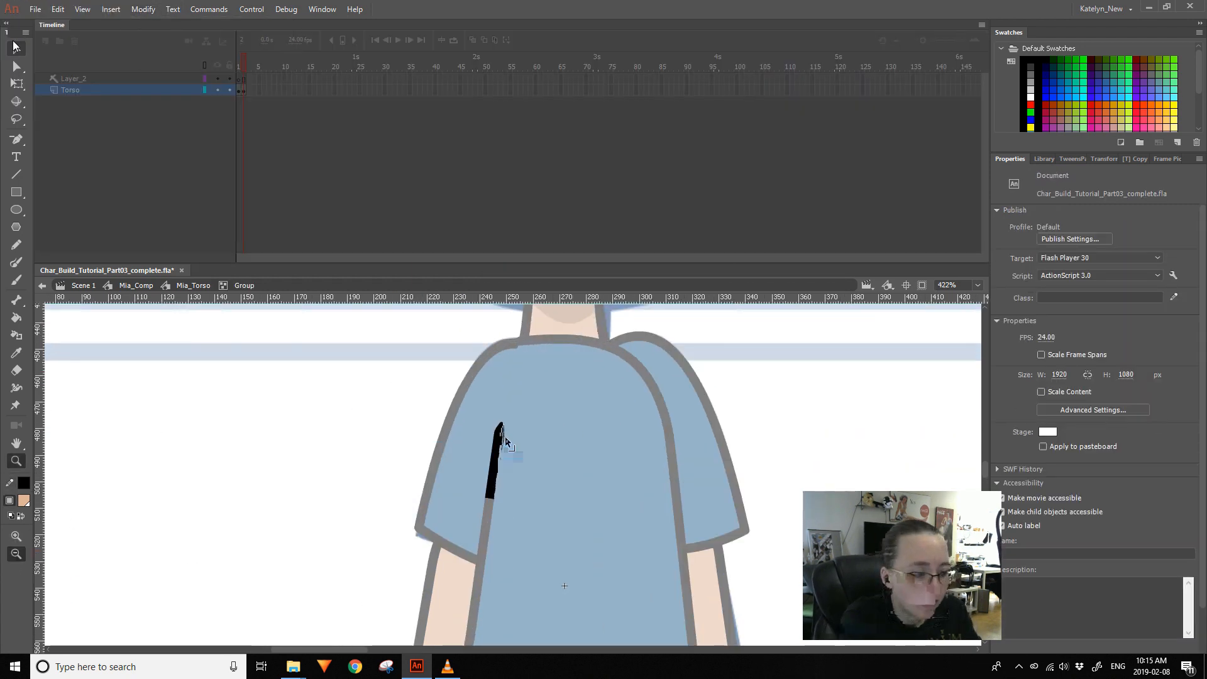
{"action": "double_click", "coordinate": [779, 390]}
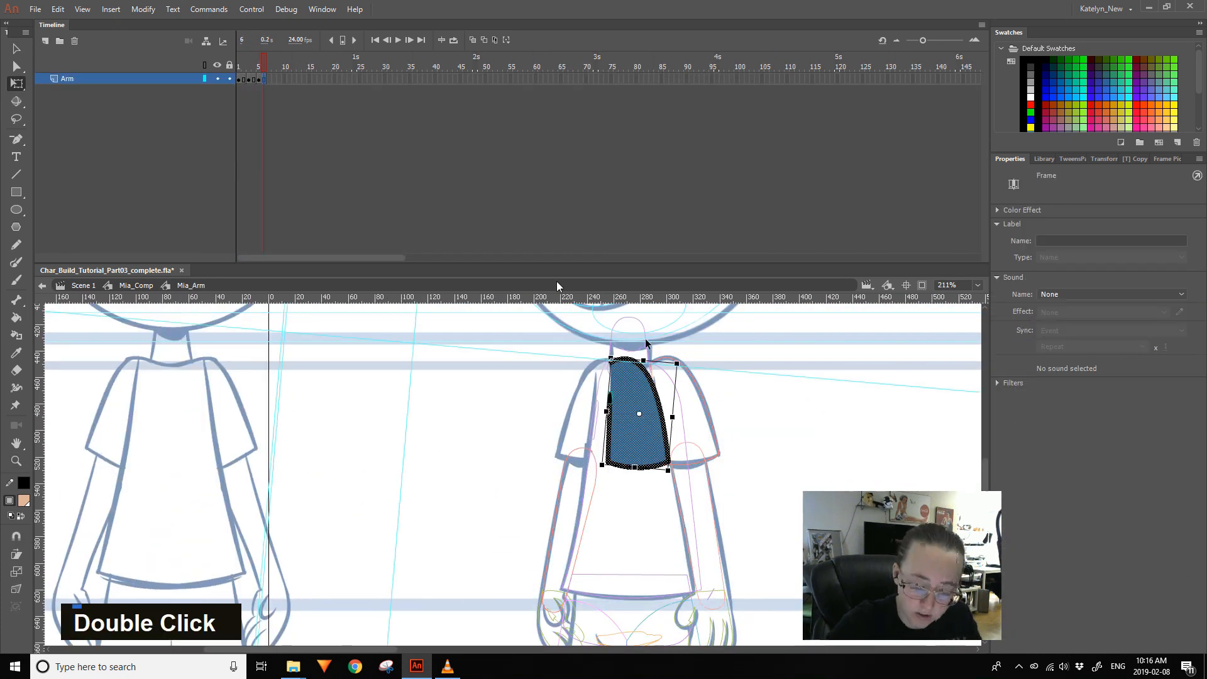
- Add a new layer with a blank keyframe on frame 3 of Mia_Neck for the three-quarter view's chin shadow
{"action": "left_click", "coordinate": [341, 321]}
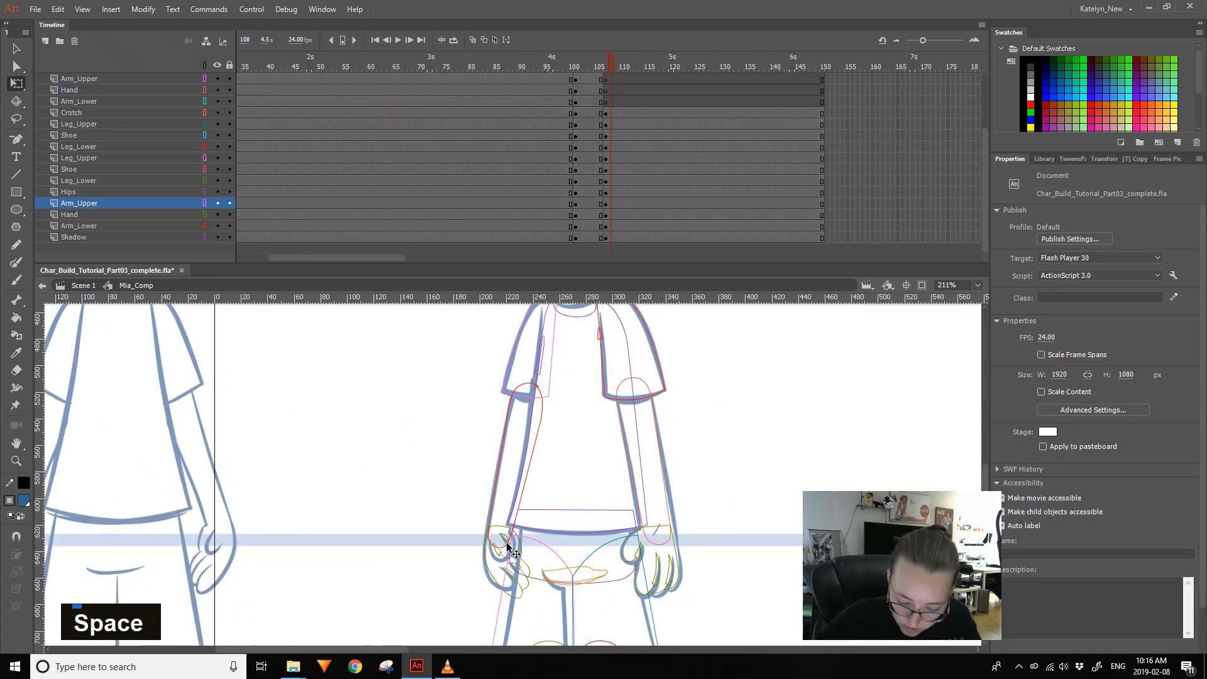
{"action": "left_click", "coordinate": [588, 559]}
{"action": "left_click_drag", "start_coordinate": [617, 610], "coordinate": [547, 602]}
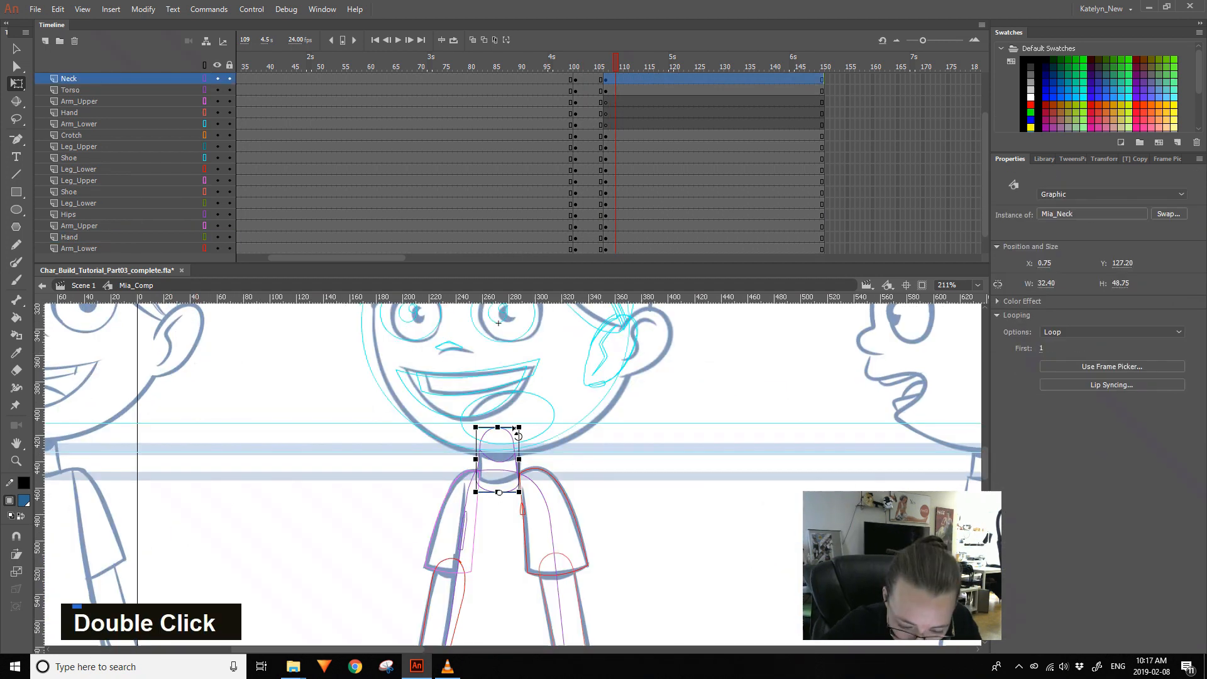
{"action": "left_click", "coordinate": [270, 102], "text": "alt"}
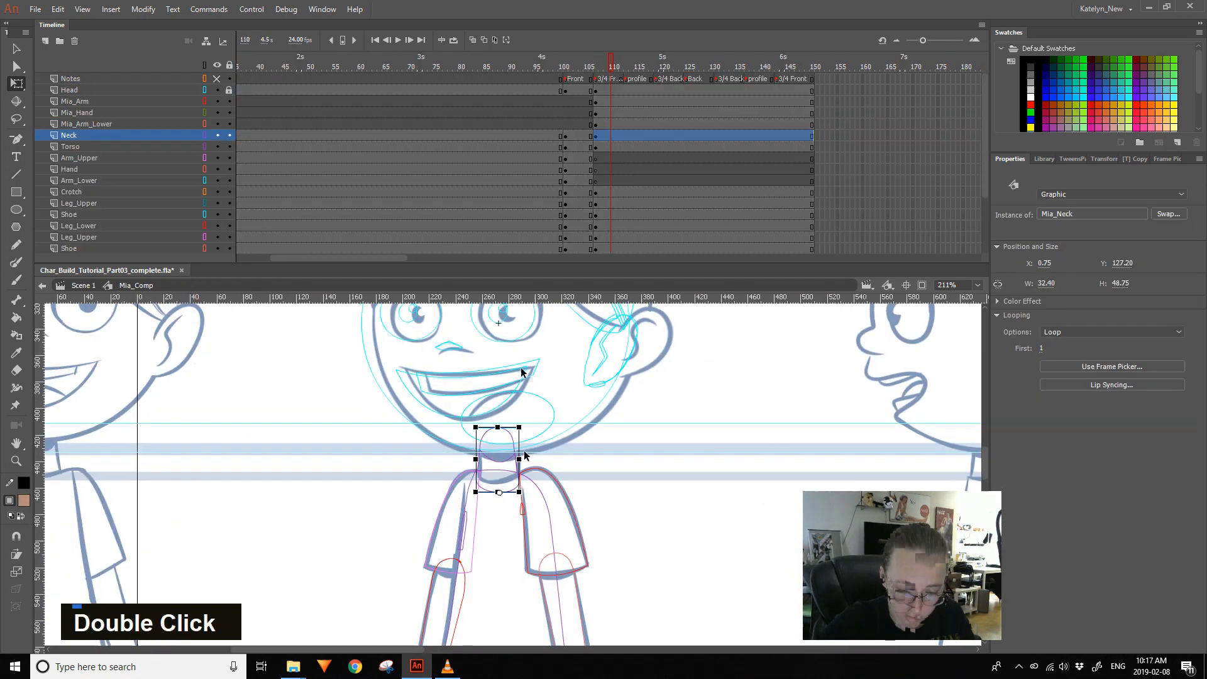
{"action": "double_click", "coordinate": [496, 462]}
{"action": "left_click", "coordinate": [16, 174]}
{"action": "left_click", "coordinate": [45, 41]}
{"action": "key", "text": "F7"}
{"action": "key", "text": "n"}
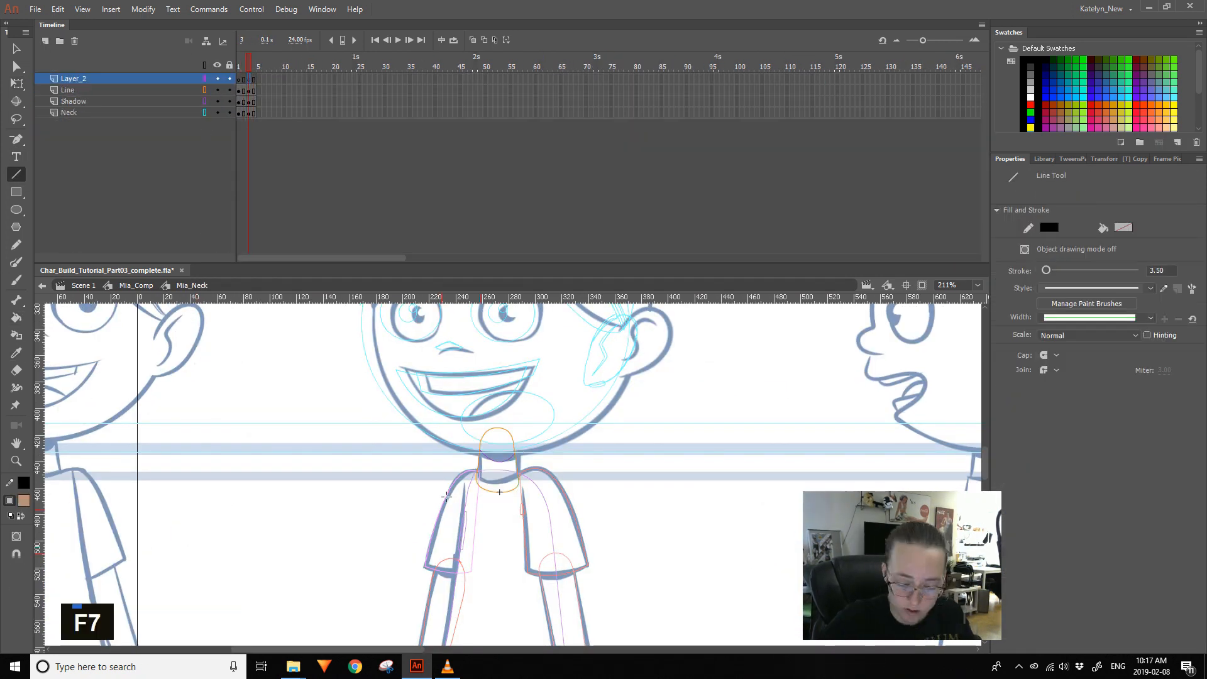
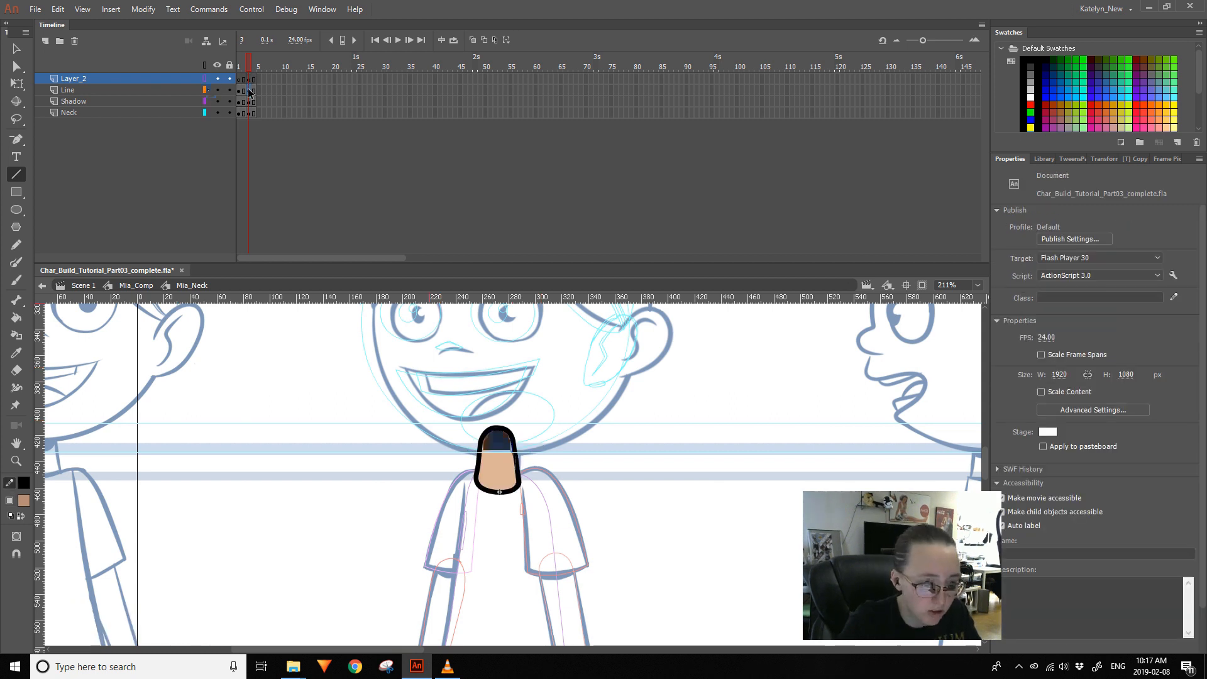
- Shape the neck's chin shadow from the darker skin fill along a curved jaw line and delete the leftover line and fill
{"action": "left_click", "coordinate": [509, 434], "text": "ctrl"}
{"action": "key", "text": "k"}
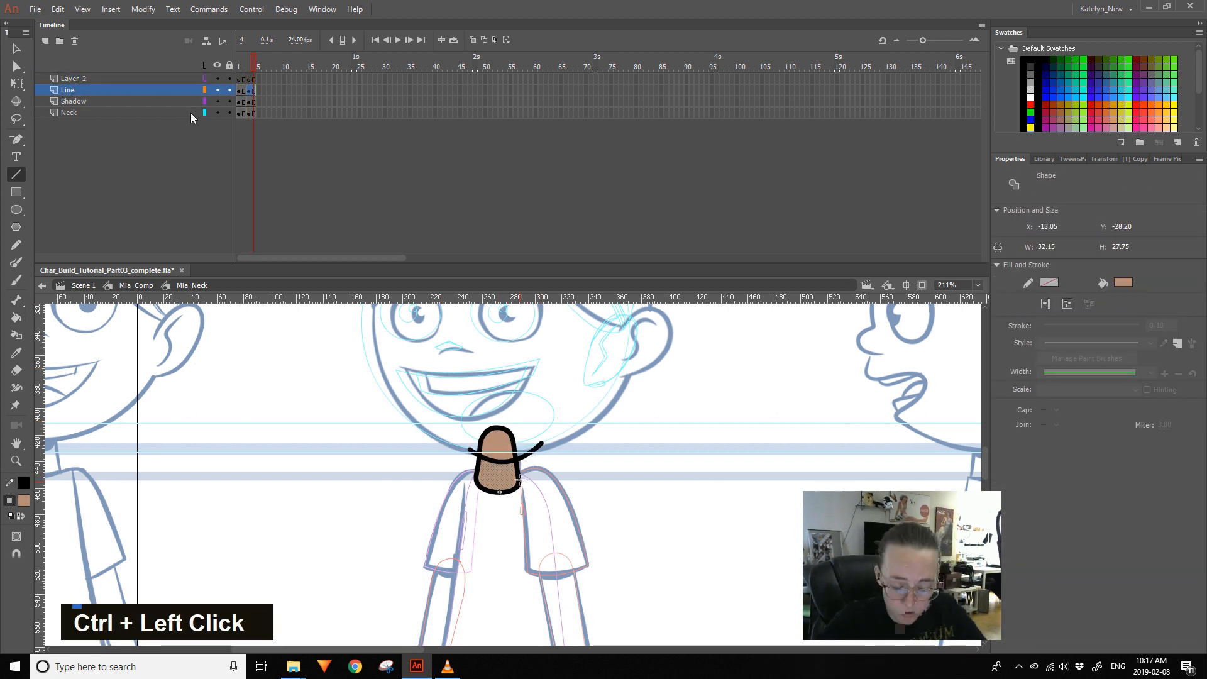
{"action": "key", "text": "Delete"}
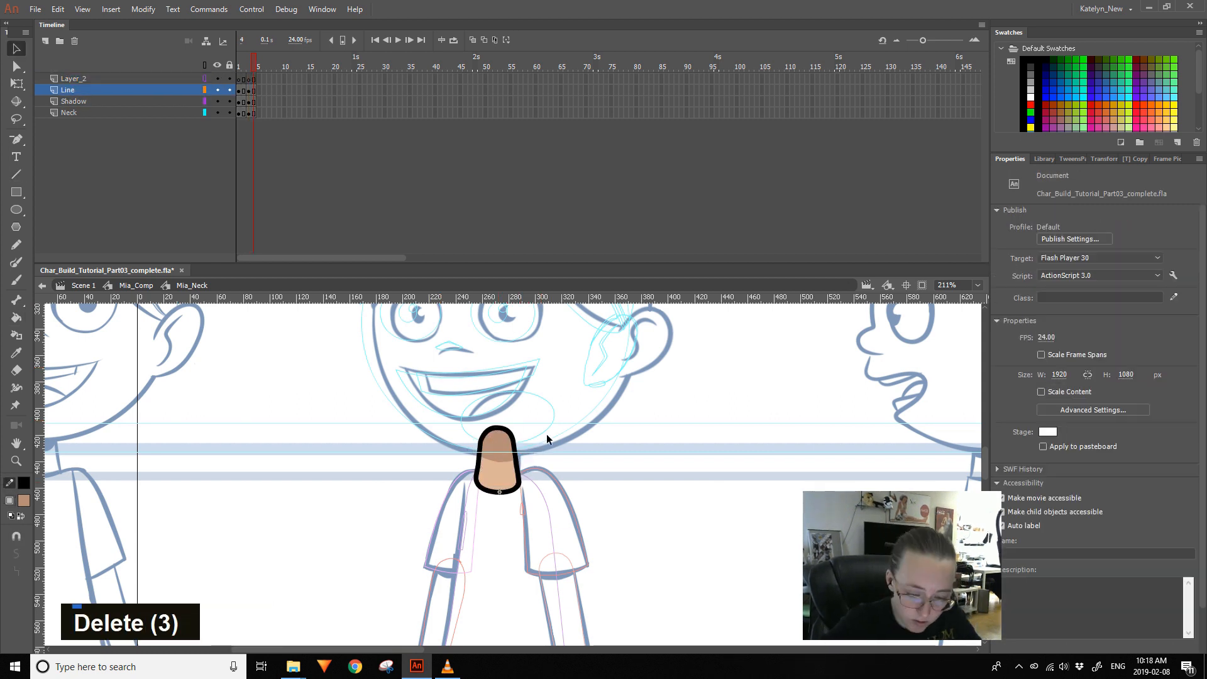
{"action": "double_click", "coordinate": [545, 433]}
{"action": "double_click", "coordinate": [496, 458]}
- Move the chin shadow shape onto the Shadow layer of Mia_Neck and return to Mia_Comp
{"action": "left_click", "coordinate": [497, 444]}
{"action": "key", "text": "ctrl+x"}
{"action": "left_click", "coordinate": [205, 89]}
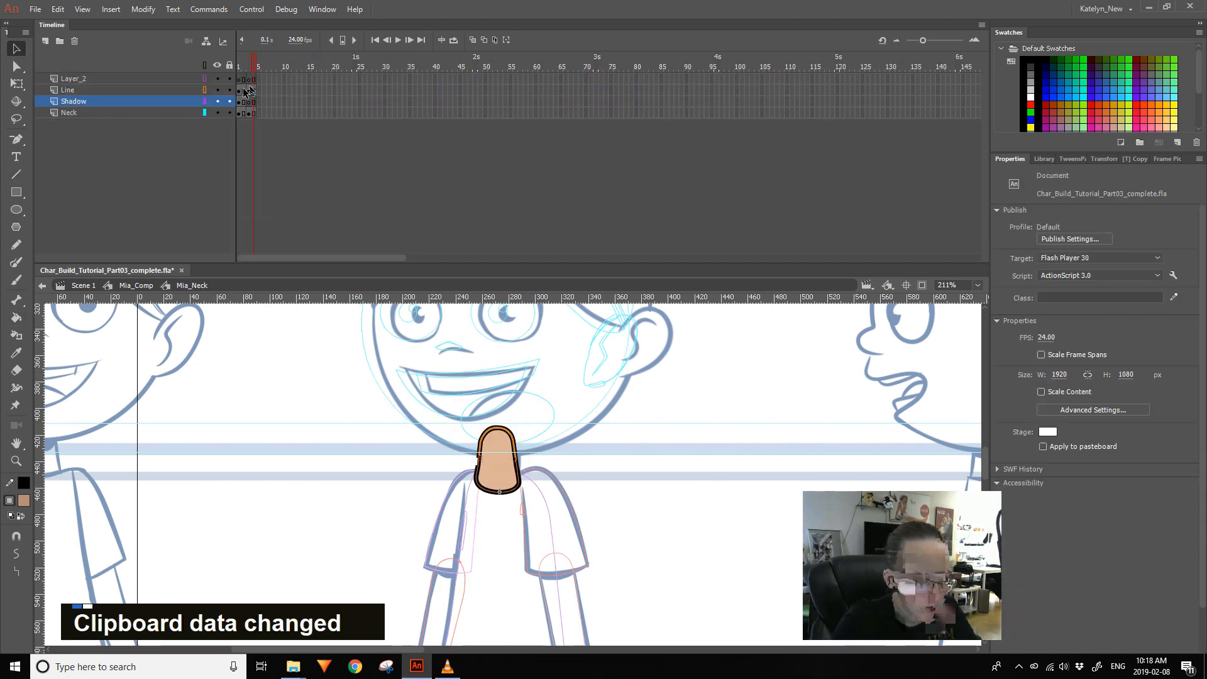
{"action": "double_click", "coordinate": [630, 485]}
{"action": "key", "text": "space"}
{"action": "left_click_drag", "start_coordinate": [630, 485], "coordinate": [612, 477]}
{"action": "left_click", "coordinate": [498, 429], "text": "alt"}
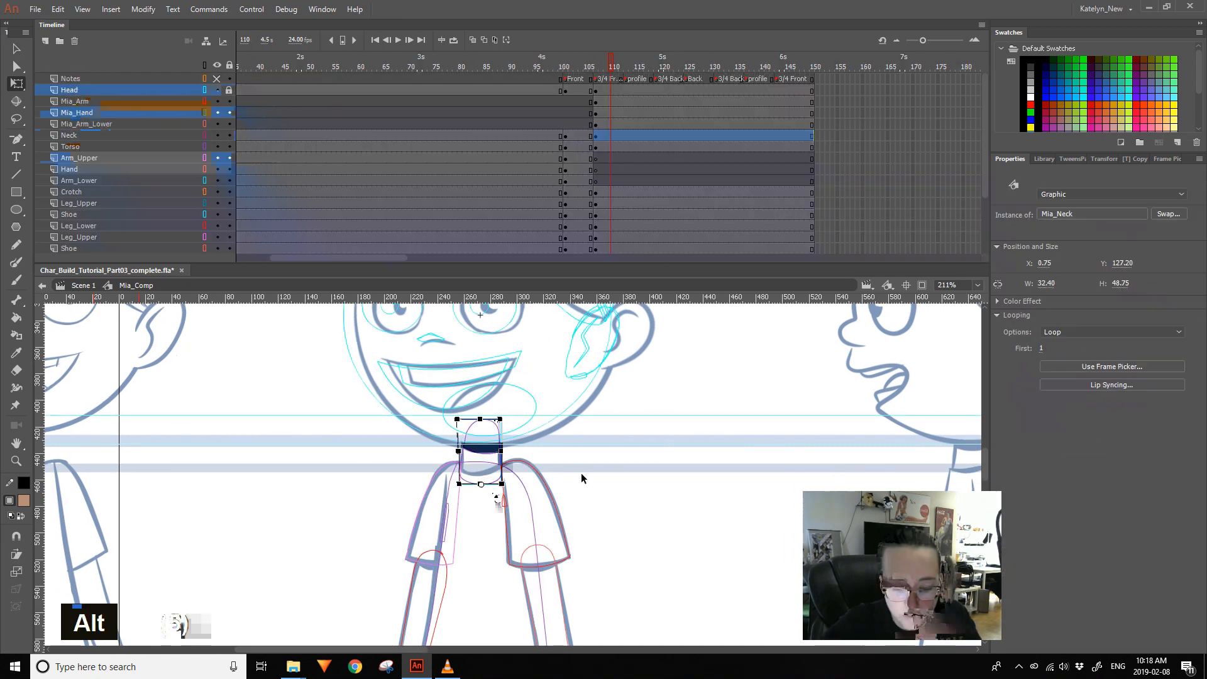
- Draw a curved crotch crease about 17.7 by 15.4 px on a new blank keyframe at frame 3 of Mia_Hips
{"action": "left_click_drag", "start_coordinate": [484, 484], "coordinate": [481, 308]}
{"action": "left_click", "coordinate": [396, 405]}
{"action": "key", "text": "space"}
{"action": "left_click_drag", "start_coordinate": [578, 467], "coordinate": [593, 409]}
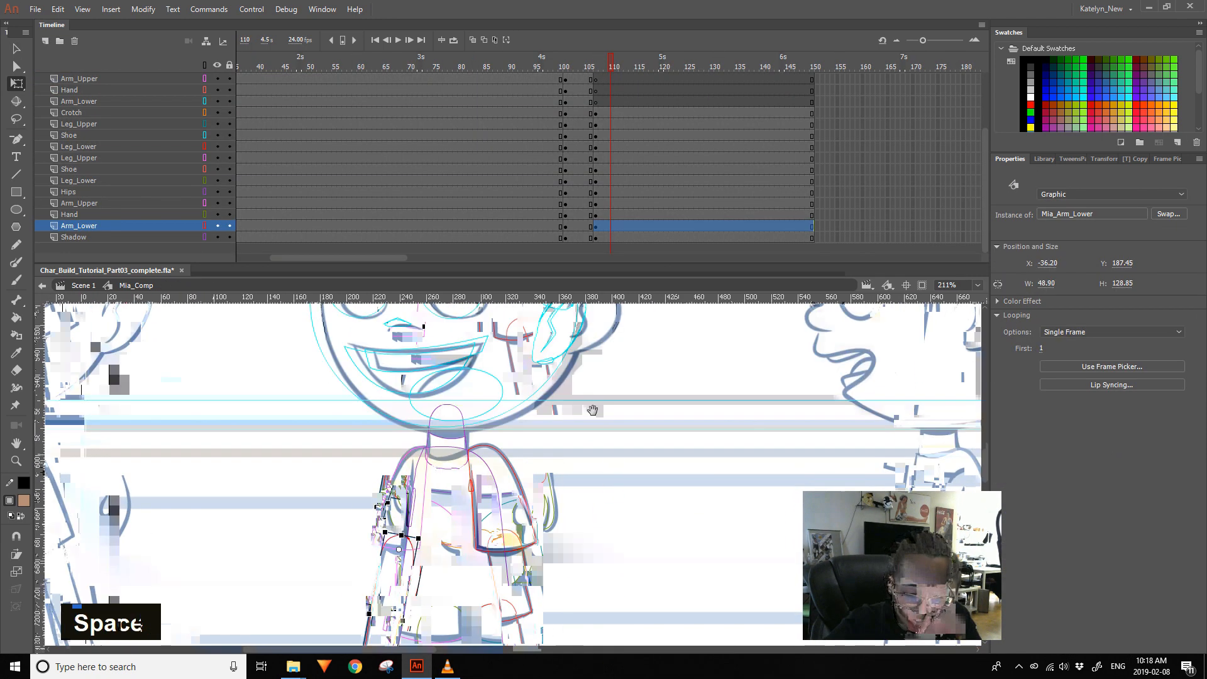
{"action": "double_click", "coordinate": [474, 430]}
{"action": "left_click", "coordinate": [249, 80]}
{"action": "key", "text": "F7"}
{"action": "scroll", "coordinate": [474, 346], "scroll_direction": "up", "scroll_amount": 1}
{"action": "key", "text": "n"}
{"action": "left_click_drag", "start_coordinate": [394, 466], "coordinate": [426, 495]}
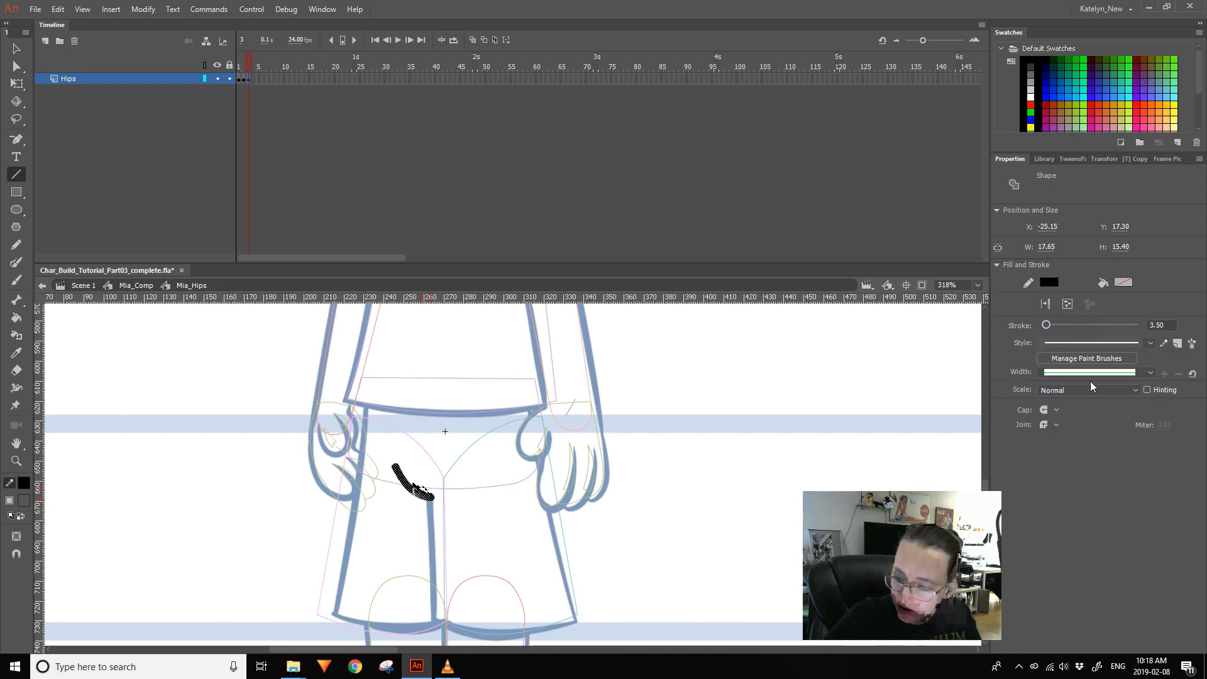
- Turn the crotch crease into a tapered black shape with the shorts' grey fill in Mia_Hips
{"action": "left_click", "coordinate": [143, 9]}
{"action": "mouse_move", "coordinate": [165, 115]}
{"action": "left_click", "coordinate": [348, 114]}
{"action": "key", "text": "v"}
{"action": "key", "text": "k"}
{"action": "left_click", "coordinate": [244, 65]}
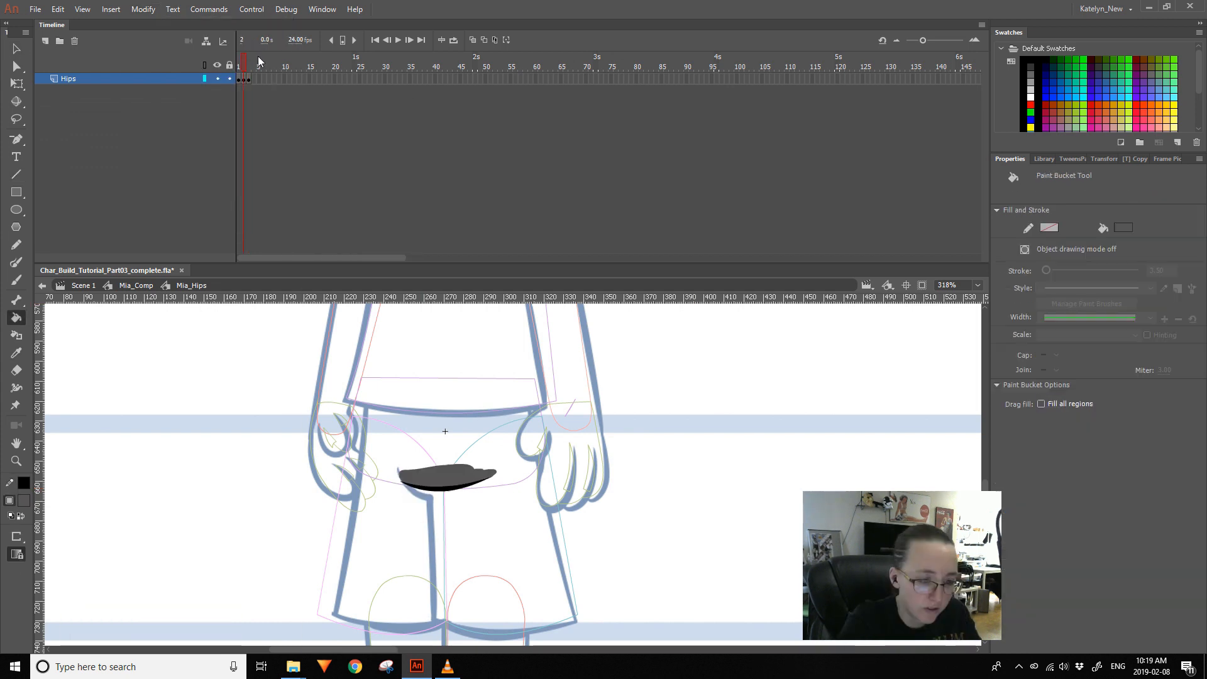
{"action": "double_click", "coordinate": [754, 402], "text": "ctrl"}
{"action": "key", "text": "q"}
{"action": "double_click", "coordinate": [422, 488]}
{"action": "double_click", "coordinate": [242, 375]}
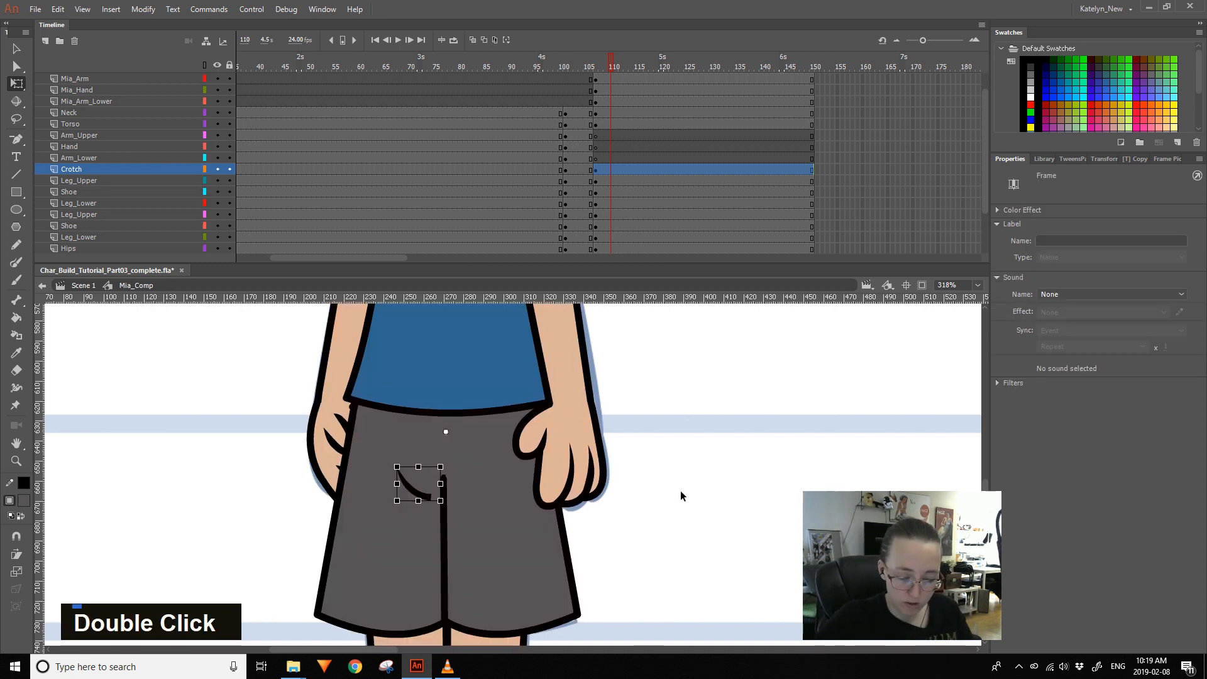
- Reshape the near shorts leg on frame 3 of Mia_Leg so its inner edge meets the crotch crease
{"action": "left_click", "coordinate": [680, 490]}
{"action": "double_click", "coordinate": [504, 375], "text": "ctrl"}
{"action": "left_click", "coordinate": [504, 374], "text": "ctrl+alt"}
{"action": "left_click_drag", "start_coordinate": [501, 574], "coordinate": [517, 470]}
{"action": "double_click", "coordinate": [517, 470]}
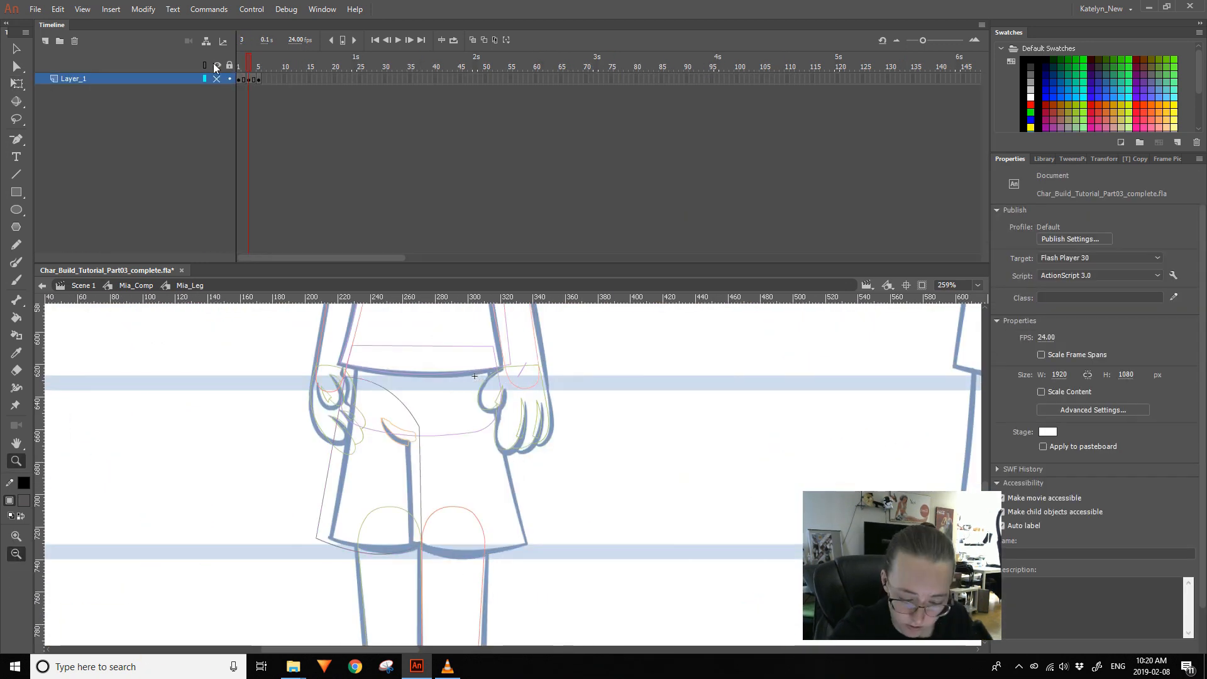
{"action": "key", "text": "ctrl+z"}
{"action": "scroll", "coordinate": [418, 471], "scroll_direction": "up", "scroll_amount": 3}
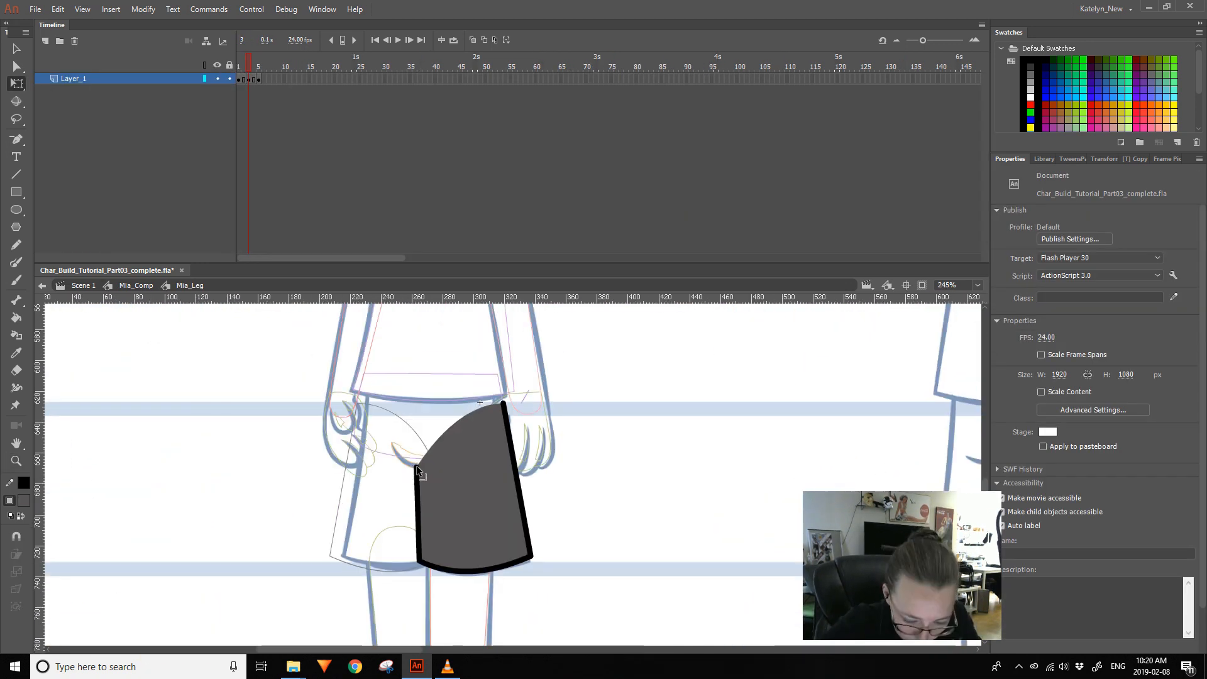
{"action": "double_click", "coordinate": [676, 497]}
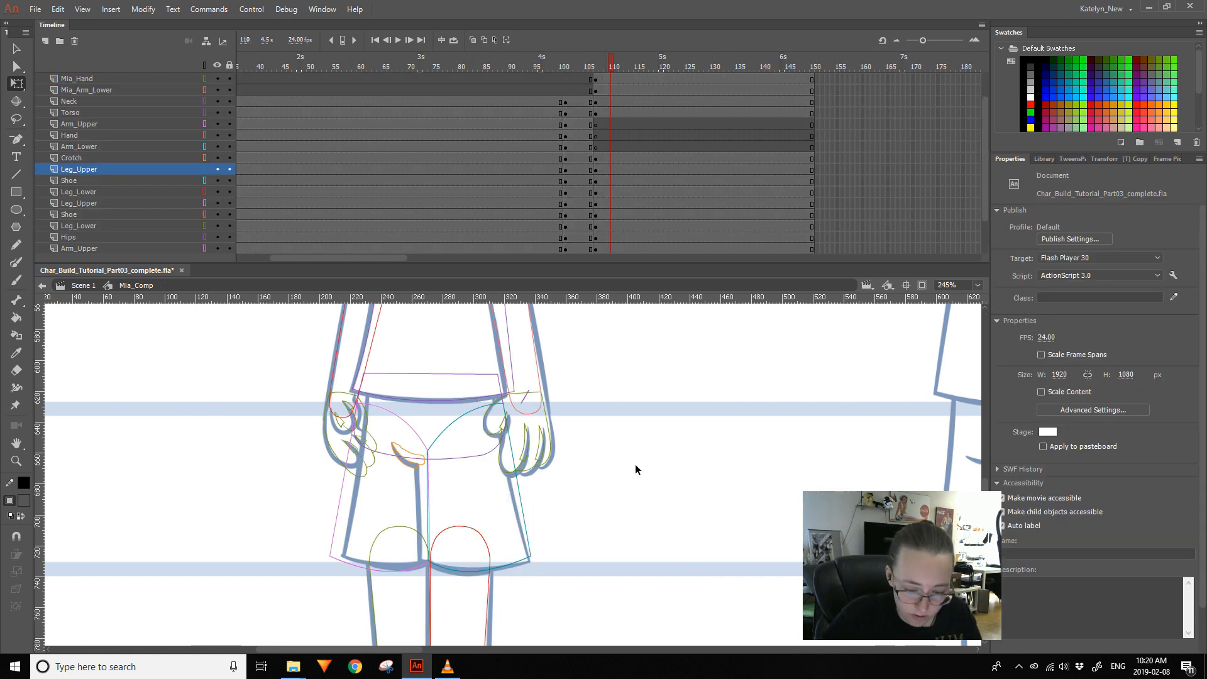
- Reshape the far shorts leg on frame 7 of Mia_Leg to follow the model sheet
{"action": "double_click", "coordinate": [436, 576]}
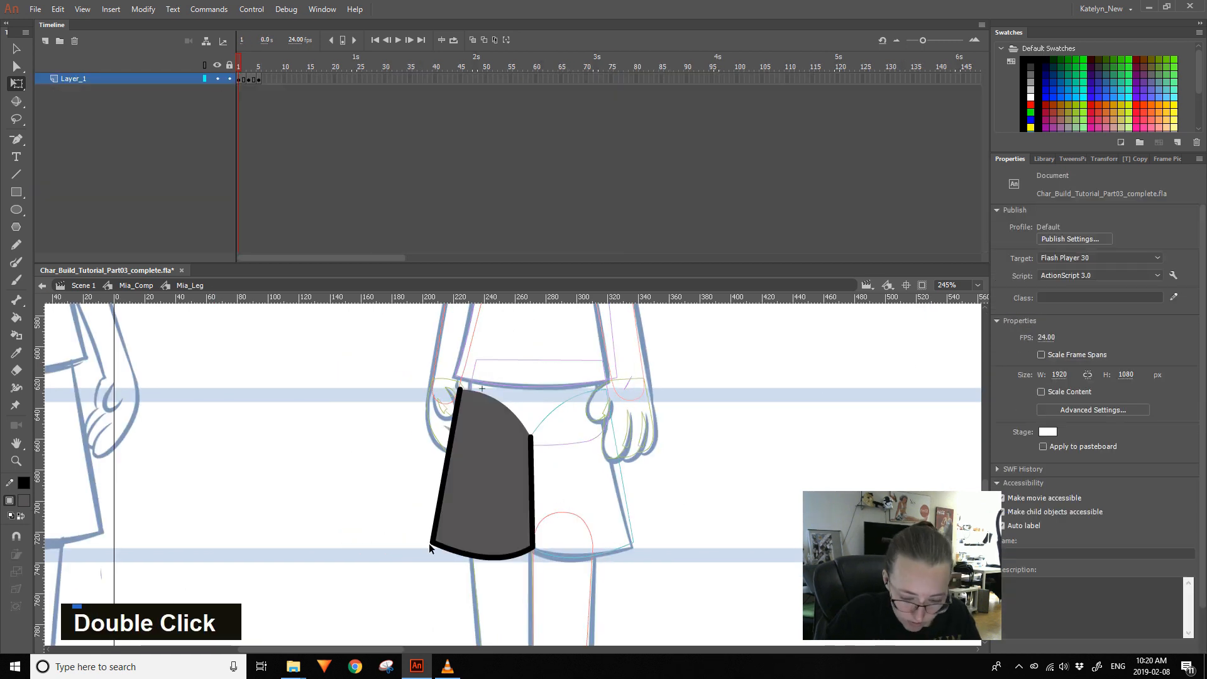
{"action": "left_click", "coordinate": [475, 551], "text": "alt"}
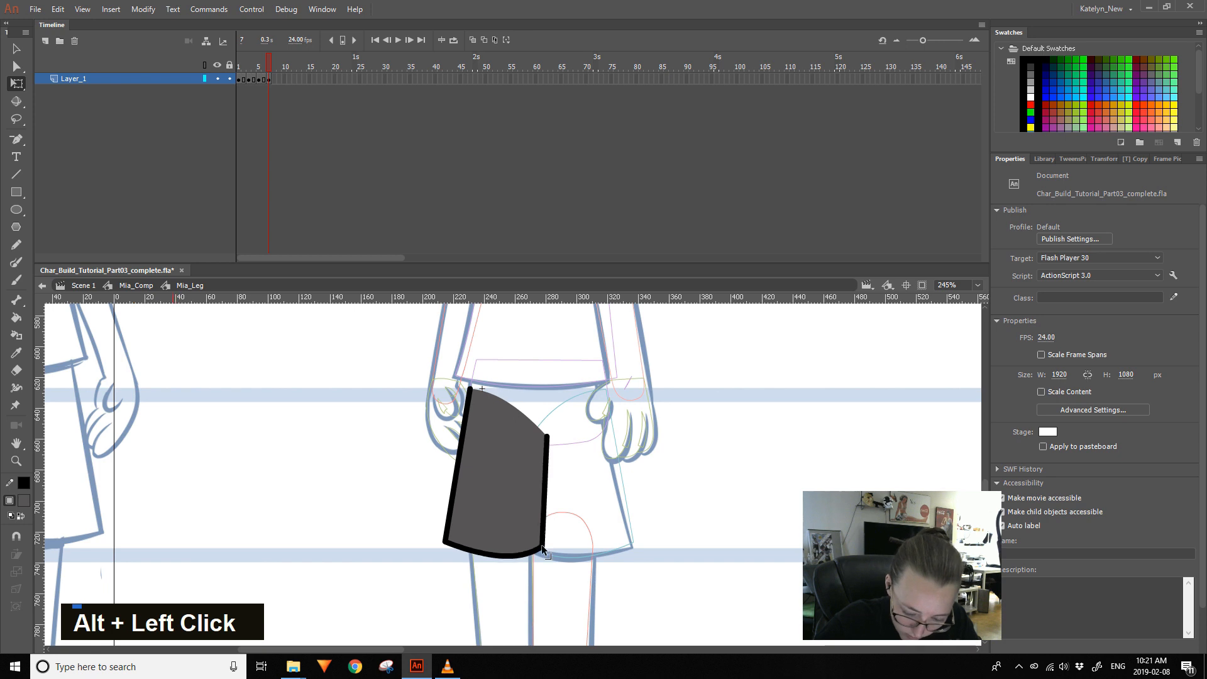
{"action": "double_click", "coordinate": [707, 405]}
- Reshape the near lower leg on frame 5 of Mia_Leg_Lower to the model sheet, straightening its sides and deleting excess strokes
{"action": "left_click", "coordinate": [263, 80]}
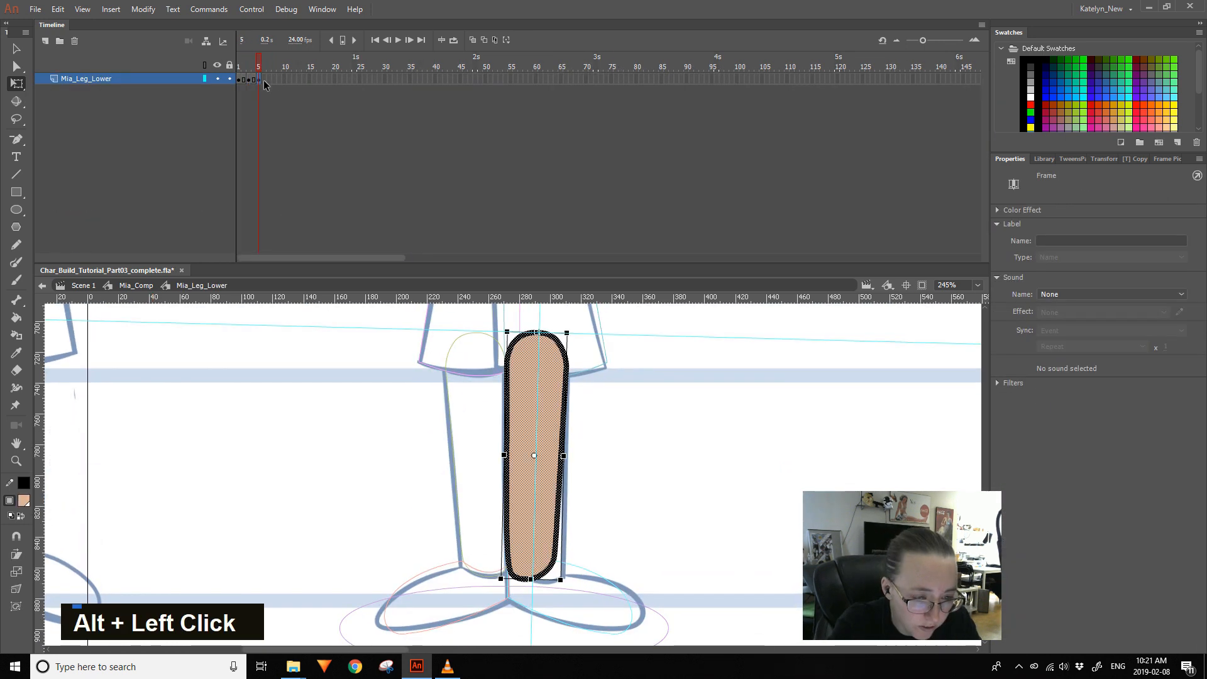
{"action": "key", "text": "F5"}
{"action": "key", "text": "ctrl+a"}
{"action": "key", "text": "v"}
{"action": "double_click", "coordinate": [559, 553]}
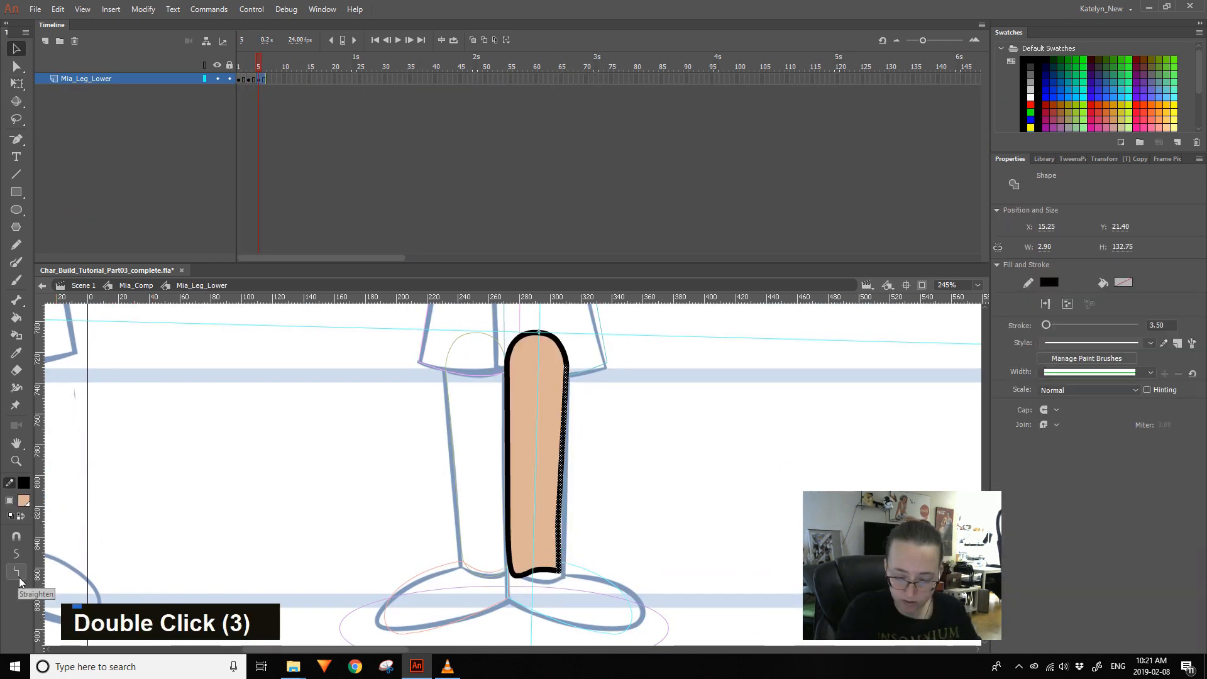
{"action": "key", "text": "q"}
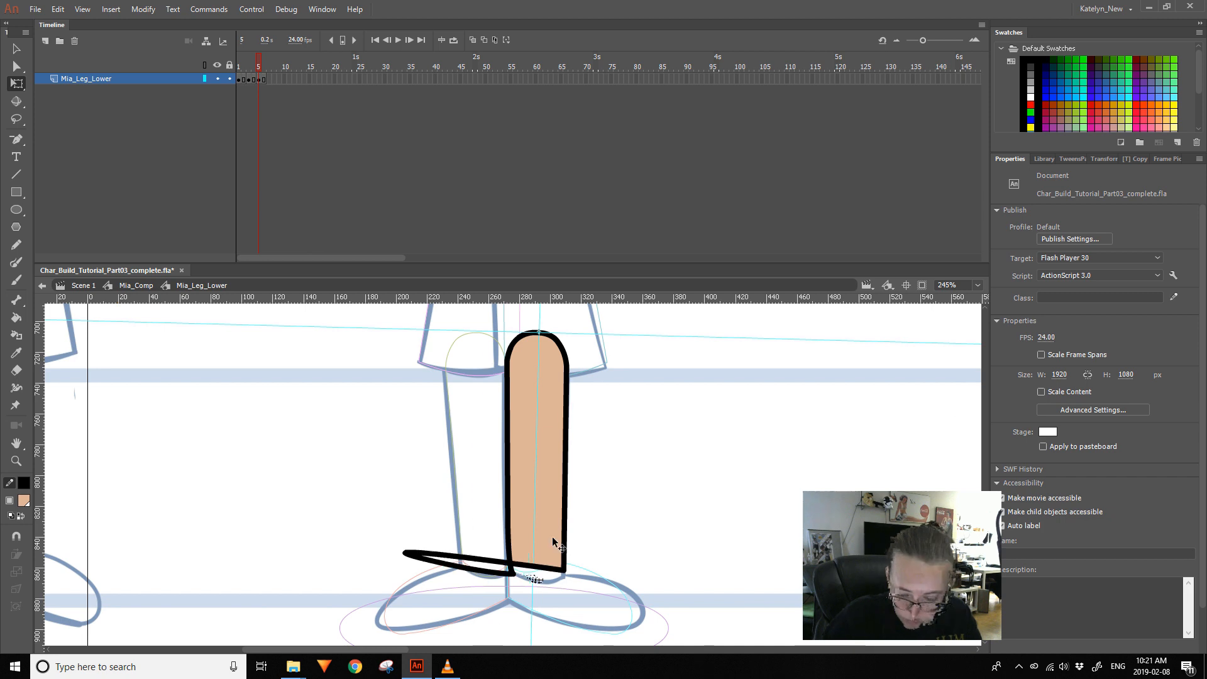
{"action": "key", "text": "Delete"}
{"action": "key", "text": "Delete"}
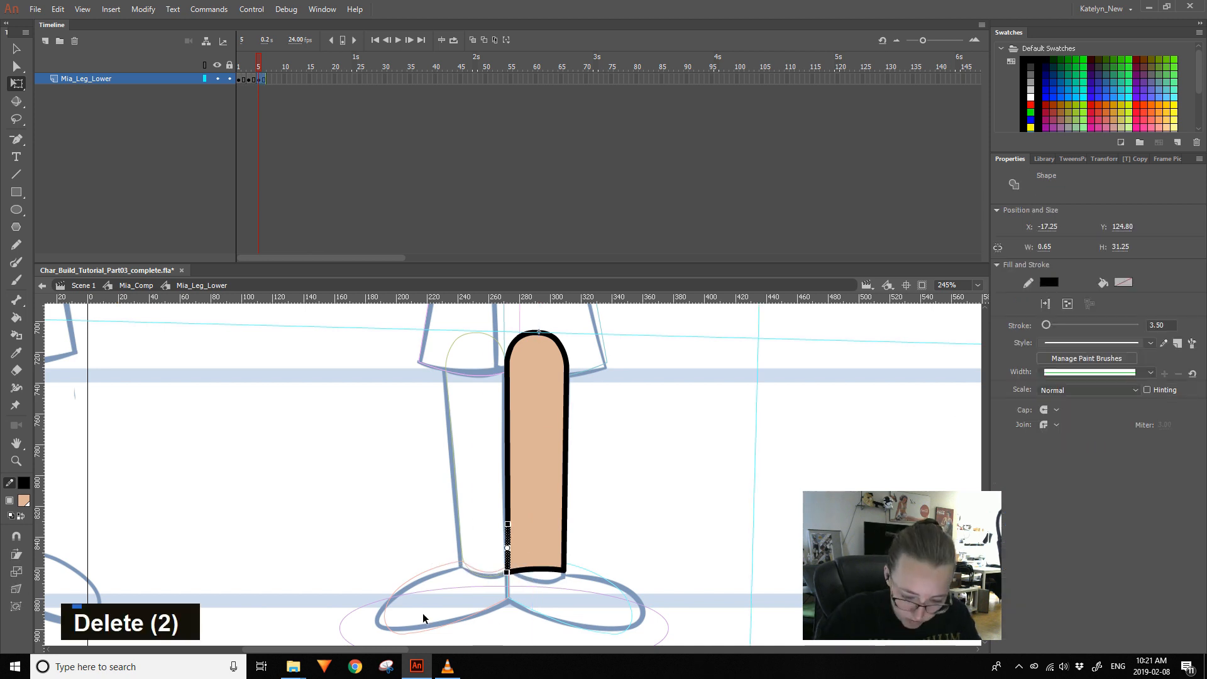
{"action": "double_click", "coordinate": [636, 531]}
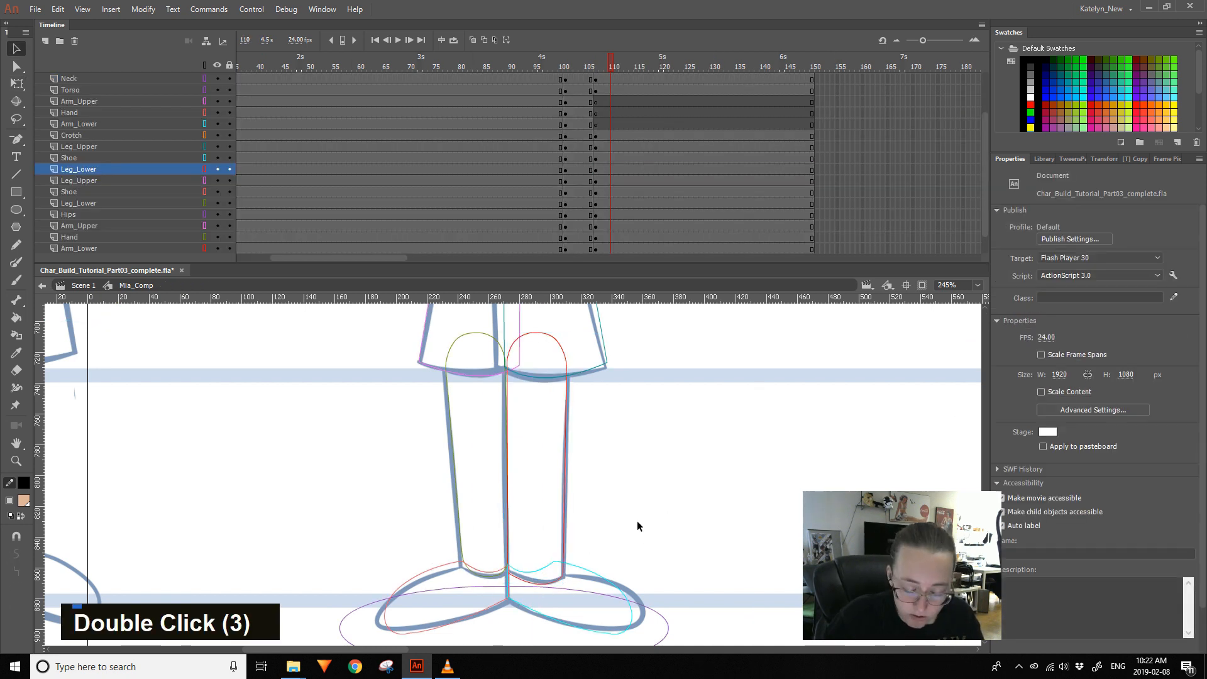
- Fit the far lower leg to the model sheet in Mia_Leg_Lower
{"action": "double_click", "coordinate": [485, 590]}
{"action": "double_click", "coordinate": [514, 376]}
{"action": "key", "text": "Delete"}
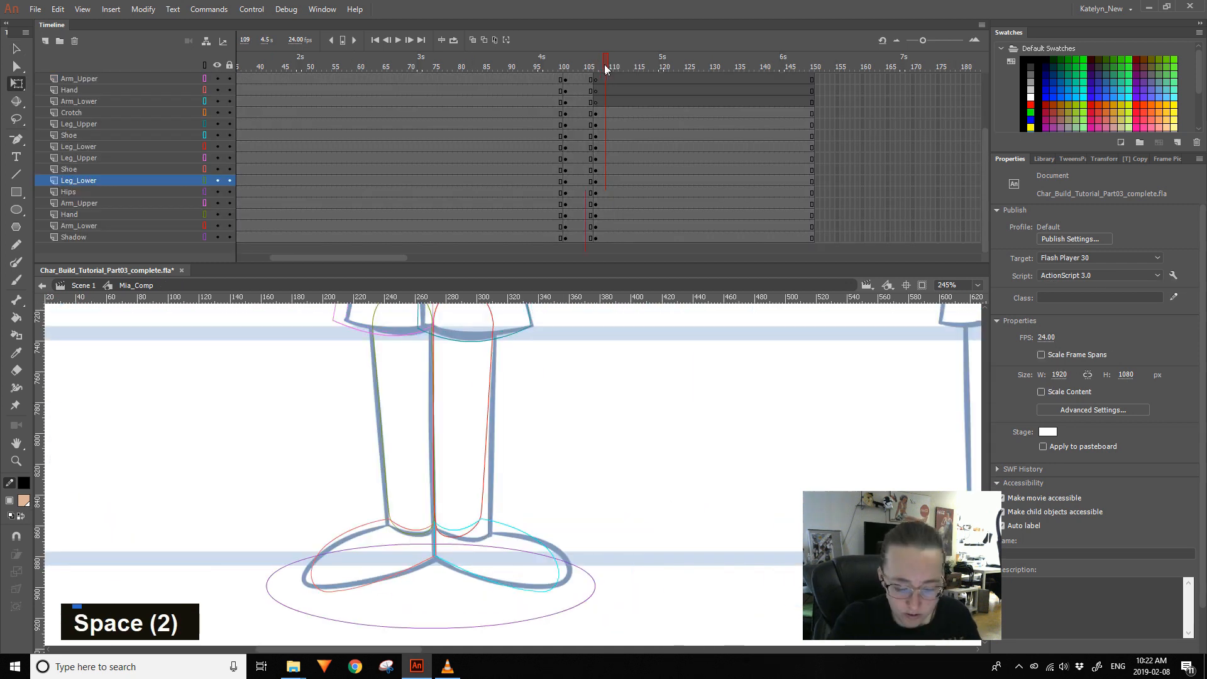
- Reshape the near shoe's toe, sole and ankle opening on frame 5 of Mia_Shoe to the model sheet and refill it
{"action": "double_click", "coordinate": [534, 514]}
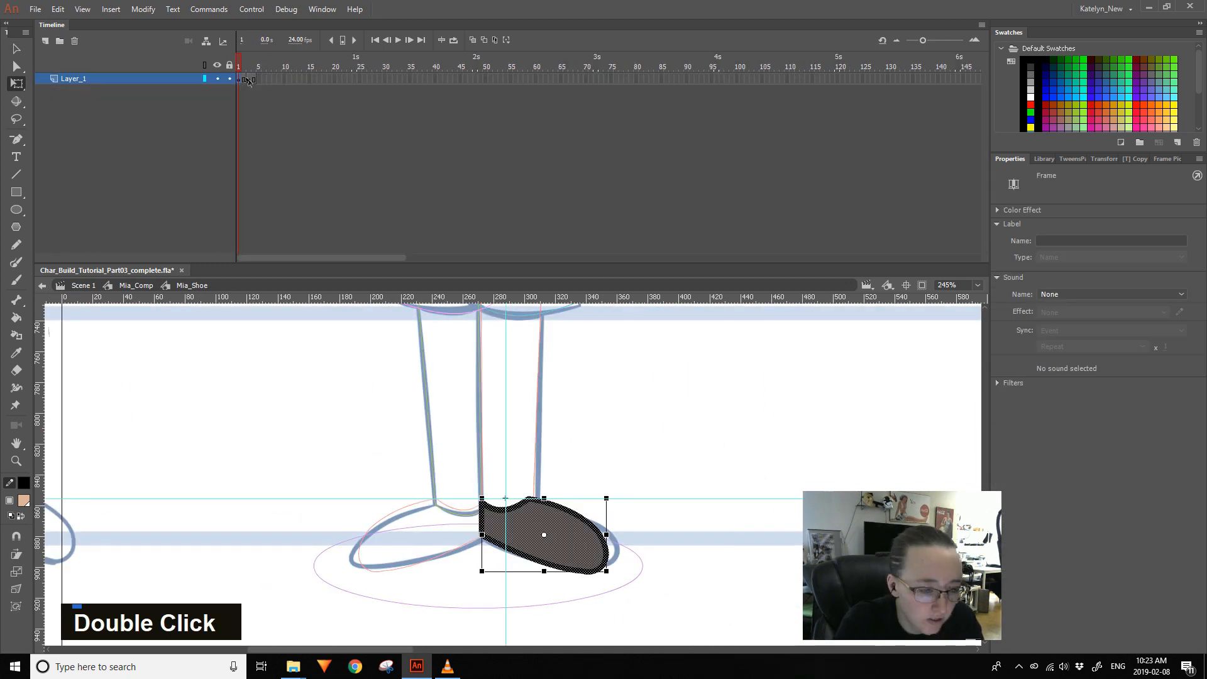
{"action": "left_click", "coordinate": [538, 500], "text": "ctrl+alt"}
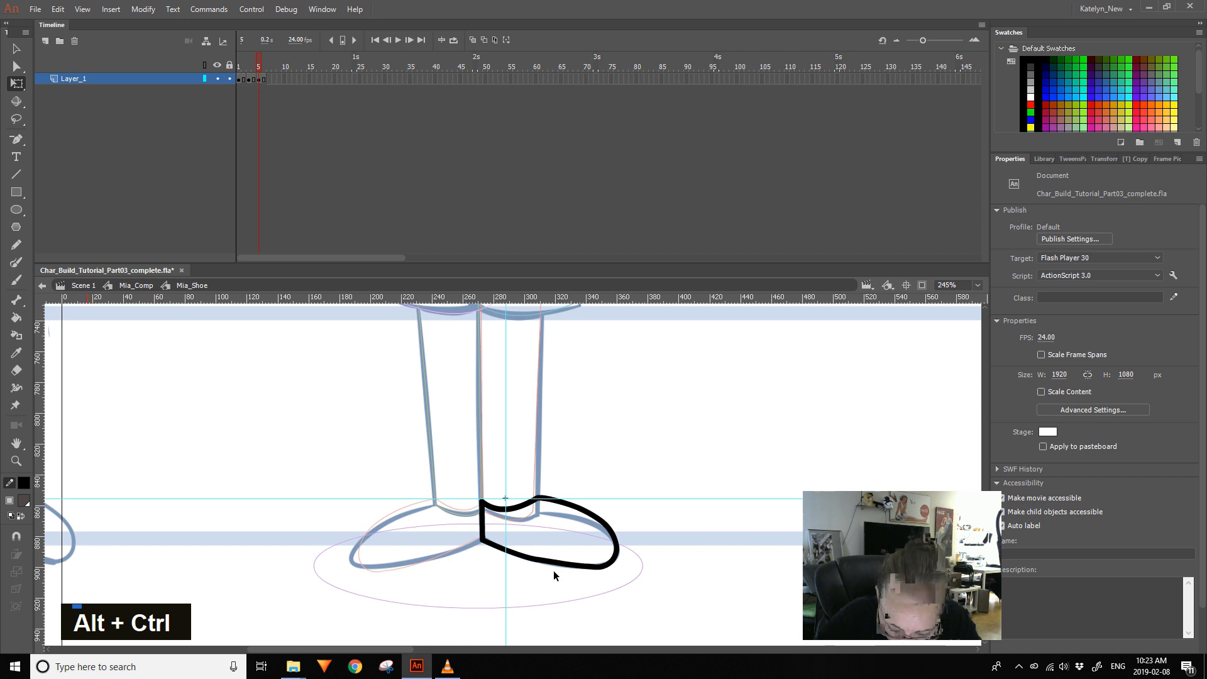
{"action": "left_click", "coordinate": [556, 566]}
{"action": "left_click", "coordinate": [24, 572]}
{"action": "left_click_drag", "start_coordinate": [482, 501], "coordinate": [484, 508]}
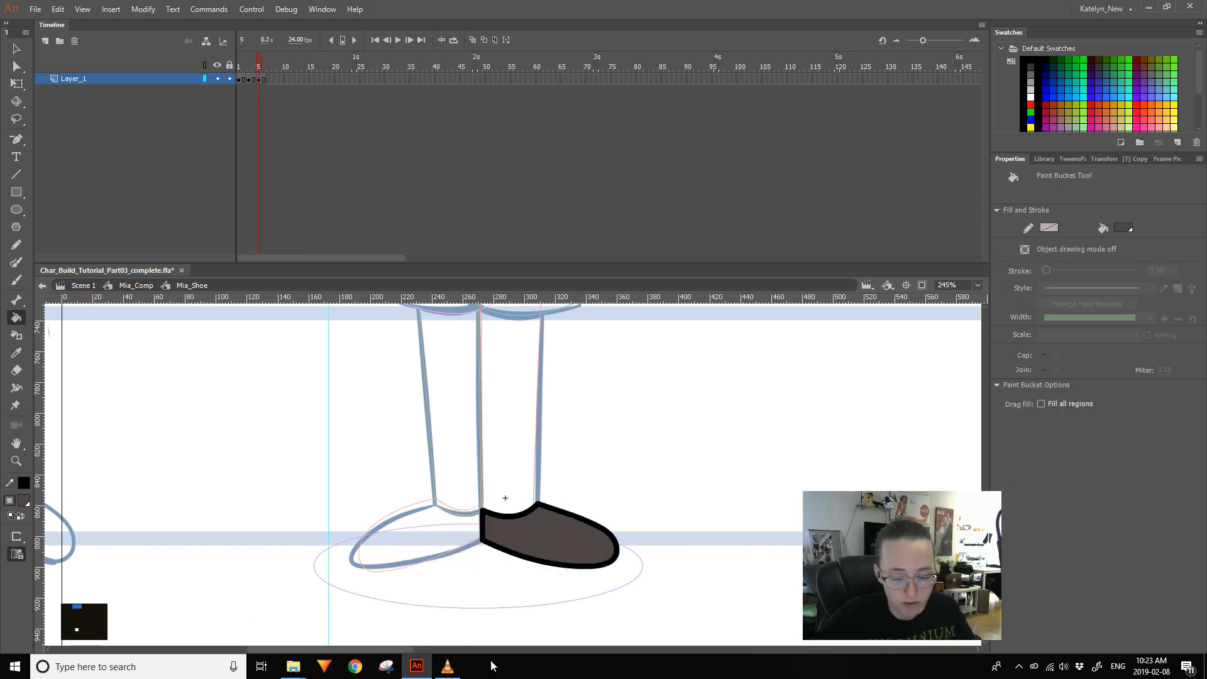
{"action": "double_click", "coordinate": [642, 439]}
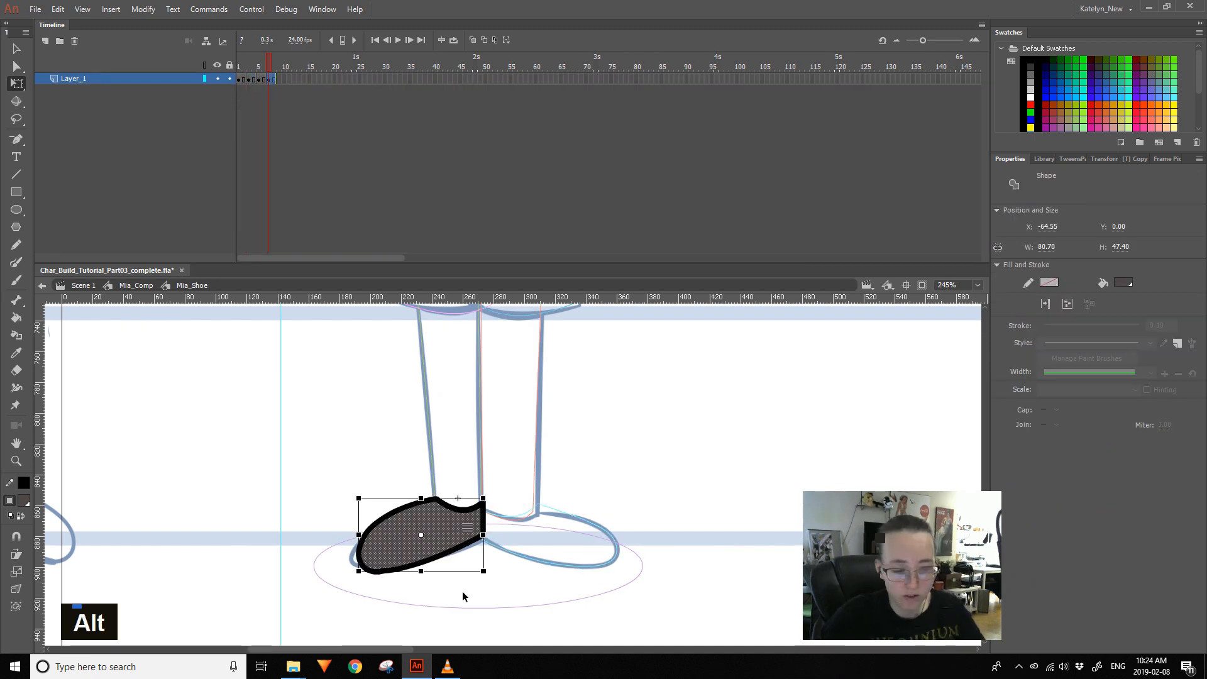
- Undo the last three edits on frame 7 of Mia_Shoe and clear the far shoe's fill and excess outline
{"action": "key", "text": "ctrl+z"}
{"action": "key", "text": "ctrl+z"}
{"action": "key", "text": "ctrl+z"}
{"action": "key", "text": "v"}
{"action": "left_click_drag", "start_coordinate": [376, 573], "coordinate": [371, 572]}
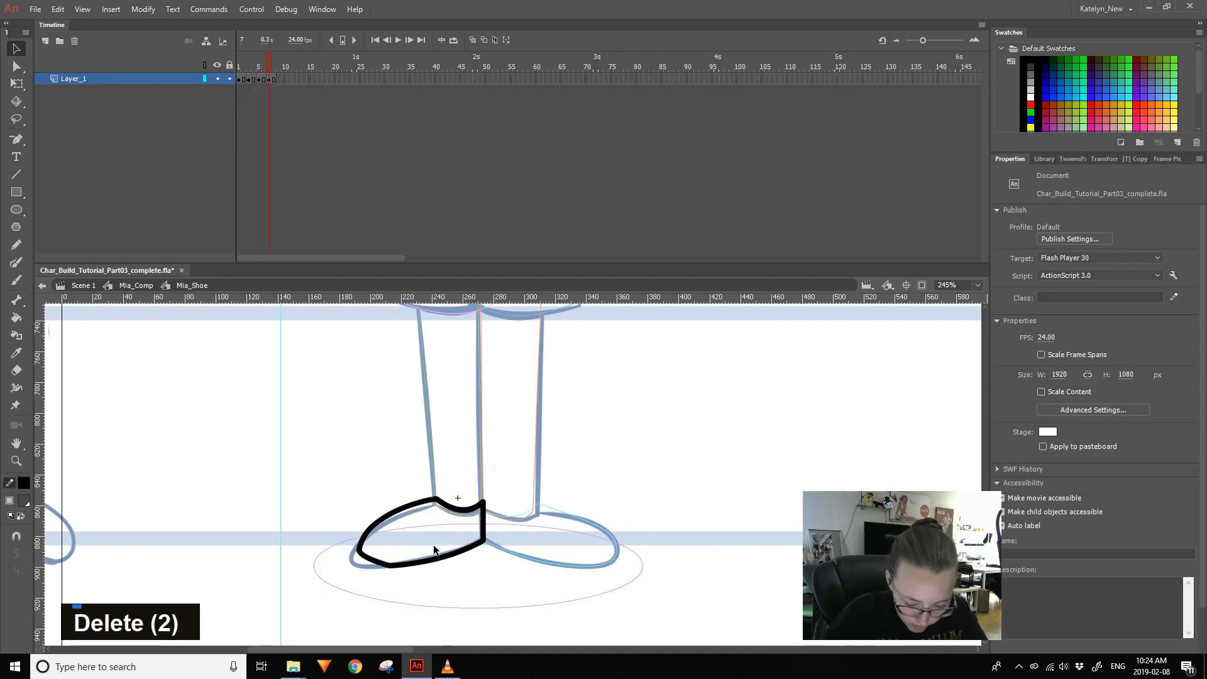
{"action": "left_click", "coordinate": [383, 522]}
{"action": "key", "text": "Delete"}
- Reshape the far shoe's toe, sole and ankle opening on frame 7 of Mia_Shoe to the model sheet and refill it
{"action": "double_click", "coordinate": [408, 506]}
{"action": "left_click_drag", "start_coordinate": [463, 510], "coordinate": [458, 513]}
{"action": "left_click_drag", "start_coordinate": [366, 536], "coordinate": [348, 559]}
{"action": "left_click", "coordinate": [371, 565]}
{"action": "left_click", "coordinate": [368, 558]}
{"action": "key", "text": "Delete"}
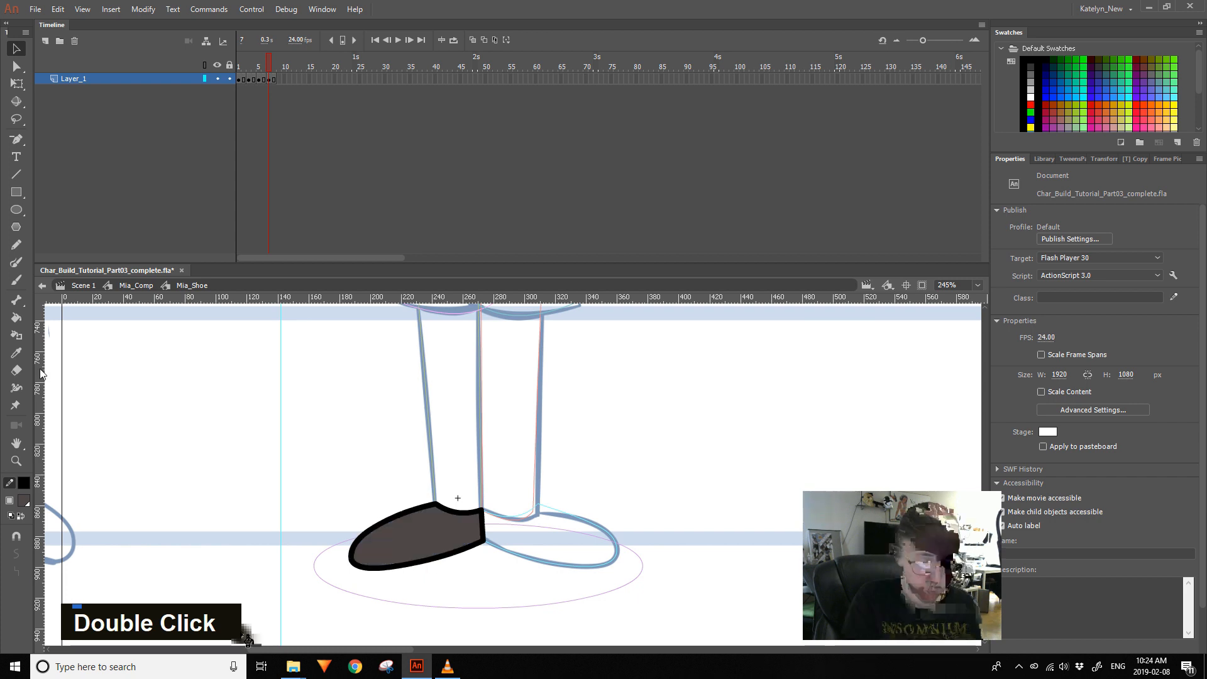
{"action": "double_click", "coordinate": [248, 636]}
- Show the layers with full fills and fit the near shoe's ankle to the lower leg on frame 6 of Mia_Shoe
{"action": "key", "text": "q"}
{"action": "left_click", "coordinate": [204, 65]}
{"action": "double_click", "coordinate": [591, 534]}
{"action": "double_click", "coordinate": [669, 481]}
{"action": "double_click", "coordinate": [596, 521]}
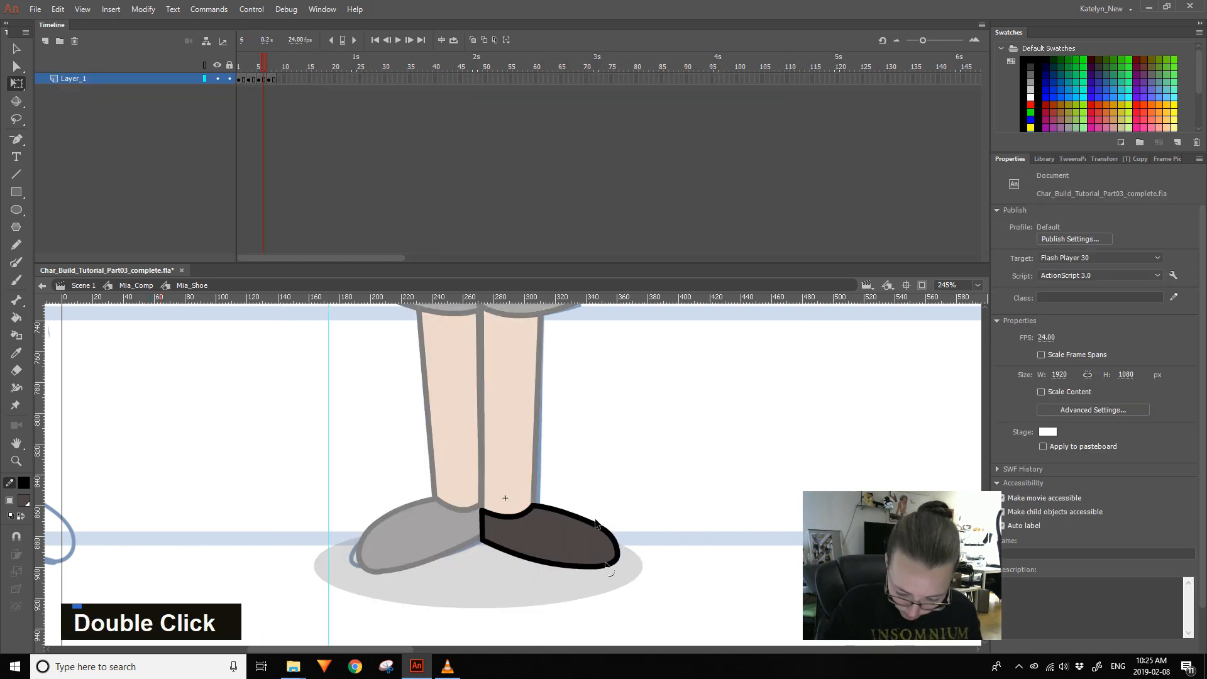
{"action": "double_click", "coordinate": [660, 514]}
{"action": "double_click", "coordinate": [530, 583]}
{"action": "double_click", "coordinate": [542, 585]}
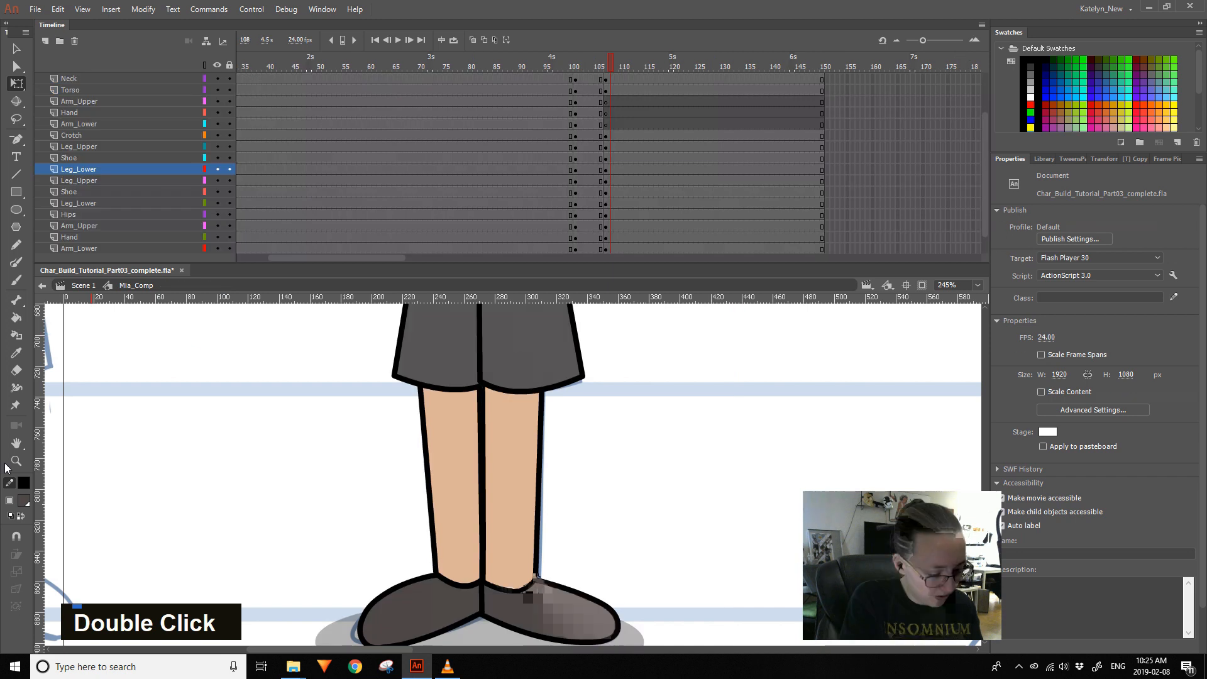
- Display the layers as outlines and adjust the near shorts leg's inner edge on frame 5 of Mia_Leg
{"action": "scroll", "coordinate": [533, 583], "scroll_direction": "down", "scroll_amount": 2}
{"action": "left_click_drag", "start_coordinate": [533, 503], "coordinate": [477, 584]}
{"action": "left_click", "coordinate": [204, 65]}
{"action": "double_click", "coordinate": [431, 450]}
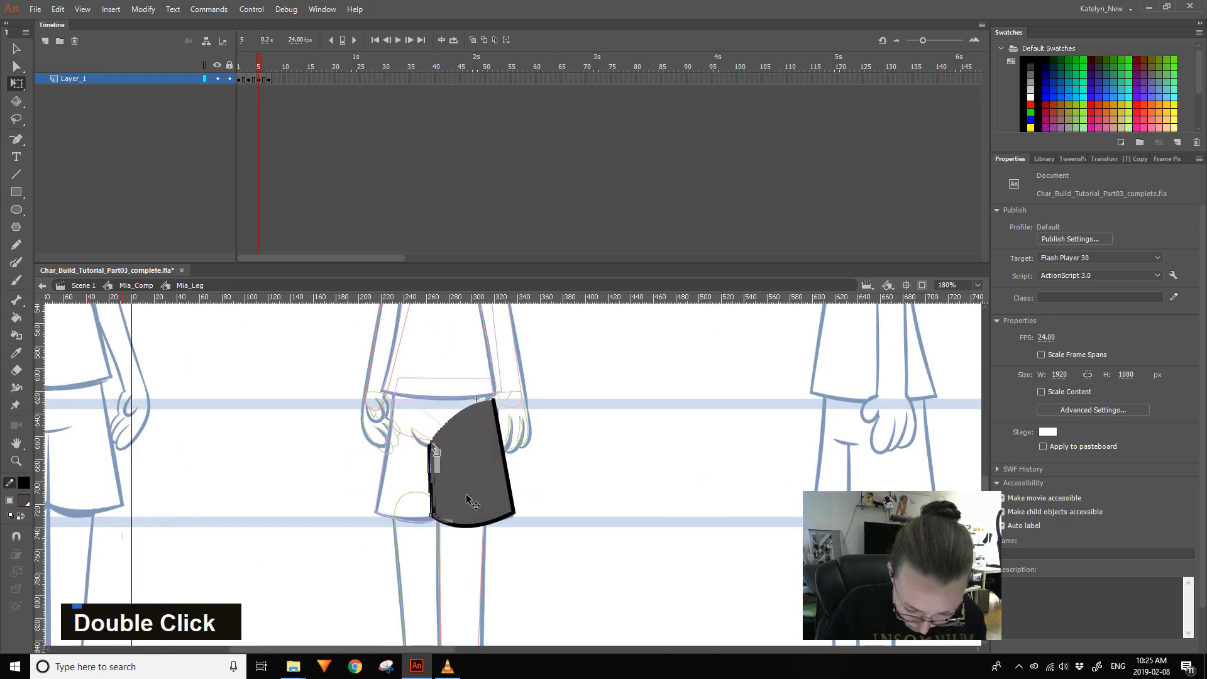
{"action": "double_click", "coordinate": [530, 466]}
- Nudge the crotch crease two steps left on frame 3 of Mia_Hips and group its shape
{"action": "left_click", "coordinate": [424, 438]}
{"action": "double_click", "coordinate": [425, 440]}
{"action": "key", "text": "ctrl+a"}
{"action": "key", "text": "Left"}
{"action": "key", "text": "Left"}
{"action": "left_click", "coordinate": [432, 518]}
{"action": "key", "text": "z"}
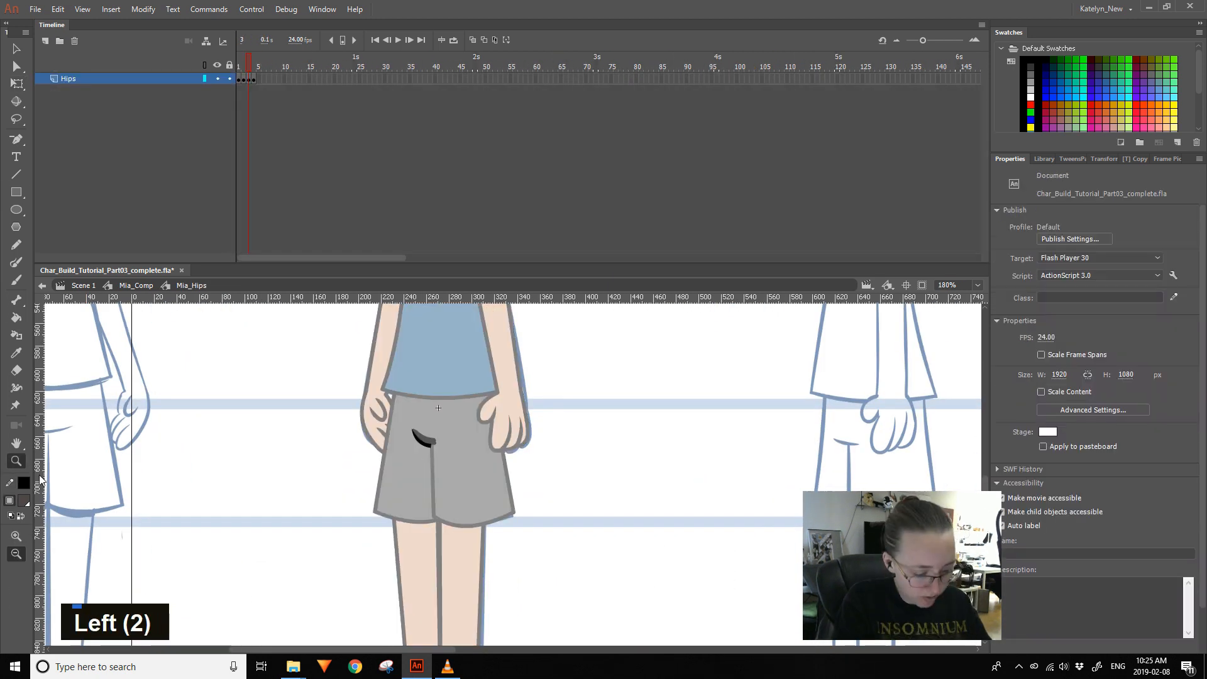
{"action": "left_click_drag", "start_coordinate": [404, 406], "coordinate": [489, 457]}
{"action": "key", "text": "v"}
{"action": "left_click", "coordinate": [405, 548]}
{"action": "key", "text": "ctrl+g"}
{"action": "double_click", "coordinate": [426, 575]}
- Save the document and isolate the far hand against the model sheet in Mia_Comp
{"action": "double_click", "coordinate": [400, 455], "text": "ctrl"}
{"action": "double_click", "coordinate": [614, 525]}
{"action": "left_click_drag", "start_coordinate": [531, 517], "coordinate": [556, 635]}
{"action": "key", "text": "q"}
{"action": "left_click_drag", "start_coordinate": [563, 420], "coordinate": [643, 320]}
{"action": "double_click", "coordinate": [466, 465]}
{"action": "left_click", "coordinate": [273, 84]}
{"action": "key", "text": "ctrl+s"}
{"action": "double_click", "coordinate": [547, 451]}
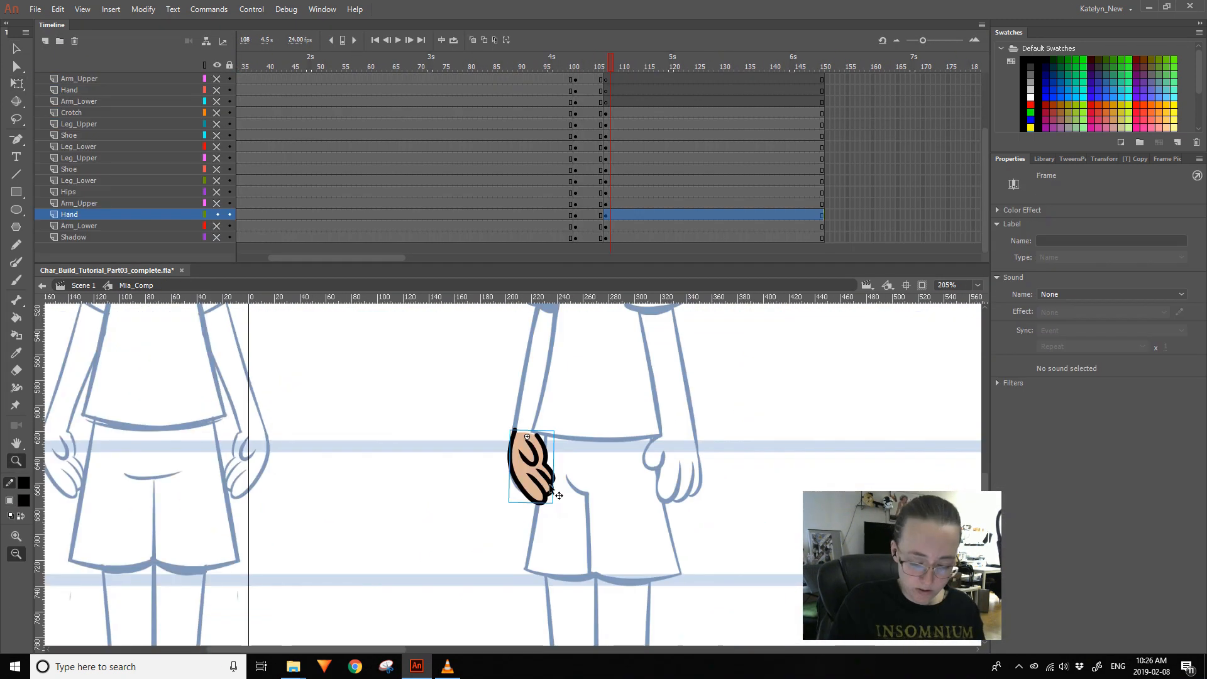
- Open the far hand's Mia_Hand symbol, group its thumb line on frame 8 and move it aside
{"action": "double_click", "coordinate": [549, 488], "text": "ctrl"}
{"action": "left_click_drag", "start_coordinate": [438, 349], "coordinate": [700, 537]}
{"action": "key", "text": "v"}
{"action": "key", "text": "ctrl+a"}
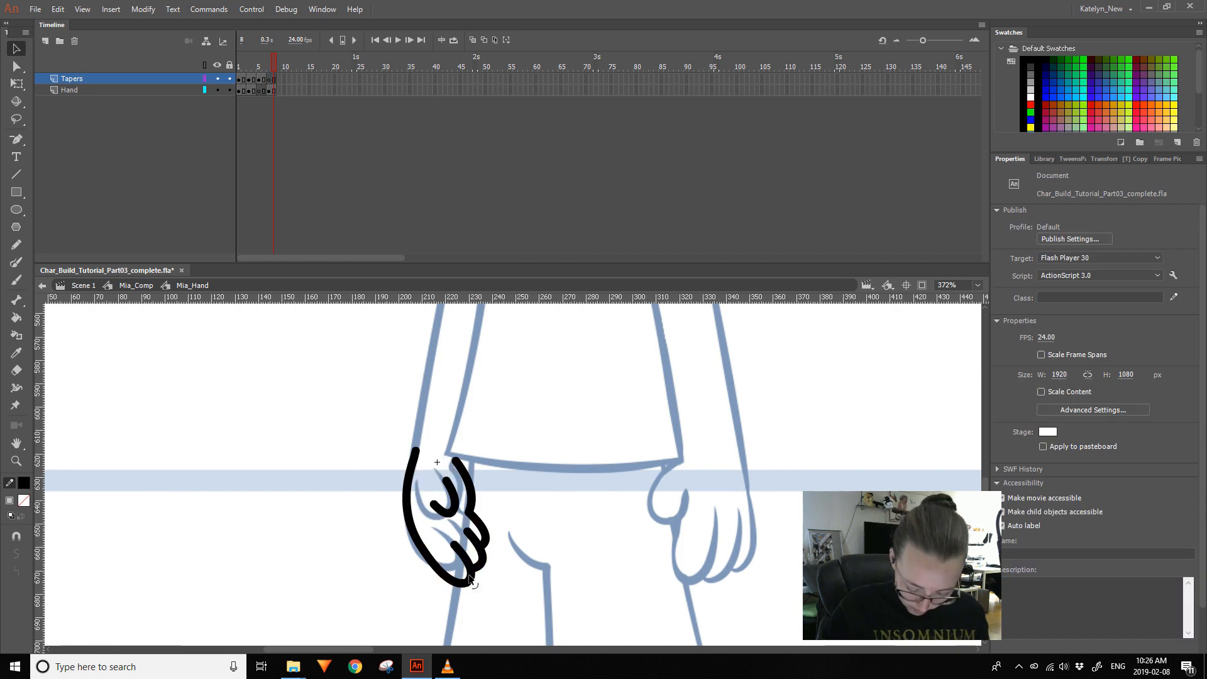
{"action": "left_click", "coordinate": [434, 506]}
{"action": "key", "text": "ctrl+g"}
{"action": "left_click_drag", "start_coordinate": [434, 506], "coordinate": [385, 531]}
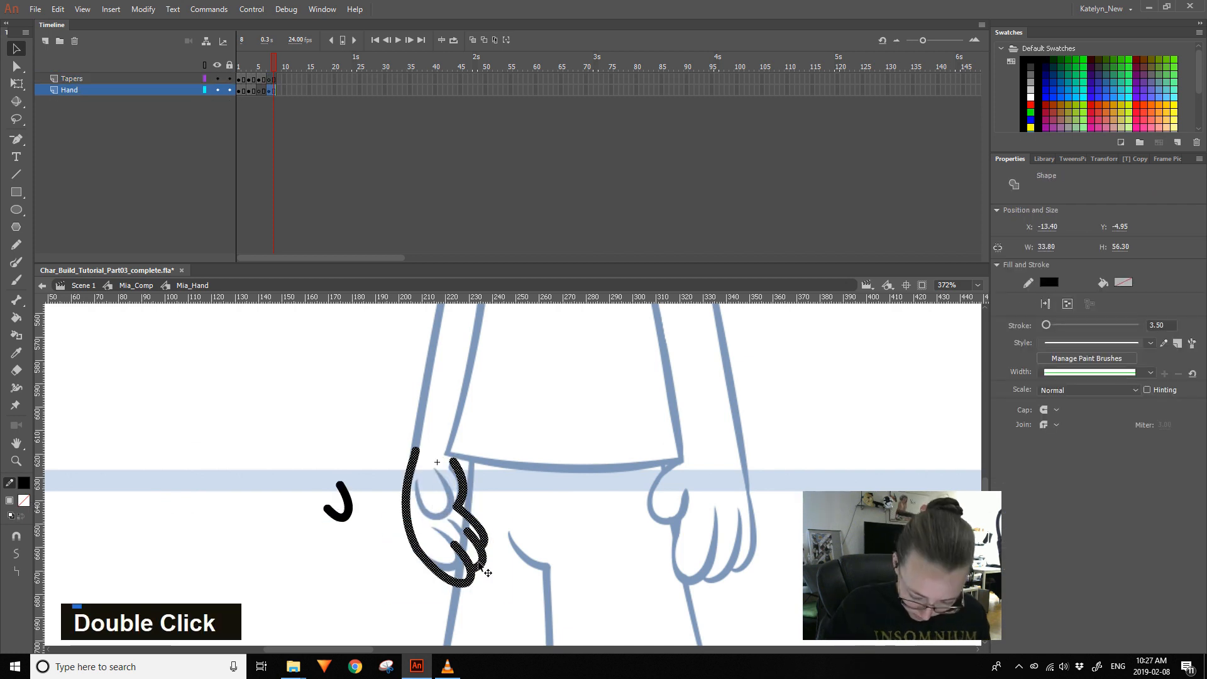
- Reshape the far hand's finger and wrist lines to follow the model sheet, removing the surplus segment
{"action": "double_click", "coordinate": [425, 530]}
{"action": "double_click", "coordinate": [438, 572]}
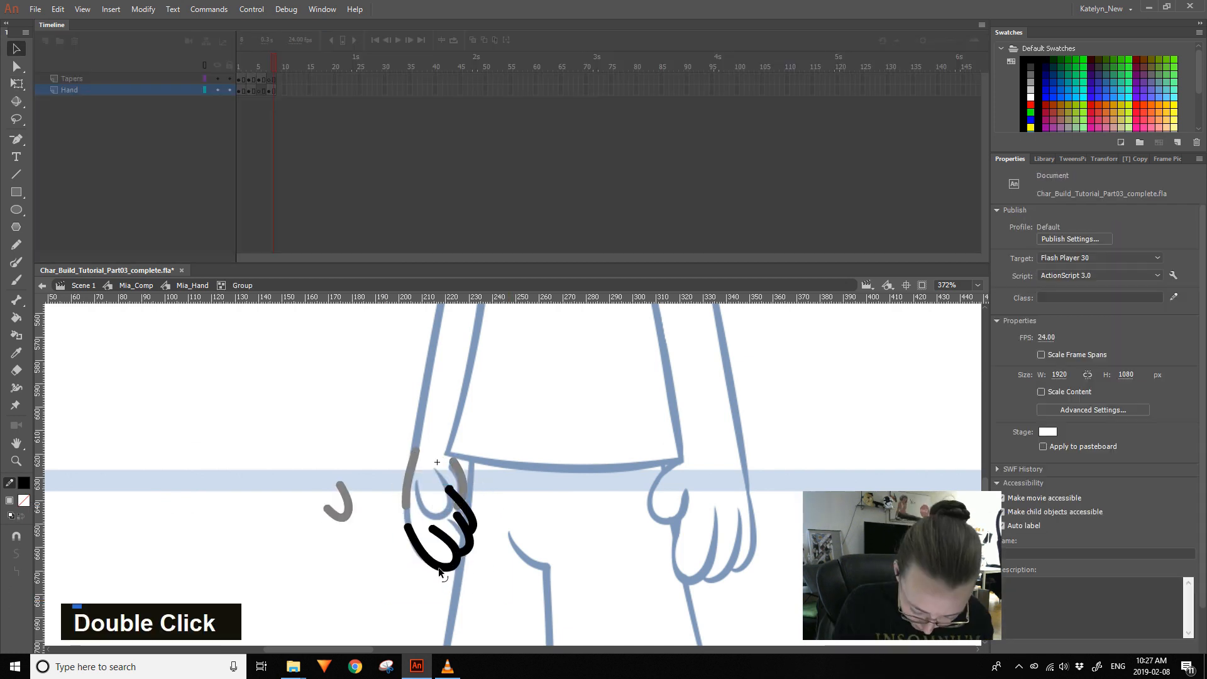
{"action": "left_click", "coordinate": [469, 557]}
{"action": "key", "text": "Delete"}
{"action": "left_click_drag", "start_coordinate": [448, 489], "coordinate": [451, 518]}
{"action": "double_click", "coordinate": [454, 462]}
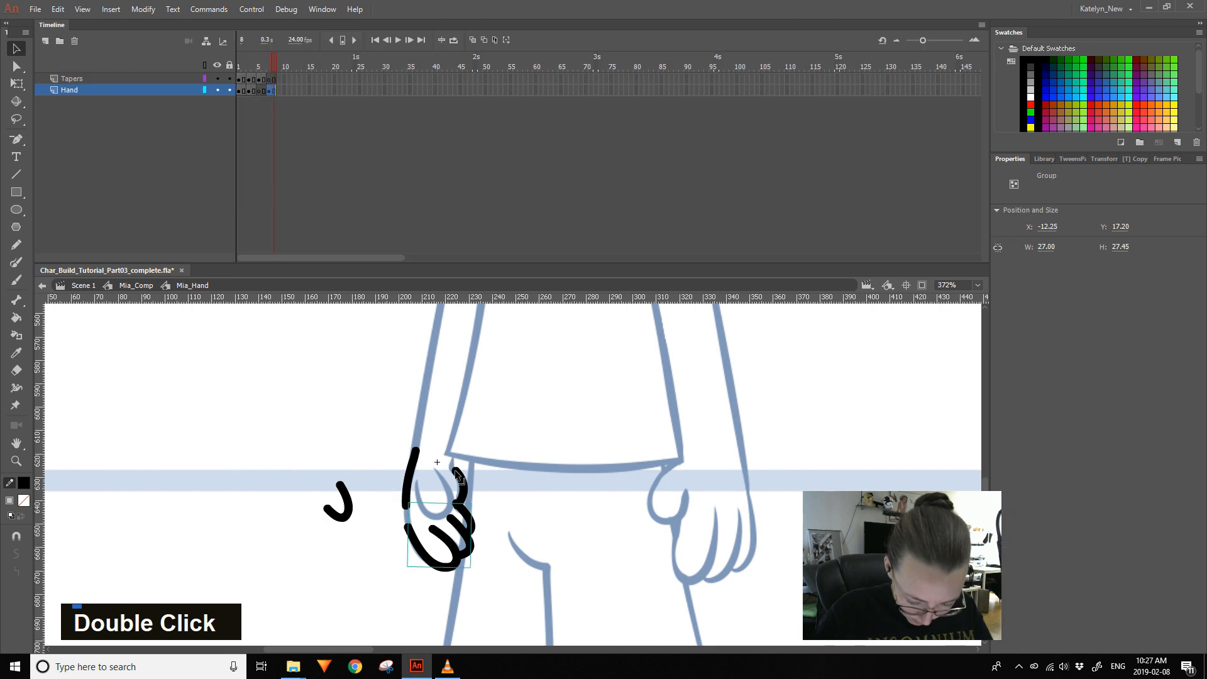
{"action": "left_click", "coordinate": [455, 470]}
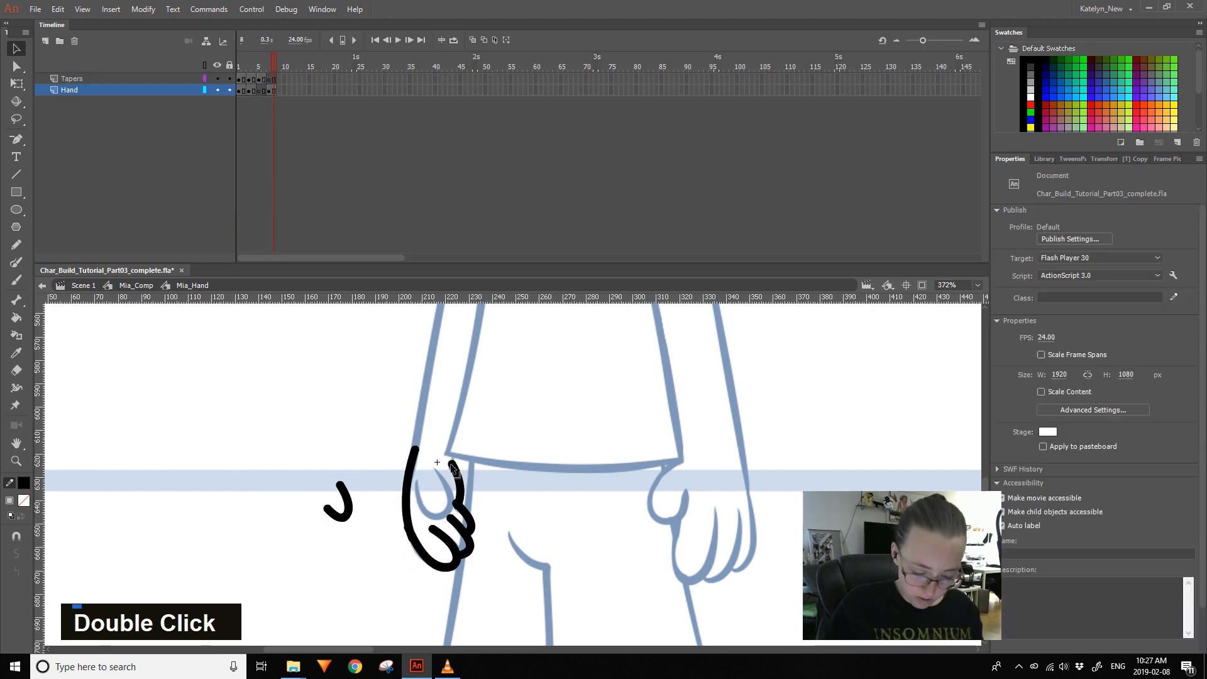
{"action": "key", "text": "ctrl+z"}
- Fit the thumb line inside its group to the thumb curve on the model sheet
{"action": "double_click", "coordinate": [433, 510]}
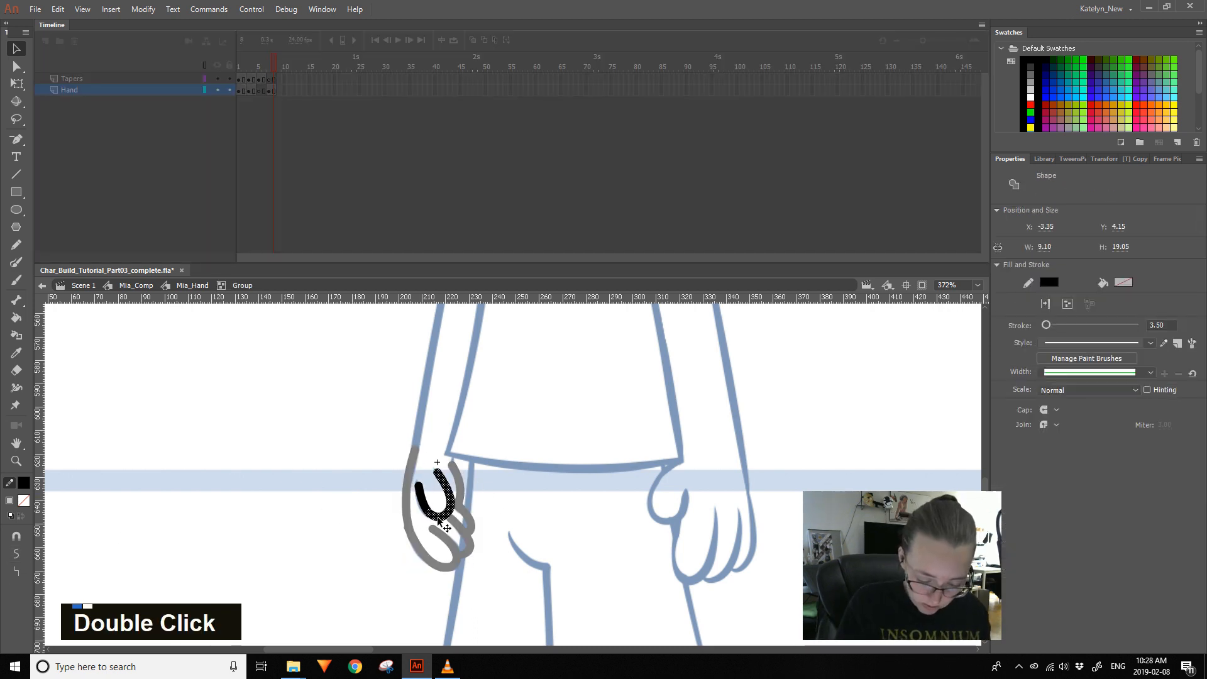
{"action": "key", "text": "ctrl+z"}
{"action": "key", "text": "ctrl+z"}
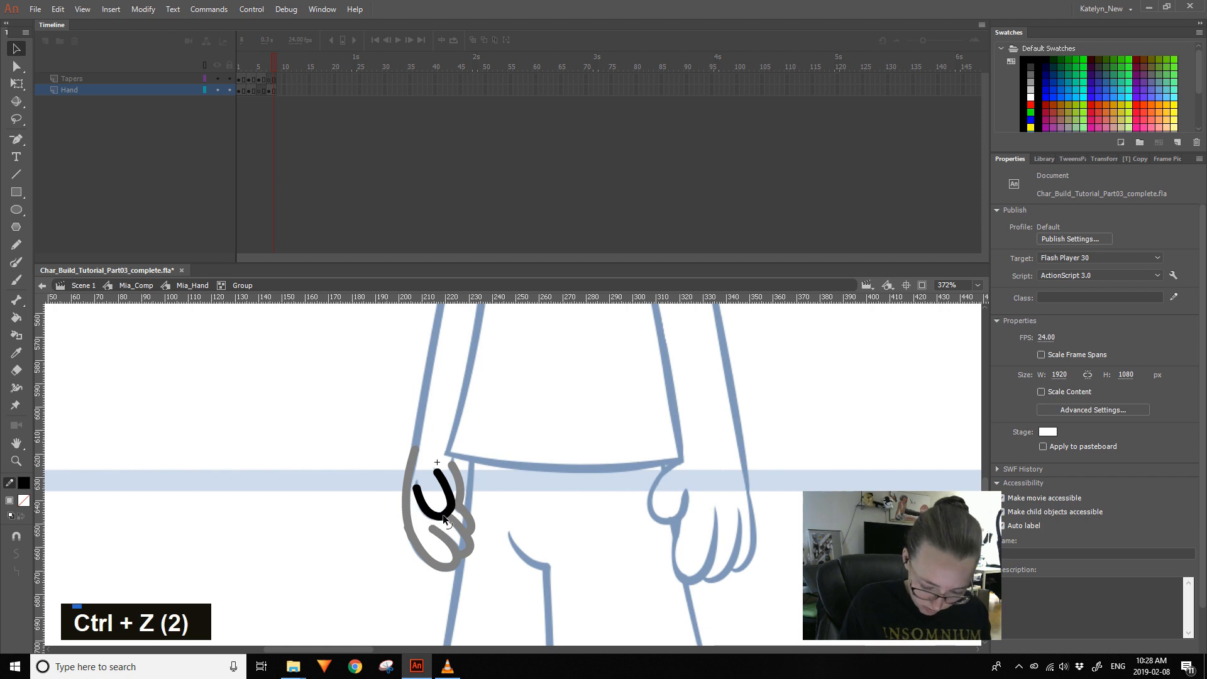
{"action": "key", "text": "Delete"}
- Convert the thumb line to a fill and taper its ends to points
{"action": "double_click", "coordinate": [436, 514]}
{"action": "left_click", "coordinate": [111, 9]}
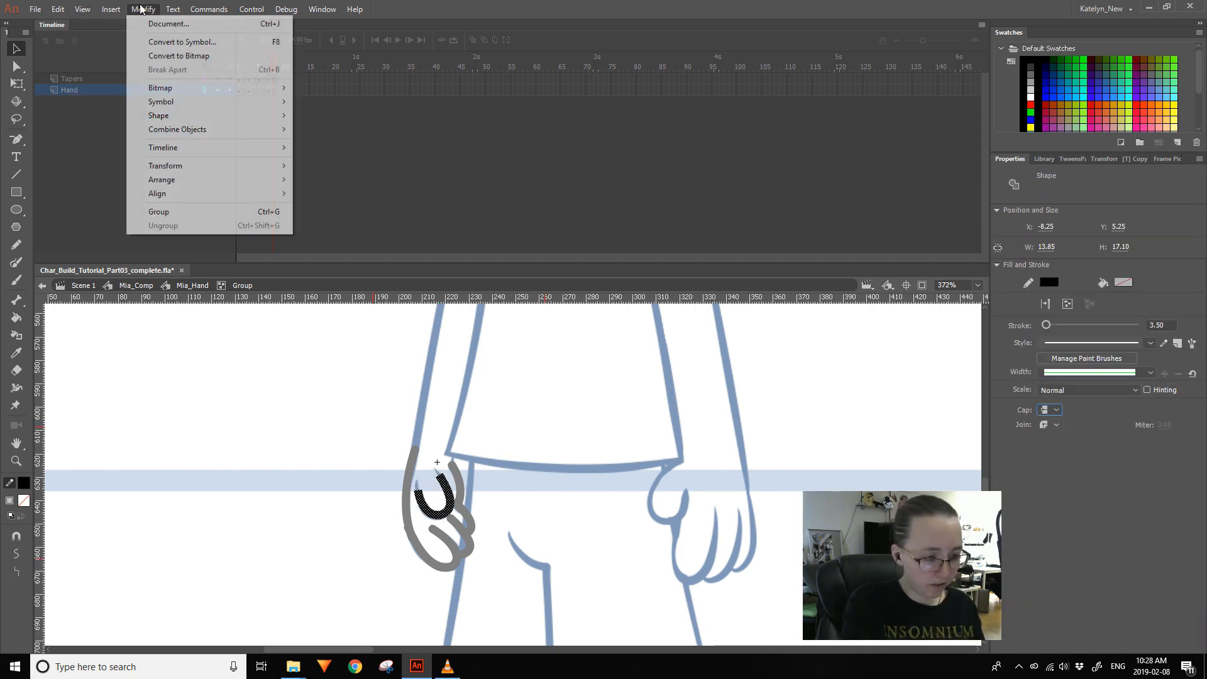
{"action": "left_click", "coordinate": [333, 161]}
{"action": "key", "text": "ctrl+z"}
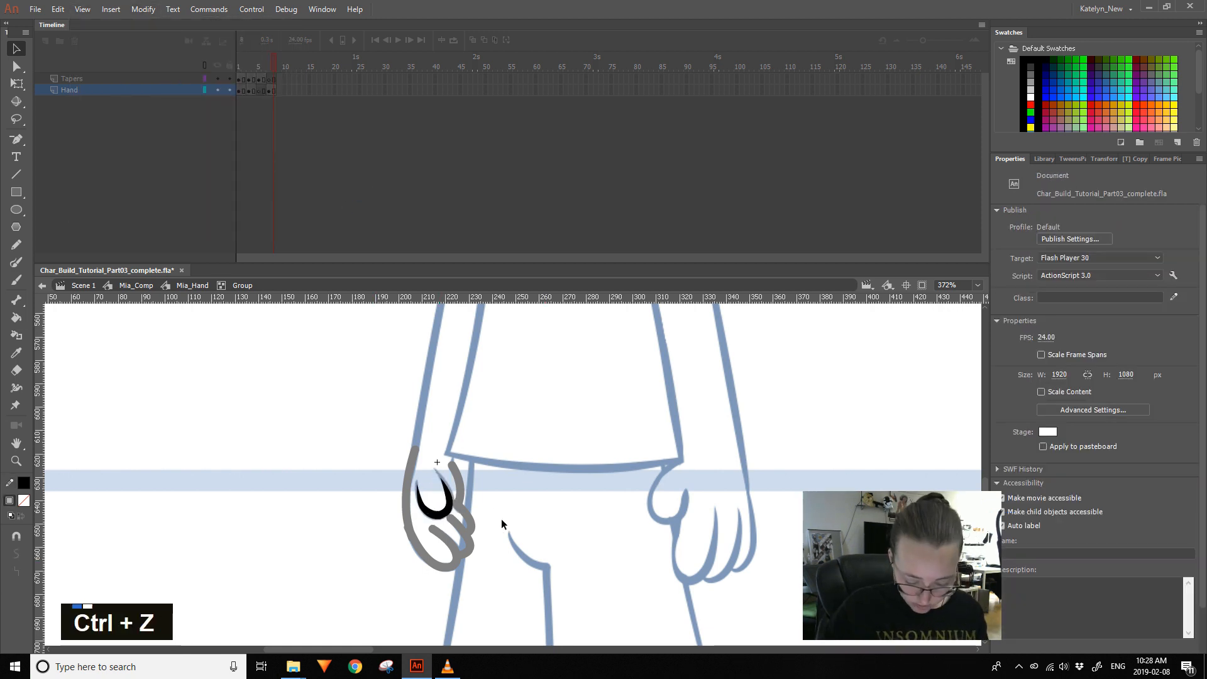
- Paste the copied finger lines in place and delete the stray segments of the far hand's outline
{"action": "double_click", "coordinate": [455, 511]}
{"action": "key", "text": "ctrl+c"}
{"action": "key", "text": "ctrl+shift+v"}
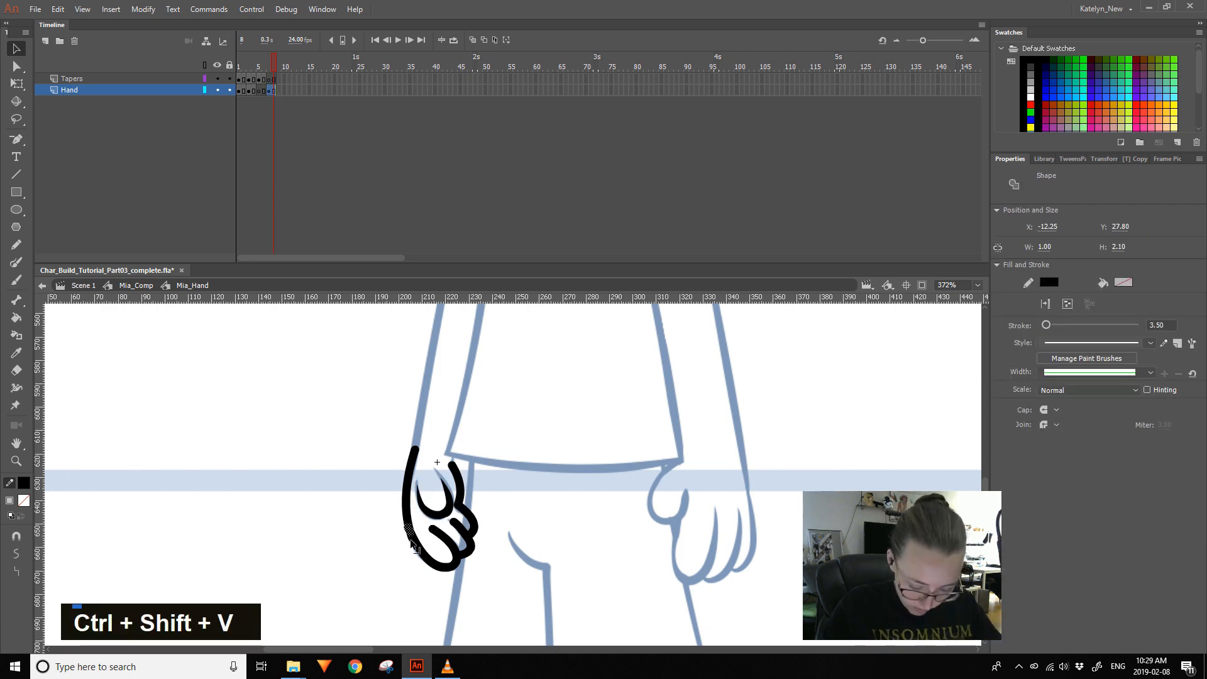
{"action": "key", "text": "Delete"}
{"action": "key", "text": "Delete"}
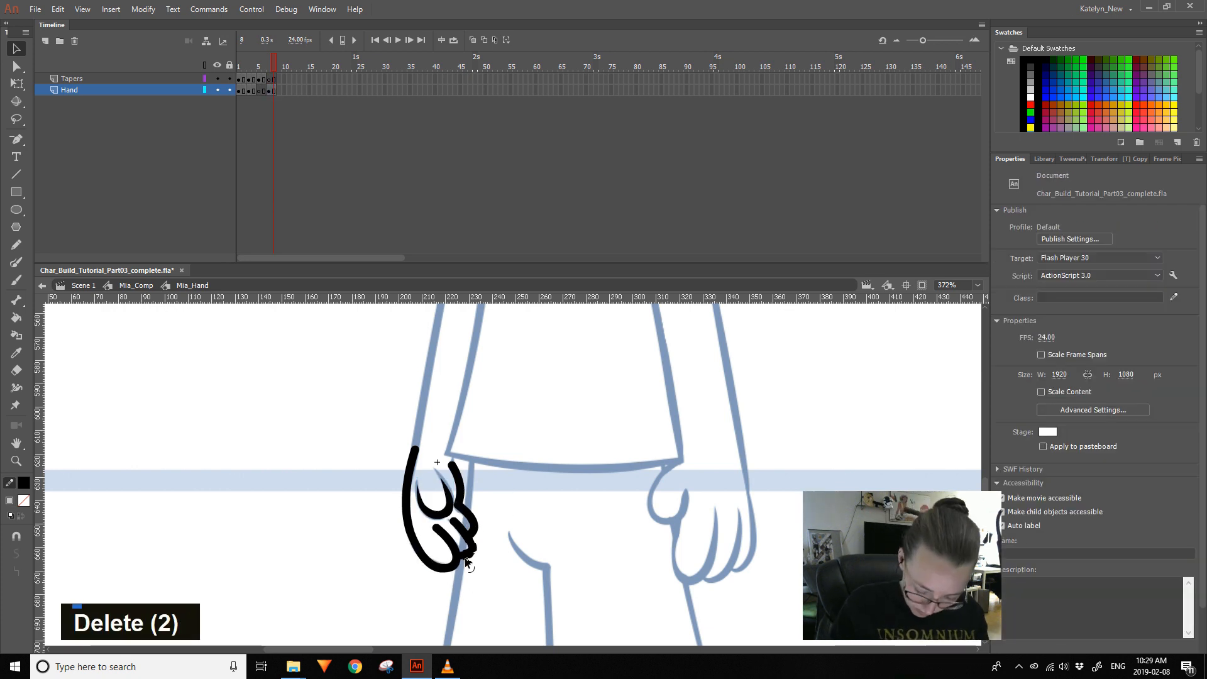
- Convert the far hand's finger creases to fills and taper their inner ends to points
{"action": "scroll", "coordinate": [476, 554], "scroll_direction": "up", "scroll_amount": 3, "text": "ctrl"}
{"action": "double_click", "coordinate": [486, 534]}
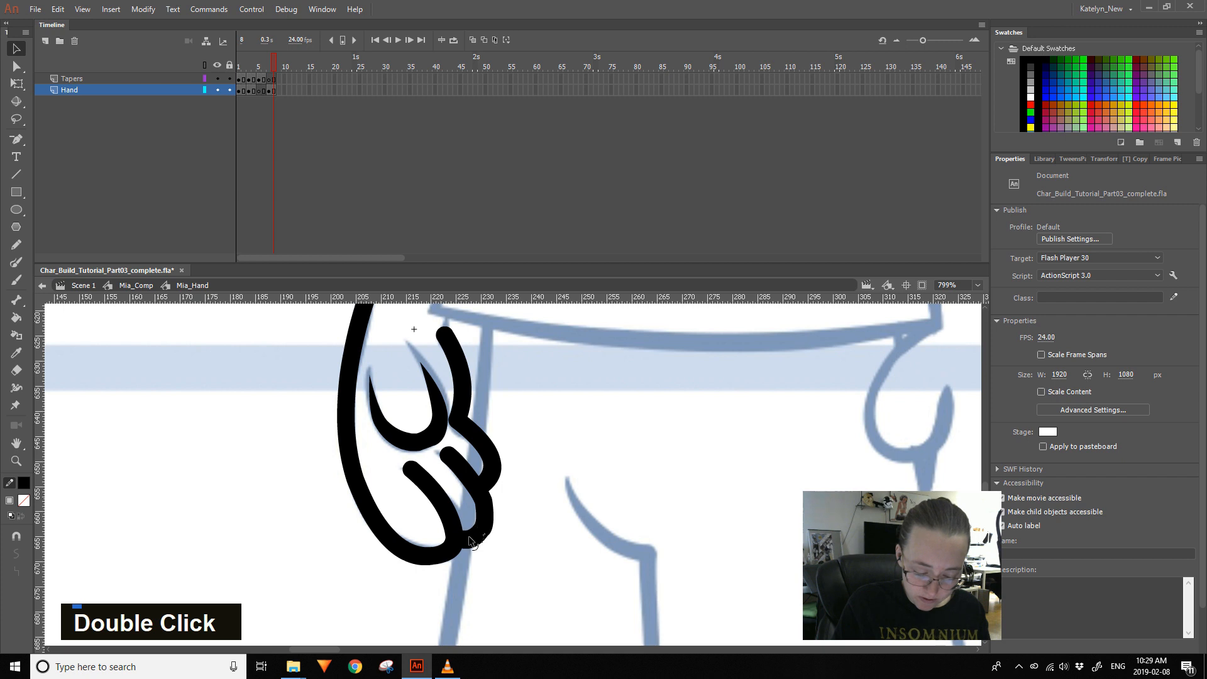
{"action": "left_click_drag", "start_coordinate": [469, 538], "coordinate": [467, 619]}
{"action": "double_click", "coordinate": [451, 597]}
{"action": "left_click", "coordinate": [143, 9]}
{"action": "left_click", "coordinate": [349, 187]}
{"action": "left_click", "coordinate": [395, 365]}
{"action": "left_click_drag", "start_coordinate": [443, 534], "coordinate": [425, 575]}
{"action": "key", "text": "Delete"}
{"action": "double_click", "coordinate": [382, 491]}
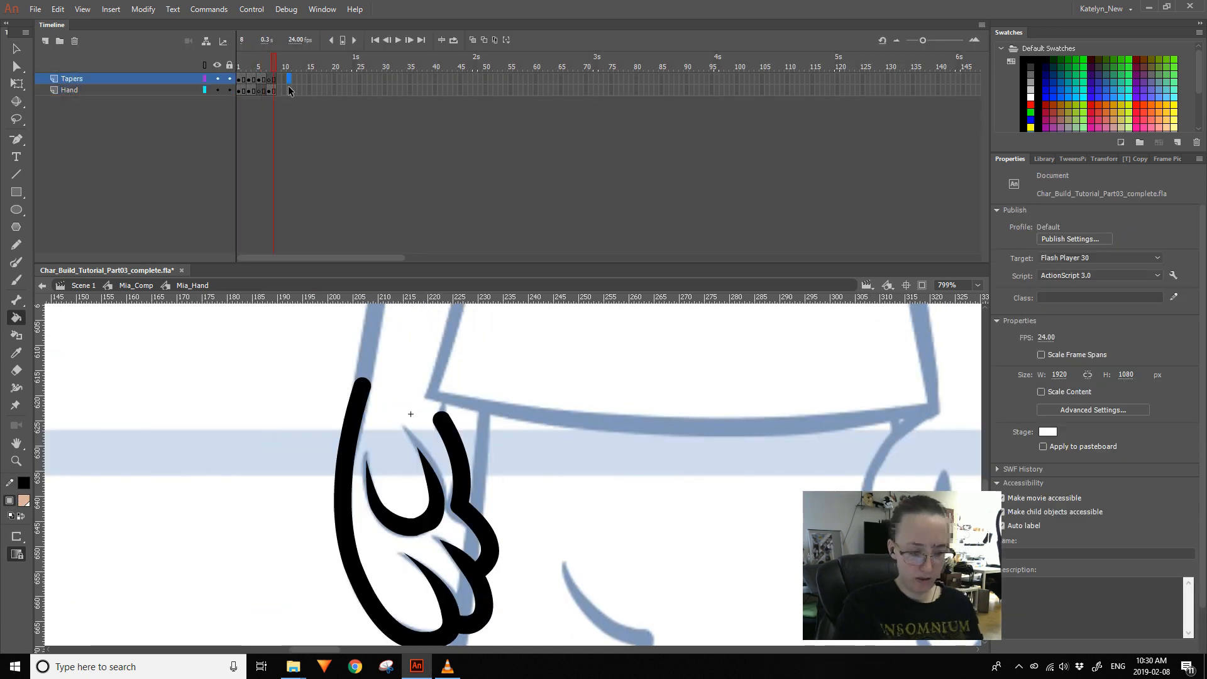
- Fill the far hand with the skin colour within a temporary wrist line, and delete that line
{"action": "key", "text": "k"}
{"action": "key", "text": "ctrl+z"}
{"action": "key", "text": "ctrl+z"}
{"action": "key", "text": "ctrl+z"}
{"action": "key", "text": "ctrl+z"}
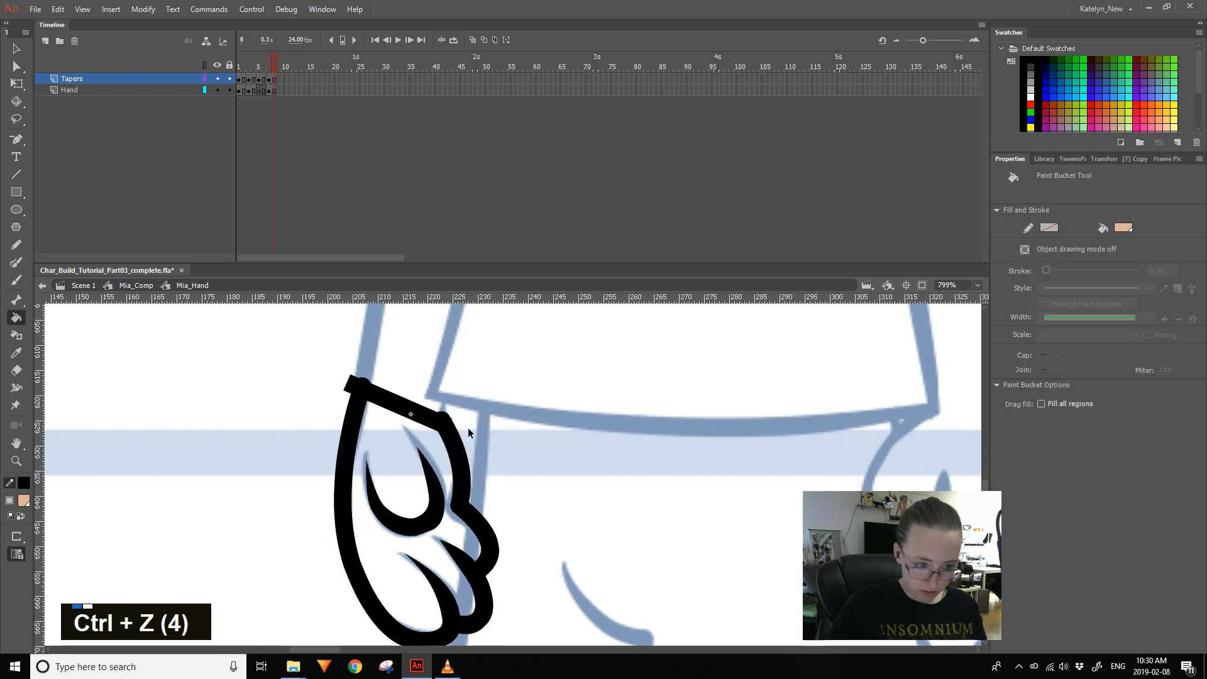
{"action": "left_click", "coordinate": [468, 427], "text": "ctrl"}
{"action": "key", "text": "n"}
{"action": "key", "text": "v"}
{"action": "left_click", "coordinate": [444, 419]}
{"action": "key", "text": "Delete"}
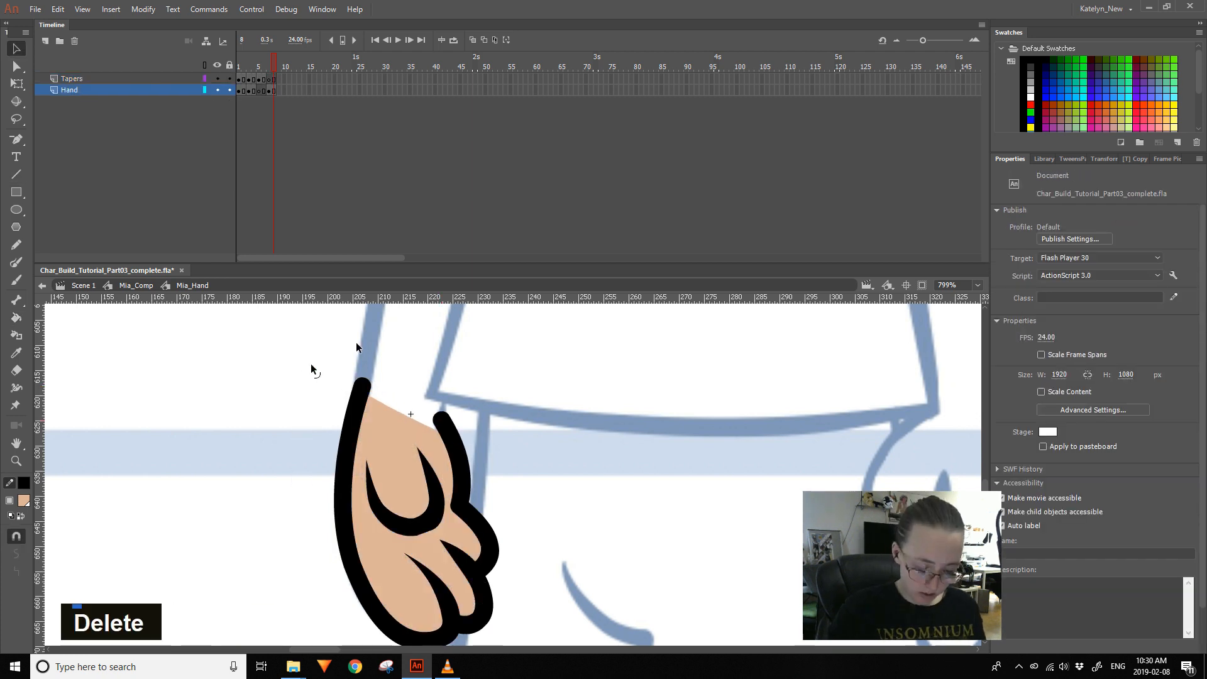
- Extend the far hand's wrist lines and curve its fill edge to meet the lower arm
{"action": "double_click", "coordinate": [310, 364]}
{"action": "left_click", "coordinate": [17, 84]}
{"action": "left_click", "coordinate": [405, 371]}
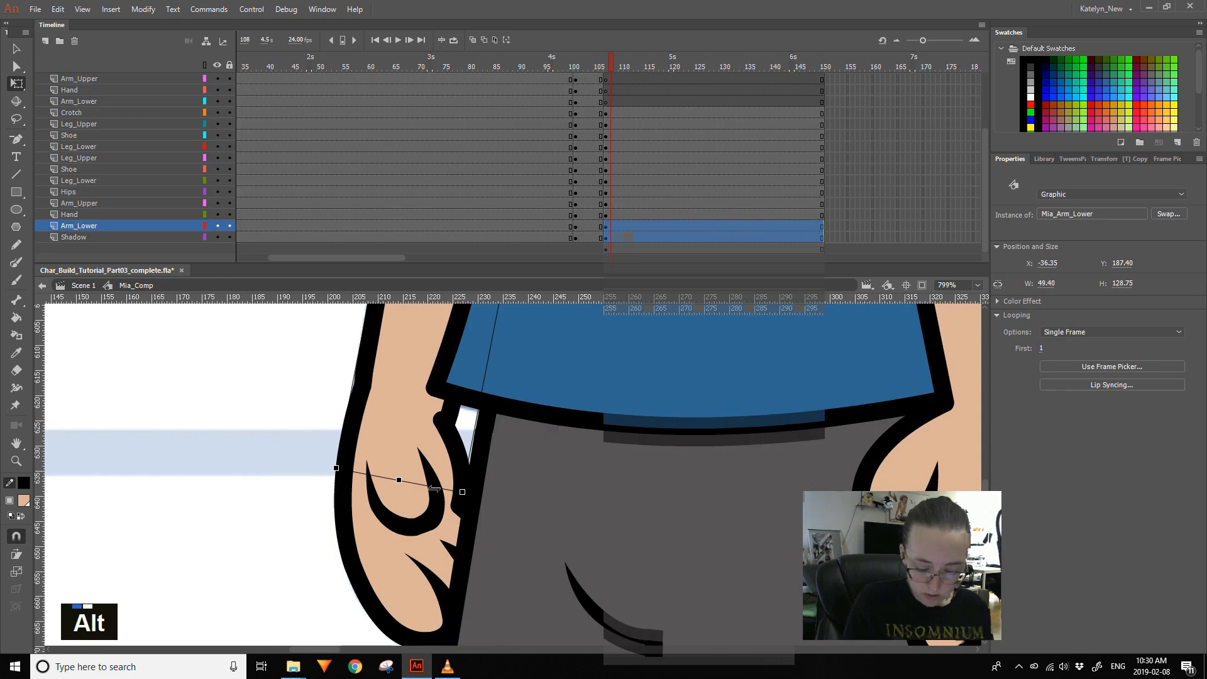
{"action": "key", "text": "ctrl+z"}
{"action": "key", "text": "Delete"}
{"action": "key", "text": "Delete"}
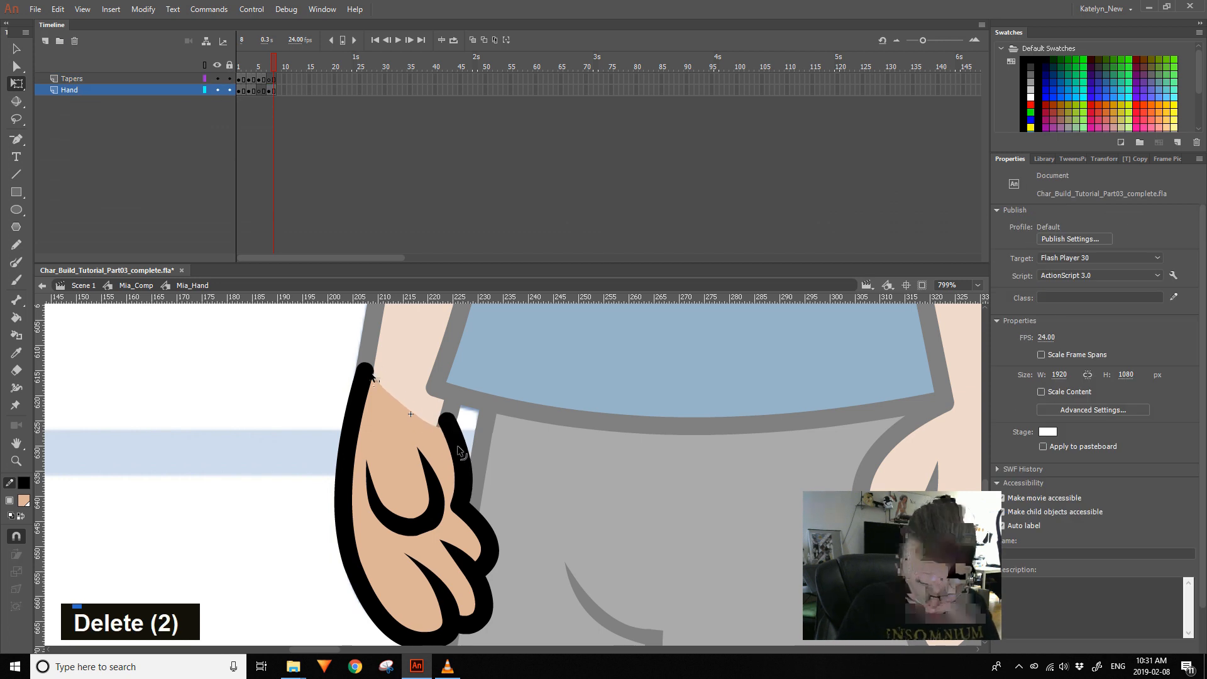
- Open the far lower arm's Mia_Arm_Lower symbol and copy the first frame's drawing onto frame 7
{"action": "double_click", "coordinate": [314, 370]}
{"action": "key", "text": "ctrl+minus"}
{"action": "left_click_drag", "start_coordinate": [458, 377], "coordinate": [386, 501]}
{"action": "key", "text": "ctrl+minus"}
{"action": "key", "text": "ctrl+z"}
{"action": "left_click", "coordinate": [442, 360]}
{"action": "left_click_drag", "start_coordinate": [238, 79], "coordinate": [269, 79]}
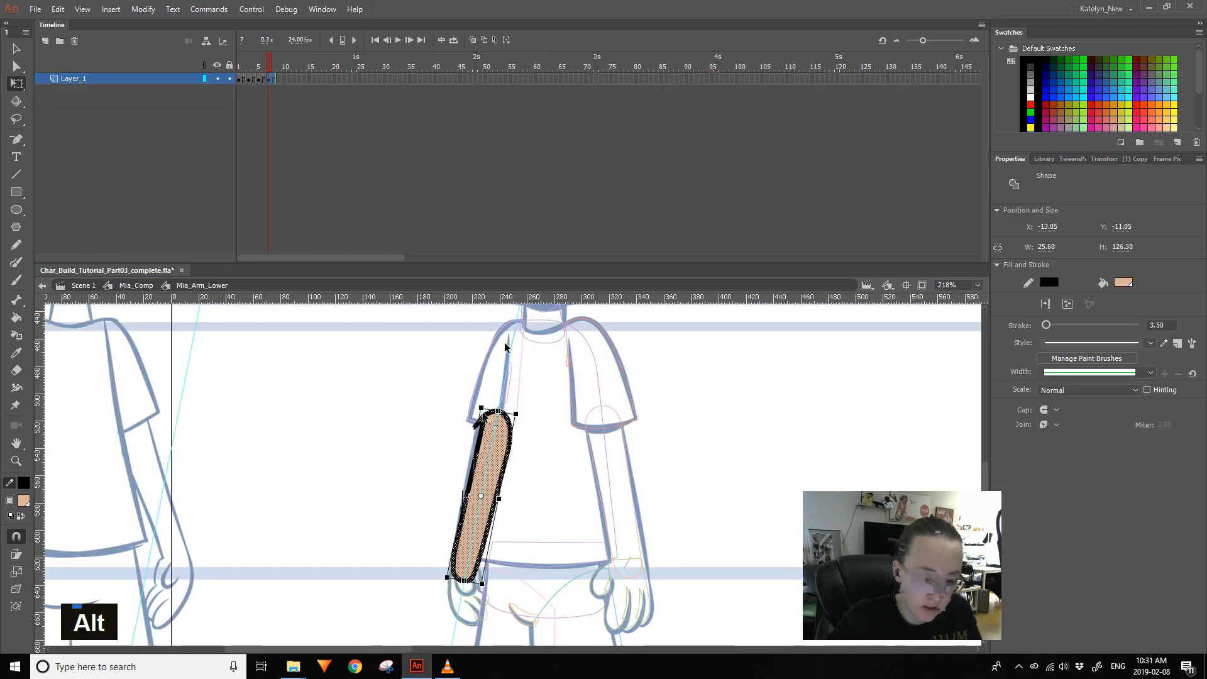
- Reshape the lower arm on frame 7 to match the model sheet and return to Mia_Comp
{"action": "key", "text": "Delete"}
{"action": "key", "text": "Delete"}
{"action": "left_click_drag", "start_coordinate": [474, 425], "coordinate": [486, 402]}
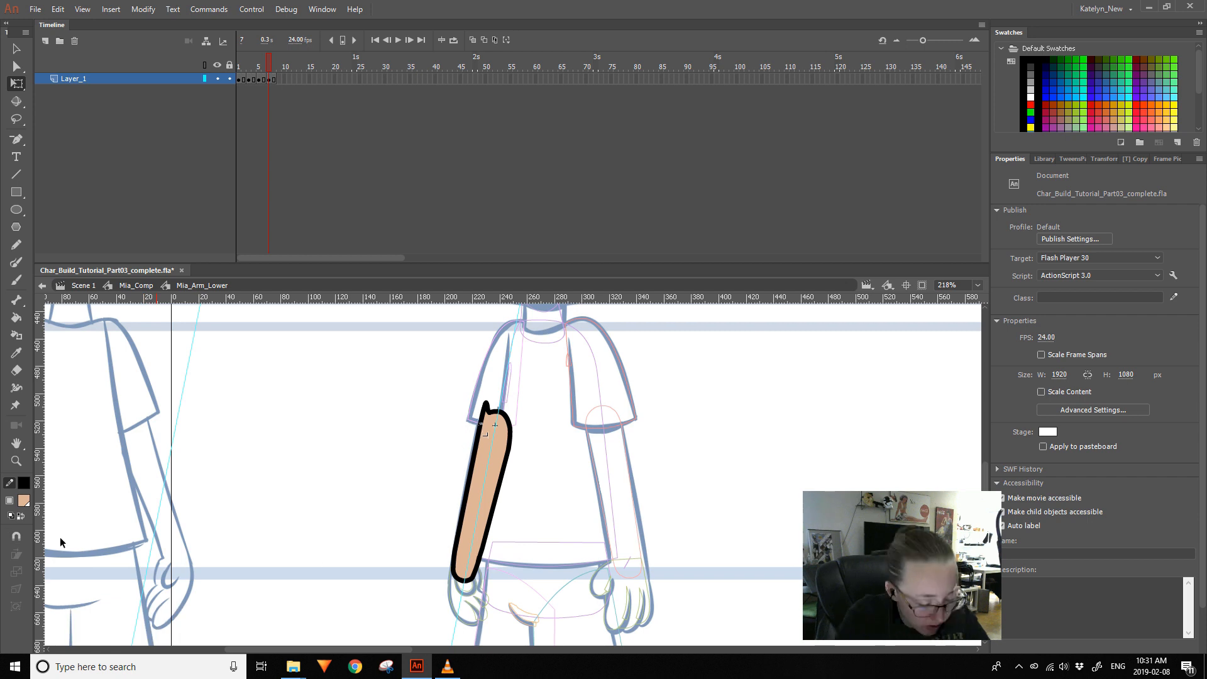
{"action": "key", "text": "ctrl+z"}
{"action": "key", "text": "ctrl+space"}
{"action": "left_click_drag", "start_coordinate": [452, 605], "coordinate": [581, 350]}
{"action": "key", "text": "Delete"}
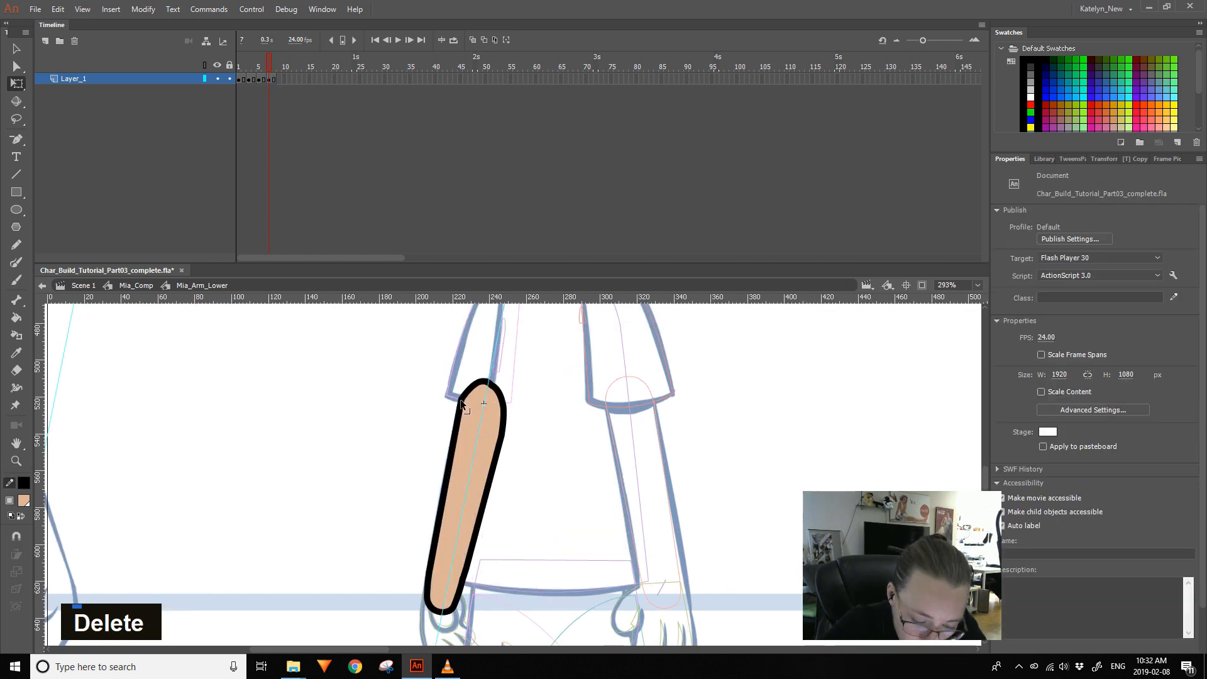
{"action": "double_click", "coordinate": [525, 607]}
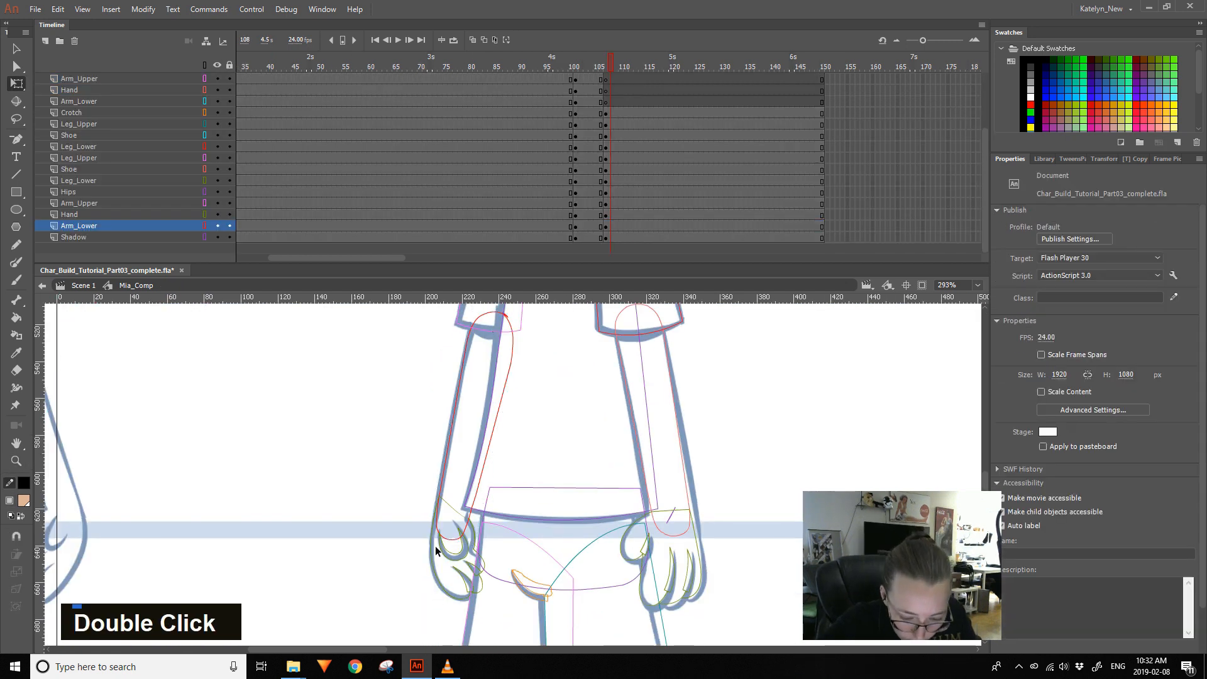
- Show the layers with full fills and nudge the far hand sideways to line up with the lower arm
{"action": "left_click", "coordinate": [435, 545]}
{"action": "left_click", "coordinate": [204, 66]}
{"action": "key", "text": "Left"}
{"action": "double_click", "coordinate": [443, 515]}
{"action": "key", "text": "Right"}
{"action": "key", "text": "Right"}
{"action": "key", "text": "Right"}
{"action": "key", "text": "Right"}
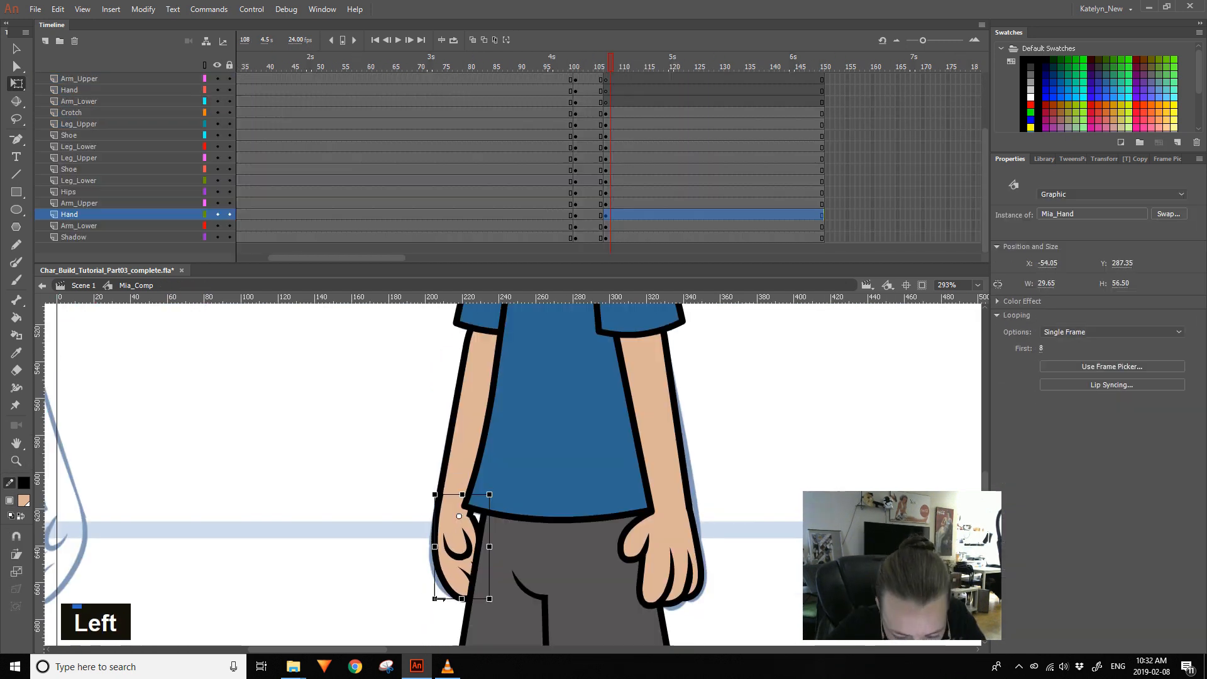
- Straighten the outer edge segments of the far hand's outline in Mia_Hand
{"action": "double_click", "coordinate": [478, 537]}
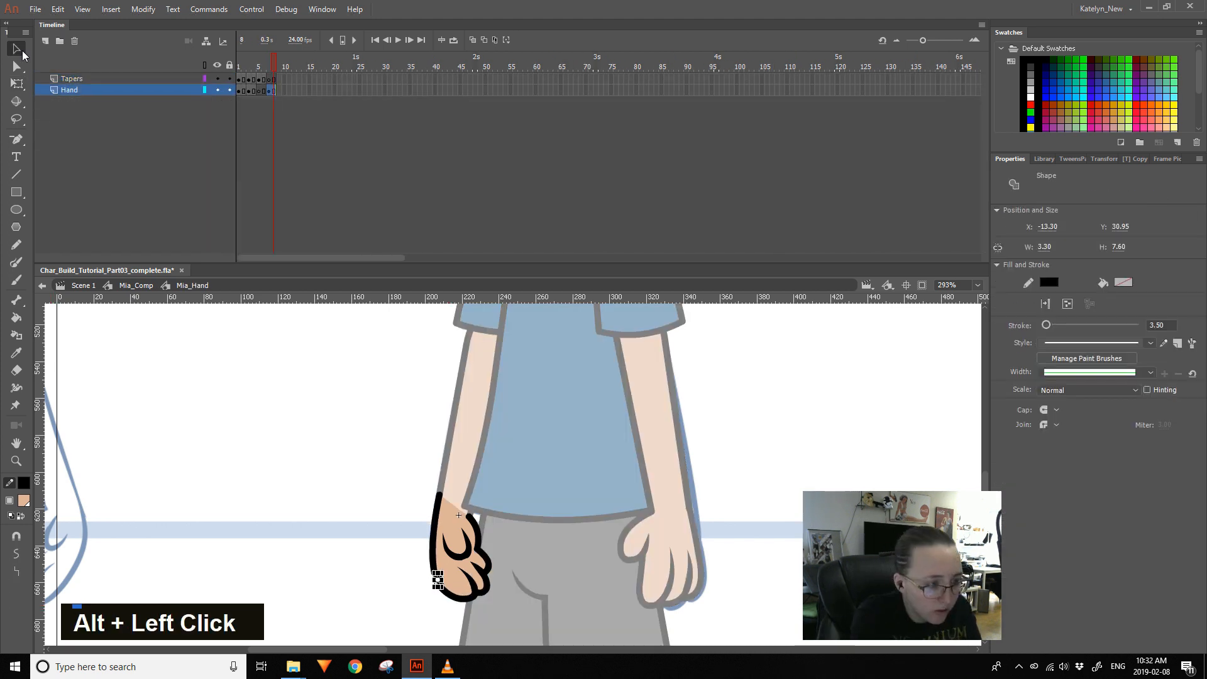
{"action": "key", "text": "v"}
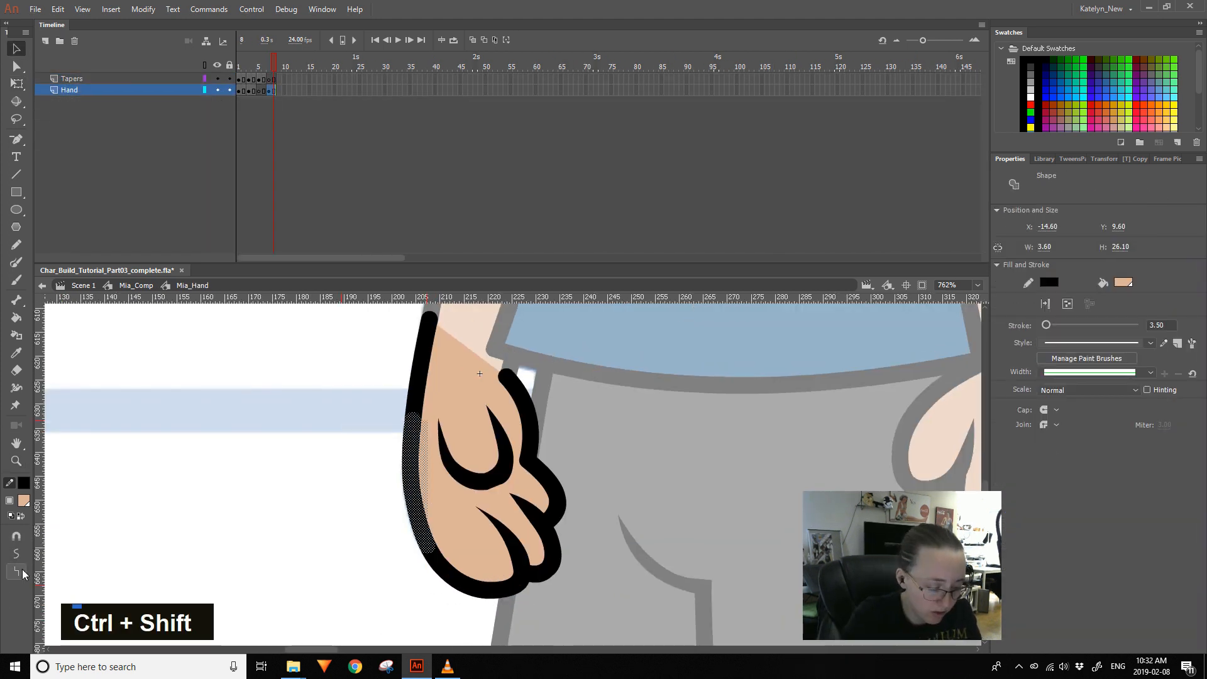
{"action": "left_click", "coordinate": [450, 591]}
{"action": "left_click", "coordinate": [16, 571]}
{"action": "left_click", "coordinate": [352, 494]}
{"action": "key", "text": "ctrl+z"}
- Group the far hand's inner wrist and finger outline on frame 8 and return to Mia_Comp
{"action": "double_click", "coordinate": [509, 378]}
{"action": "key", "text": "ctrl+z"}
{"action": "double_click", "coordinate": [507, 375]}
{"action": "key", "text": "ctrl+g"}
{"action": "double_click", "coordinate": [352, 446]}
- Nudge the far hand one step right in Mia_Comp and check its drawing
{"action": "left_click", "coordinate": [116, 544], "text": "ctrl+shift"}
{"action": "key", "text": "q"}
{"action": "left_click_drag", "start_coordinate": [622, 320], "coordinate": [770, 582]}
{"action": "left_click", "coordinate": [502, 440]}
{"action": "key", "text": "Right"}
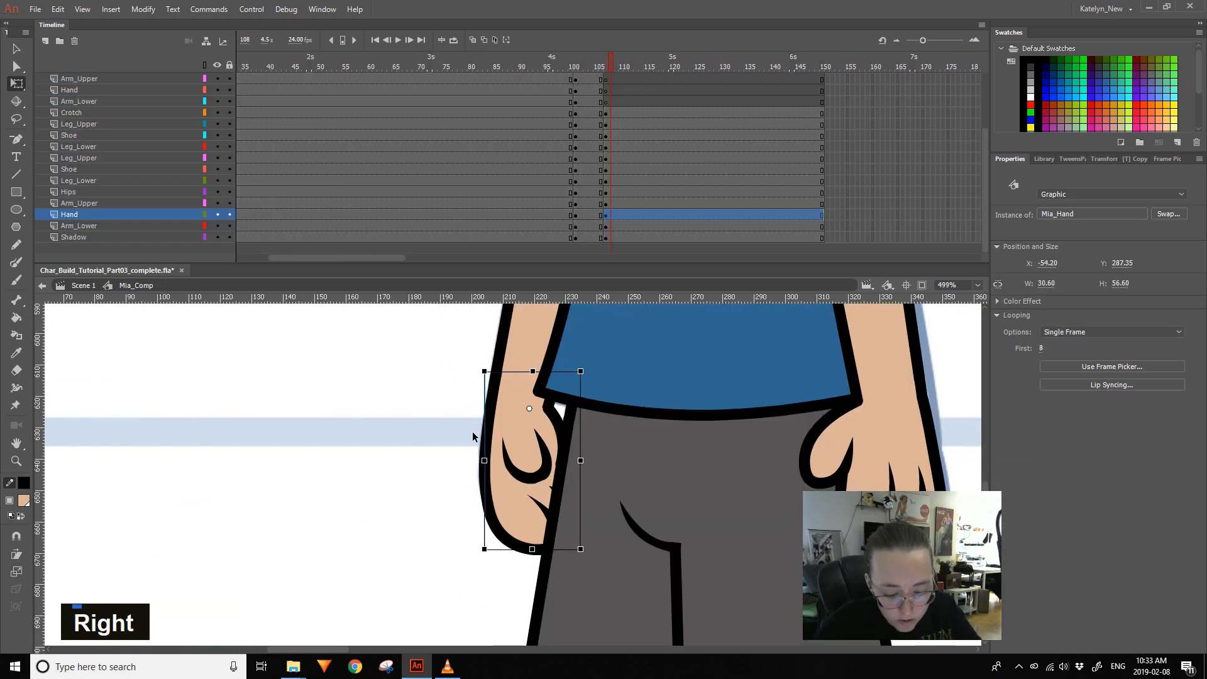
{"action": "double_click", "coordinate": [503, 465]}
{"action": "double_click", "coordinate": [606, 601]}
- Move the ground shadow slightly right to centre it beneath the shoes on the three-quarter view
{"action": "left_click", "coordinate": [606, 601], "text": "ctrl+shift"}
{"action": "left_click", "coordinate": [748, 468]}
{"action": "left_click_drag", "start_coordinate": [748, 468], "coordinate": [648, 314]}
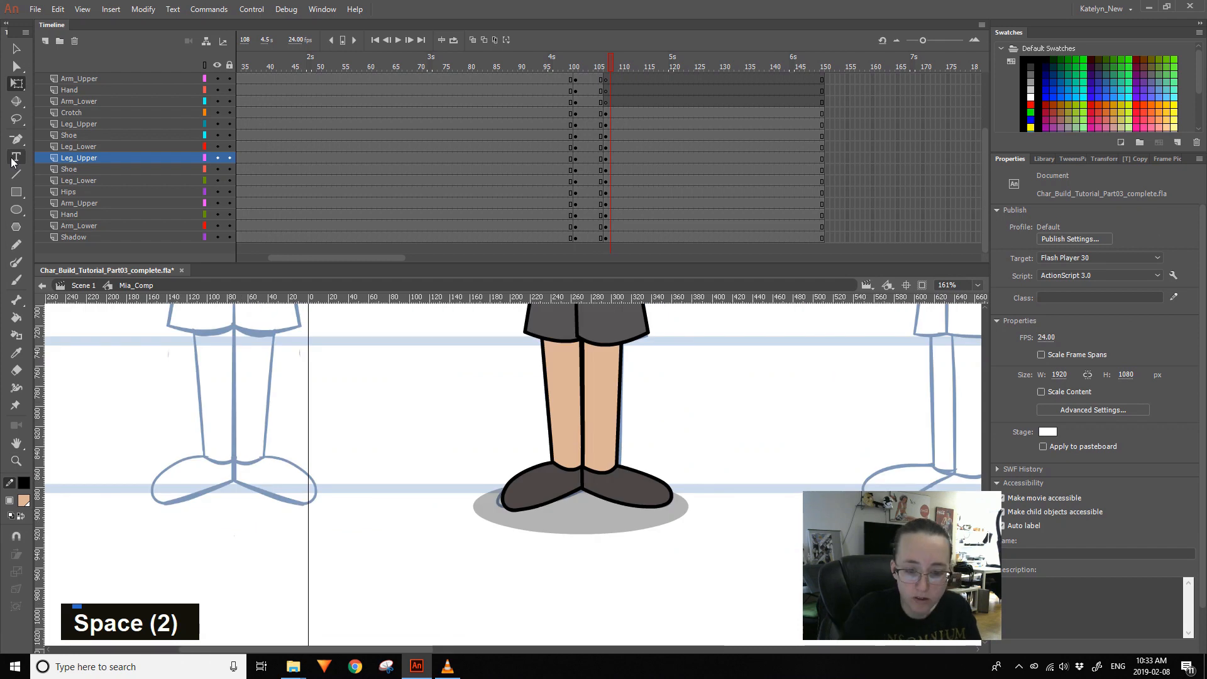
{"action": "left_click", "coordinate": [622, 528]}
{"action": "key", "text": "ctrl+z"}
{"action": "key", "text": "ctrl+z"}
{"action": "key", "text": "ctrl+z"}
{"action": "left_click_drag", "start_coordinate": [601, 520], "coordinate": [608, 520]}
- Compare the three-quarter pose with the front pose, focusing on the near shorts leg
{"action": "left_click", "coordinate": [398, 570], "text": "alt"}
{"action": "mouse_move", "coordinate": [606, 66]}
{"action": "left_mouse_down"}
{"action": "mouse_move", "coordinate": [616, 67]}
{"action": "mouse_move", "coordinate": [606, 66]}
{"action": "left_mouse_up"}
{"action": "left_click_drag", "start_coordinate": [408, 613], "coordinate": [584, 406]}
{"action": "key", "text": "q"}
{"action": "left_click", "coordinate": [518, 434]}
{"action": "left_click_drag", "start_coordinate": [528, 362], "coordinate": [503, 452]}
{"action": "left_click", "coordinate": [585, 66]}
{"action": "key", "text": "ctrl+z"}
{"action": "left_click", "coordinate": [503, 452]}
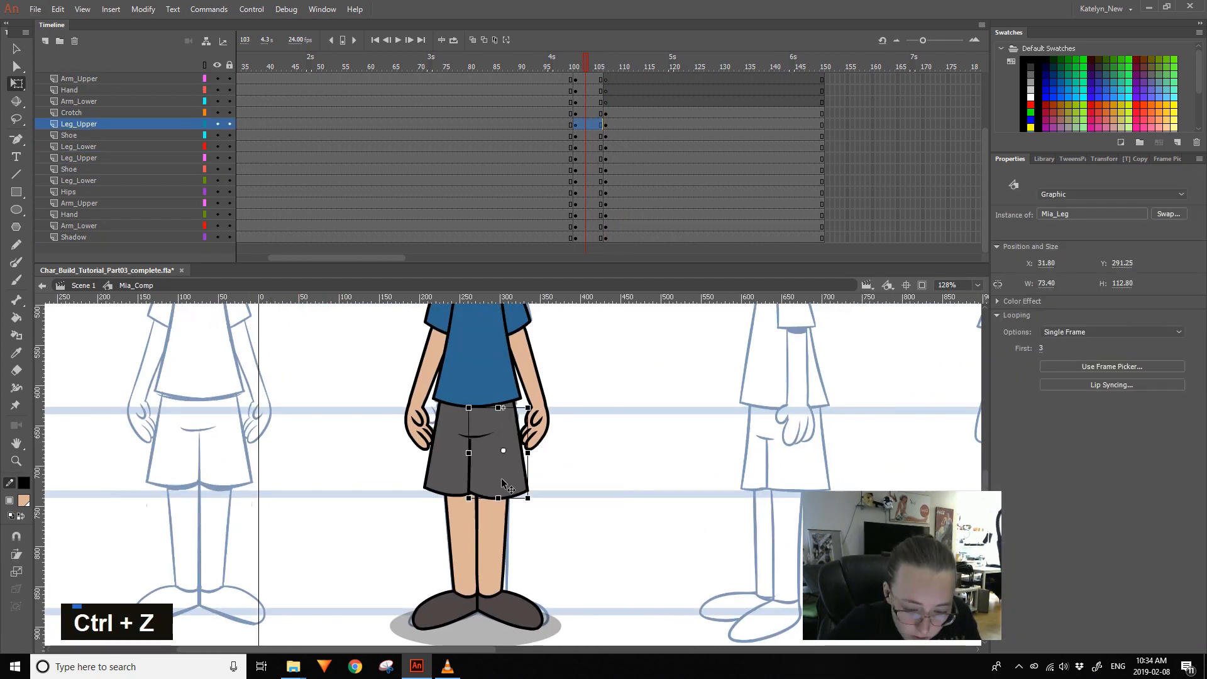
- Inspect how the near shorts leg and lower leg fit together on the front view
{"action": "double_click", "coordinate": [502, 452]}
{"action": "double_click", "coordinate": [557, 475]}
{"action": "double_click", "coordinate": [537, 472]}
{"action": "double_click", "coordinate": [496, 484]}
{"action": "left_click", "coordinate": [494, 534]}
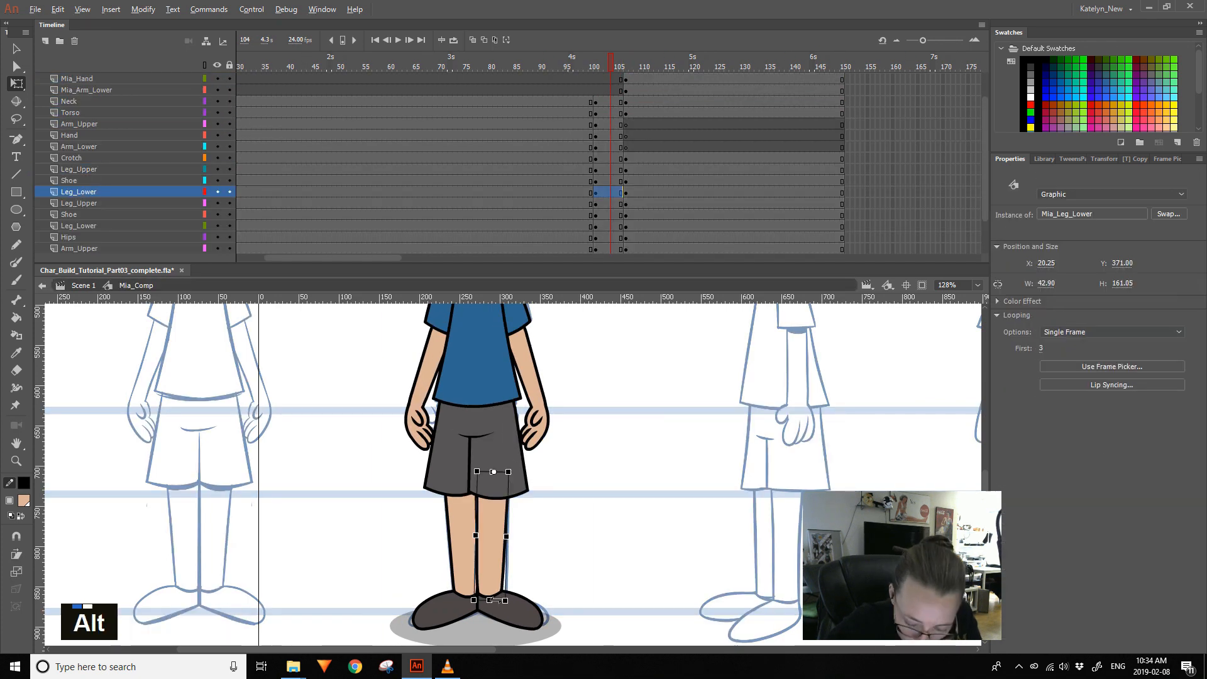
{"action": "key", "text": "ctrl+z"}
{"action": "left_click_drag", "start_coordinate": [539, 521], "coordinate": [510, 504]}
{"action": "double_click", "coordinate": [553, 440]}
- Nudge the lower leg left on the three-quarter view to align it beneath the shorts
{"action": "left_click", "coordinate": [635, 66]}
{"action": "double_click", "coordinate": [465, 515]}
{"action": "left_click_drag", "start_coordinate": [408, 503], "coordinate": [497, 553]}
{"action": "key", "text": "Left"}
{"action": "key", "text": "Left"}
{"action": "key", "text": "Left"}
{"action": "key", "text": "Left"}
{"action": "mouse_move", "coordinate": [605, 67]}
{"action": "left_mouse_down"}
{"action": "mouse_move", "coordinate": [590, 67]}
{"action": "mouse_move", "coordinate": [605, 67]}
{"action": "left_mouse_up"}
{"action": "left_click", "coordinate": [440, 553]}
{"action": "key", "text": "Left"}
{"action": "left_click", "coordinate": [464, 566]}
{"action": "key", "text": "Left"}
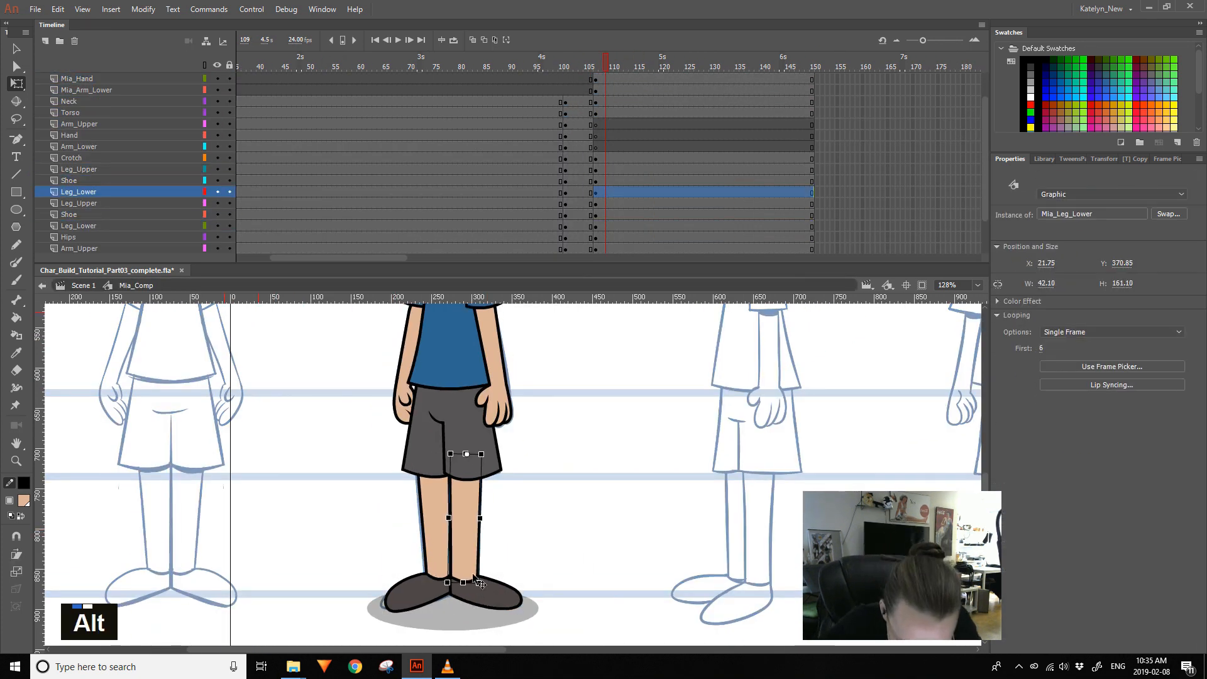
- Check the near shoe on the front view, and return to Scene 1 at frame 101
{"action": "left_click", "coordinate": [582, 67]}
{"action": "left_click", "coordinate": [478, 594]}
{"action": "left_click_drag", "start_coordinate": [511, 578], "coordinate": [511, 580]}
{"action": "scroll", "coordinate": [566, 206], "scroll_direction": "down", "scroll_amount": 8}
{"action": "double_click", "coordinate": [490, 579]}
{"action": "double_click", "coordinate": [522, 538]}
{"action": "double_click", "coordinate": [523, 538]}
{"action": "left_click", "coordinate": [573, 67]}
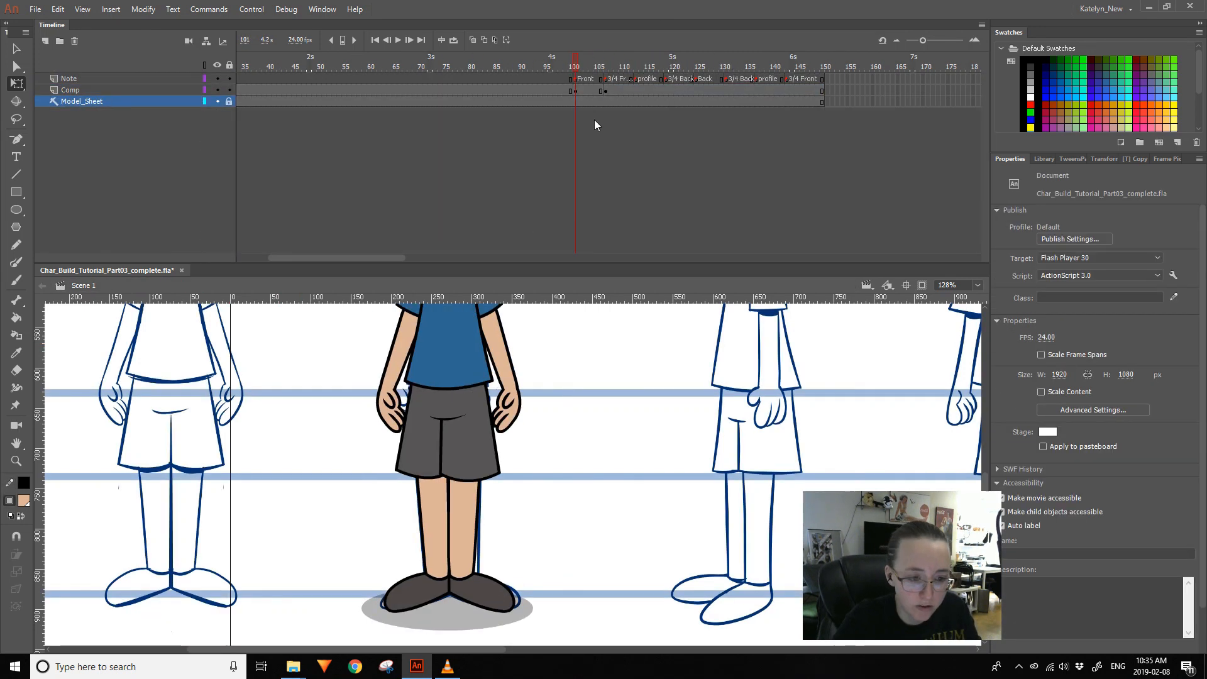
- Unlock the Model_Sheet layer and add keyframes at the starts of the Front and 3/4 Front poses
{"action": "key", "text": "F8"}
{"action": "type", "text": "m"}
{"action": "key", "text": "F6"}
{"action": "key", "text": "F6"}
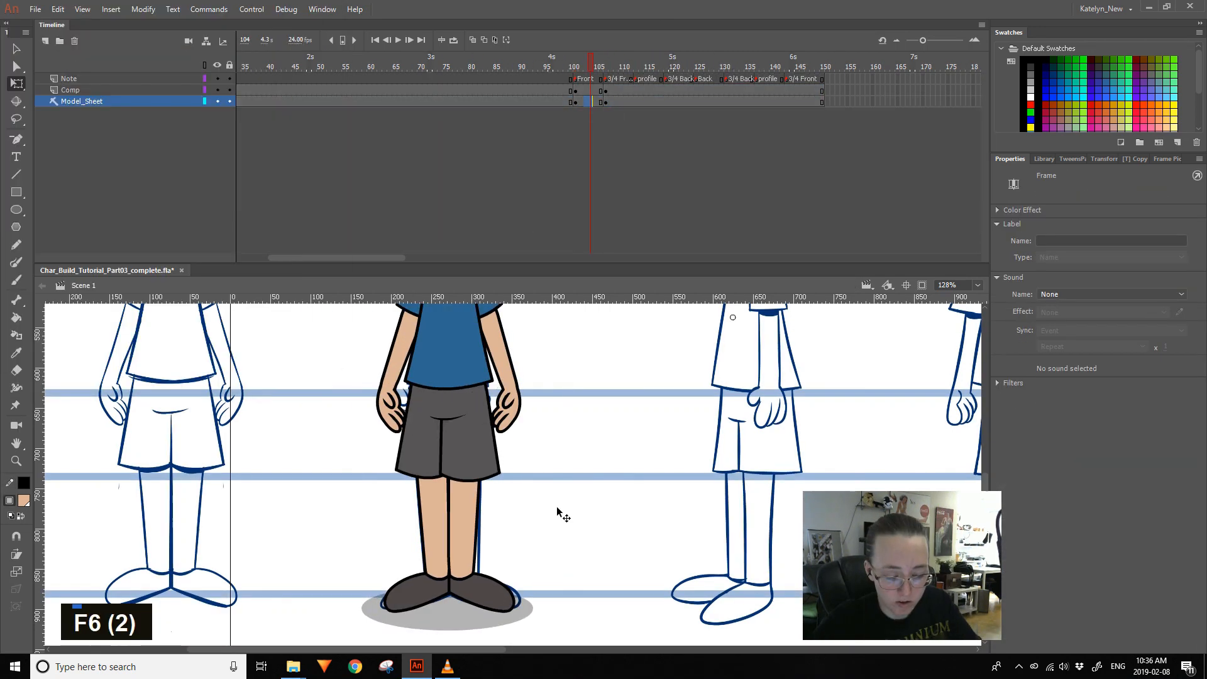
- Shift the Front pose's model sheet so its front drawing lines up behind the character
{"action": "key", "text": "shift+Left"}
{"action": "key", "text": "shift+Left"}
{"action": "key", "text": "shift+Left"}
{"action": "key", "text": "Left"}
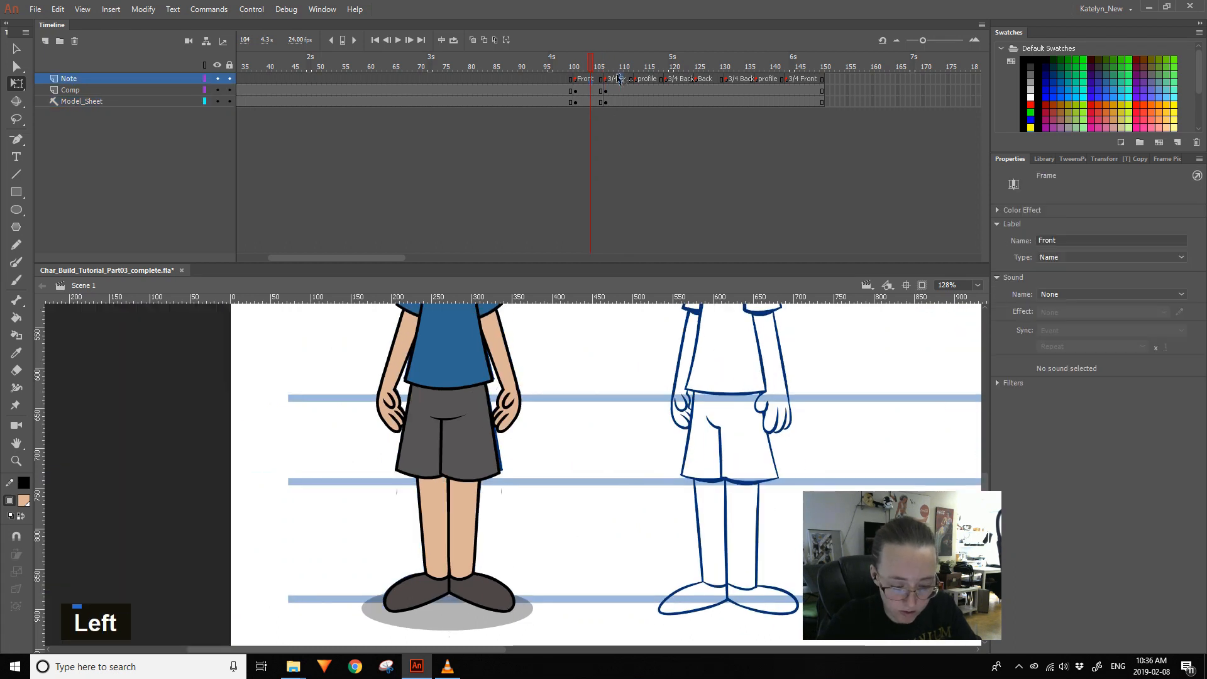
- Try to cut a piece of artwork inside the shorts leg symbol and paste it back in place
{"action": "left_click_drag", "start_coordinate": [524, 508], "coordinate": [494, 573]}
{"action": "double_click", "coordinate": [408, 500]}
{"action": "left_click", "coordinate": [390, 499]}
{"action": "key", "text": "ctrl+x"}
{"action": "left_click", "coordinate": [440, 502]}
{"action": "key", "text": "ctrl+shift+v"}
- Undo the recent cut-and-paste changes to the shorts leg on the Front view
{"action": "key", "text": "ctrl+z"}
{"action": "key", "text": "ctrl+z"}
{"action": "key", "text": "ctrl+z"}
{"action": "key", "text": "ctrl+z"}
{"action": "key", "text": "ctrl+z"}
{"action": "key", "text": "ctrl+z"}
{"action": "key", "text": "ctrl+z"}
{"action": "key", "text": "ctrl+z"}
{"action": "key", "text": "ctrl+z"}
{"action": "key", "text": "ctrl+z"}
{"action": "key", "text": "ctrl+z"}
{"action": "key", "text": "ctrl+z"}
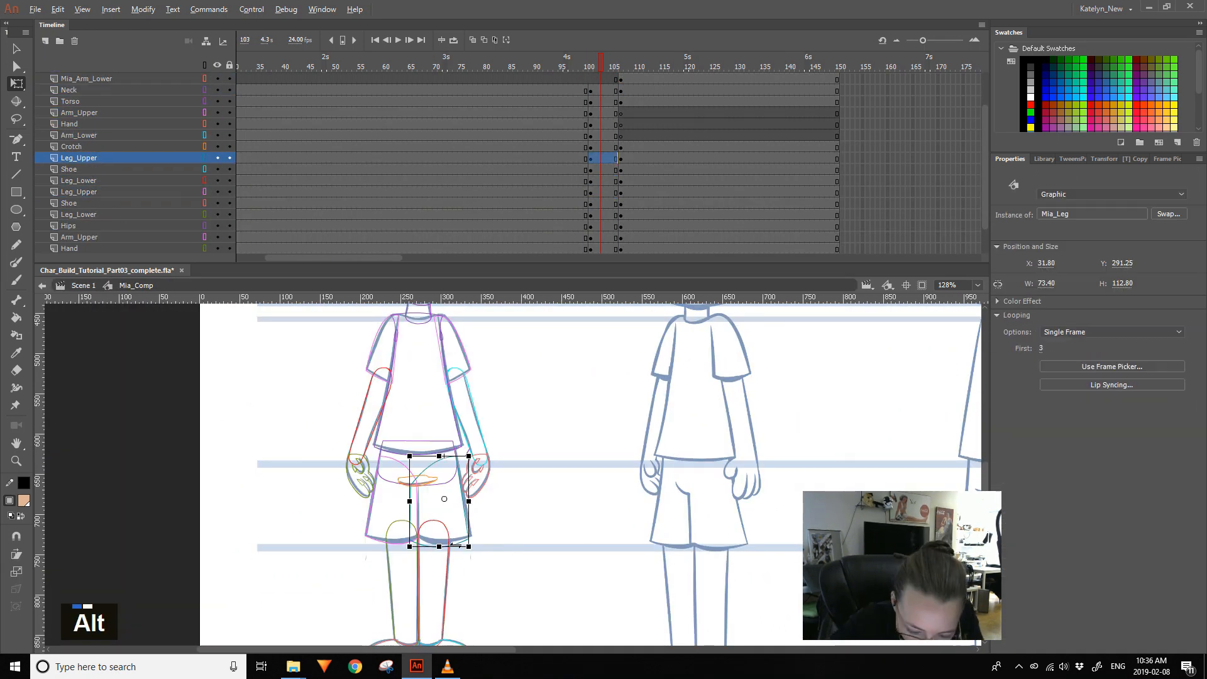
{"action": "key", "text": "ctrl+z"}
{"action": "key", "text": "ctrl+z"}
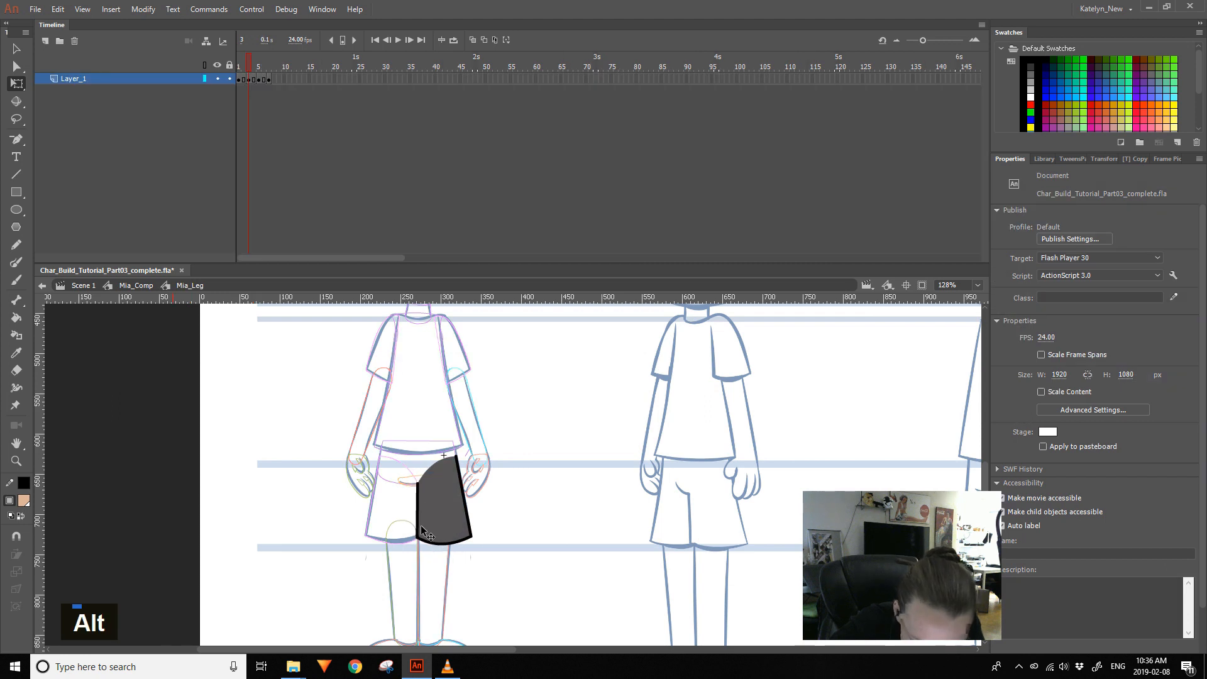
- Inspect the shorts leg and lower leg symbols on the Front view, including the inner knee segment, and return to Scene 1
{"action": "double_click", "coordinate": [505, 574]}
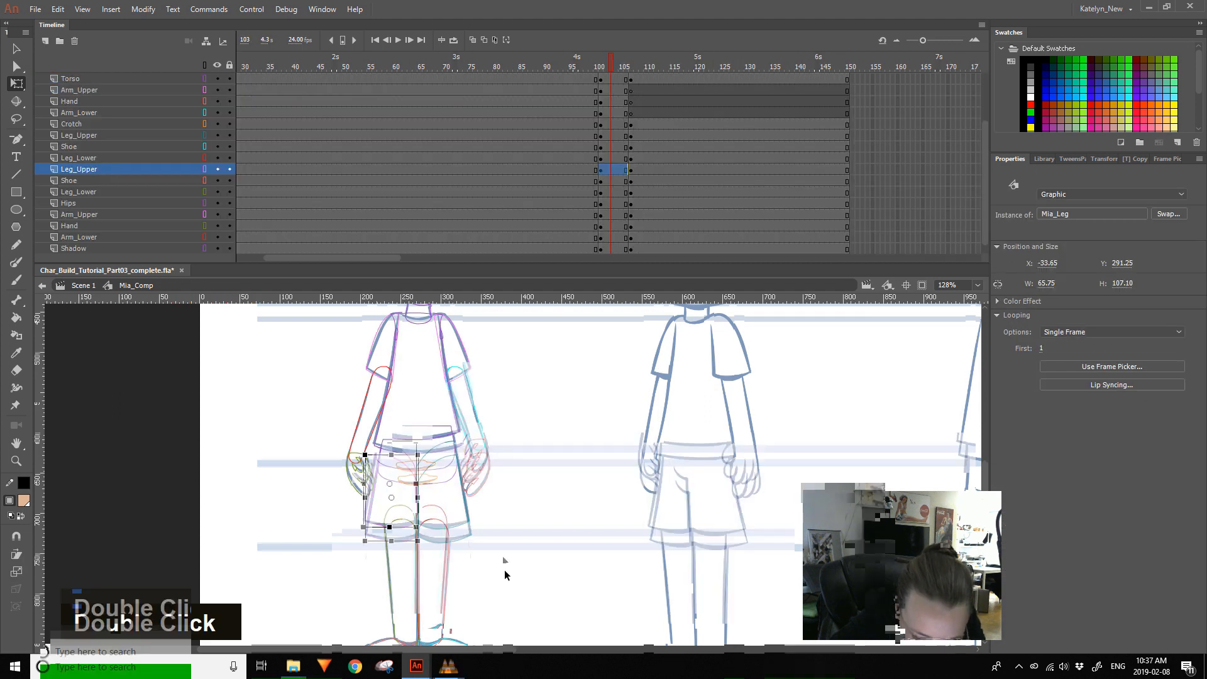
{"action": "left_click_drag", "start_coordinate": [505, 575], "coordinate": [501, 518]}
{"action": "left_click", "coordinate": [432, 531]}
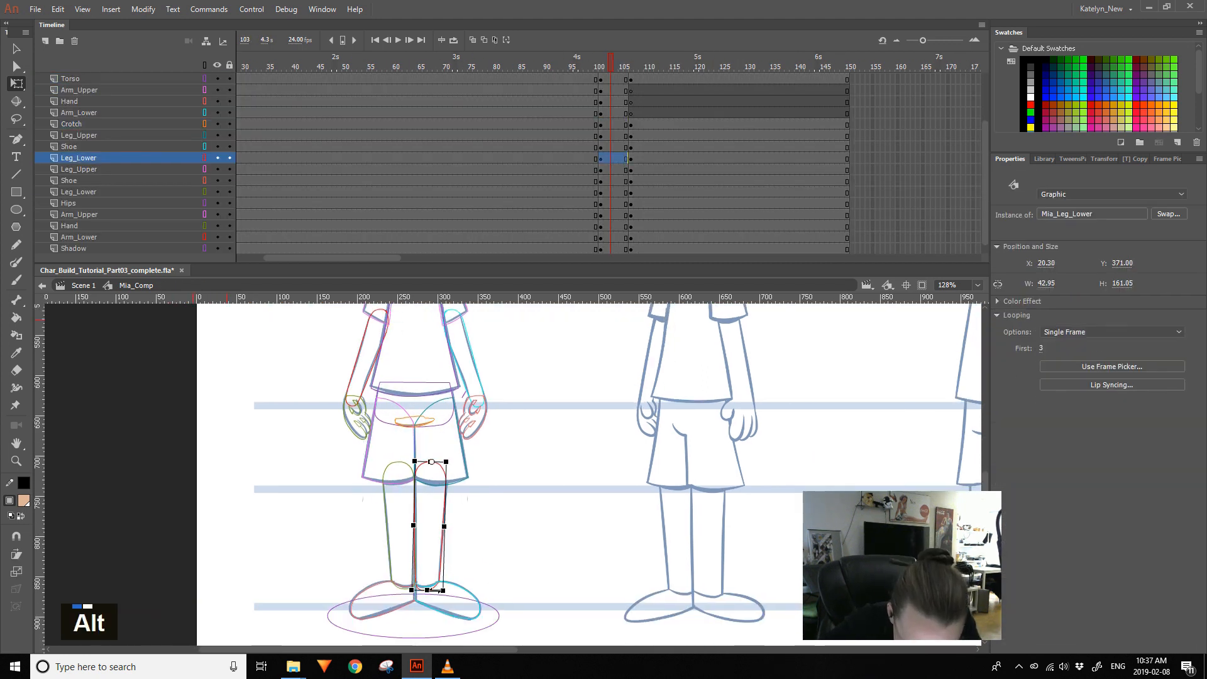
{"action": "double_click", "coordinate": [495, 571]}
{"action": "double_click", "coordinate": [425, 503]}
{"action": "double_click", "coordinate": [412, 494]}
{"action": "left_click", "coordinate": [412, 479]}
{"action": "key", "text": "v"}
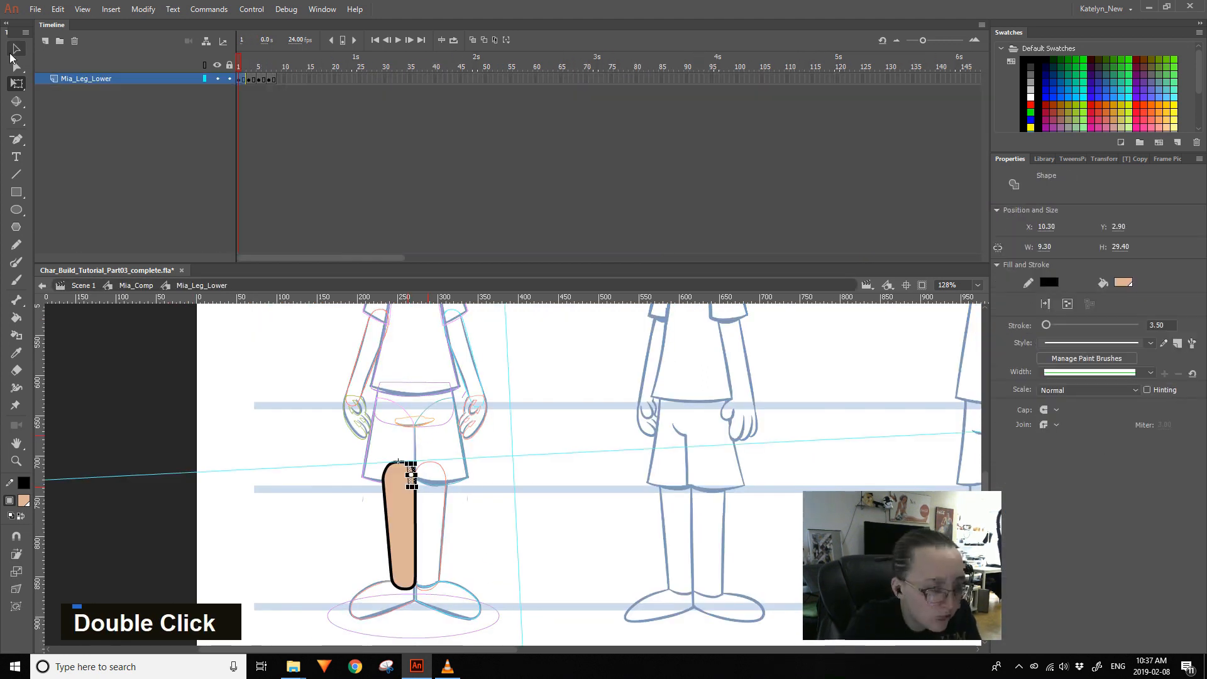
{"action": "double_click", "coordinate": [525, 388]}
{"action": "double_click", "coordinate": [526, 388]}
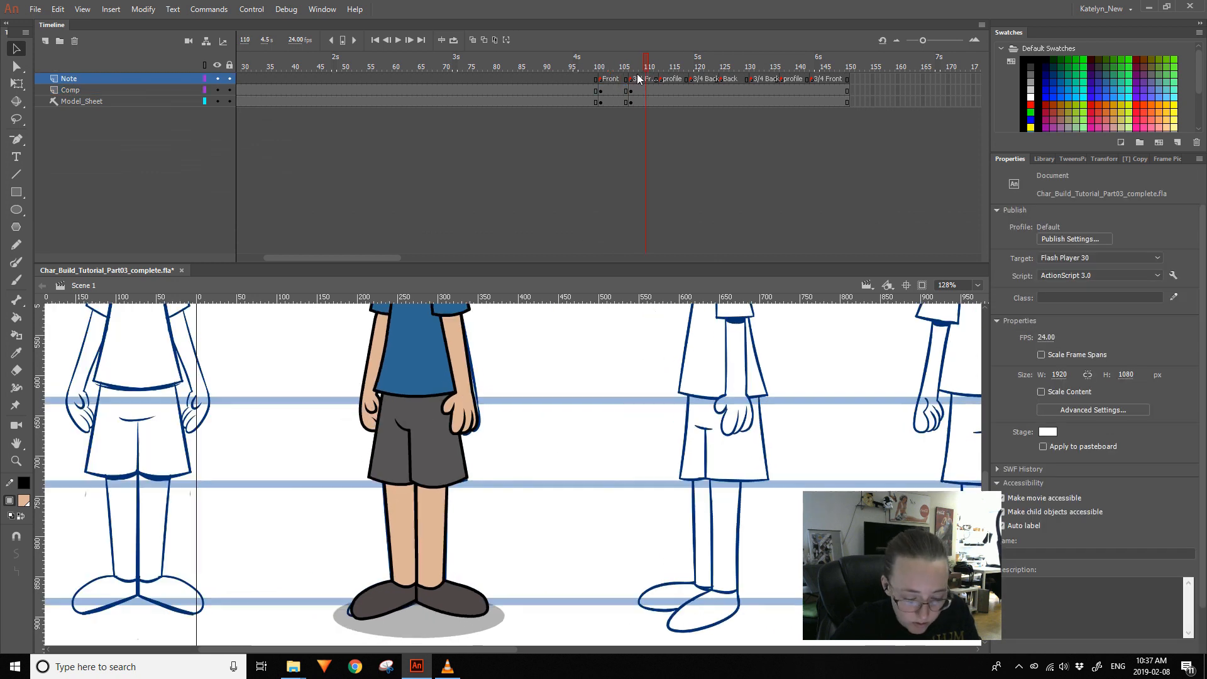
- Compare the 3/4 Front body parts with the model sheet inside Mia_Comp, and turn off outline display for the layers
{"action": "double_click", "coordinate": [434, 440]}
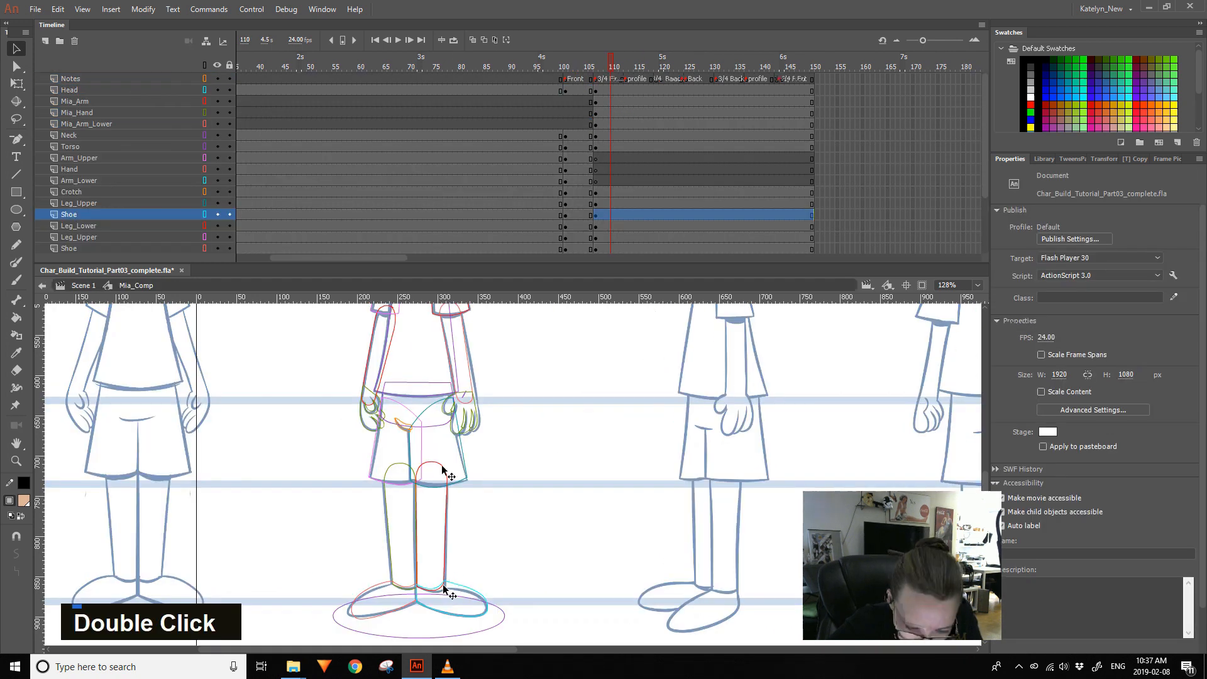
{"action": "double_click", "coordinate": [437, 440]}
{"action": "double_click", "coordinate": [476, 489]}
{"action": "left_click", "coordinate": [606, 66]}
{"action": "left_click", "coordinate": [205, 65]}
{"action": "double_click", "coordinate": [314, 377]}
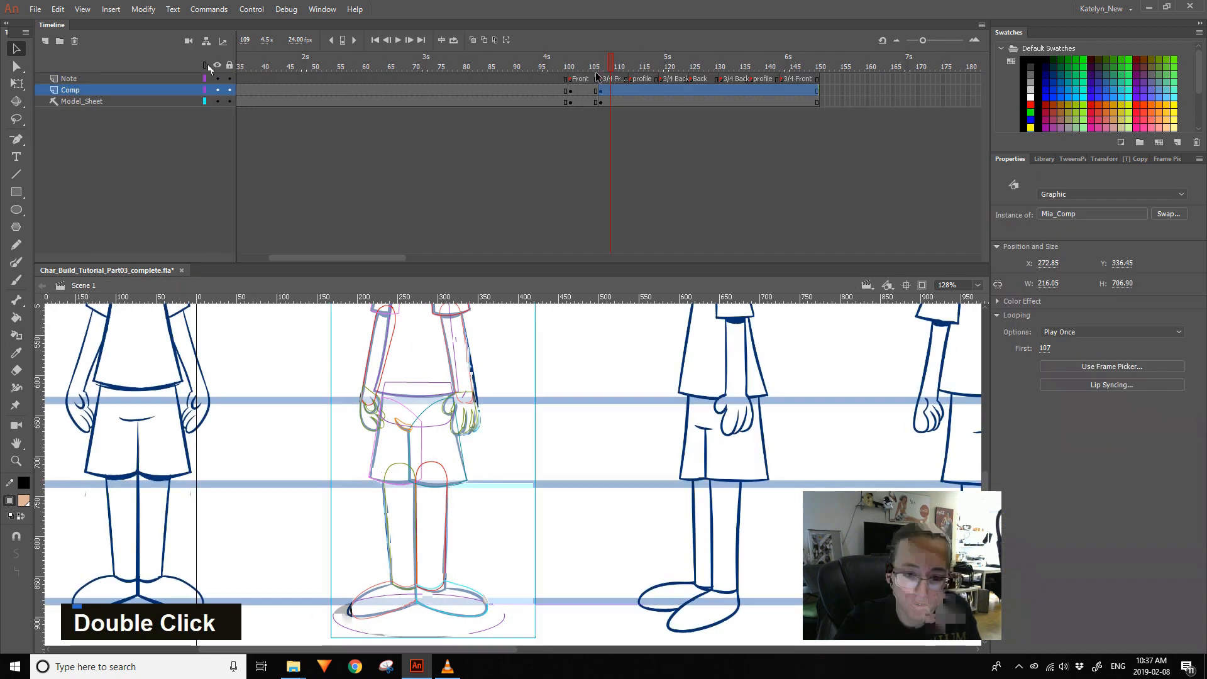
- Hide the Mia_Arm_Lower and Mia_Hand layers on the 3/4 Front view to expose the sketched arm
{"action": "double_click", "coordinate": [395, 462]}
{"action": "double_click", "coordinate": [398, 468]}
{"action": "double_click", "coordinate": [379, 532]}
{"action": "double_click", "coordinate": [454, 465]}
{"action": "double_click", "coordinate": [472, 487]}
{"action": "left_click", "coordinate": [472, 416]}
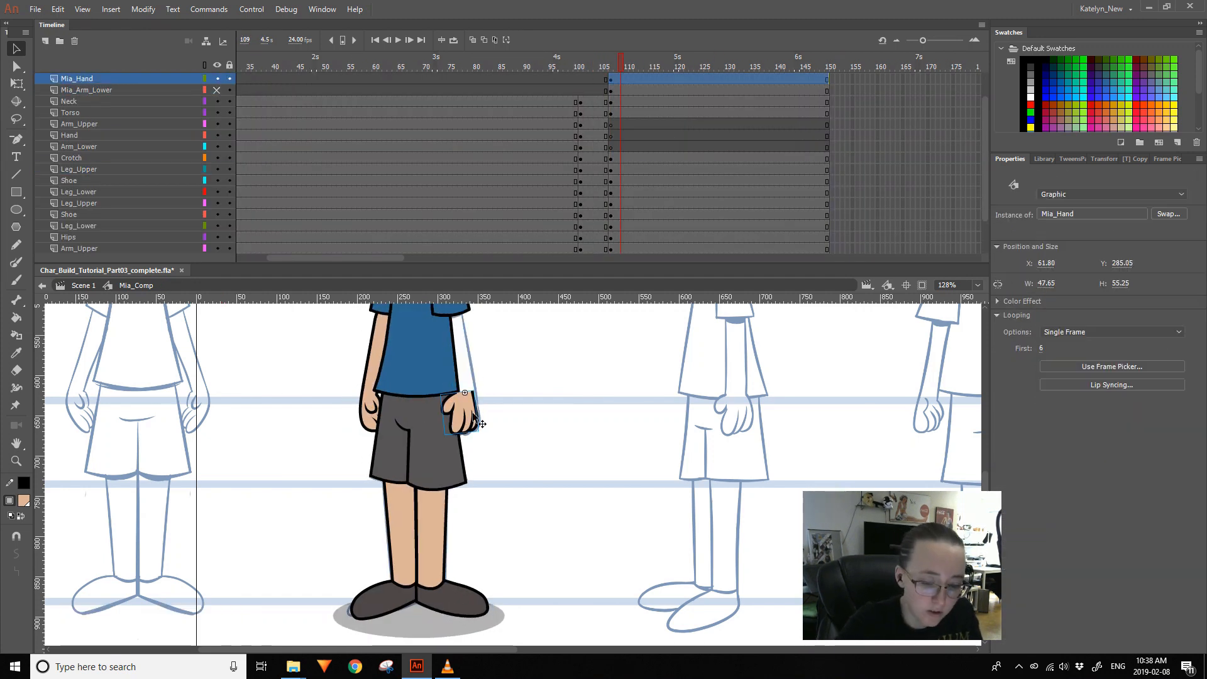
{"action": "key", "text": "Delete"}
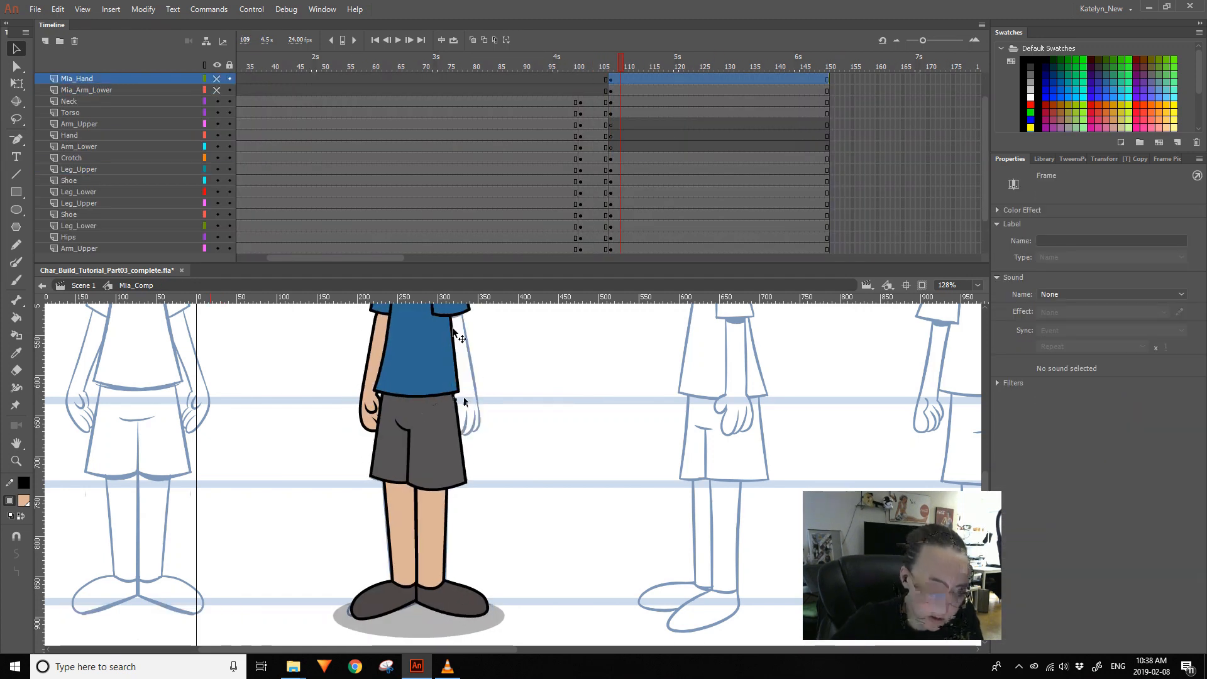
- Show the near arm layers again and nudge the near hand right on the 3/4 Front view
{"action": "double_click", "coordinate": [459, 469]}
{"action": "double_click", "coordinate": [481, 416]}
{"action": "left_click", "coordinate": [482, 463]}
{"action": "key", "text": "q"}
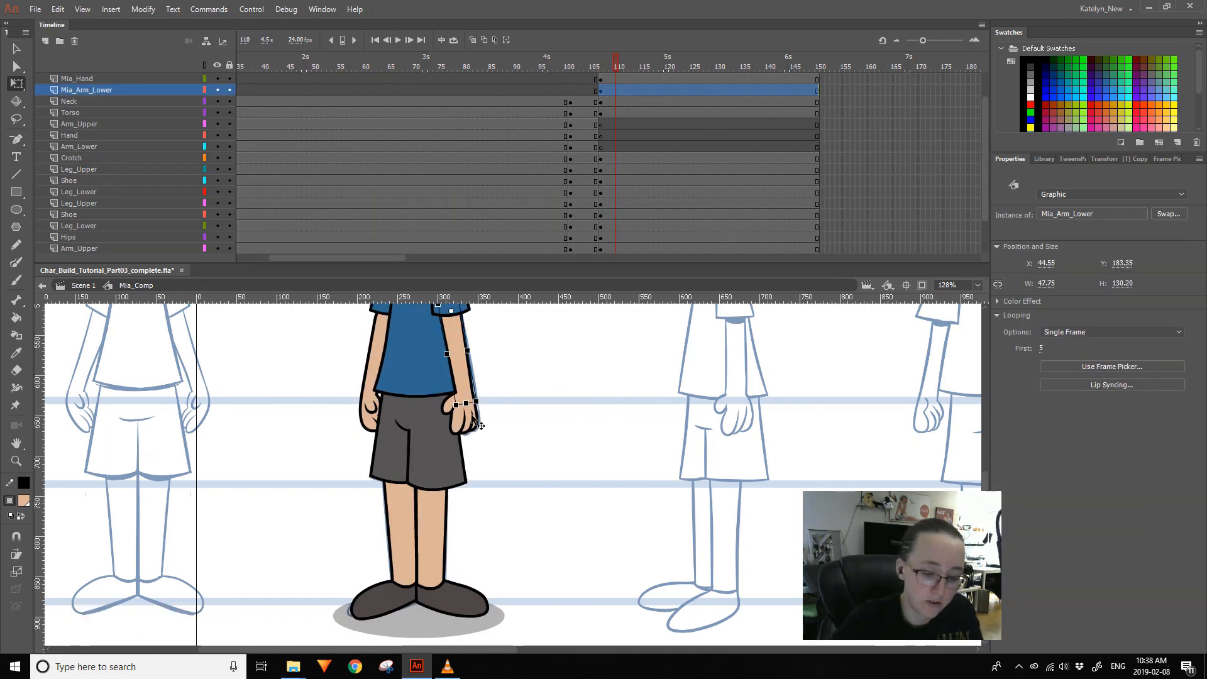
{"action": "left_click", "coordinate": [473, 416], "text": "ctrl+shift"}
{"action": "key", "text": "Right"}
{"action": "key", "text": "Right"}
{"action": "left_click", "coordinate": [507, 379]}
- Rotate the near lower arm inward and nudge the hand left so that it meets the wrist
{"action": "left_click_drag", "start_coordinate": [616, 66], "coordinate": [586, 69]}
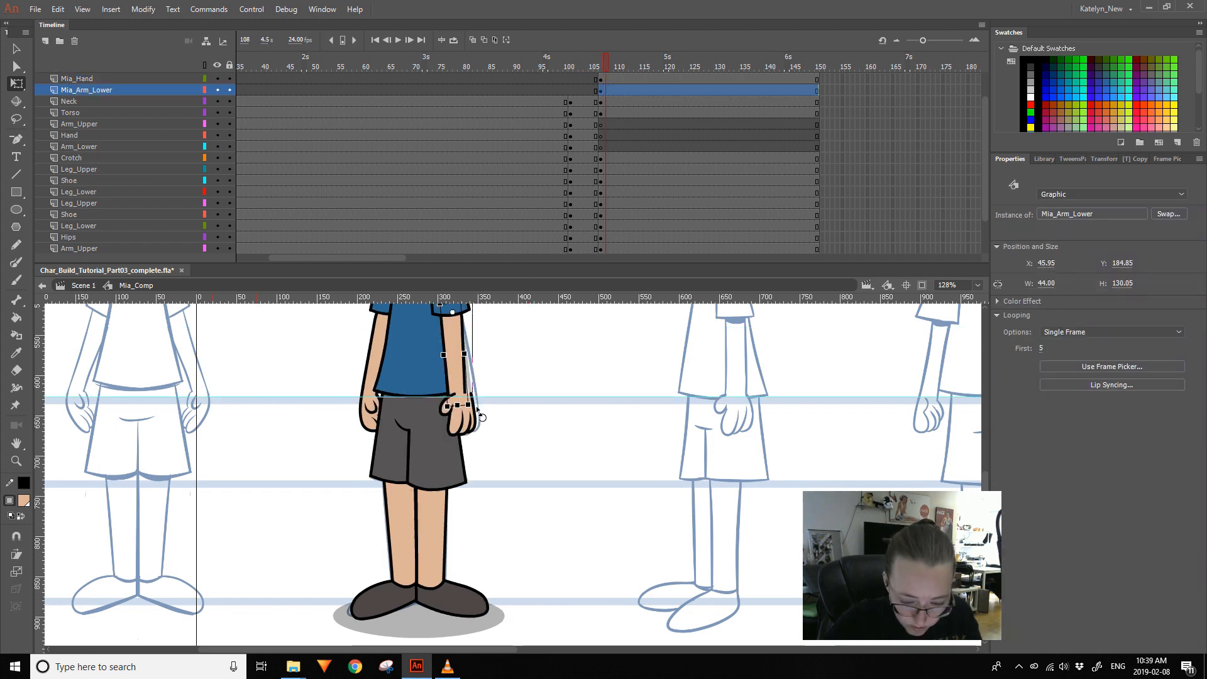
{"action": "left_click", "coordinate": [465, 420]}
{"action": "key", "text": "Left"}
{"action": "left_click", "coordinate": [498, 396]}
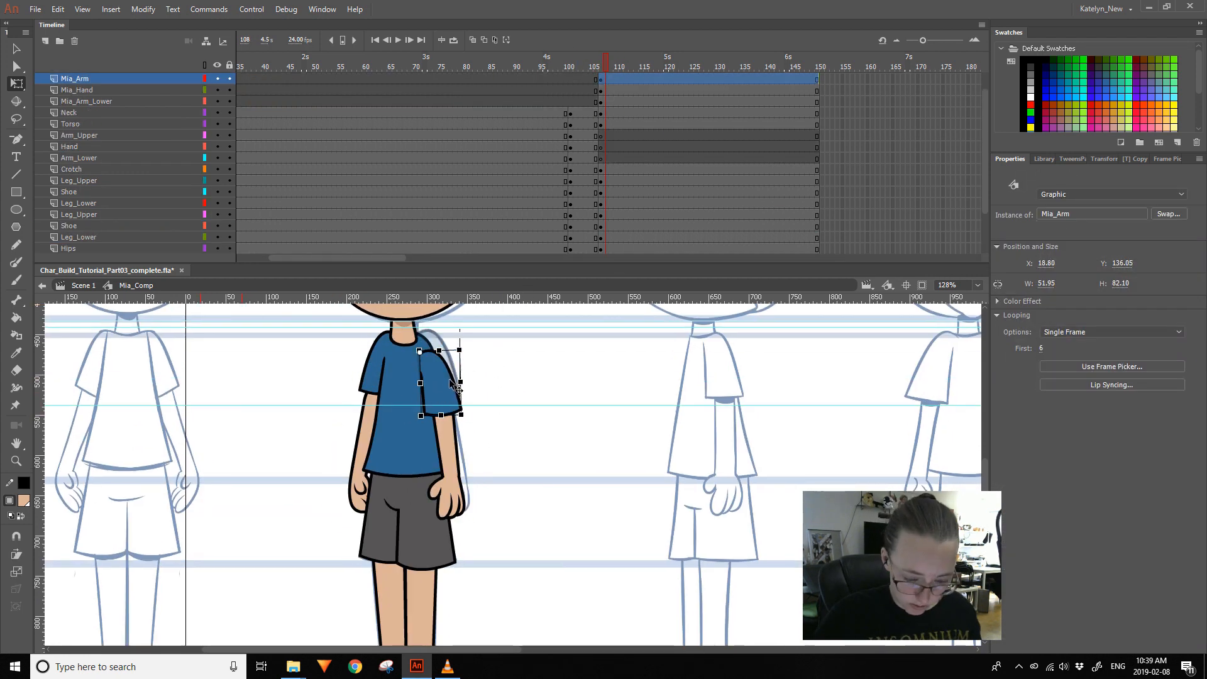
- Nudge the near sleeve up onto the shoulder and open its Mia_Arm symbol for editing
{"action": "left_click", "coordinate": [500, 387]}
{"action": "double_click", "coordinate": [443, 367]}
{"action": "key", "text": "Up"}
{"action": "double_click", "coordinate": [460, 393]}
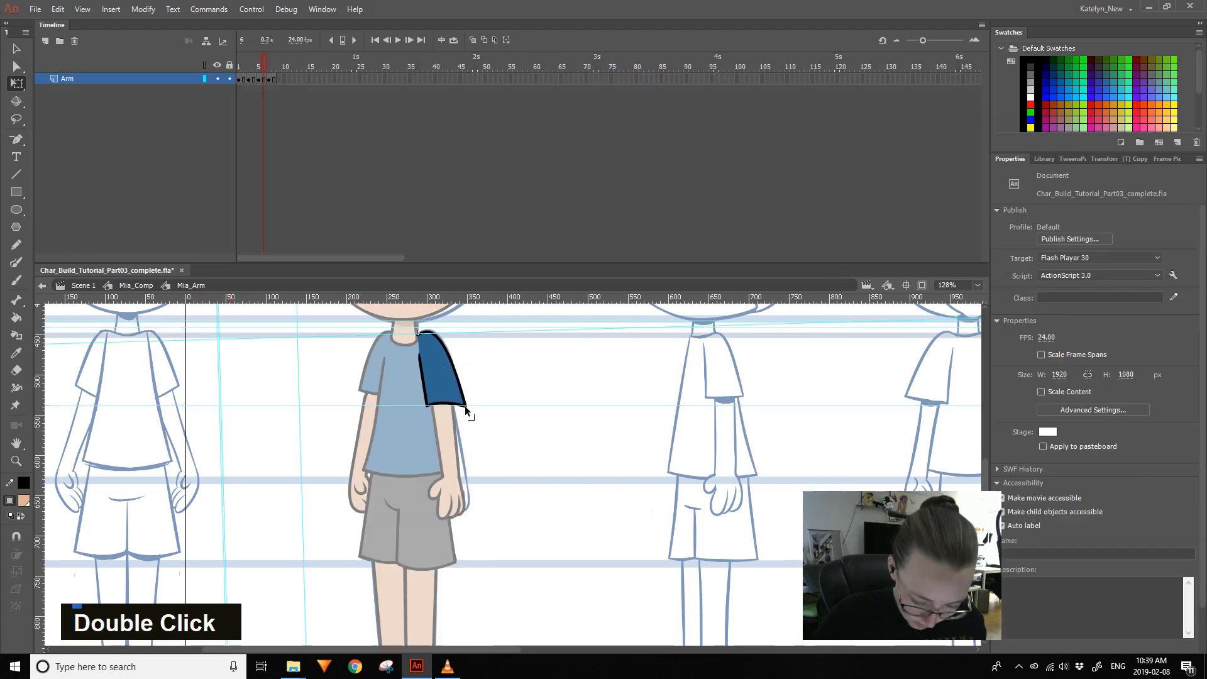
- Reshape the near sleeve's outer edge on frame 6 of the Mia_Arm symbol, undoing unwanted bends
{"action": "key", "text": "z"}
{"action": "left_click_drag", "start_coordinate": [269, 498], "coordinate": [662, 304]}
{"action": "key", "text": "v"}
{"action": "left_click_drag", "start_coordinate": [469, 383], "coordinate": [490, 390]}
{"action": "key", "text": "ctrl+z"}
{"action": "double_click", "coordinate": [465, 379]}
{"action": "key", "text": "ctrl+z"}
{"action": "double_click", "coordinate": [522, 411]}
- Refine the near sleeve's shoulder and hem curves, and place the Neck layer above the Mia_Arm layer in Mia_Comp
{"action": "scroll", "coordinate": [440, 343], "scroll_direction": "down", "scroll_amount": 1}
{"action": "double_click", "coordinate": [431, 357]}
{"action": "key", "text": "ctrl+z"}
{"action": "double_click", "coordinate": [471, 348]}
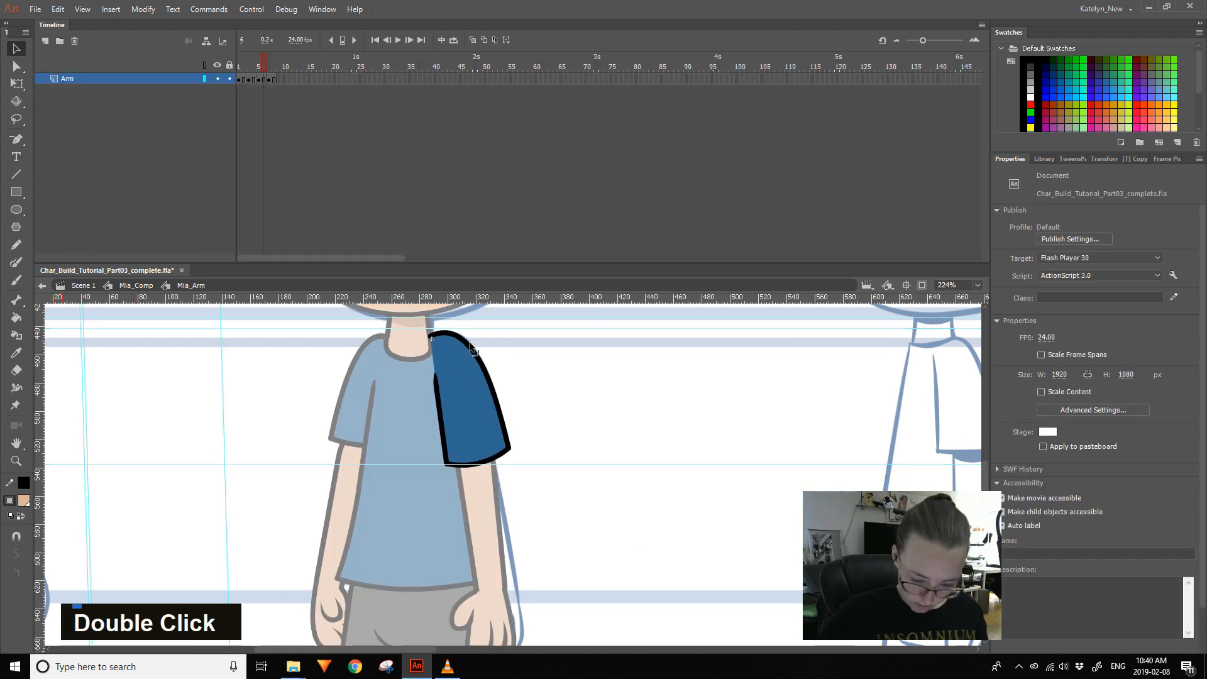
{"action": "double_click", "coordinate": [521, 463]}
{"action": "key", "text": "ctrl+z"}
{"action": "double_click", "coordinate": [522, 464]}
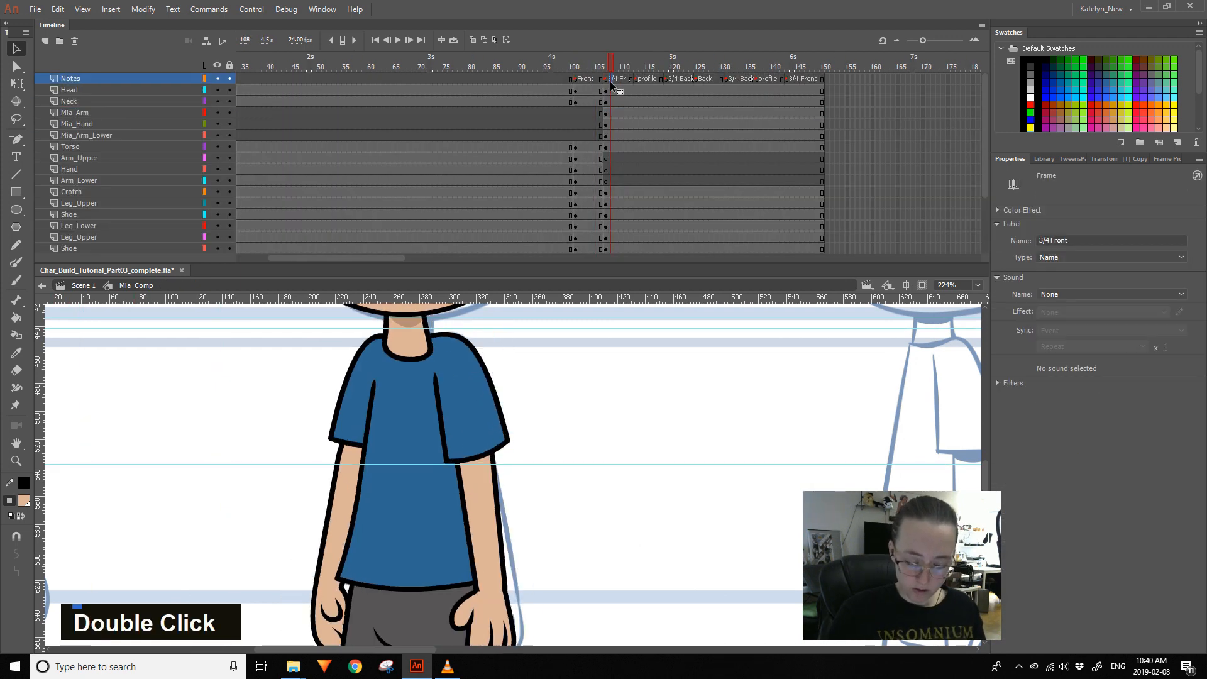
- Try an adjustment inside the near hand's Mia_Hand symbol, undo it, and return to Mia_Comp
{"action": "left_click", "coordinate": [512, 615]}
{"action": "double_click", "coordinate": [512, 615]}
{"action": "key", "text": "ctrl+z"}
{"action": "key", "text": "ctrl+z"}
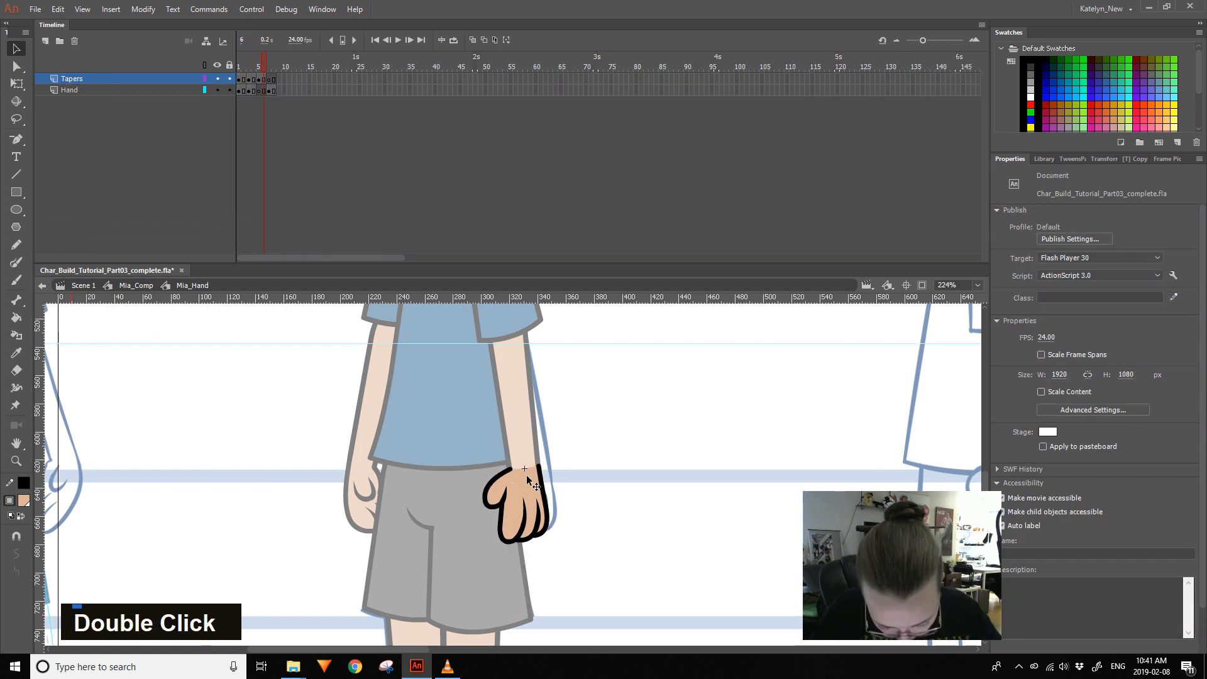
{"action": "double_click", "coordinate": [639, 352]}
- Check the neckline and the Mia_Torso symbol across the Front and 3/4 Front poses
{"action": "key", "text": "space"}
{"action": "left_click_drag", "start_coordinate": [639, 353], "coordinate": [639, 488]}
{"action": "double_click", "coordinate": [478, 378]}
{"action": "double_click", "coordinate": [510, 311]}
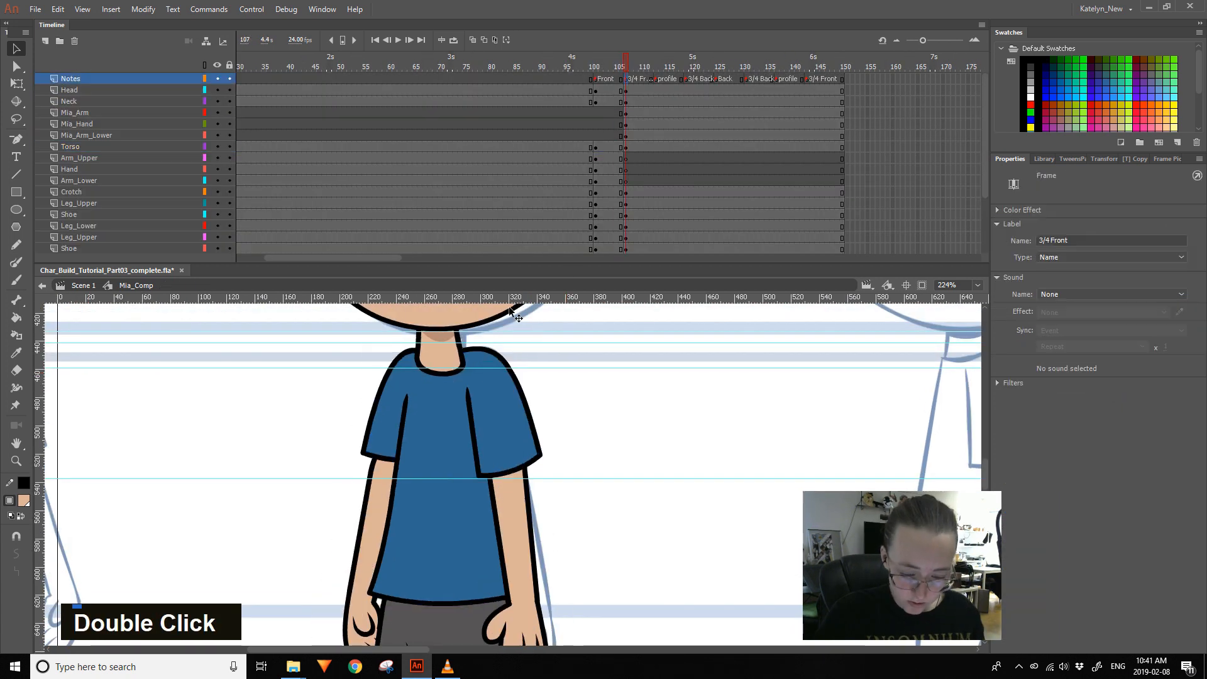
{"action": "double_click", "coordinate": [500, 355]}
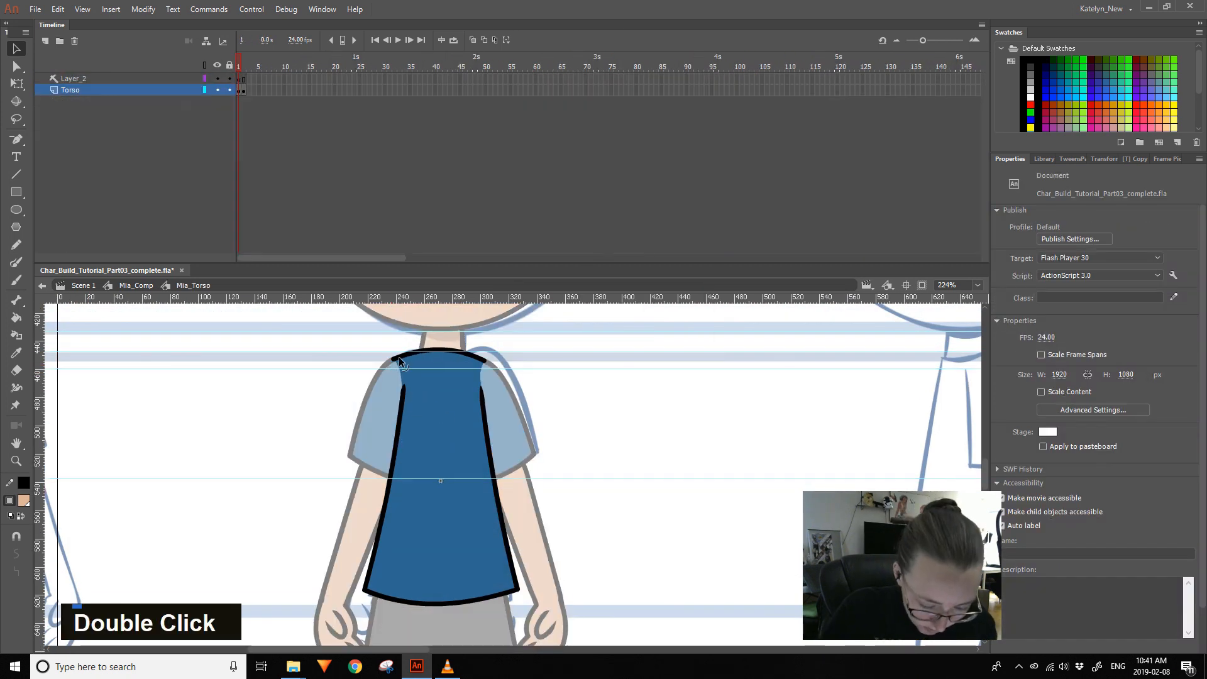
{"action": "double_click", "coordinate": [383, 412]}
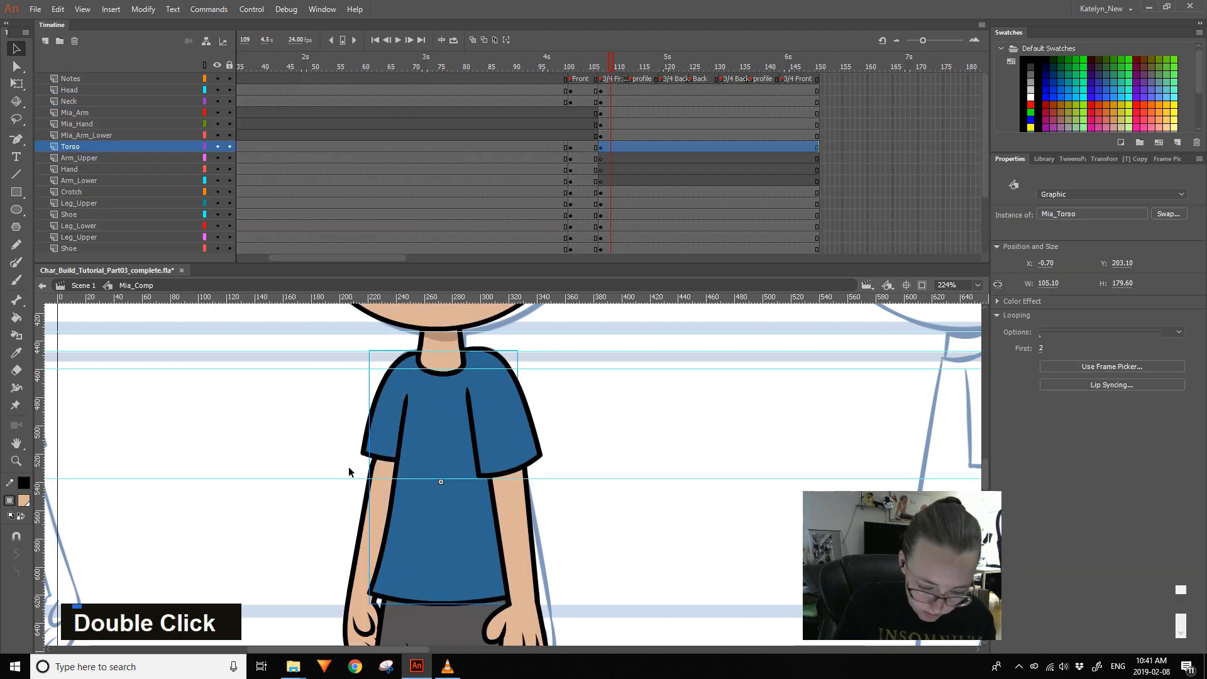
- Adjust the near sleeve's outer shoulder curve inside Mia_Arm and return to the 3/4 Front pose in Mia_Comp
{"action": "double_click", "coordinate": [492, 345]}
{"action": "double_click", "coordinate": [512, 376]}
{"action": "double_click", "coordinate": [514, 379]}
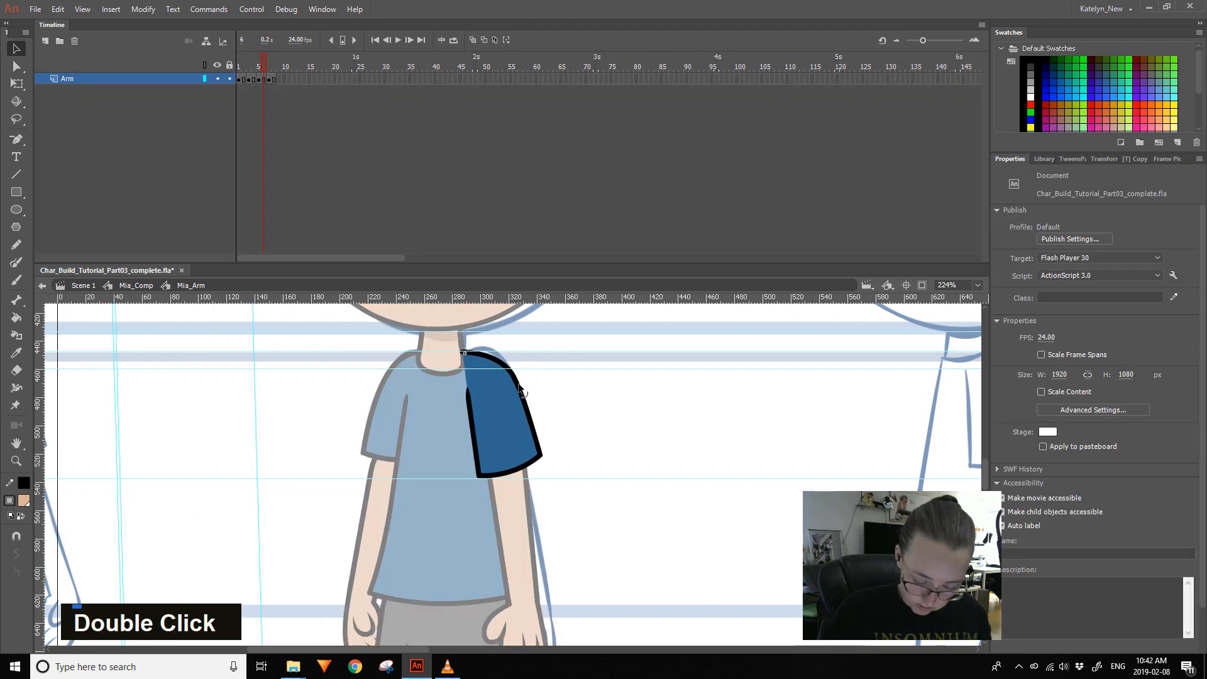
{"action": "double_click", "coordinate": [464, 353]}
{"action": "left_click", "coordinate": [609, 79]}
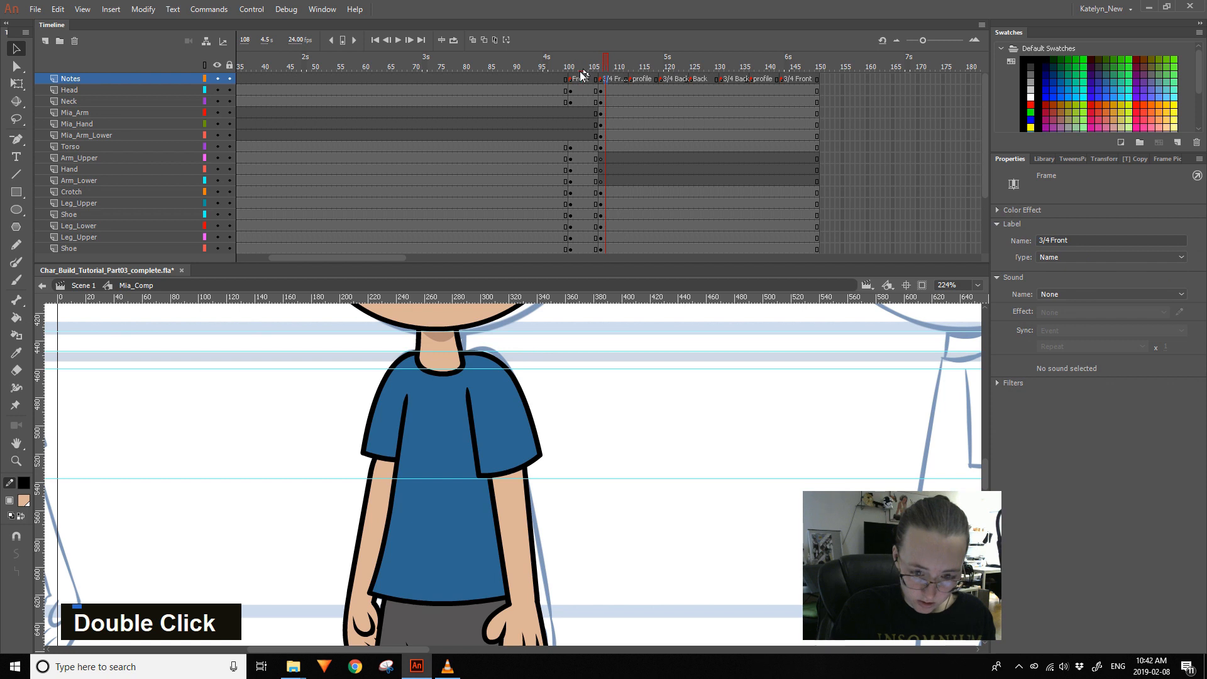
- Step back and forth between the Front and 3/4 Front frames to compare the arms and torso
{"action": "left_click", "coordinate": [454, 344]}
{"action": "key", "text": "q"}
{"action": "left_click", "coordinate": [610, 79]}
{"action": "double_click", "coordinate": [512, 402]}
{"action": "double_click", "coordinate": [360, 622]}
{"action": "left_click_drag", "start_coordinate": [618, 539], "coordinate": [611, 442]}
{"action": "key", "text": "comma"}
{"action": "key", "text": "comma"}
{"action": "key", "text": "comma"}
{"action": "key", "text": "comma"}
{"action": "key", "text": "comma"}
{"action": "key", "text": "period"}
{"action": "key", "text": "period"}
{"action": "key", "text": "period"}
{"action": "key", "text": "period"}
- Nudge the near sleeve's inner line down on frame 6 of the Mia_Arm symbol and return to Mia_Comp
{"action": "double_click", "coordinate": [510, 343]}
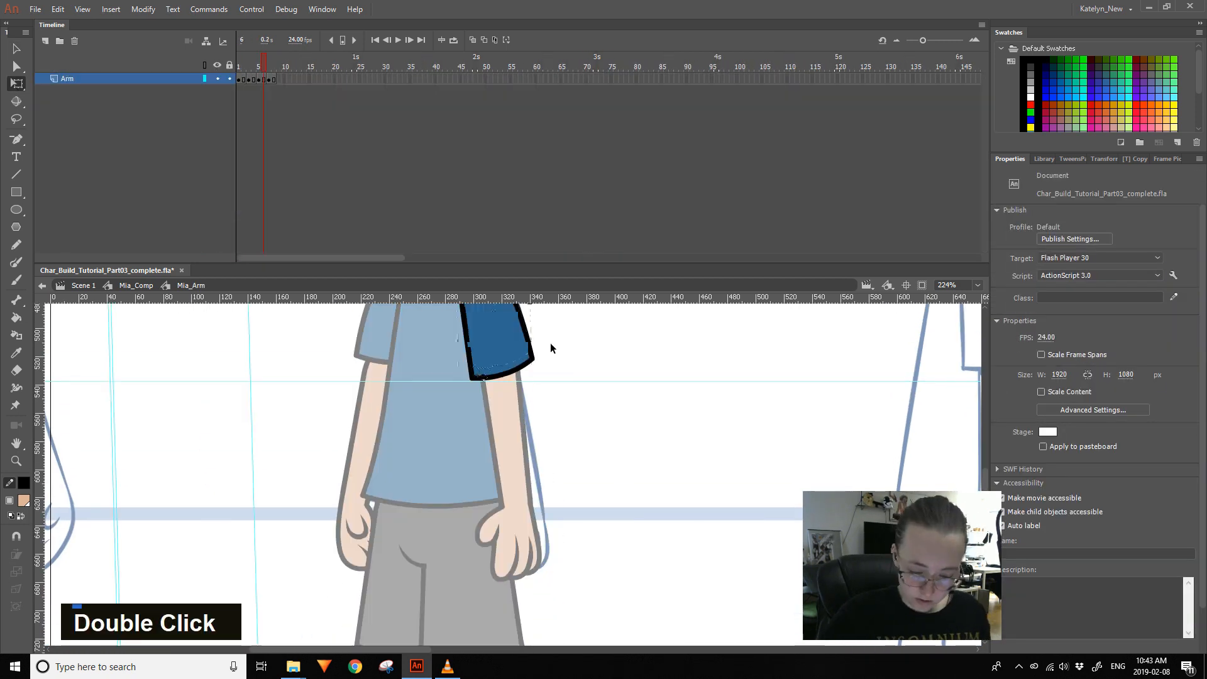
{"action": "double_click", "coordinate": [549, 342]}
{"action": "left_click_drag", "start_coordinate": [549, 342], "coordinate": [550, 383]}
{"action": "double_click", "coordinate": [512, 402]}
{"action": "double_click", "coordinate": [514, 413]}
{"action": "left_click", "coordinate": [615, 78]}
{"action": "double_click", "coordinate": [508, 371]}
{"action": "left_click", "coordinate": [466, 373]}
{"action": "key", "text": "Down"}
{"action": "key", "text": "Down"}
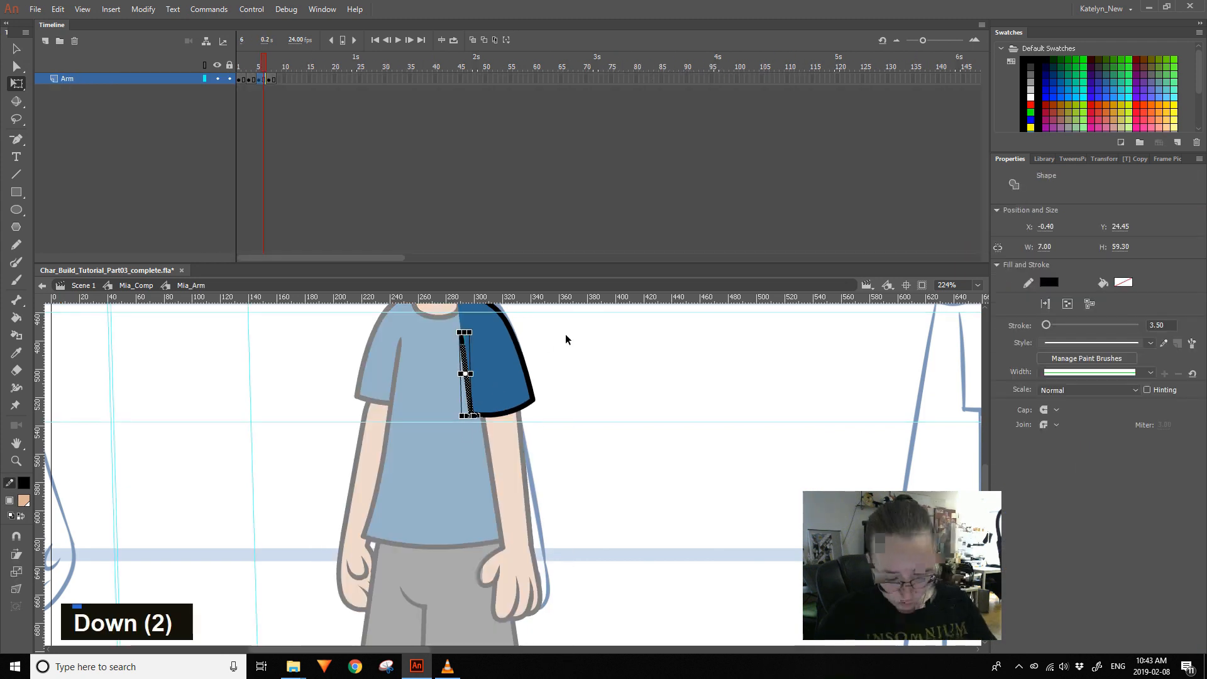
{"action": "key", "text": "Delete"}
{"action": "key", "text": "Delete"}
{"action": "key", "text": "Delete"}
{"action": "double_click", "coordinate": [563, 376]}
- Examine the far lower arm and hand by comparing the Front and 3/4 Front frames
{"action": "double_click", "coordinate": [384, 390]}
{"action": "double_click", "coordinate": [364, 468]}
{"action": "left_click", "coordinate": [579, 68]}
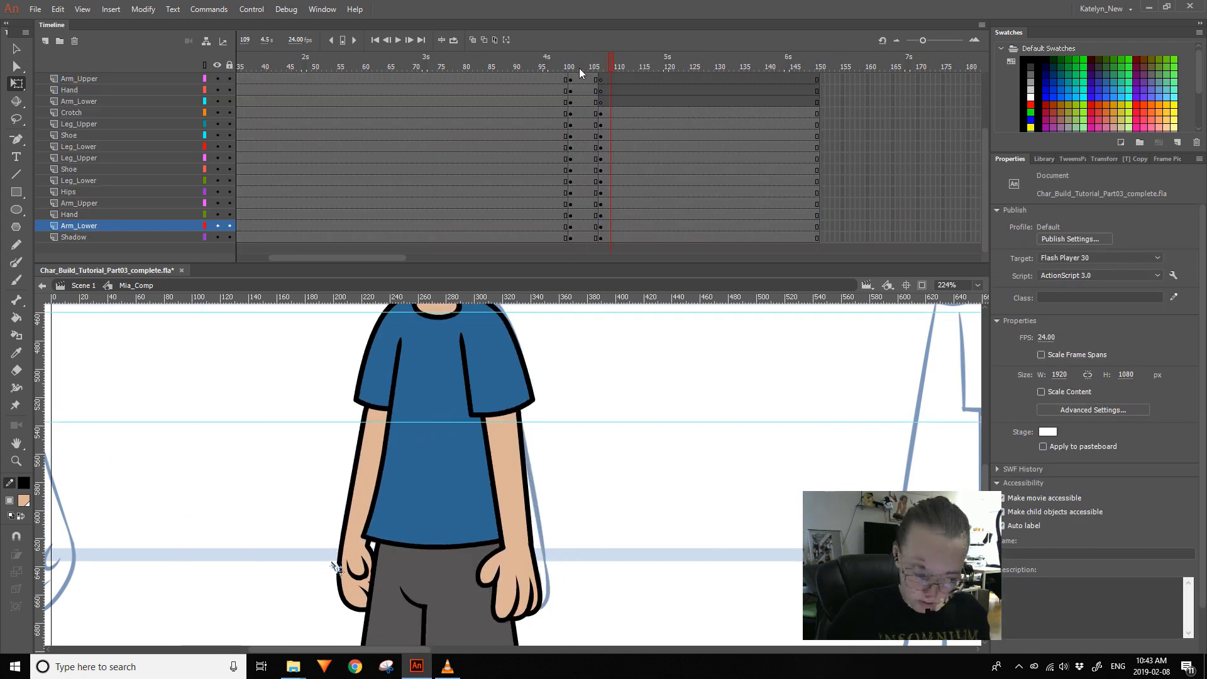
{"action": "double_click", "coordinate": [336, 578]}
{"action": "double_click", "coordinate": [517, 445]}
{"action": "key", "text": "period"}
{"action": "key", "text": "period"}
{"action": "key", "text": "period"}
{"action": "key", "text": "period"}
- Try to edit the far forearm inside the Mia_Arm_Lower symbol, undo it, and return to Mia_Comp
{"action": "double_click", "coordinate": [363, 466]}
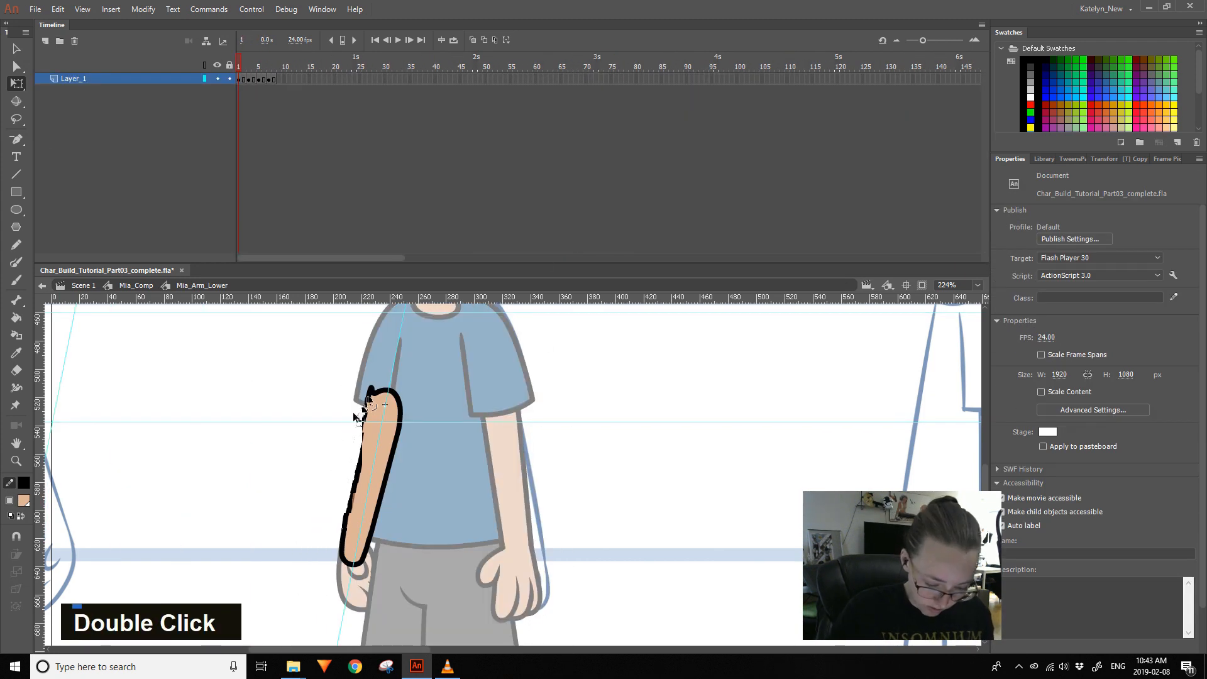
{"action": "key", "text": "ctrl+z"}
{"action": "key", "text": "ctrl+z"}
{"action": "key", "text": "ctrl+z"}
{"action": "double_click", "coordinate": [592, 518]}
{"action": "key", "text": "space"}
{"action": "left_click_drag", "start_coordinate": [591, 518], "coordinate": [547, 488]}
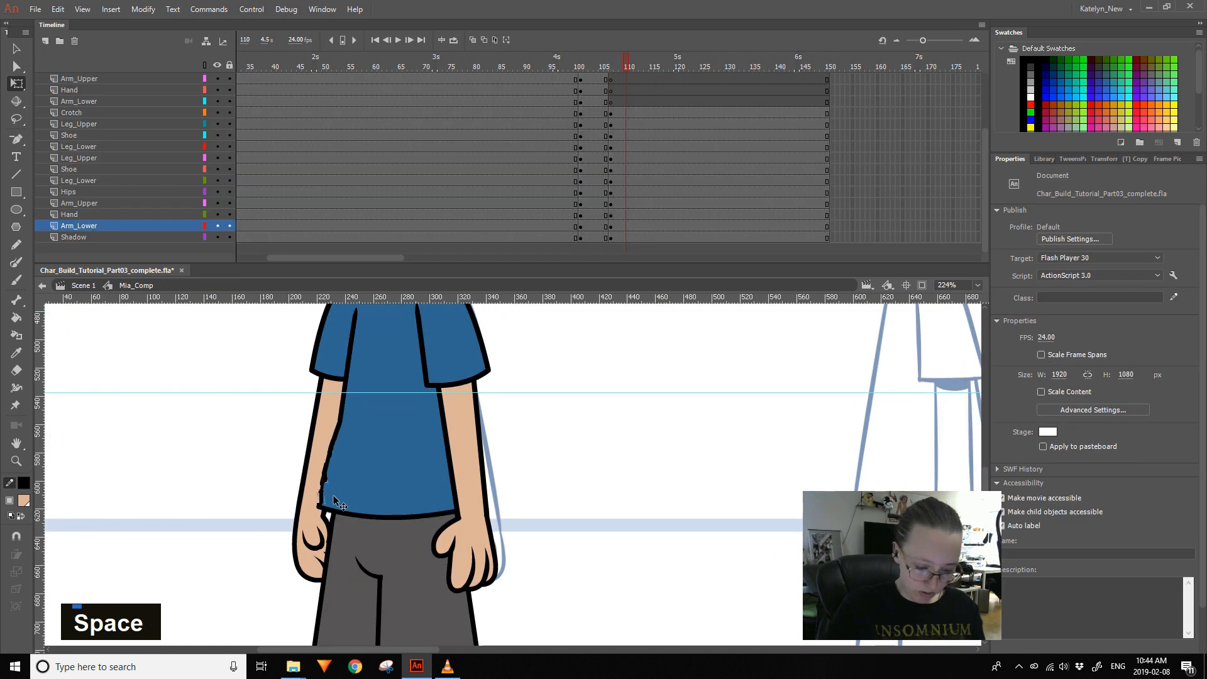
{"action": "double_click", "coordinate": [325, 497]}
{"action": "double_click", "coordinate": [561, 455]}
{"action": "left_click", "coordinate": [611, 520], "text": "ctrl+shift"}
{"action": "left_click", "coordinate": [450, 487], "text": "ctrl+shift"}
{"action": "key", "text": "ctrl+z"}
- Hide the near Leg_Upper layer to examine the Crotch piece over the shorts, and show the layer again
{"action": "key", "text": "space"}
{"action": "left_click_drag", "start_coordinate": [524, 527], "coordinate": [532, 499]}
{"action": "double_click", "coordinate": [393, 487]}
{"action": "double_click", "coordinate": [503, 490]}
{"action": "left_click", "coordinate": [427, 487]}
{"action": "left_click", "coordinate": [400, 475], "text": "shift"}
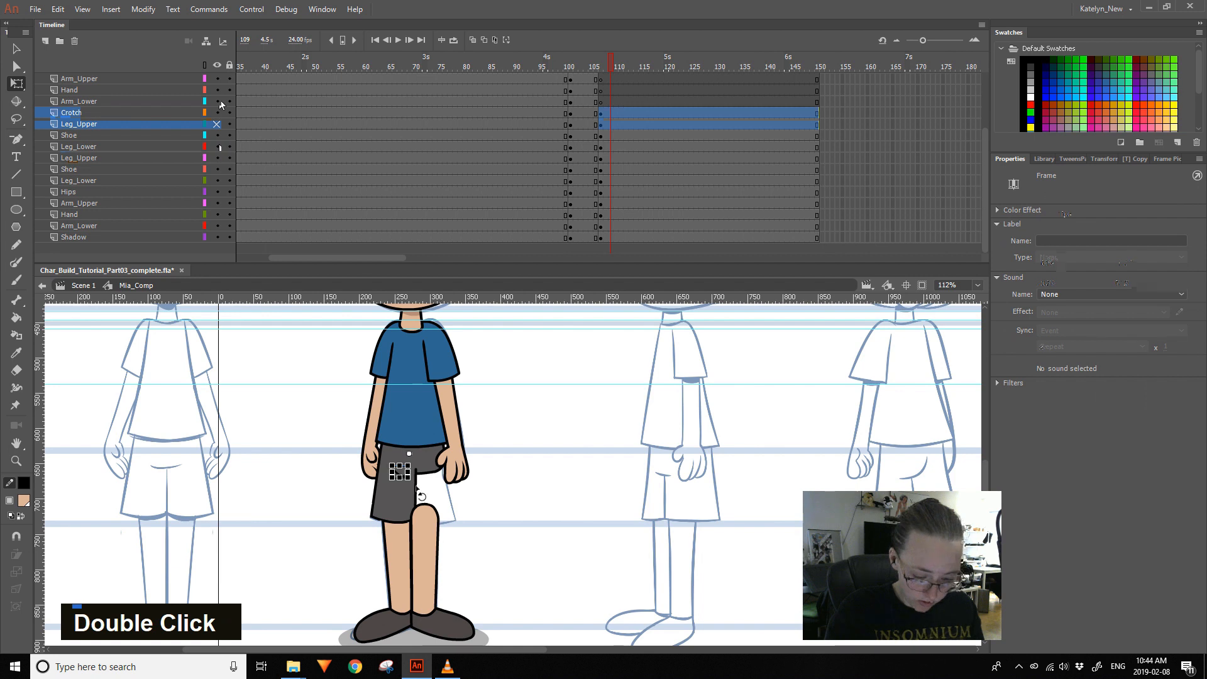
{"action": "double_click", "coordinate": [440, 484]}
- Review the whole 3/4 Front character beside the model sheet drawings and save the file
{"action": "left_click_drag", "start_coordinate": [368, 496], "coordinate": [408, 429]}
{"action": "key", "text": "ctrl+minus"}
{"action": "key", "text": "ctrl+minus"}
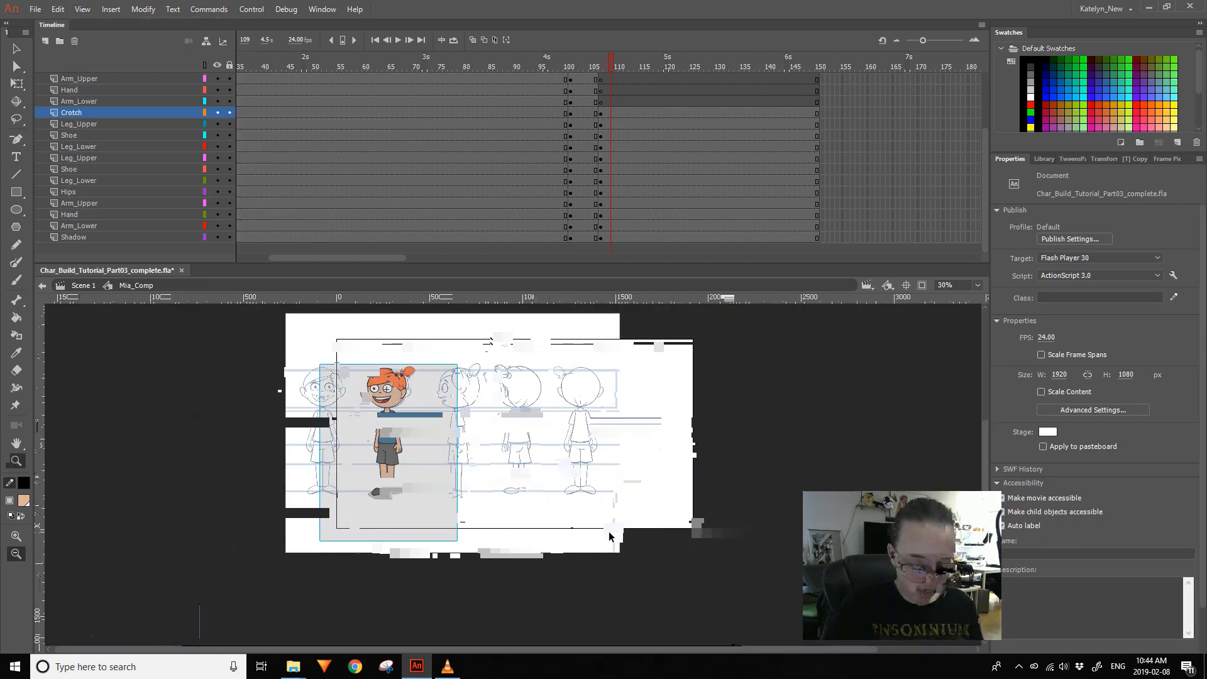
{"action": "key", "text": "ctrl+2"}
{"action": "key", "text": "ctrl+s"}
{"action": "scroll", "coordinate": [944, 108], "scroll_direction": "up", "scroll_amount": 3}
{"action": "left_click", "coordinate": [862, 144]}
{"action": "left_click_drag", "start_coordinate": [598, 67], "coordinate": [625, 81]}
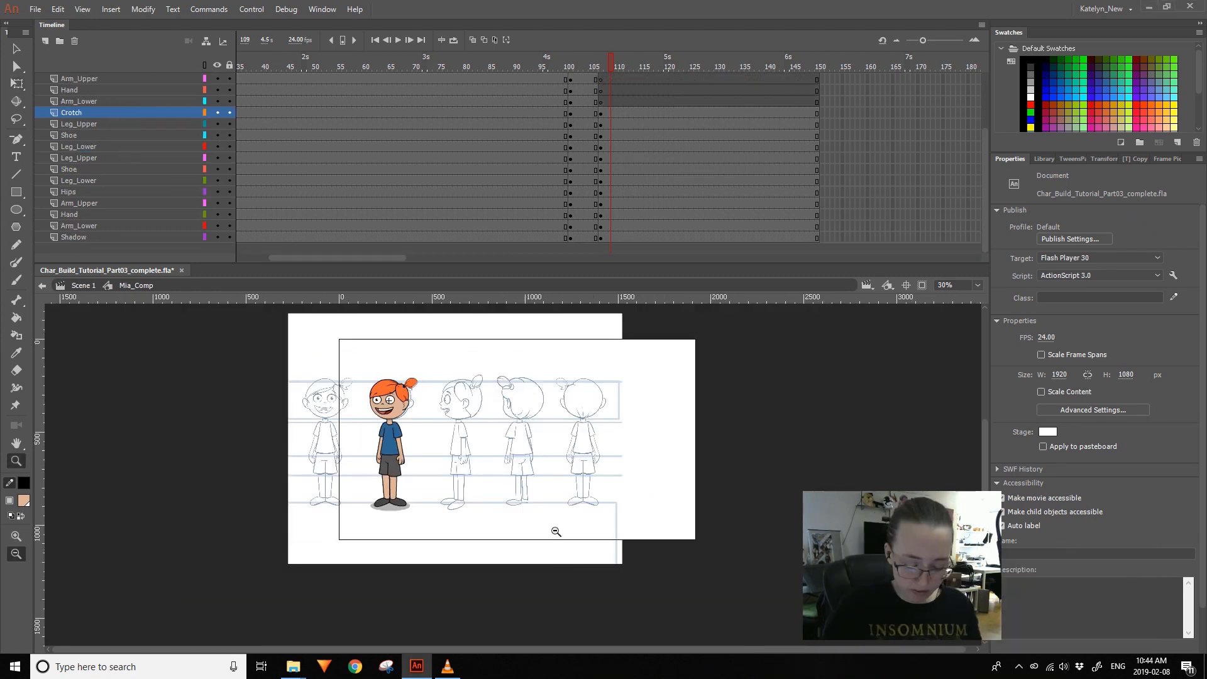
{"action": "left_click_drag", "start_coordinate": [322, 553], "coordinate": [490, 351]}
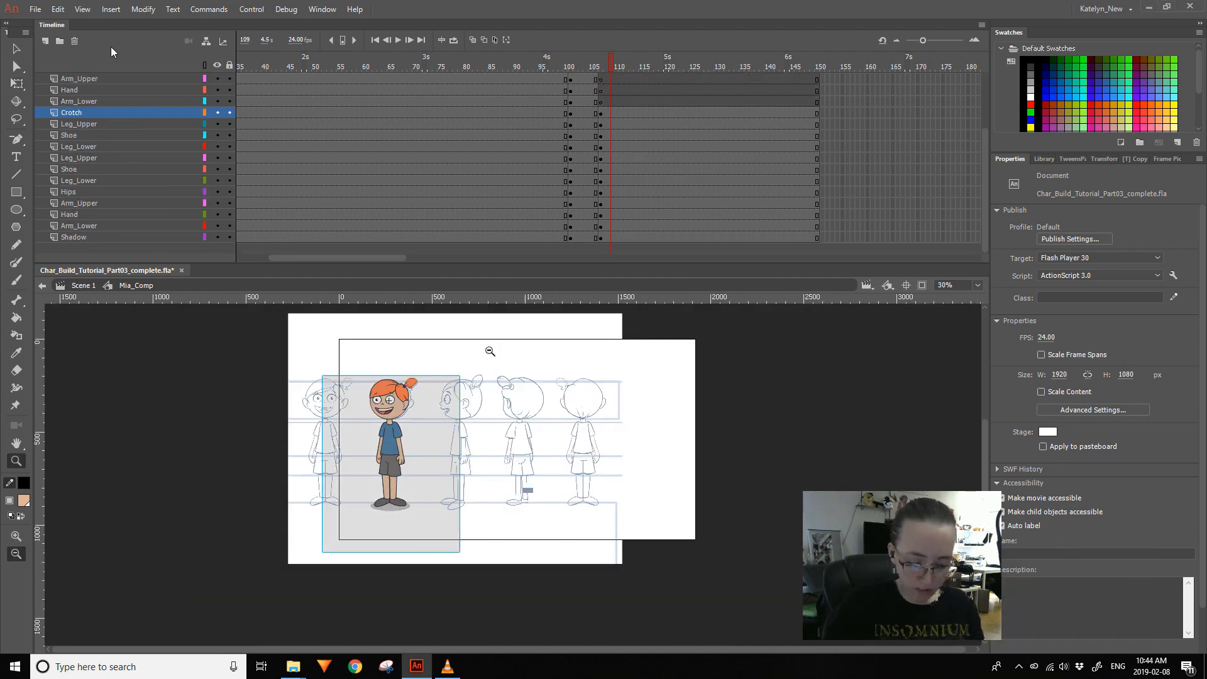
{"action": "mouse_move", "coordinate": [496, 472]}
{"action": "left_mouse_down"}
{"action": "mouse_move", "coordinate": [587, 471]}
{"action": "mouse_move", "coordinate": [622, 487]}
{"action": "left_mouse_up"}
{"action": "key", "text": "ctrl+s"}
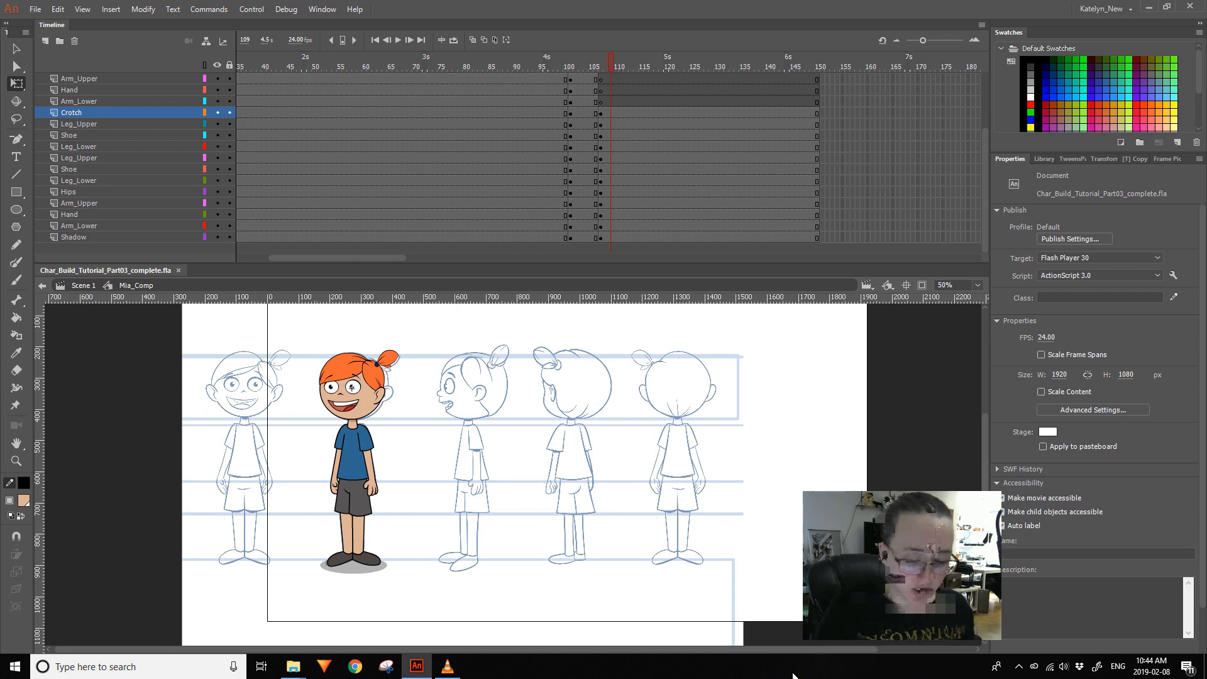
{"action": "left_click_drag", "start_coordinate": [984, 166], "coordinate": [1005, 78]}
{"action": "left_click", "coordinate": [863, 147]}
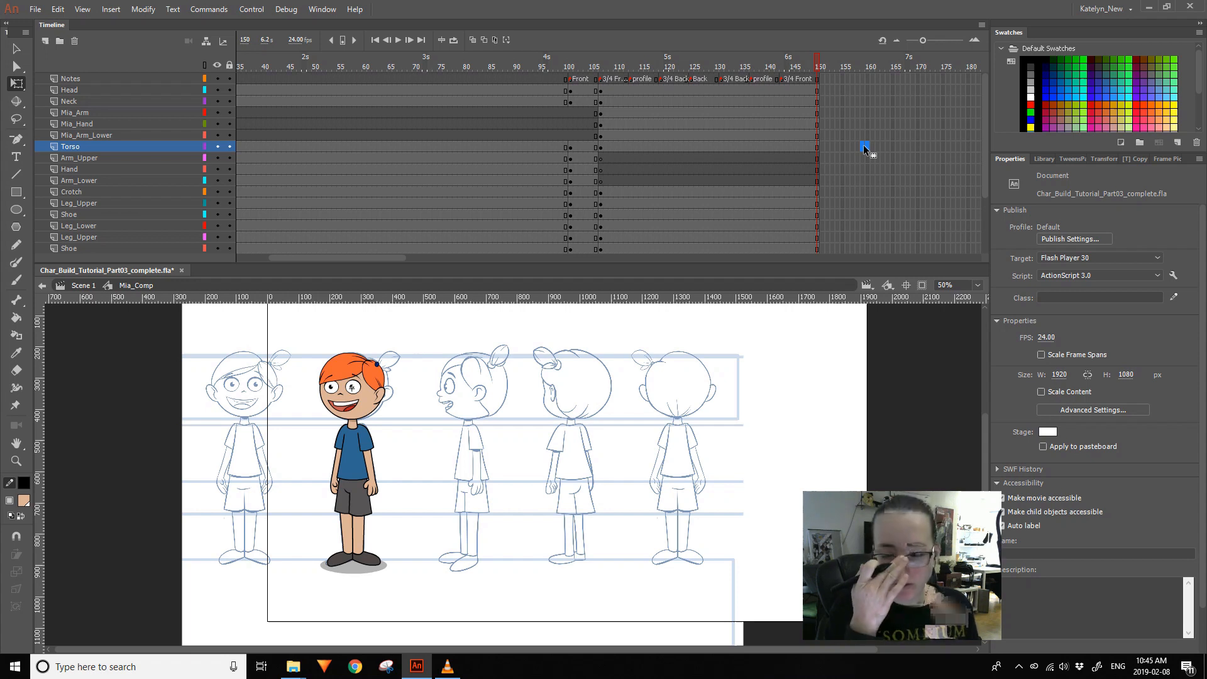
- Move the playhead to frame 112 in the 3/4 Front section and view the character beside the model sheet drawings
{"action": "left_click", "coordinate": [626, 67]}
{"action": "left_click", "coordinate": [636, 66]}
{"action": "left_click", "coordinate": [618, 80]}
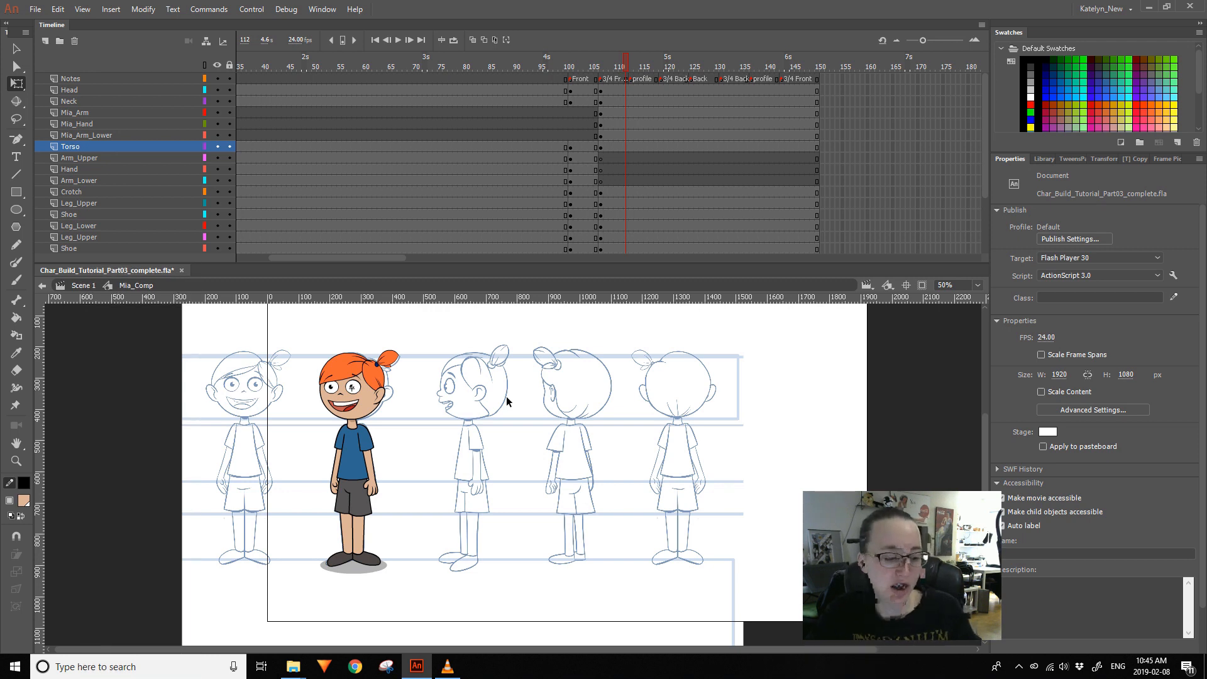
{"action": "left_click", "coordinate": [1018, 666]}
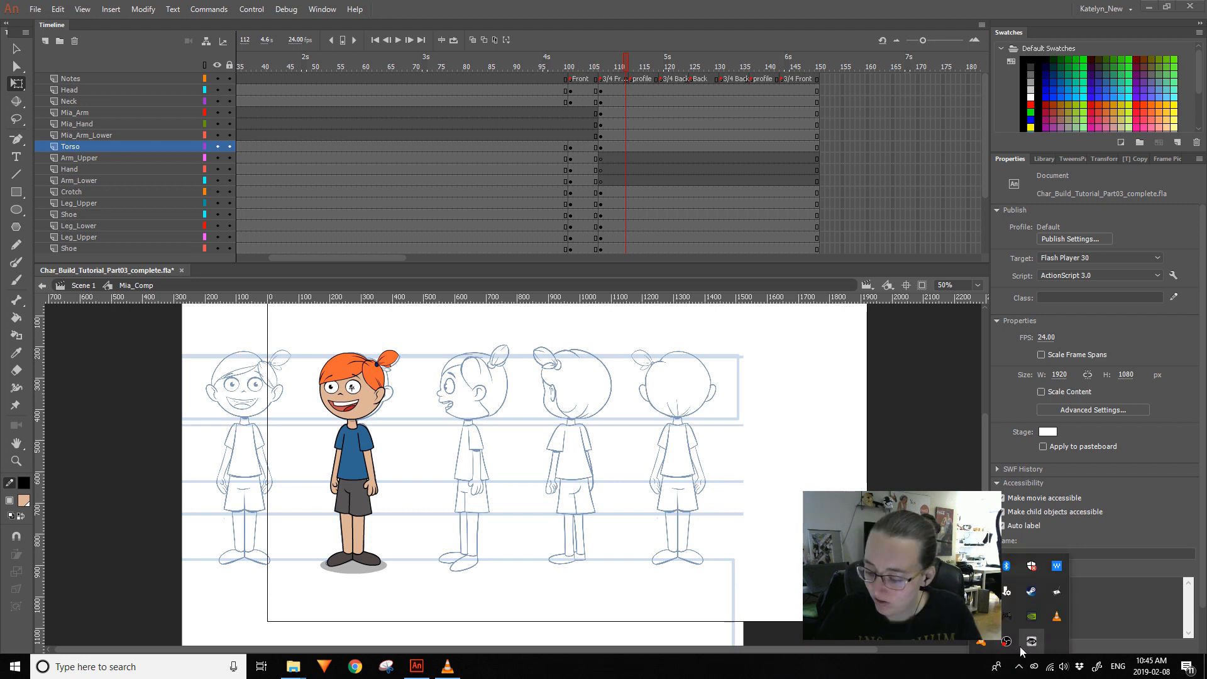
{"action": "right_click", "coordinate": [1005, 641]}
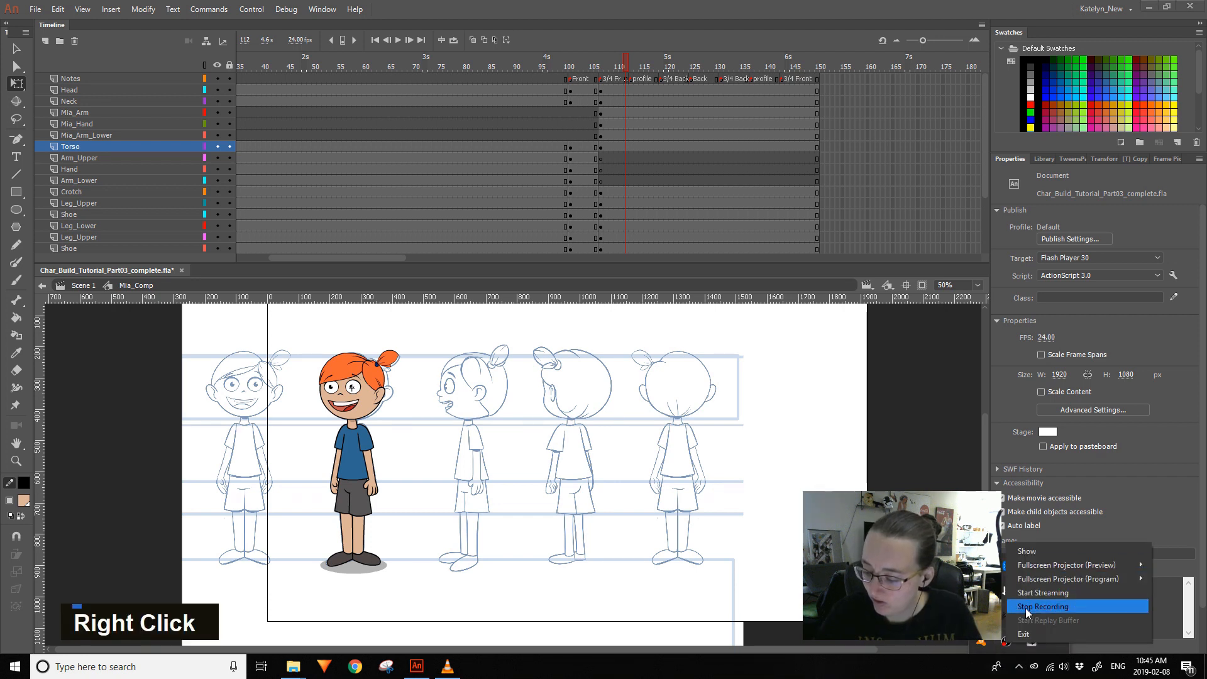